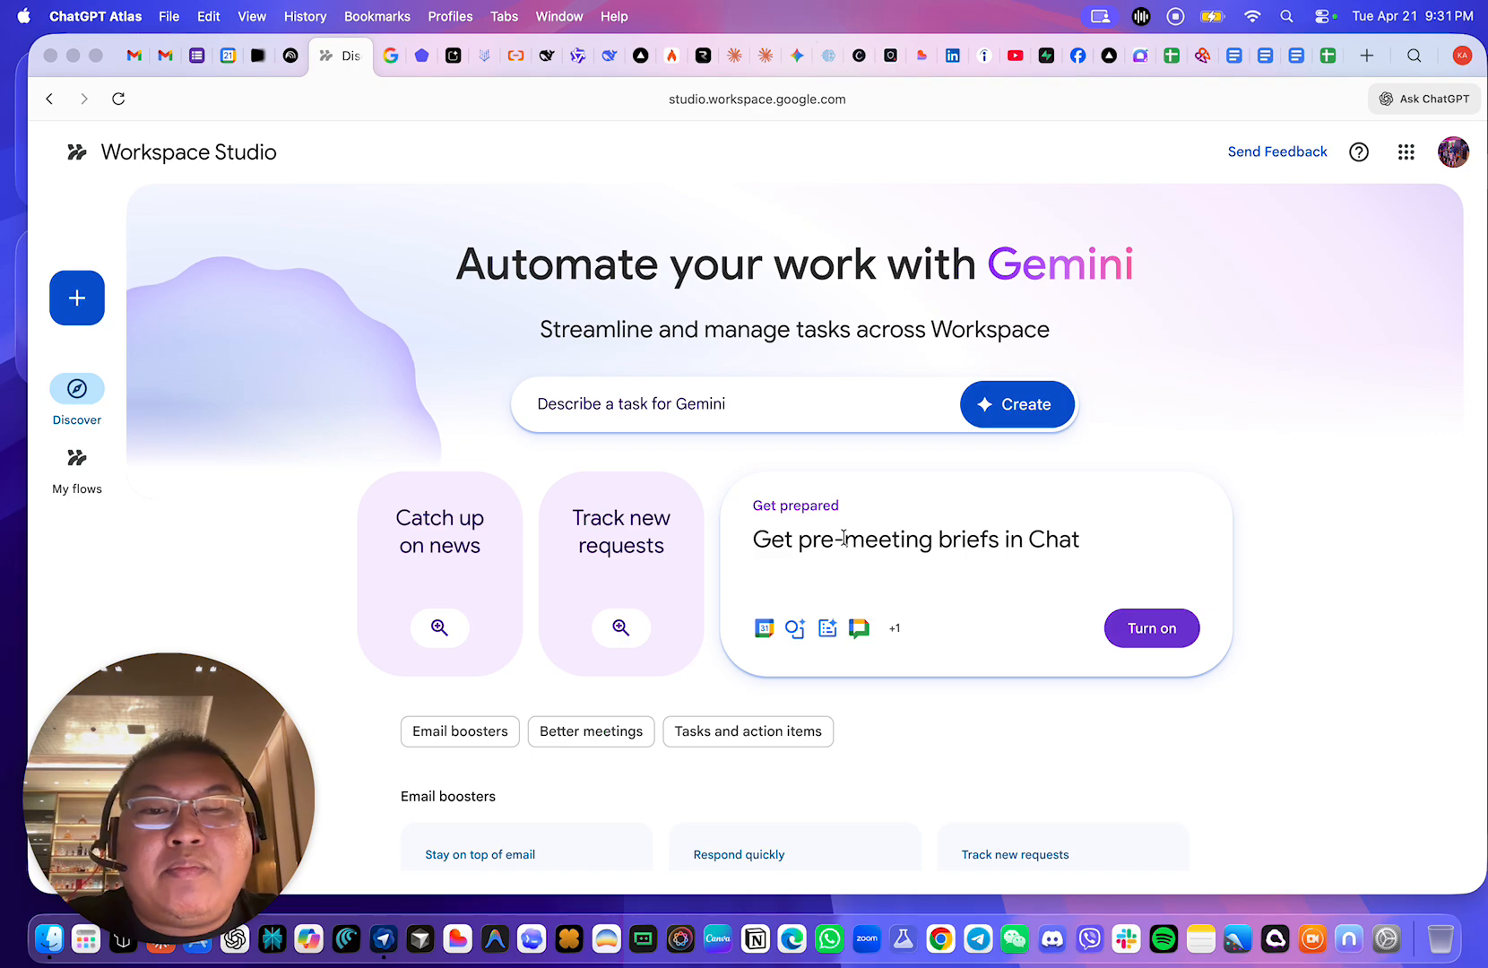
- Browse the flow templates on the Discover page and open the "Notify me about emails from key people" template
scroll(810, 505, down, 4)
scroll(535, 561, down, 5)
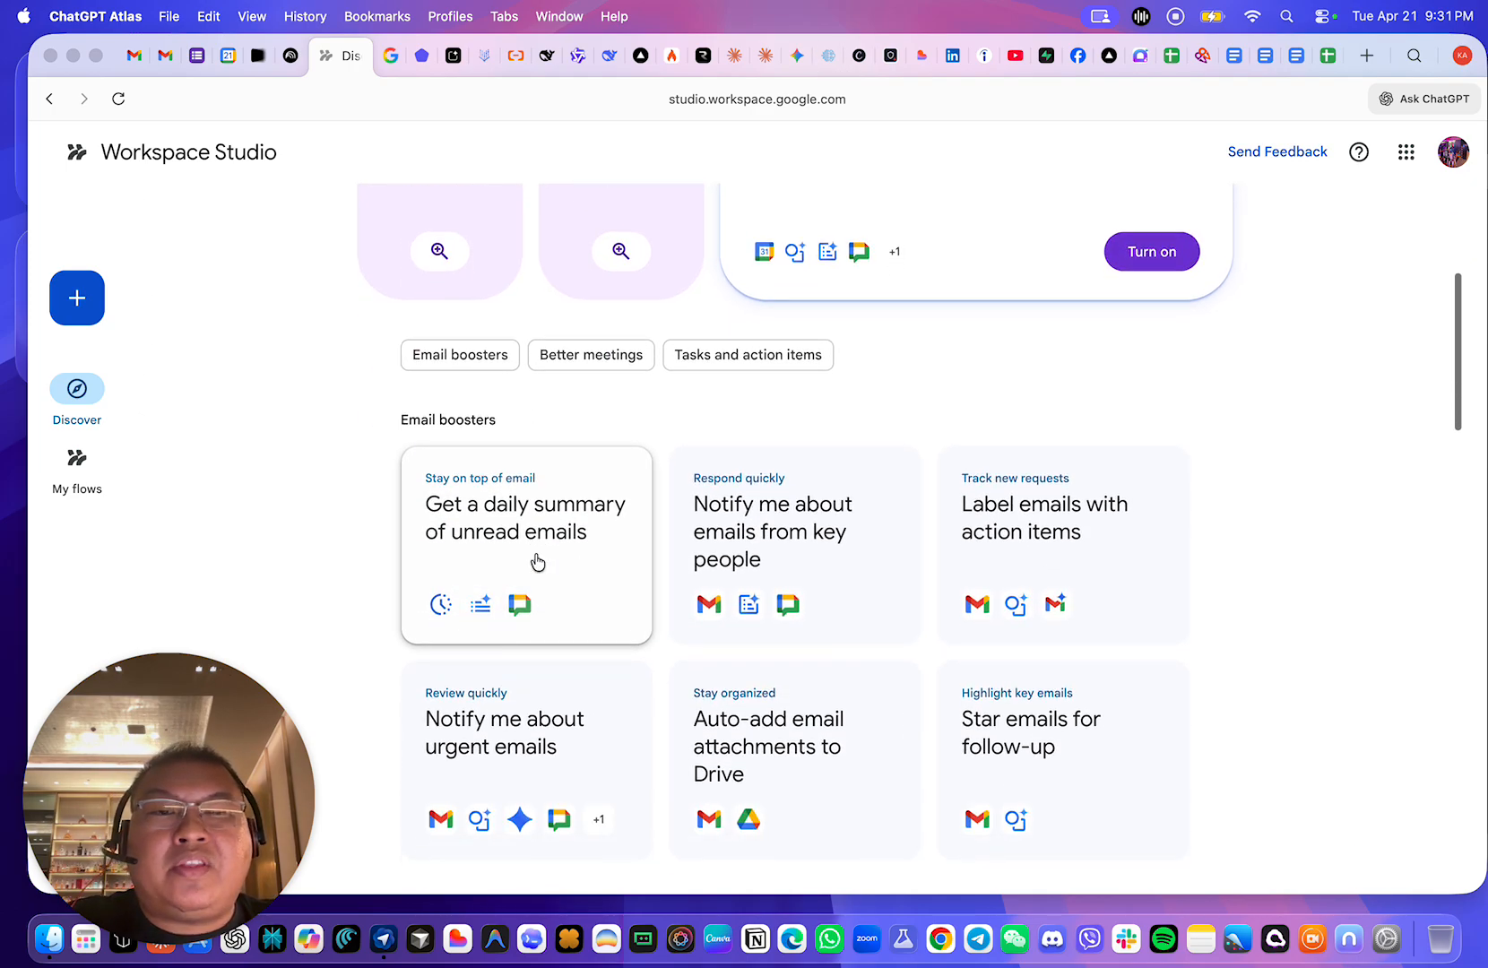
scroll(991, 508, down, 10)
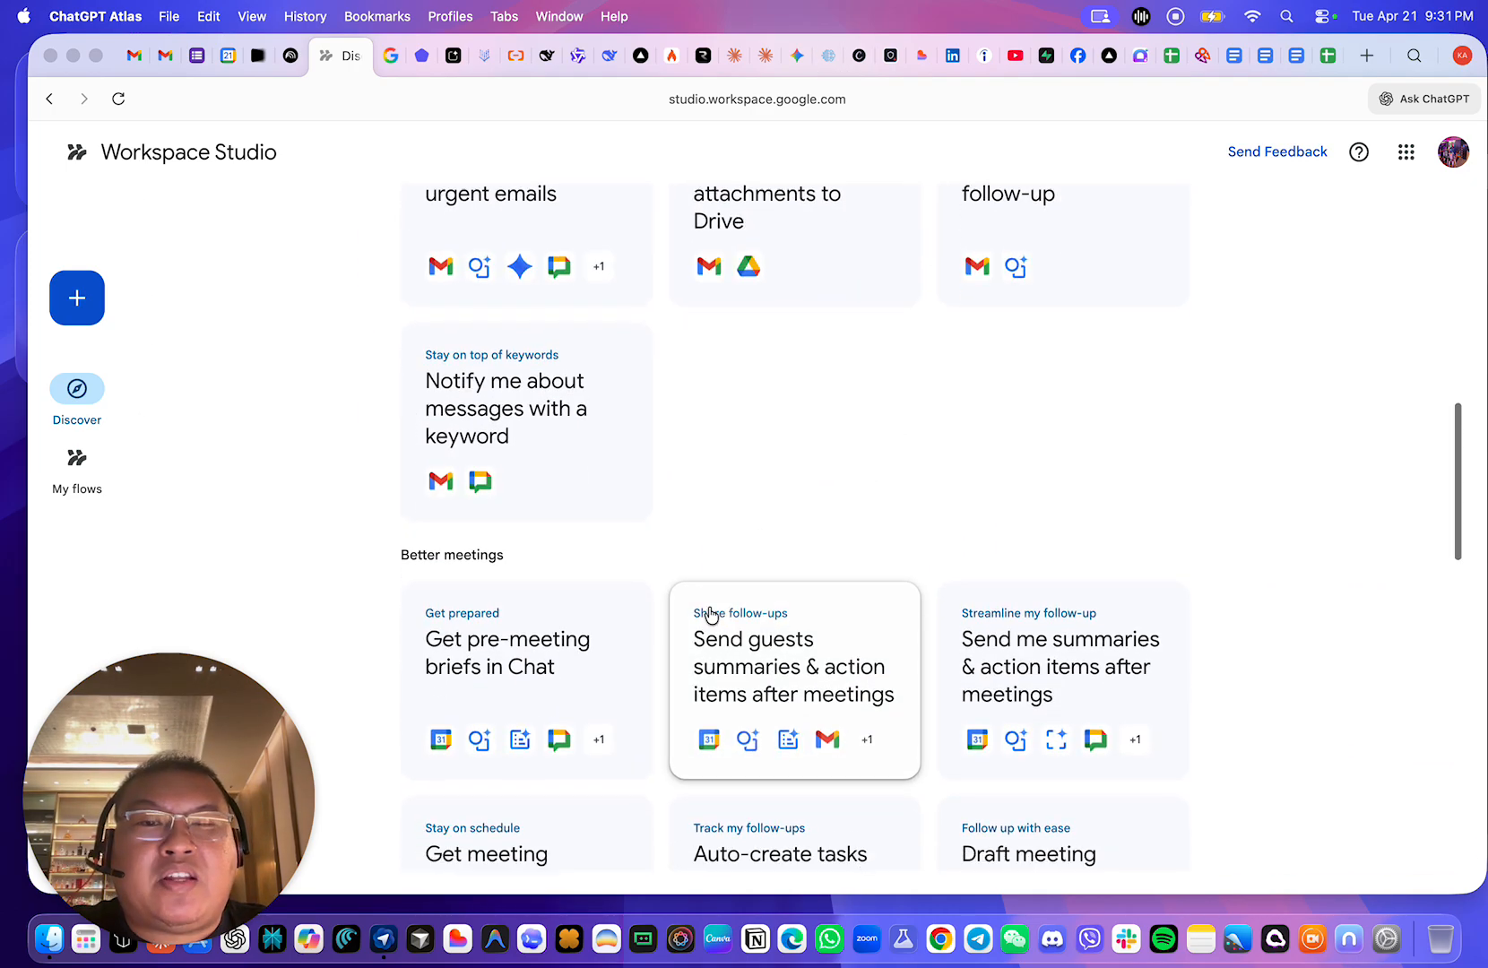
scroll(797, 581, down, 8)
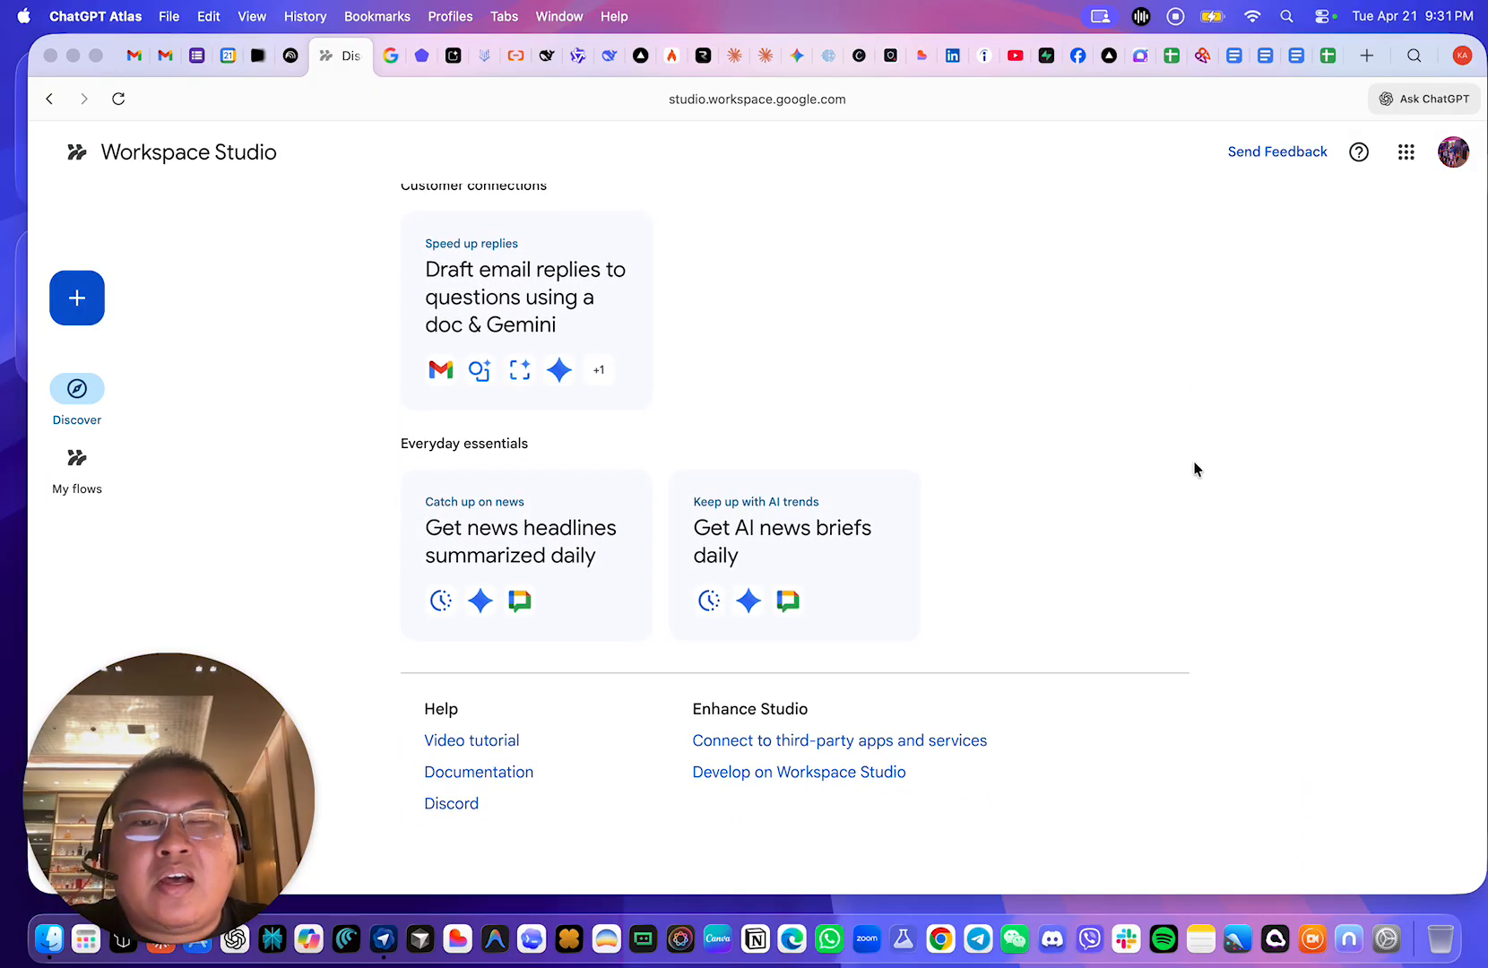
scroll(1190, 459, up, 2)
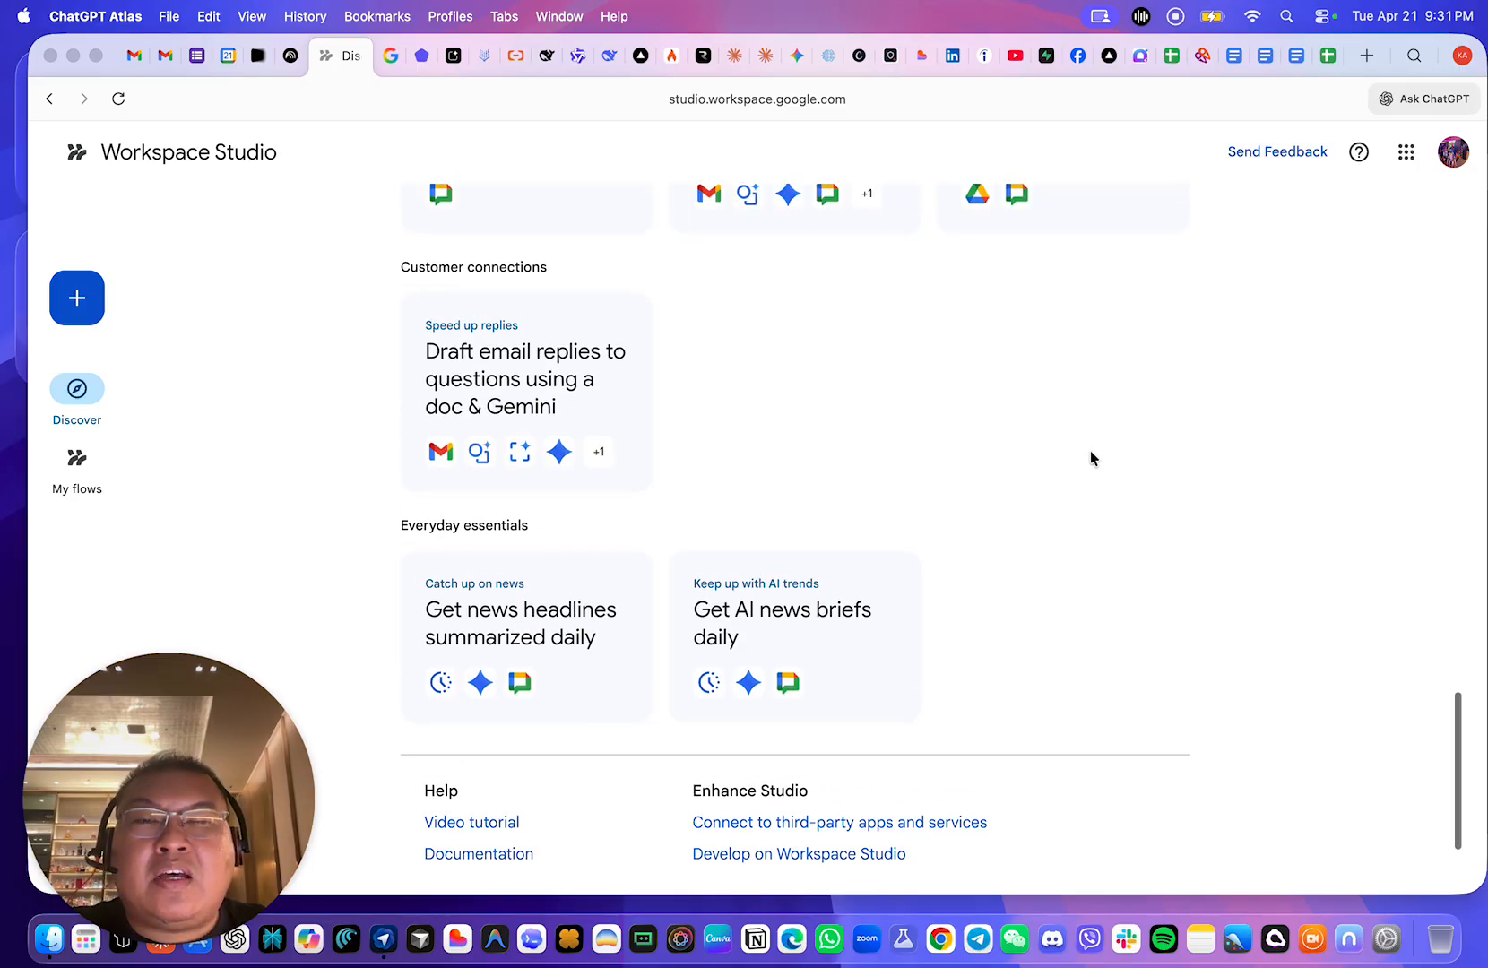
scroll(1076, 458, up, 10)
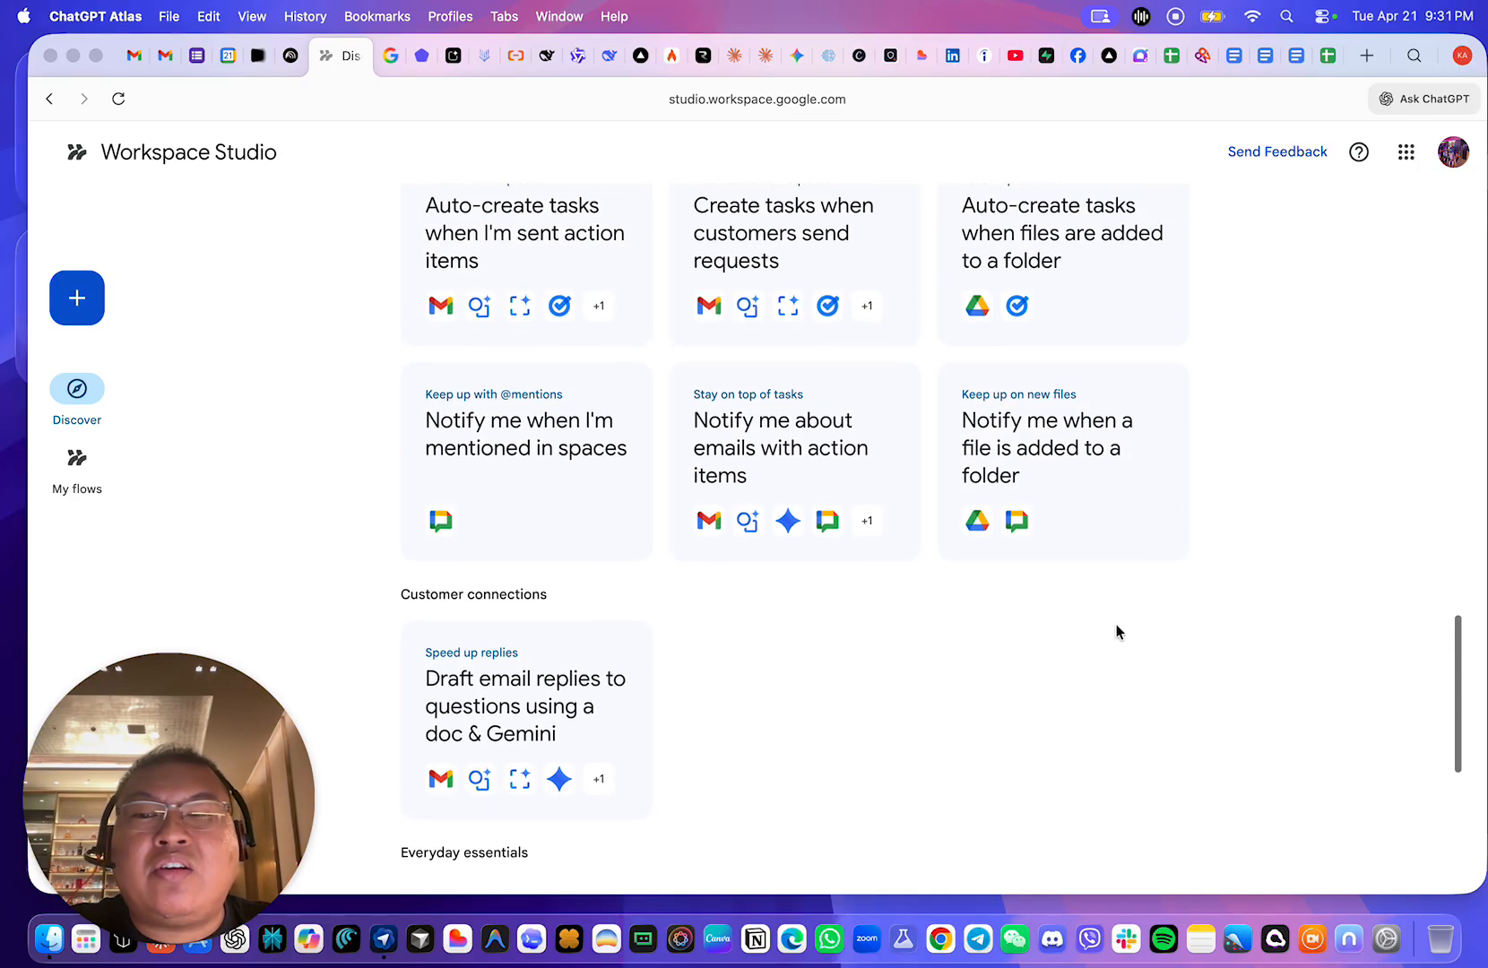
scroll(1017, 615, up, 9)
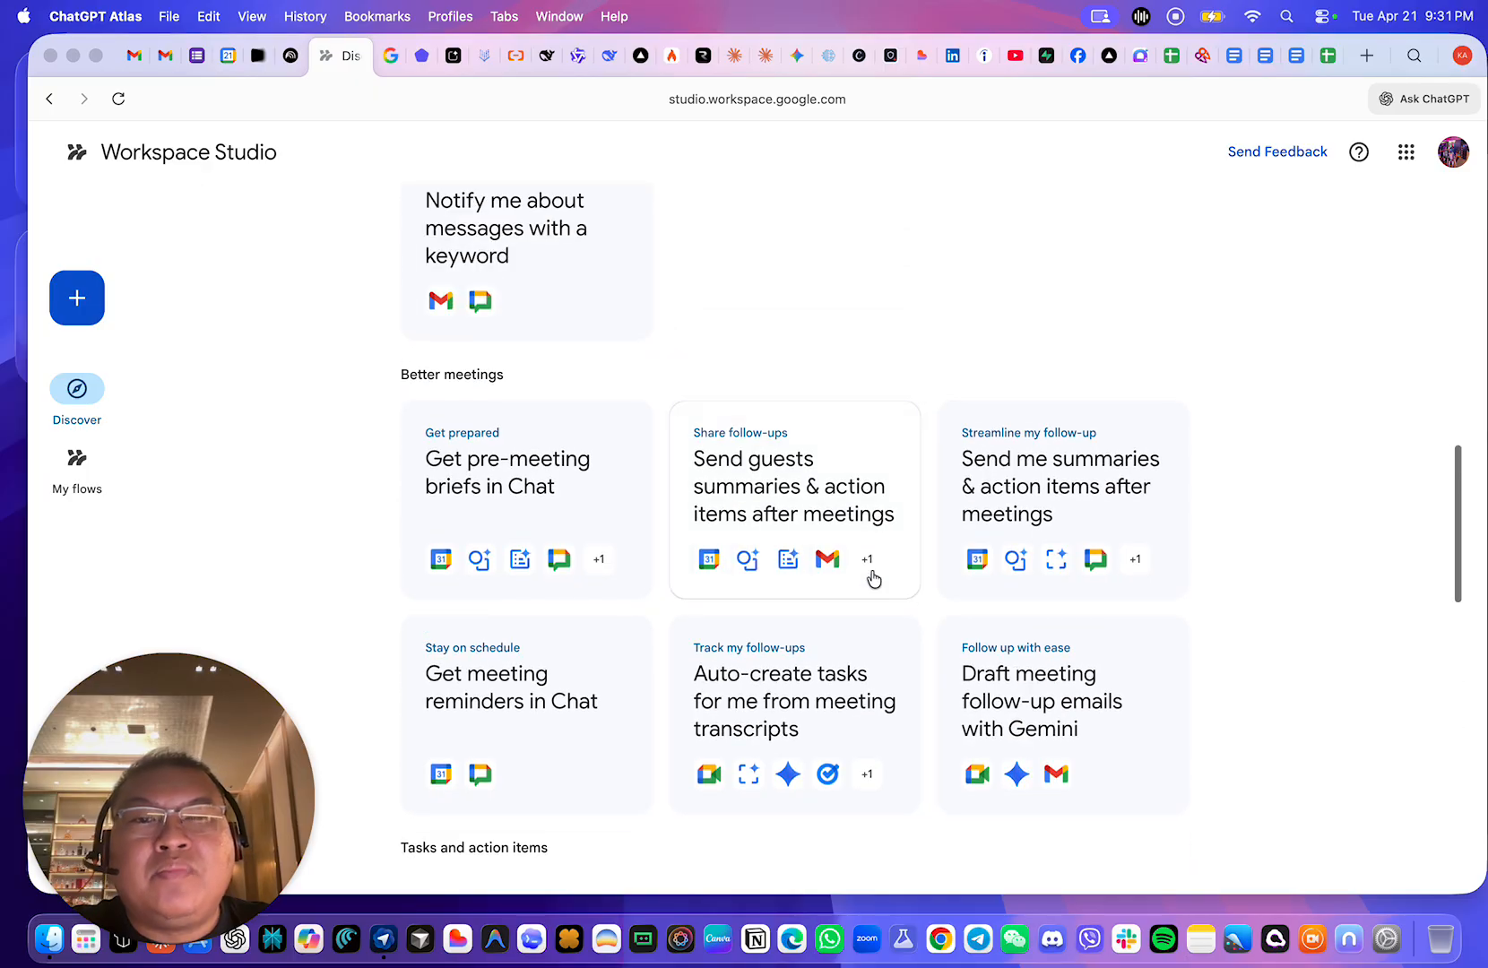
scroll(932, 566, up, 3)
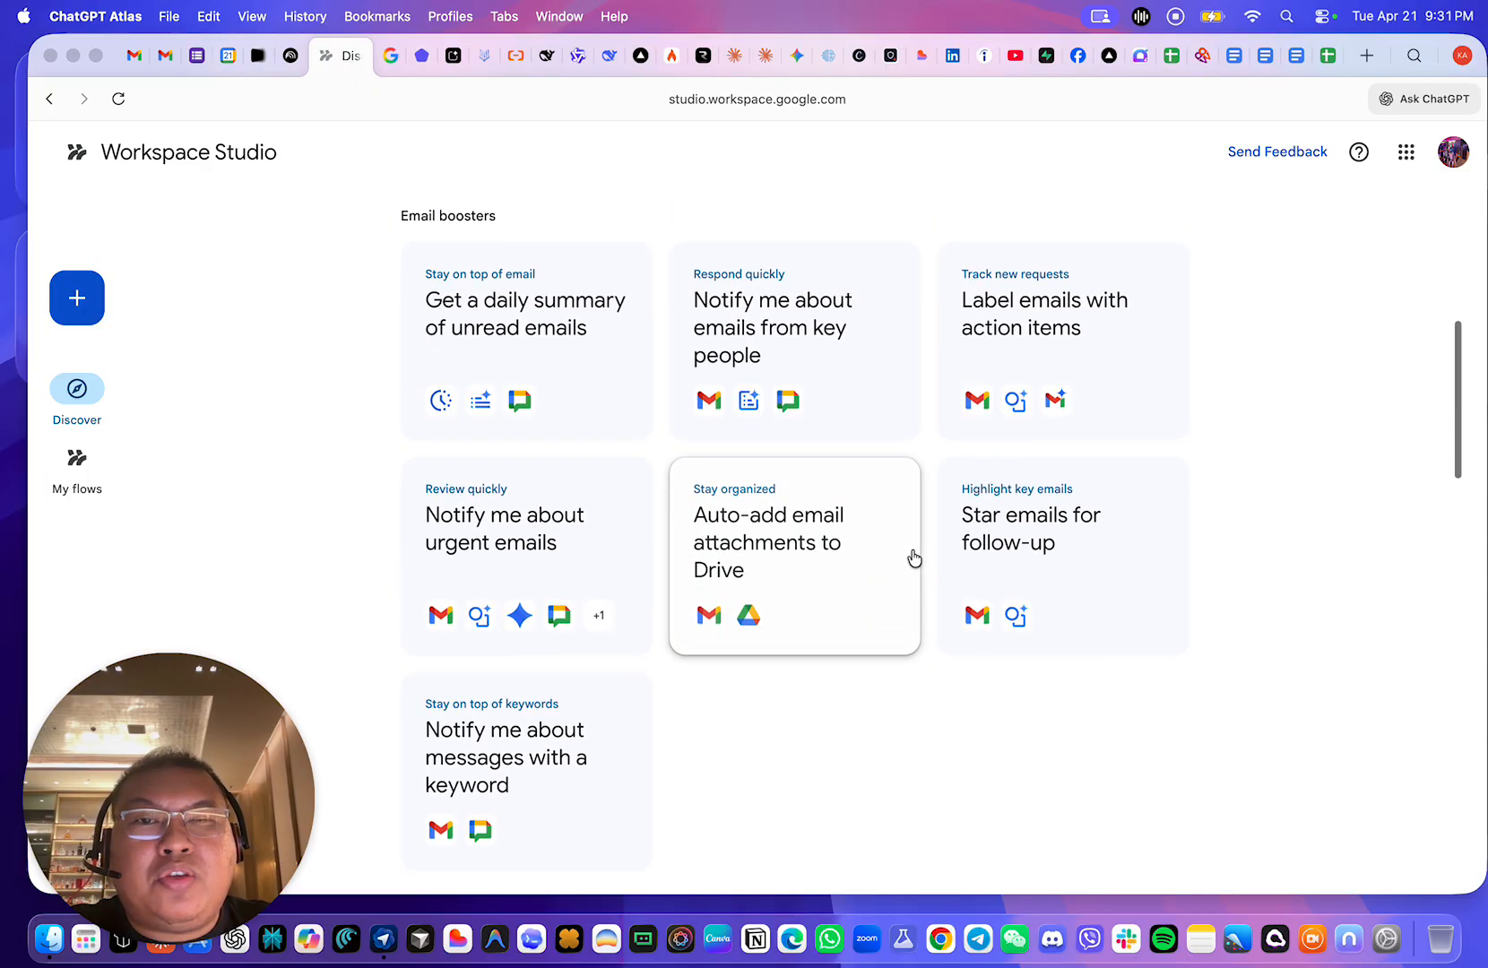
scroll(927, 710, down, 1)
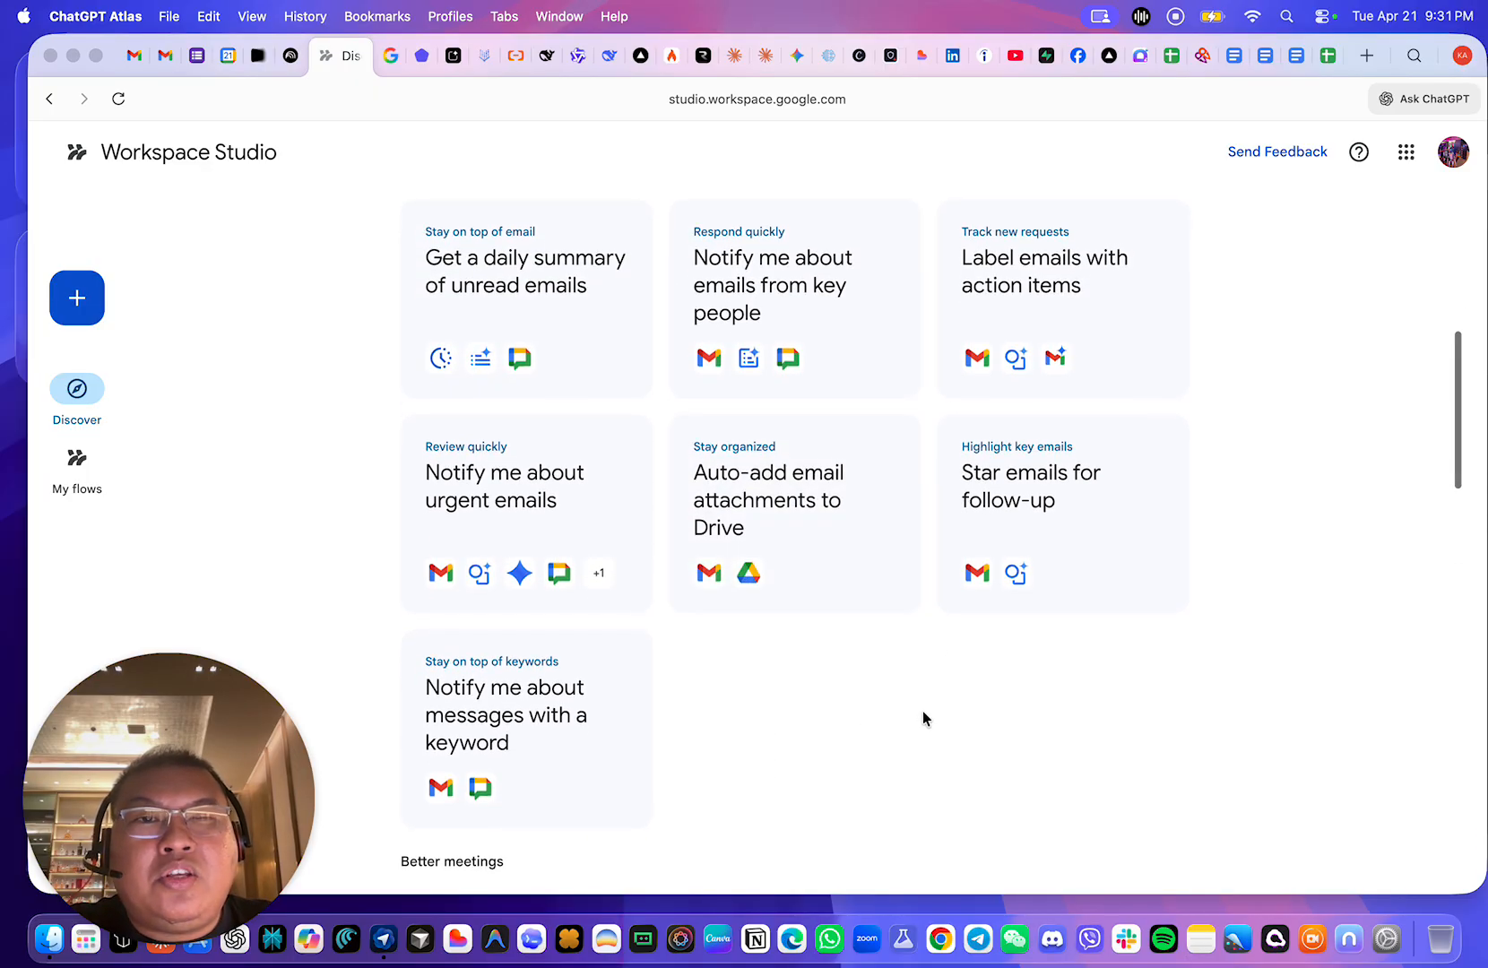
click(924, 712)
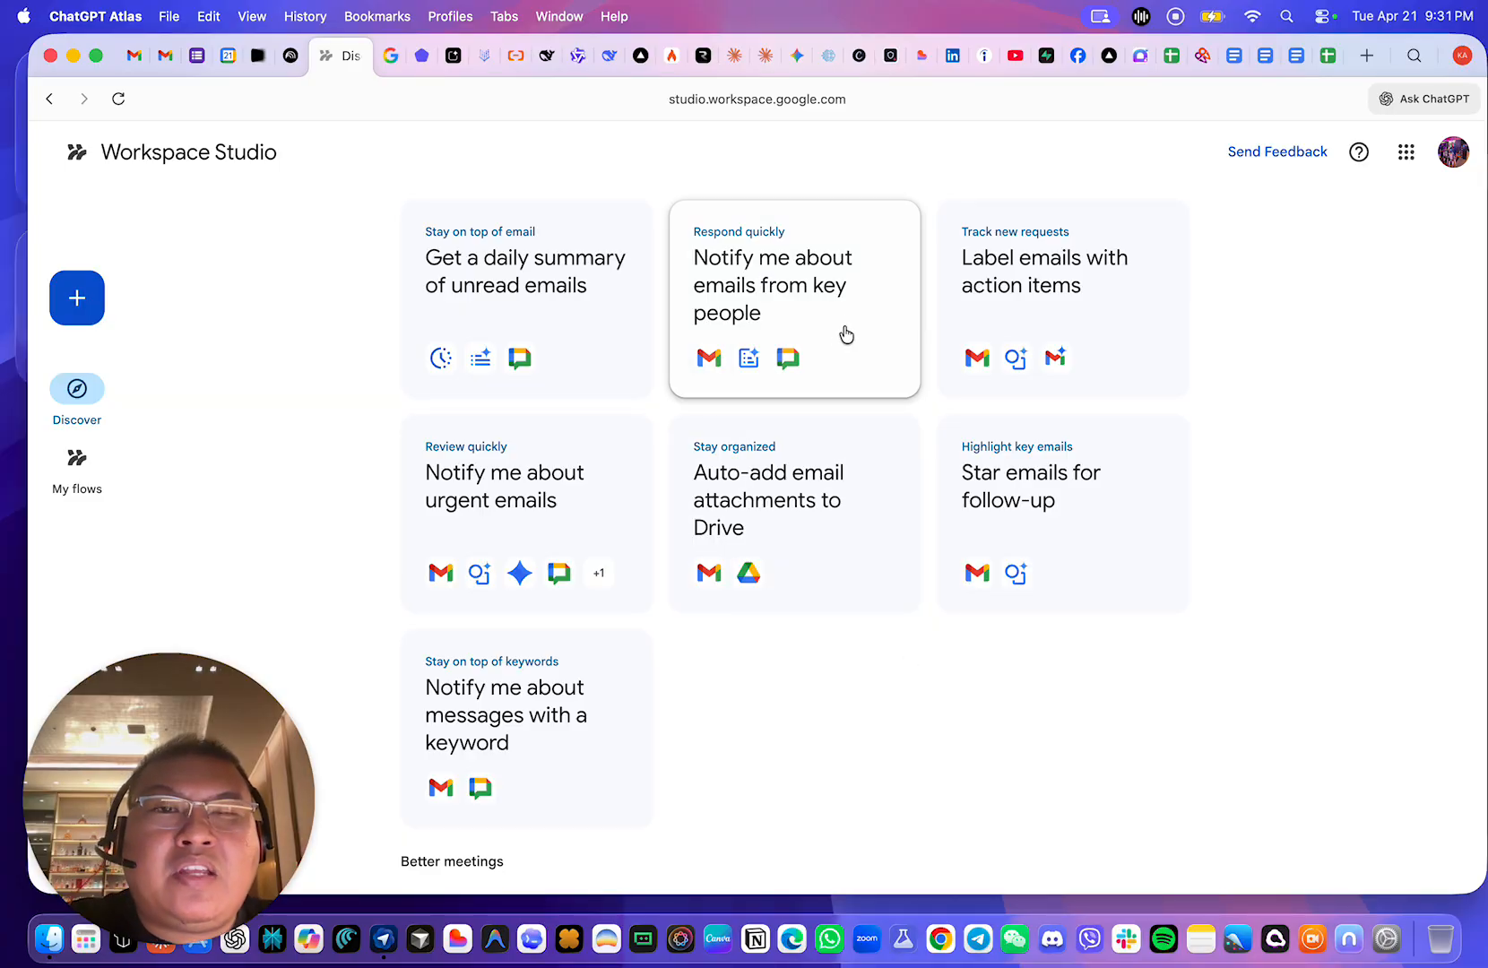
click(758, 287)
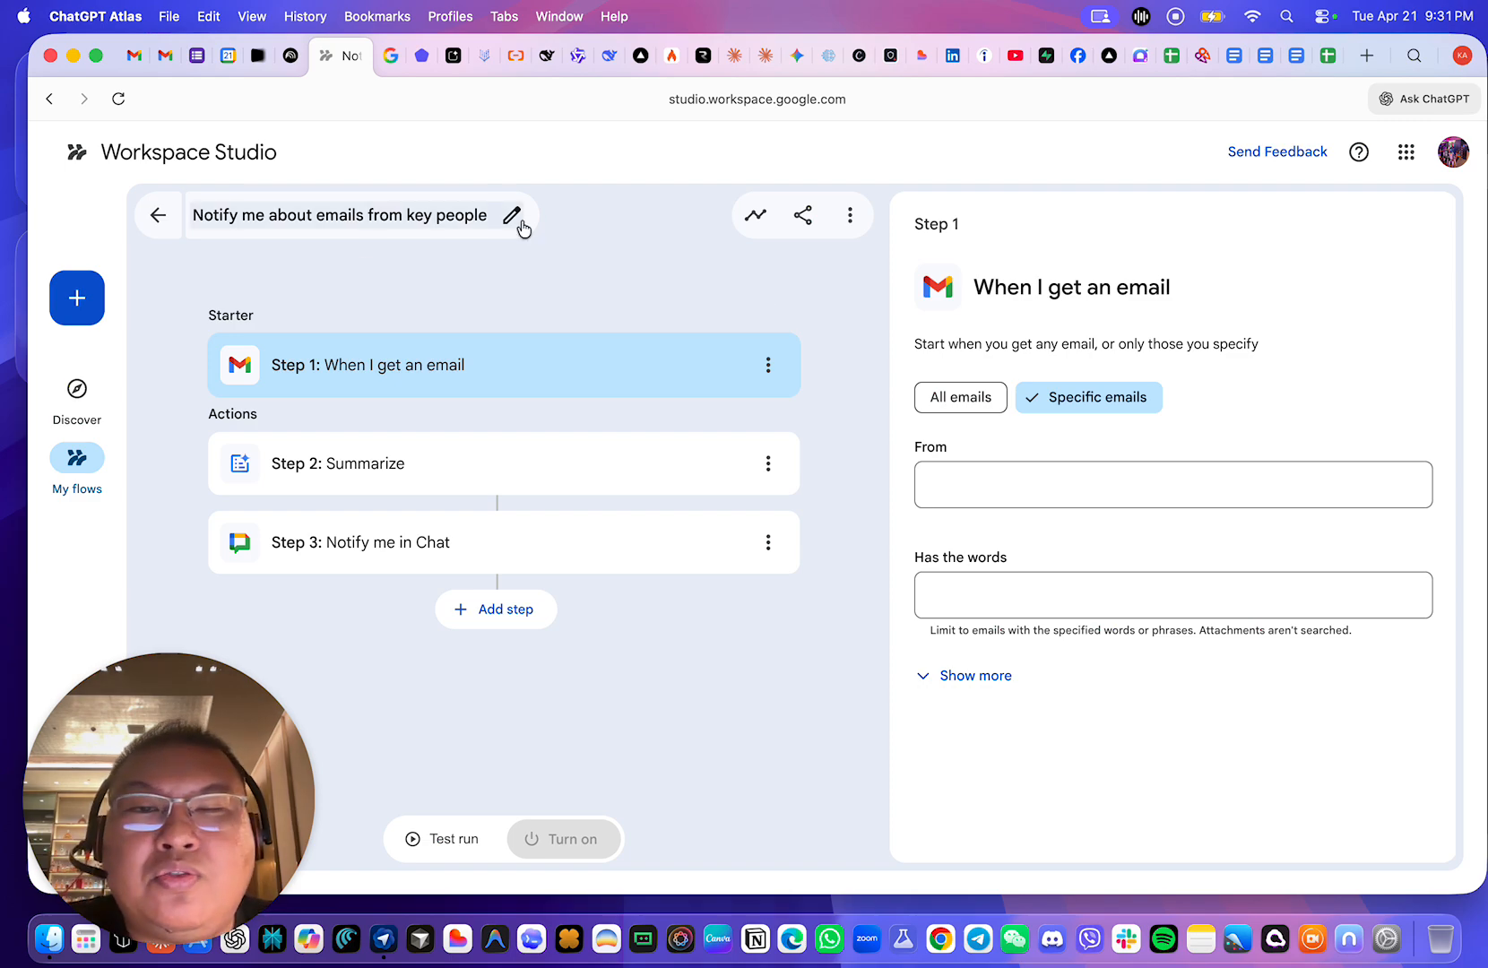
- Switch the email starter to All emails and back to Specific emails
click(1032, 490)
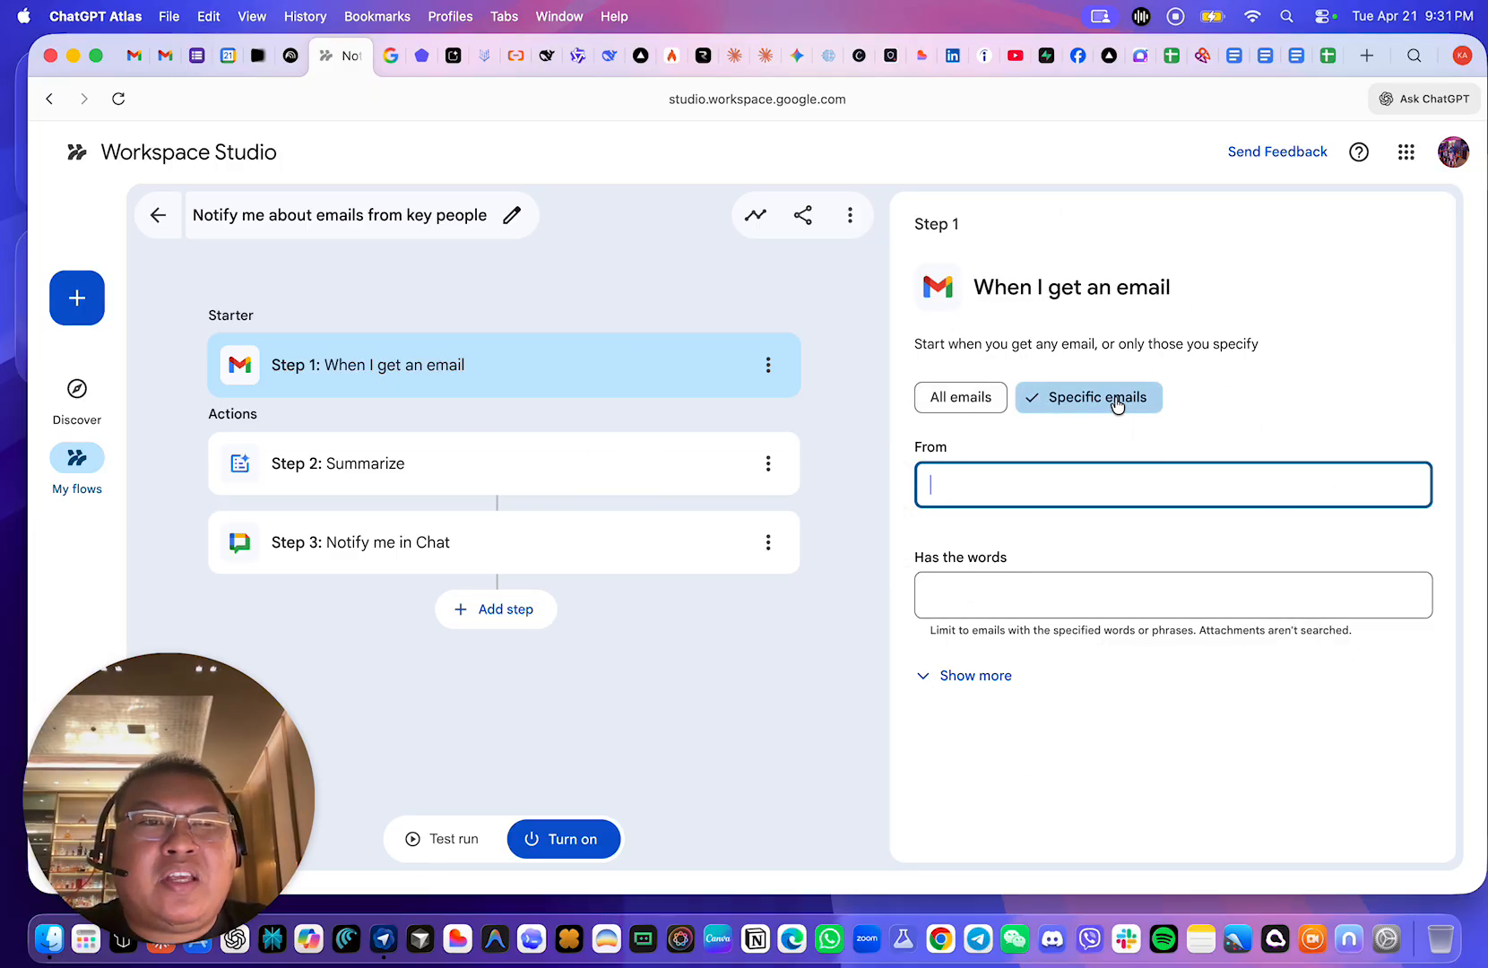
click(943, 405)
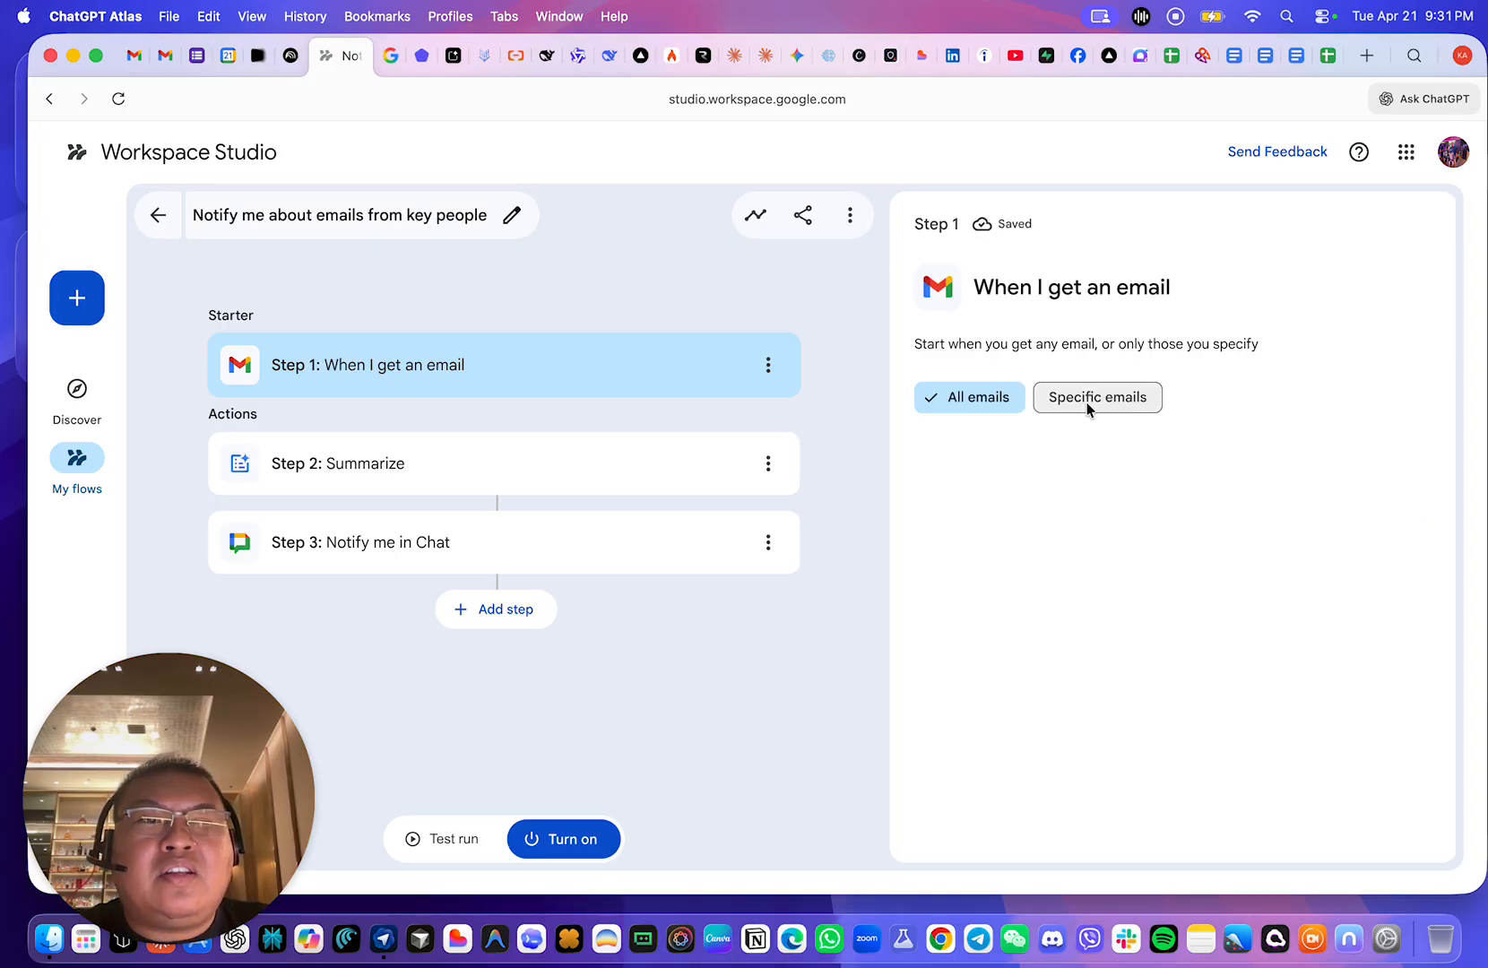
click(1088, 406)
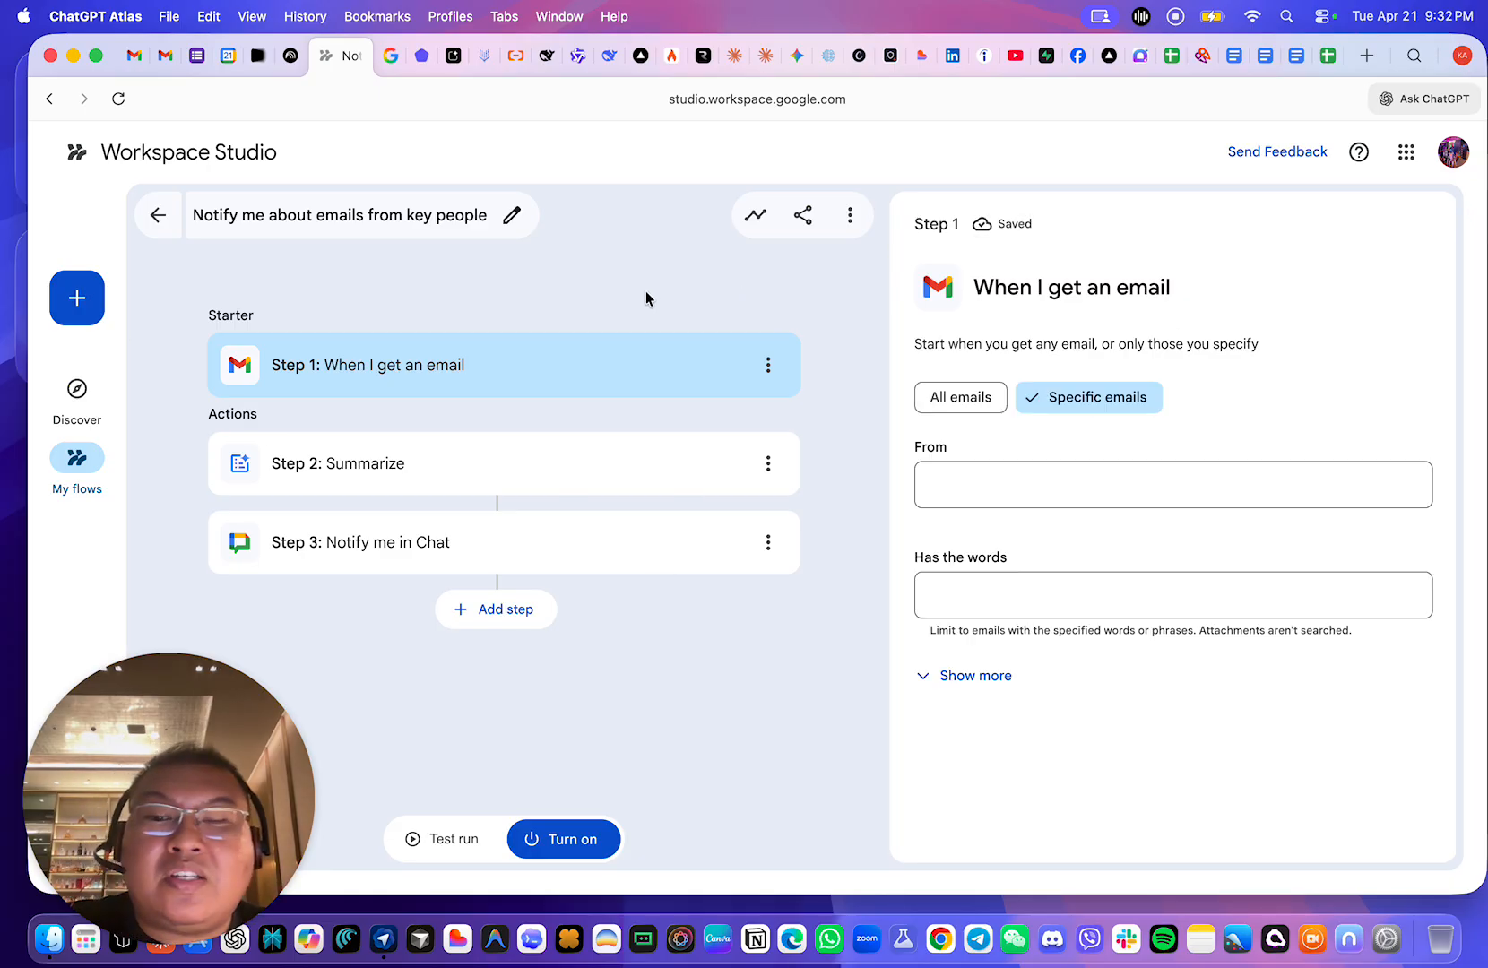
- Review the From and Has the words filters of the email starter and expand its additional filter options
click(1055, 500)
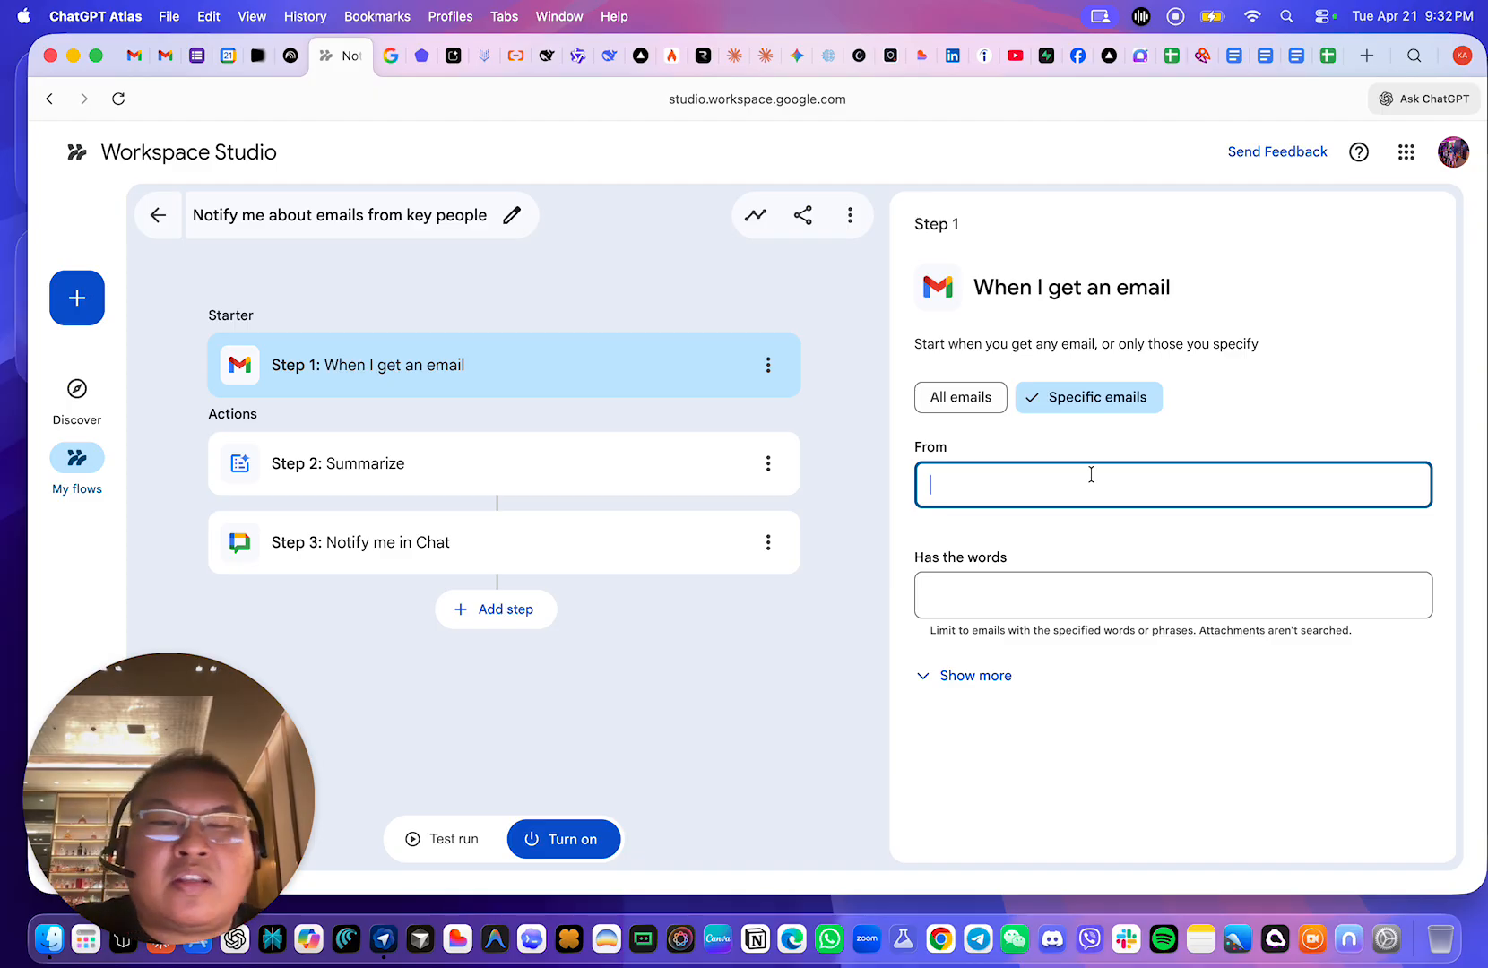
click(1062, 608)
click(977, 675)
click(1021, 599)
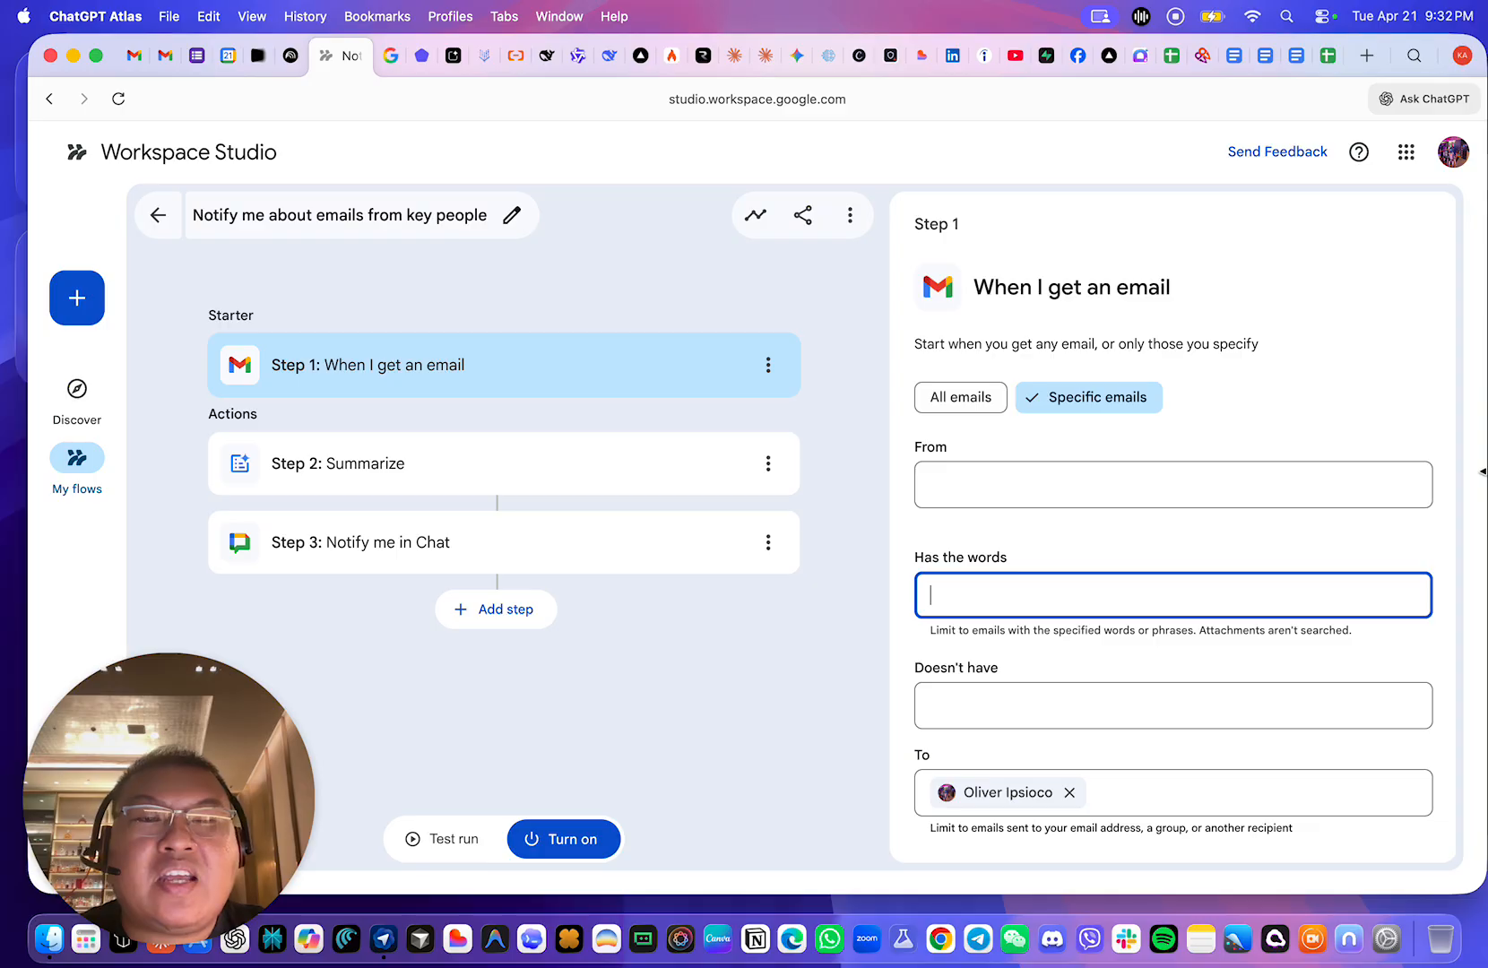
- Examine the starter's expanded email filters, from Doesn't have and recipient down to attachment, subject and size conditions
scroll(1235, 632, down, 2)
click(1160, 615)
scroll(1121, 609, down, 1)
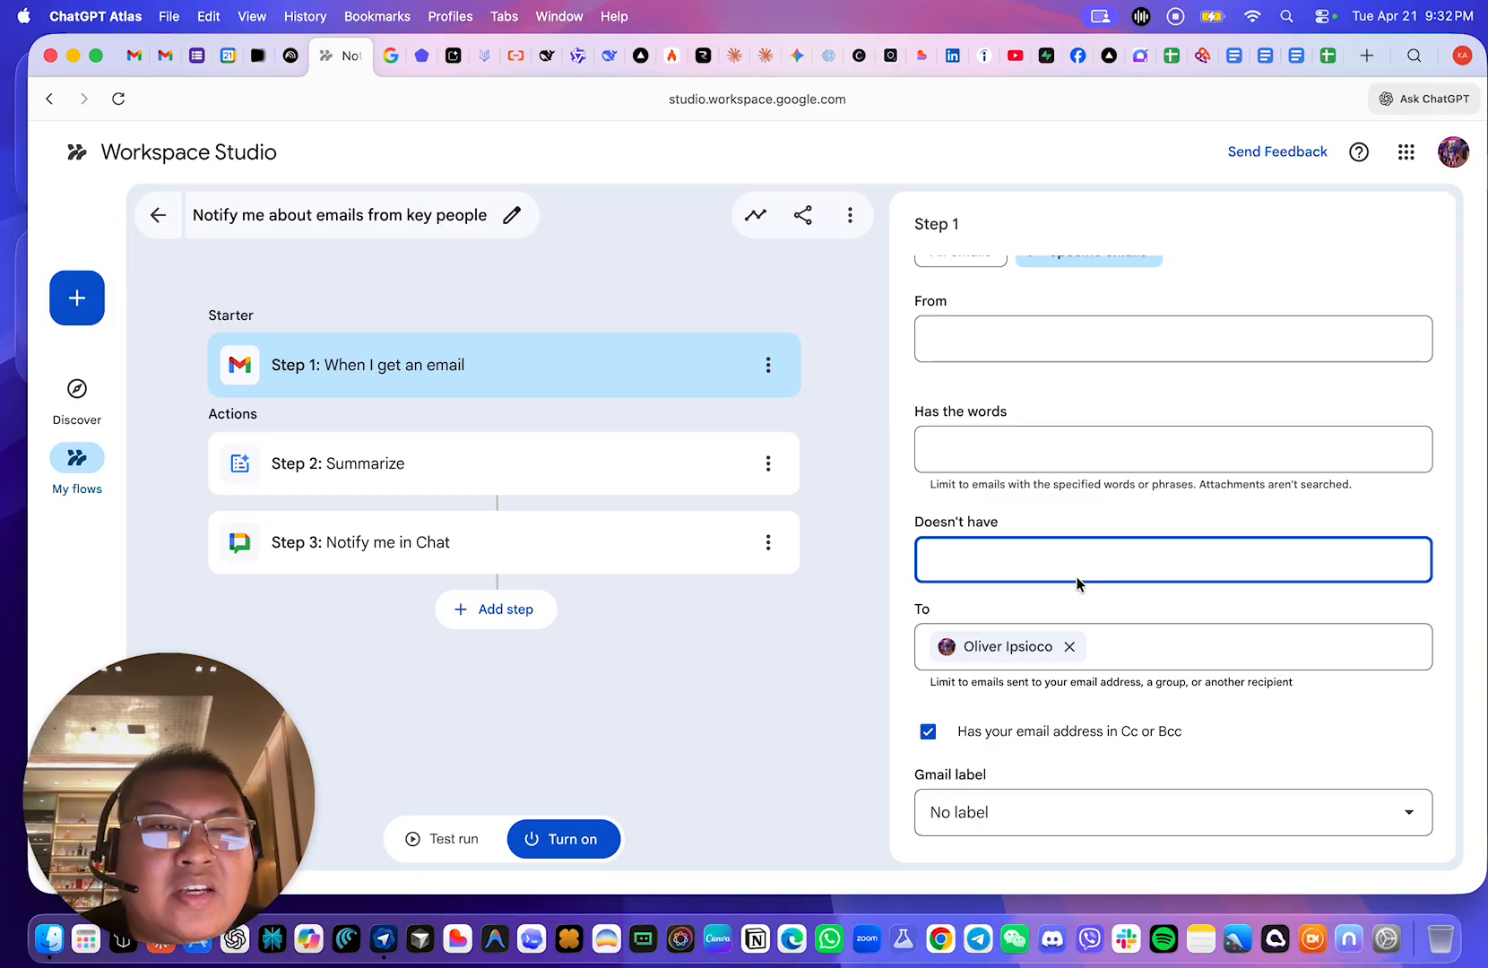
scroll(1079, 584, down, 2)
click(930, 415)
drag(929, 410, 1209, 420)
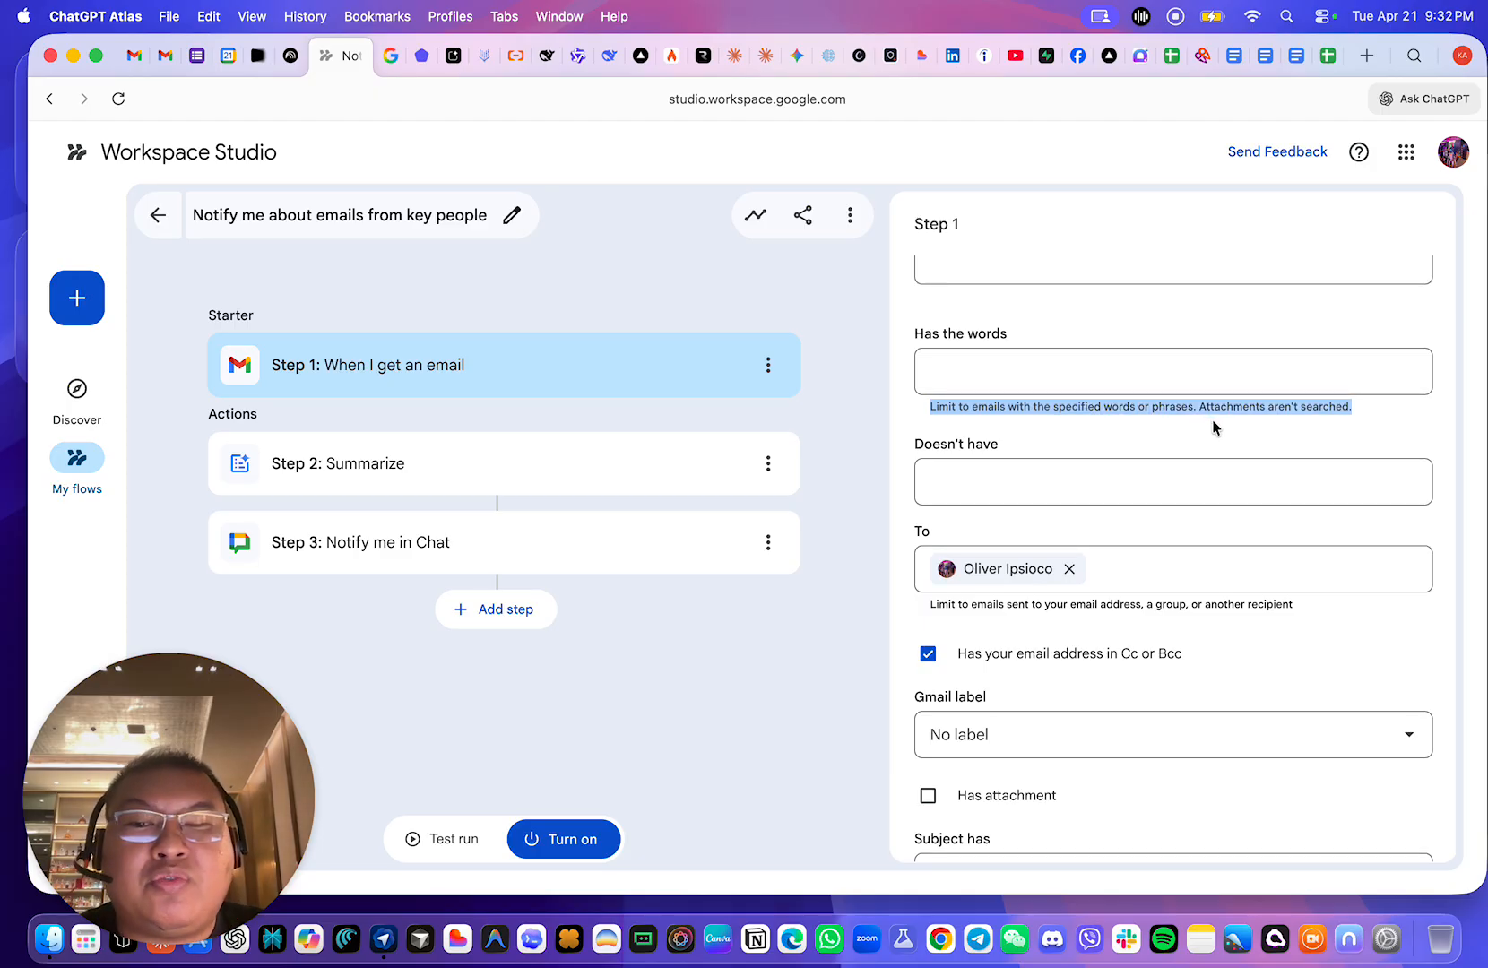
scroll(1212, 426, down, 2)
scroll(1241, 495, down, 1)
scroll(1237, 520, down, 1)
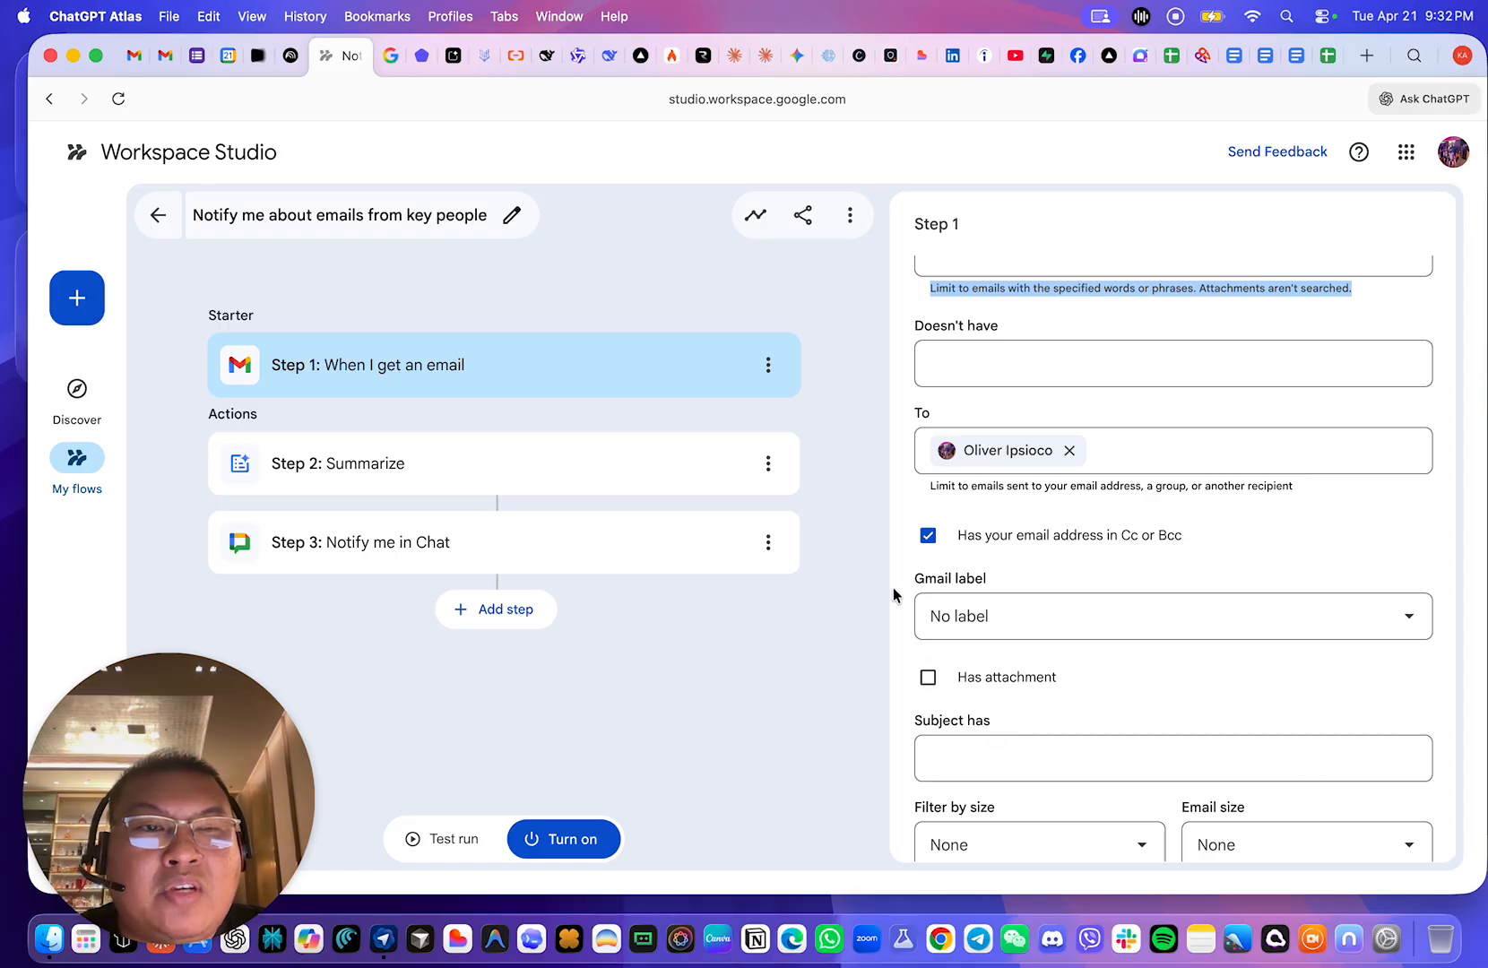
scroll(1112, 538, down, 1)
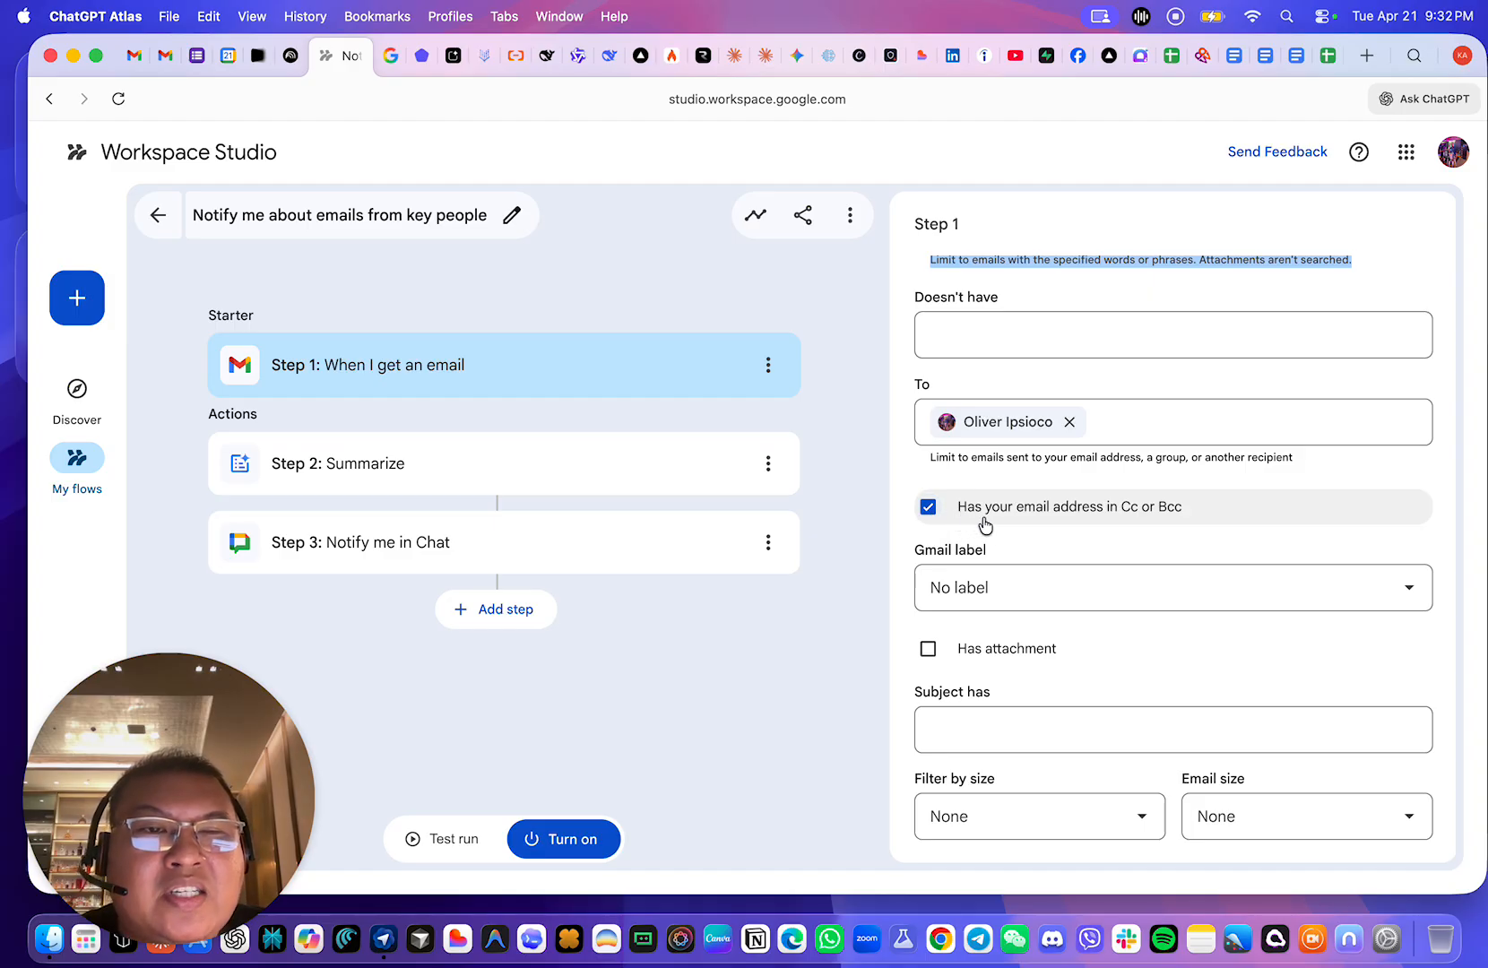
scroll(1058, 524, down, 3)
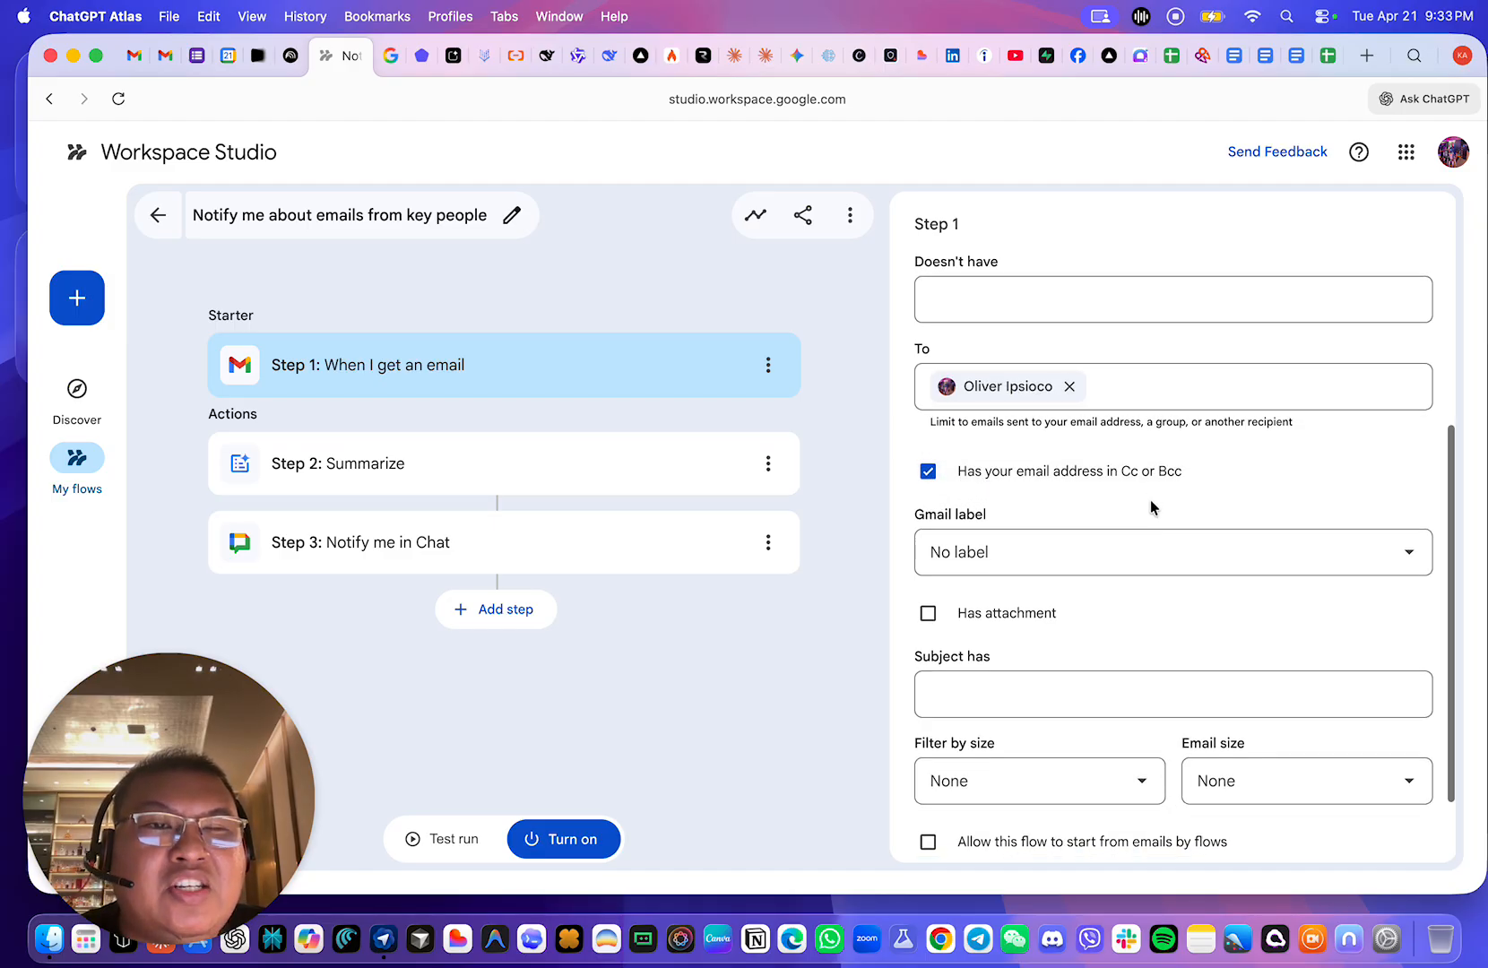
scroll(1134, 511, down, 2)
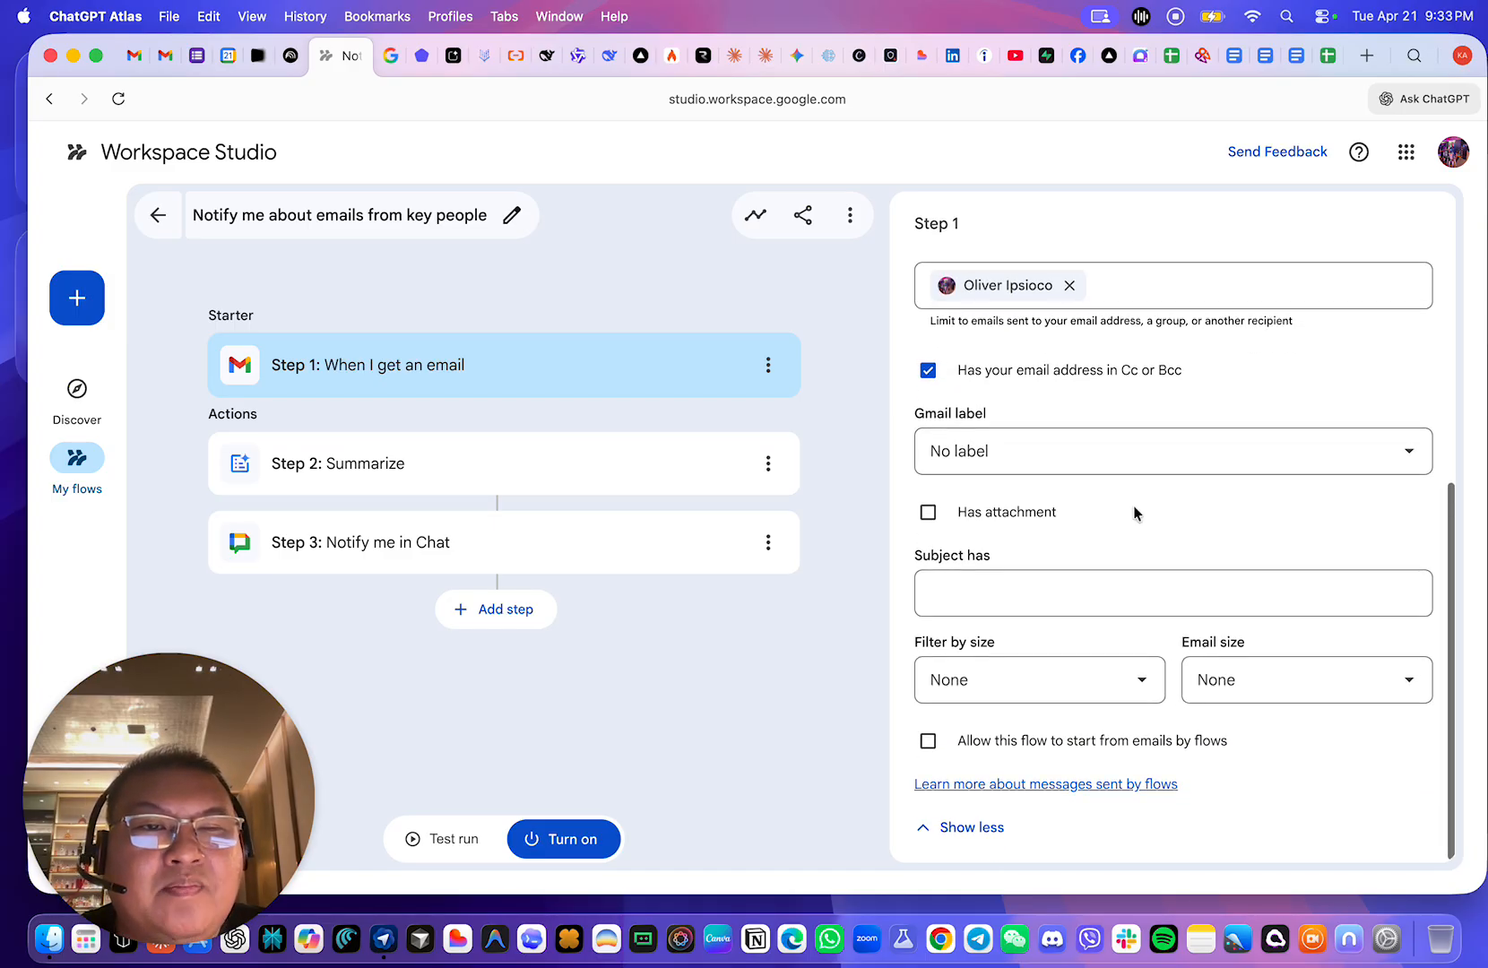
- Look through the available Gmail label choices for the starter and check the Subject has filter
click(1172, 470)
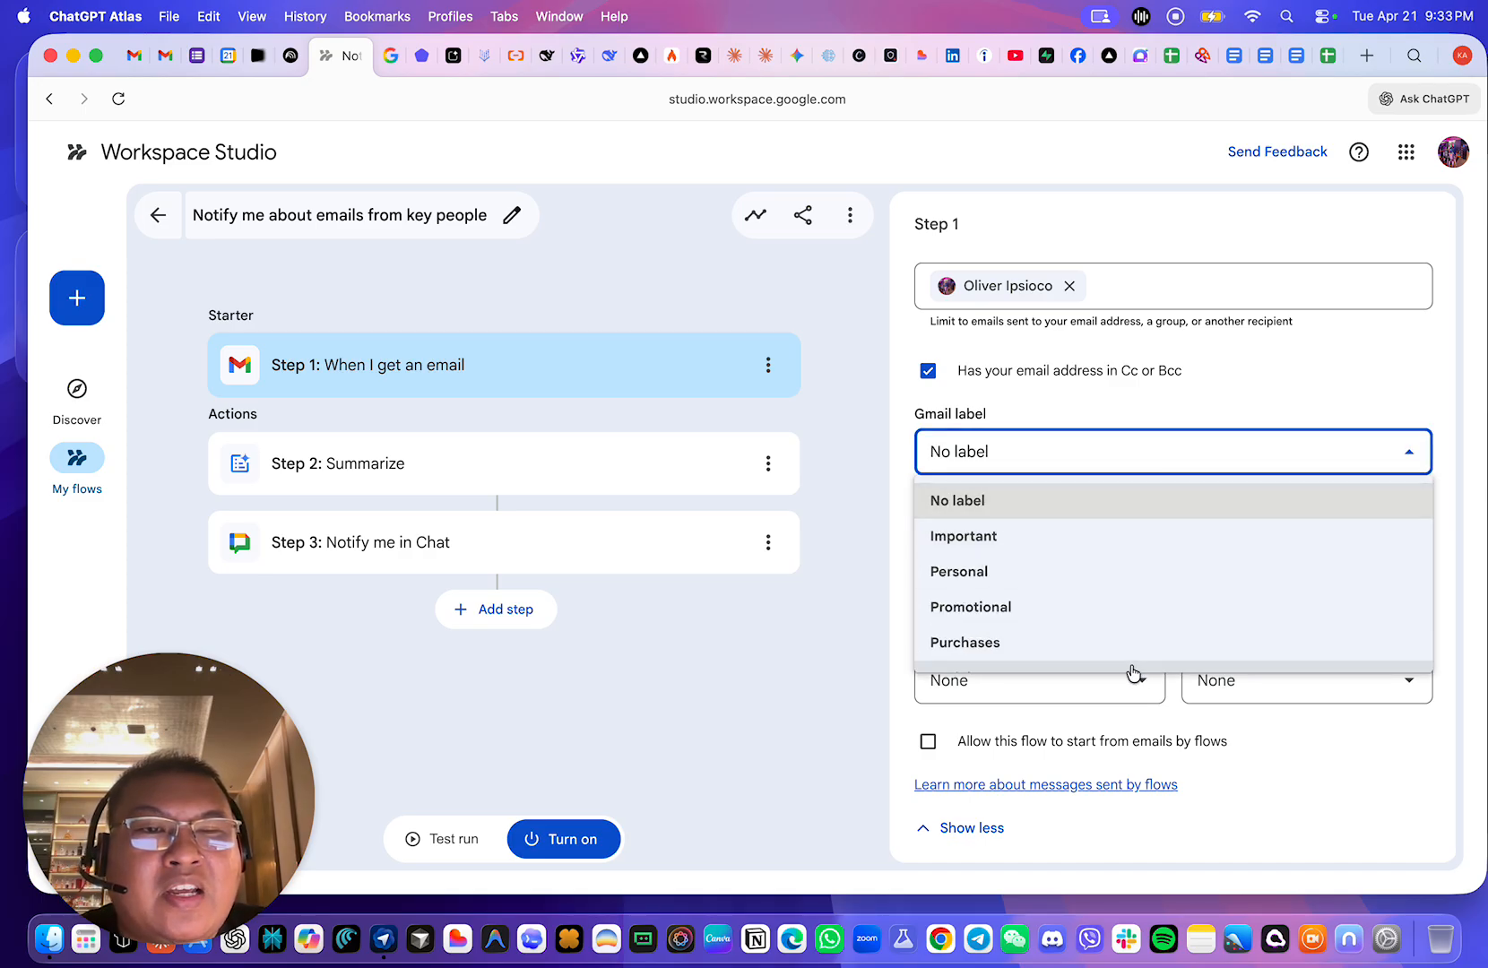
scroll(1127, 649, down, 2)
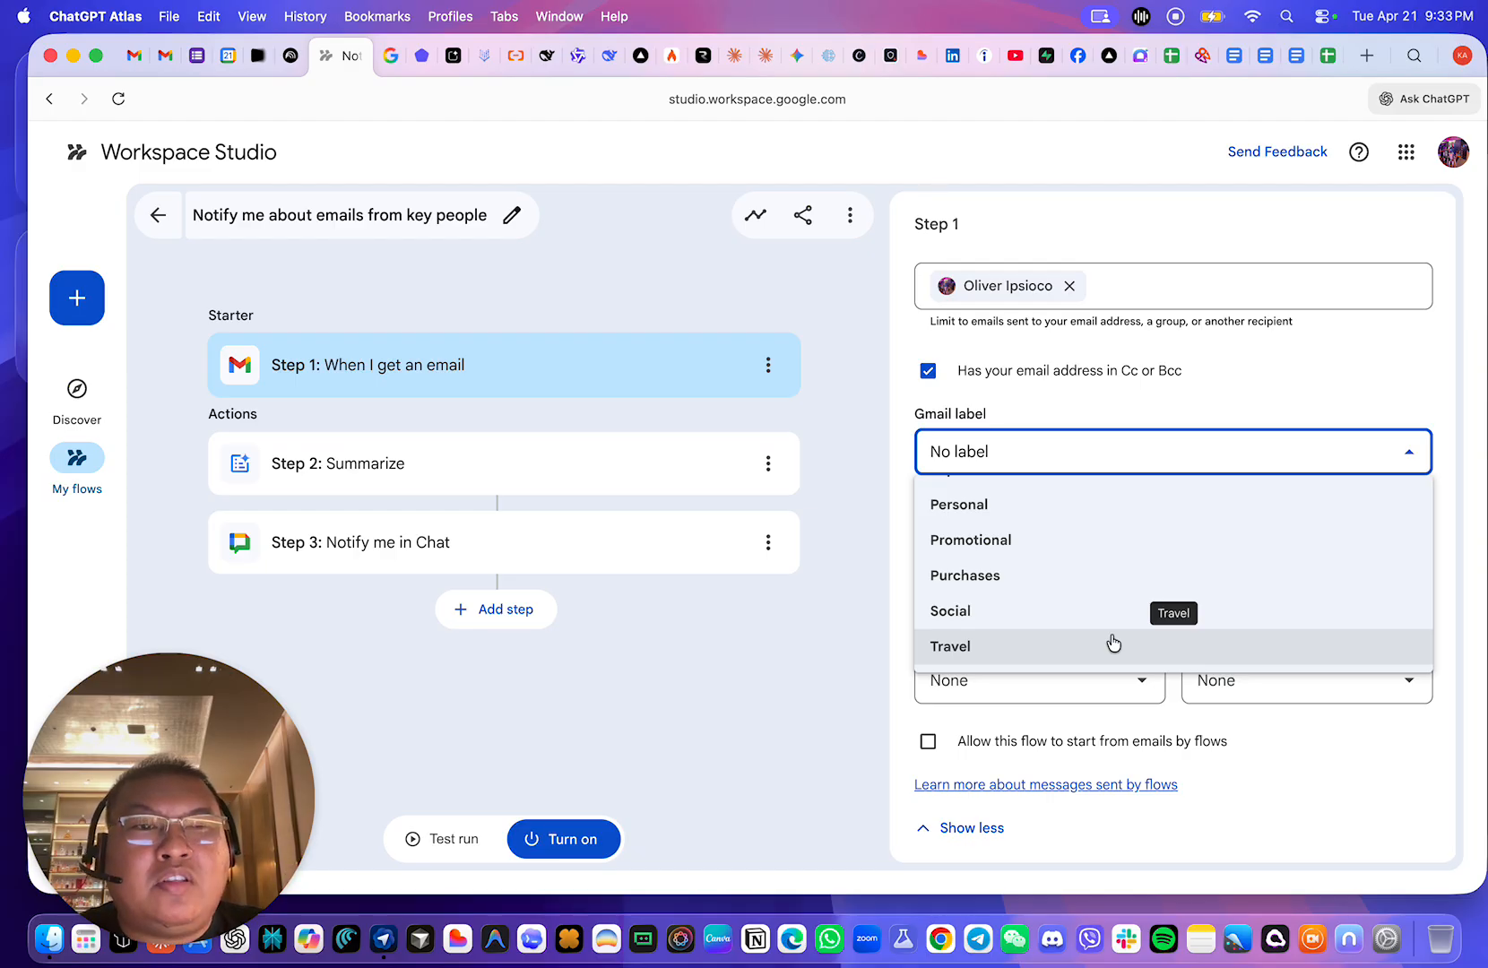
scroll(1067, 615, up, 3)
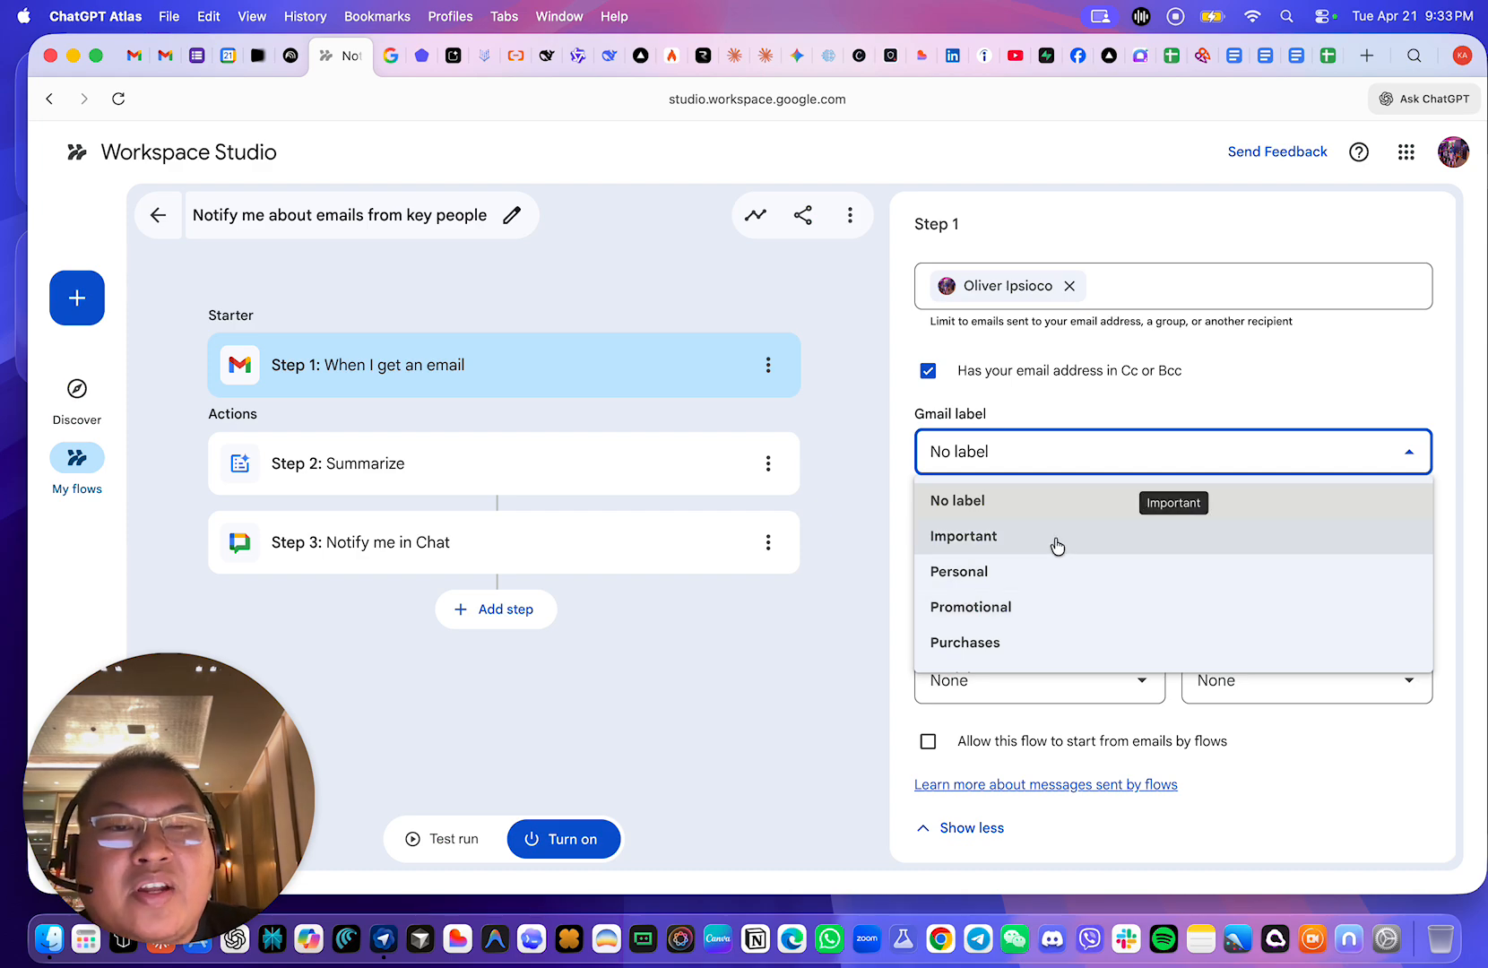
click(1091, 409)
click(1075, 606)
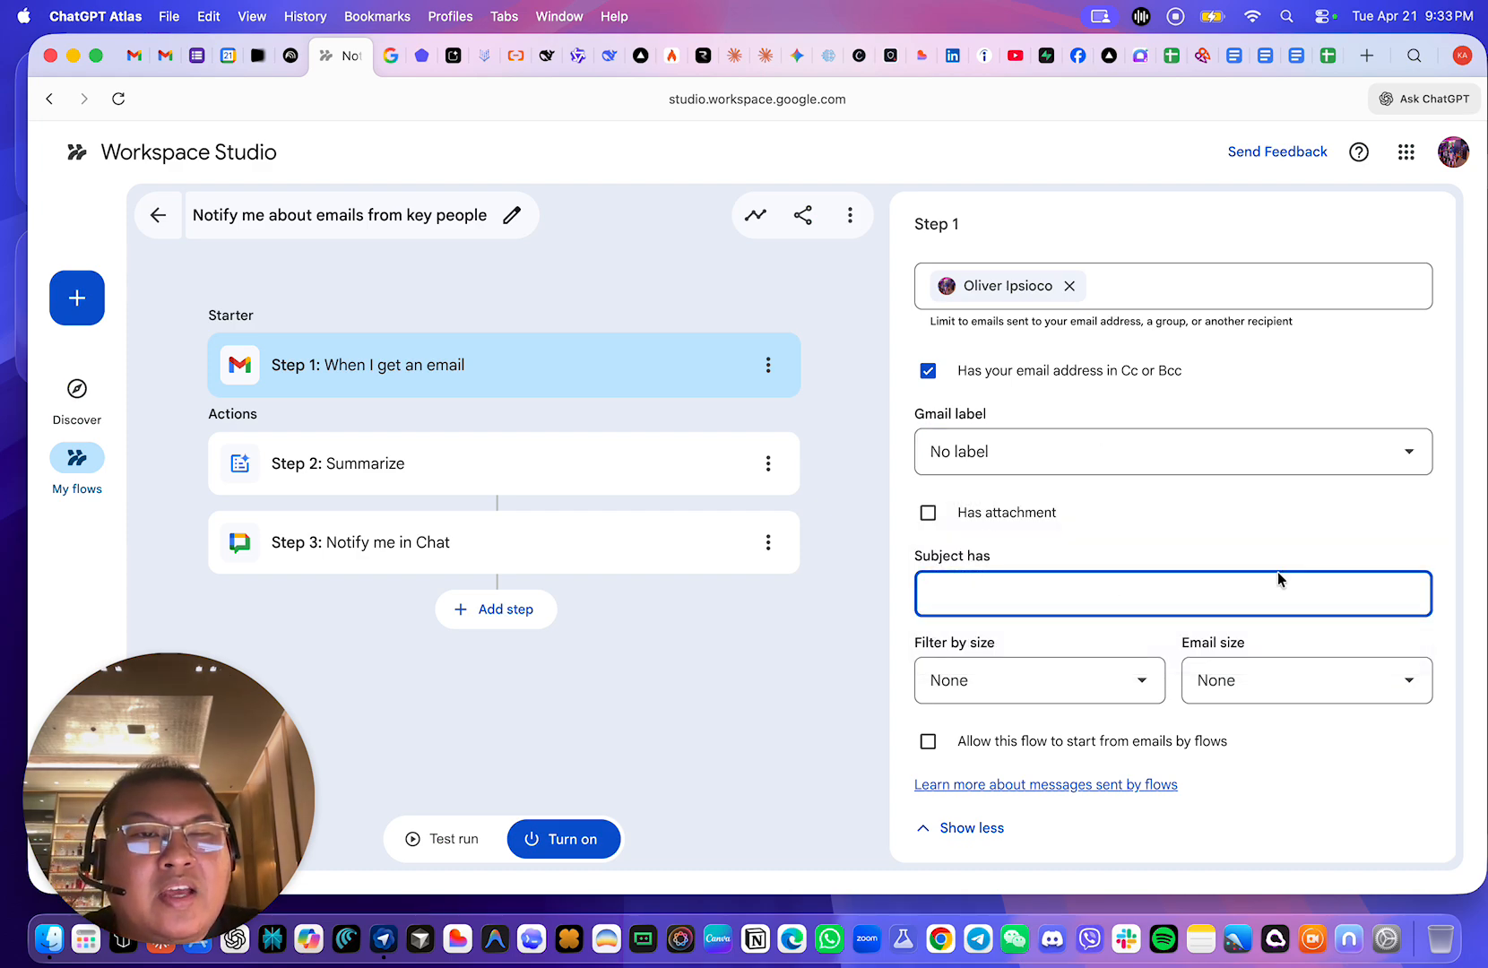
- Compare the choices offered for Filter by size and Email size in the email starter
click(1061, 699)
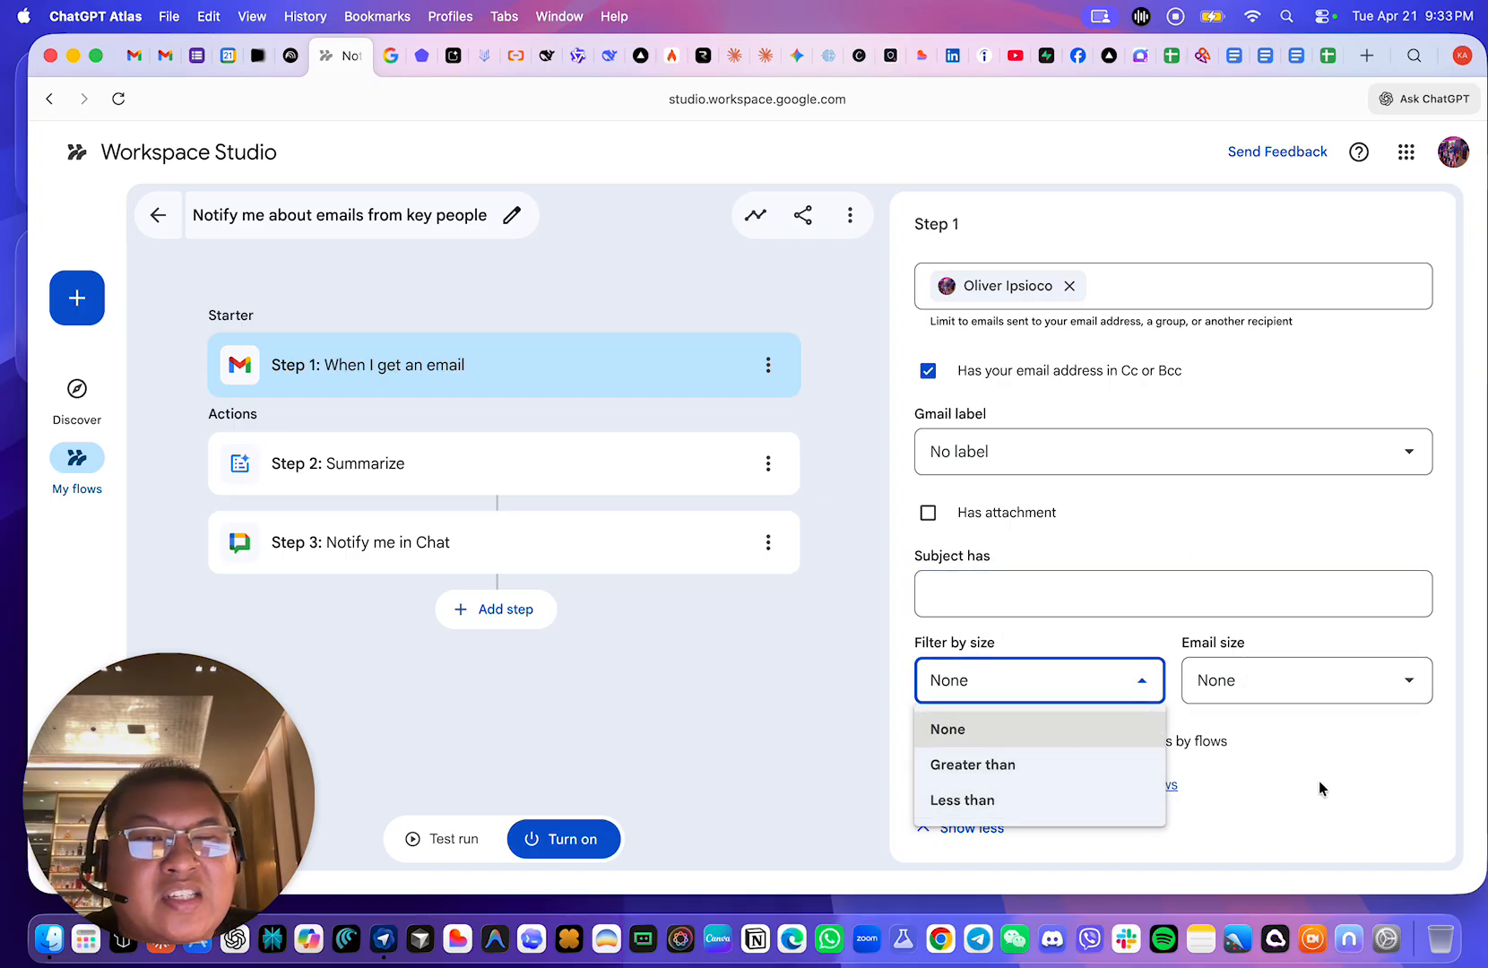
click(1288, 704)
click(1288, 686)
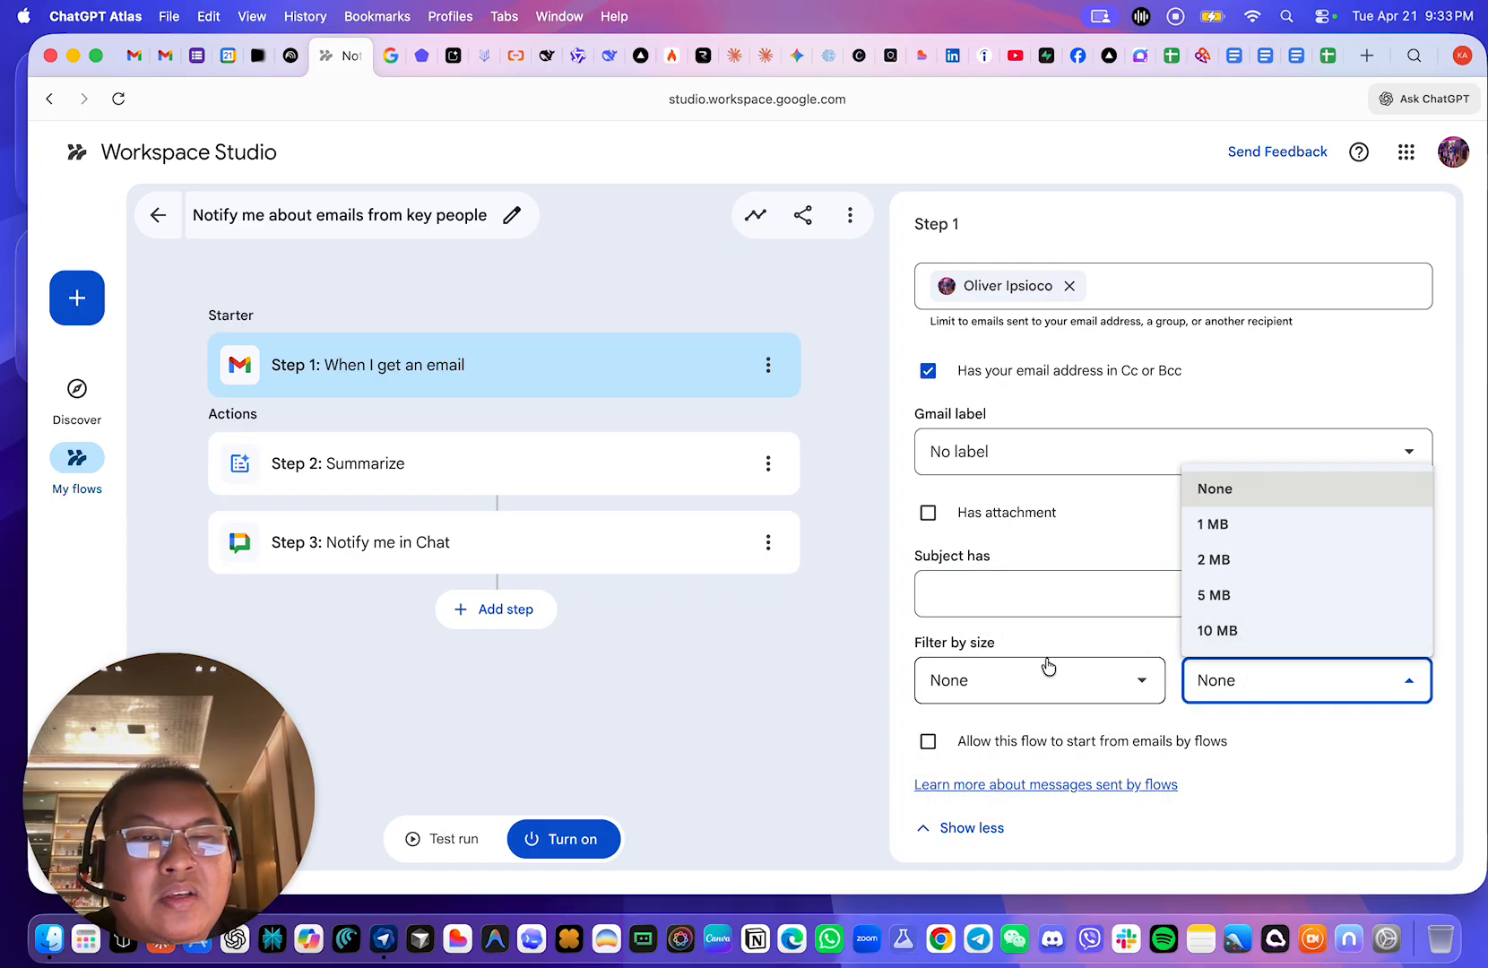
click(1031, 689)
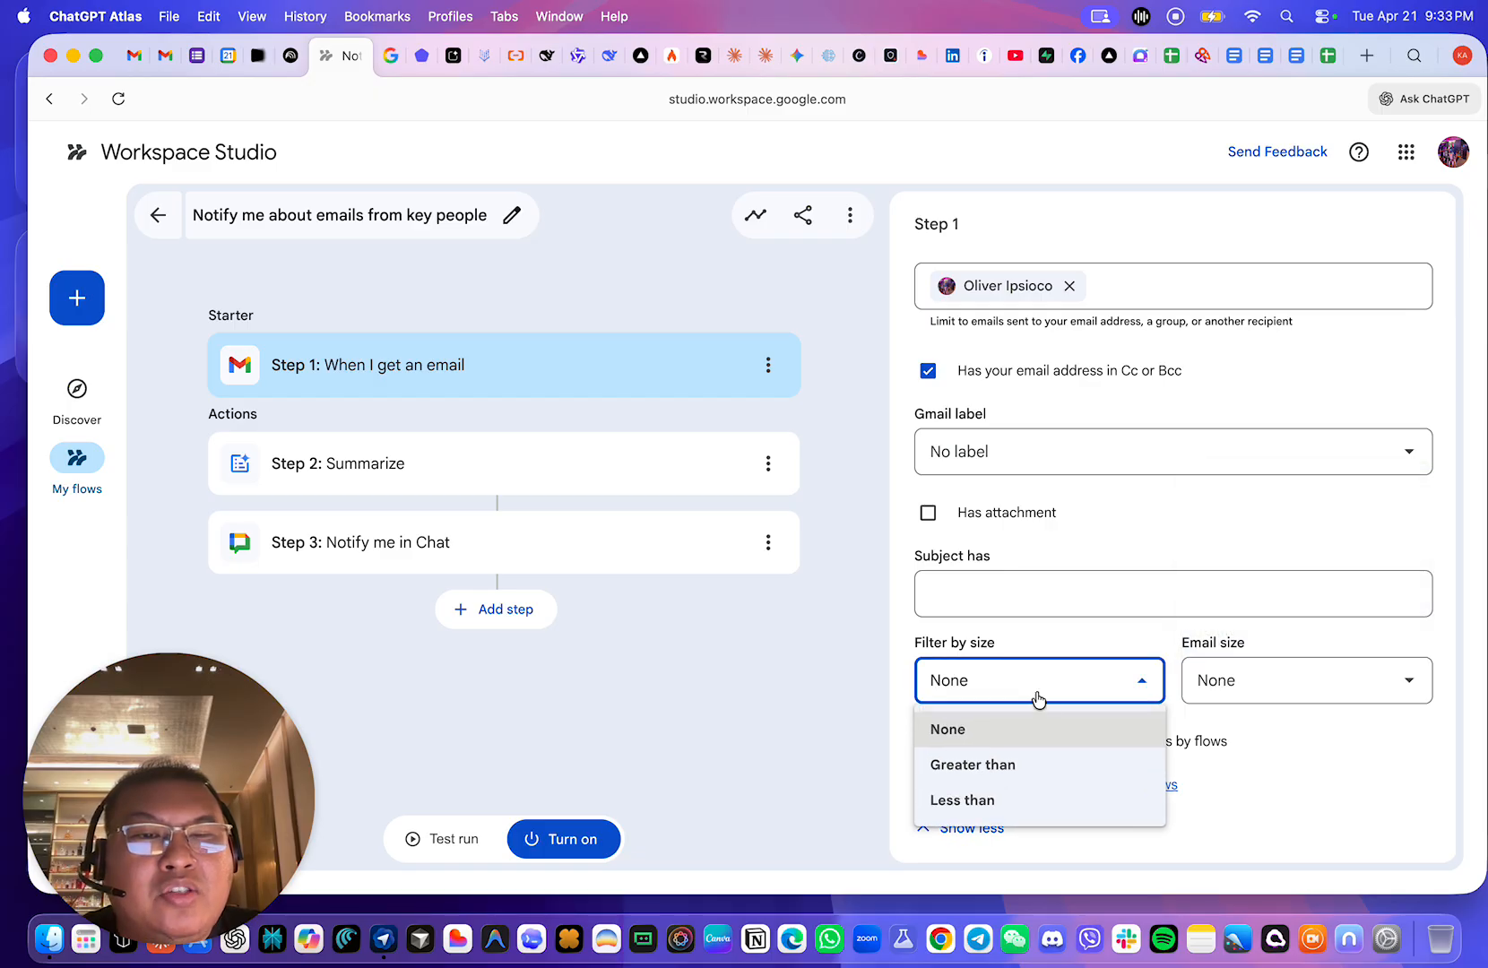
click(1289, 692)
click(1078, 683)
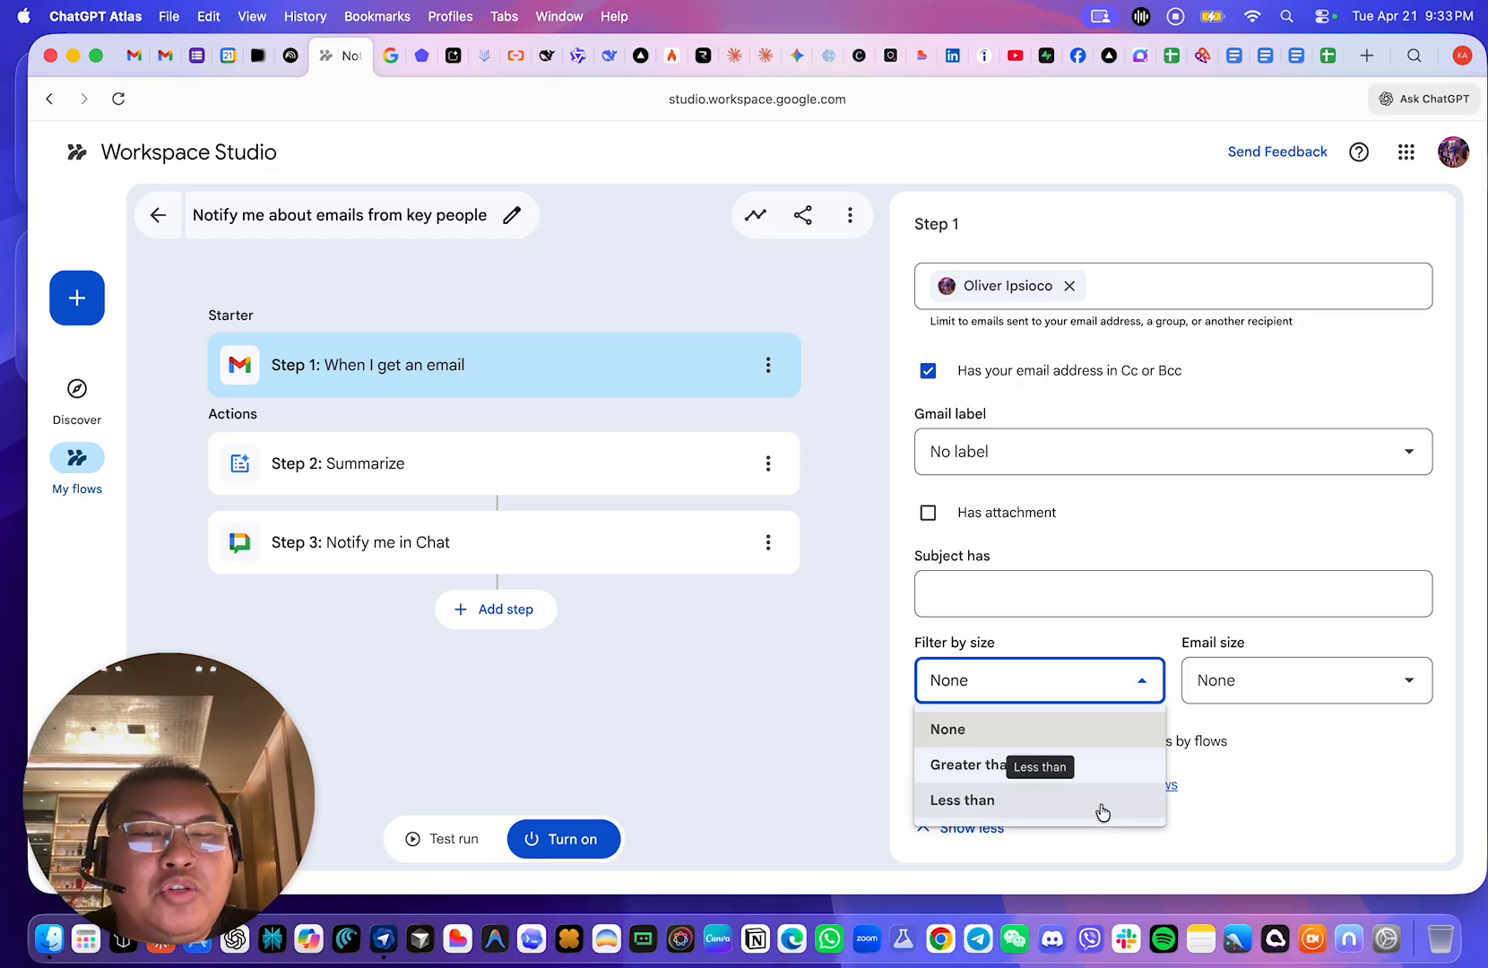
click(1295, 698)
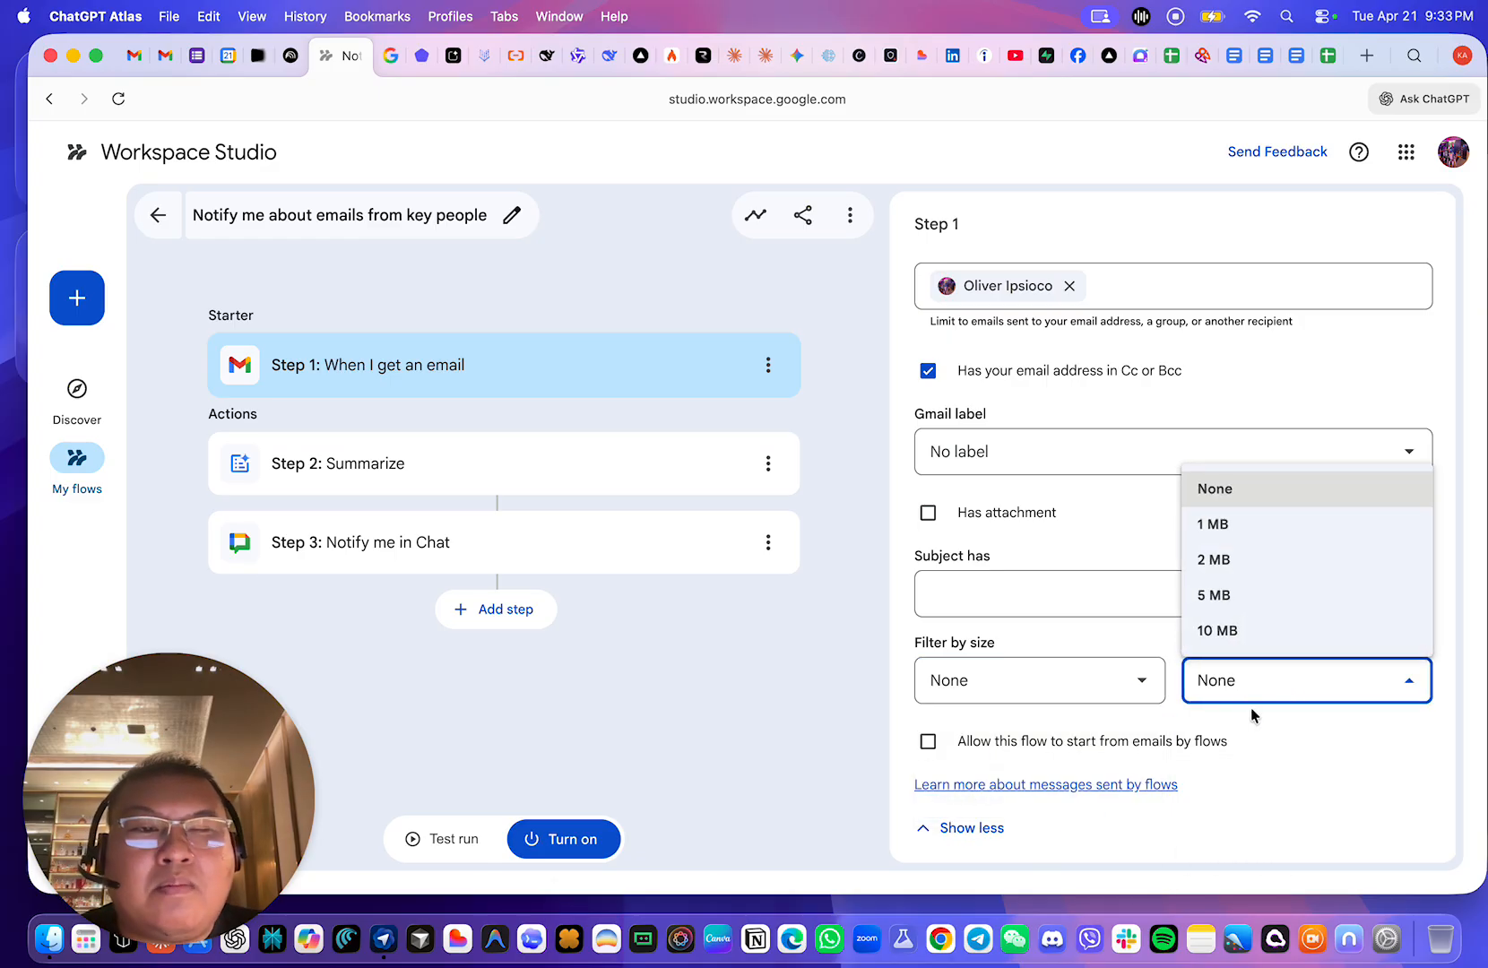
click(1277, 744)
click(1208, 745)
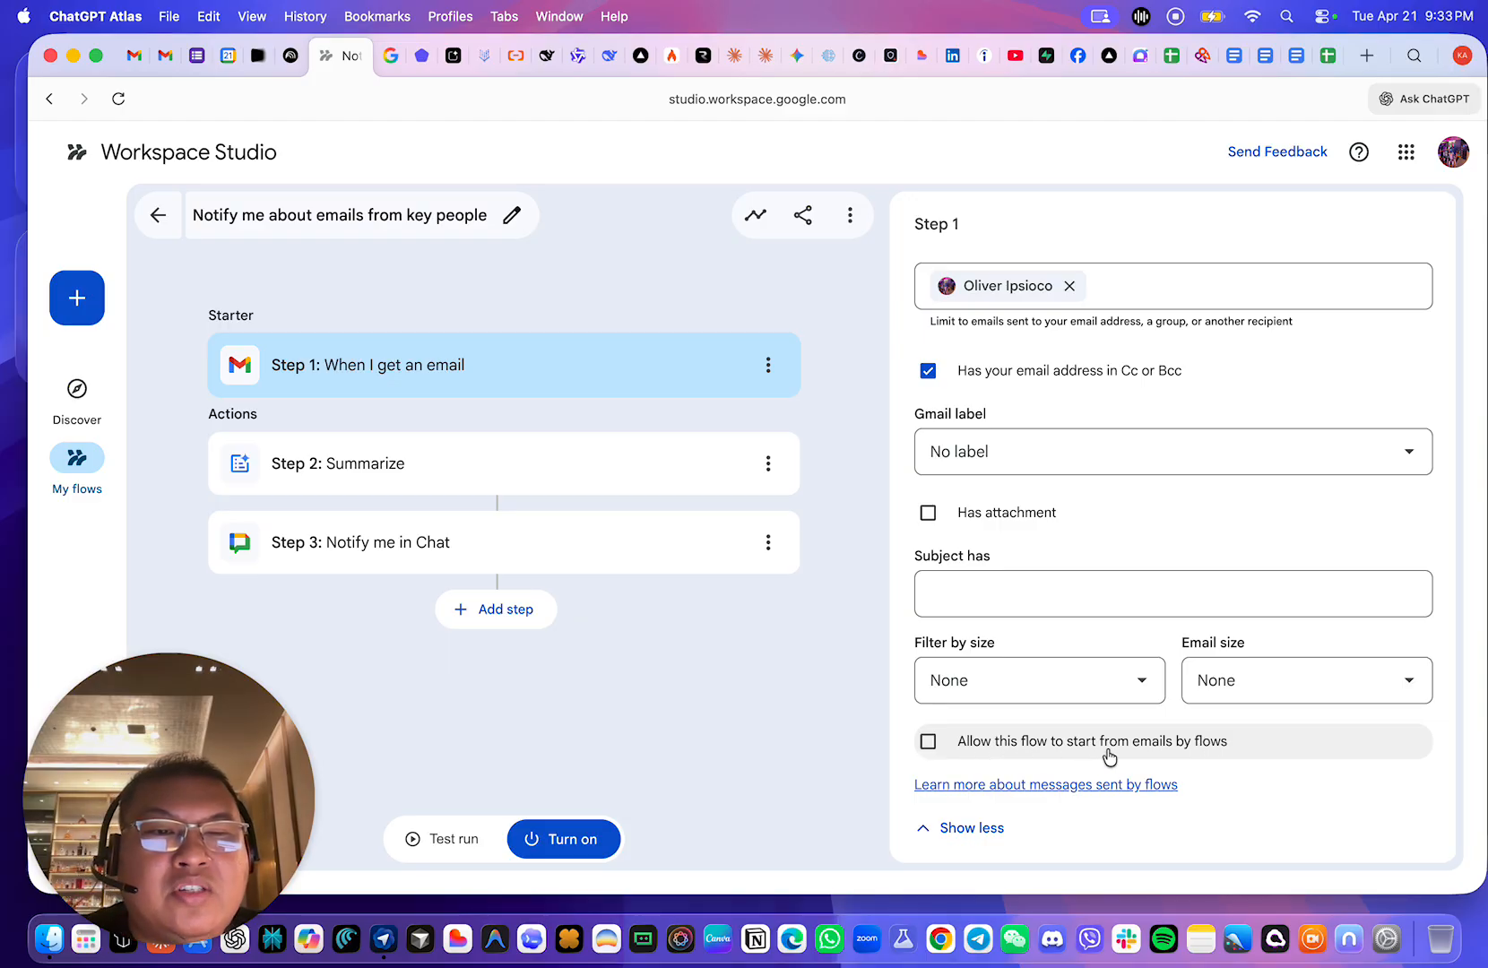
- Open the Summarize action and read through its additional instructions for Gemini to the example output
scroll(1182, 599, up, 6)
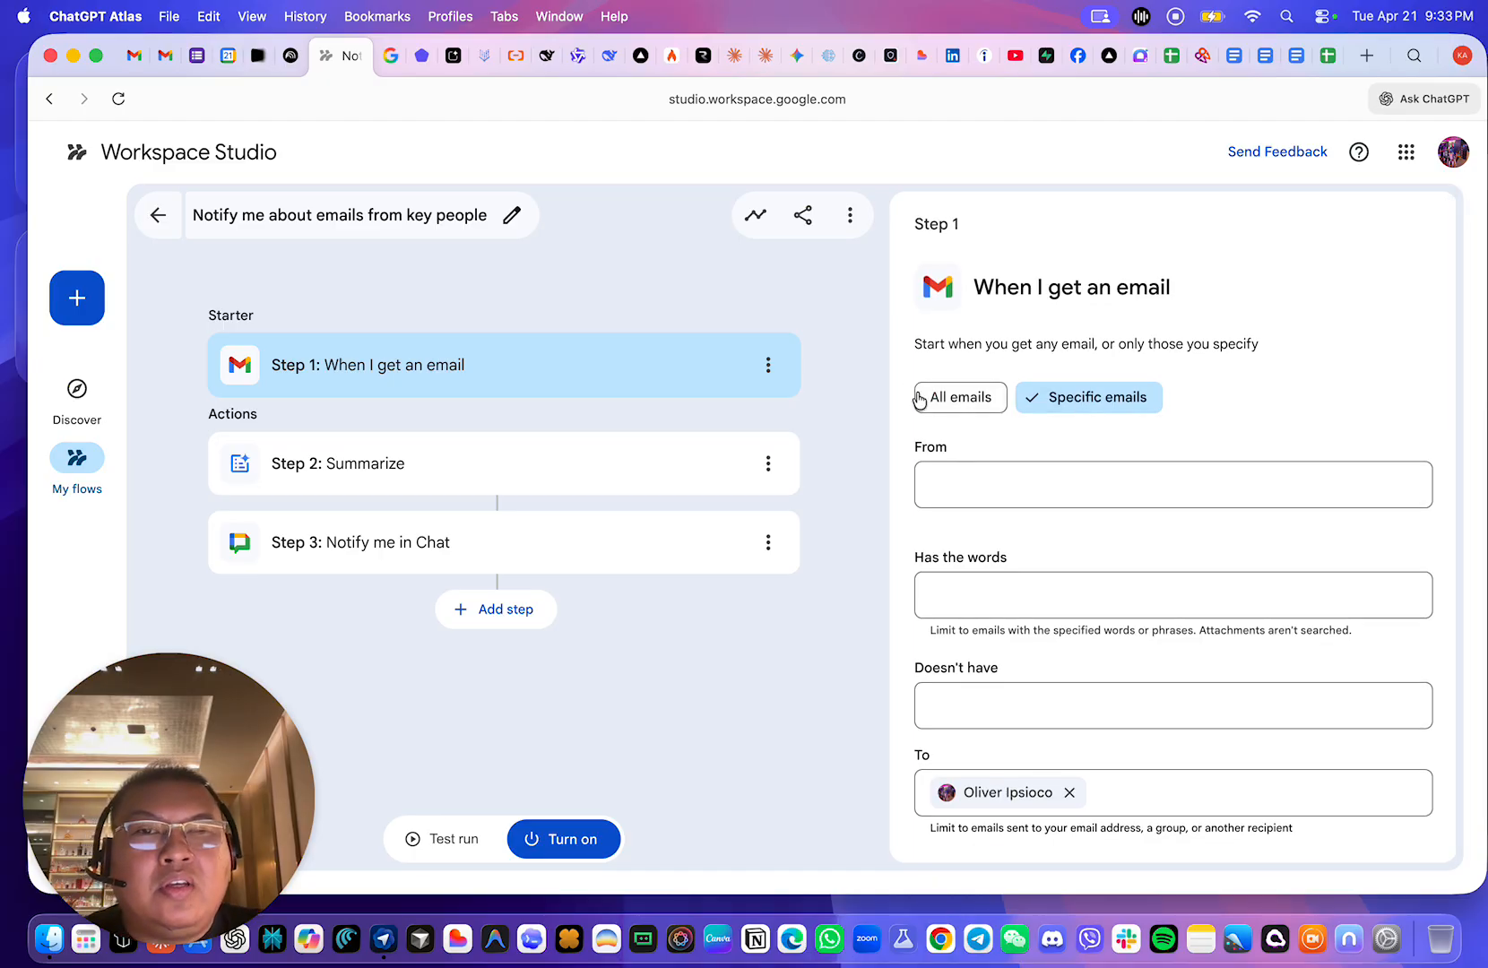
click(490, 459)
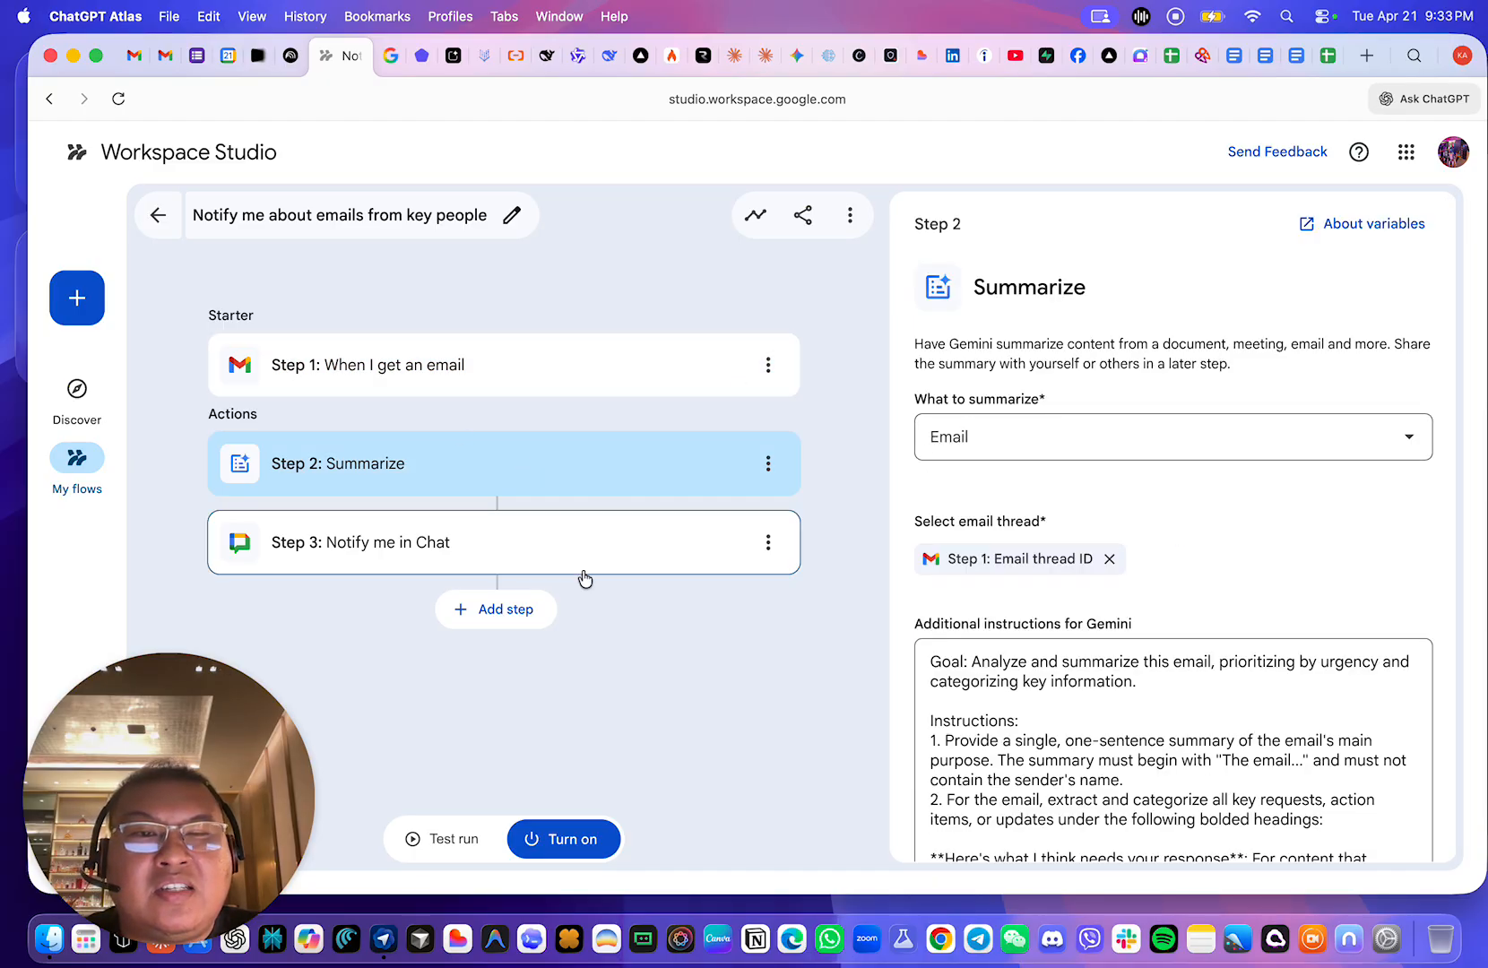
scroll(1219, 511, down, 3)
scroll(1220, 509, down, 5)
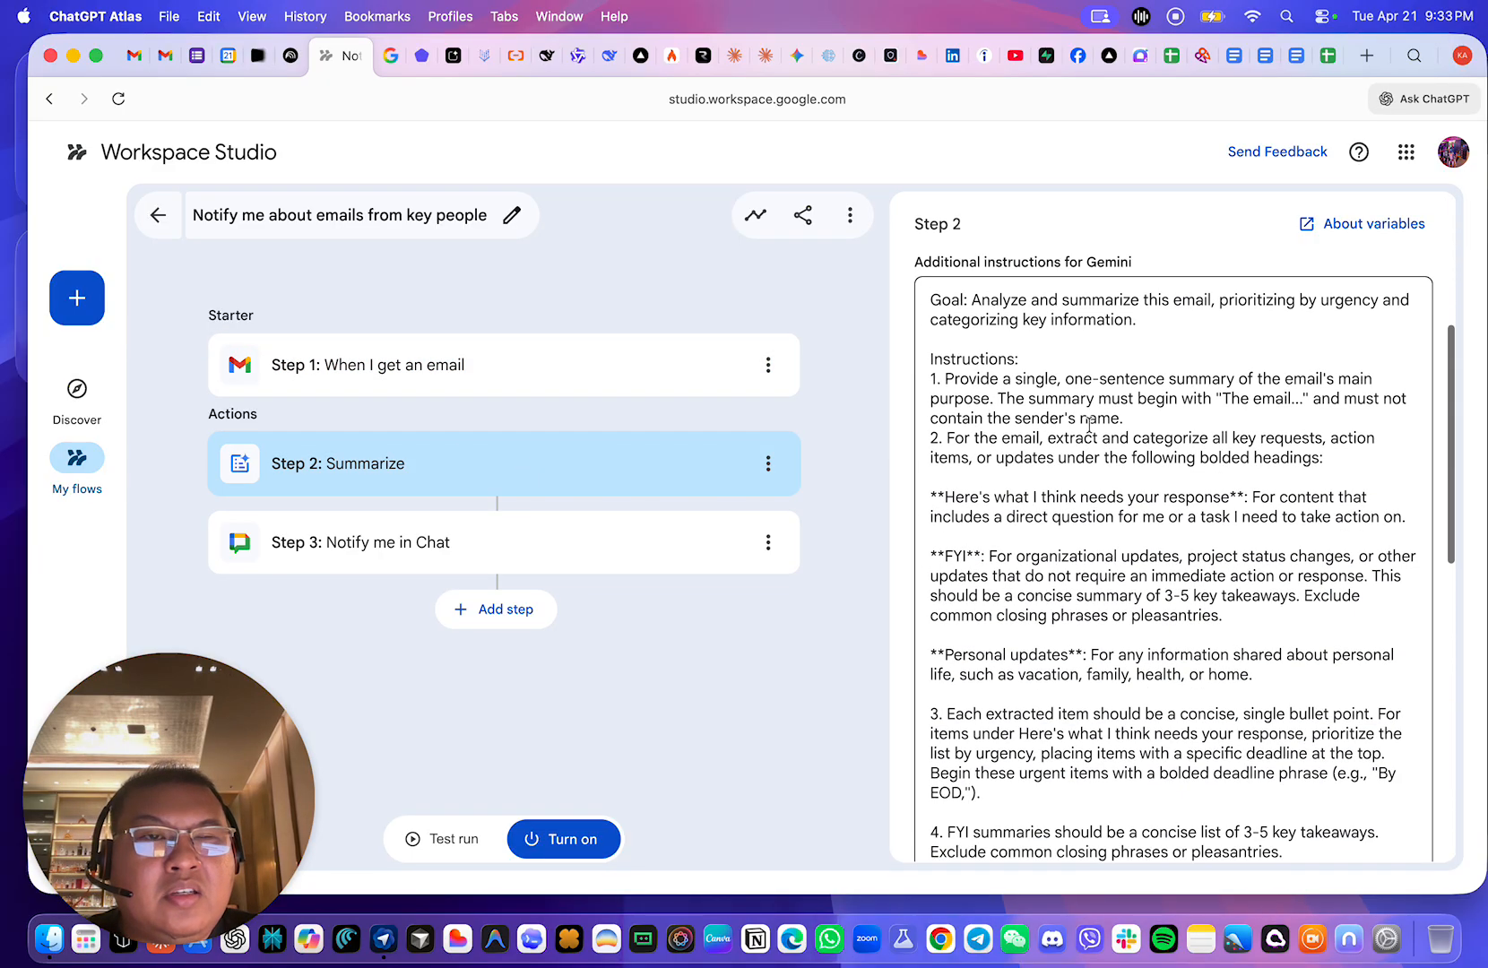
scroll(1099, 691, down, 5)
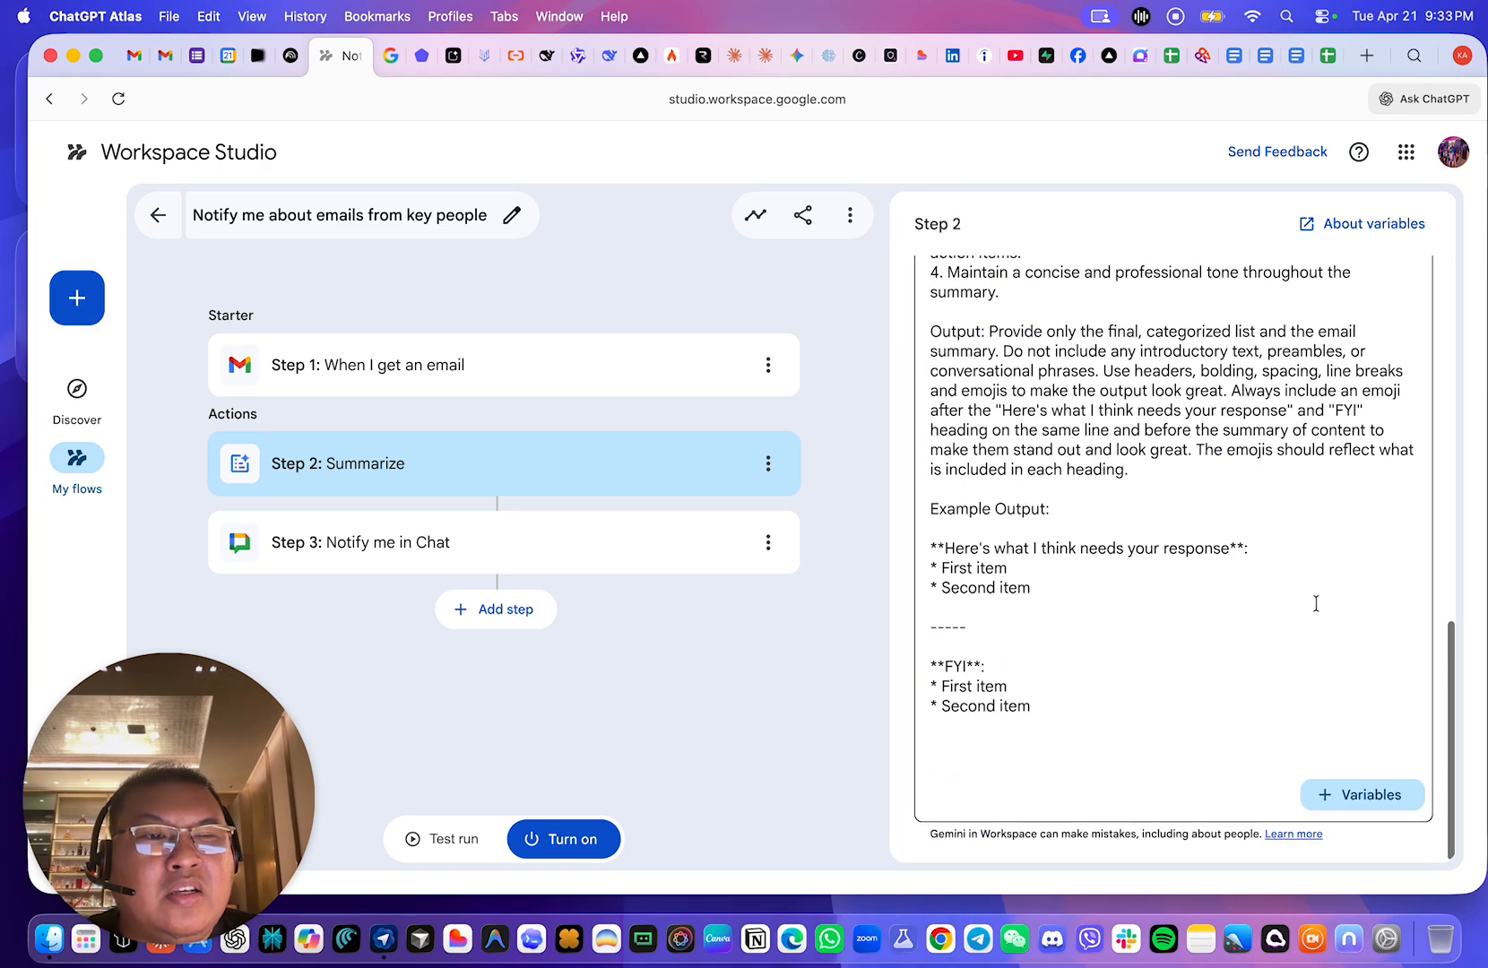
- Review the Summarize action's email thread and Gemini instructions, and list the variables available from previous steps
scroll(1284, 510, up, 6)
scroll(1284, 509, up, 4)
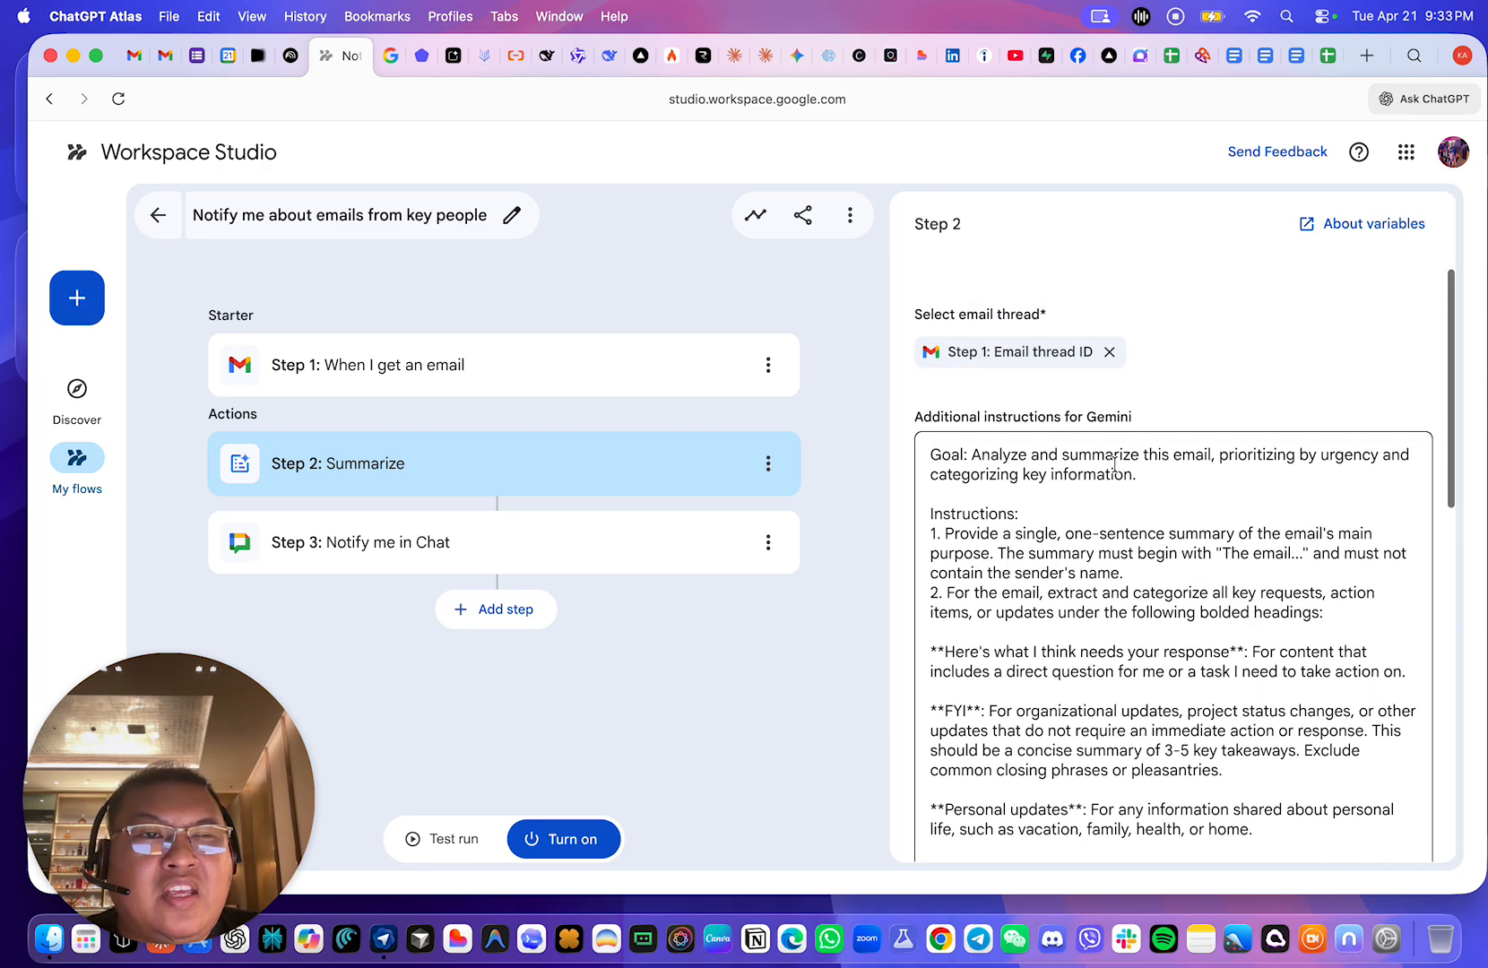
scroll(1080, 639, down, 10)
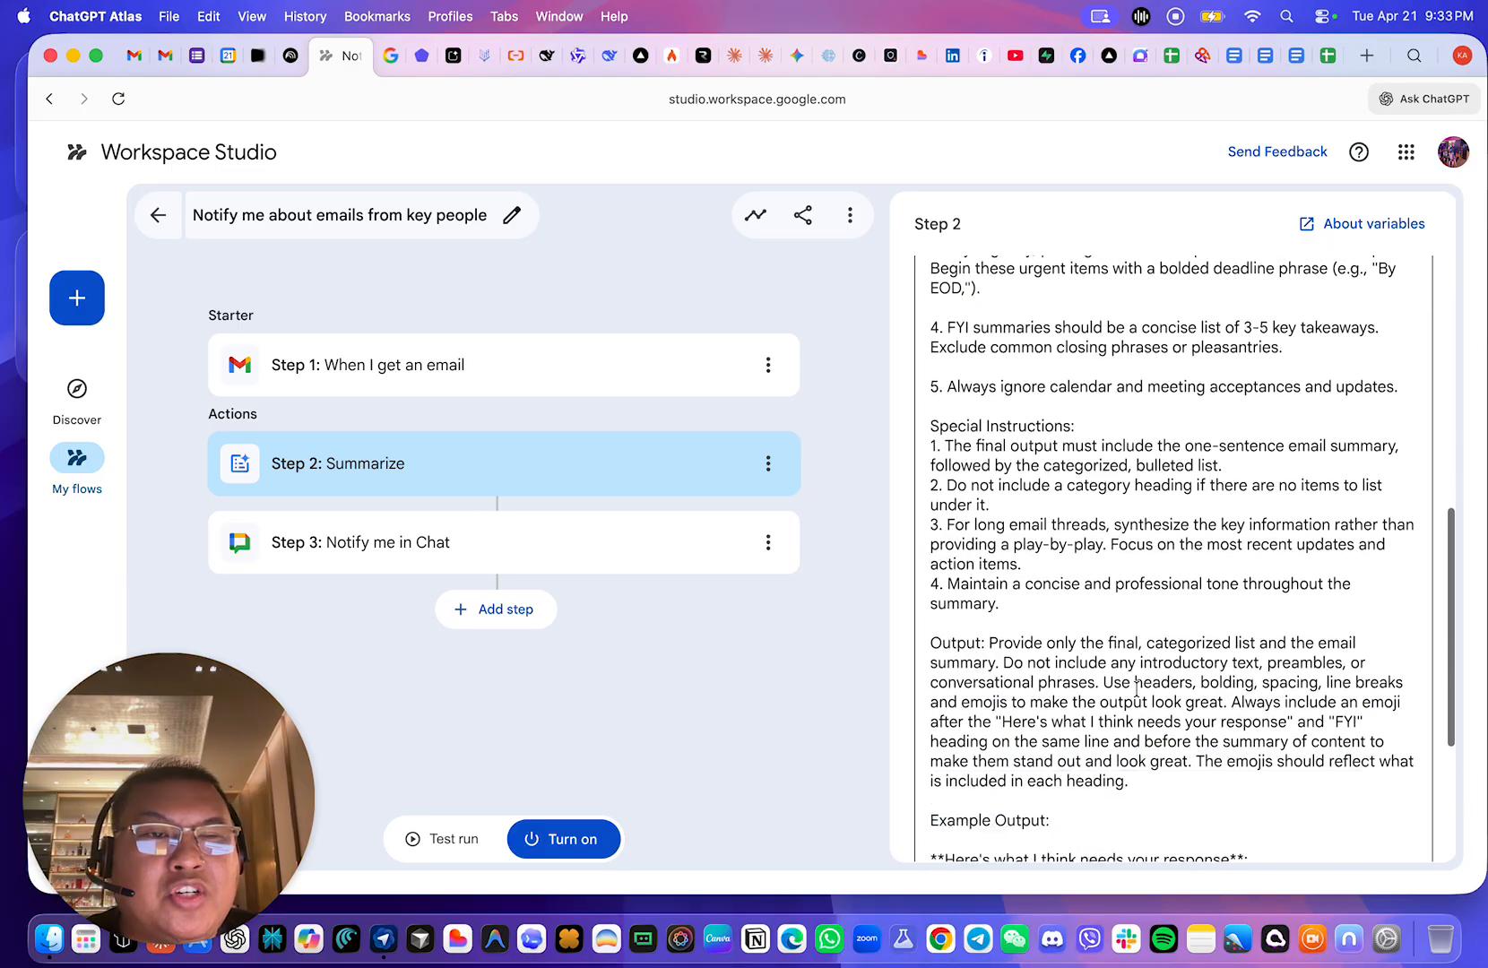
click(1375, 796)
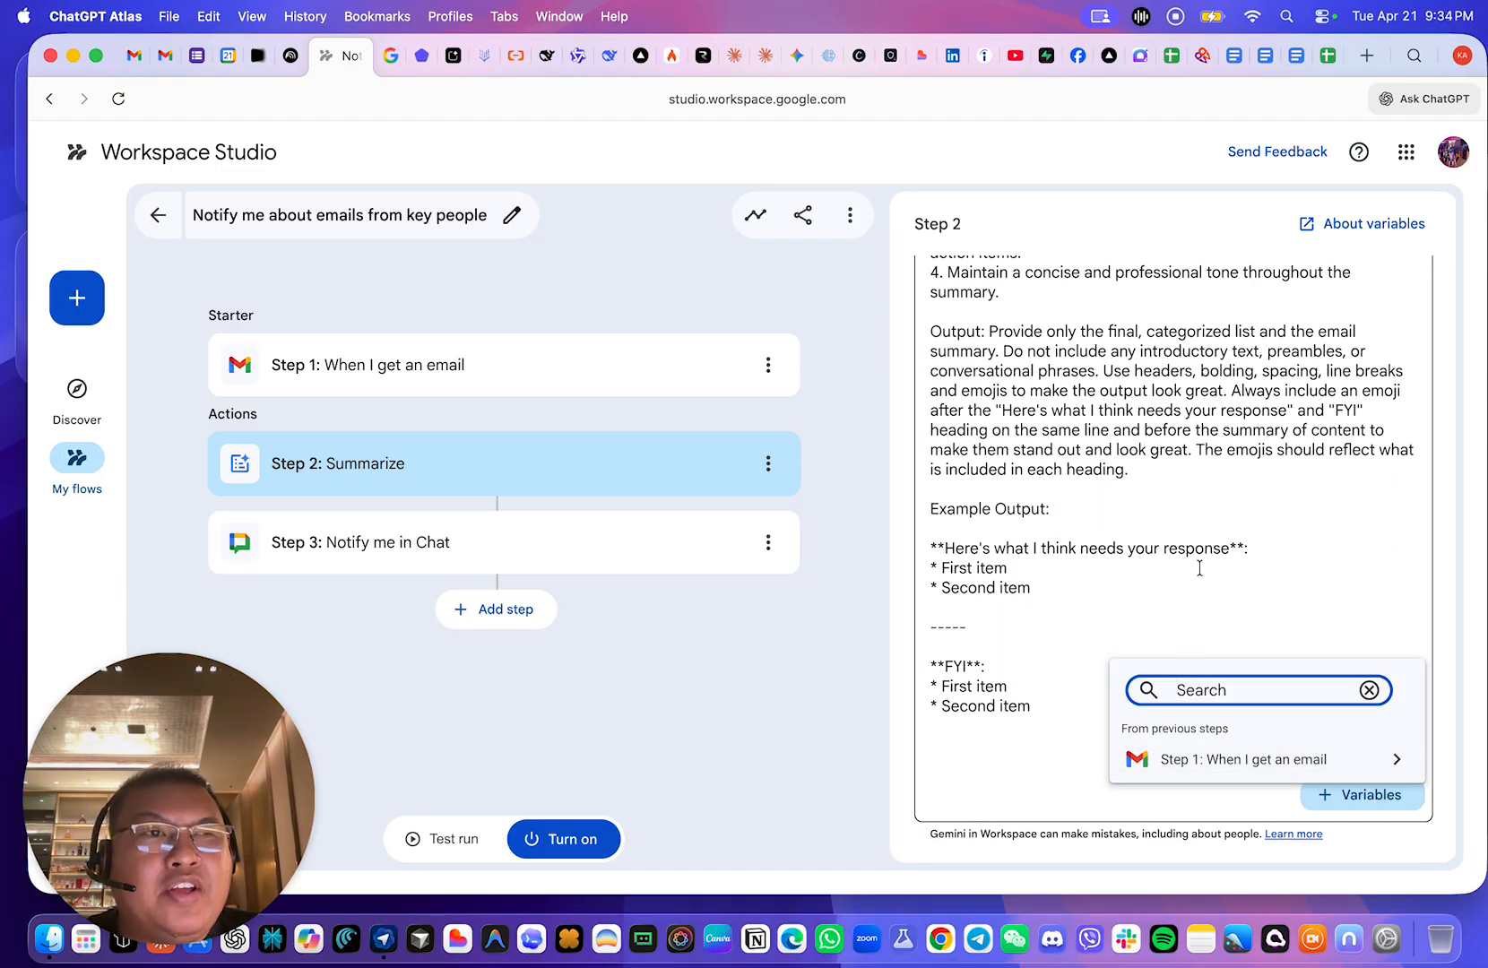
- Open the help article about variables and read its Google Form example and the Important note on third-party services
click(1354, 237)
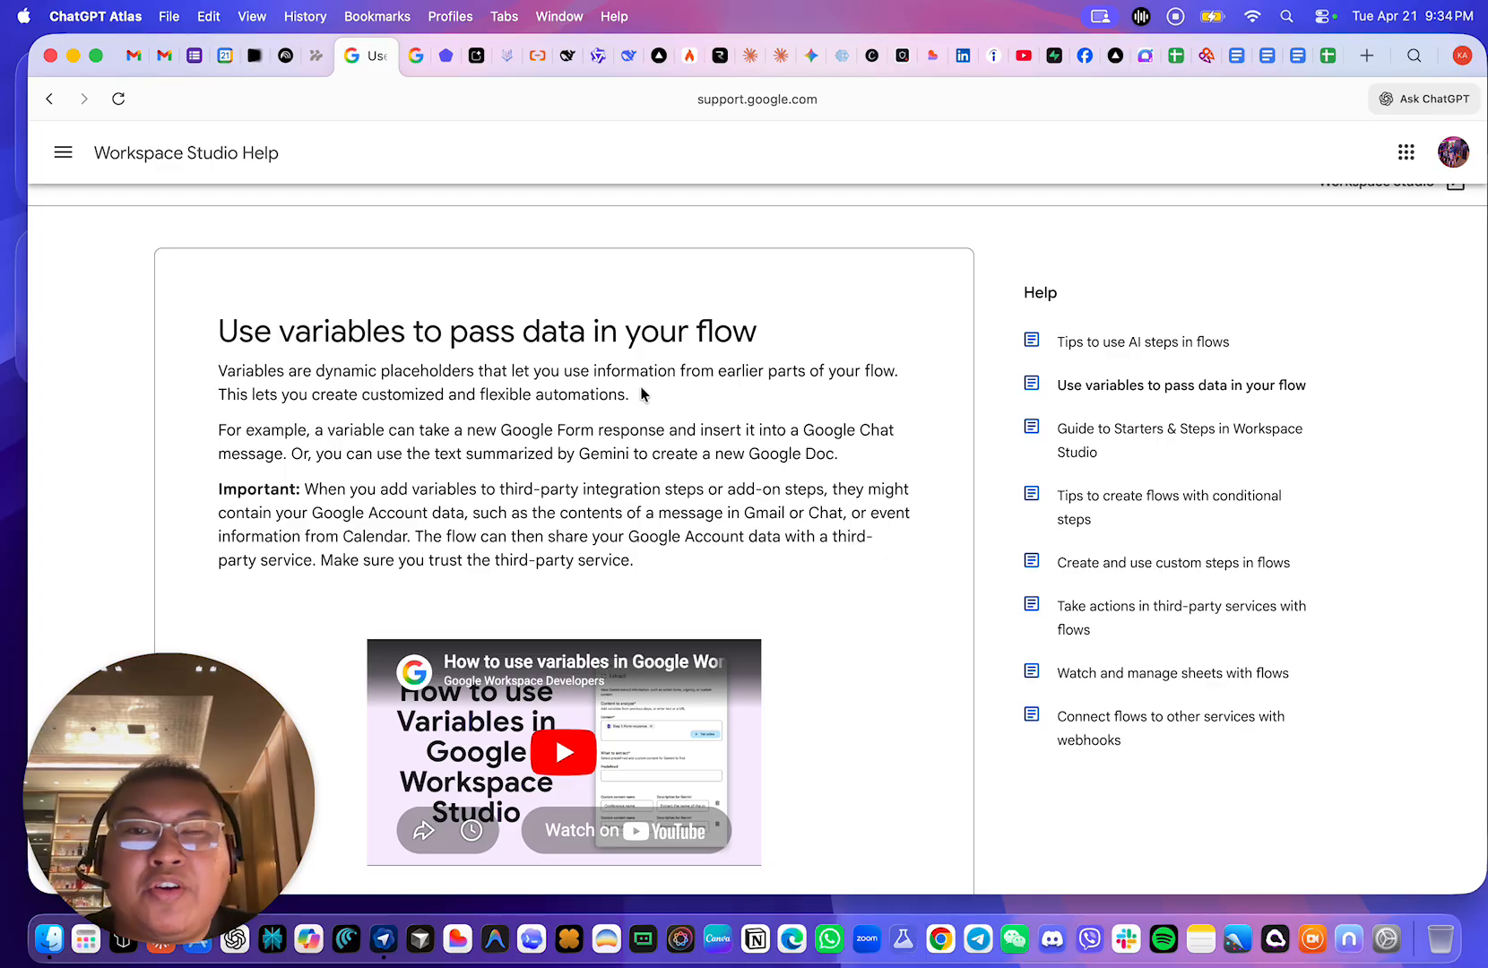
scroll(641, 394, down, 1)
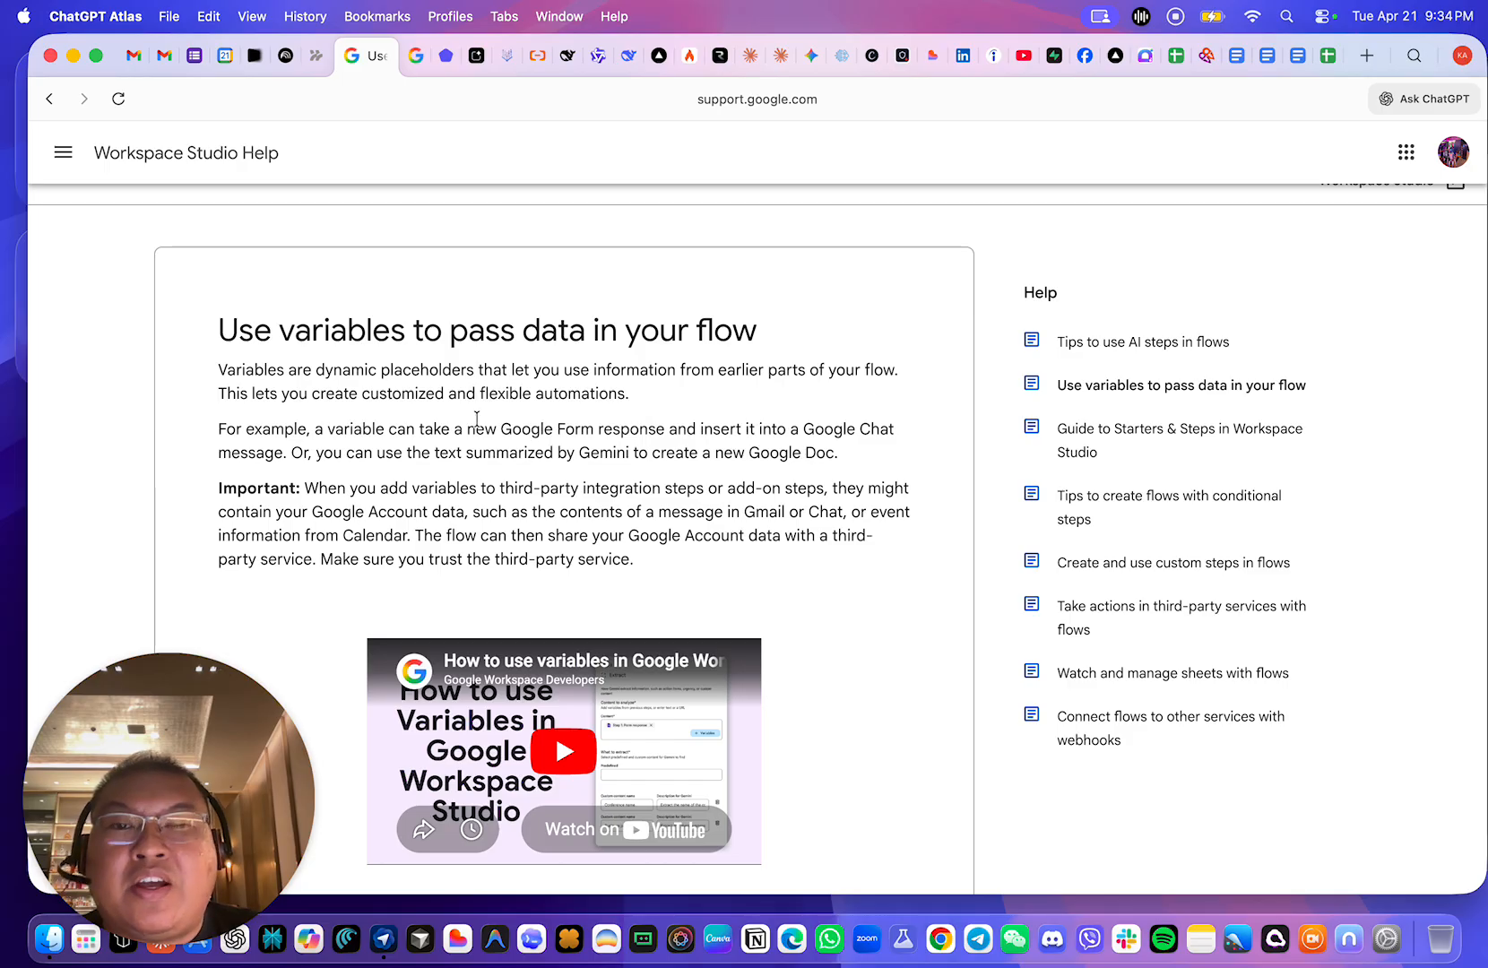
scroll(477, 420, down, 1)
drag(216, 386, 872, 414)
scroll(655, 441, down, 2)
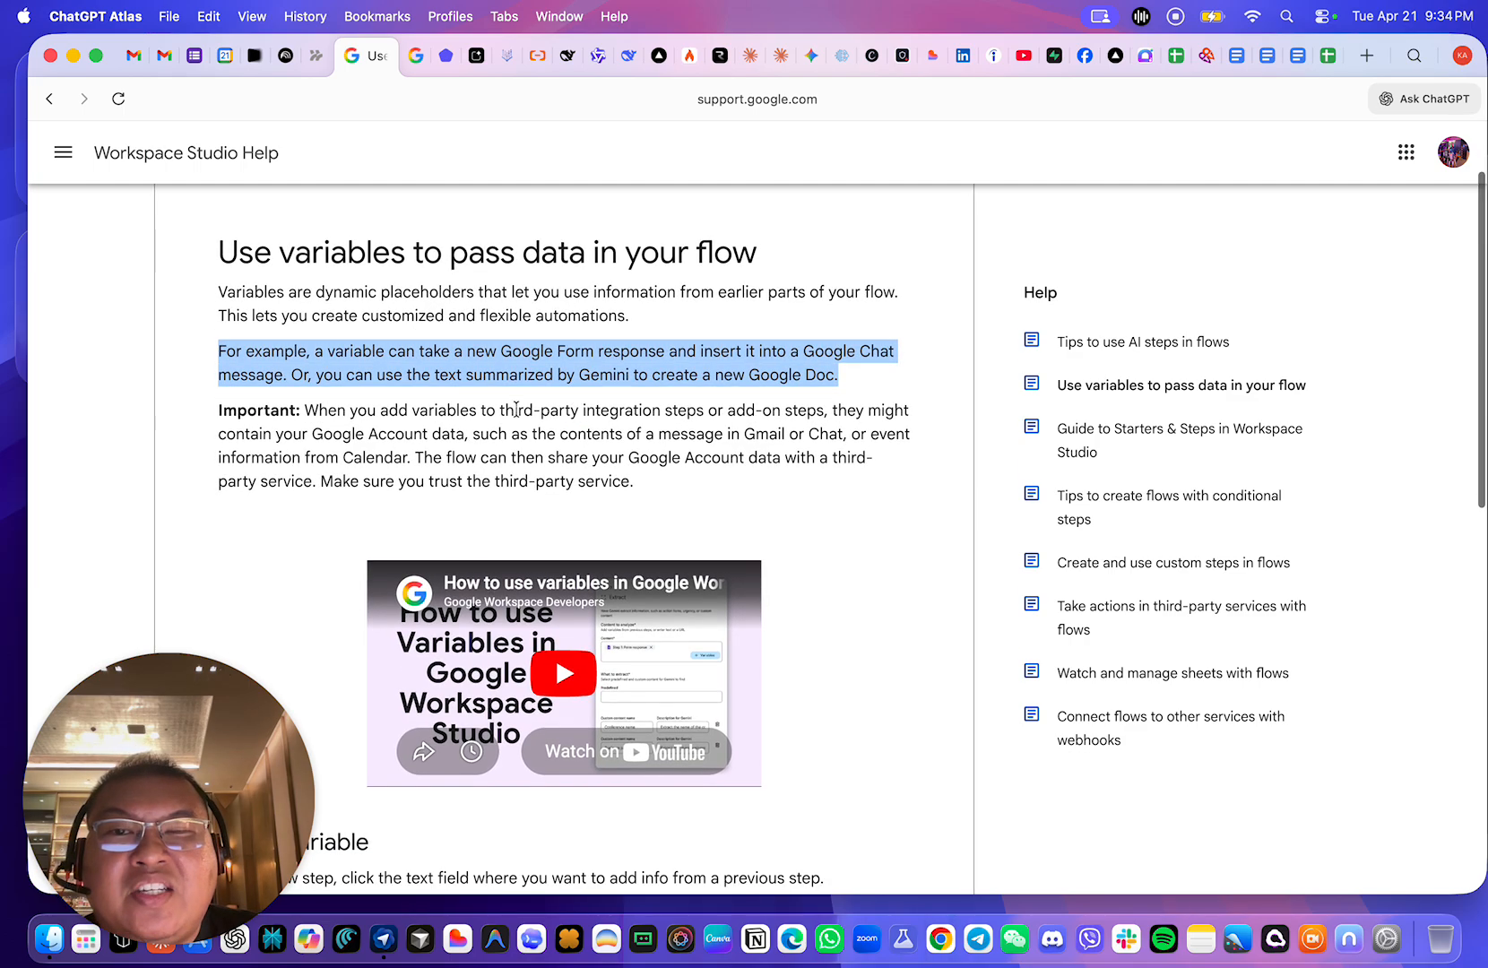
scroll(526, 357, down, 1)
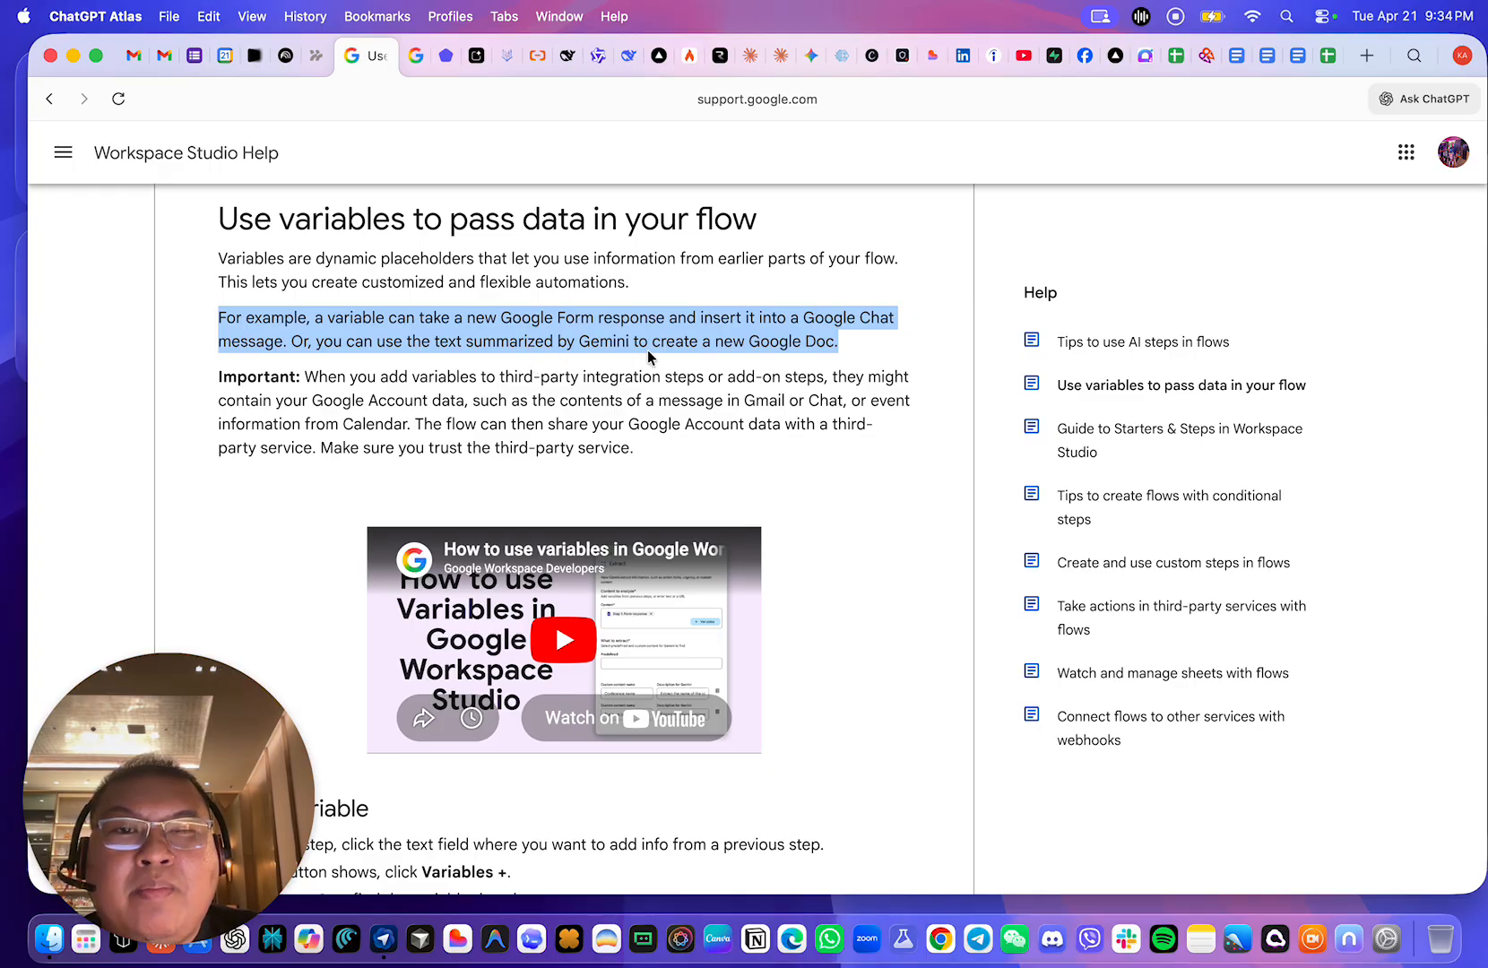
scroll(673, 350, down, 1)
click(861, 329)
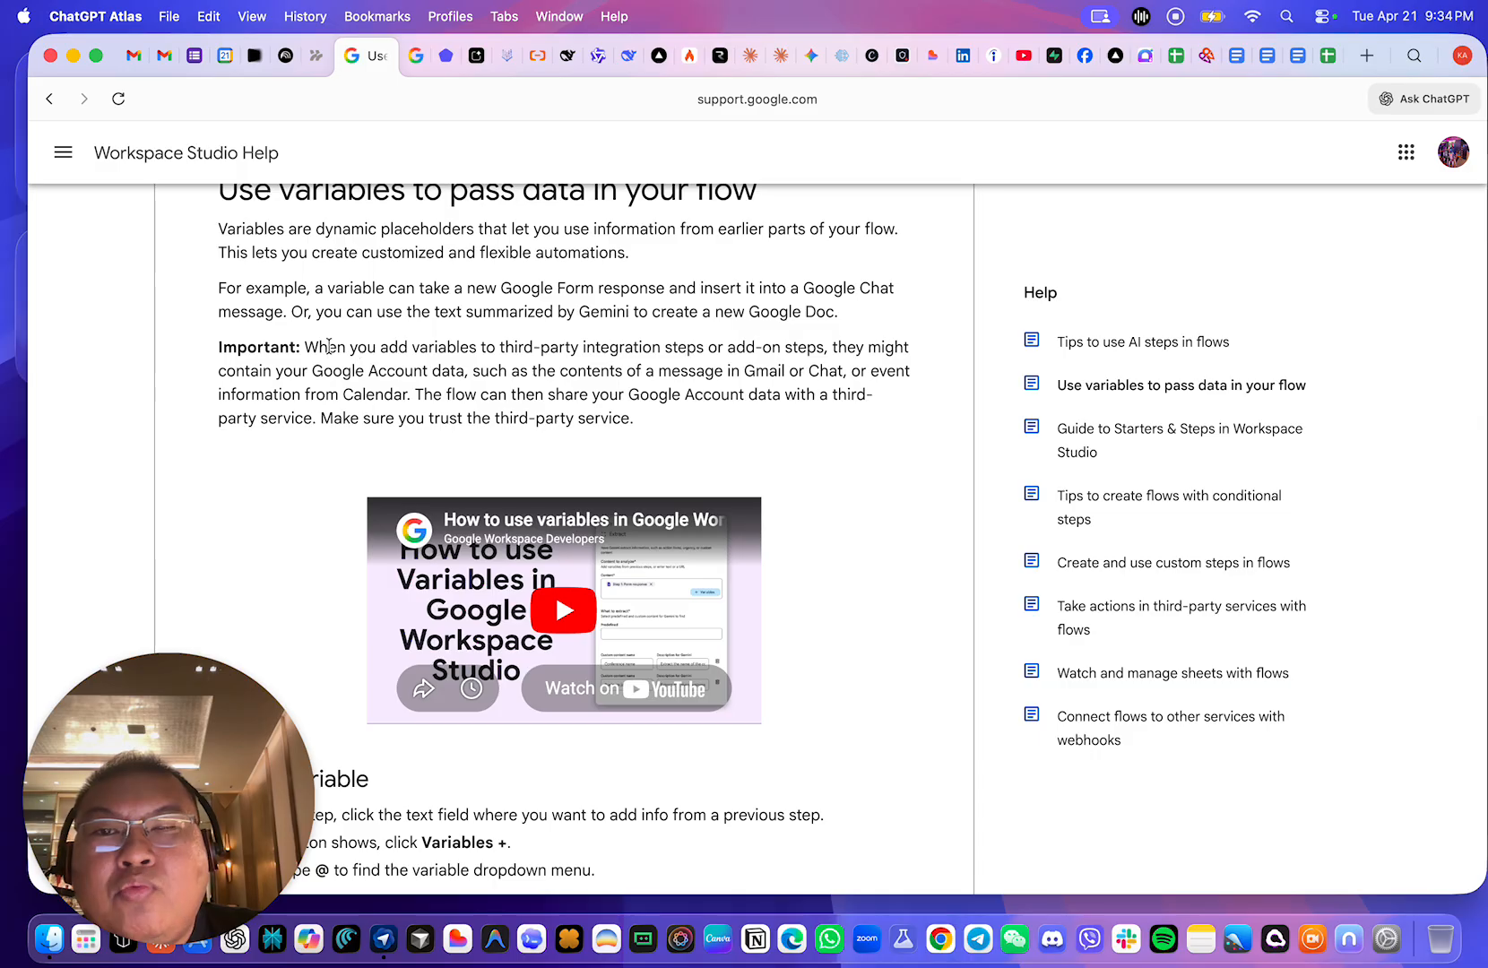
drag(304, 345, 685, 414)
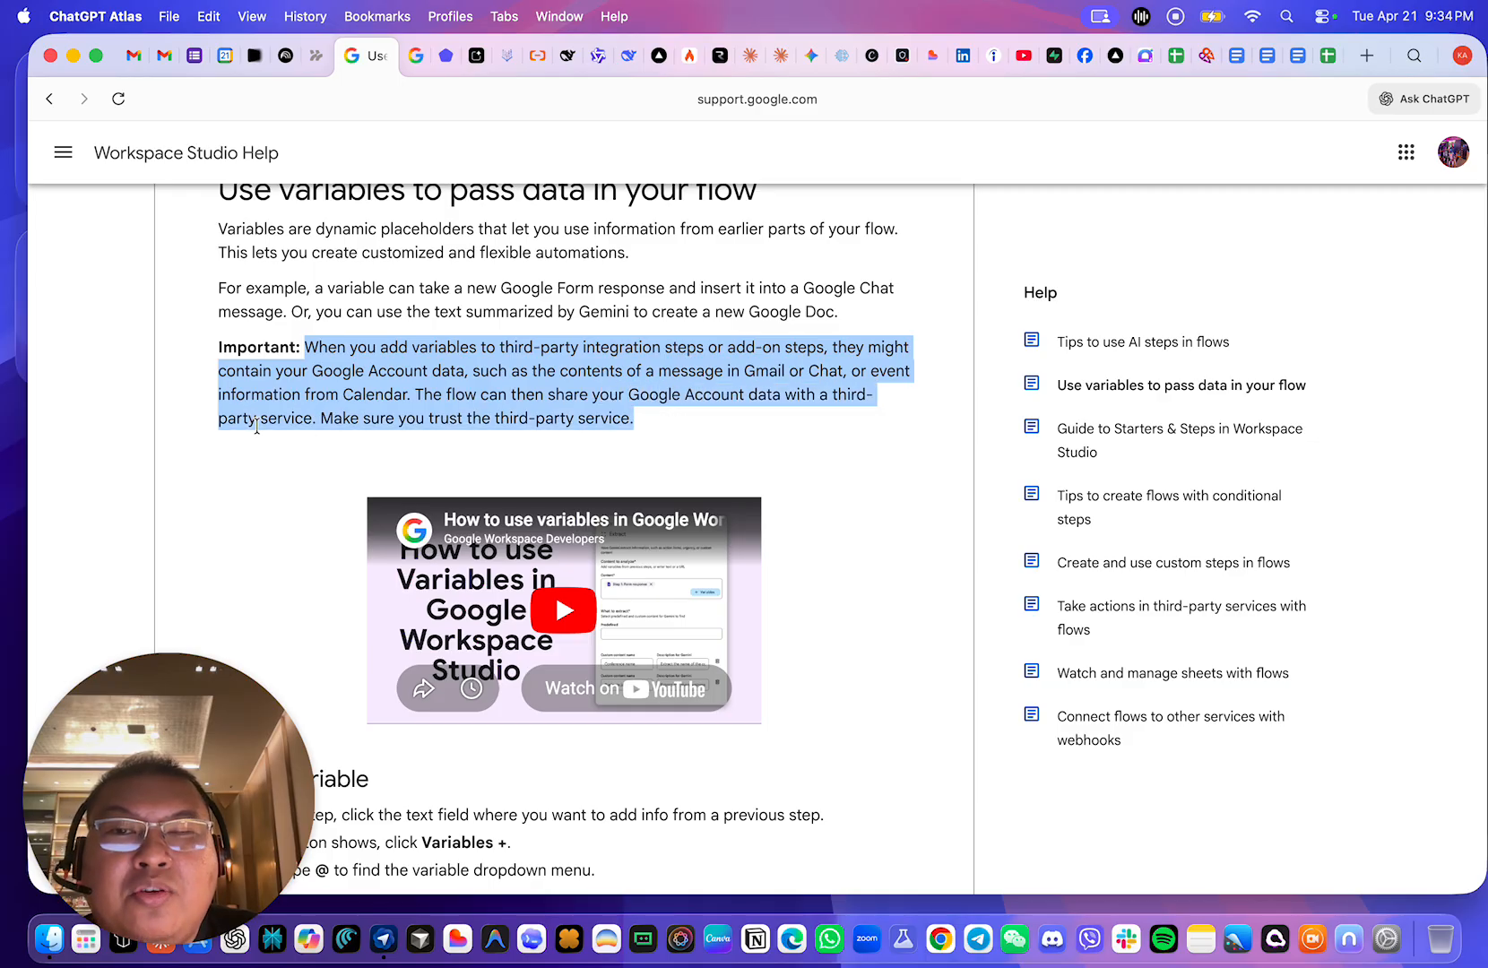
click(678, 433)
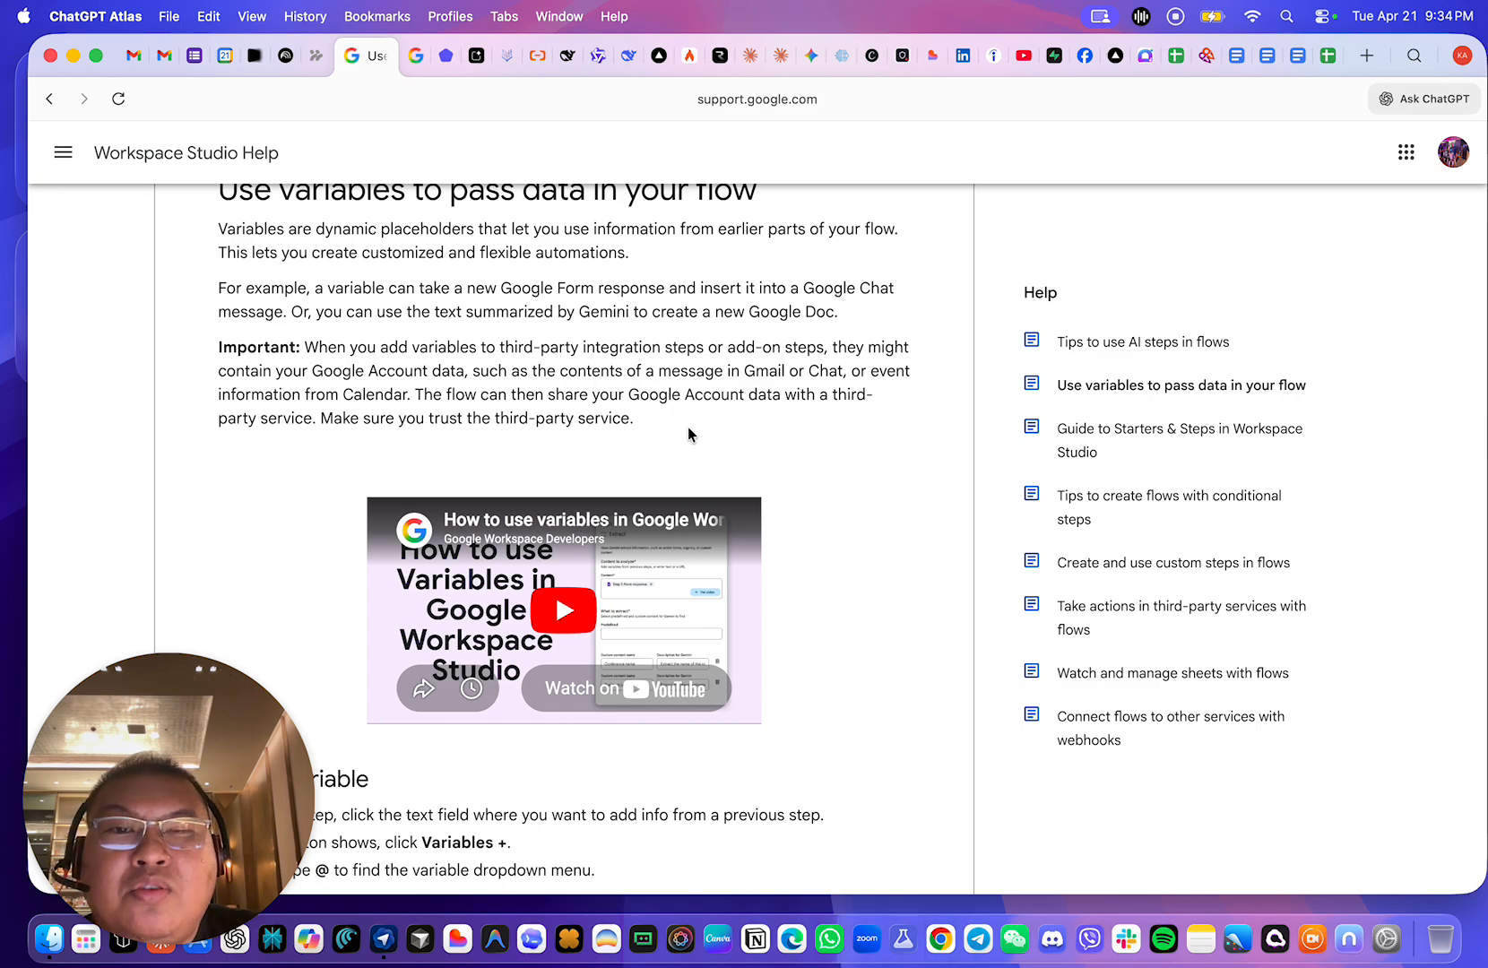
- Preview the help article's video on using variables, jumping to about 1:14 and leaving it paused
scroll(696, 431, down, 5)
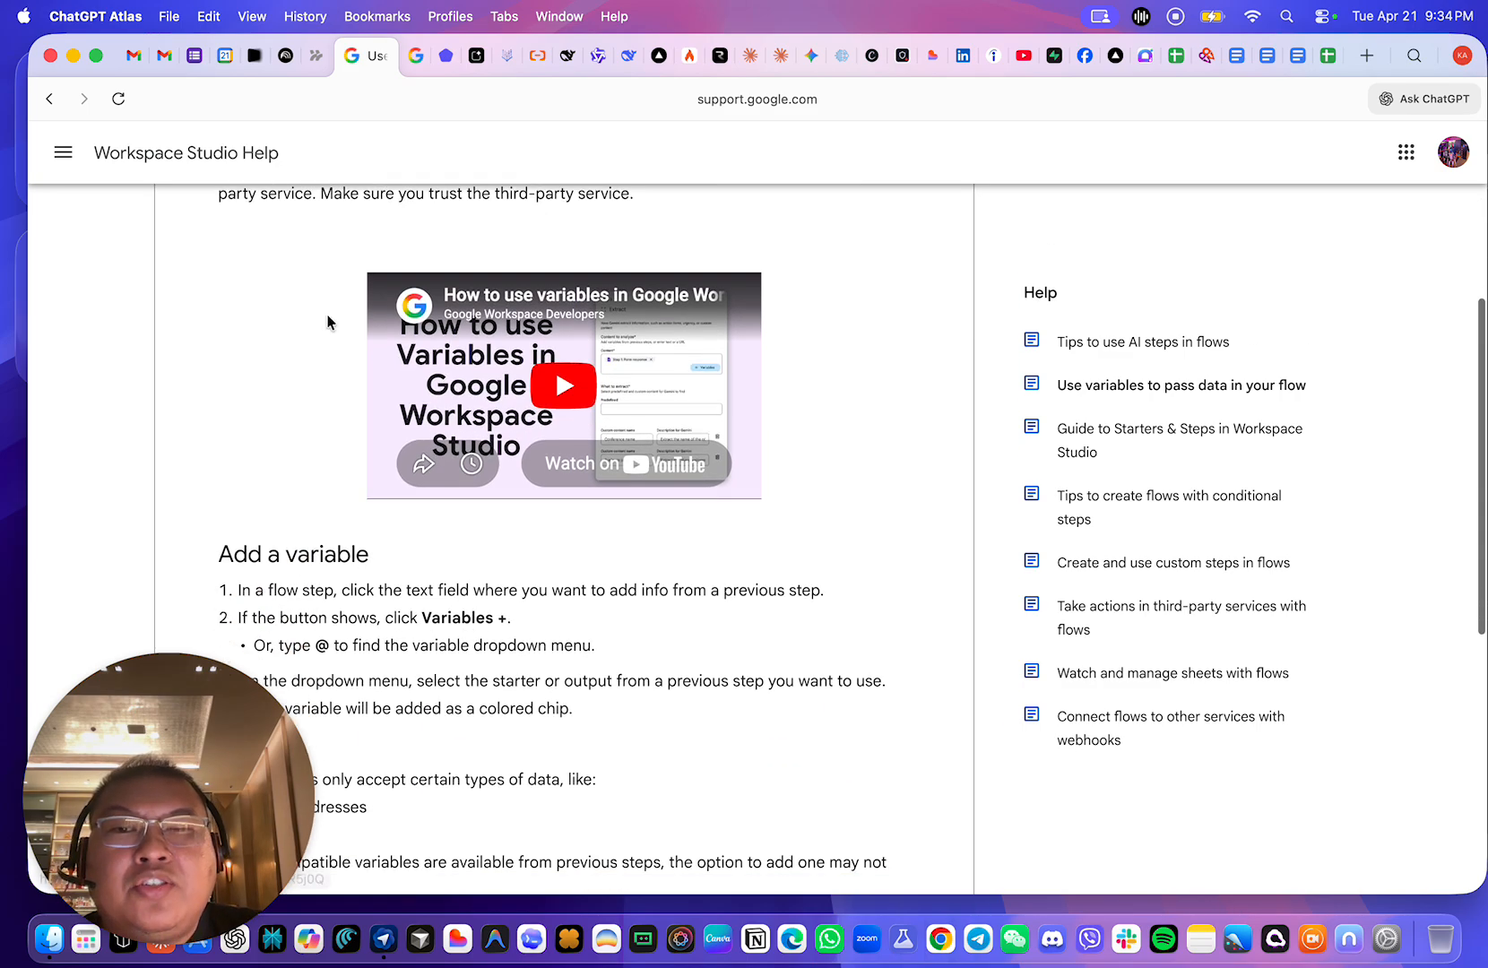
scroll(807, 483, up, 1)
scroll(806, 482, up, 2)
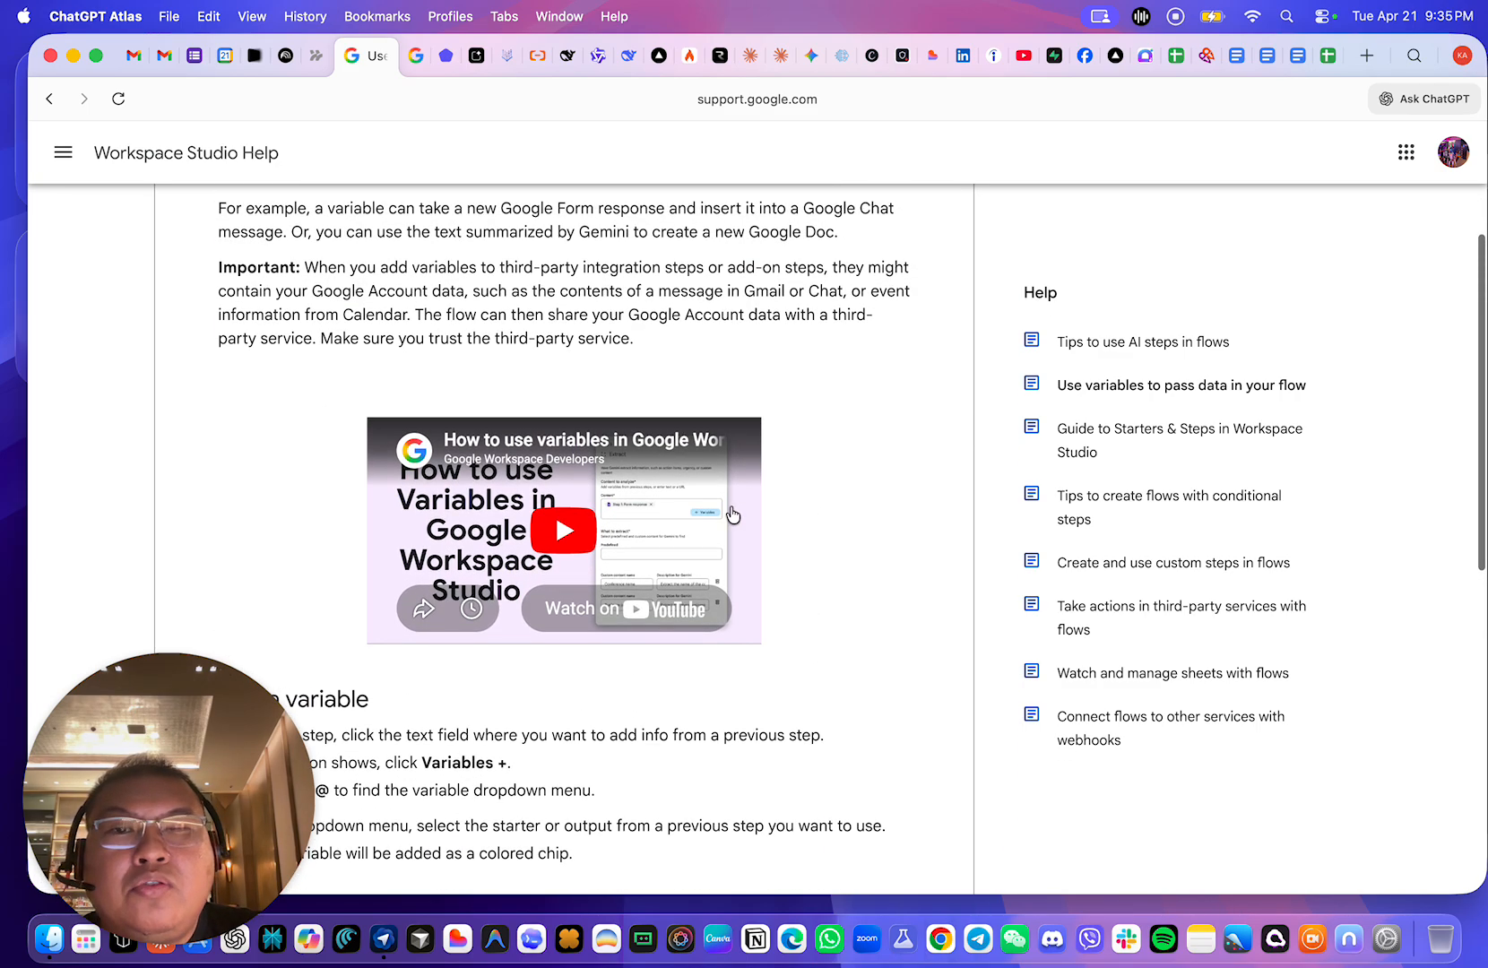
scroll(571, 528, down, 1)
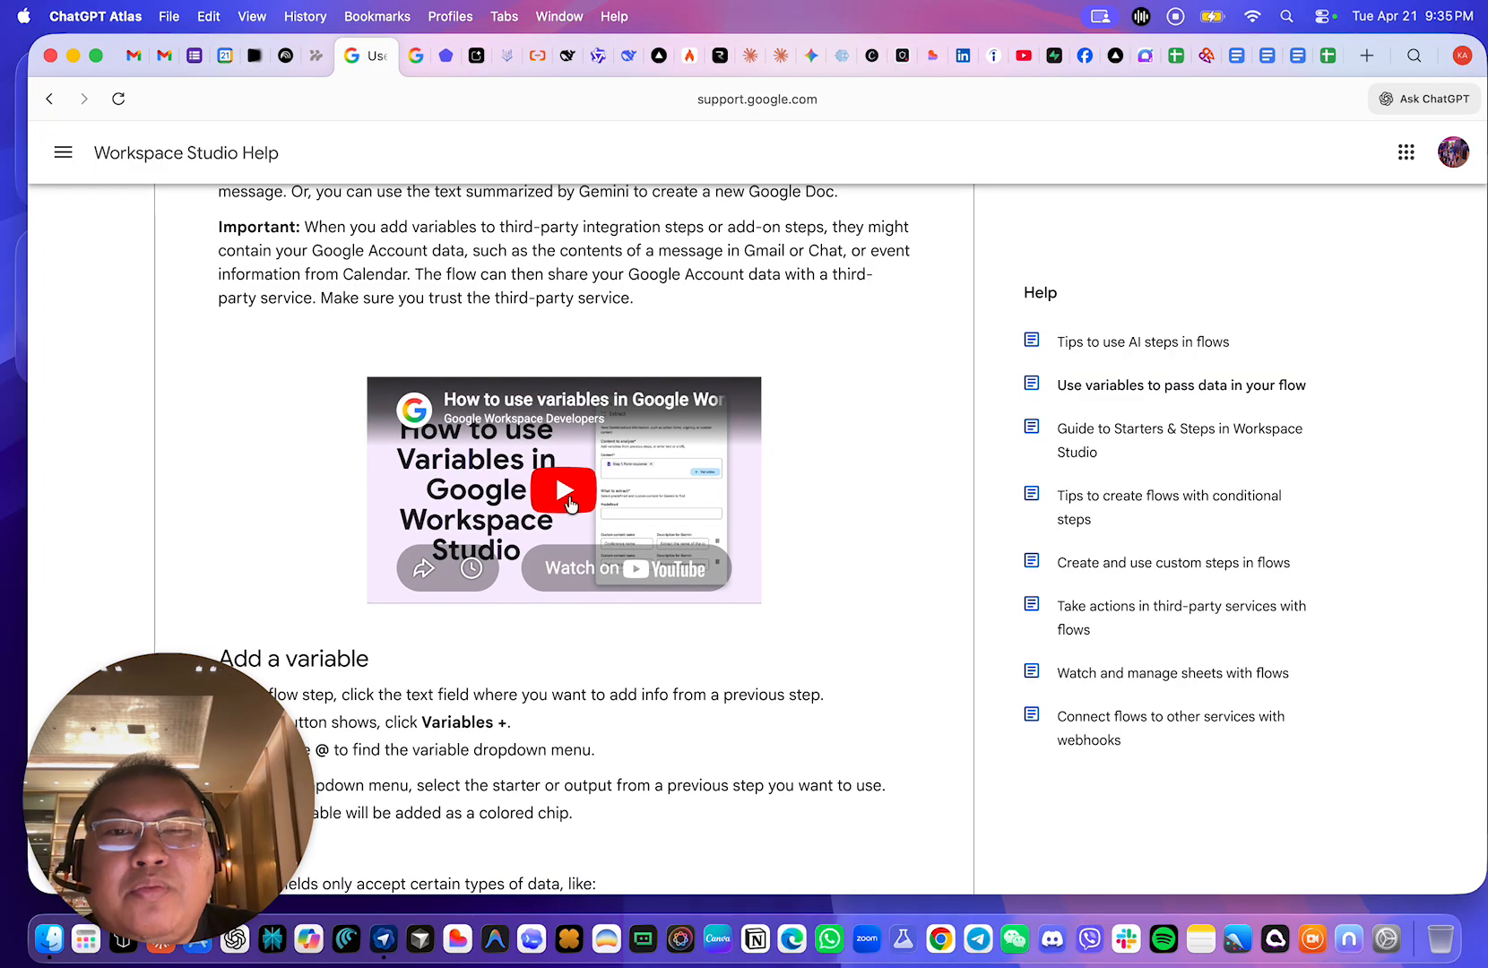
click(571, 502)
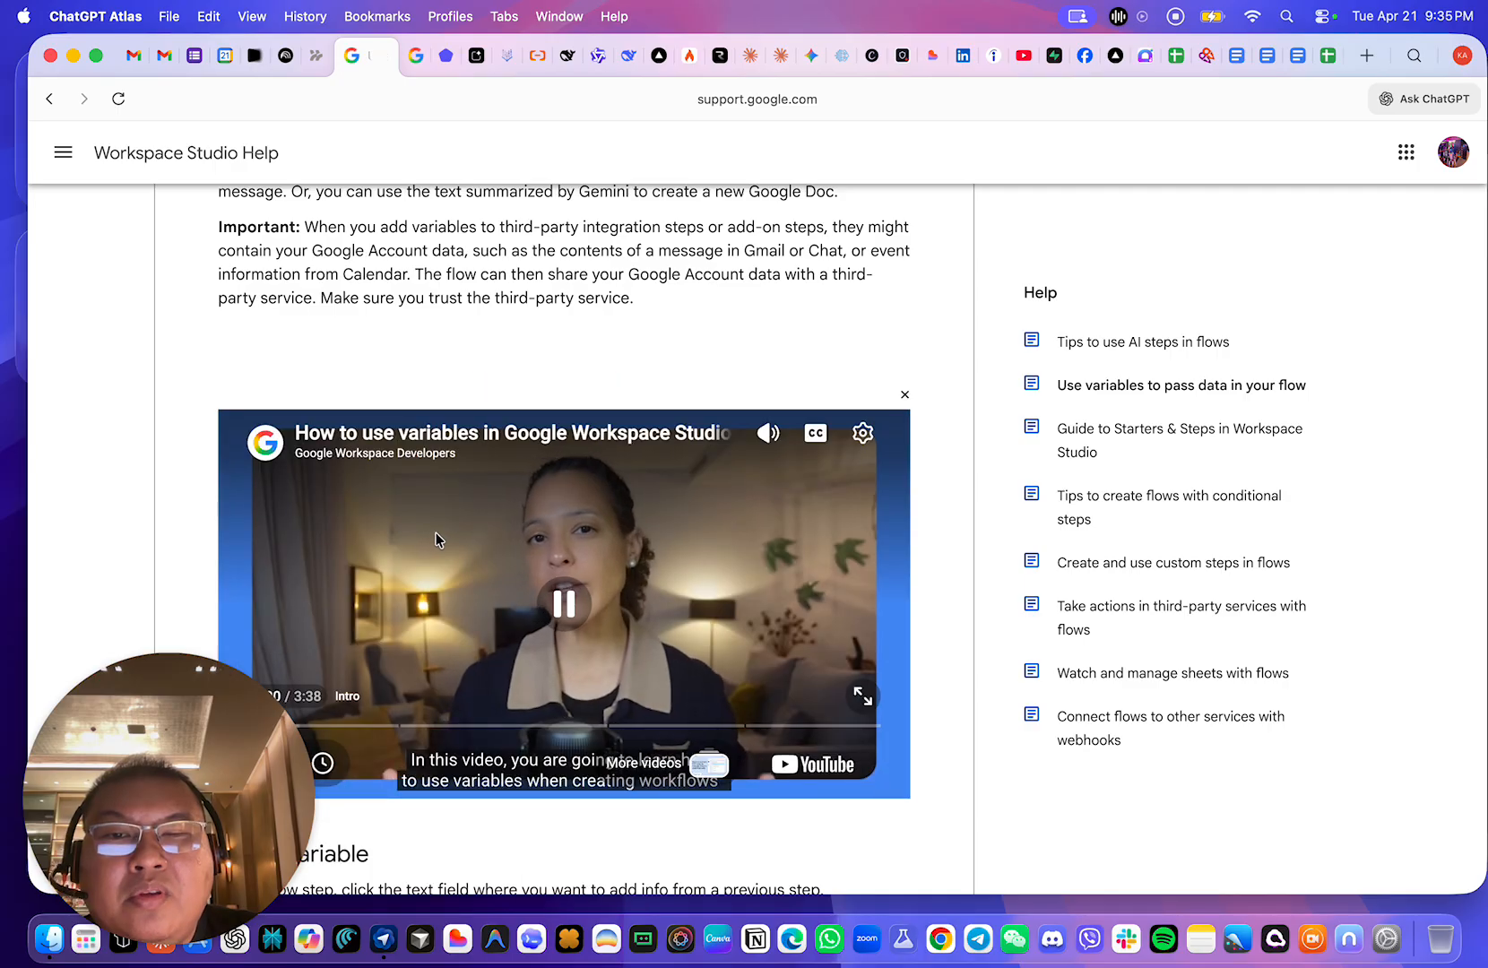
scroll(418, 465, down, 2)
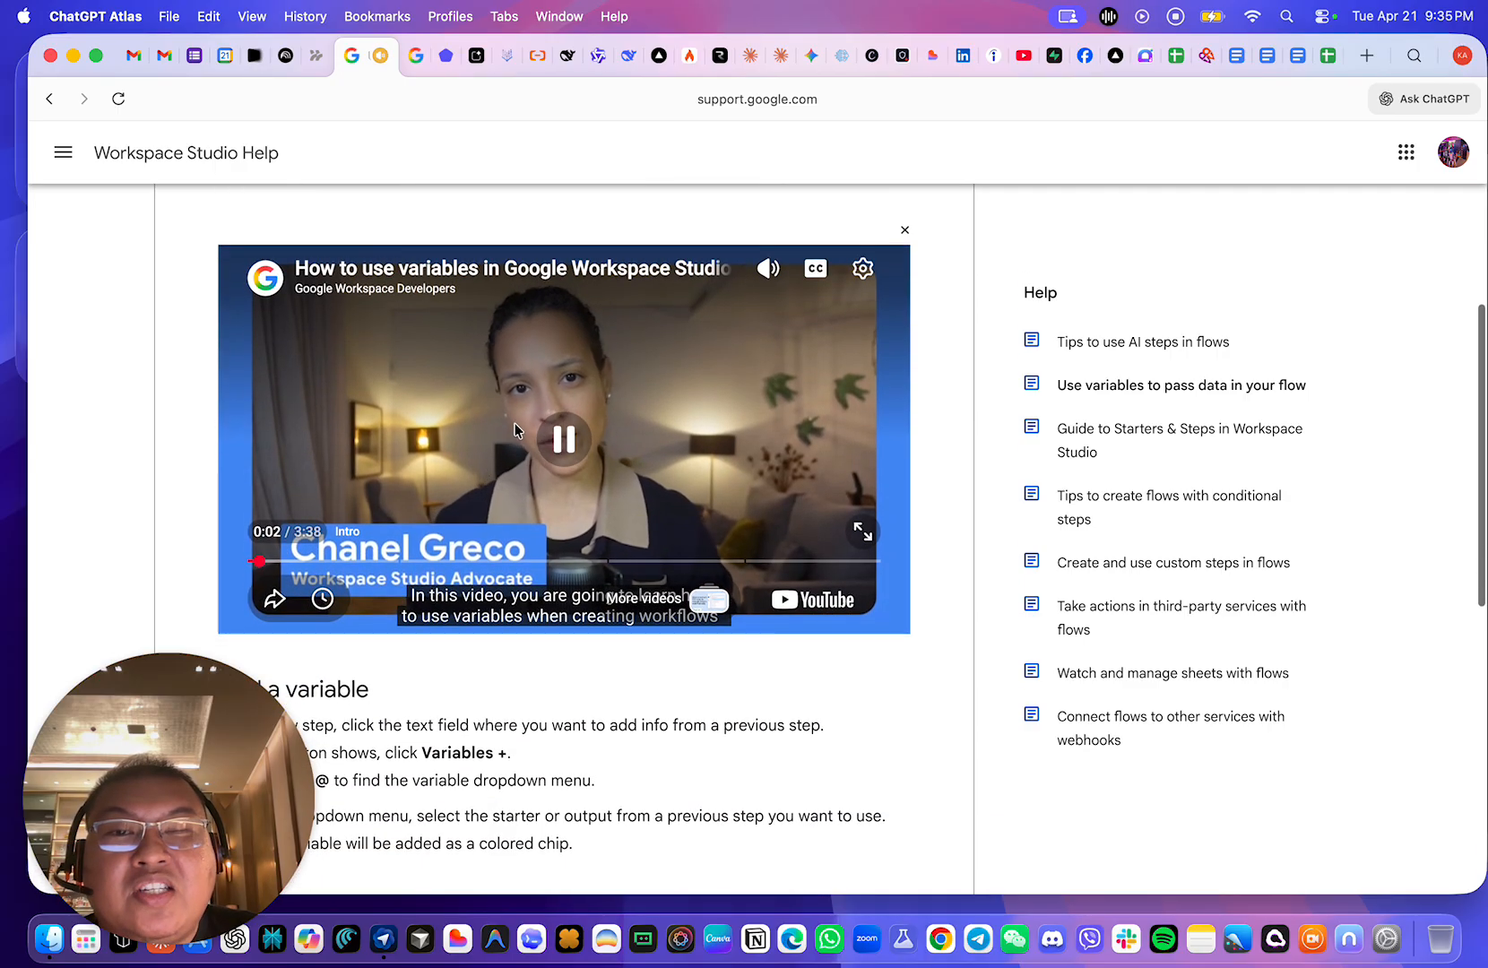
click(585, 458)
click(464, 560)
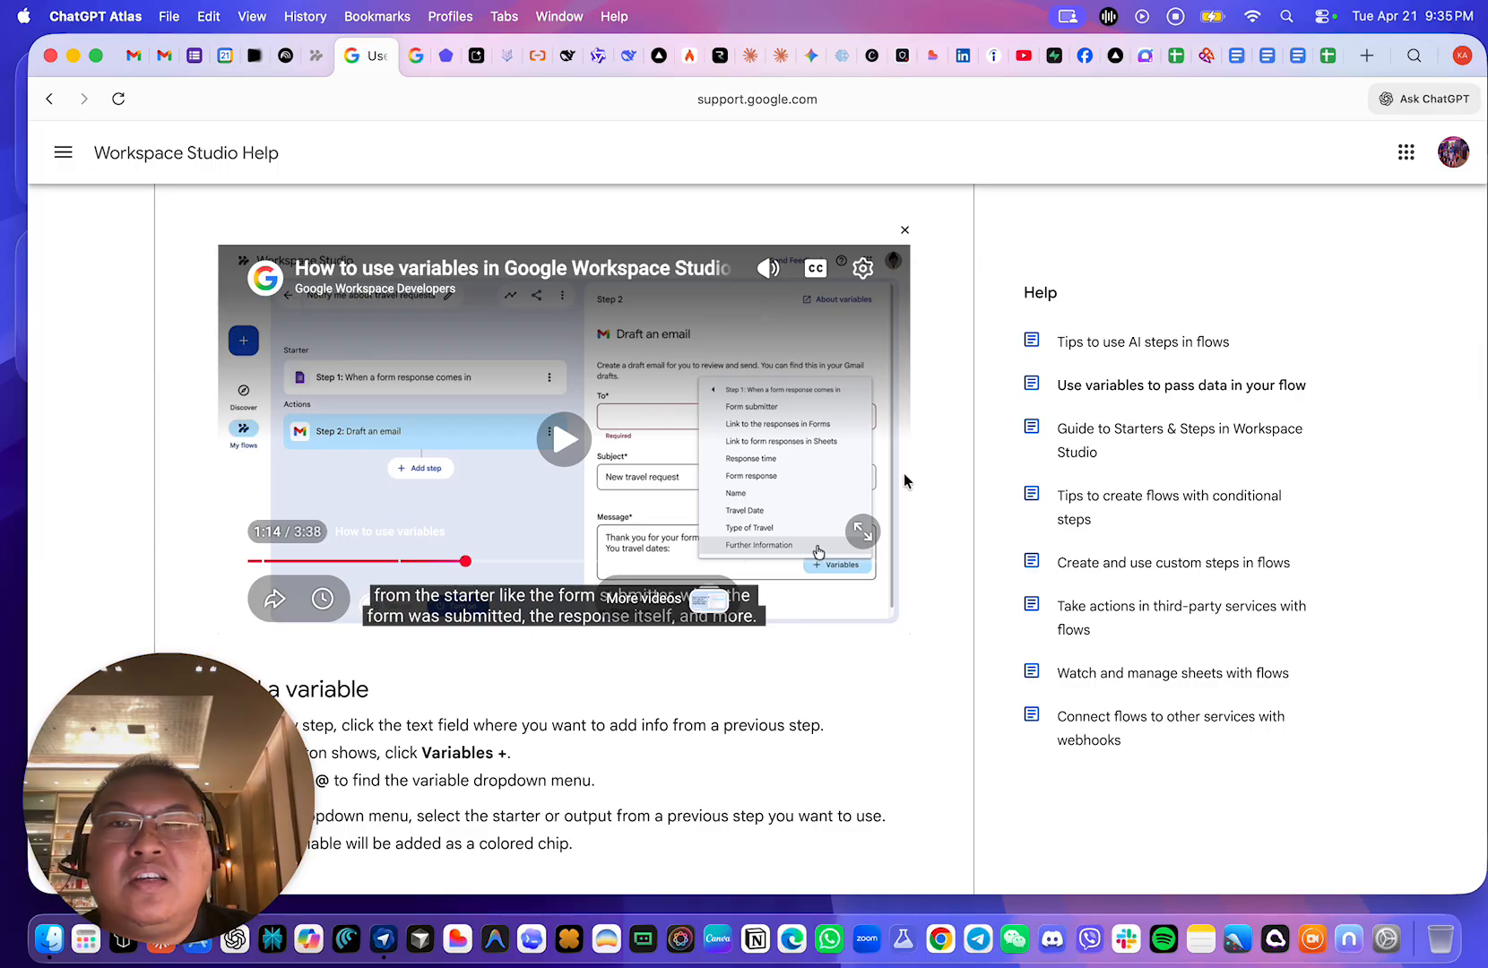
click(913, 426)
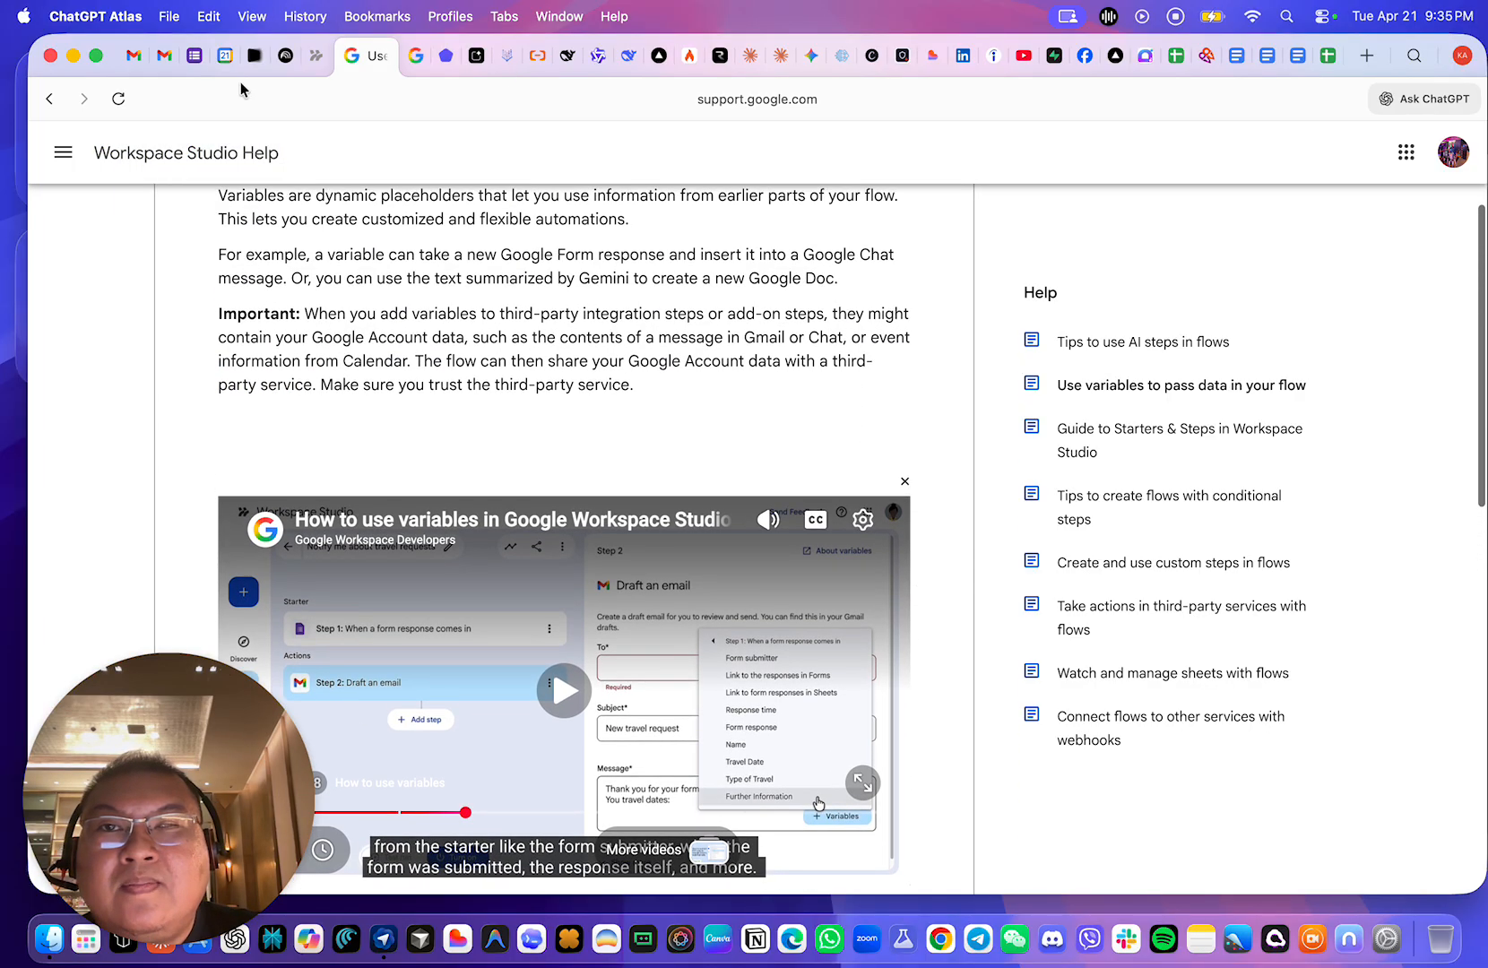
- Return to the flow, review the Summarize settings from start to example output, and open the Notify me in Chat action
click(319, 61)
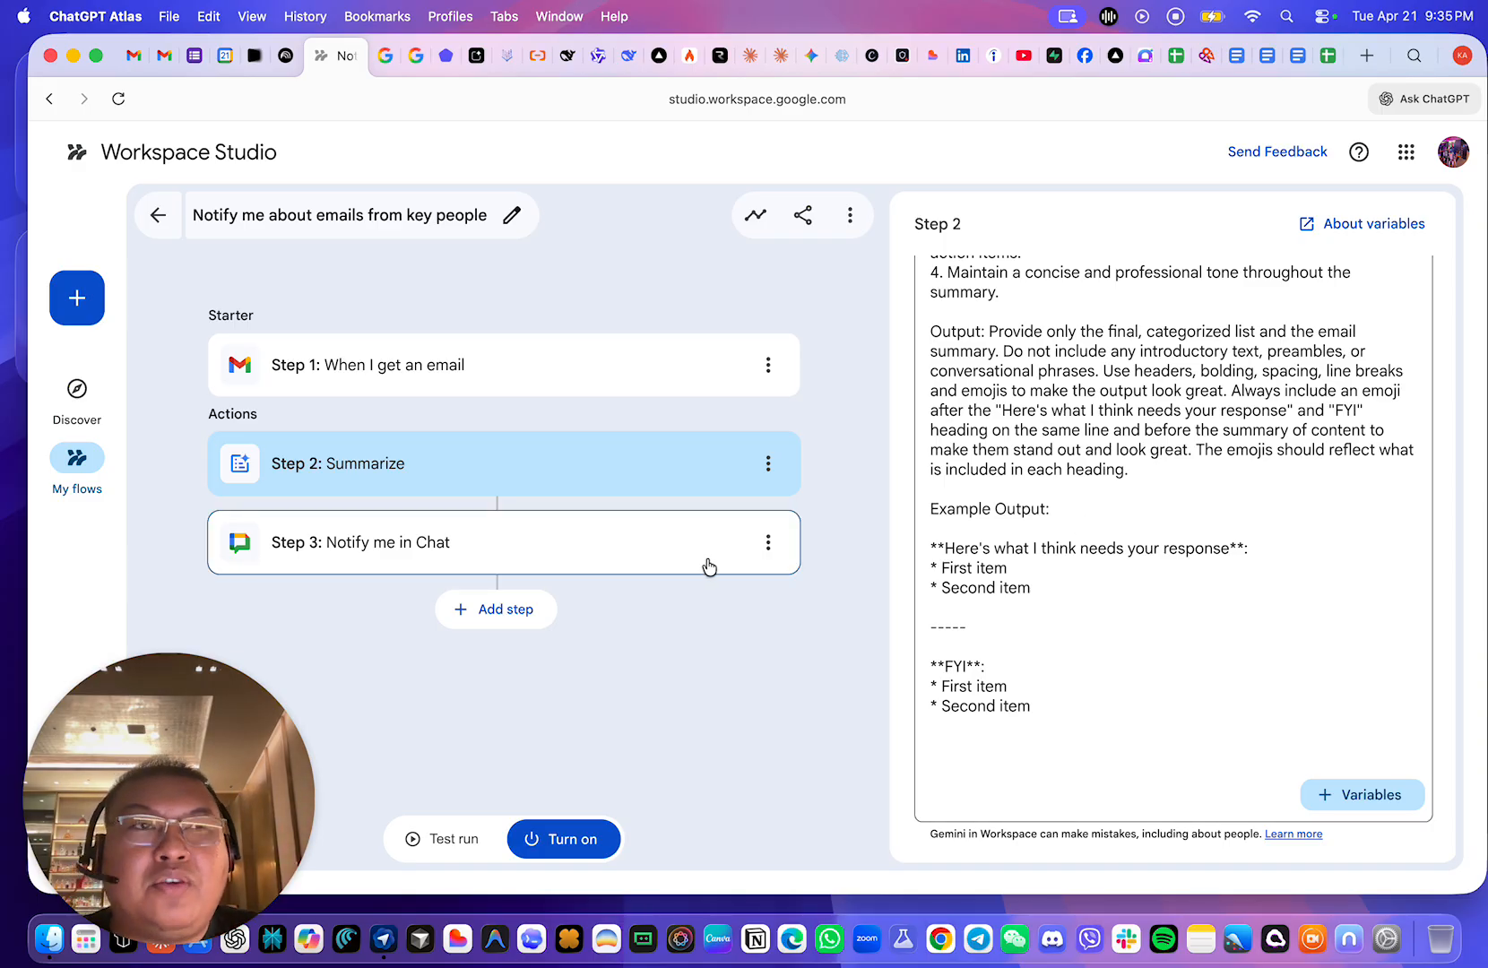
scroll(1114, 660, up, 15)
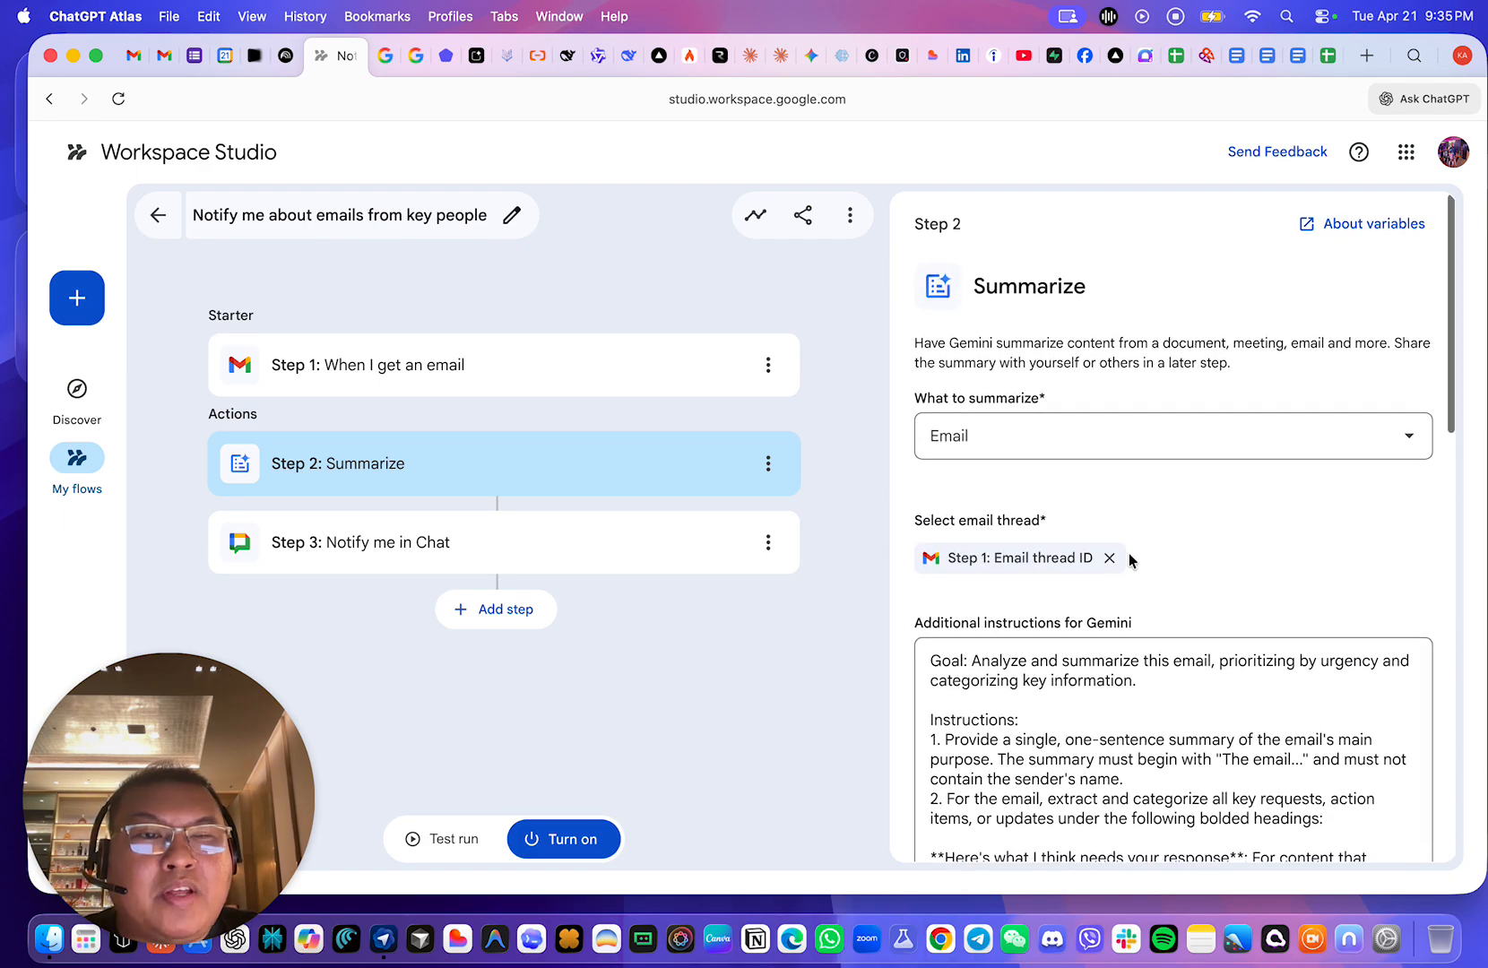
scroll(1129, 561, down, 5)
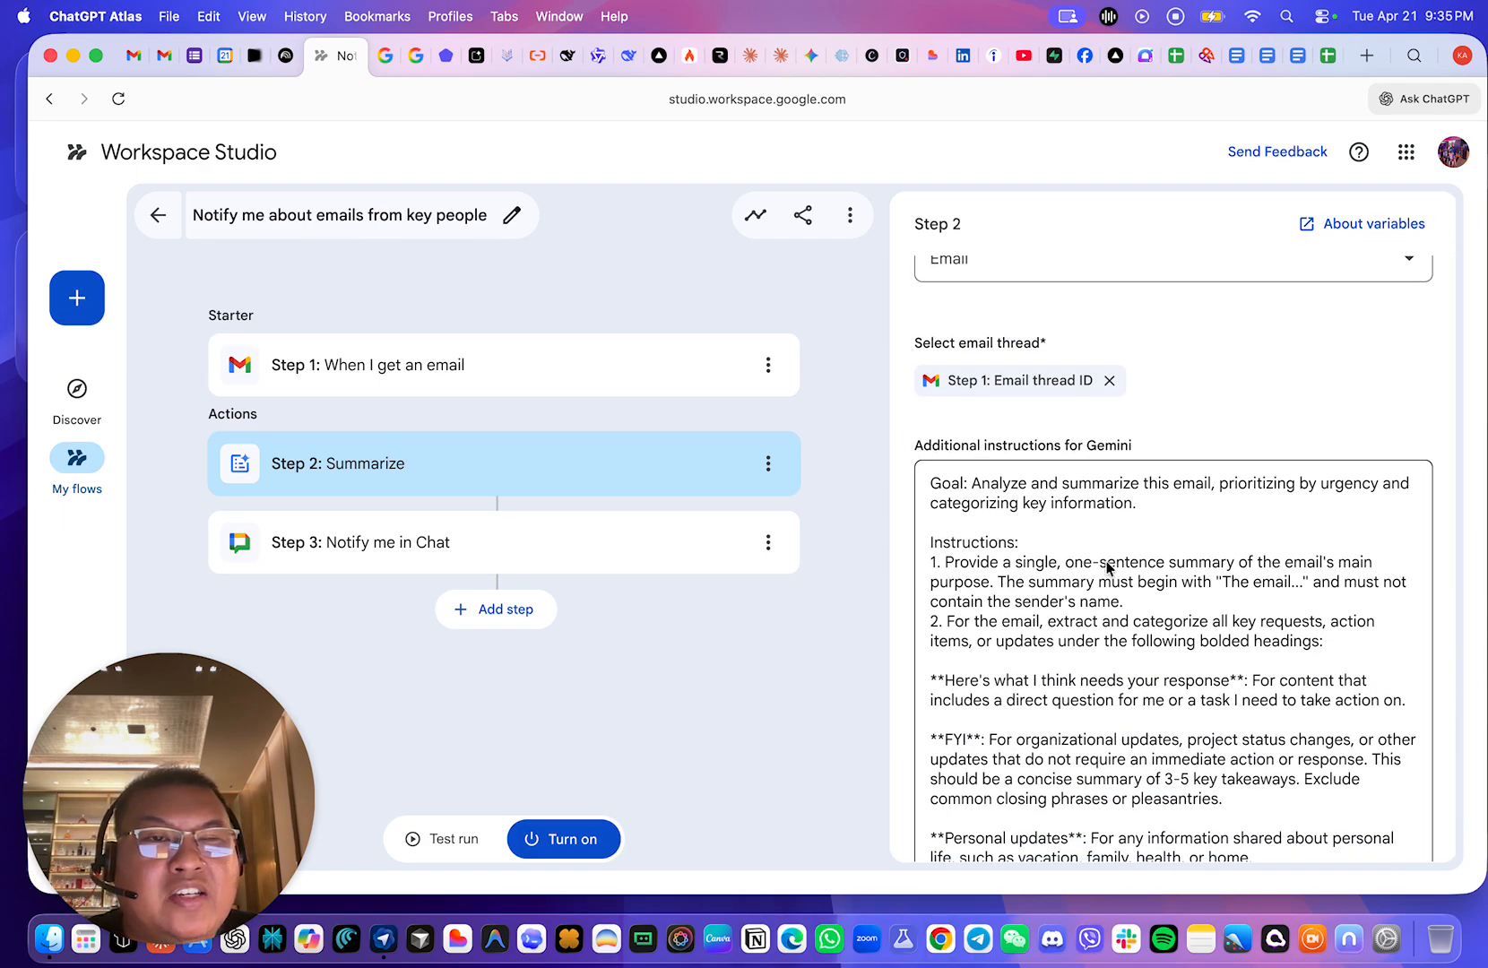
scroll(1122, 607, down, 7)
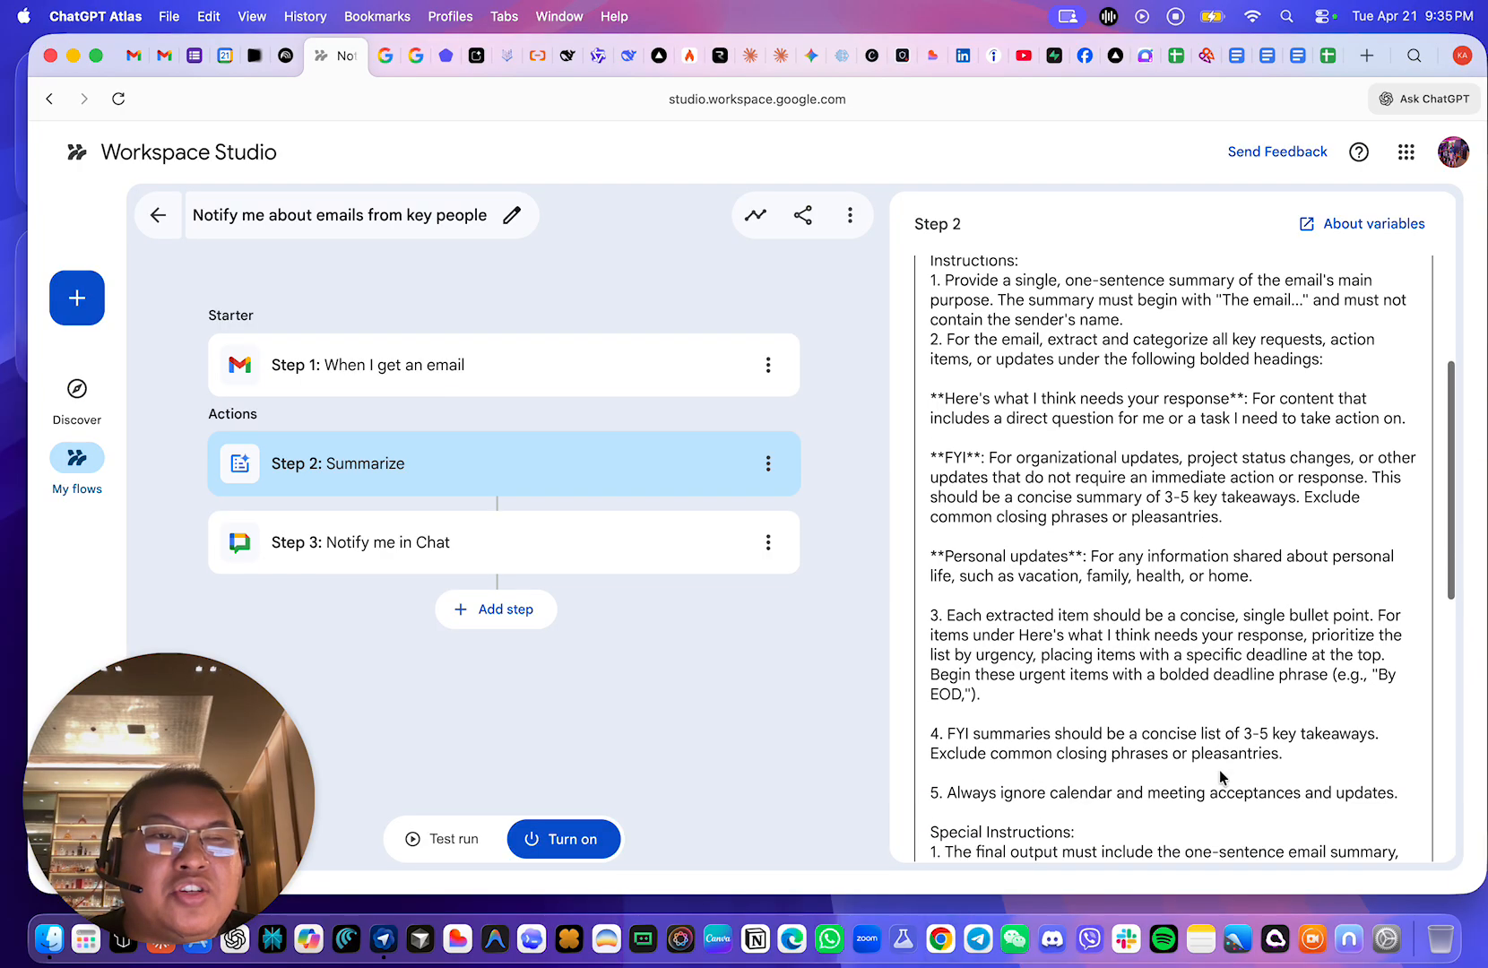
scroll(1144, 636, down, 14)
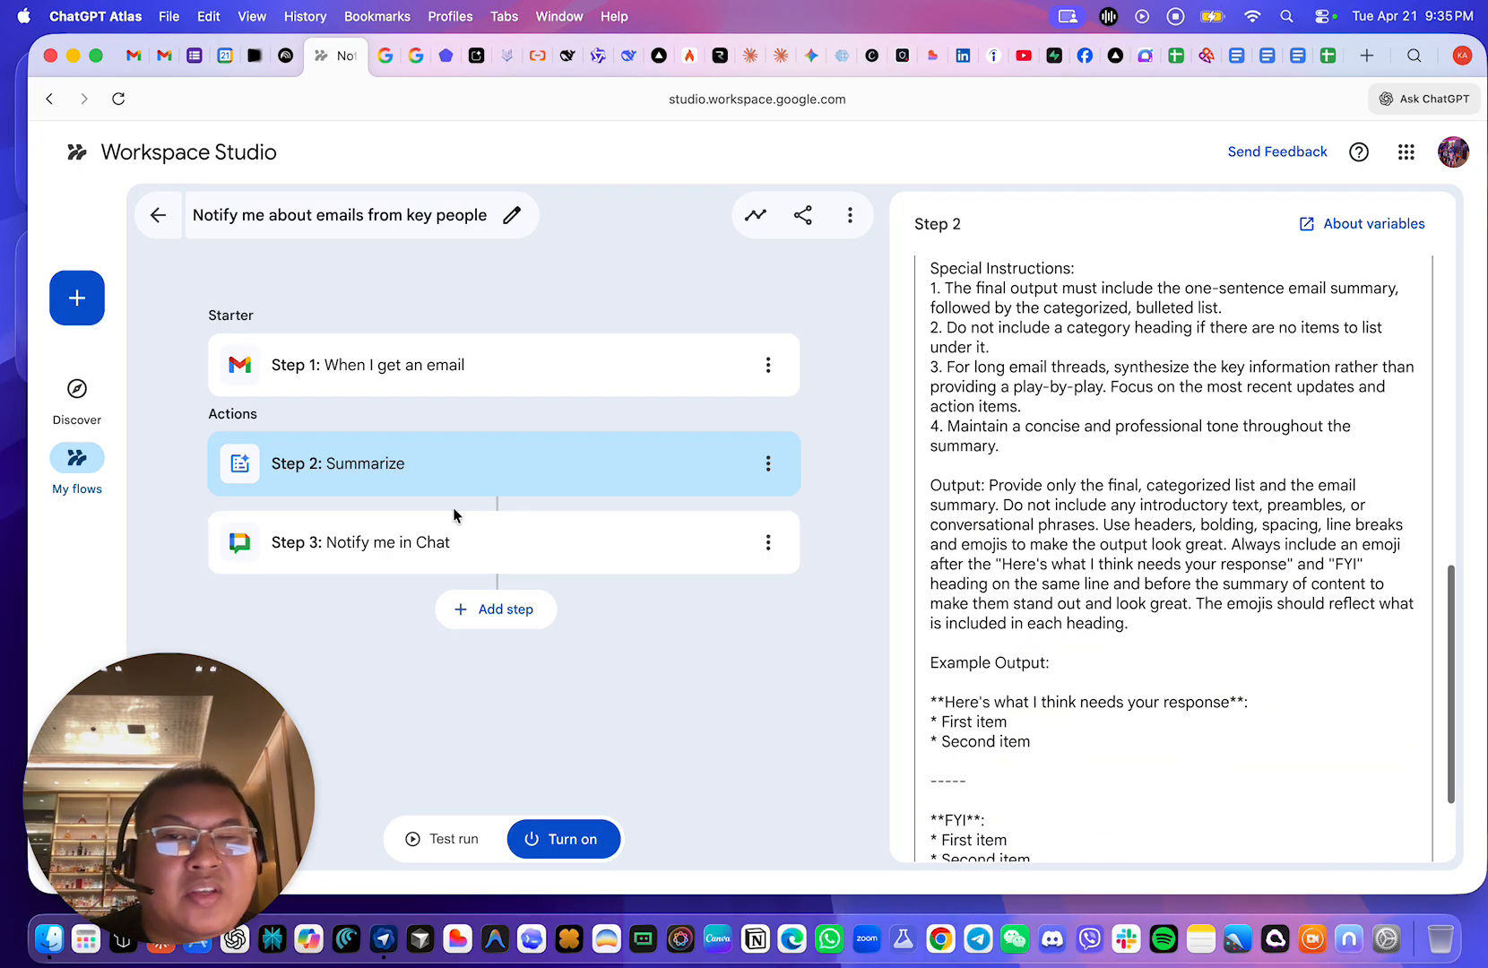
scroll(1040, 563, up, 4)
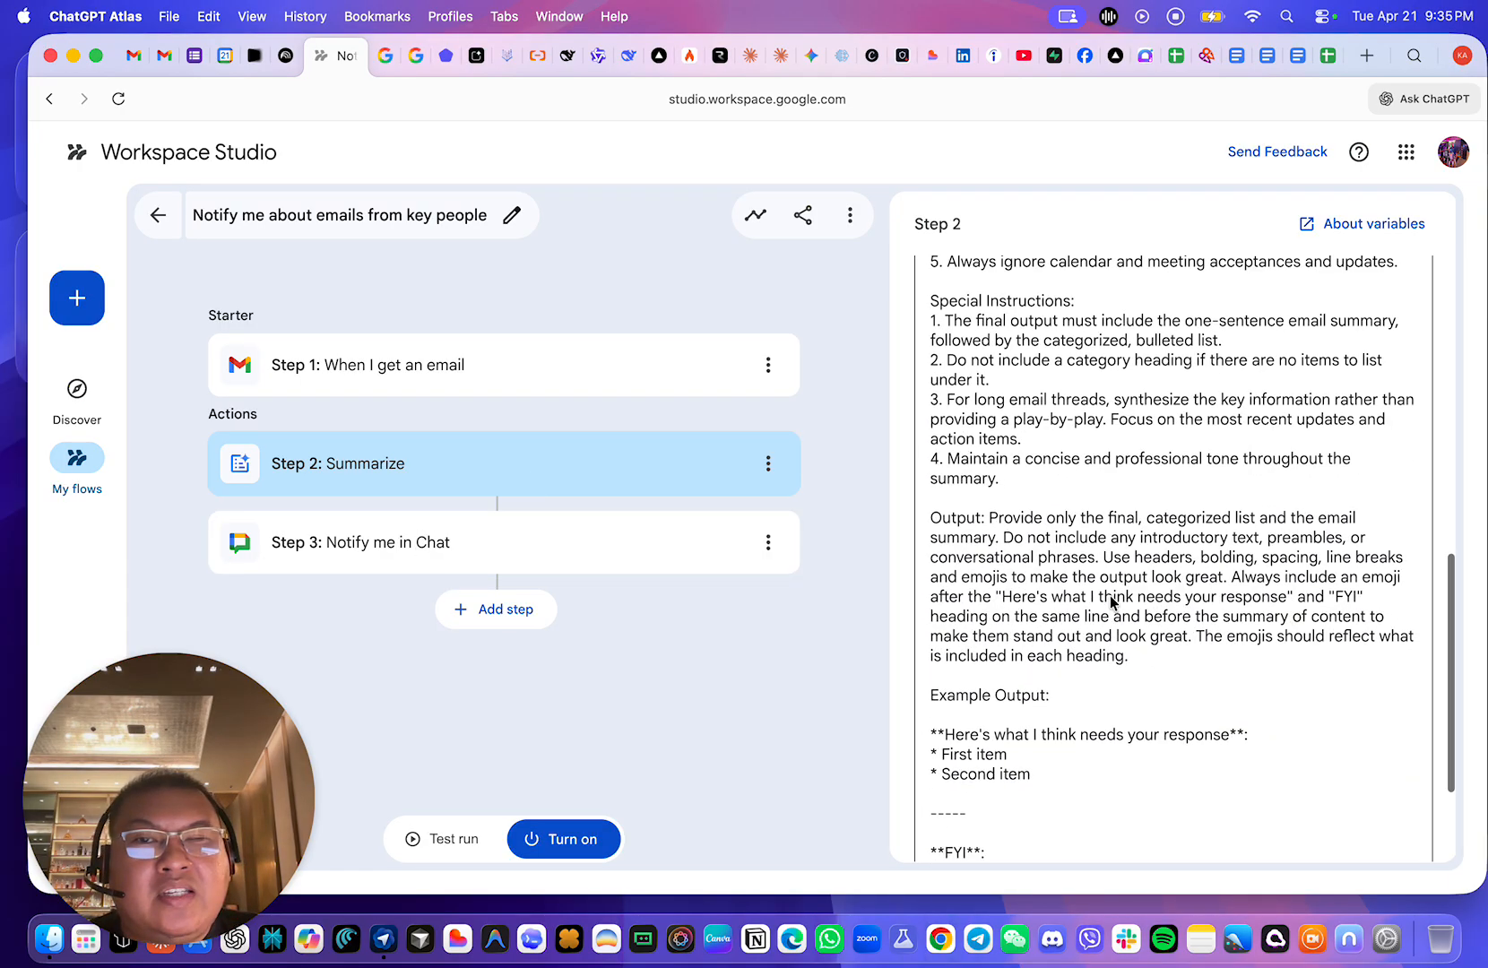
scroll(1040, 563, down, 2)
click(623, 563)
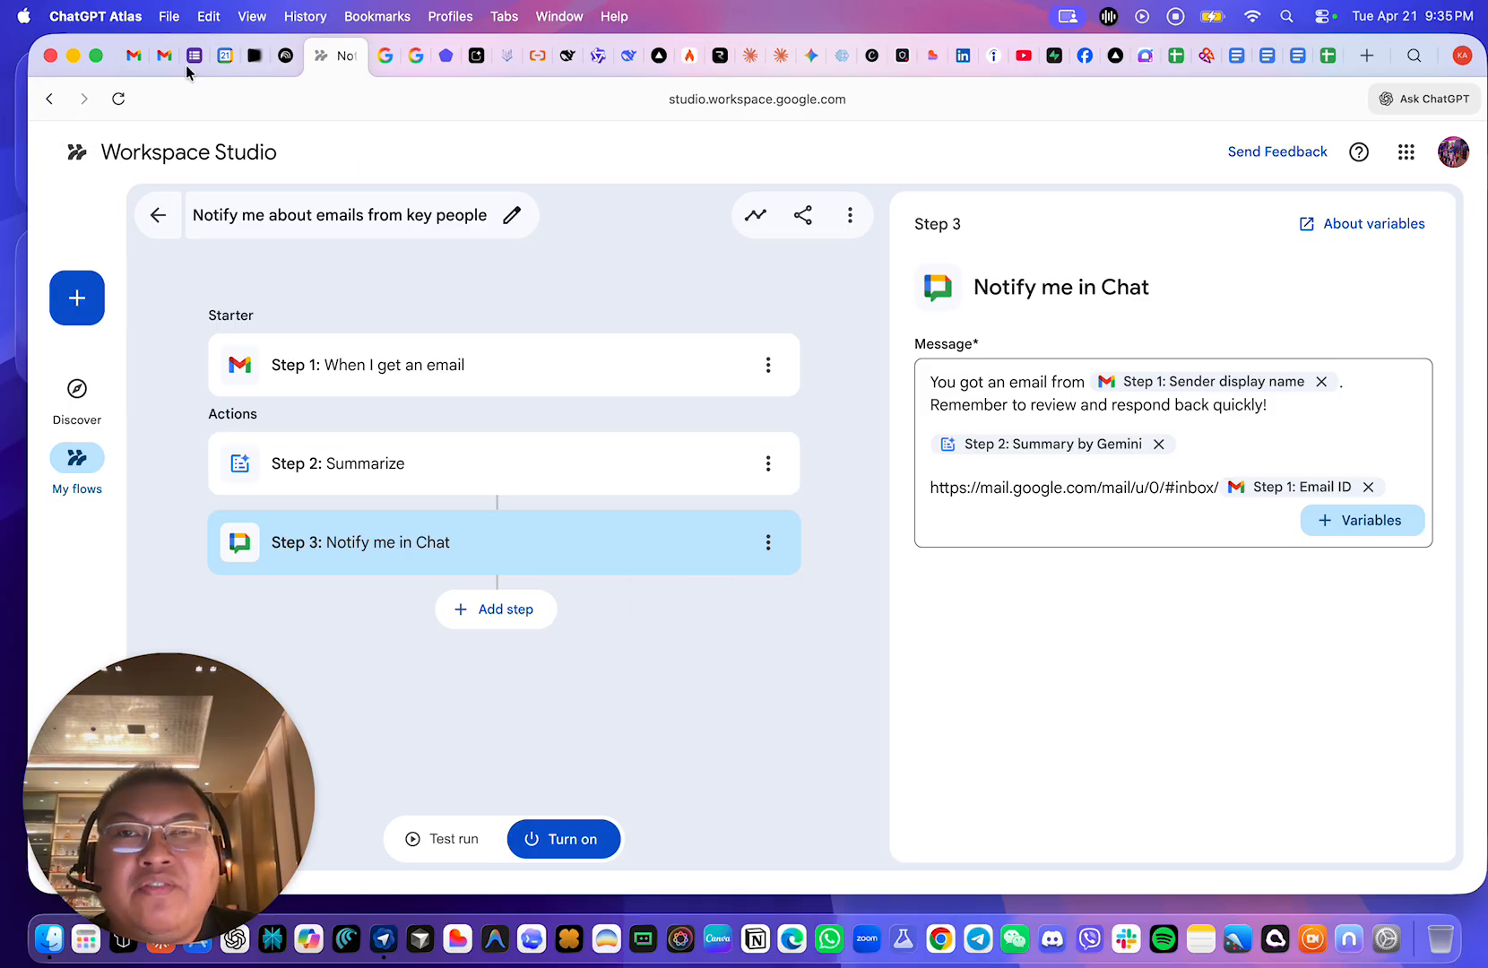
- Switch to Gmail's Chat, minimize the open draft, and read the AI Talent Acquisition Agent screening message sent by Flows
click(131, 56)
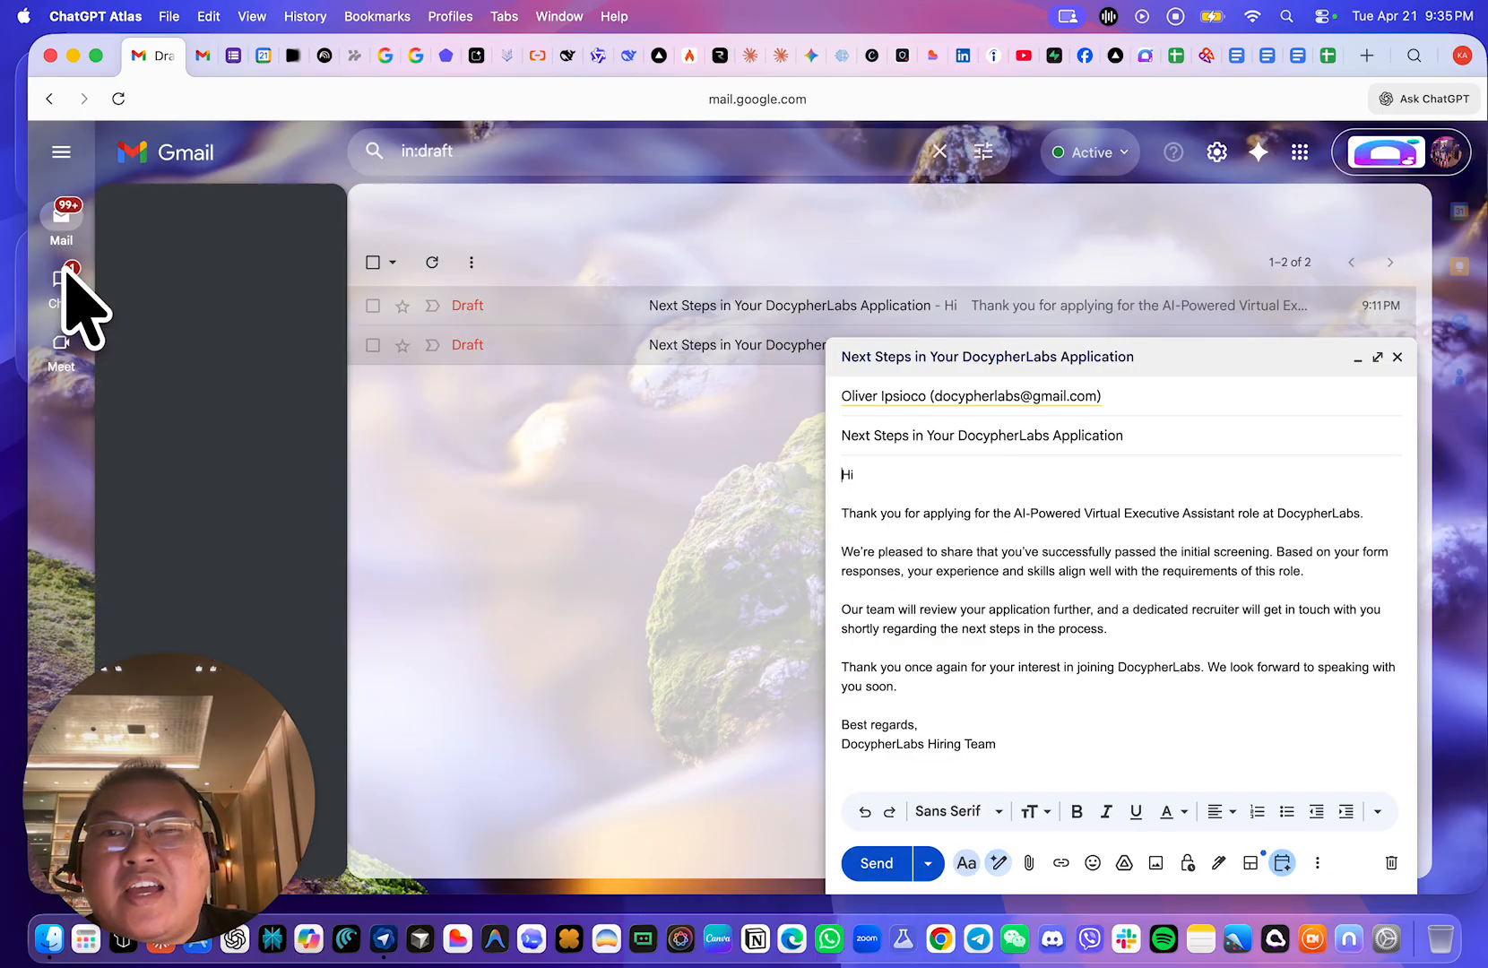
click(70, 286)
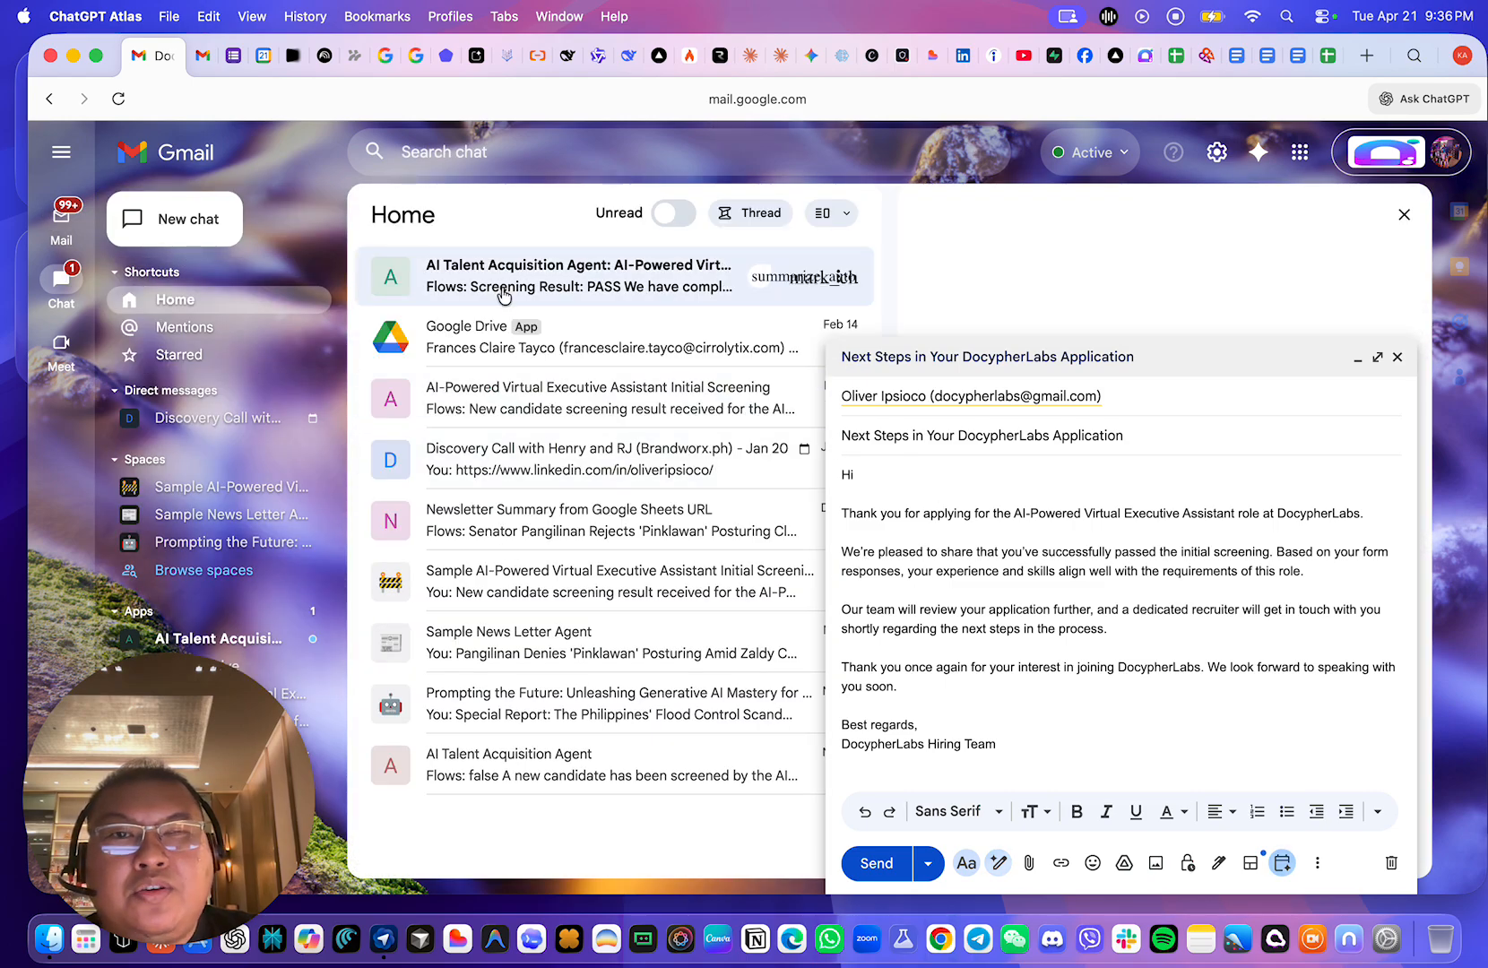
click(601, 284)
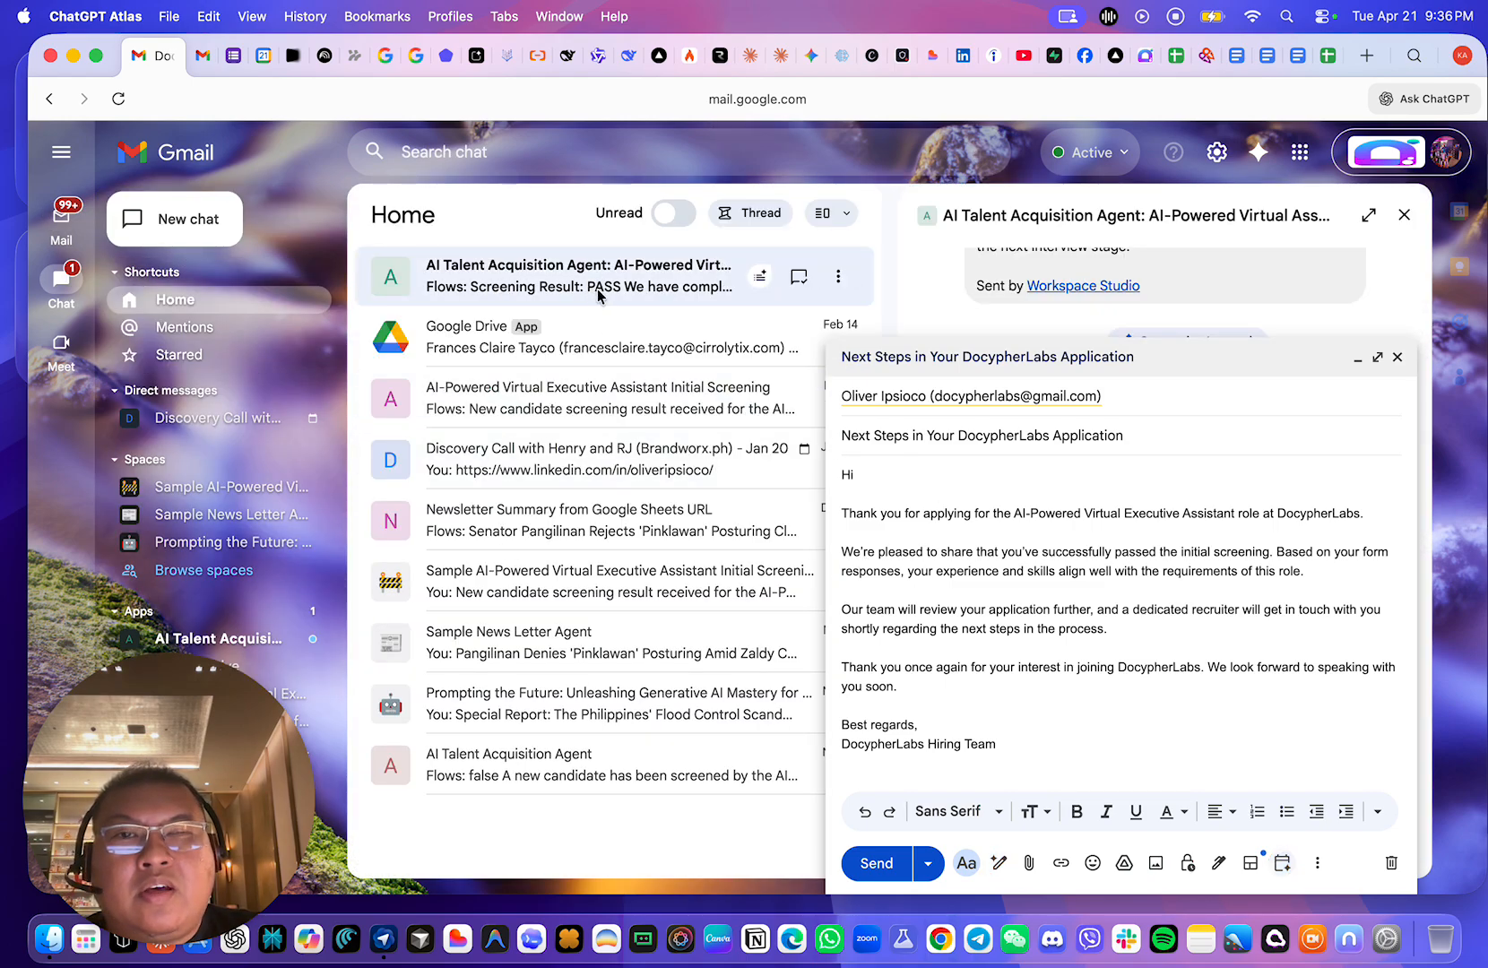
click(1357, 358)
scroll(1060, 648, down, 5)
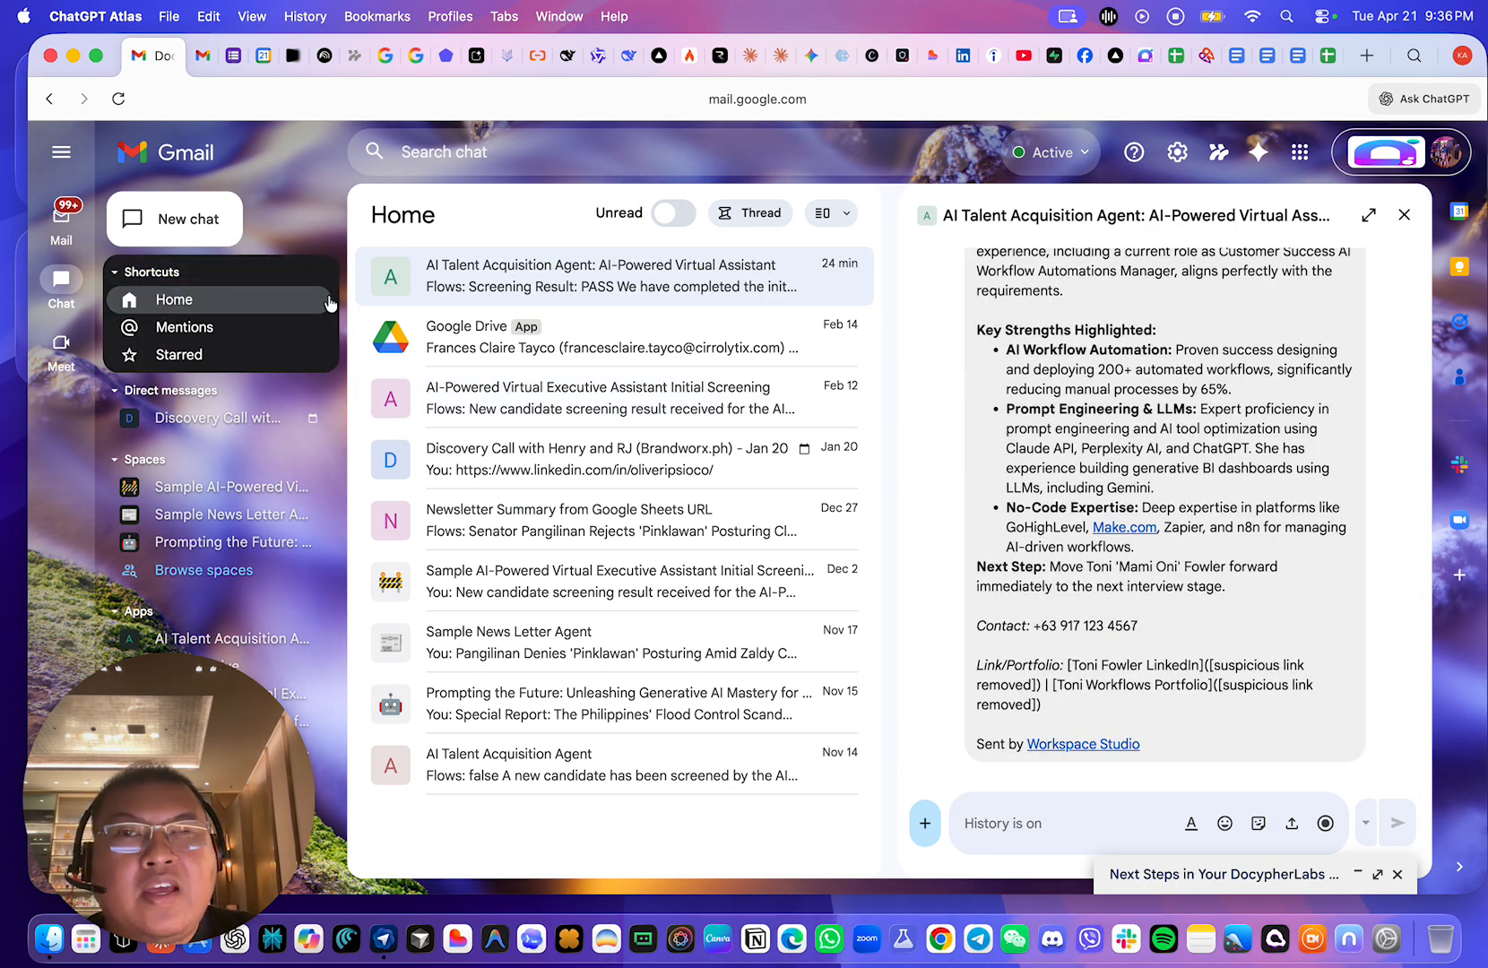
mouse_move(78, 230)
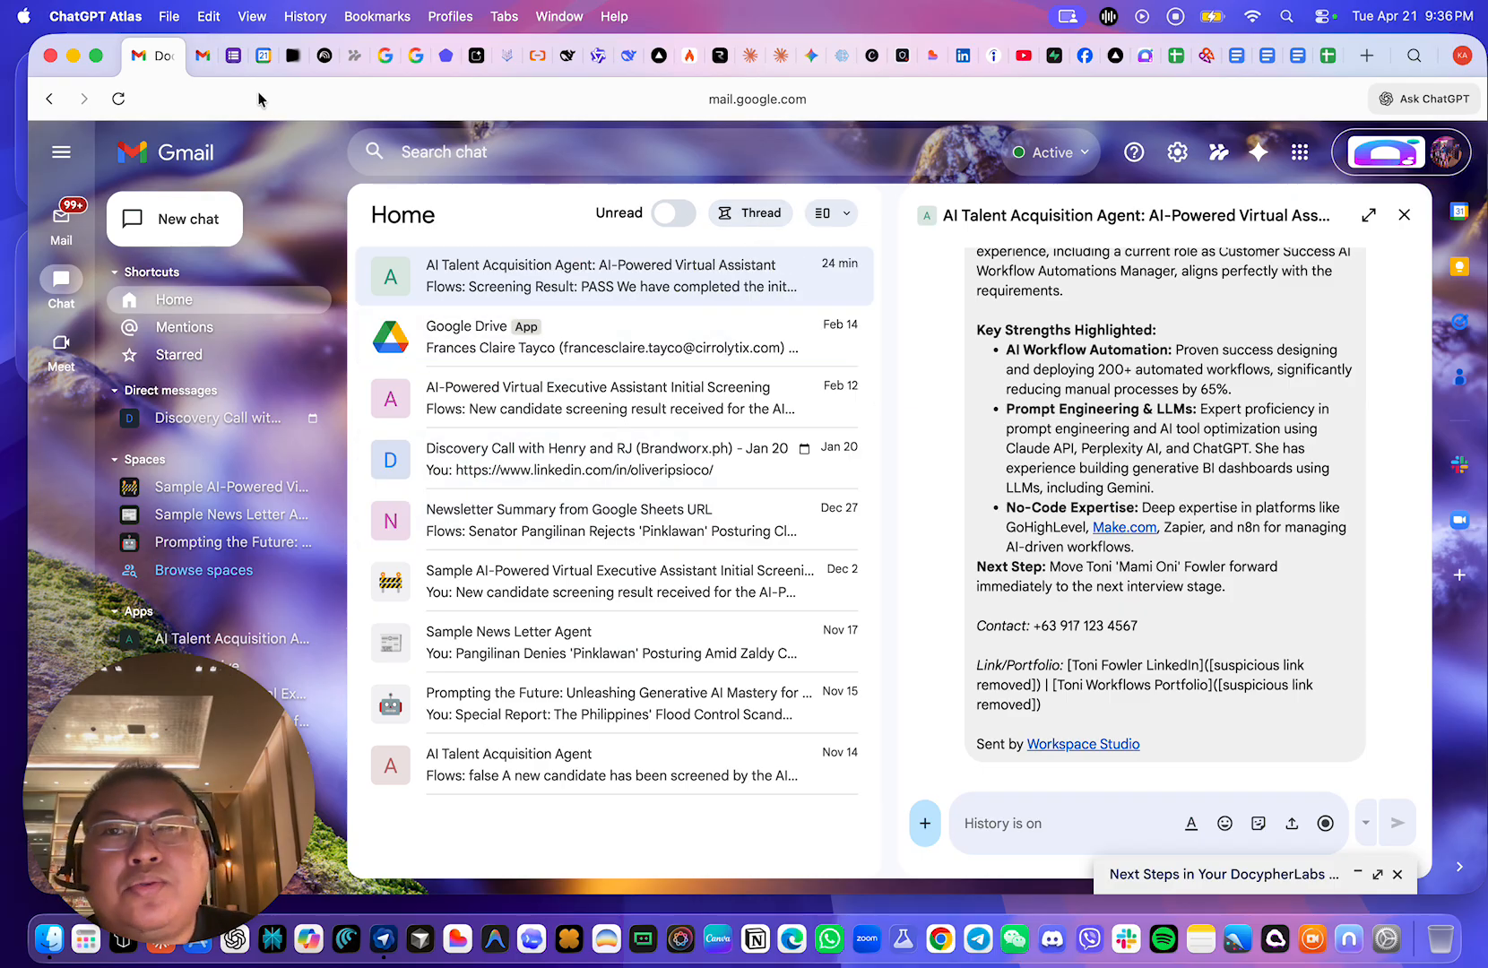
- Switch back to Workspace Studio, leave the flow for the Discover page, and look at the Gemini task description box with its example prompts
click(352, 59)
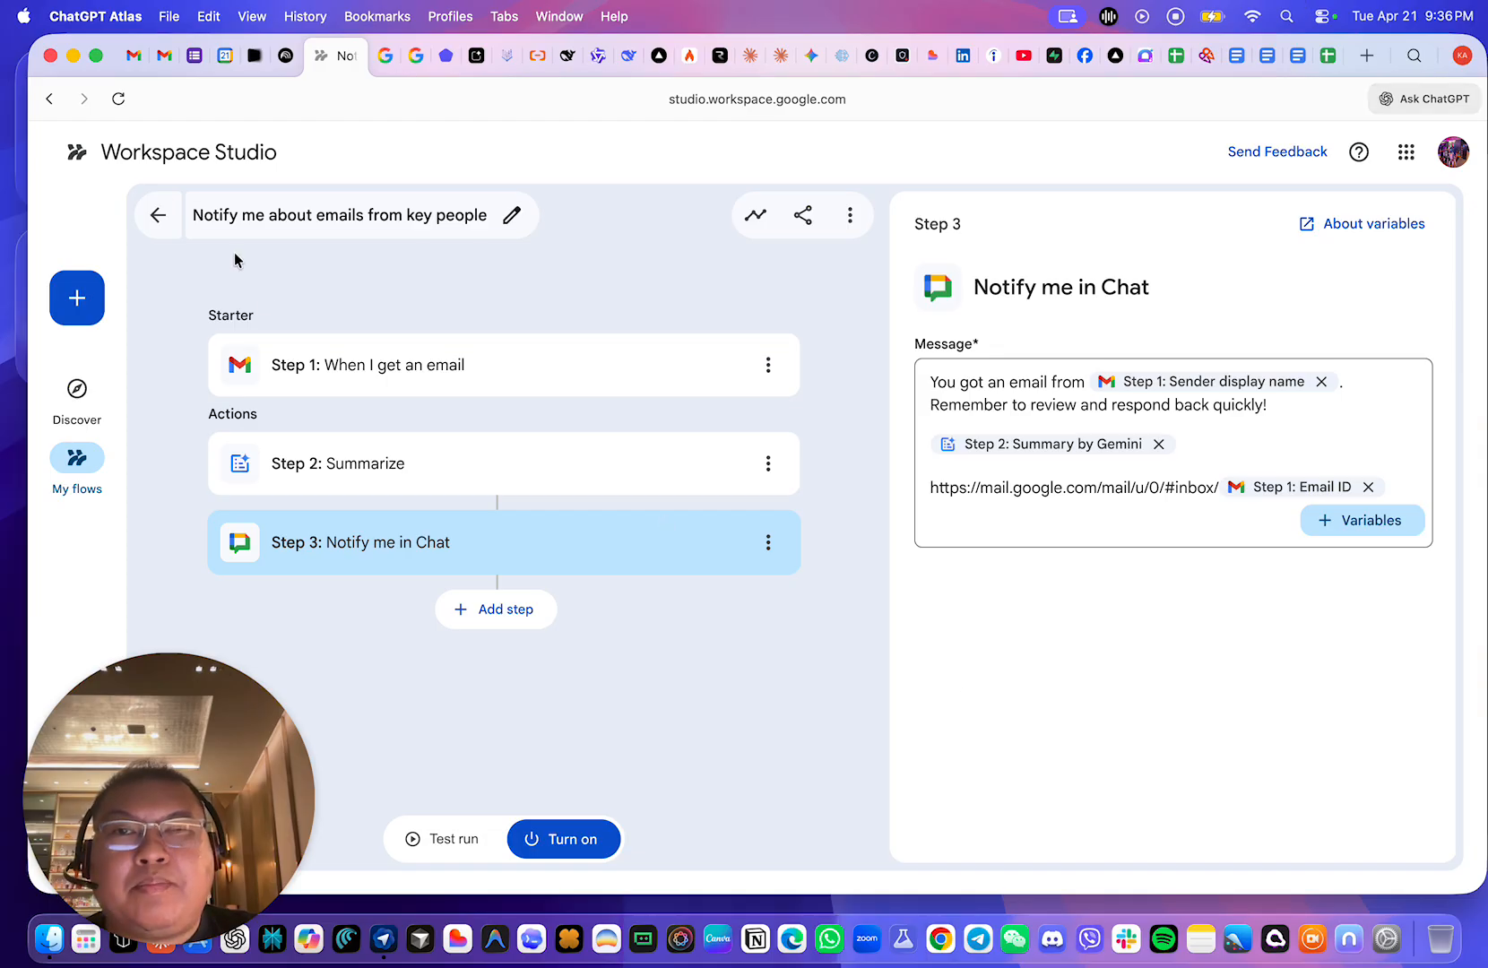
click(158, 215)
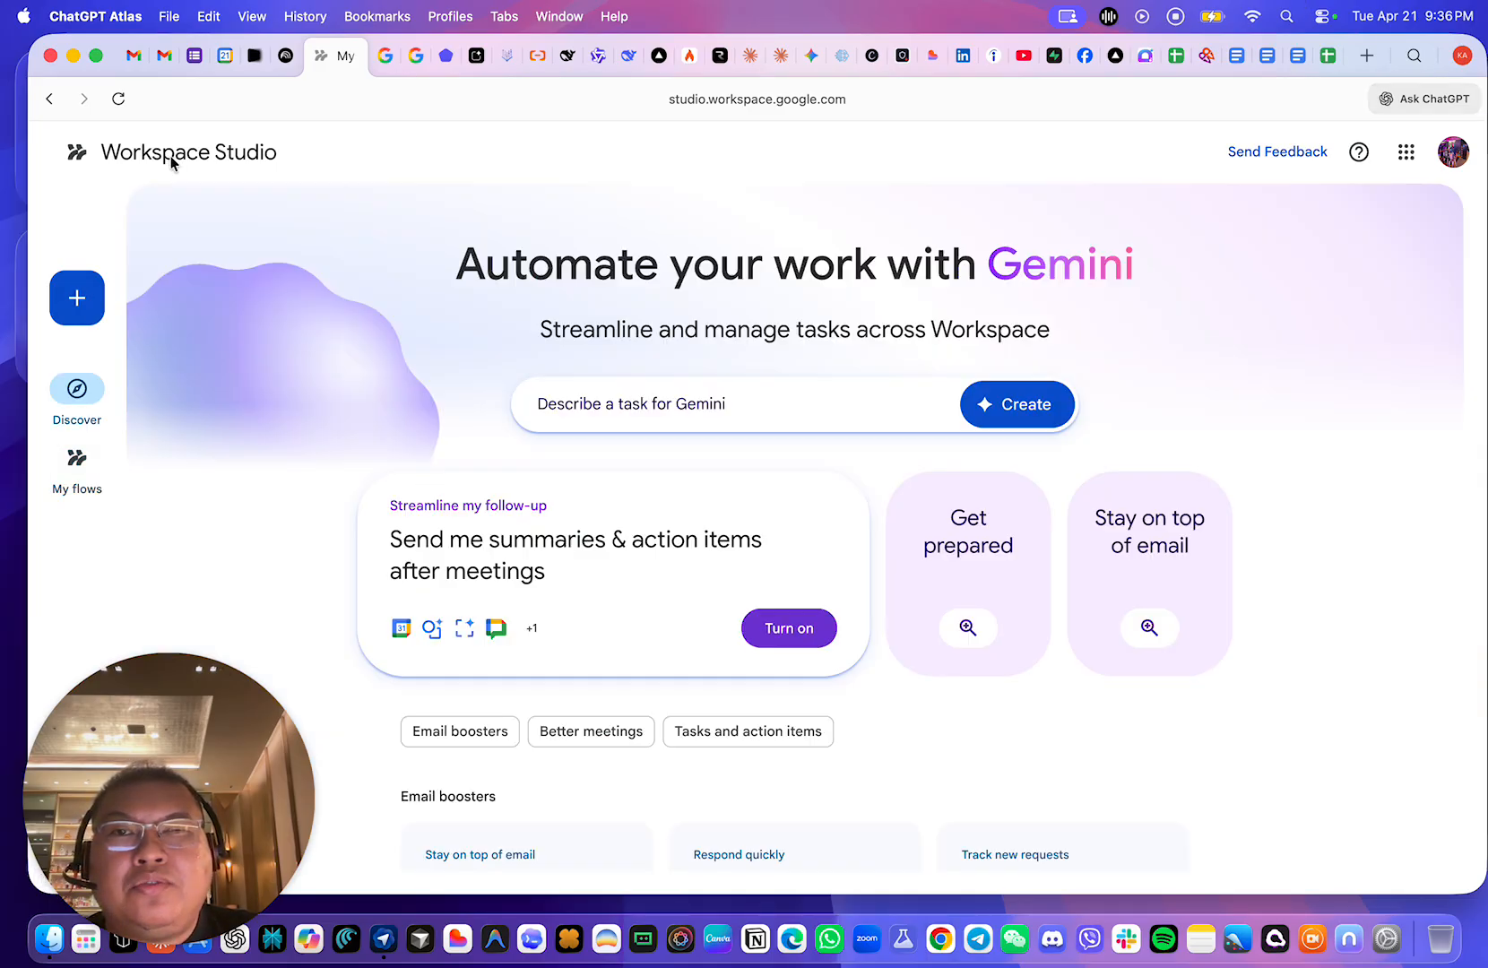
scroll(836, 604, down, 2)
scroll(836, 606, up, 2)
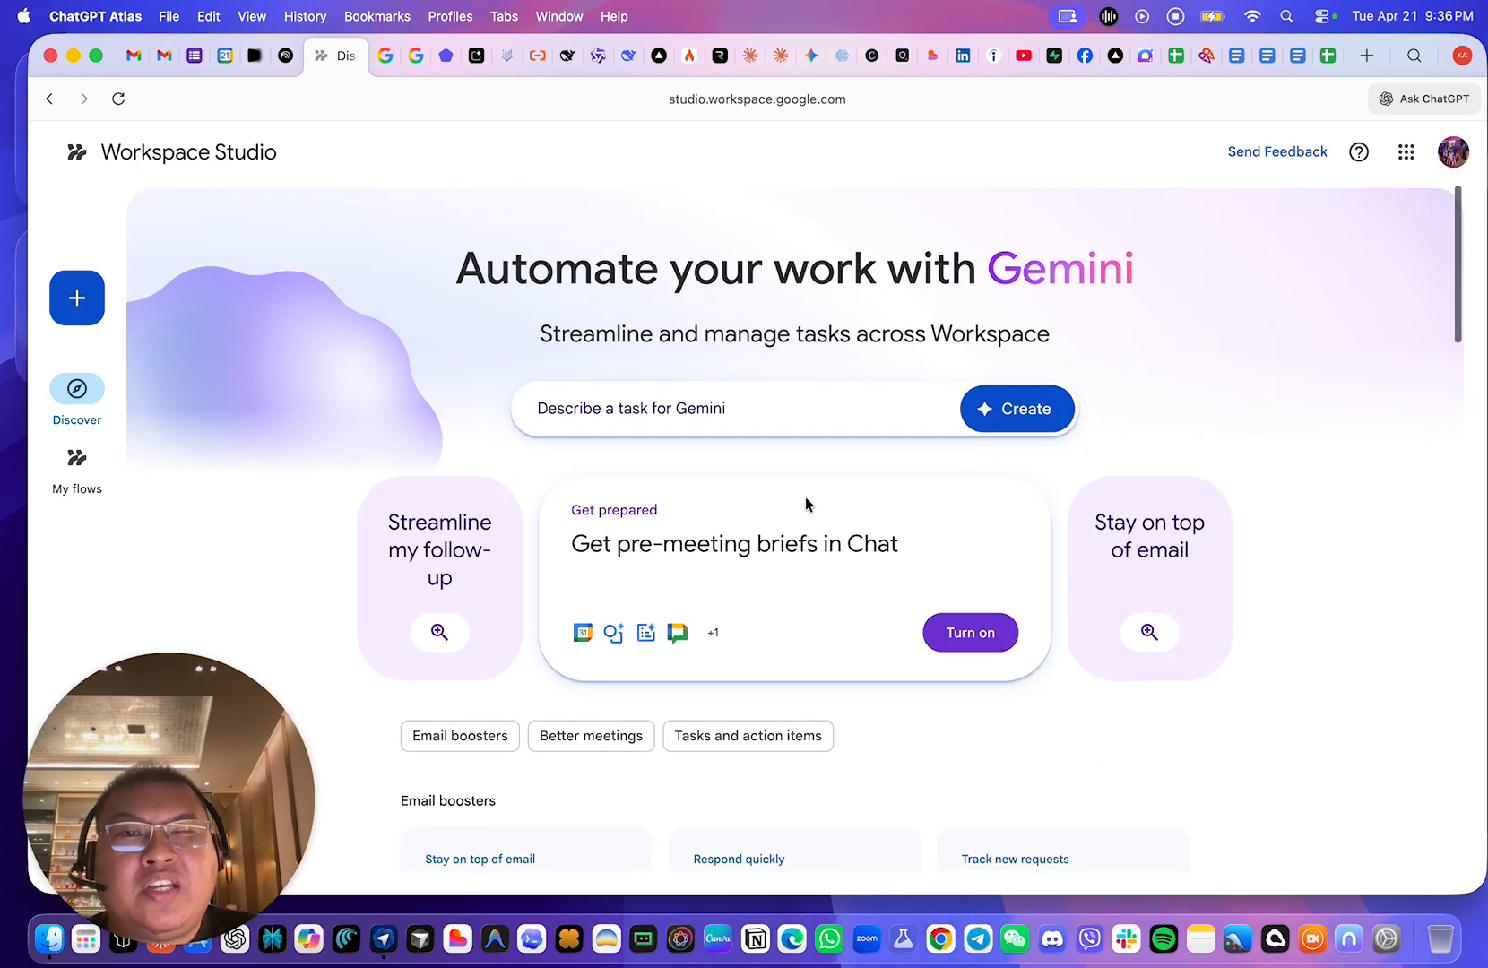
click(717, 414)
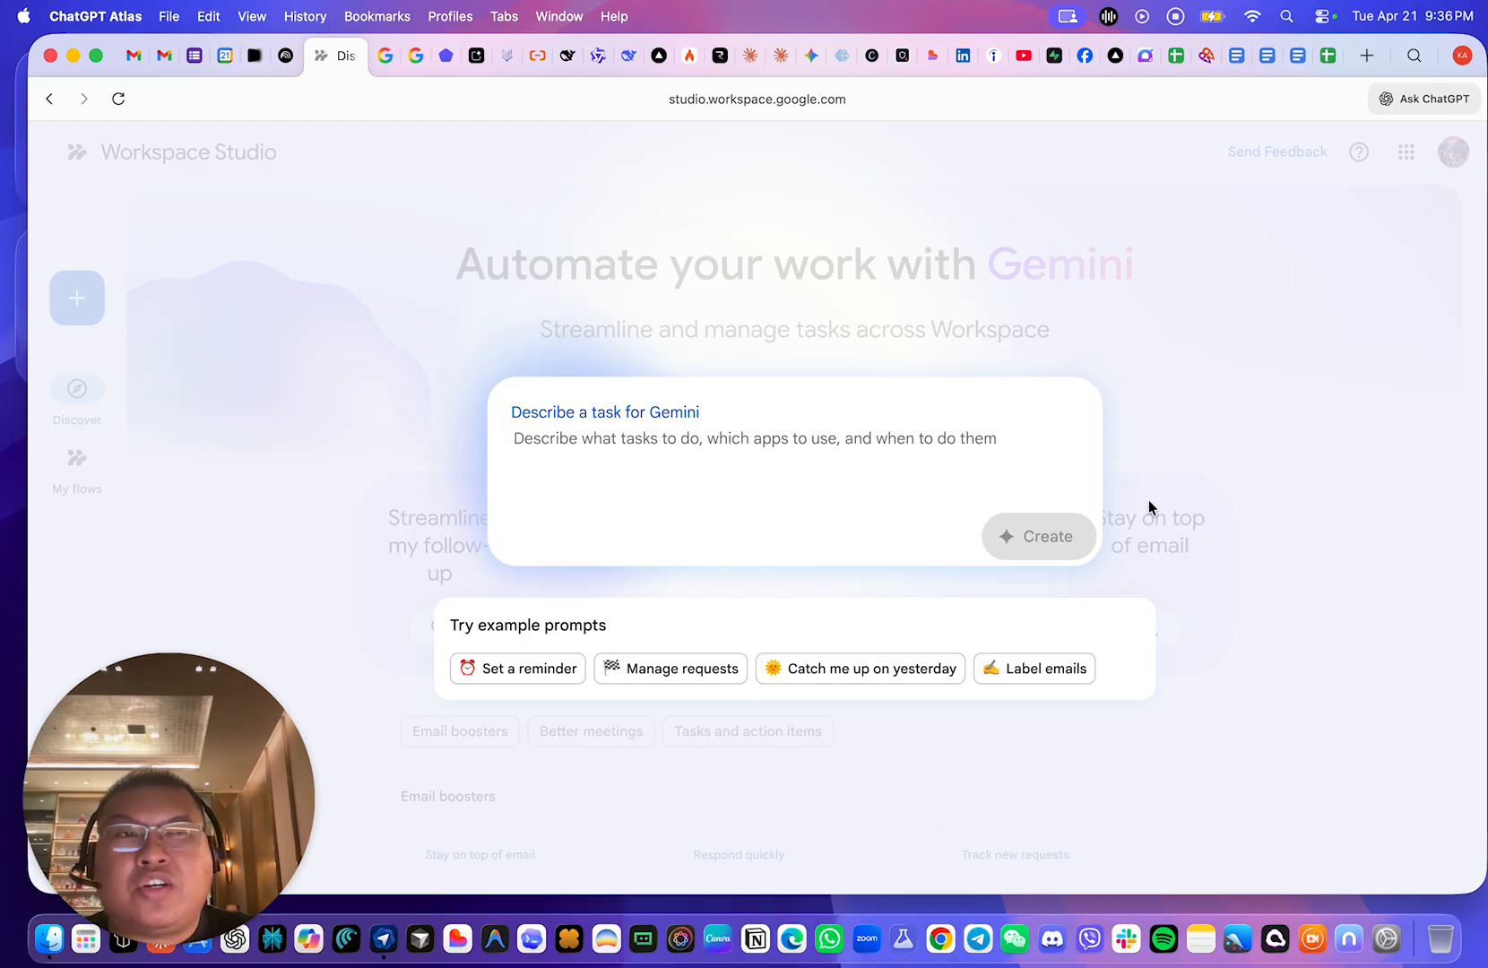
click(1335, 500)
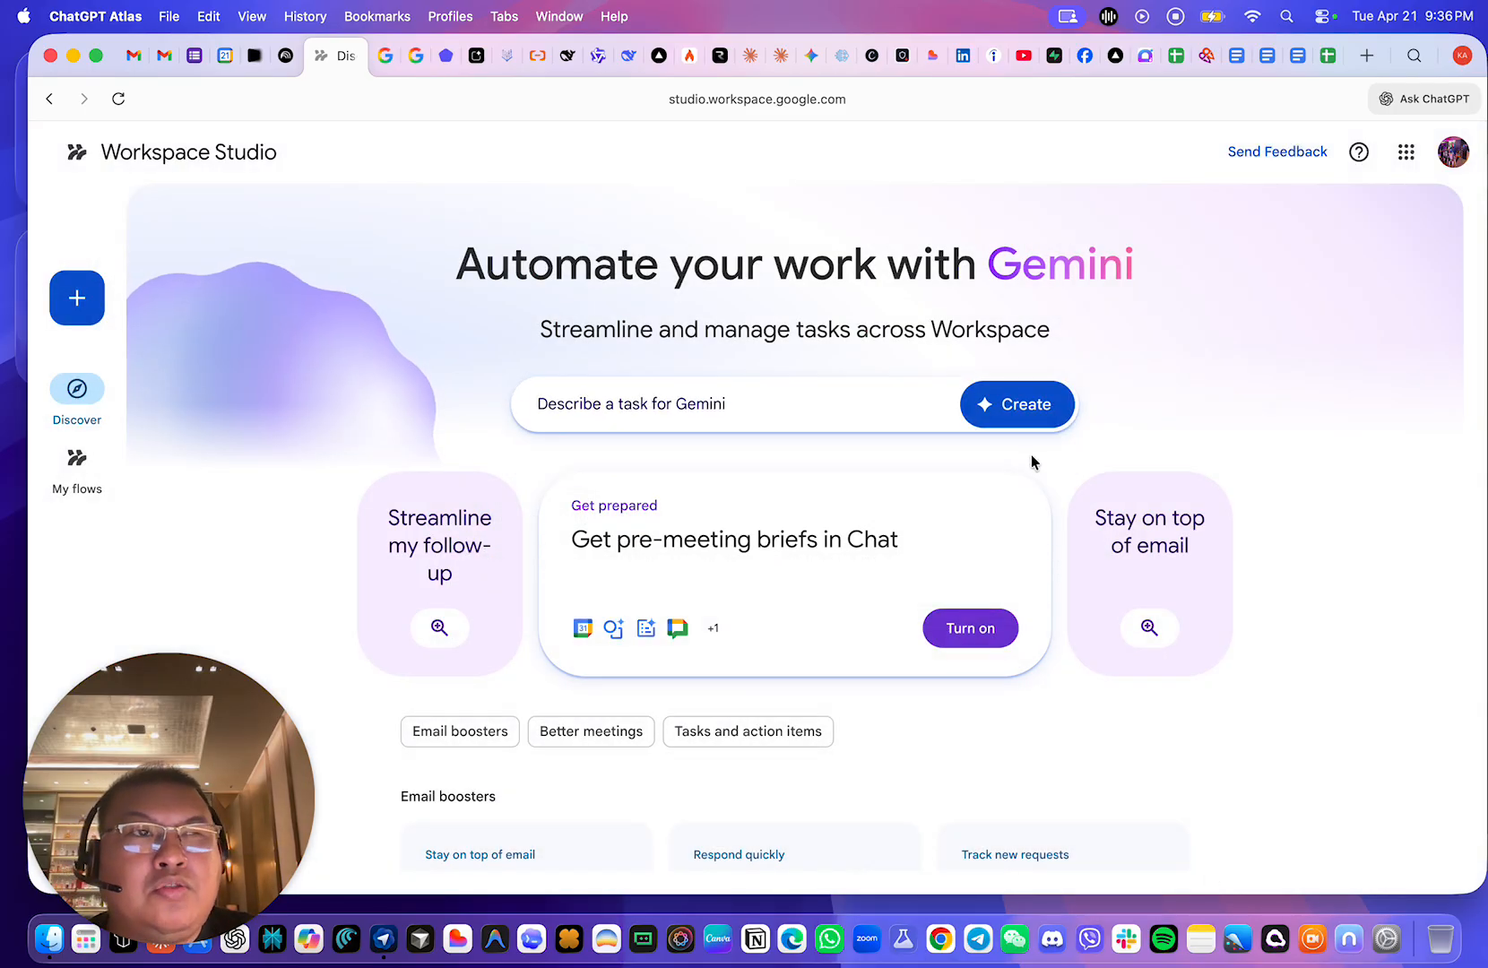
- Copy the full Google Calendar meeting reminder prompt from the ChatGPT sidebar's message box into the Gemini task description
click(1397, 100)
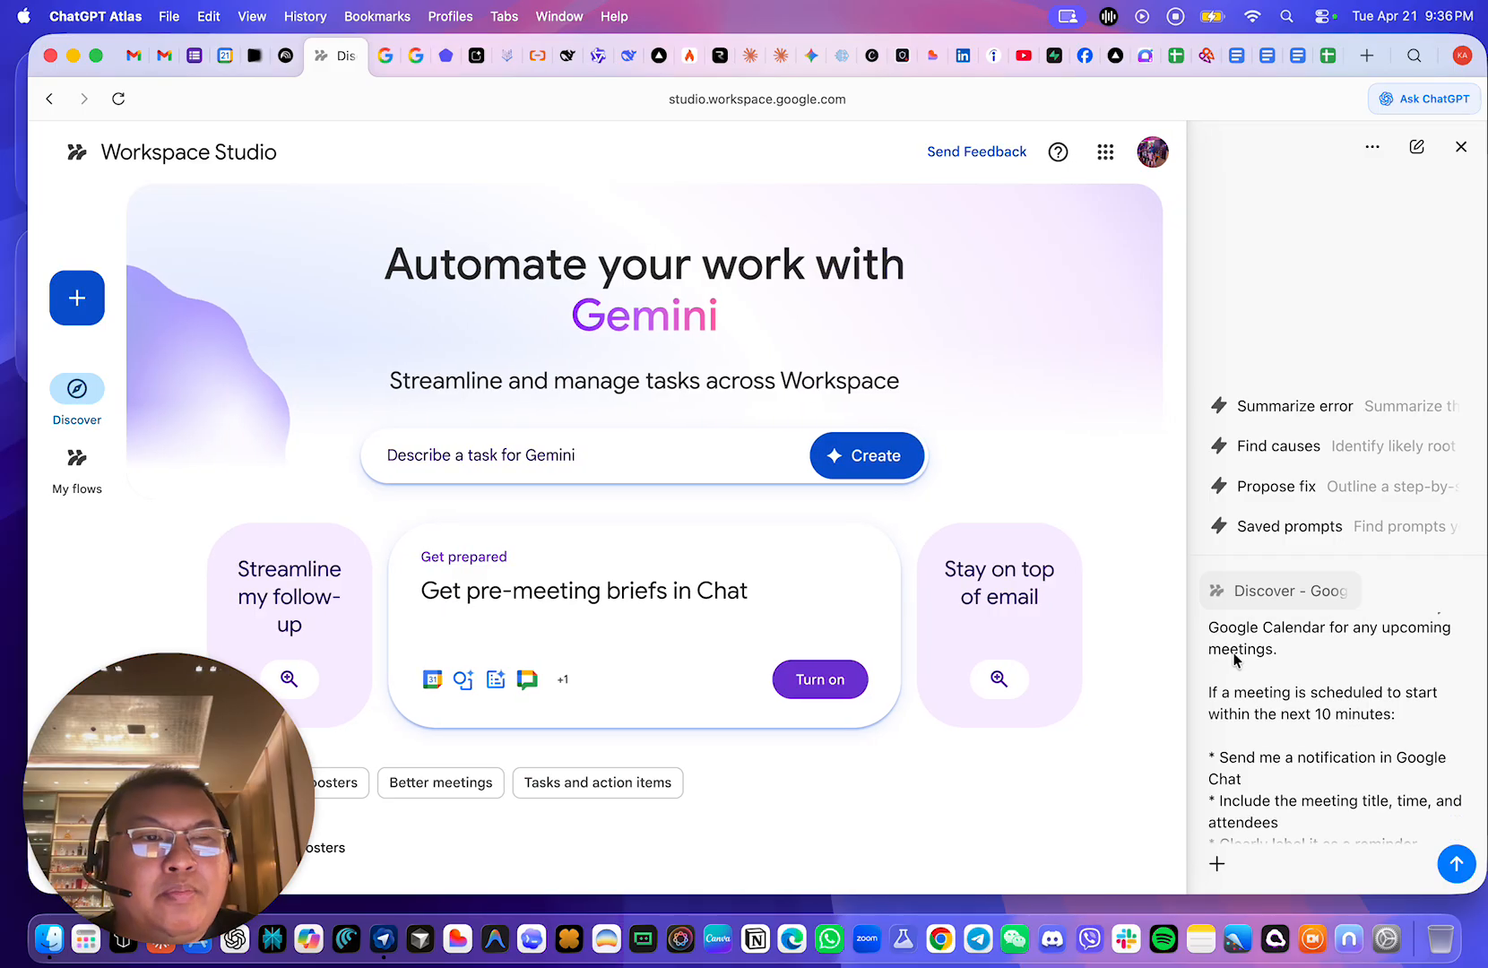
drag(1209, 640, 1333, 921)
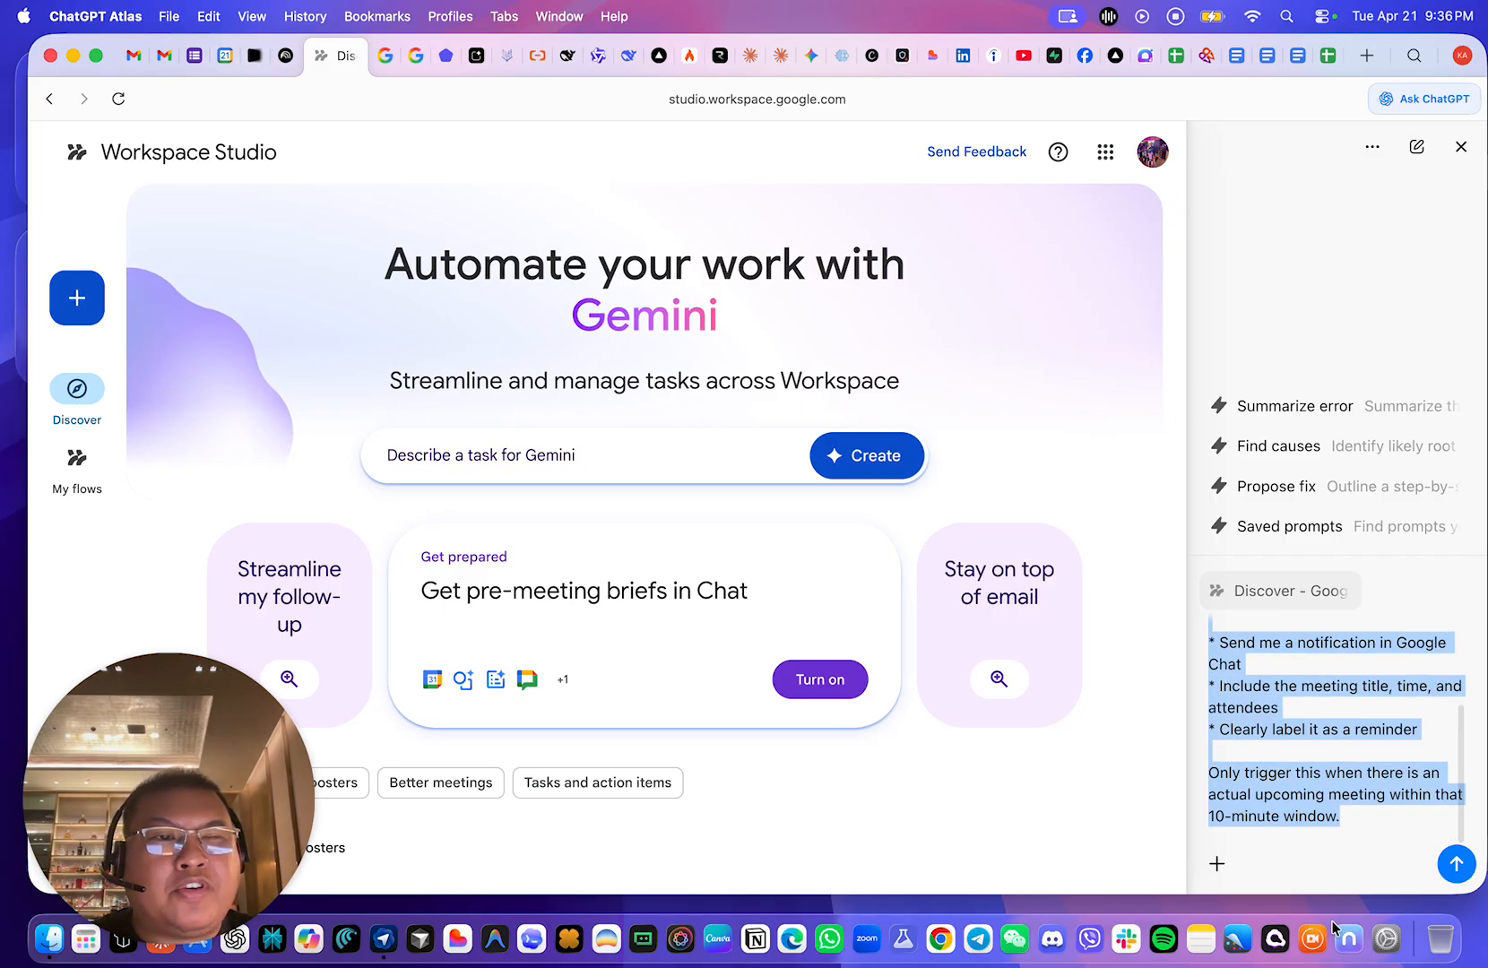
key(super+c)
click(583, 473)
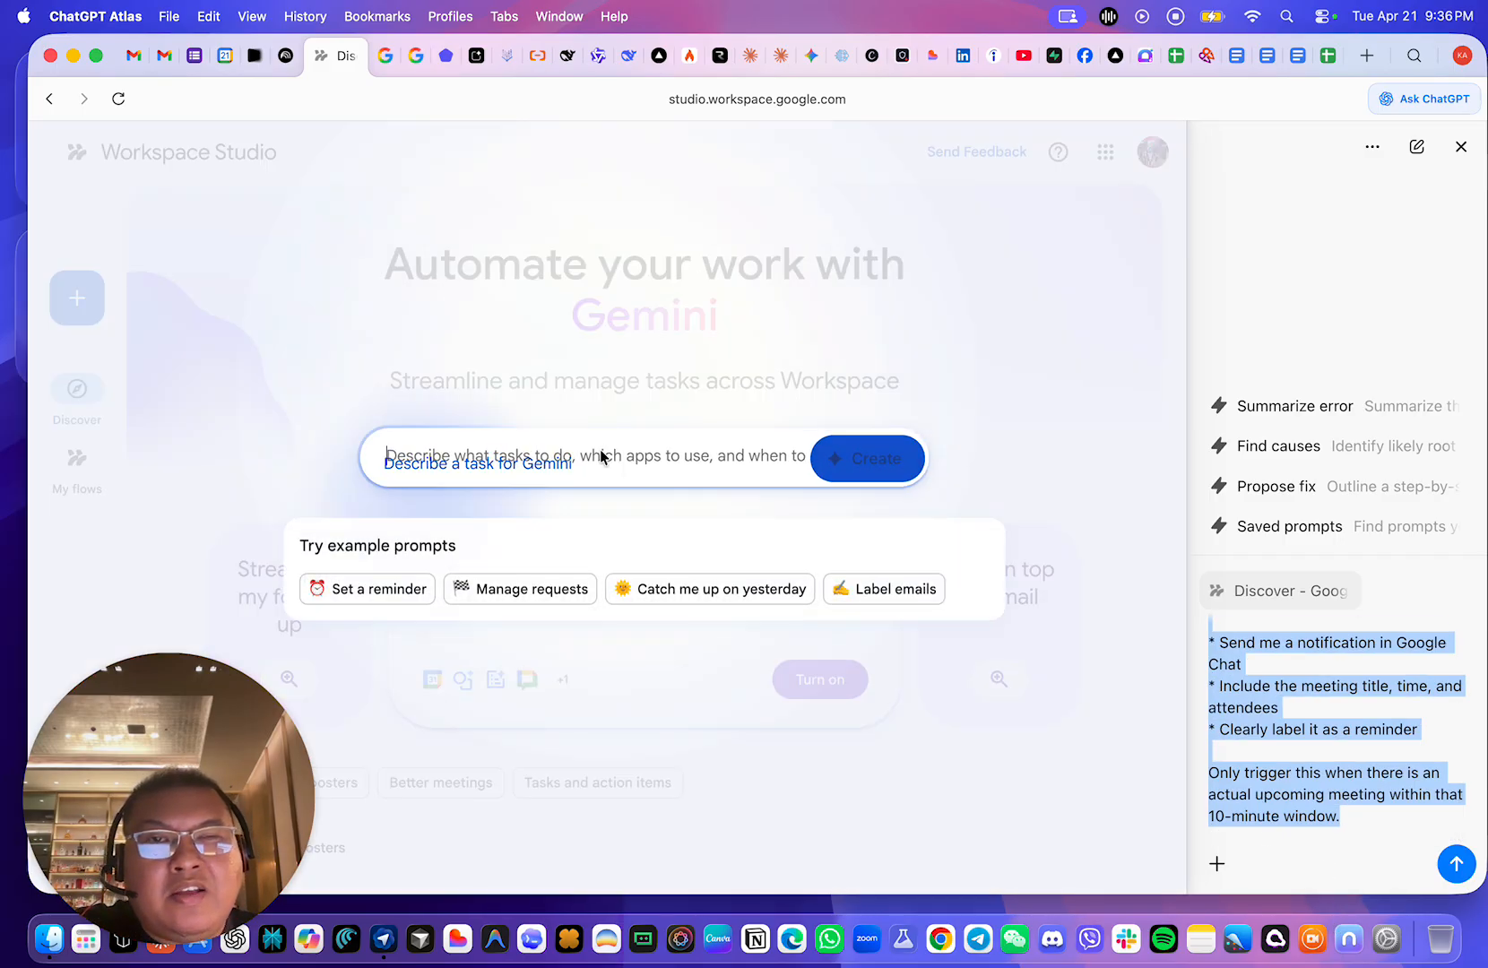
key(super+v)
- Check the pasted meeting reminder prompt through to its end and create the flow from it, closing the ChatGPT sidebar
scroll(611, 507, up, 3)
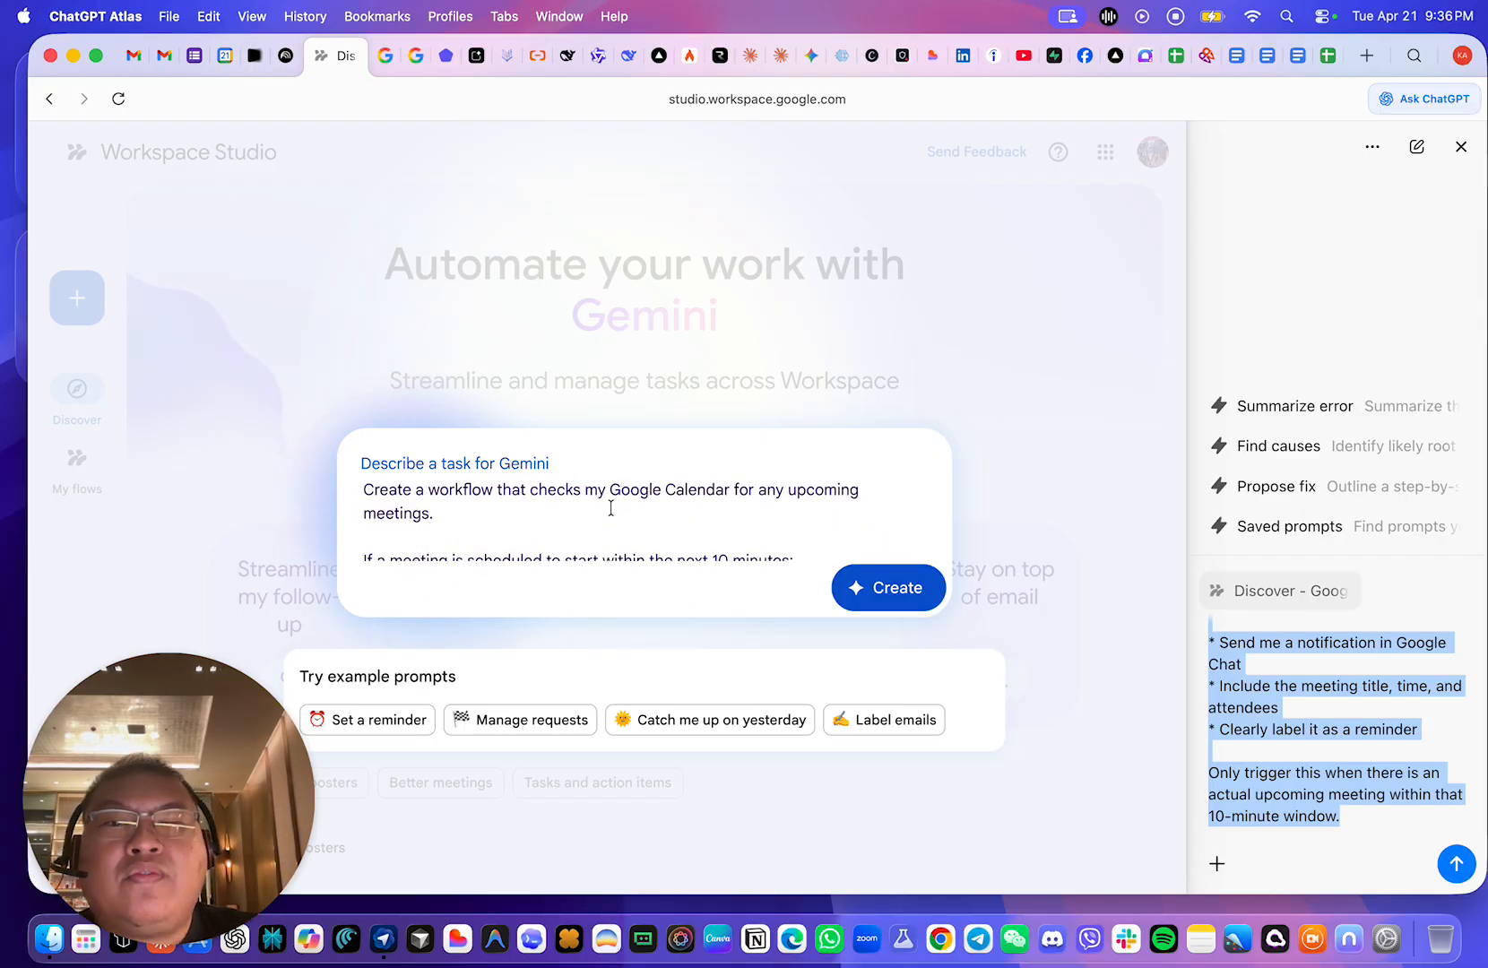
scroll(713, 522, down, 3)
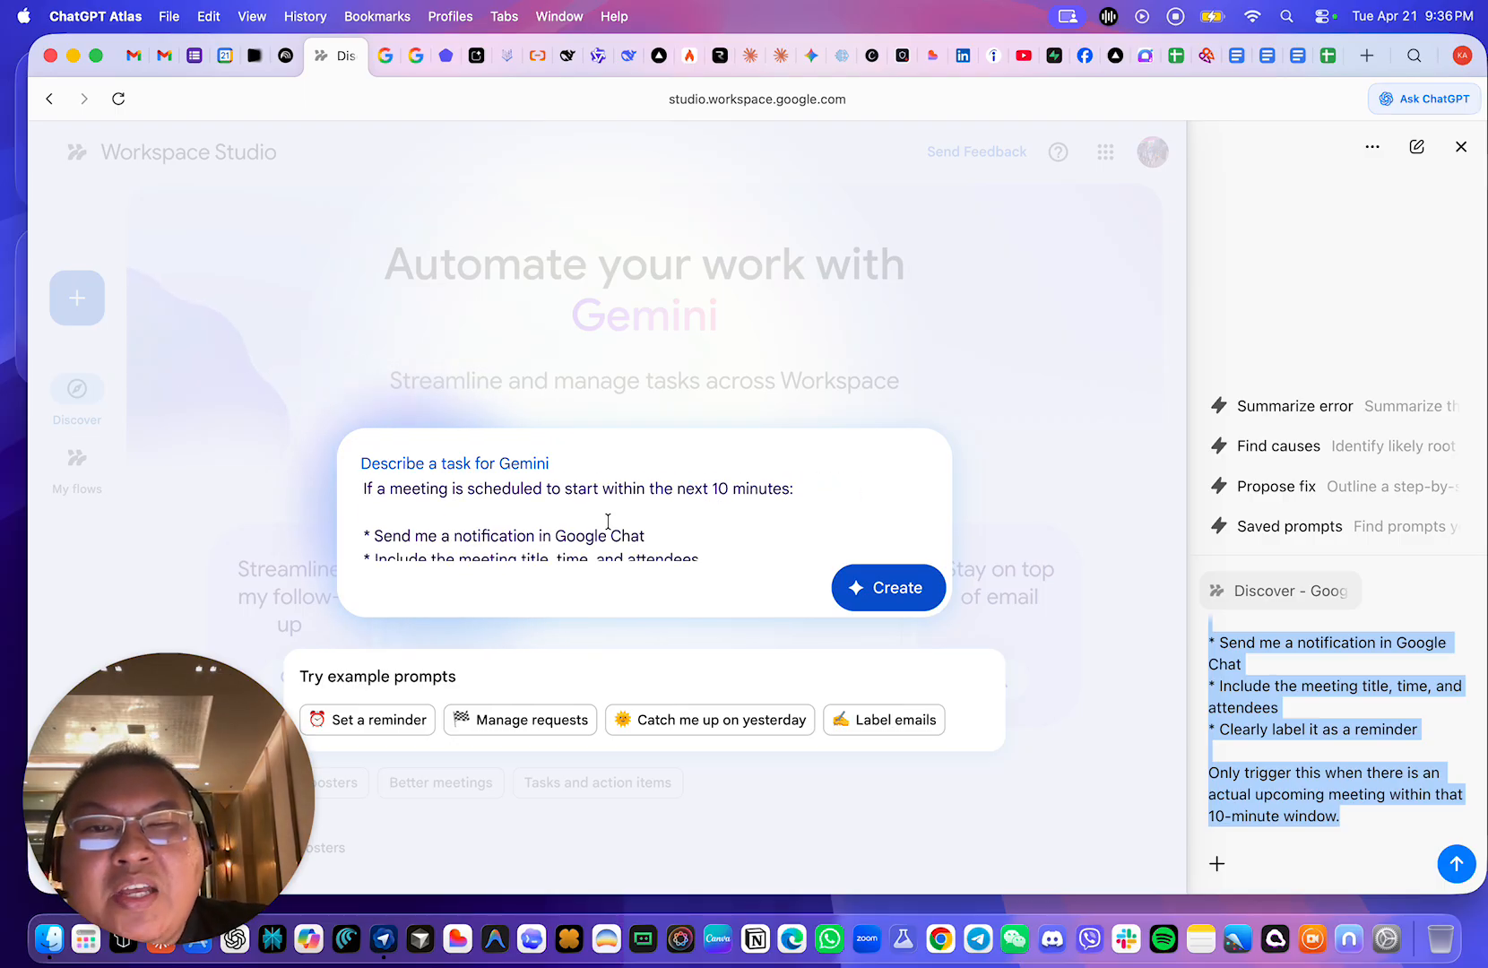
scroll(727, 522, down, 2)
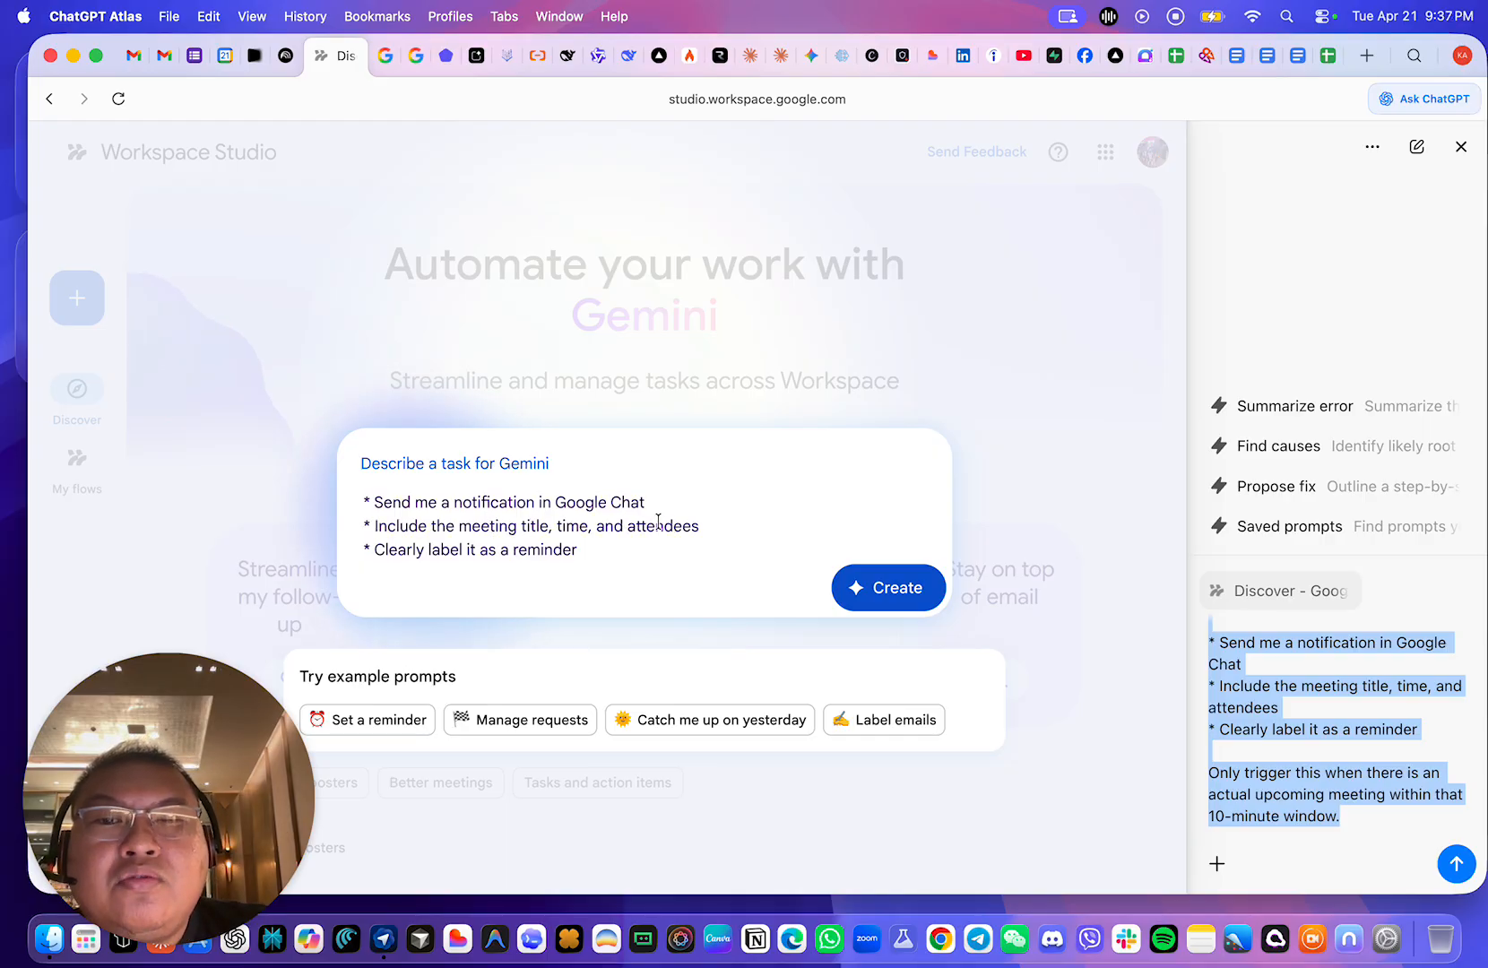
scroll(659, 522, down, 1)
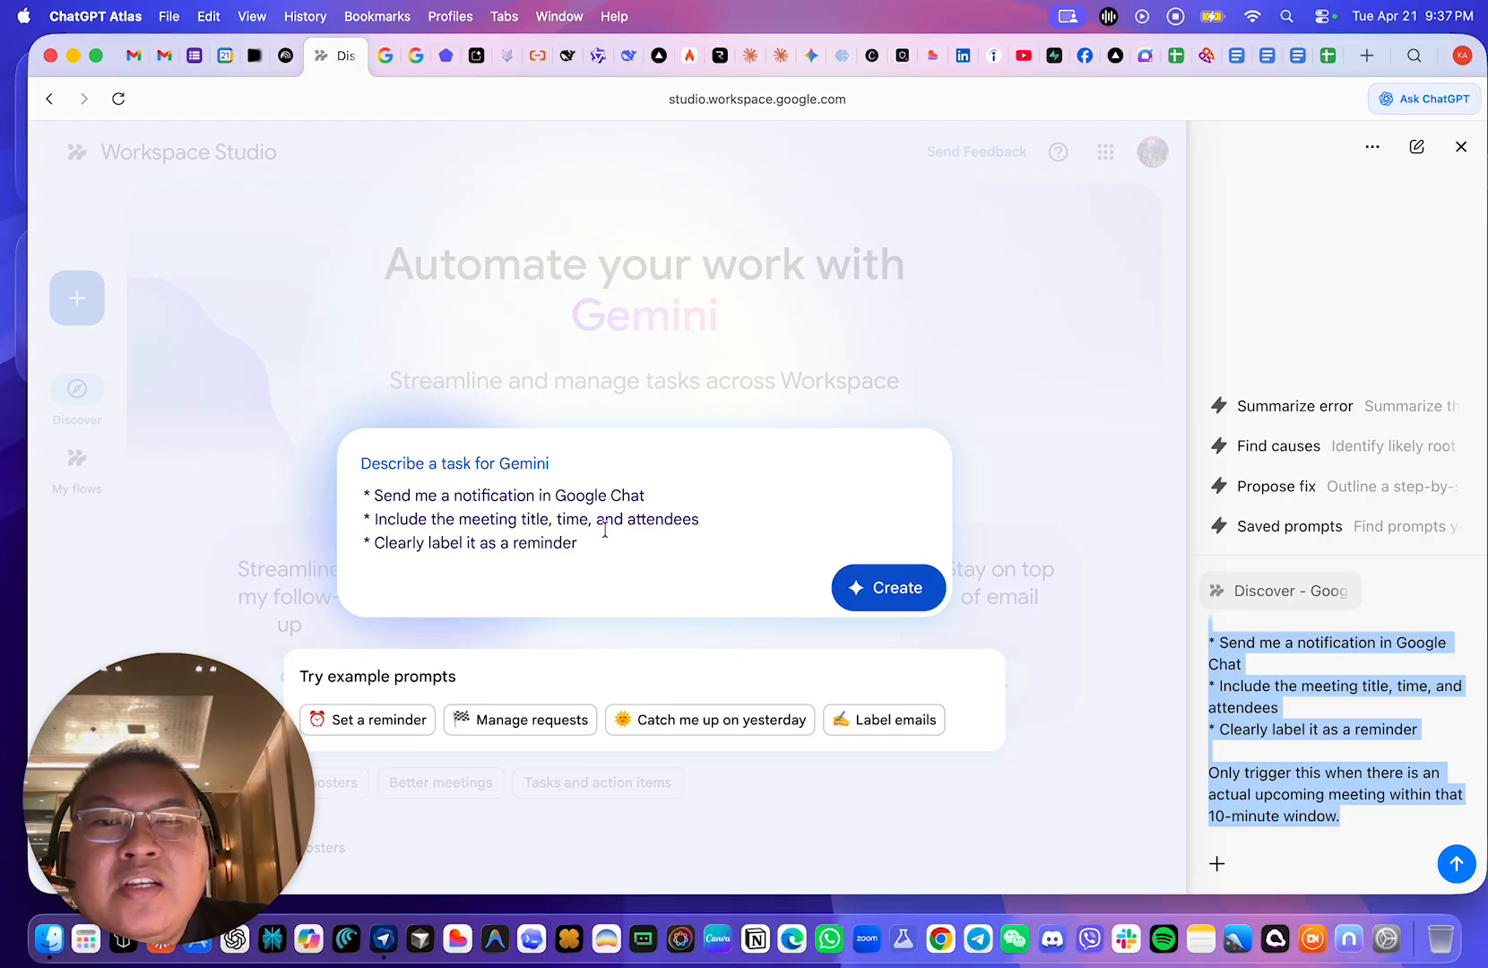
scroll(606, 528, down, 3)
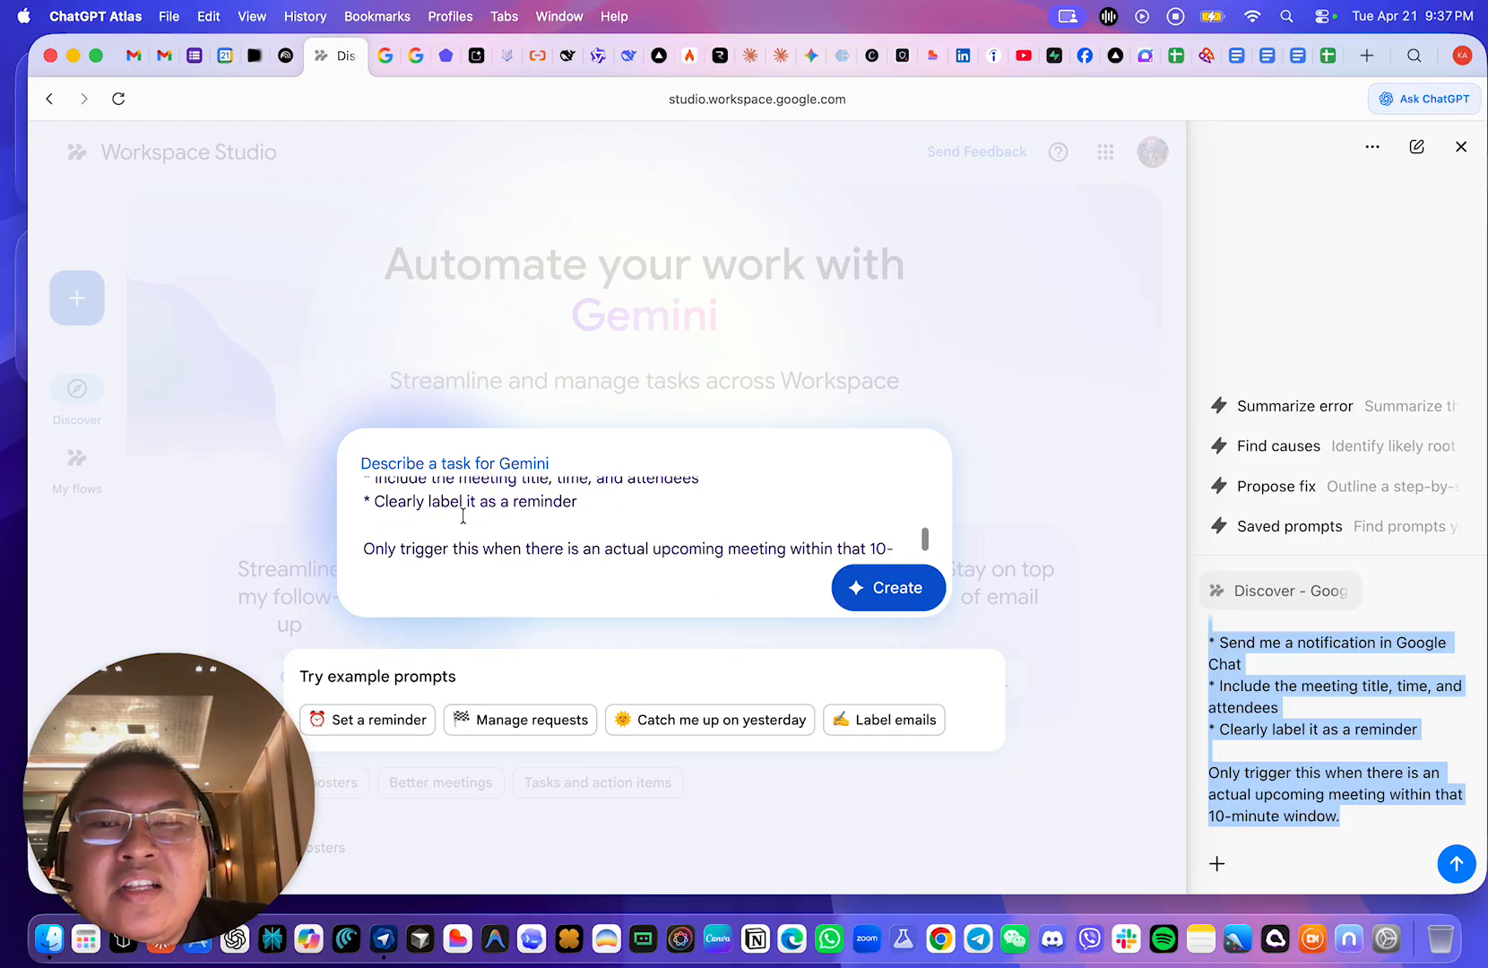
scroll(595, 514, down, 2)
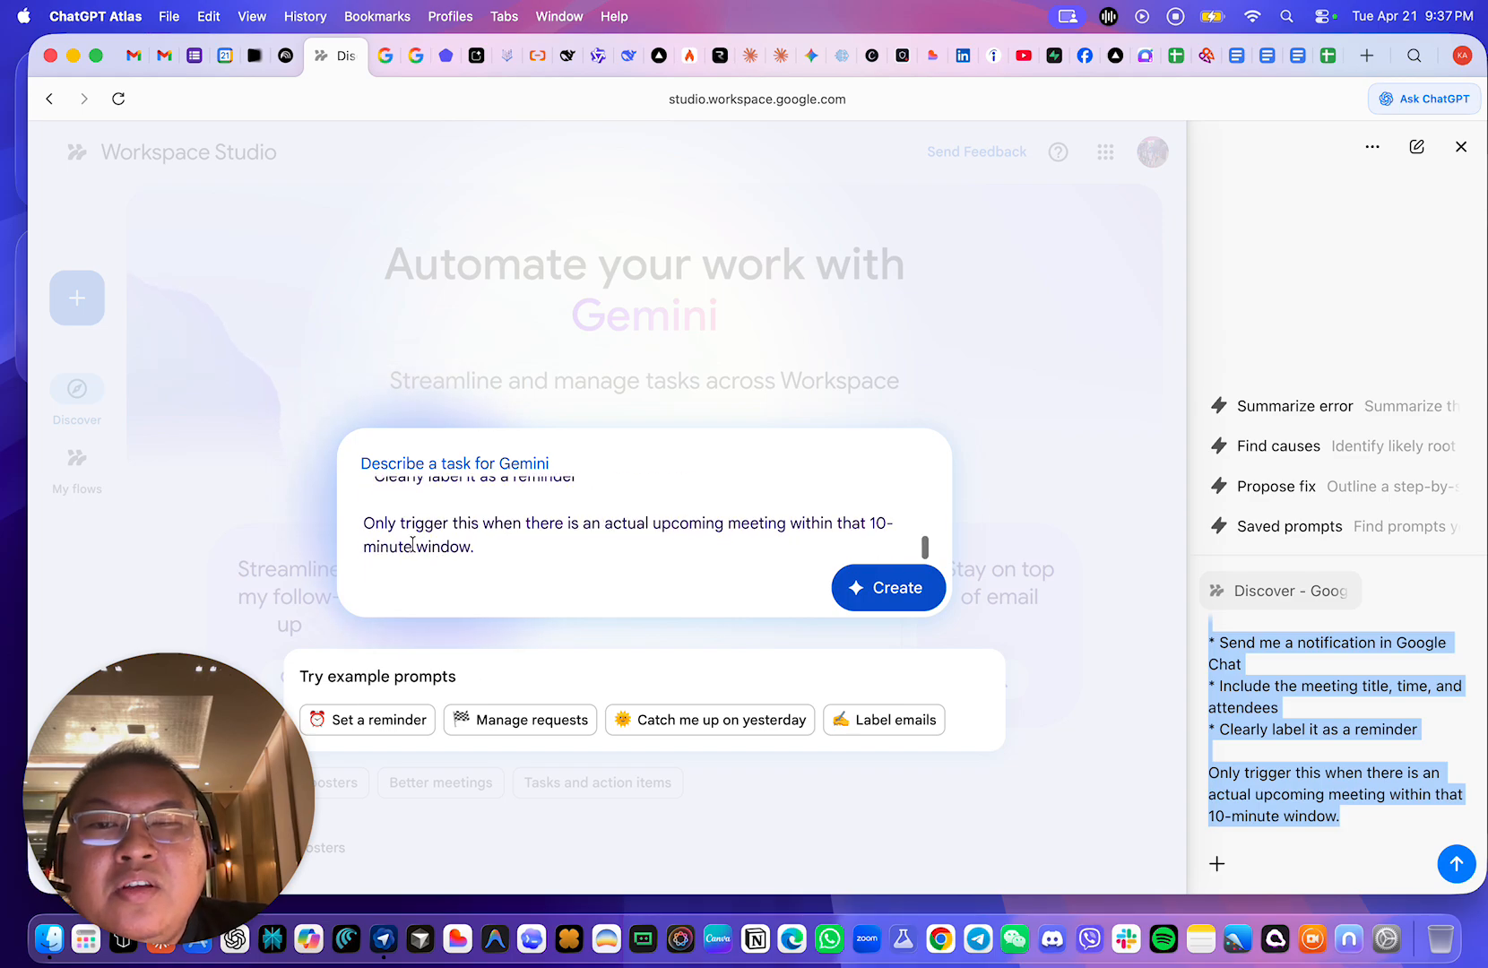
scroll(558, 537, down, 1)
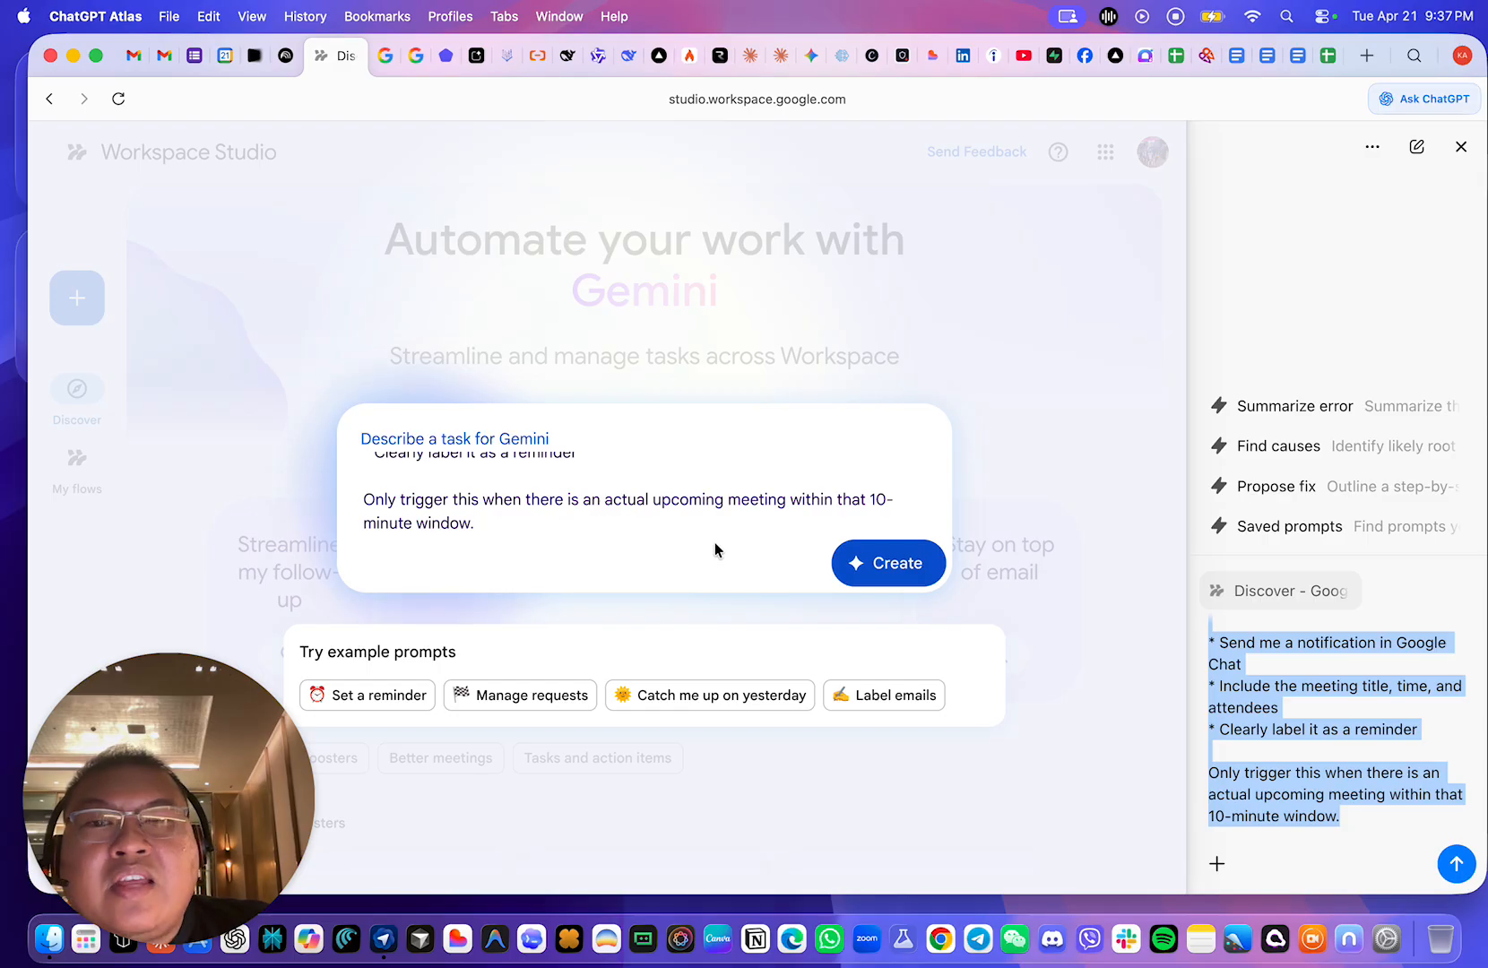
click(896, 567)
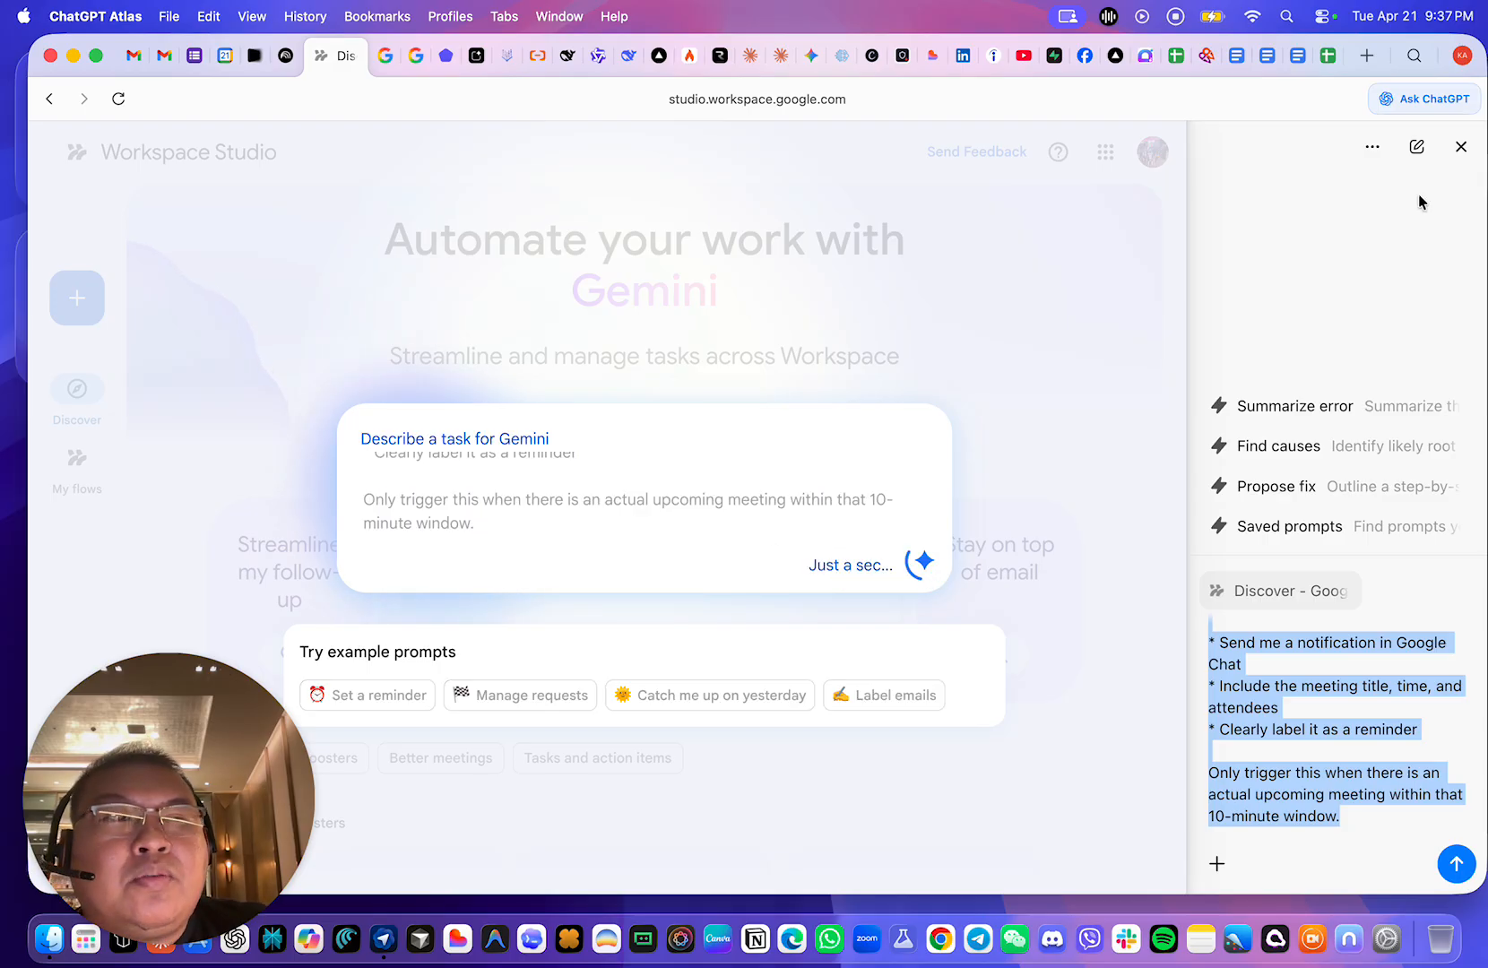
click(1394, 97)
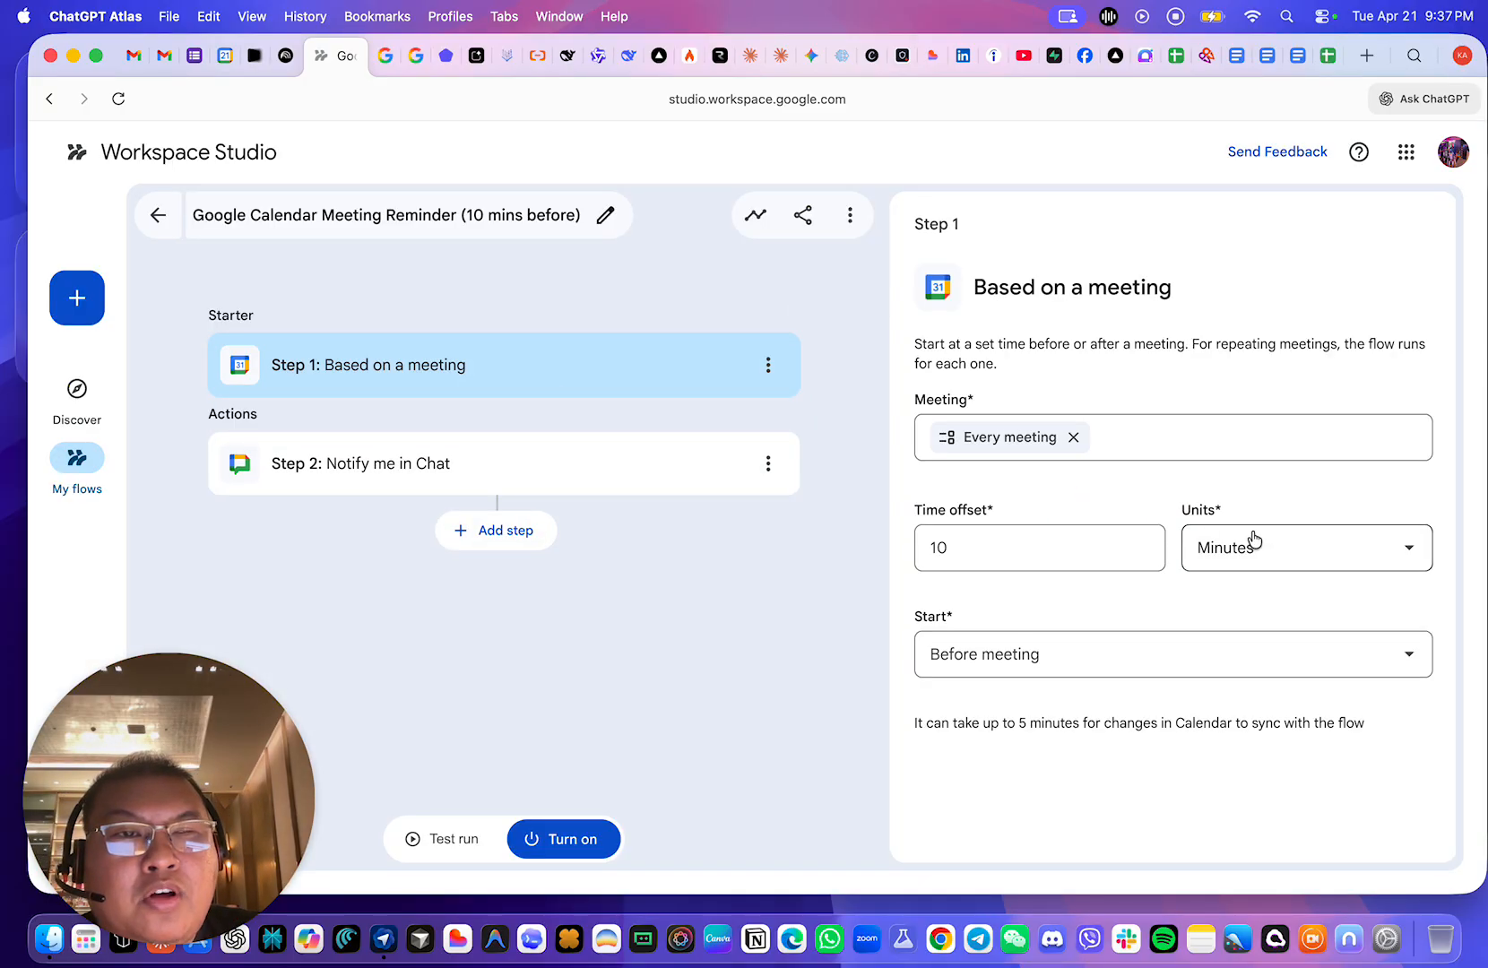
- Review the starter's meeting, time offset and unit options without changing them, and open the Notify me in Chat action's message
click(1172, 444)
click(1157, 497)
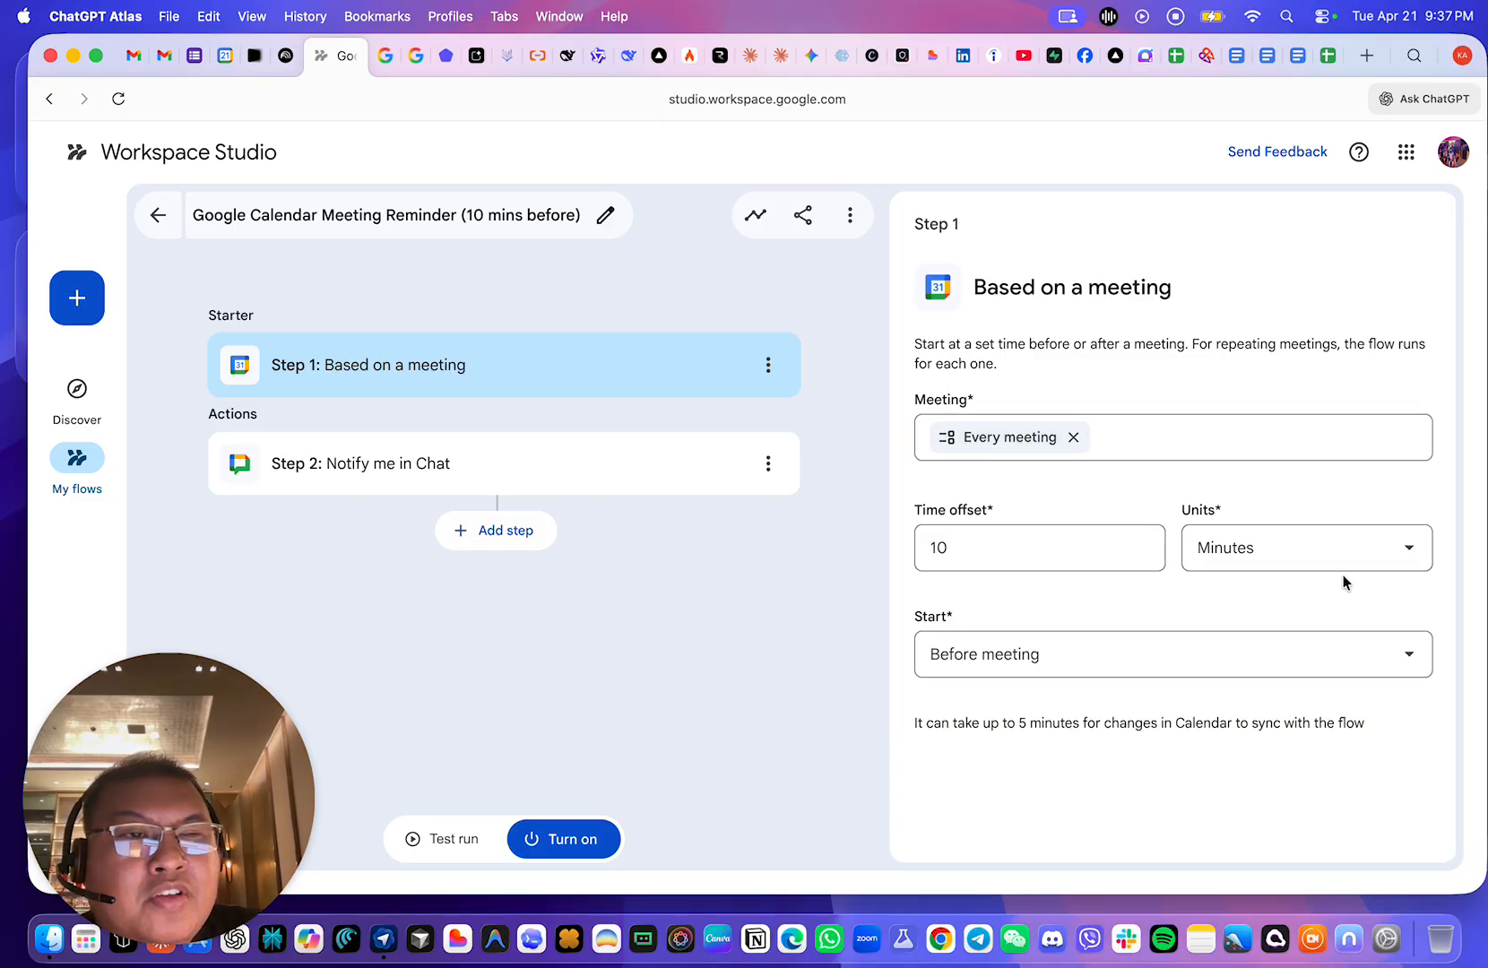
click(1336, 563)
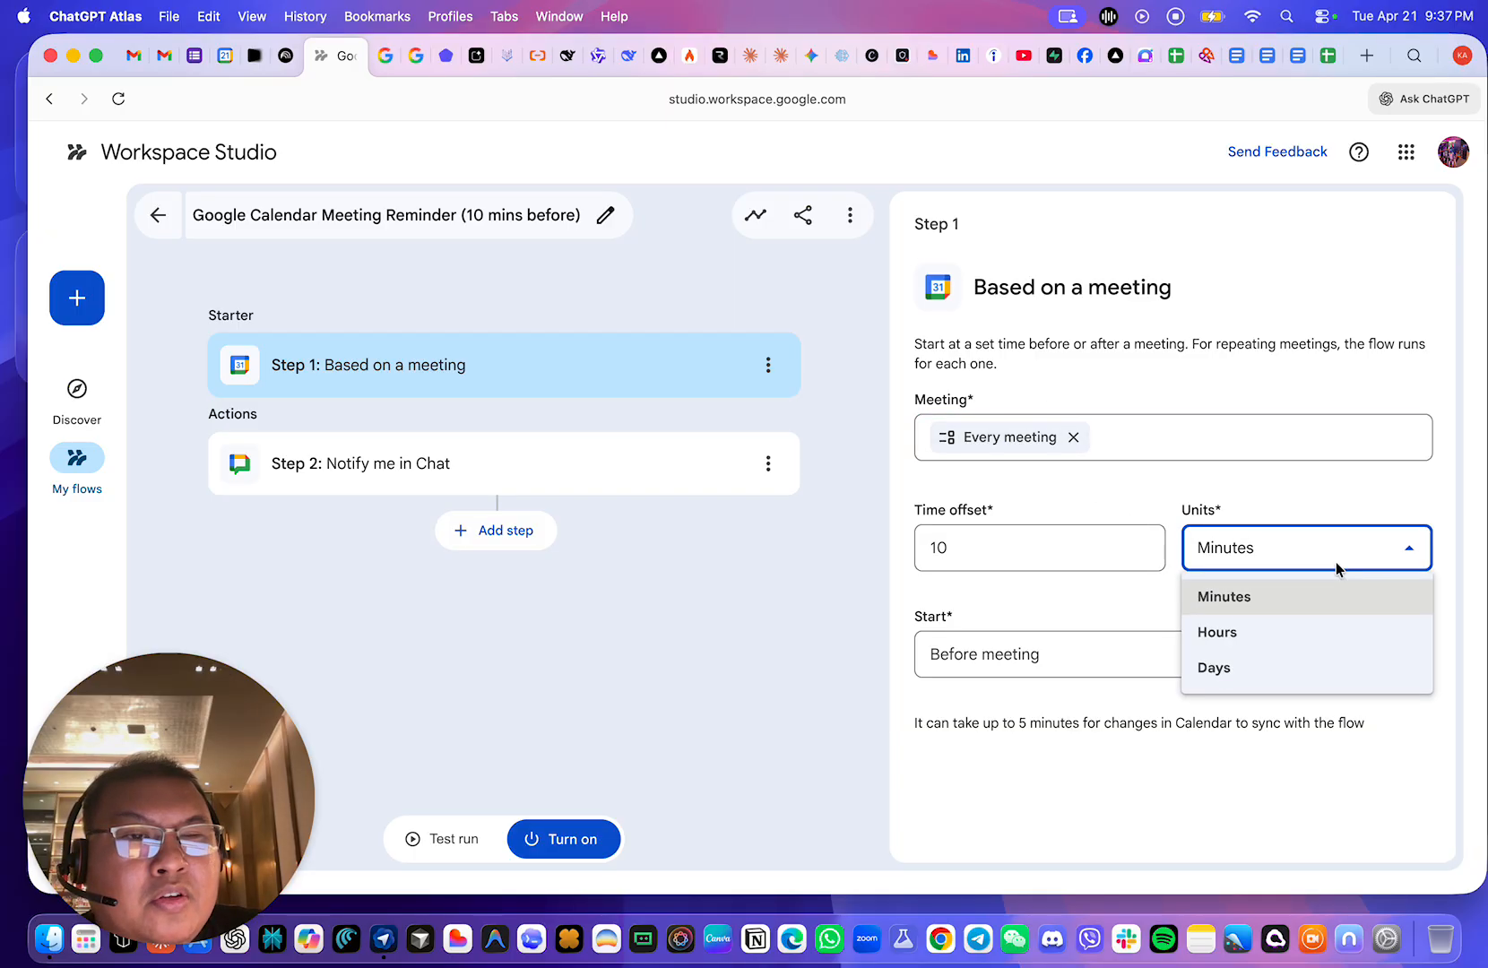
click(1103, 606)
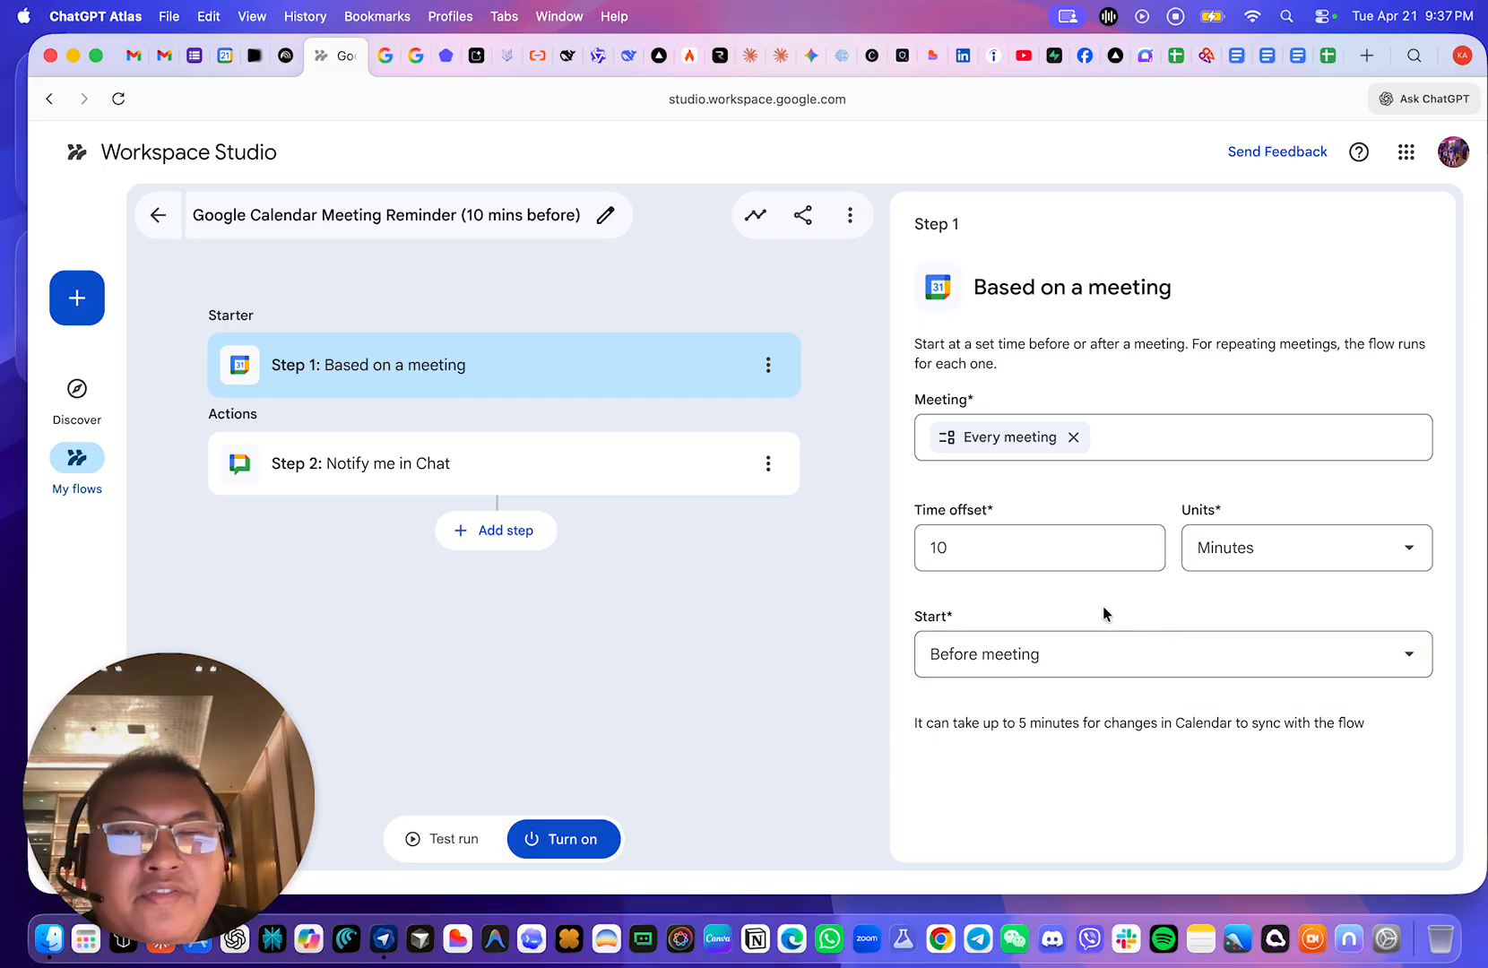
click(599, 462)
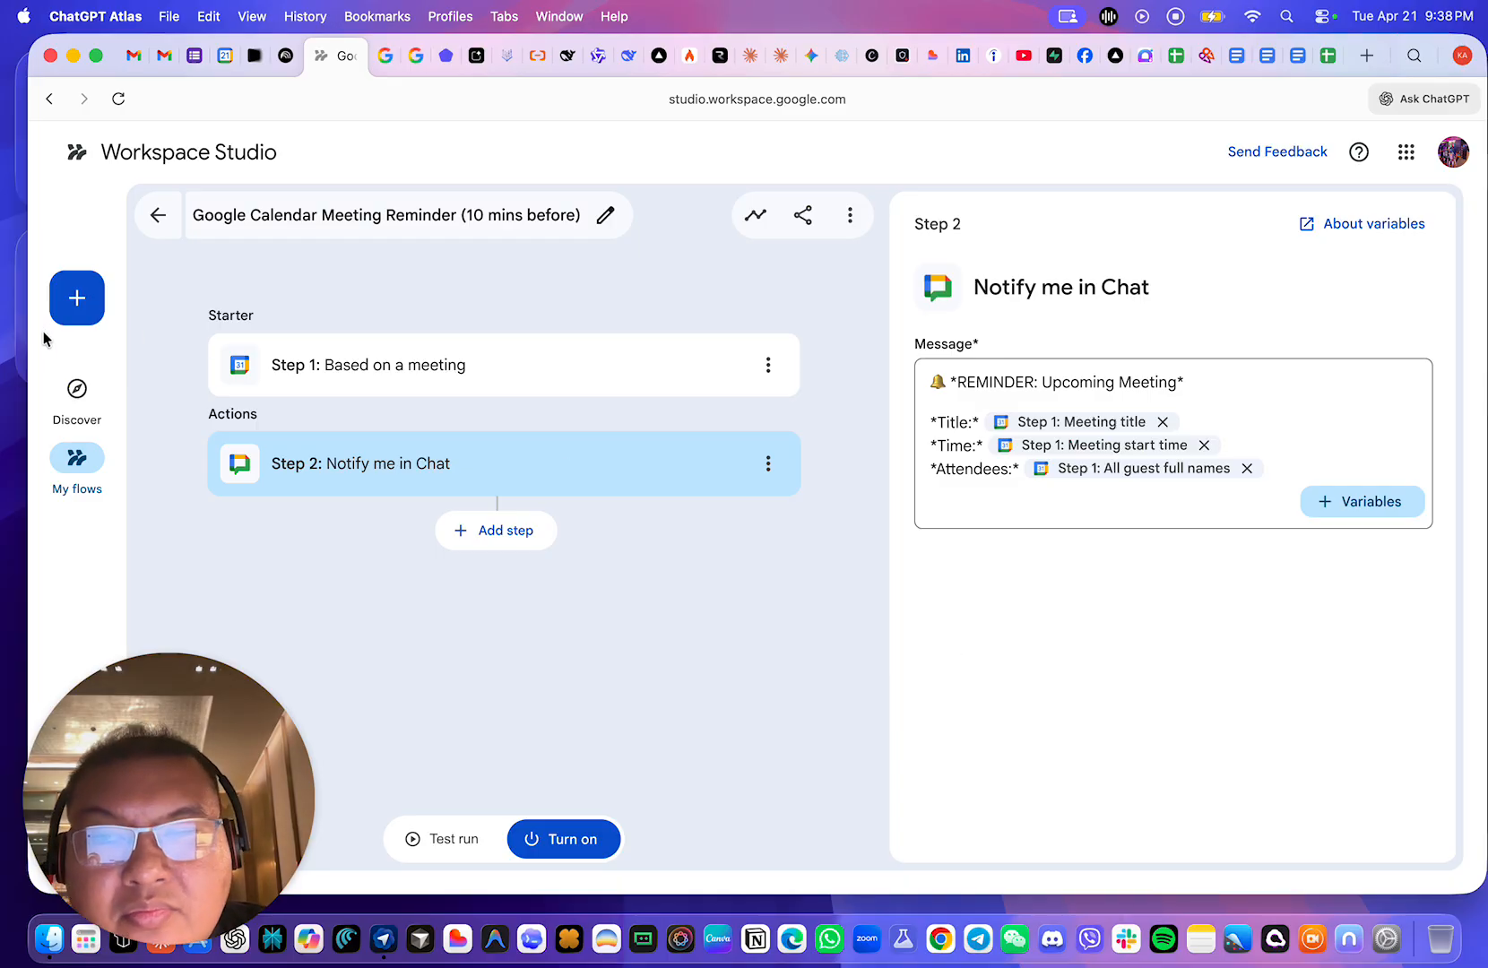
- Go back to the Discover page and look through its flow templates down to the Help and Enhance Studio links
click(73, 395)
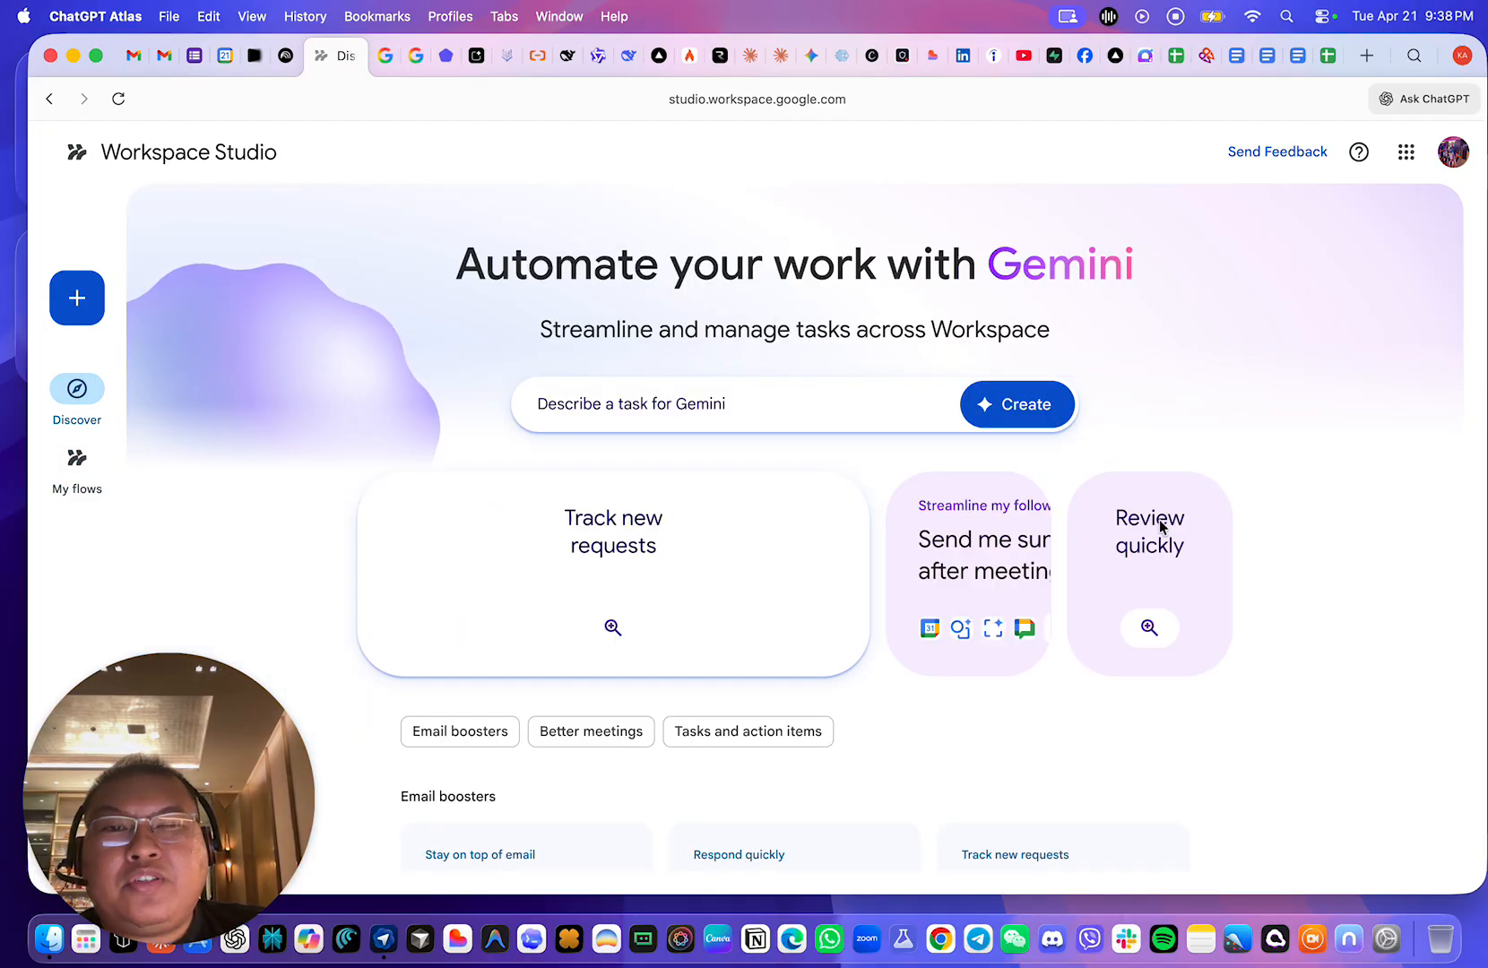
scroll(921, 587, down, 2)
scroll(921, 587, down, 15)
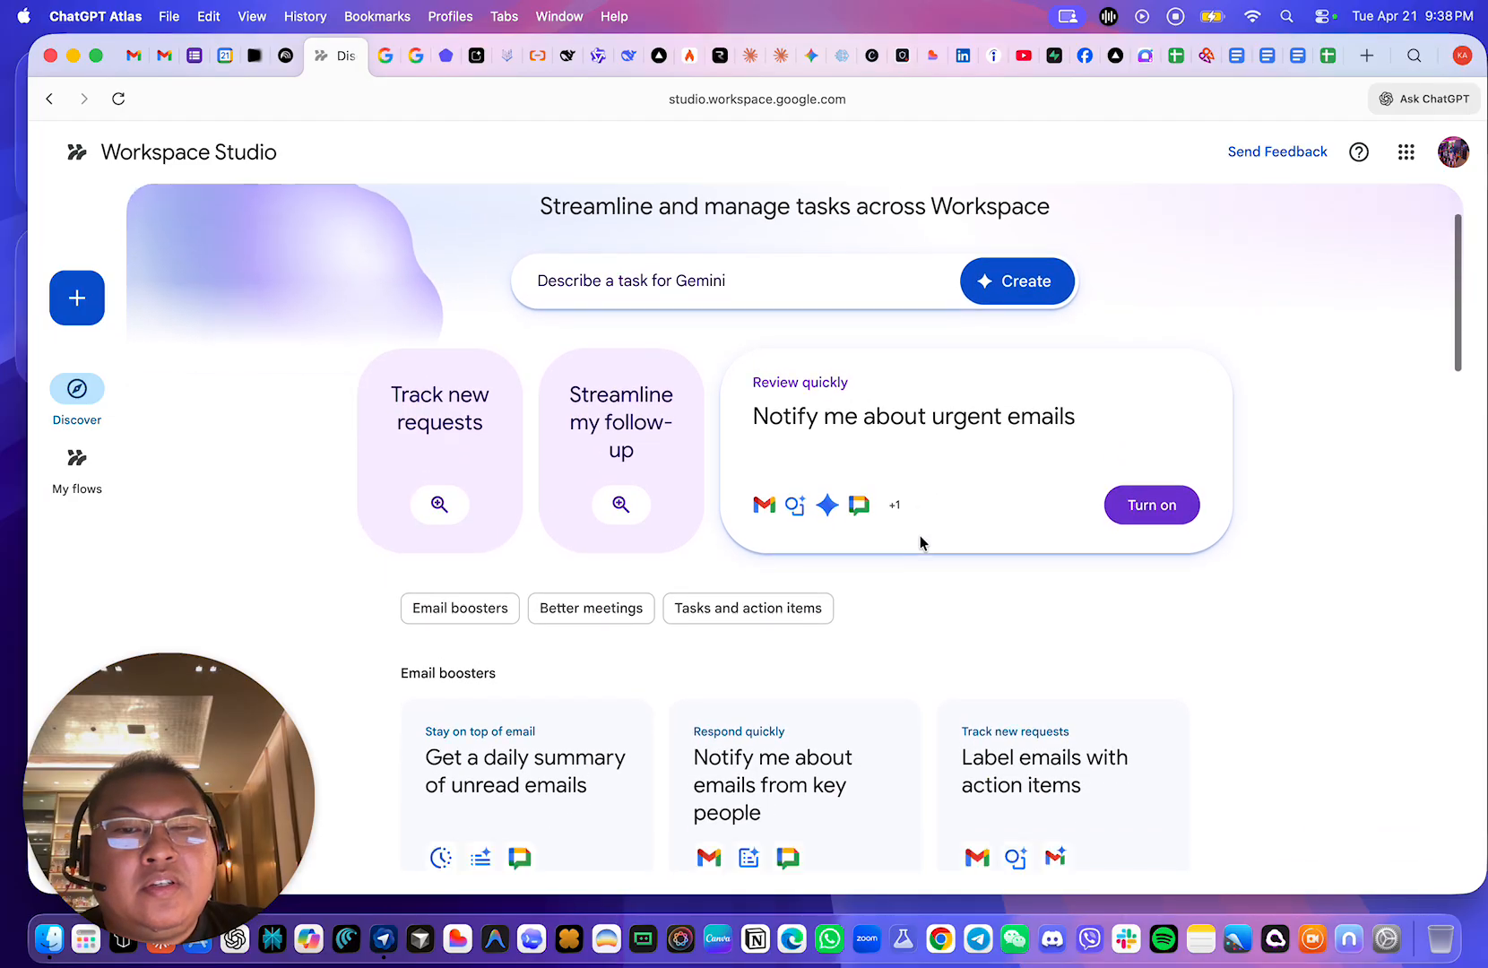
scroll(918, 475, down, 3)
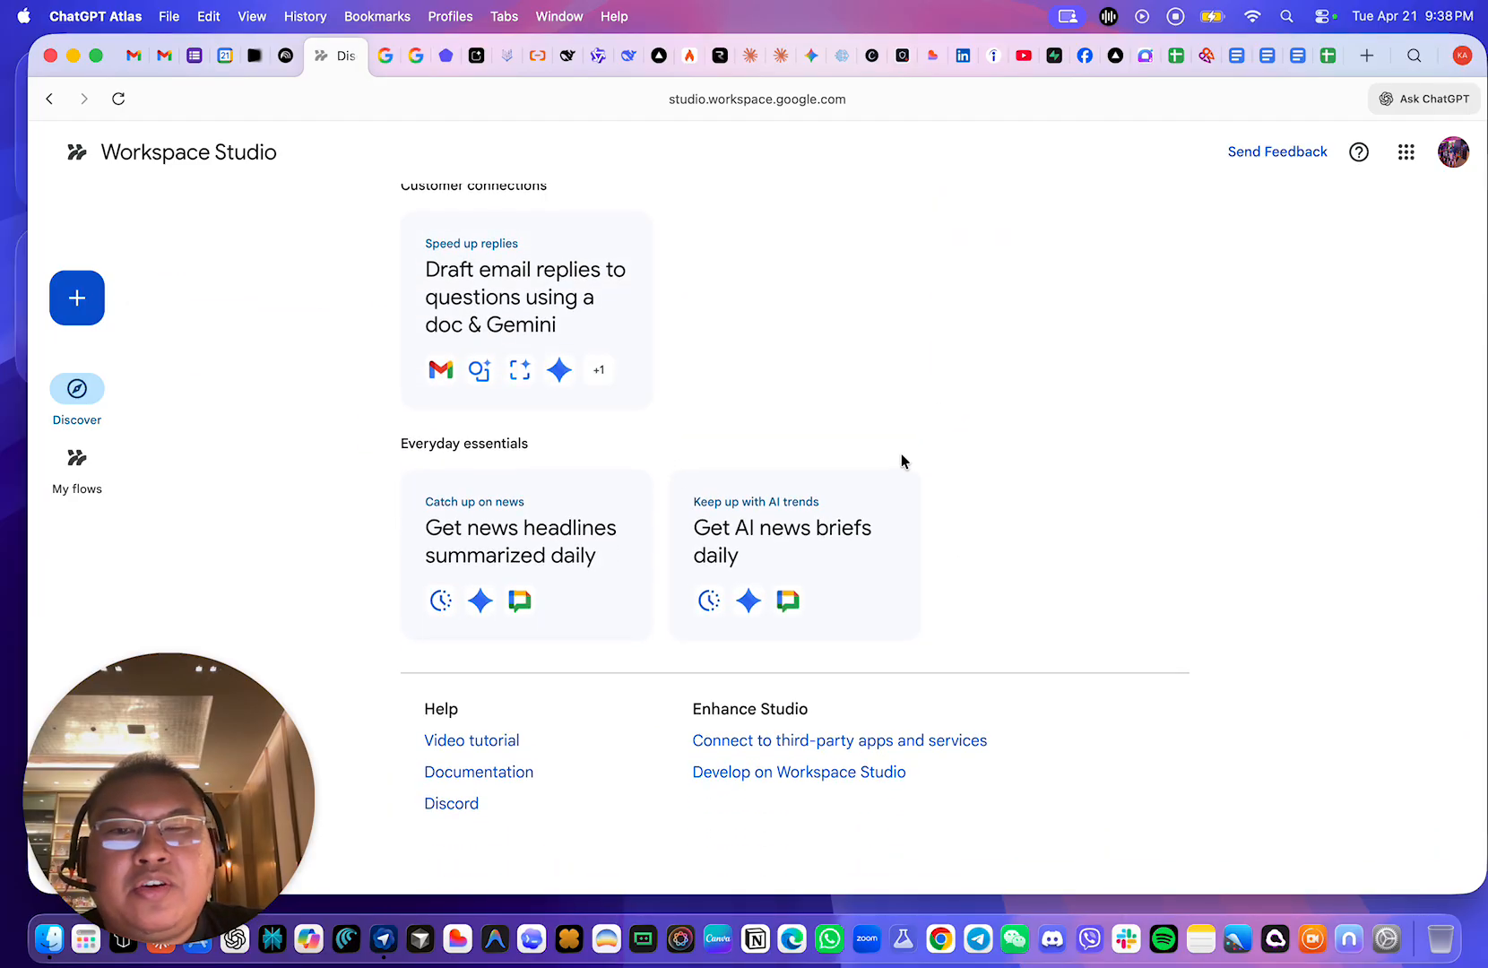
scroll(901, 458, up, 12)
scroll(907, 462, down, 4)
scroll(907, 463, down, 7)
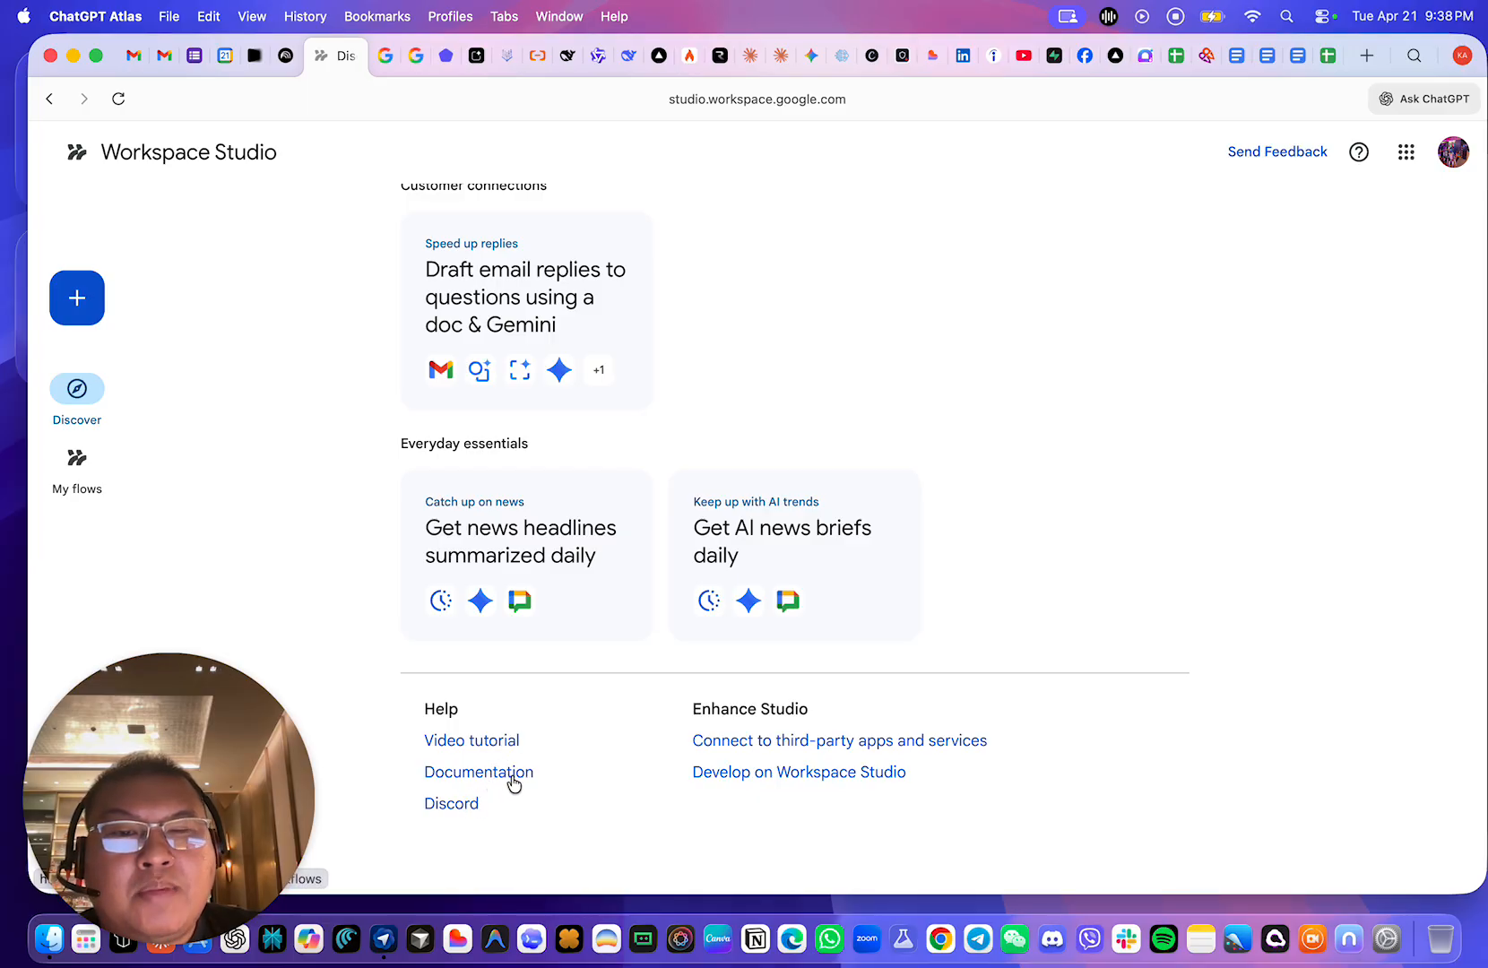
- Open the help article on connecting to third-party apps and services and skim it through the integration troubleshooting section
click(881, 745)
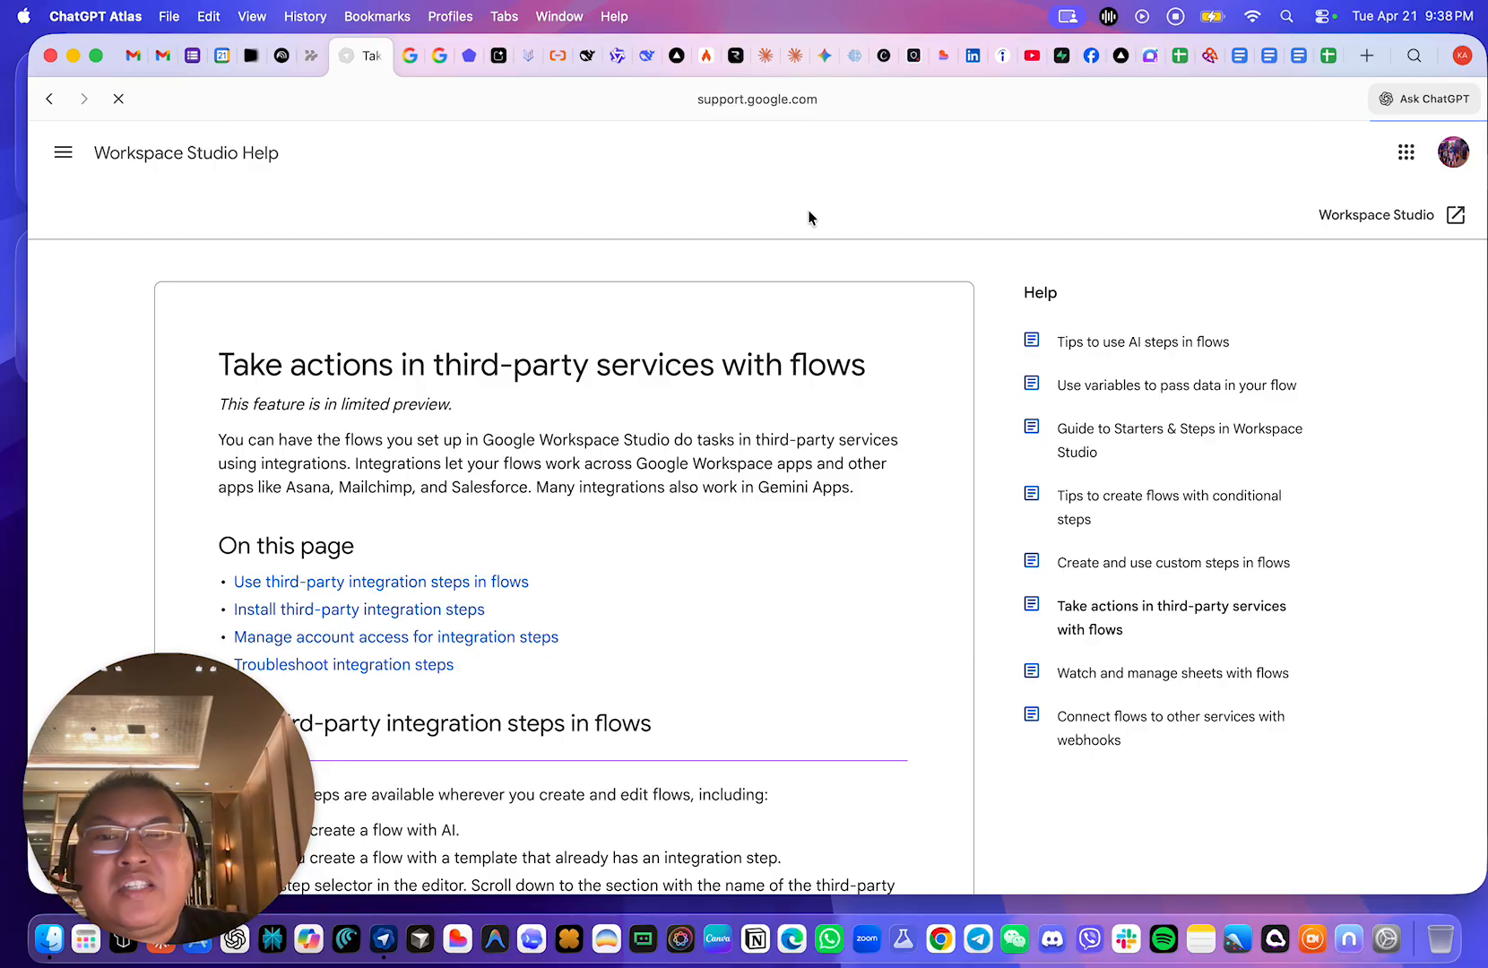
scroll(833, 407, down, 2)
scroll(833, 408, down, 7)
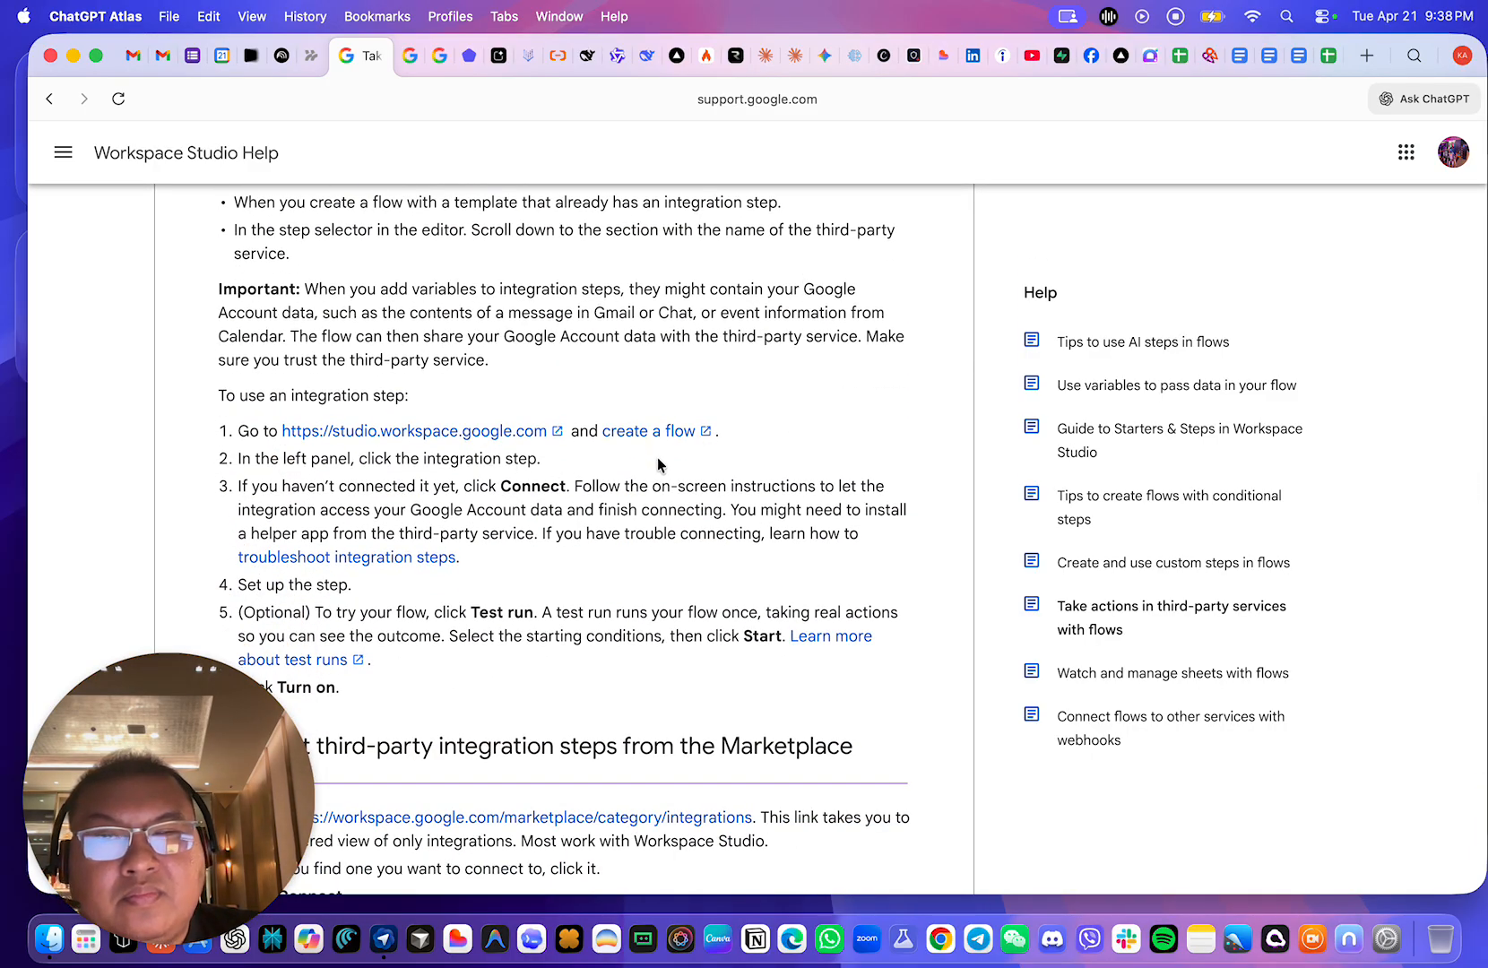
scroll(604, 562, down, 1)
scroll(603, 562, down, 9)
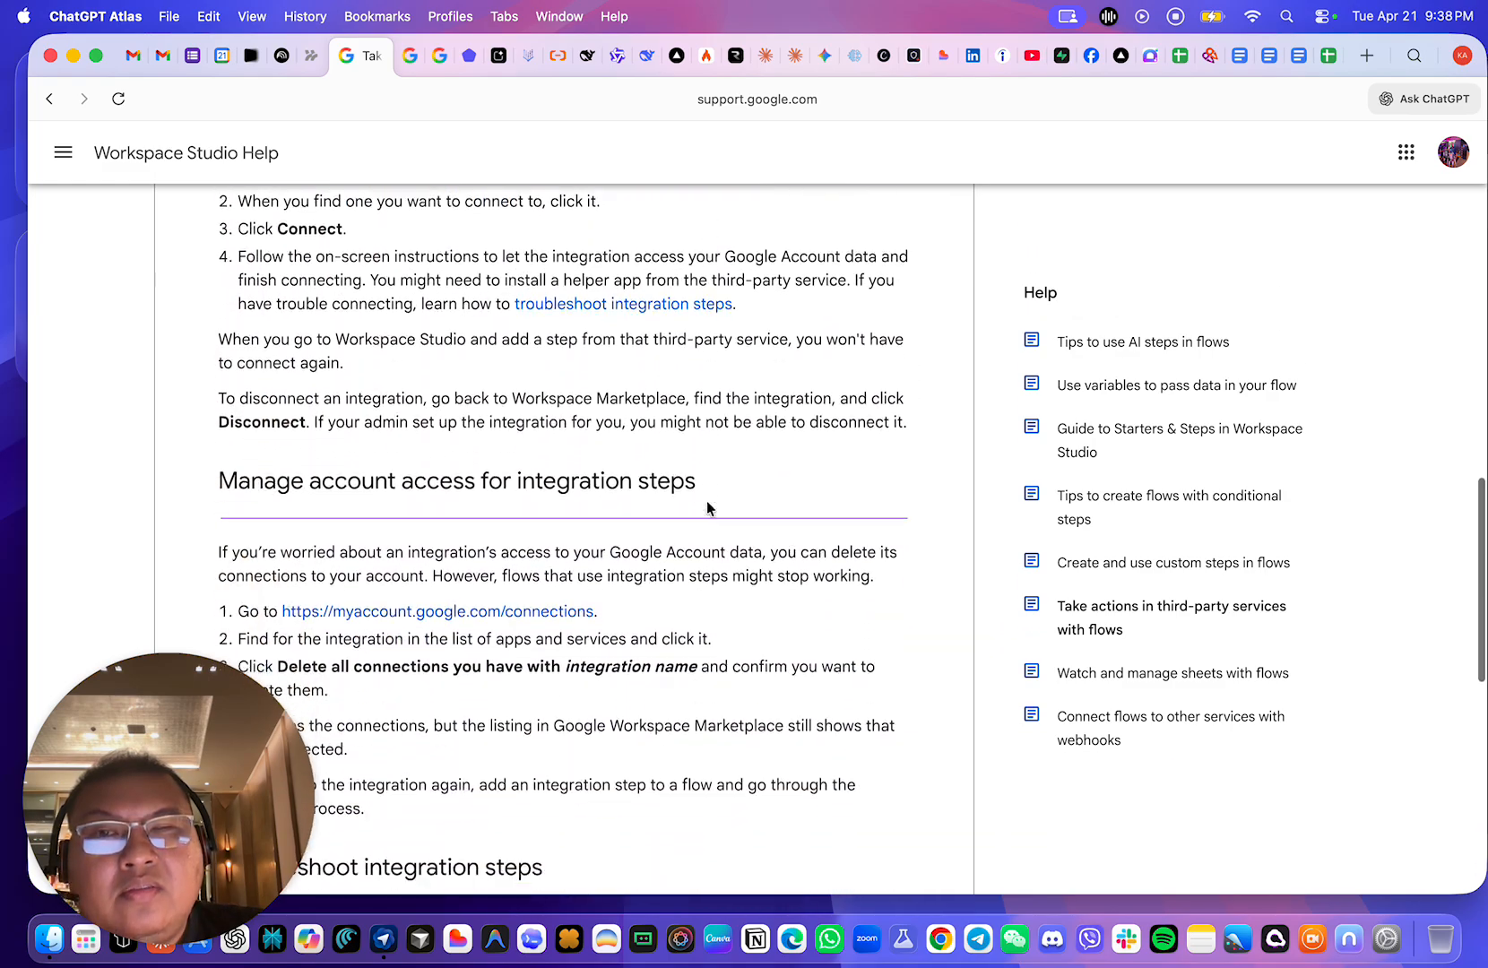
scroll(731, 507, down, 1)
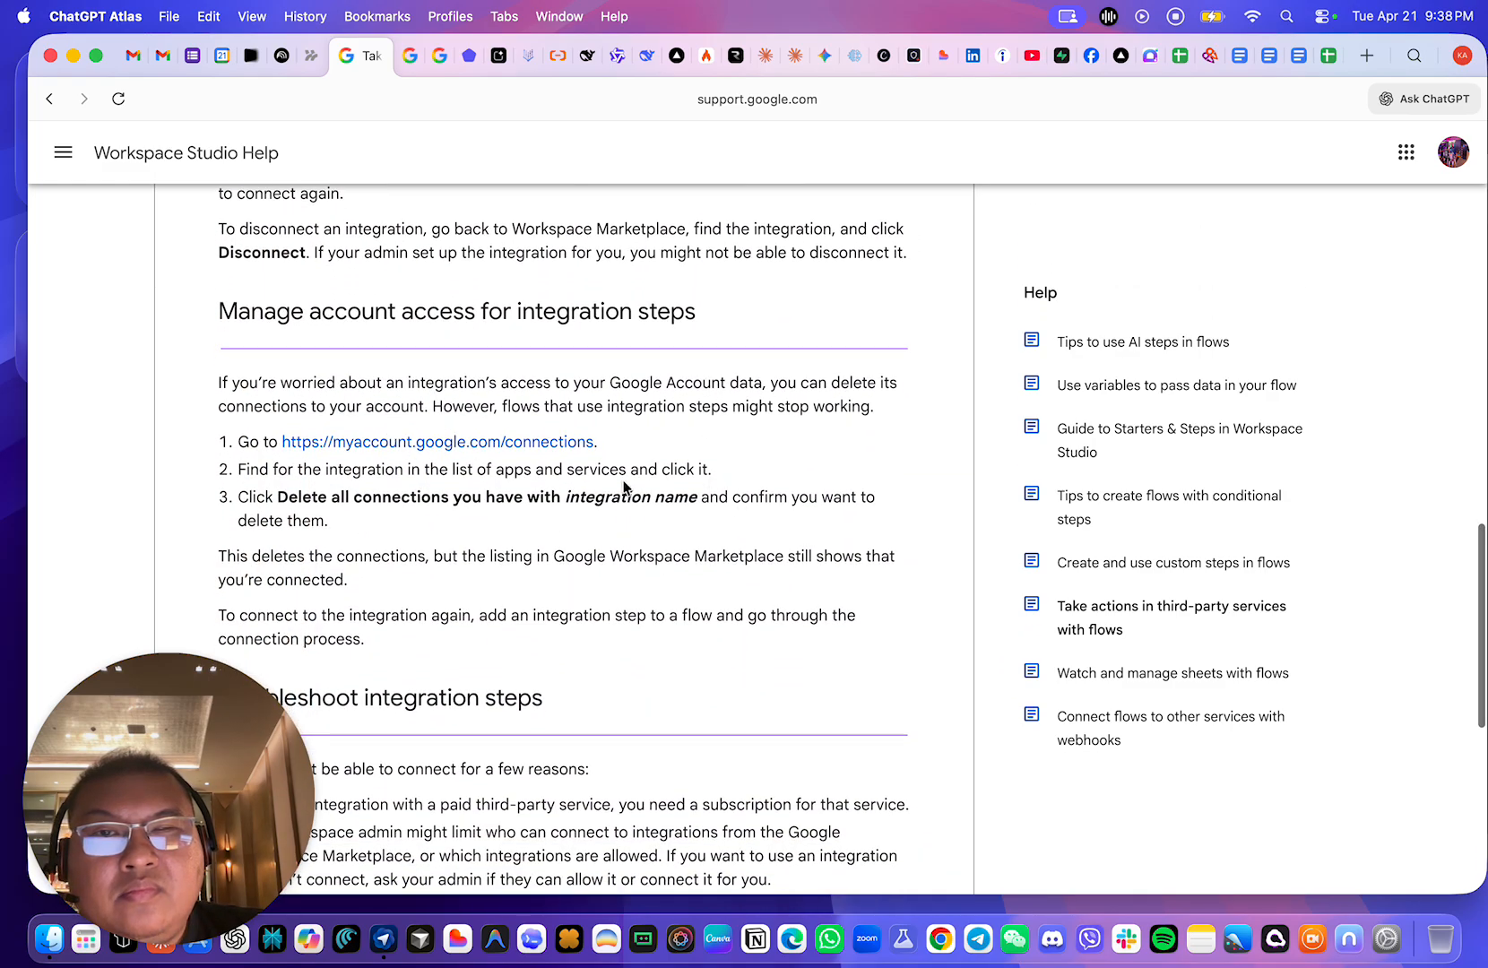
scroll(681, 457, down, 4)
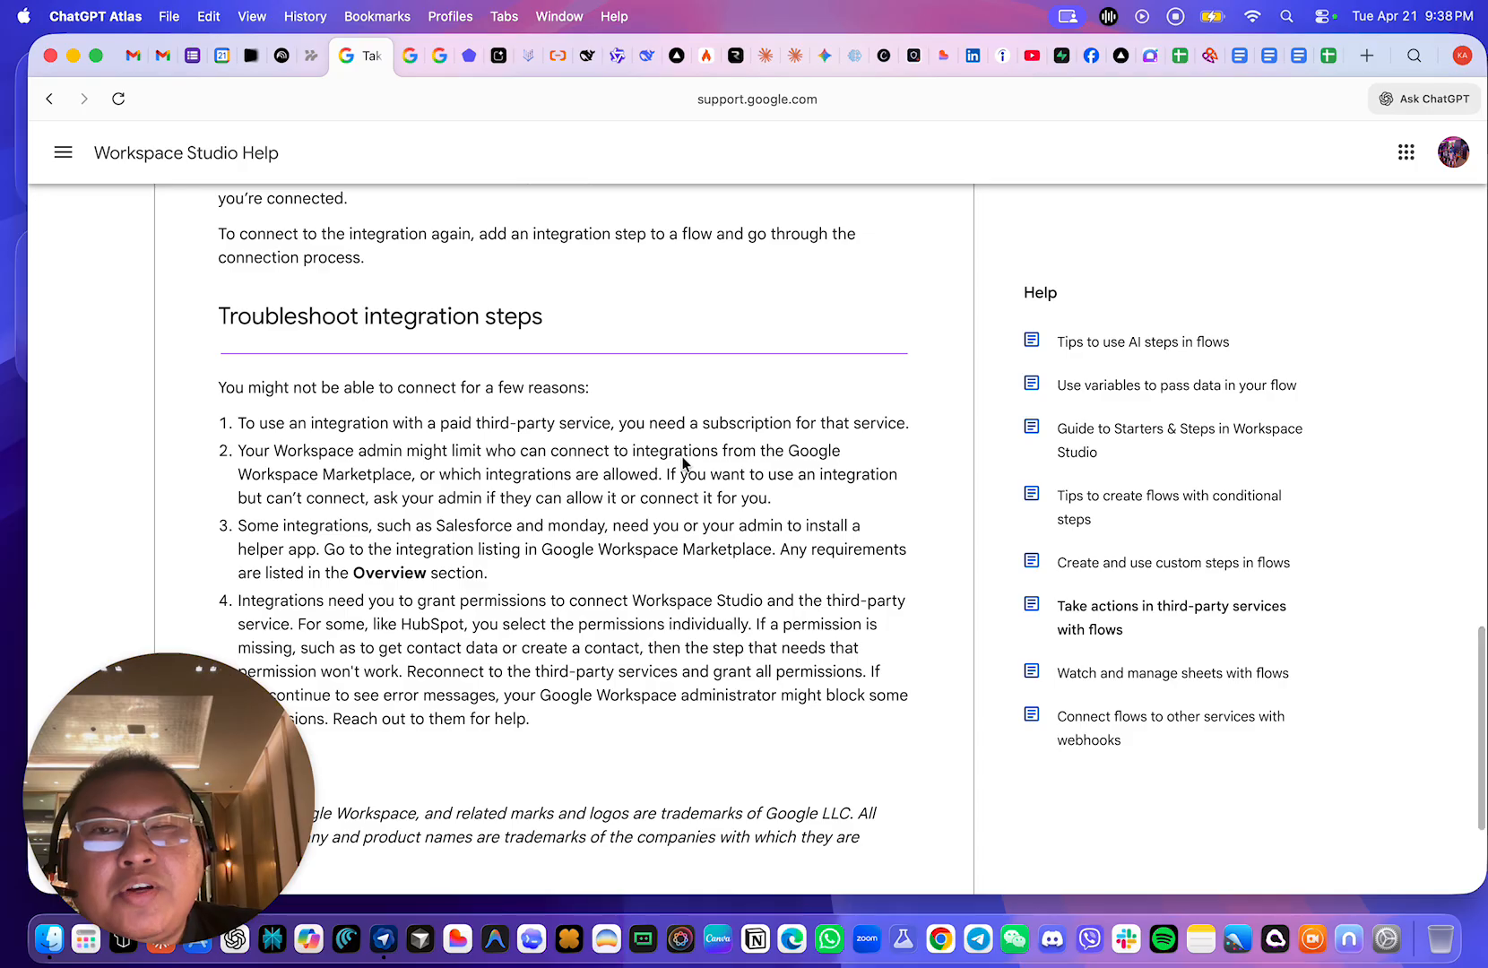
scroll(681, 462, up, 15)
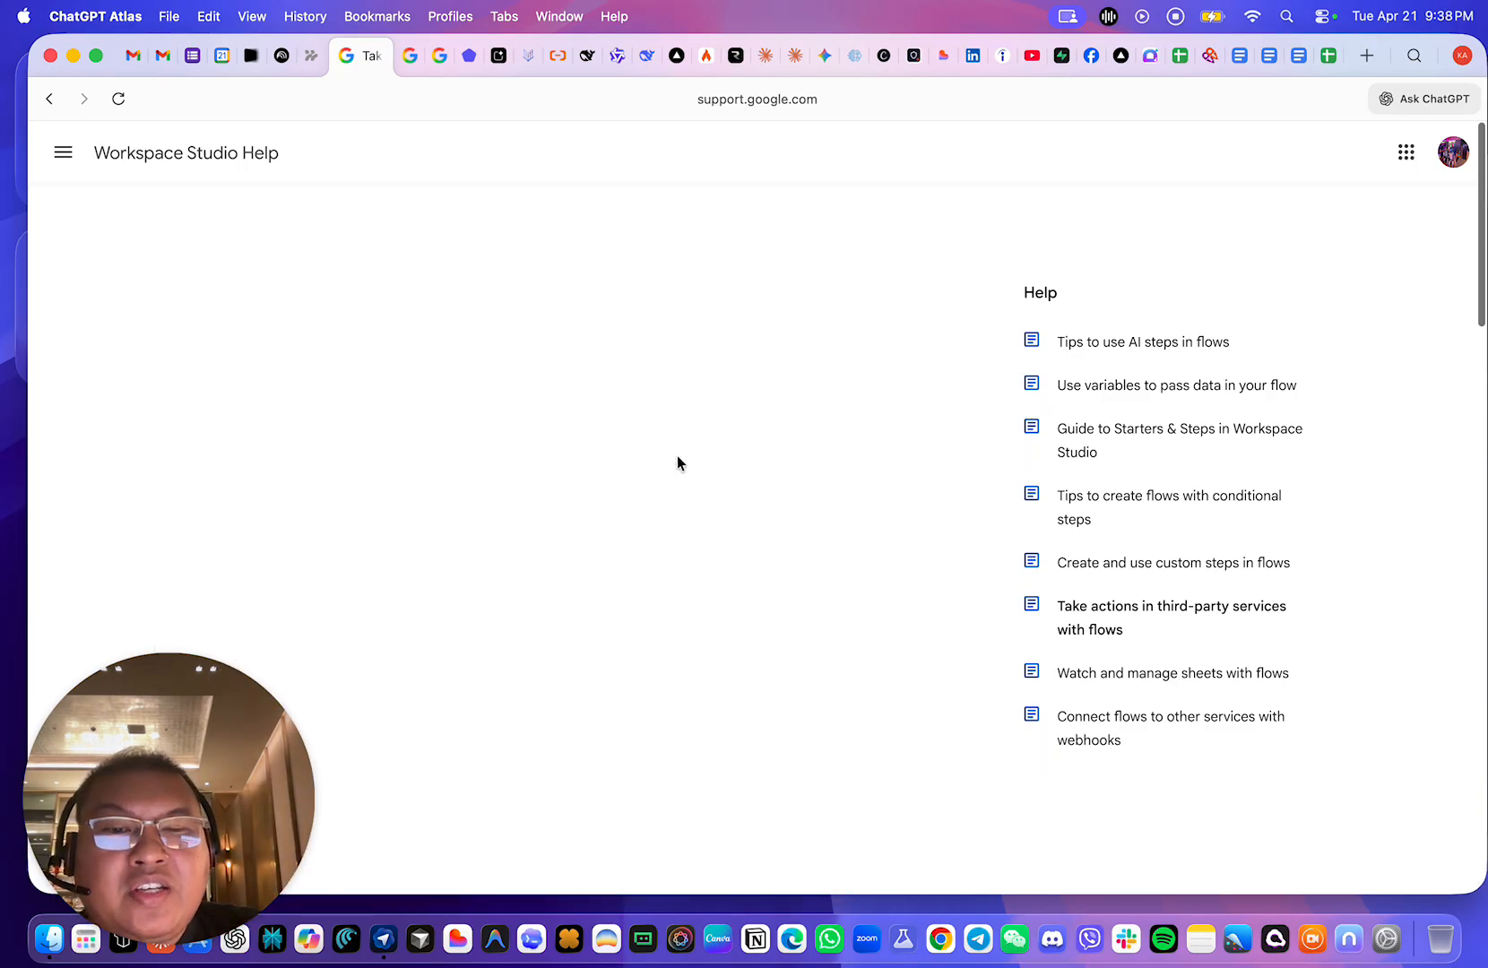
- Look over the open Workspace Studio help articles, including the one on variables, and return to the top of the Discover page
click(312, 57)
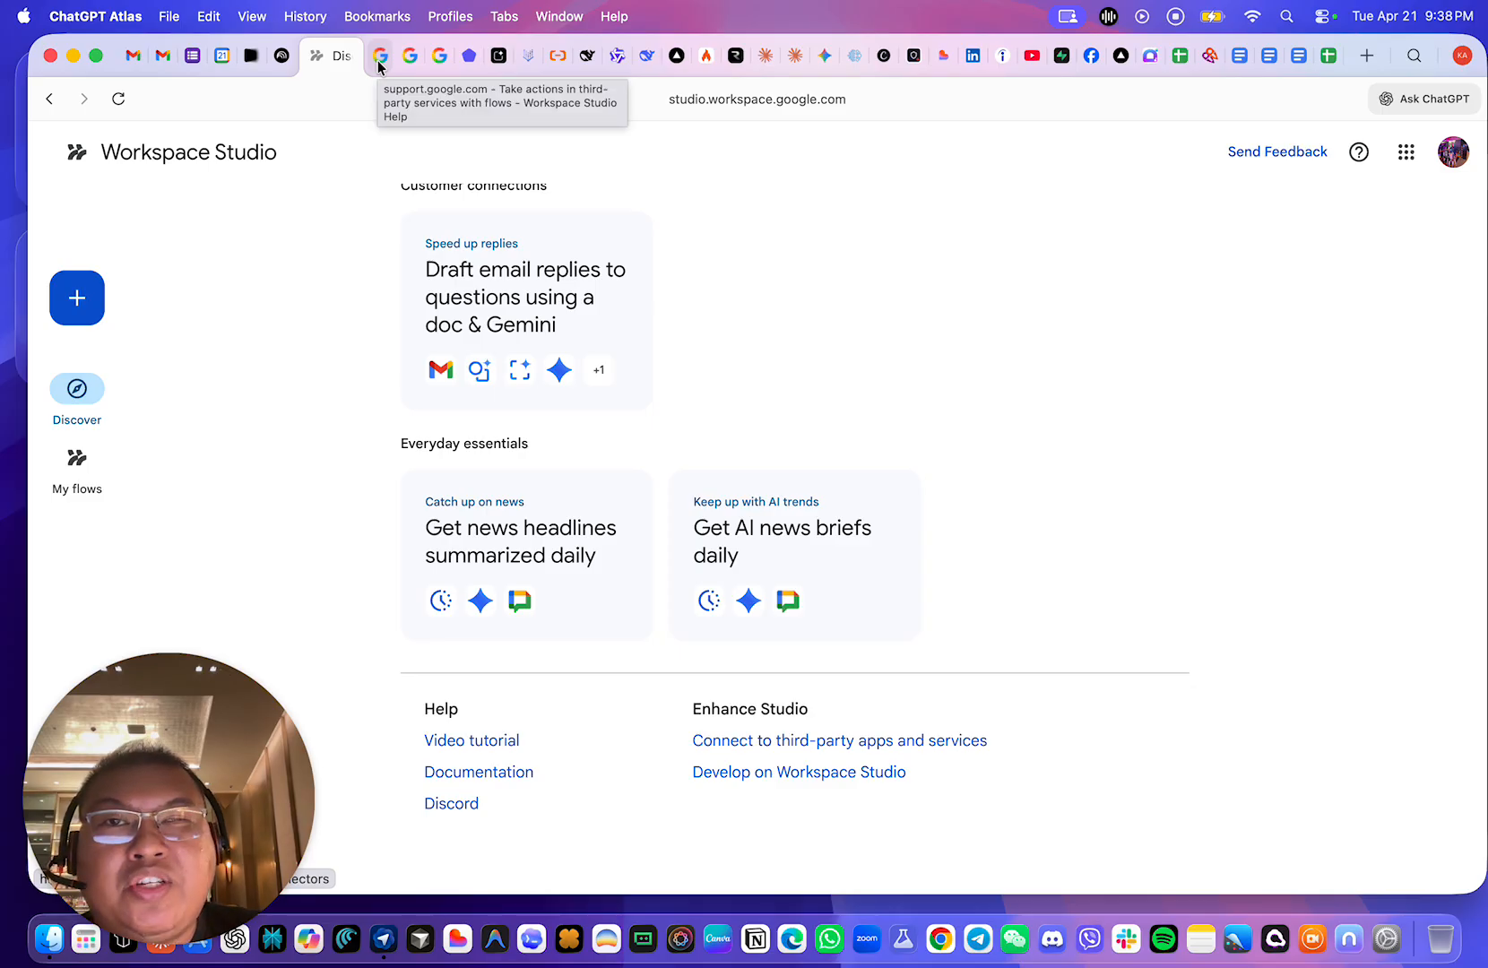
click(381, 57)
click(406, 57)
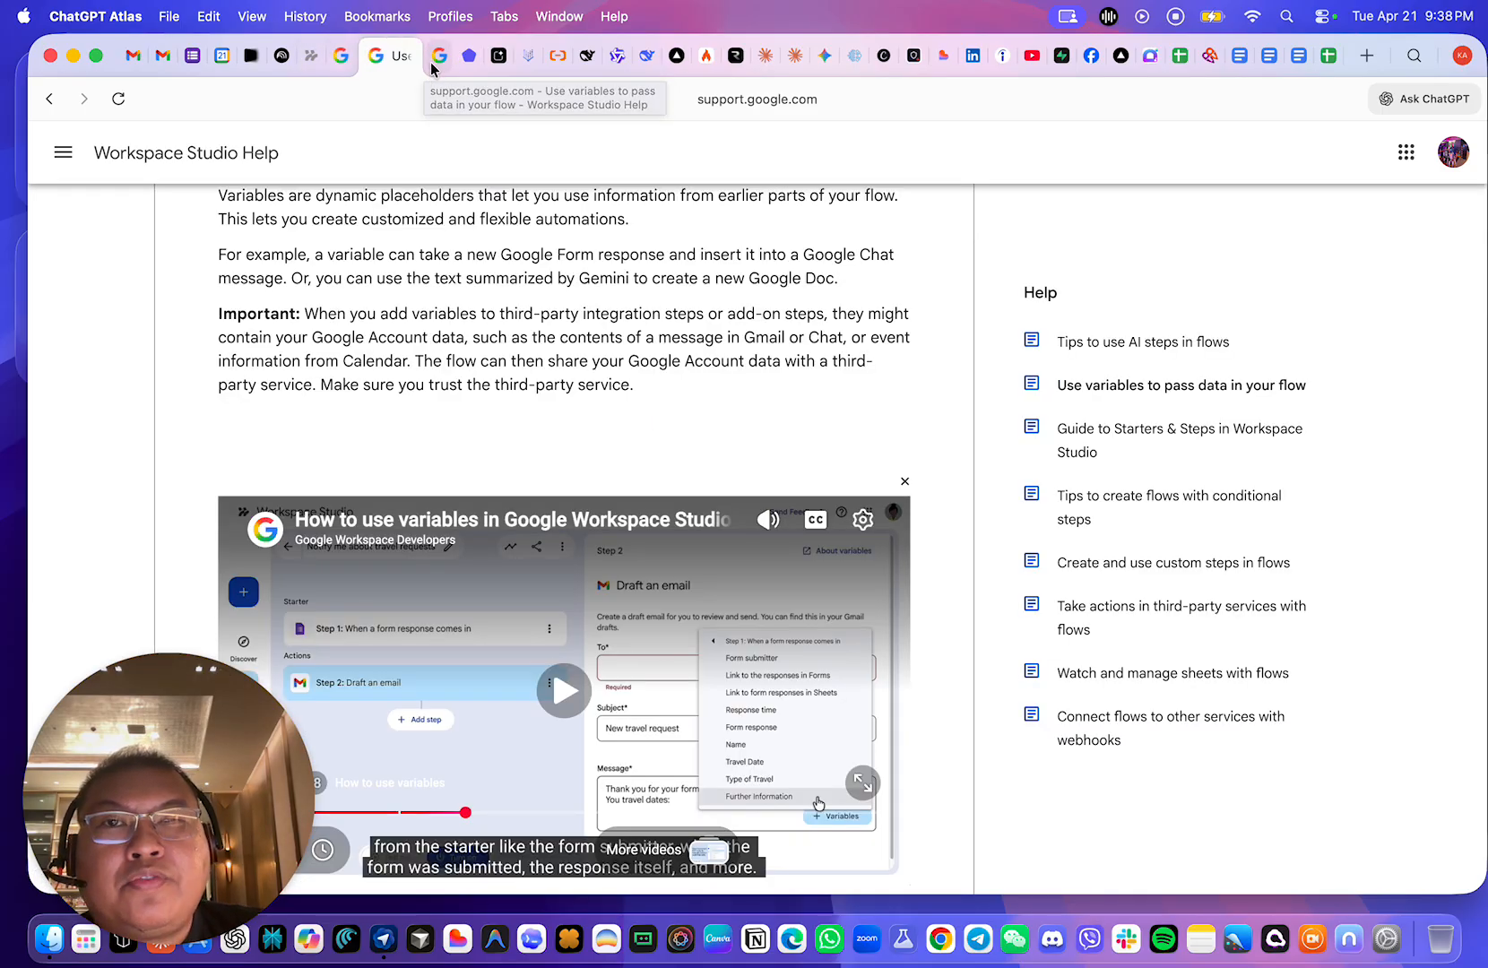
click(435, 62)
click(341, 62)
click(310, 63)
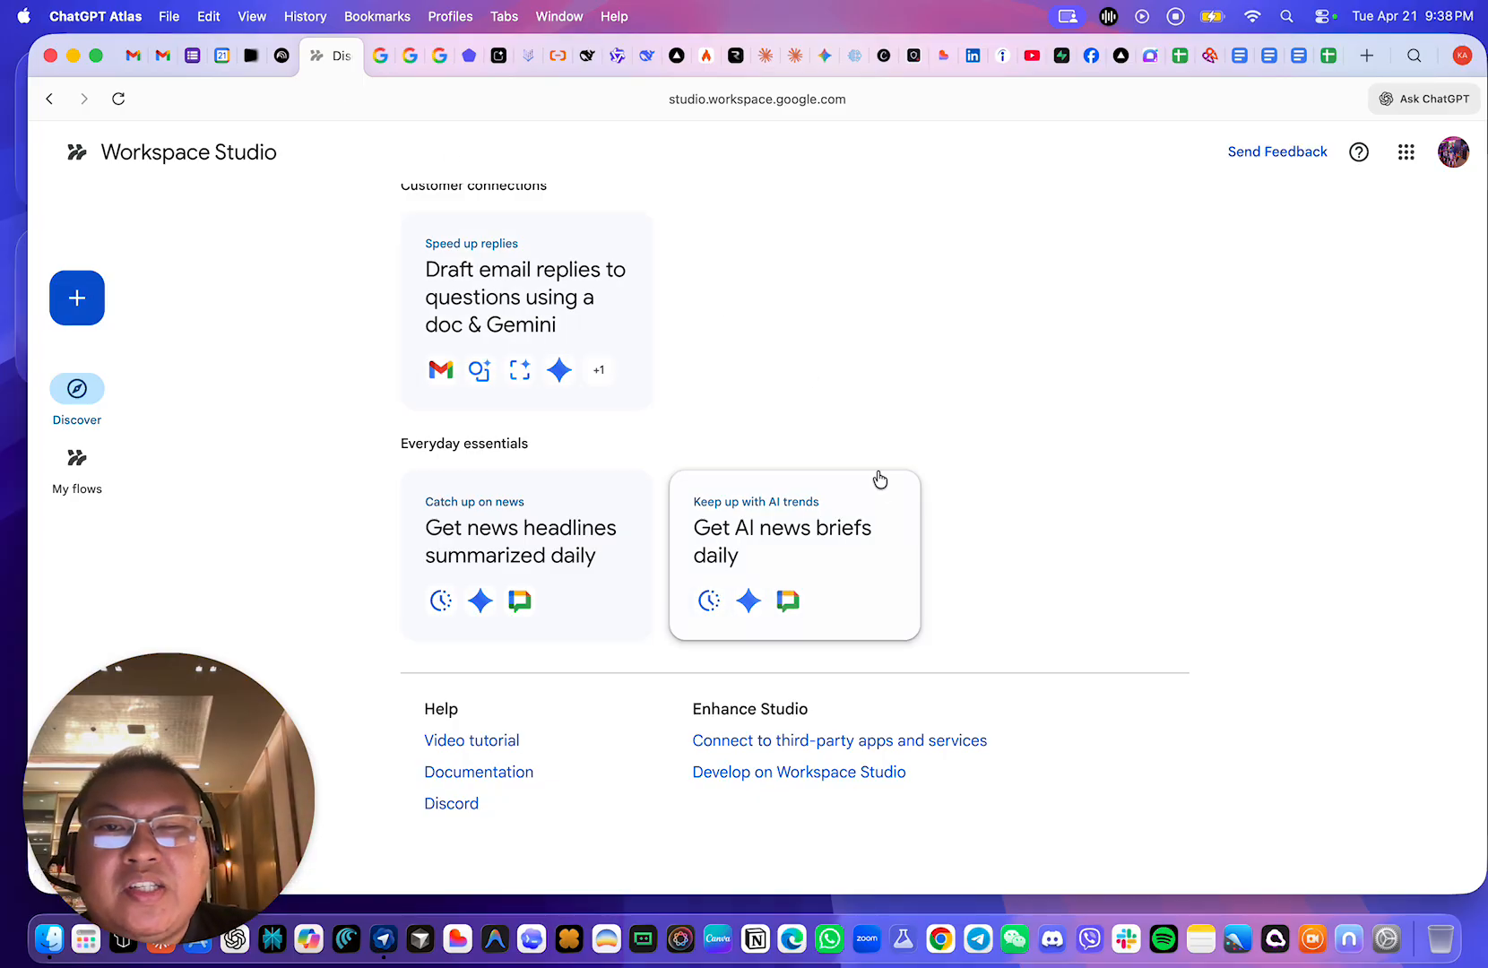
scroll(913, 408, up, 15)
scroll(921, 413, up, 2)
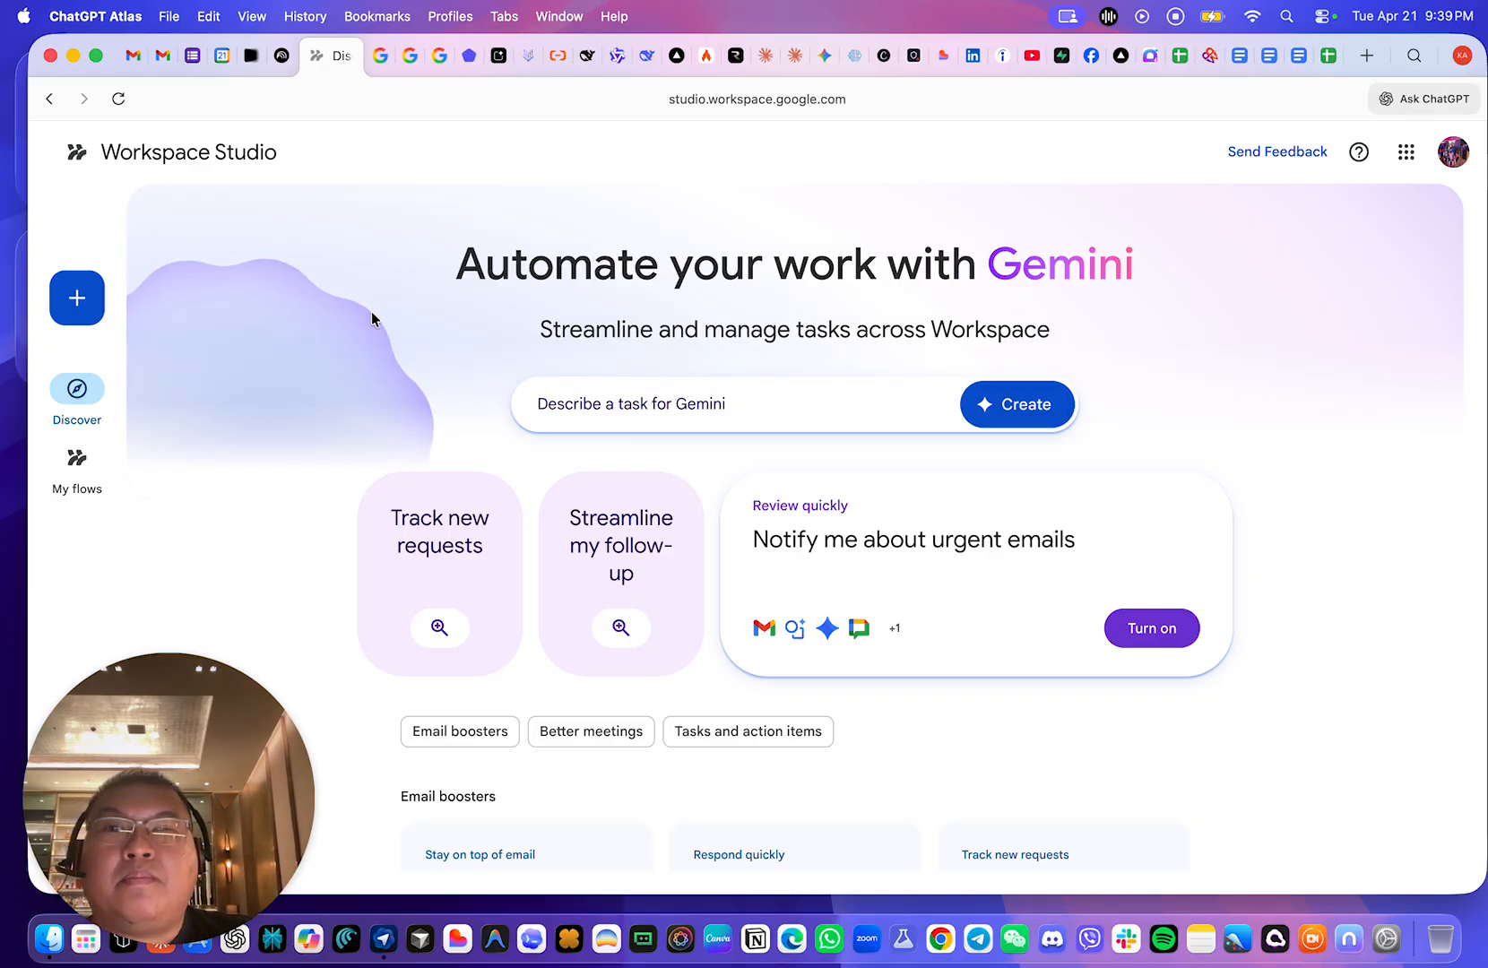
- Open the "AI Talent Acquisition Agent: AI-Powered Virtual Assistant" flow from My flows and look through its steps and conditional branches
click(79, 461)
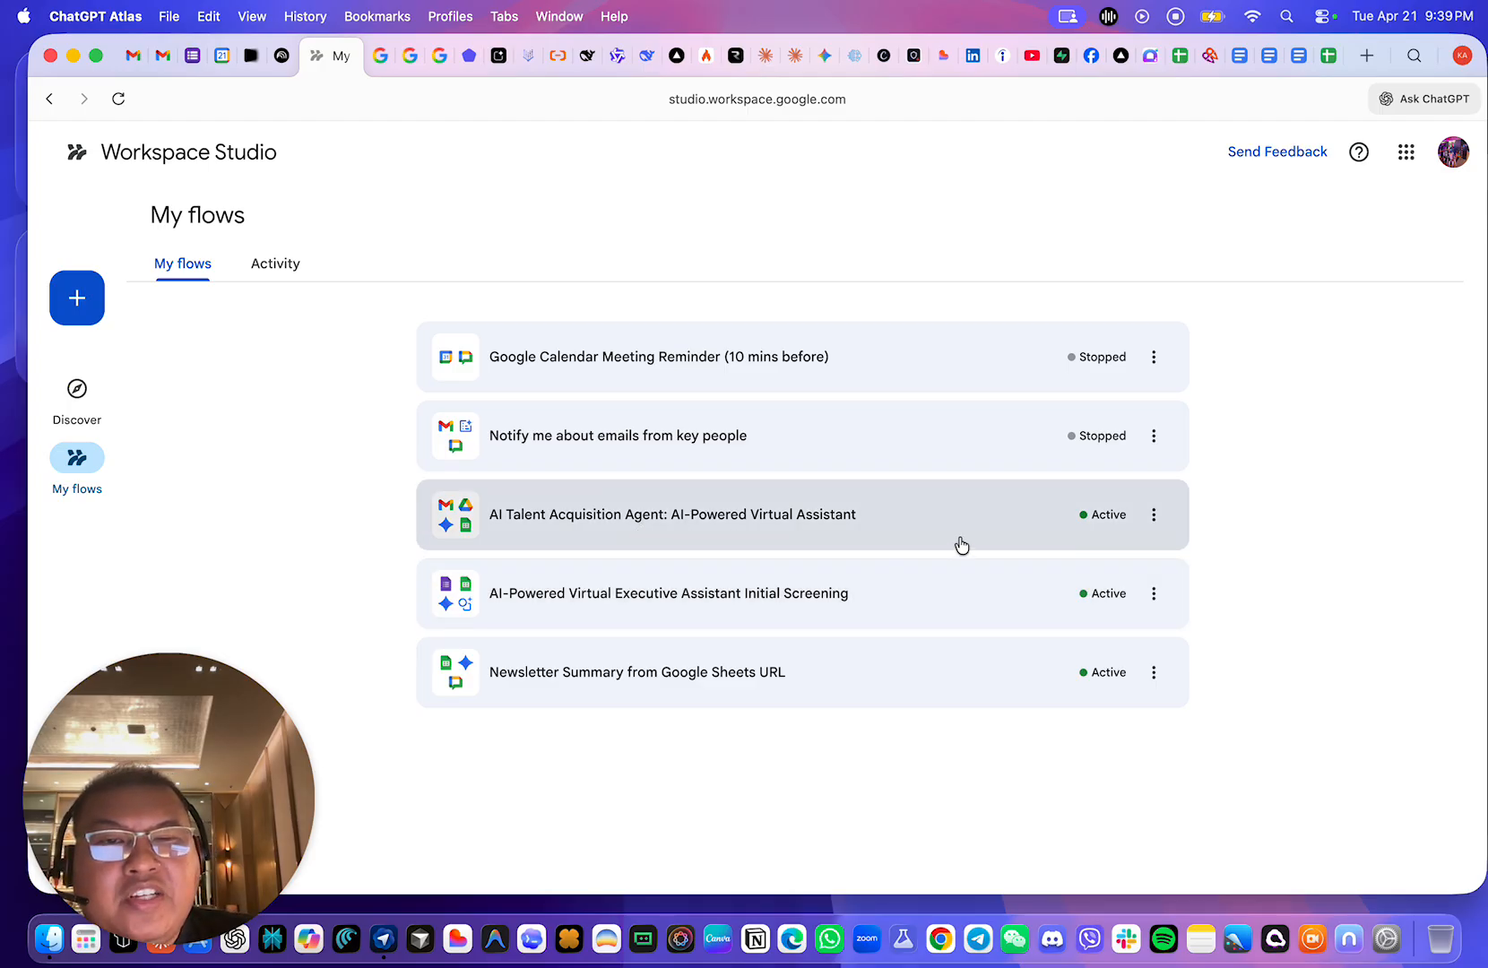
click(809, 513)
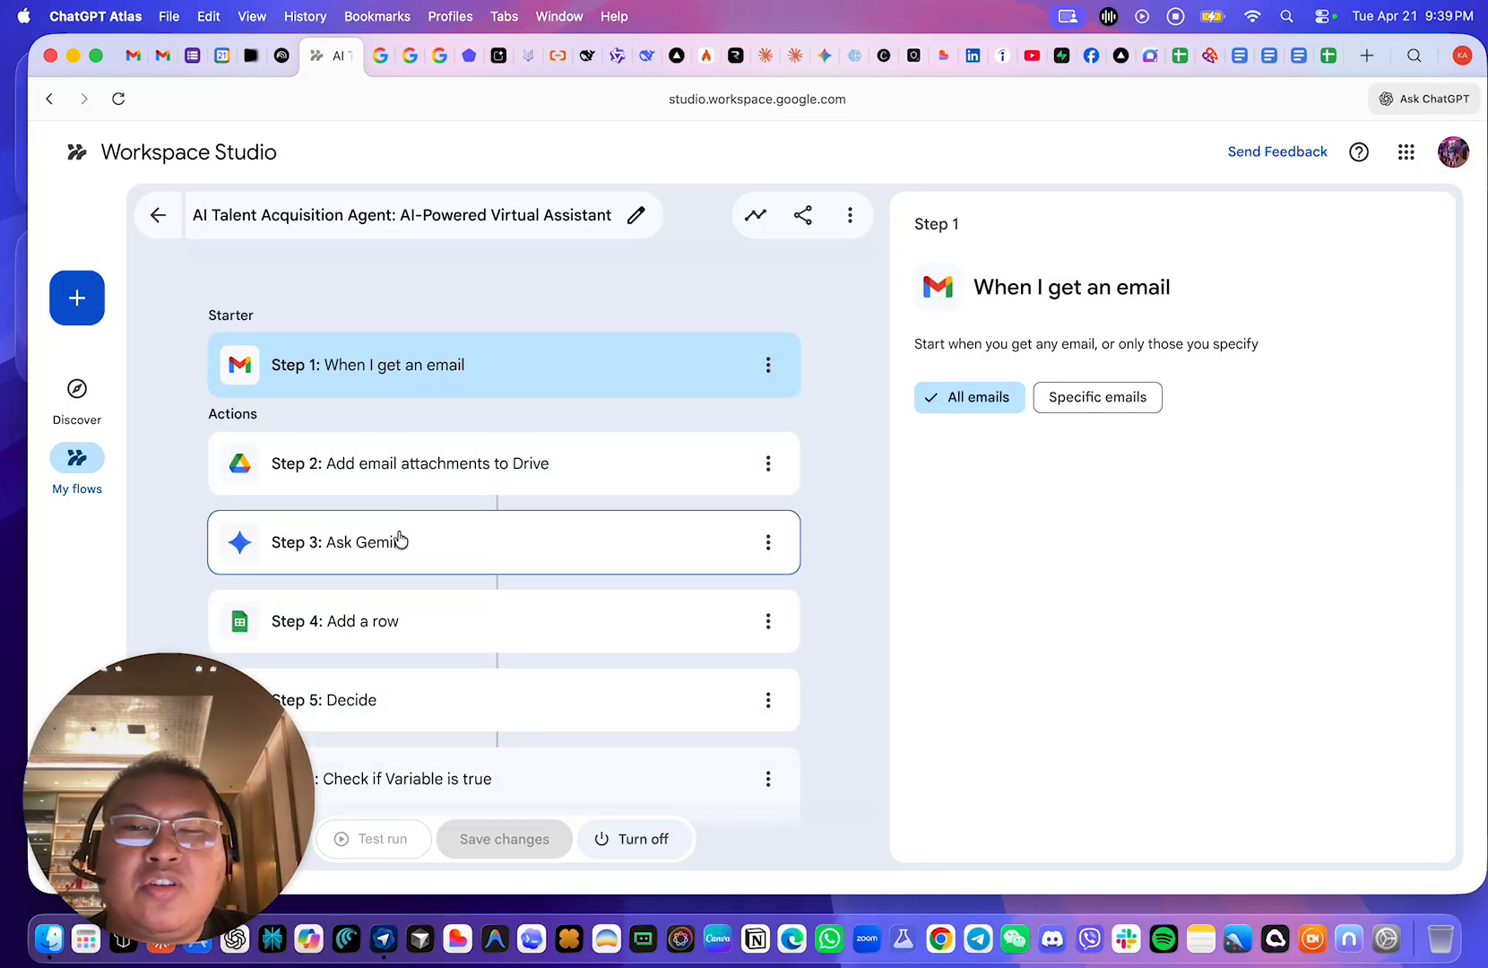
scroll(681, 587, down, 5)
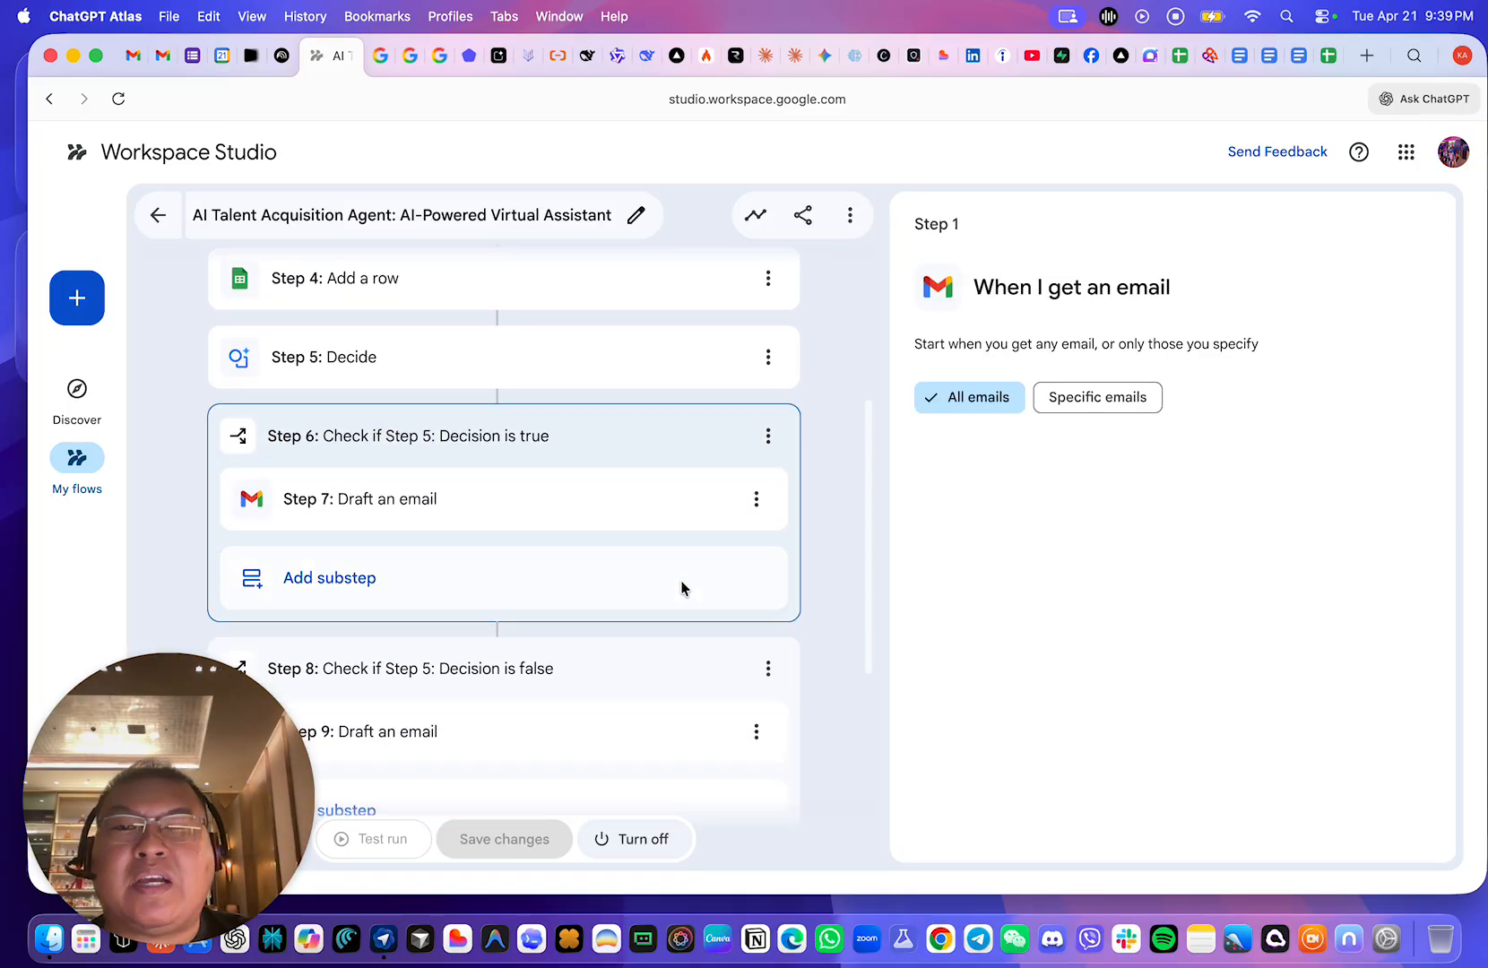
scroll(682, 587, up, 3)
scroll(545, 485, up, 2)
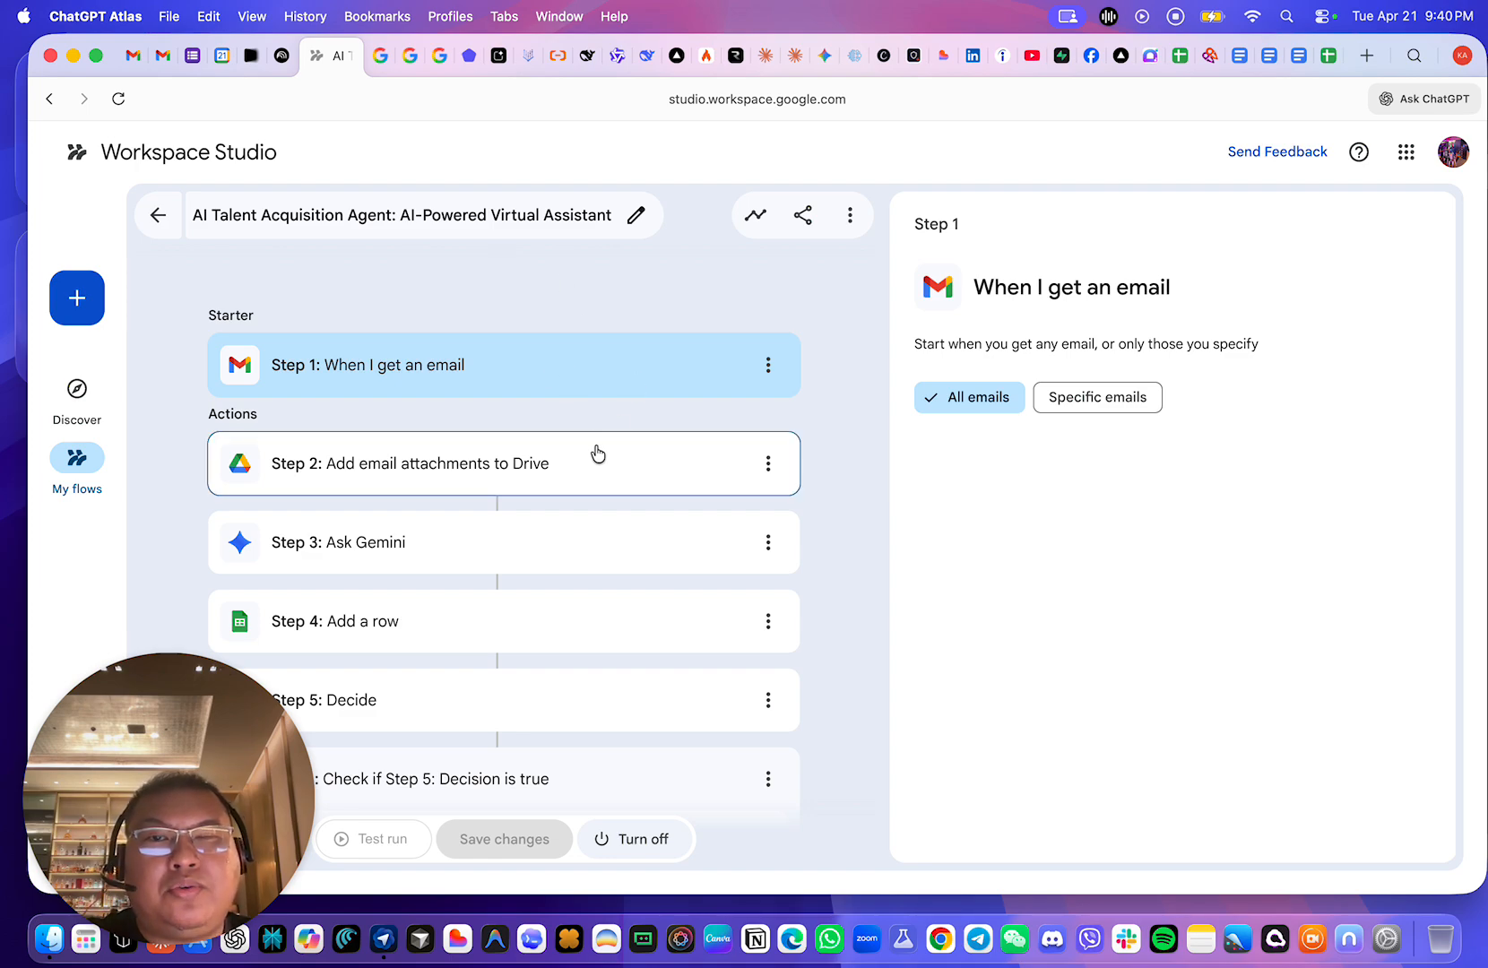
scroll(573, 381, down, 1)
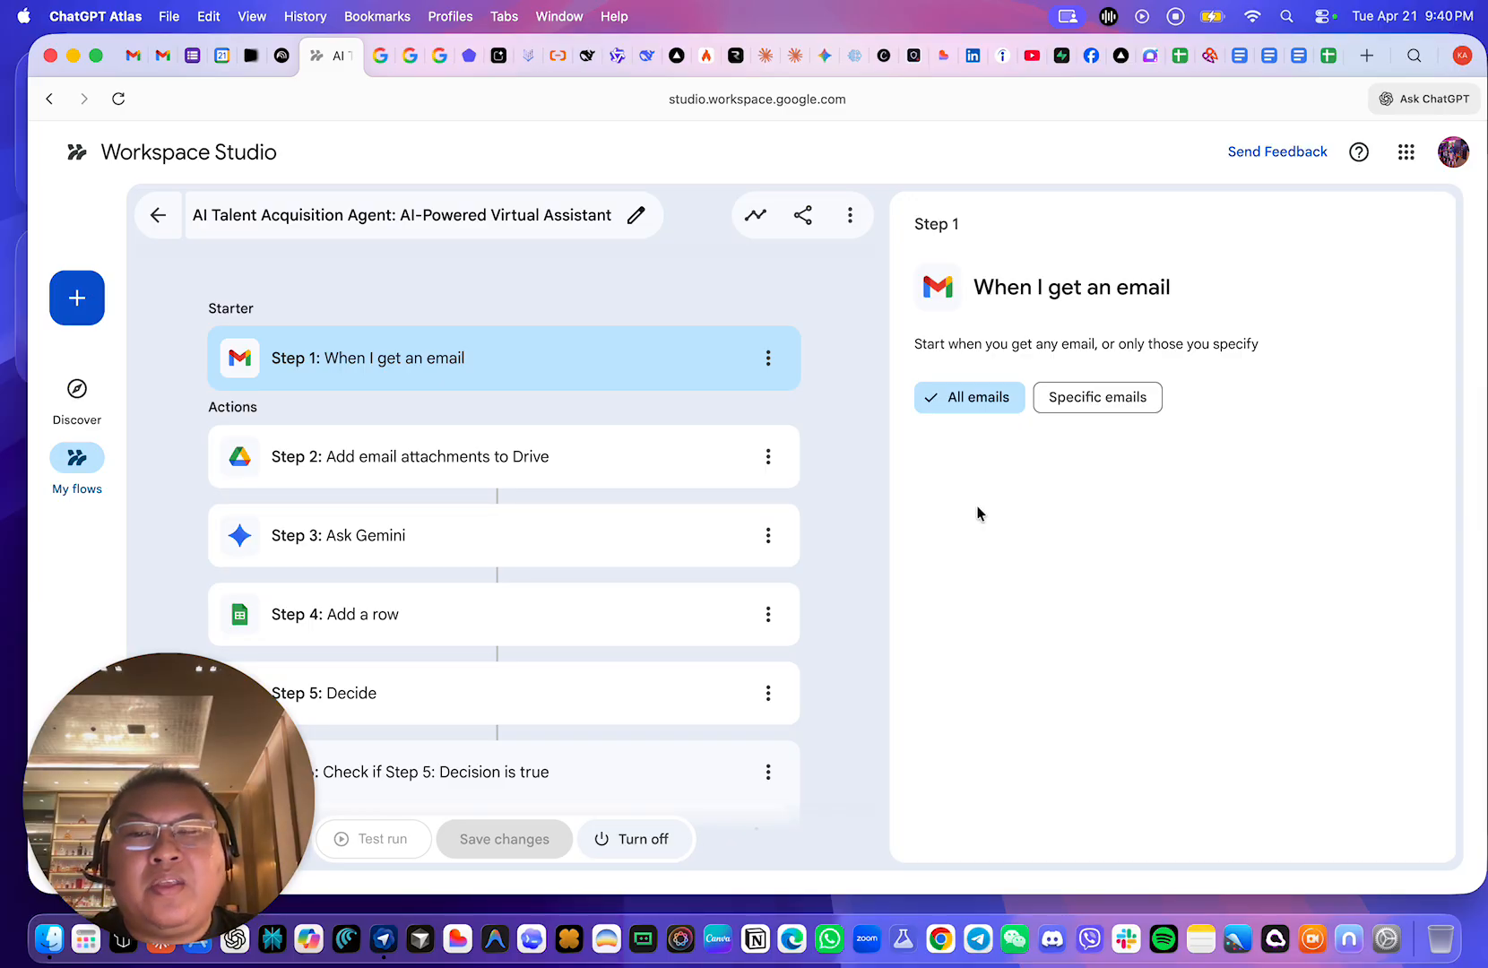
- Review the settings of the Add email attachments to Drive step and open the Ask Gemini step
click(703, 481)
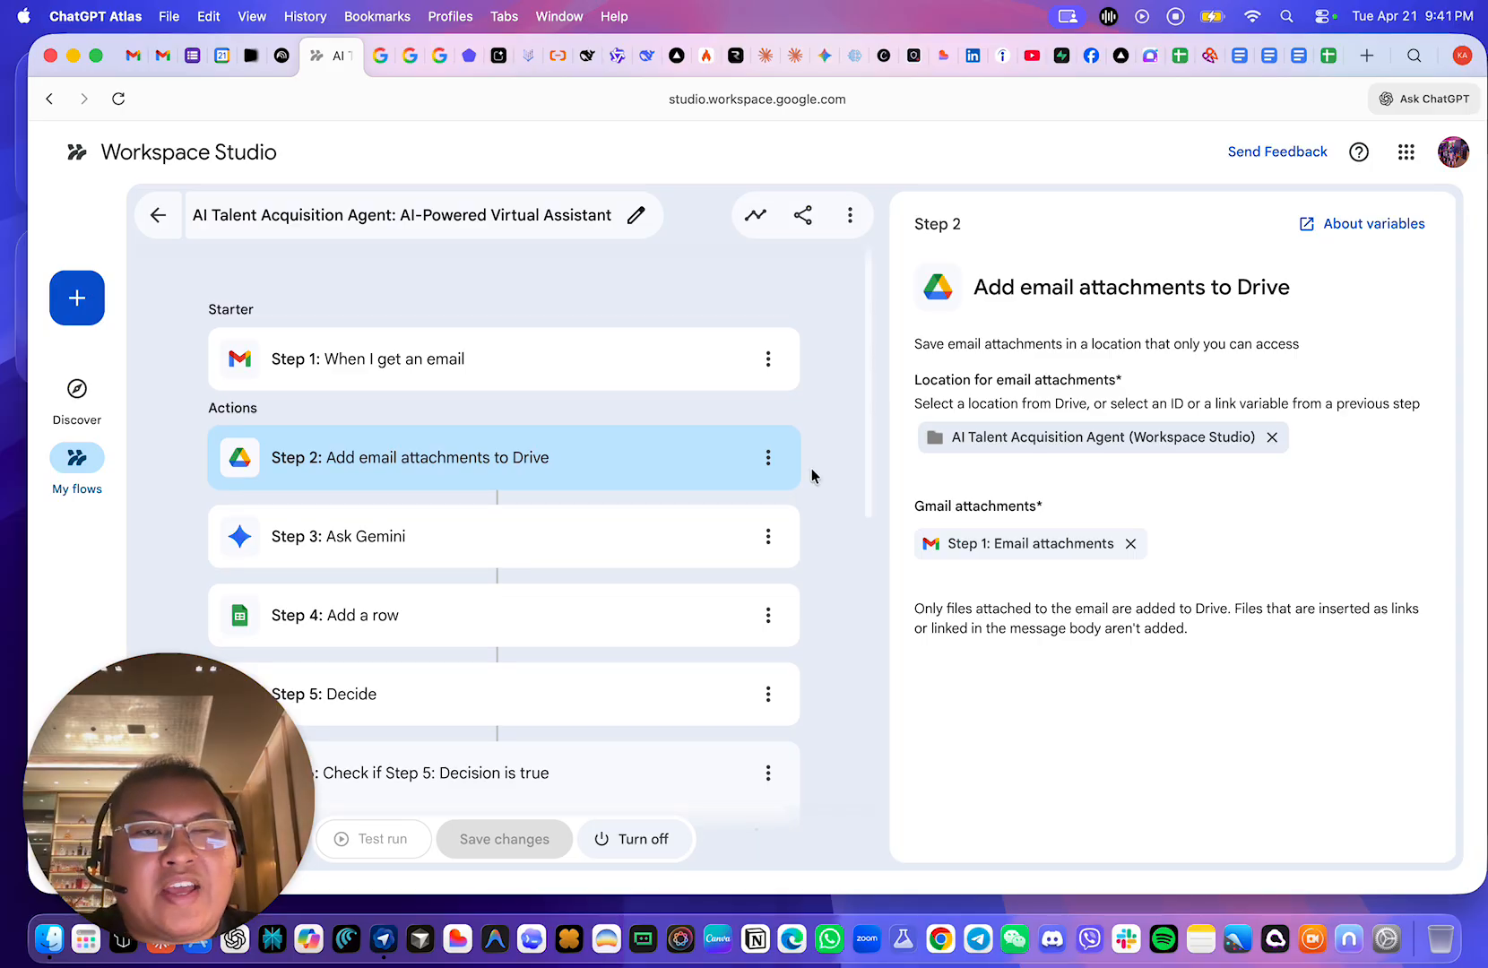
click(655, 558)
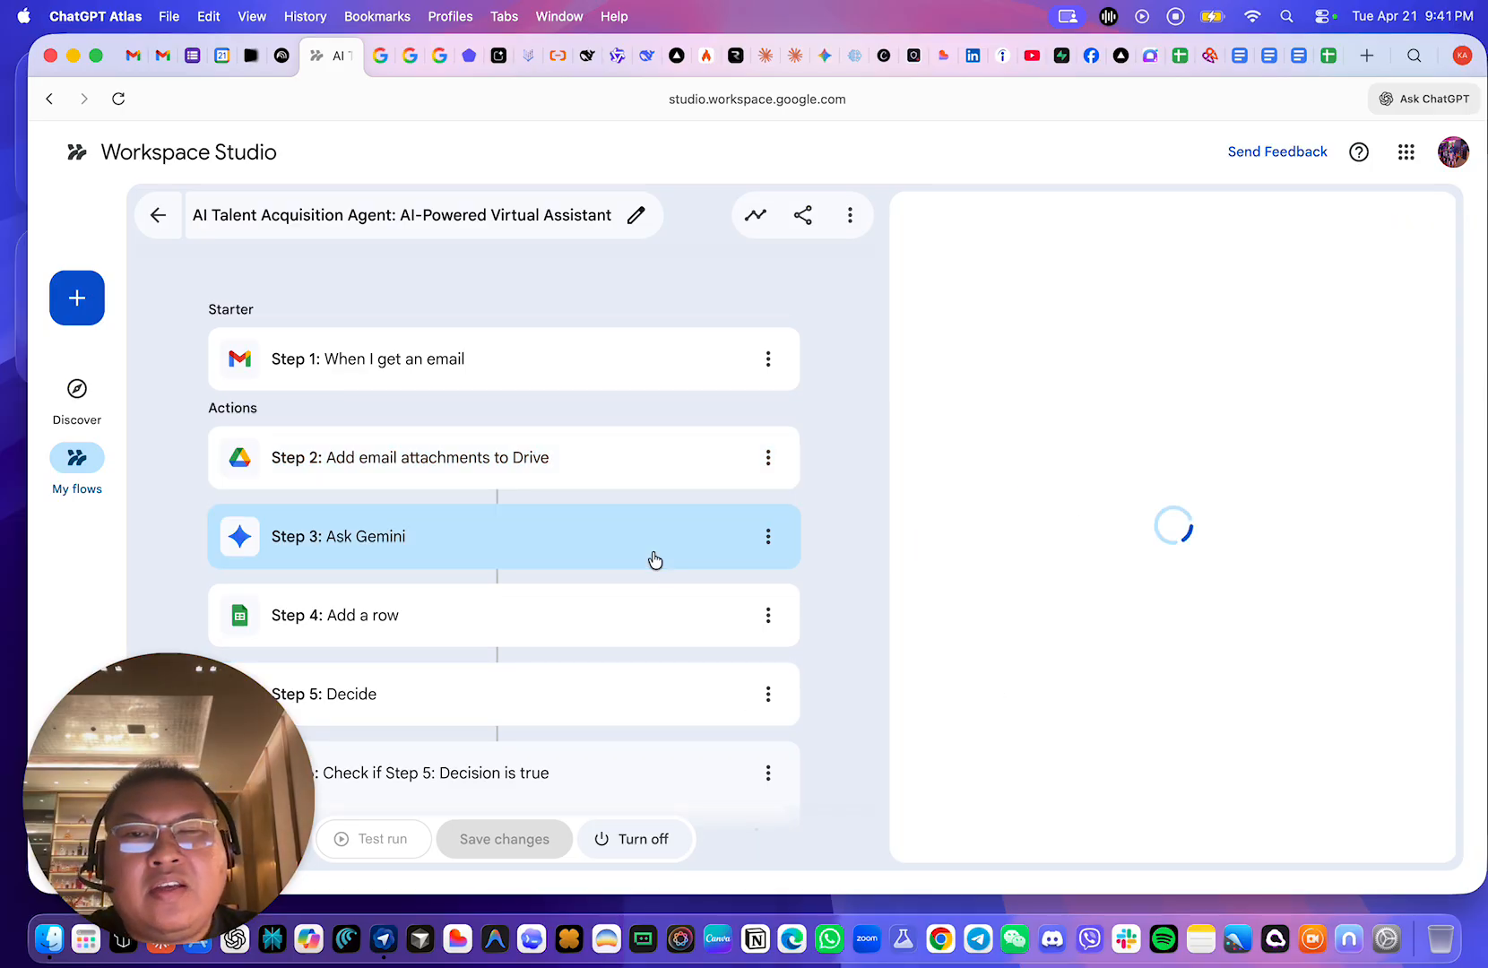
scroll(654, 559, down, 1)
scroll(668, 548, down, 2)
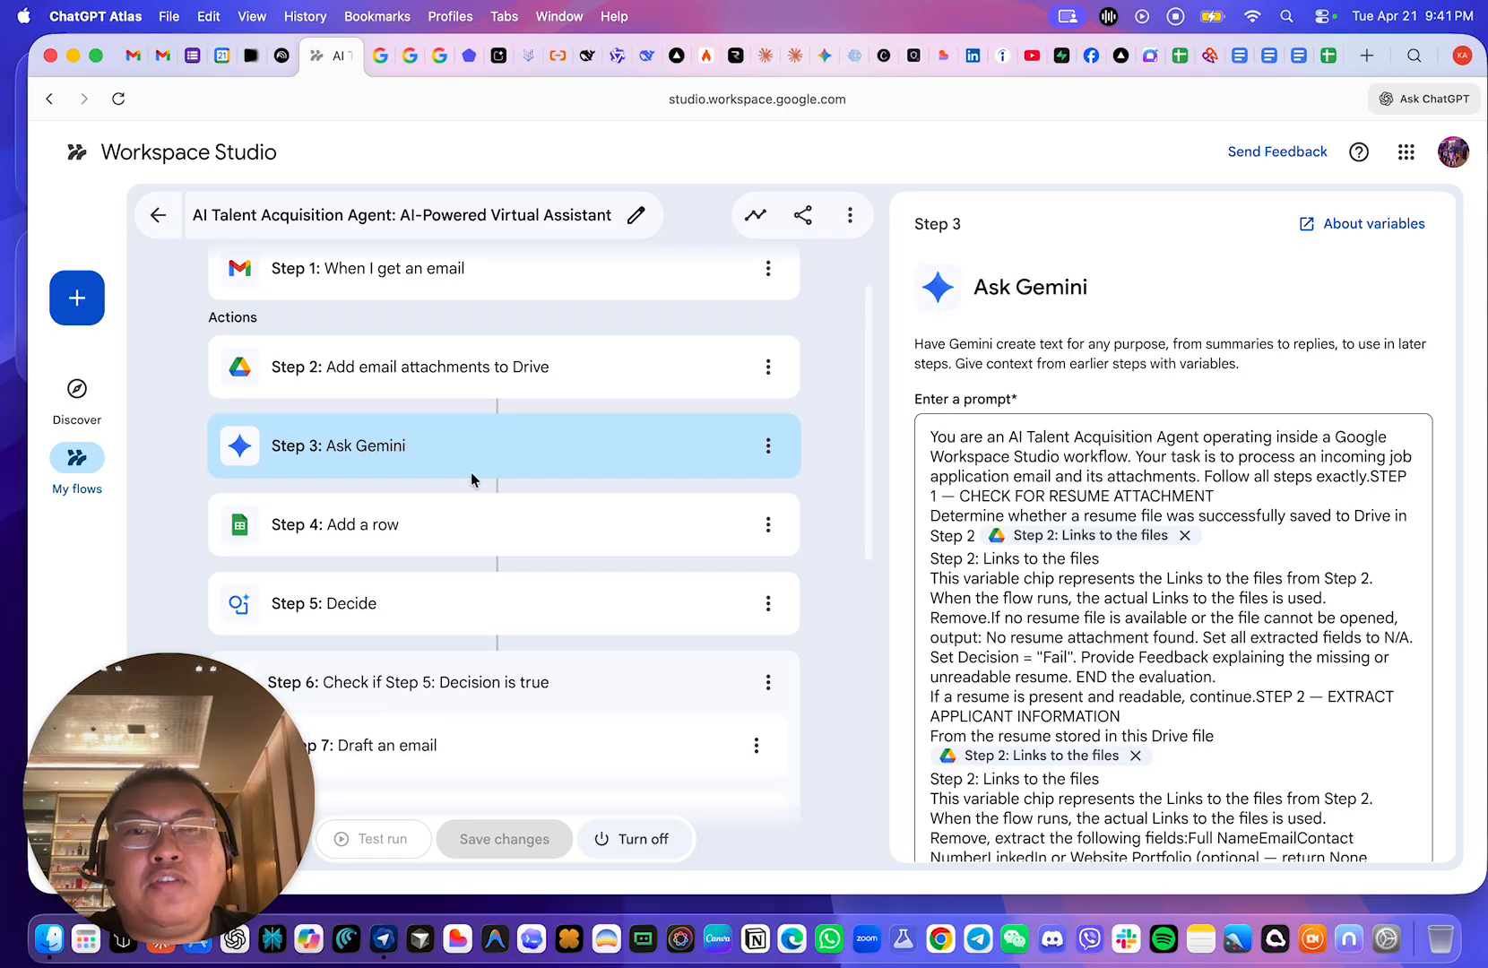
- Read through the Ask Gemini prompt down to its JSON output format and open the list of variables available from previous steps
click(935, 436)
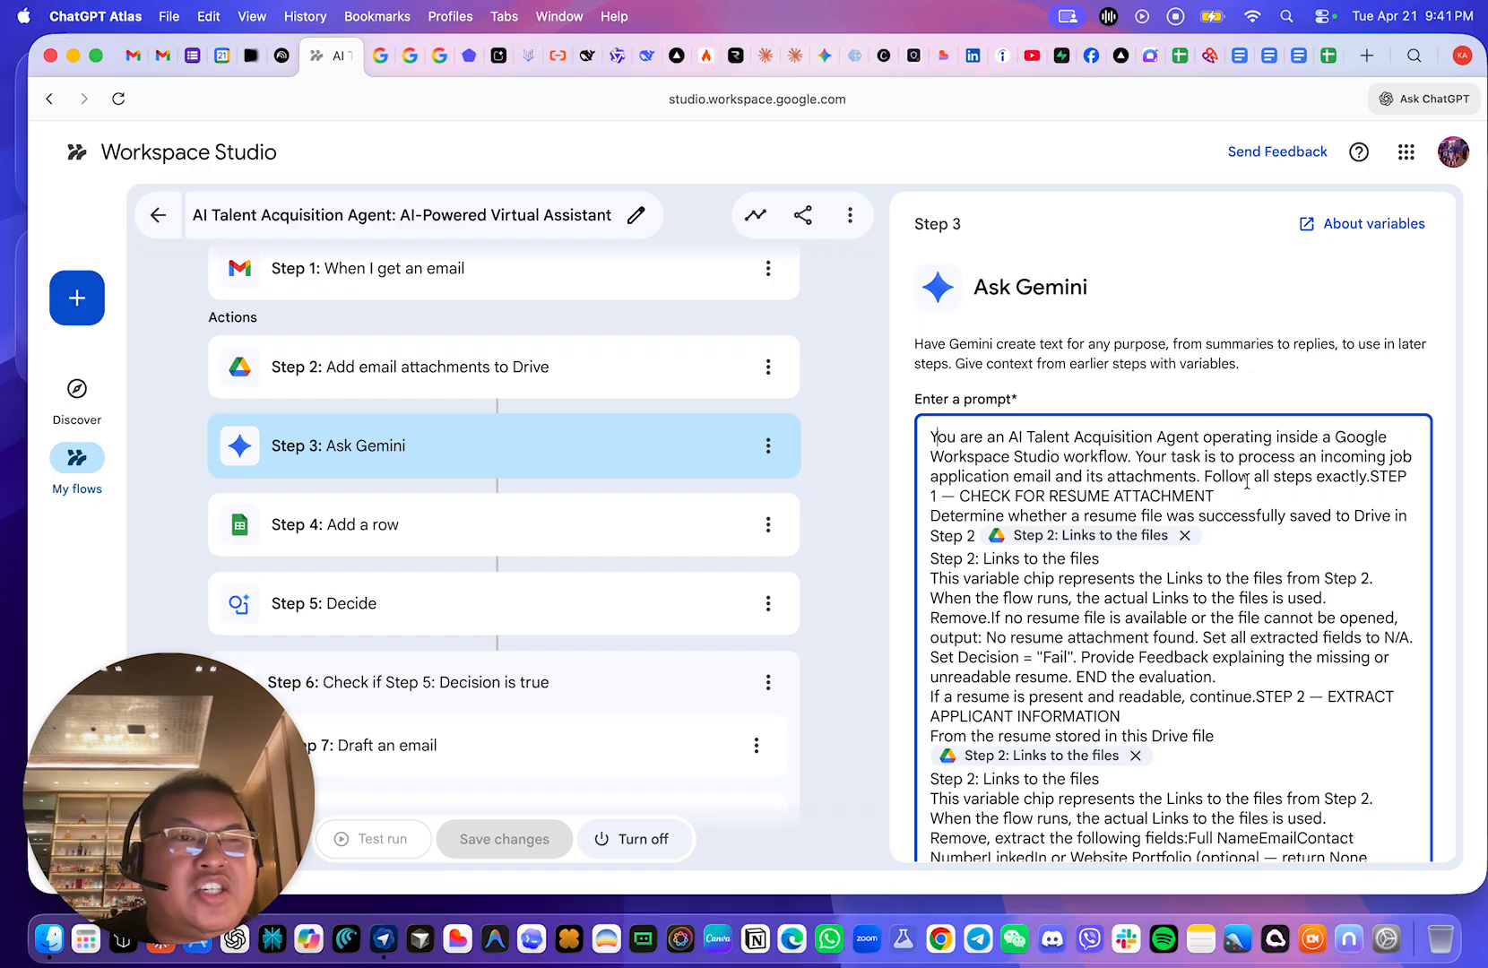
scroll(1246, 483, down, 1)
scroll(1223, 484, down, 3)
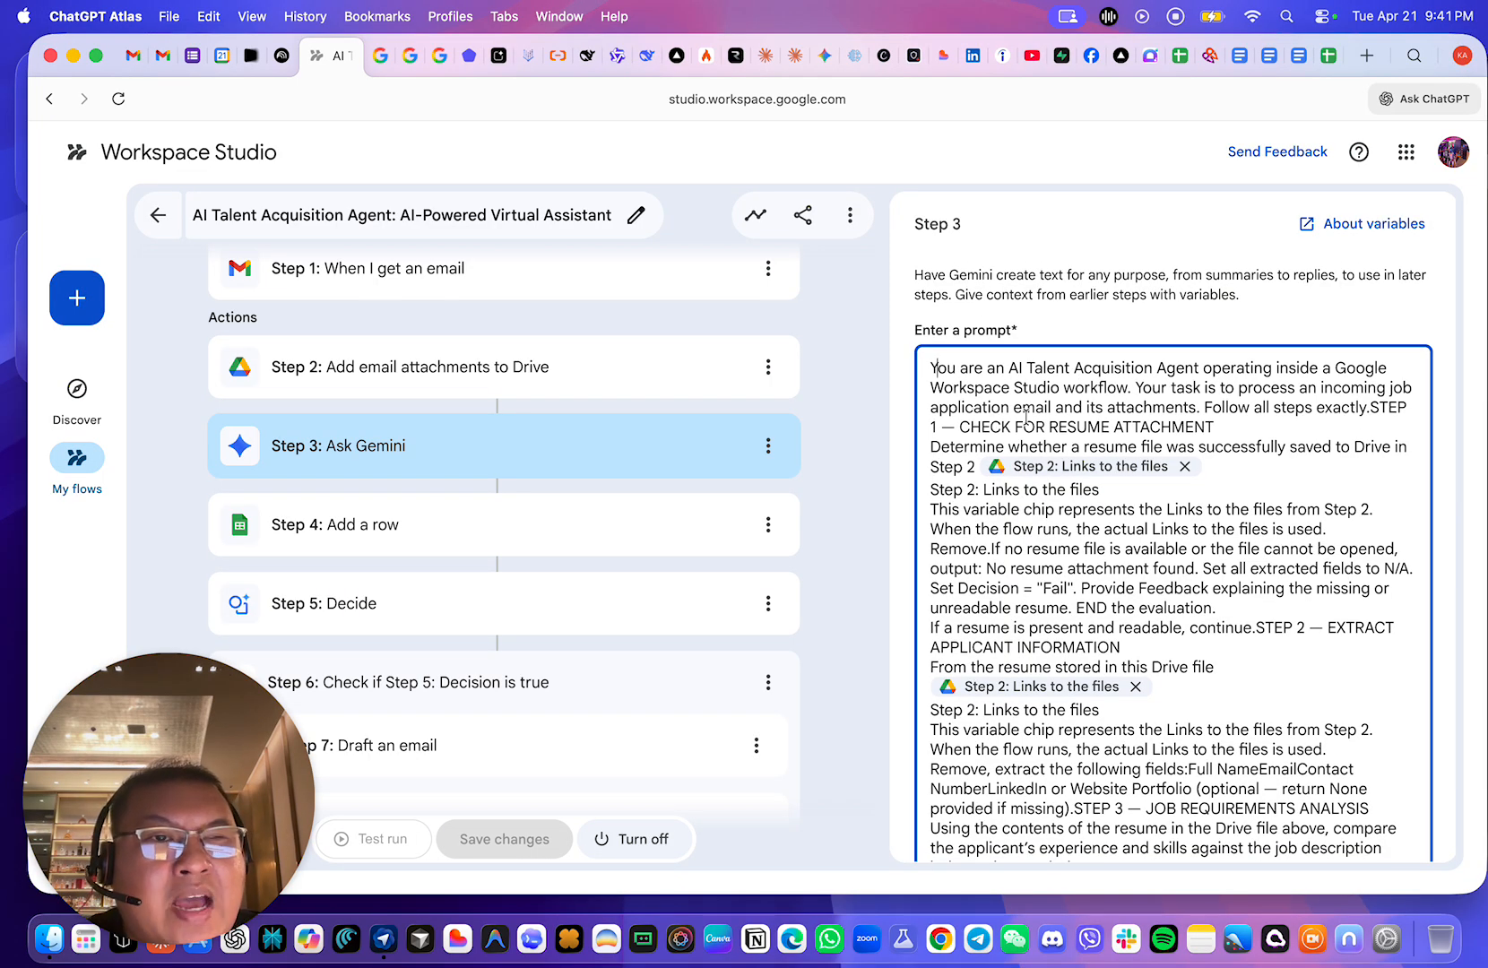
scroll(1129, 417, down, 1)
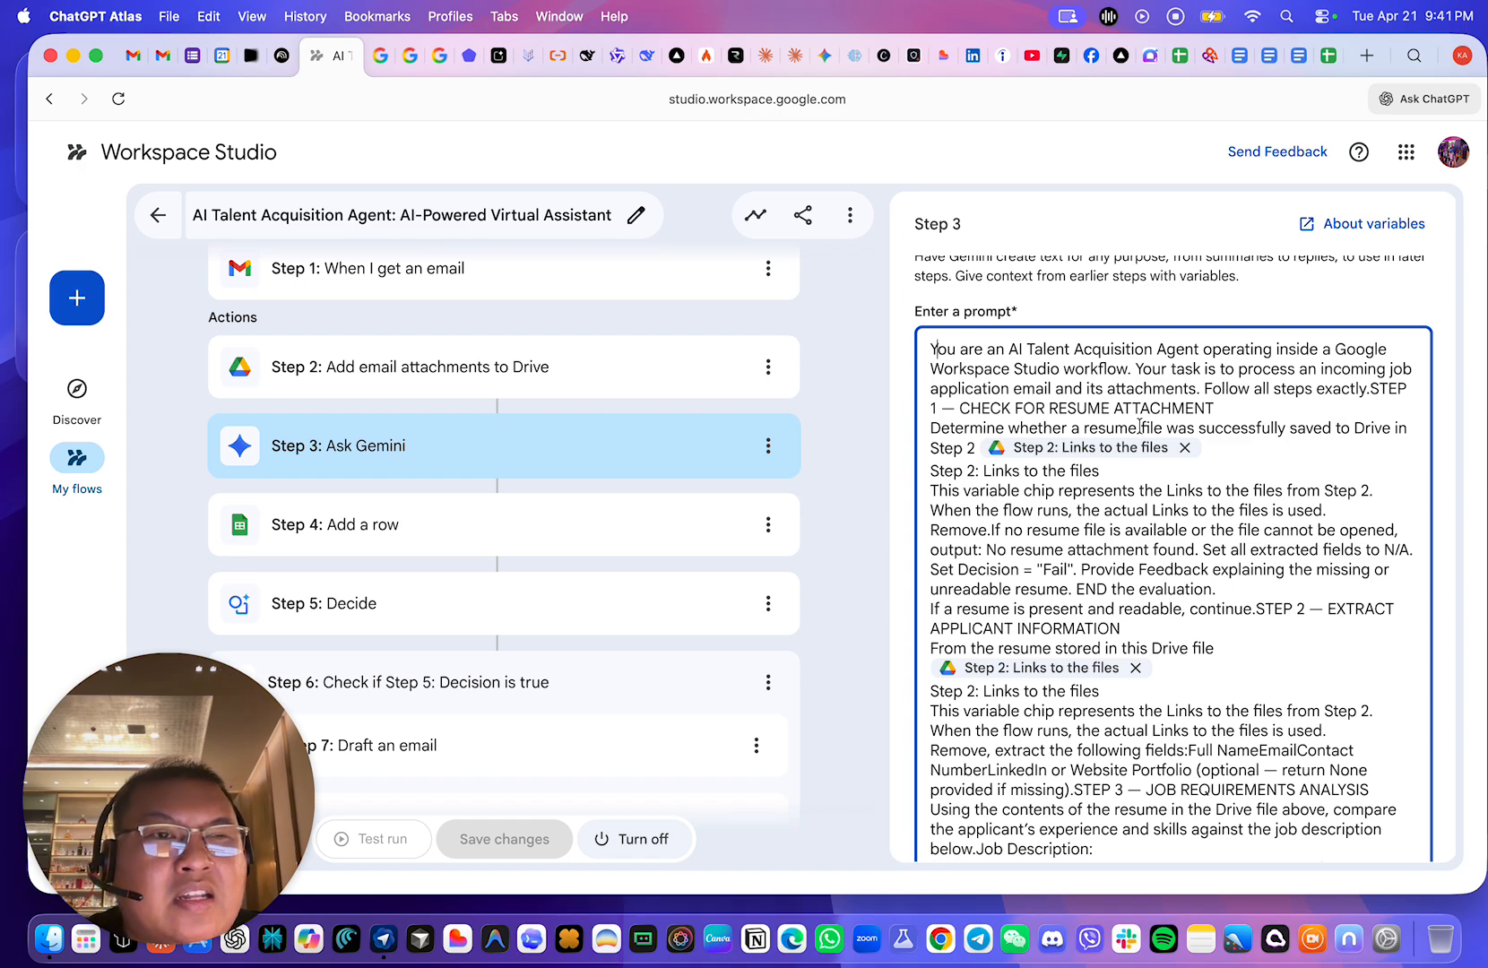
scroll(1081, 416, down, 1)
drag(1249, 404, 948, 389)
click(1292, 449)
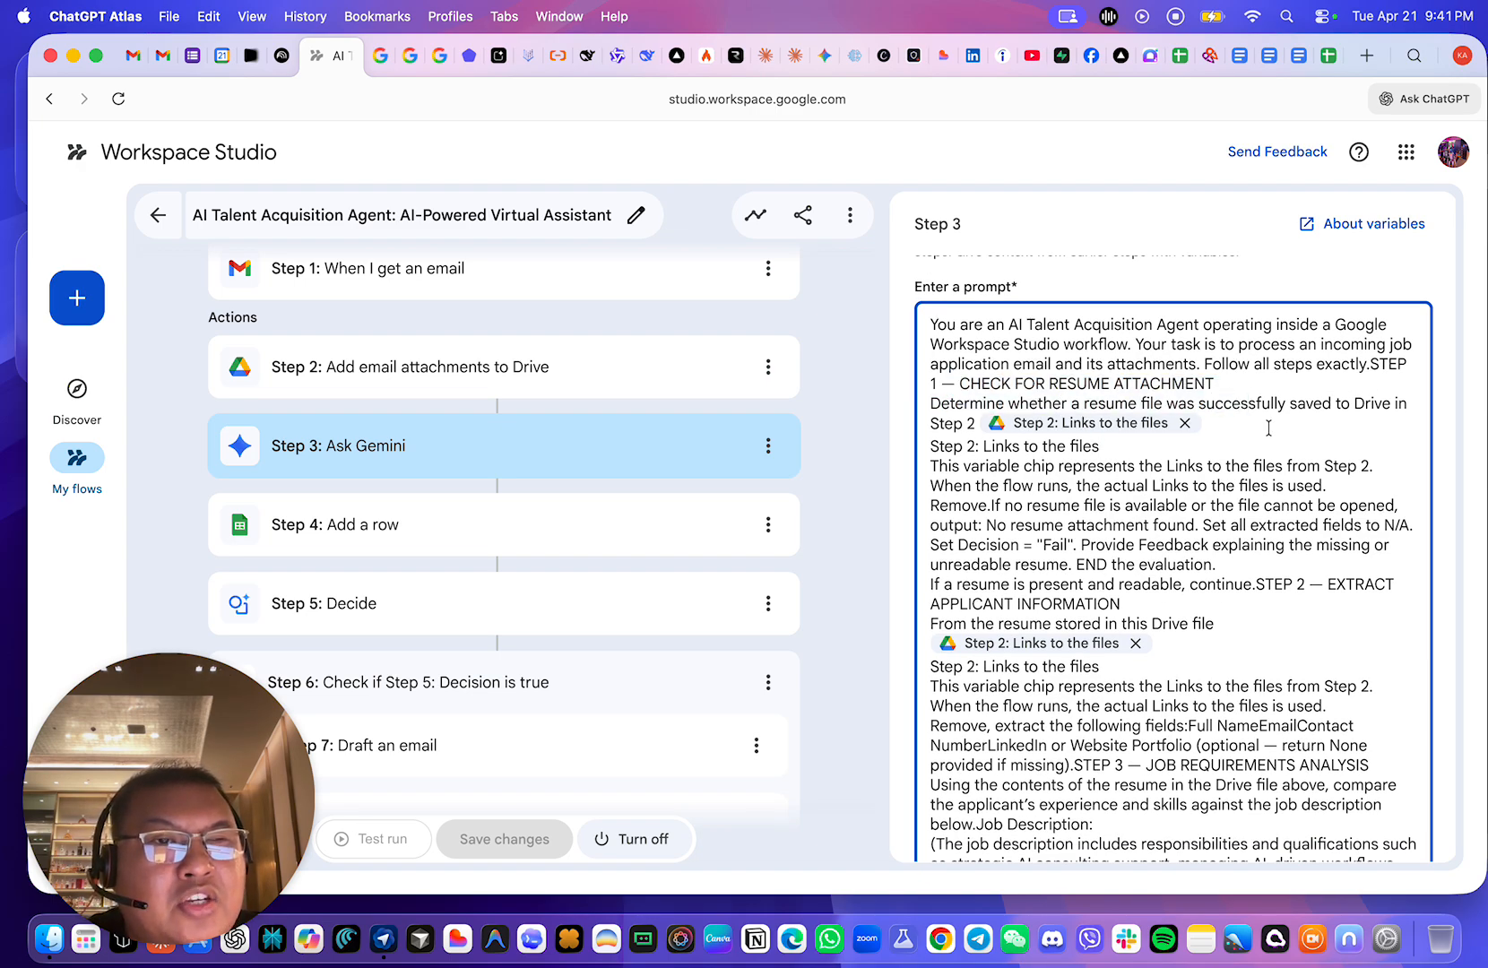
scroll(1309, 520, down, 15)
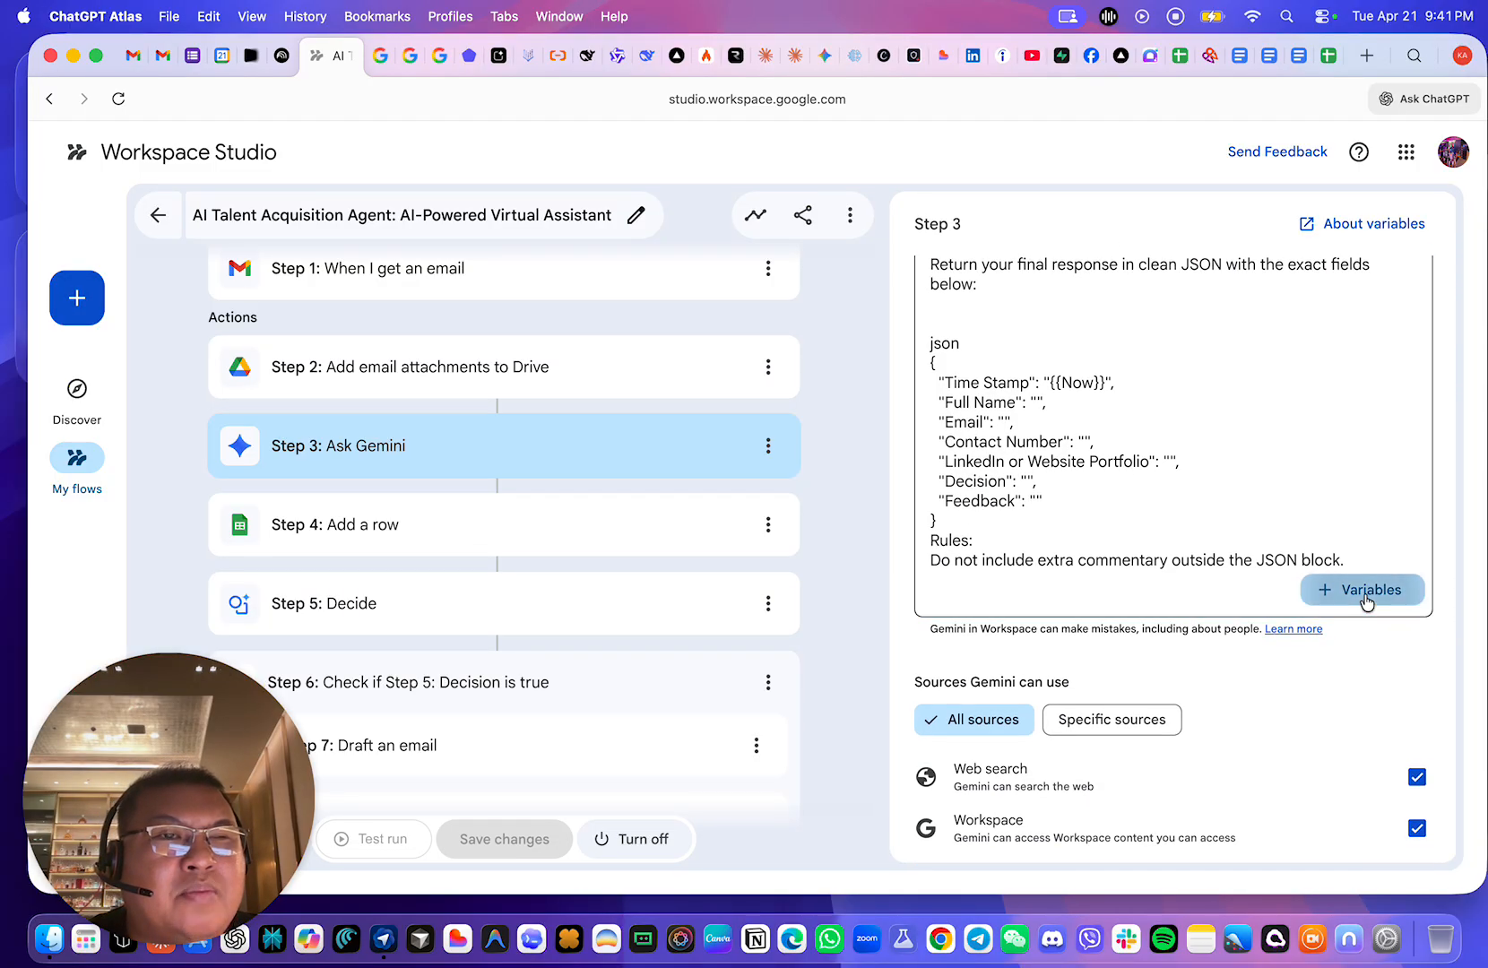
click(1318, 595)
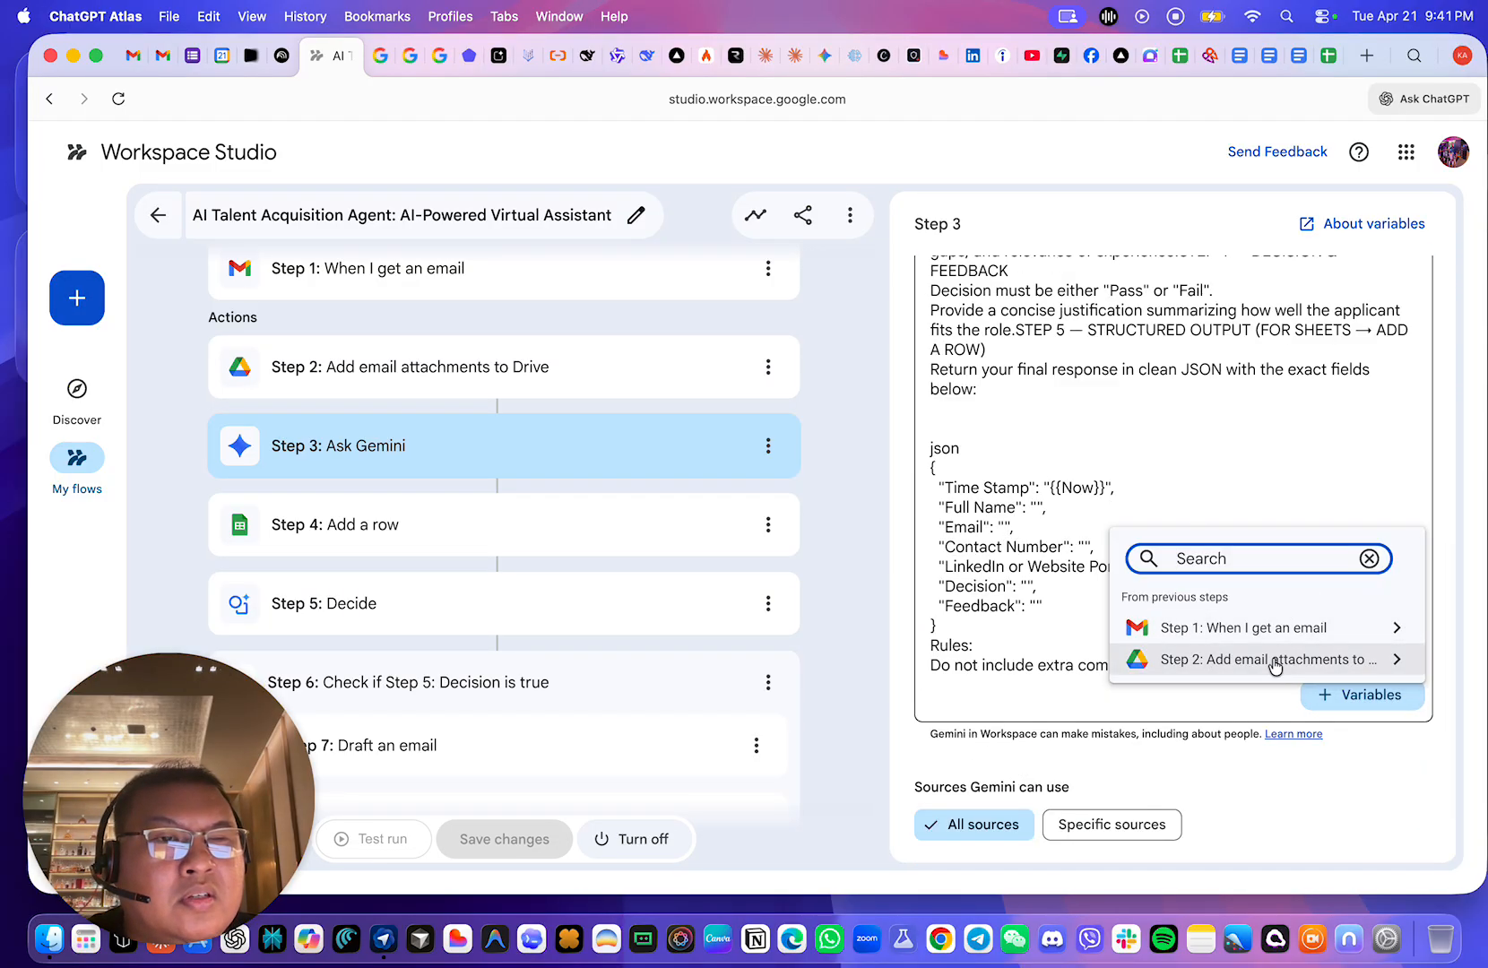
- Switch to the help article "Use variables to pass data in your flow" and highlight its opening definition of variables
click(441, 63)
scroll(585, 347, up, 5)
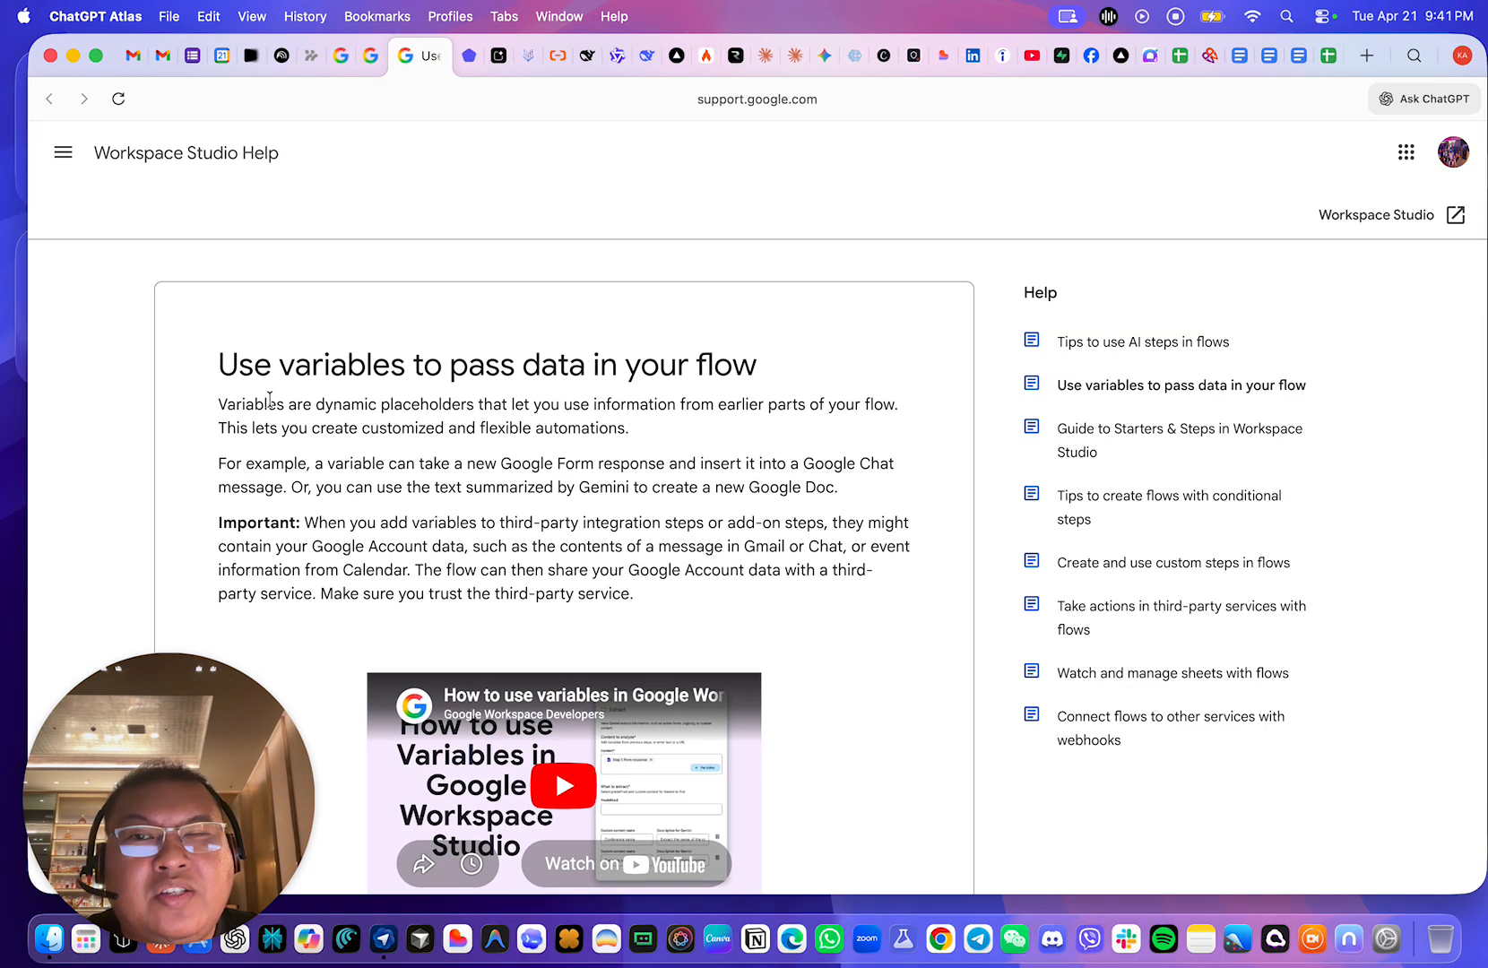
drag(220, 411, 716, 455)
click(697, 454)
triple_click(674, 432)
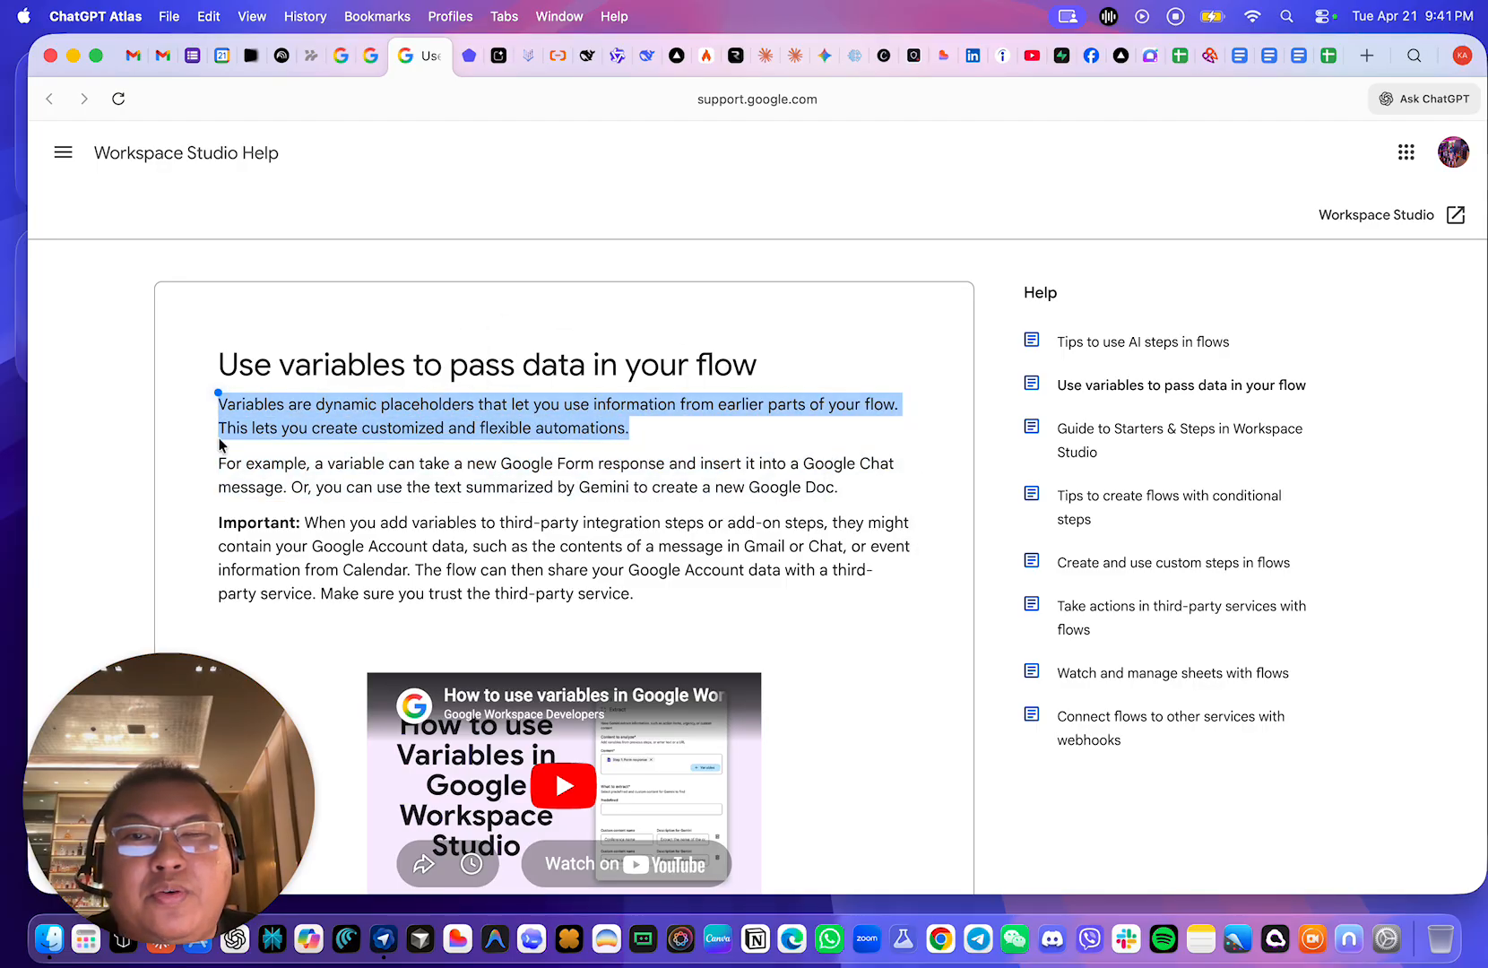
- Return to the flow's Ask Gemini step and examine the "Sources Gemini can use" section below the prompt
click(320, 69)
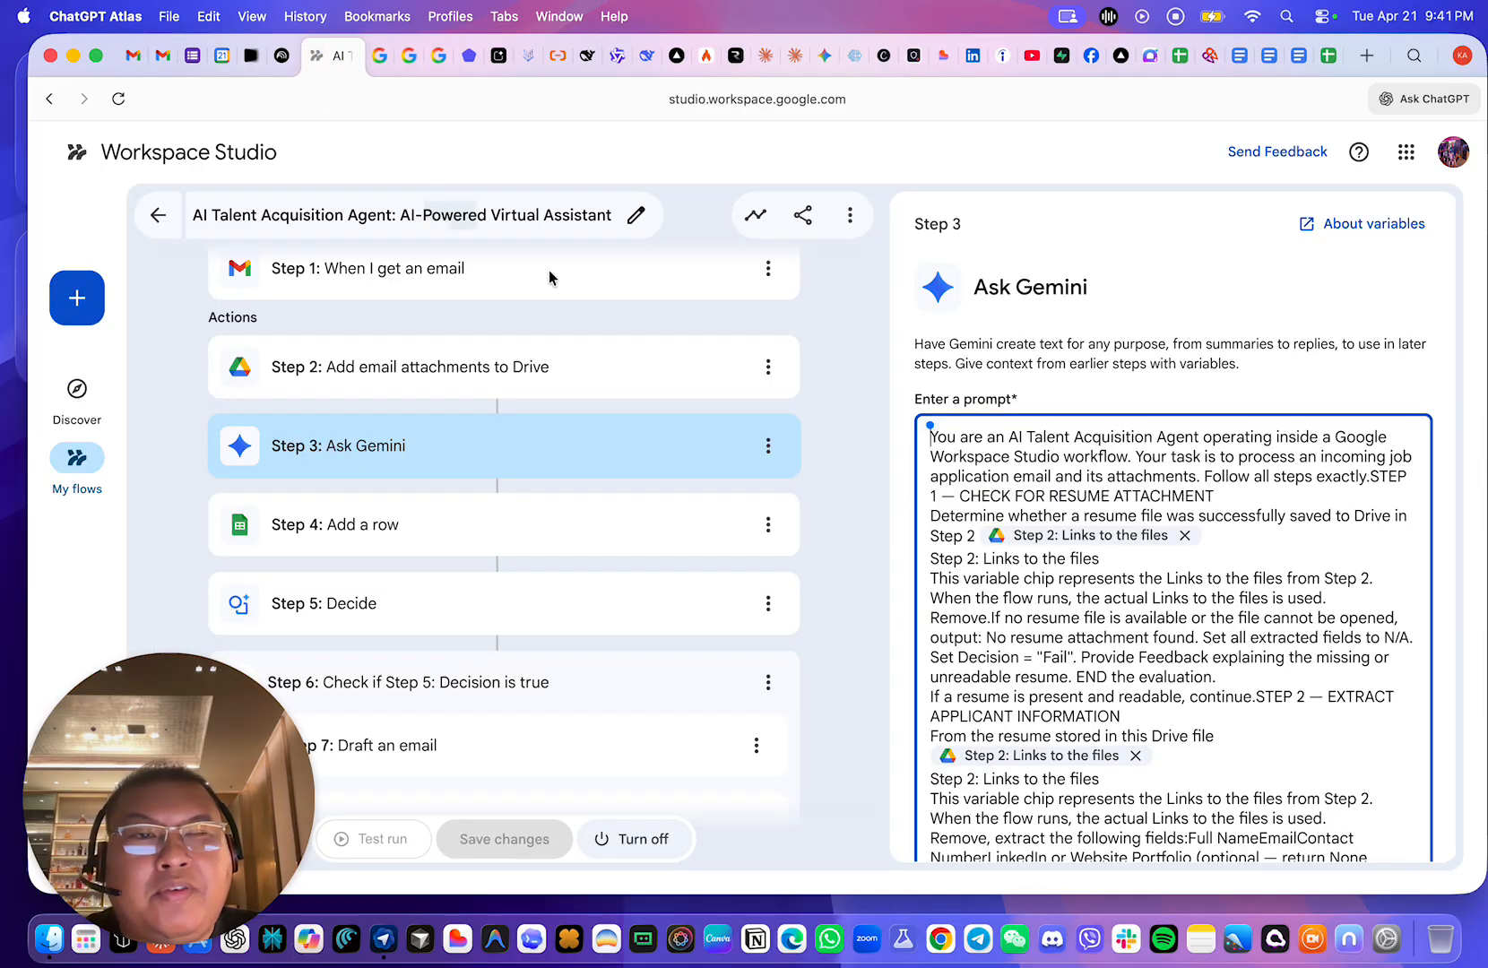
scroll(1352, 714, down, 10)
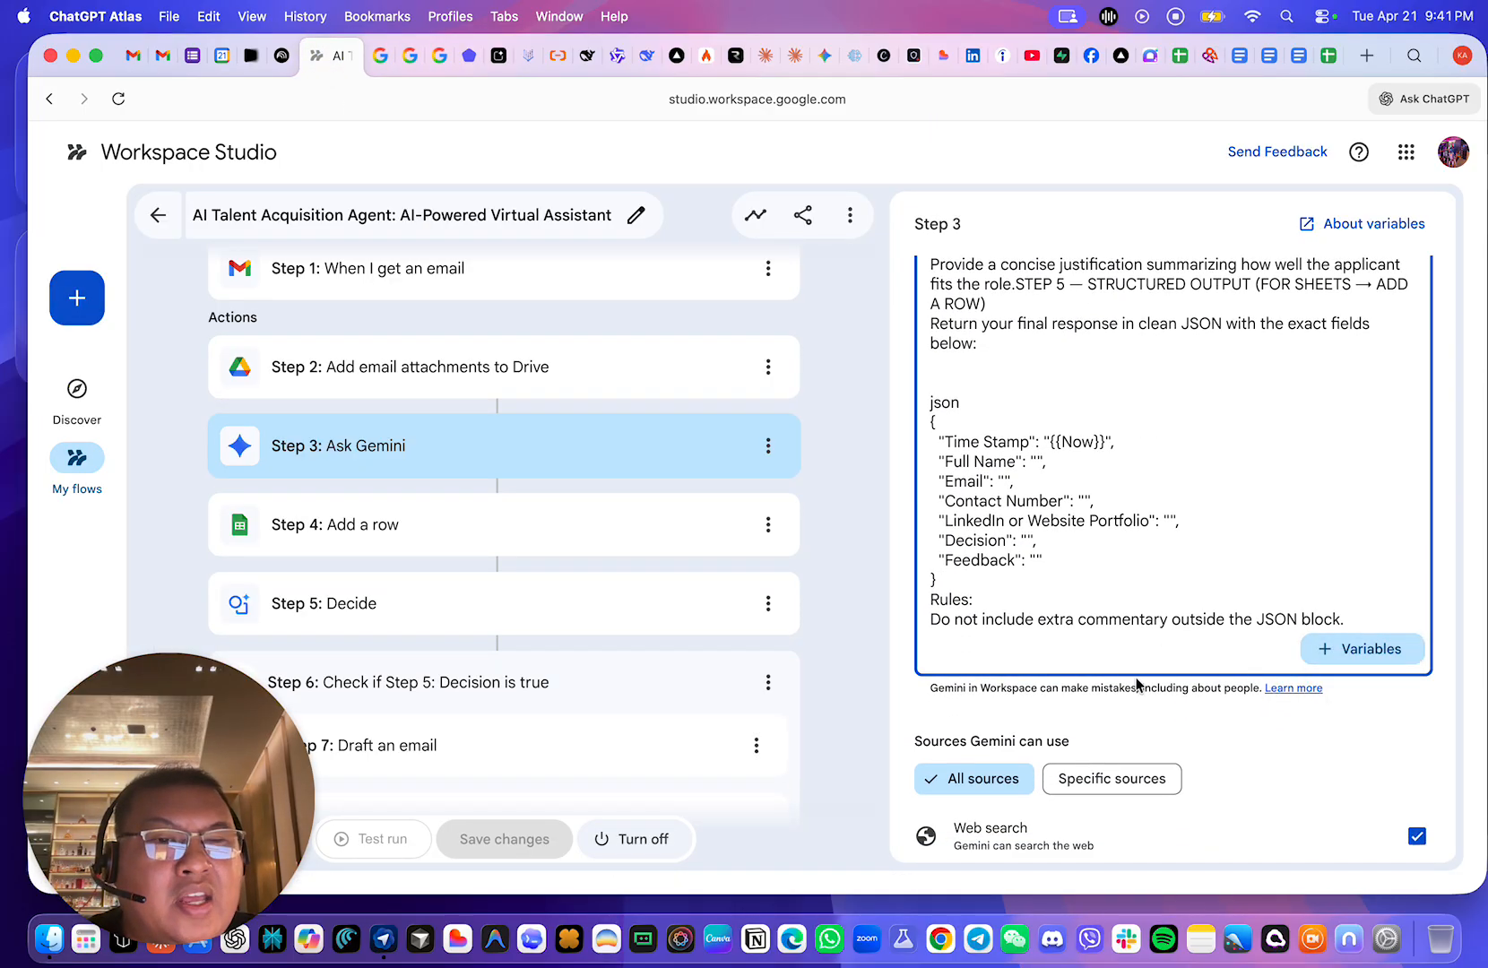
scroll(1182, 565, down, 1)
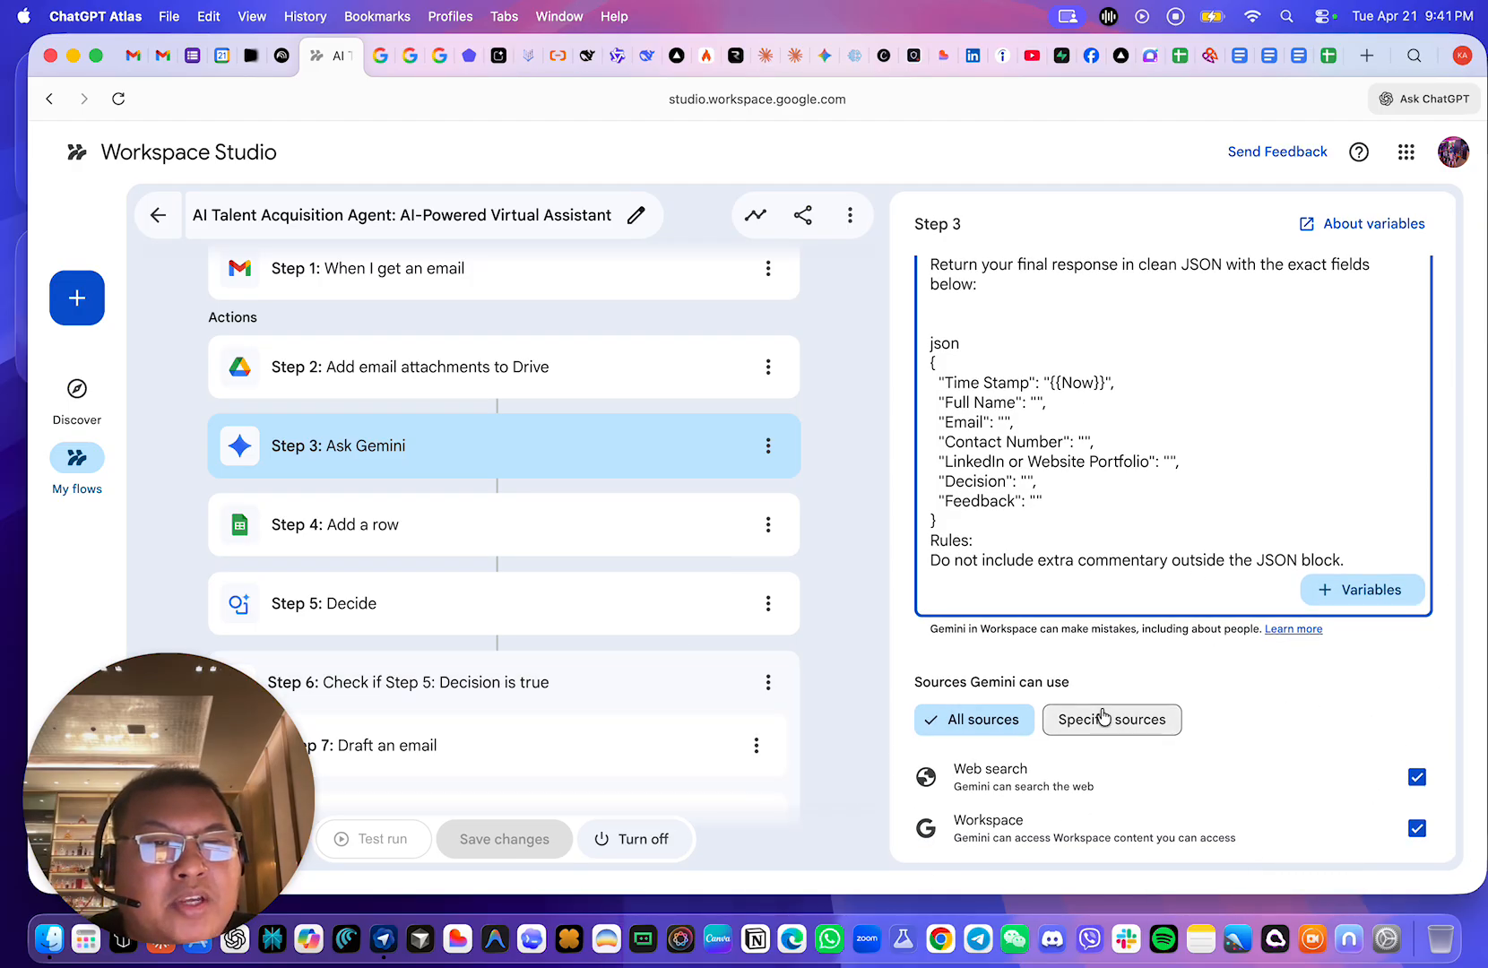
drag(1074, 684, 907, 683)
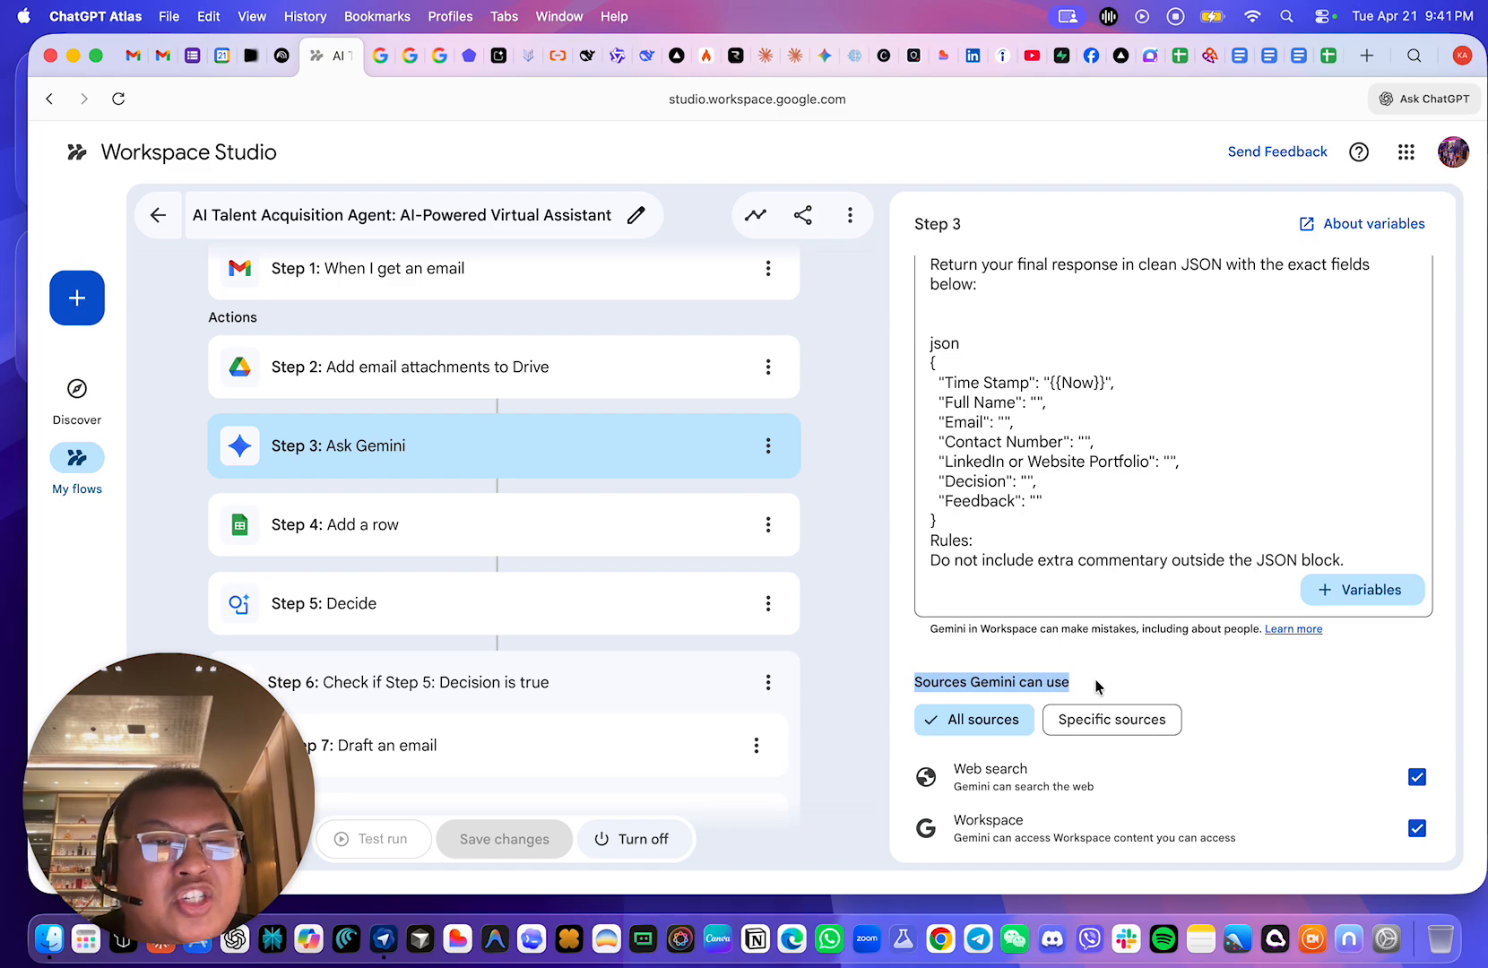
click(1123, 686)
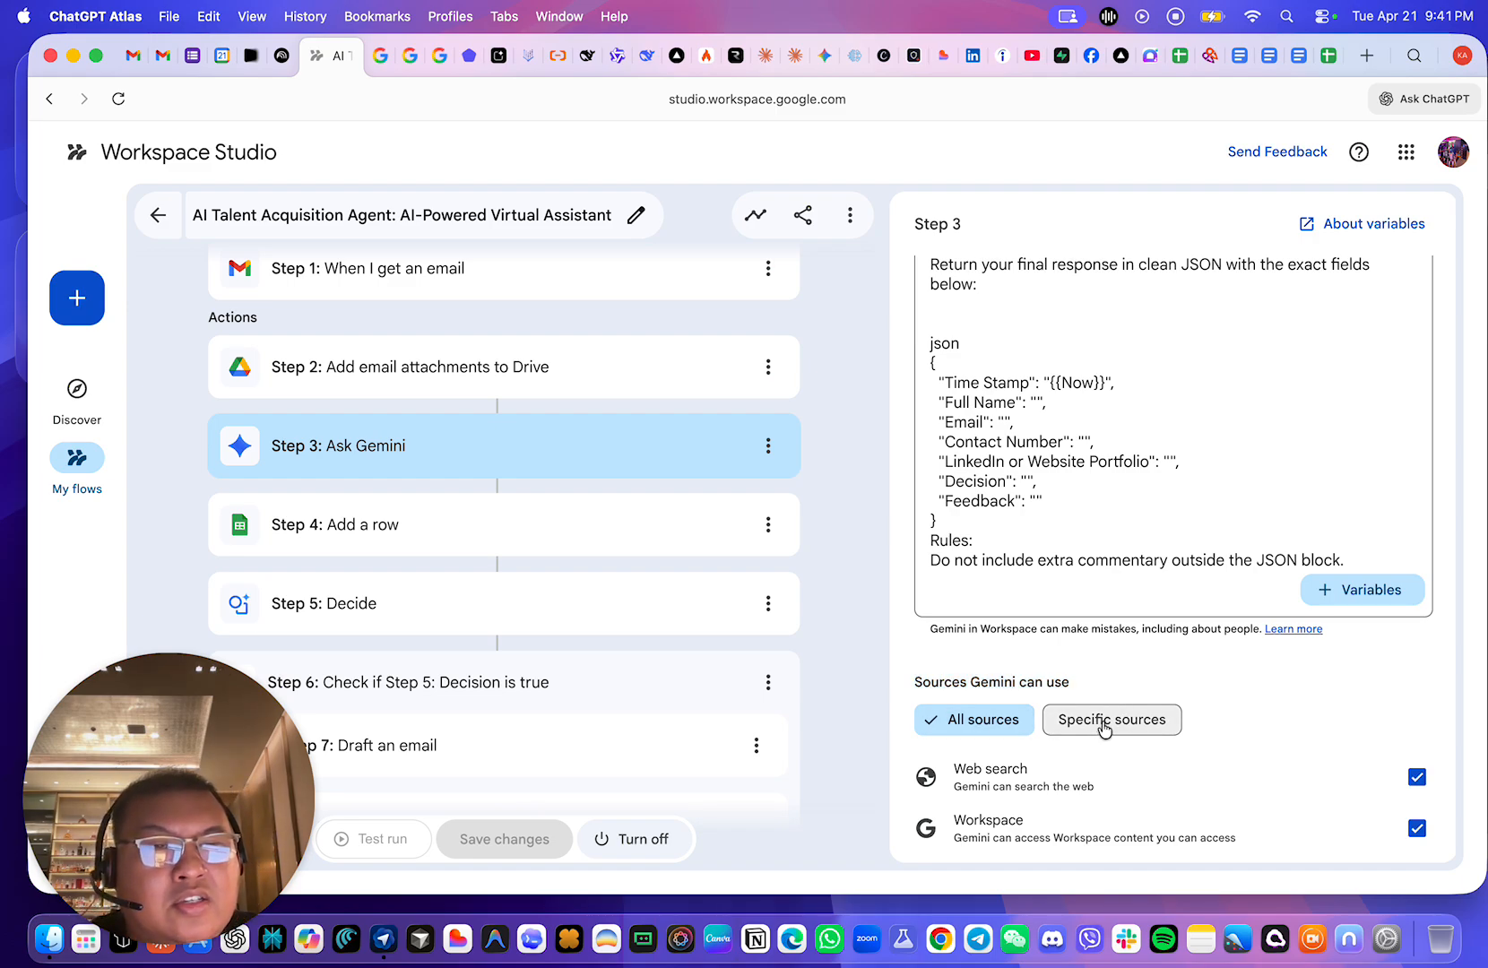
- Switch Gemini's sources to Specific sources to view the Drive option, restore All sources, and highlight the Workspace access description
click(1105, 728)
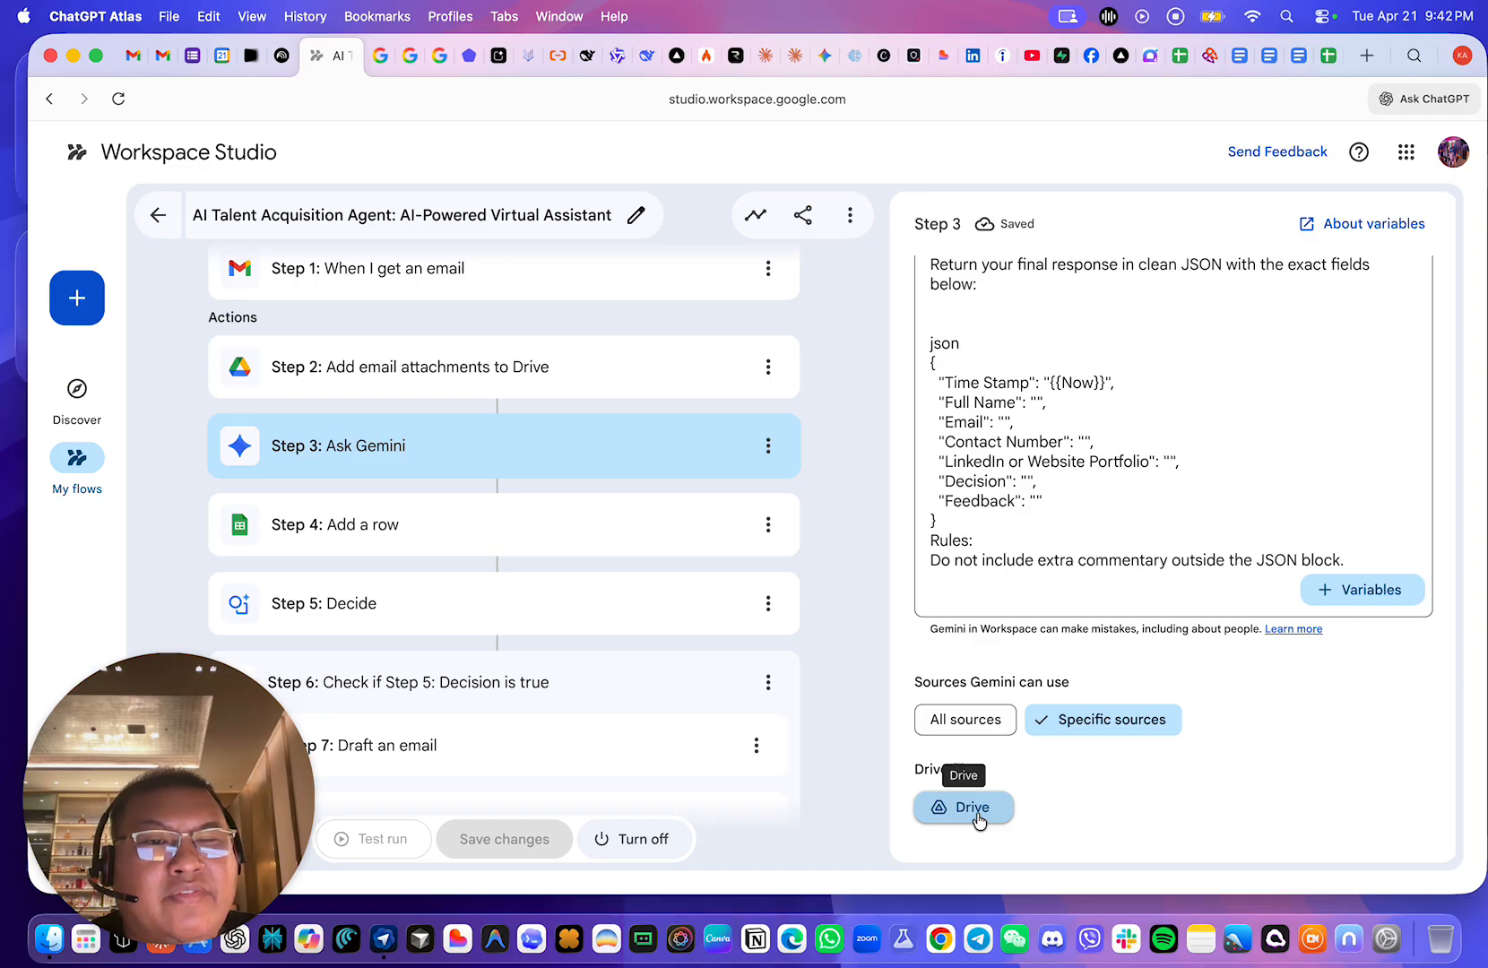
click(977, 728)
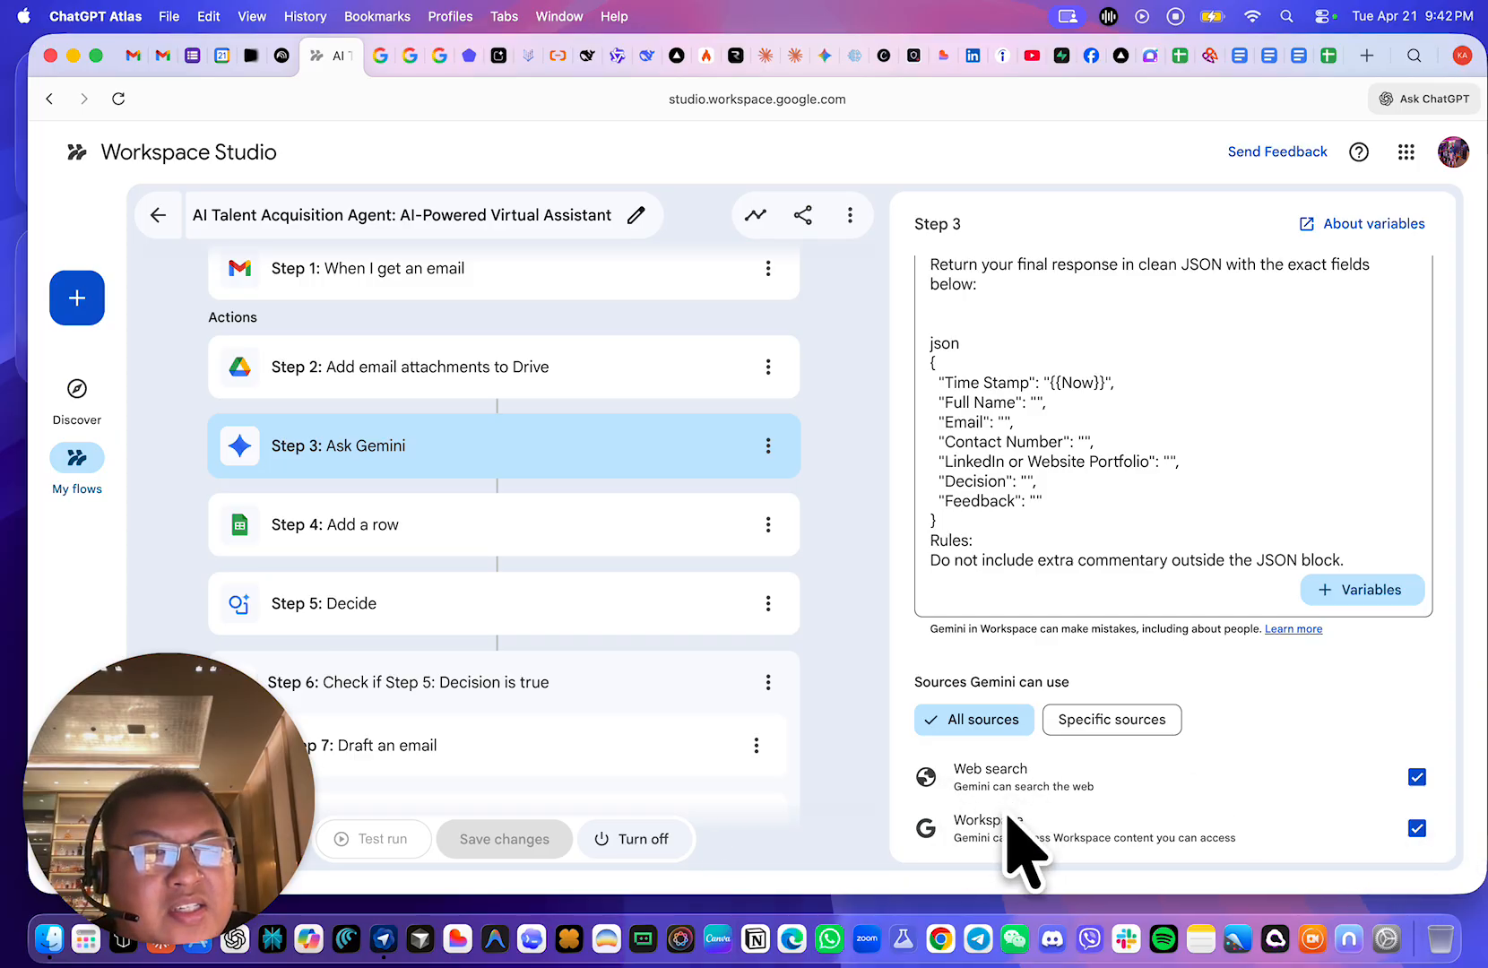
drag(954, 841, 1251, 843)
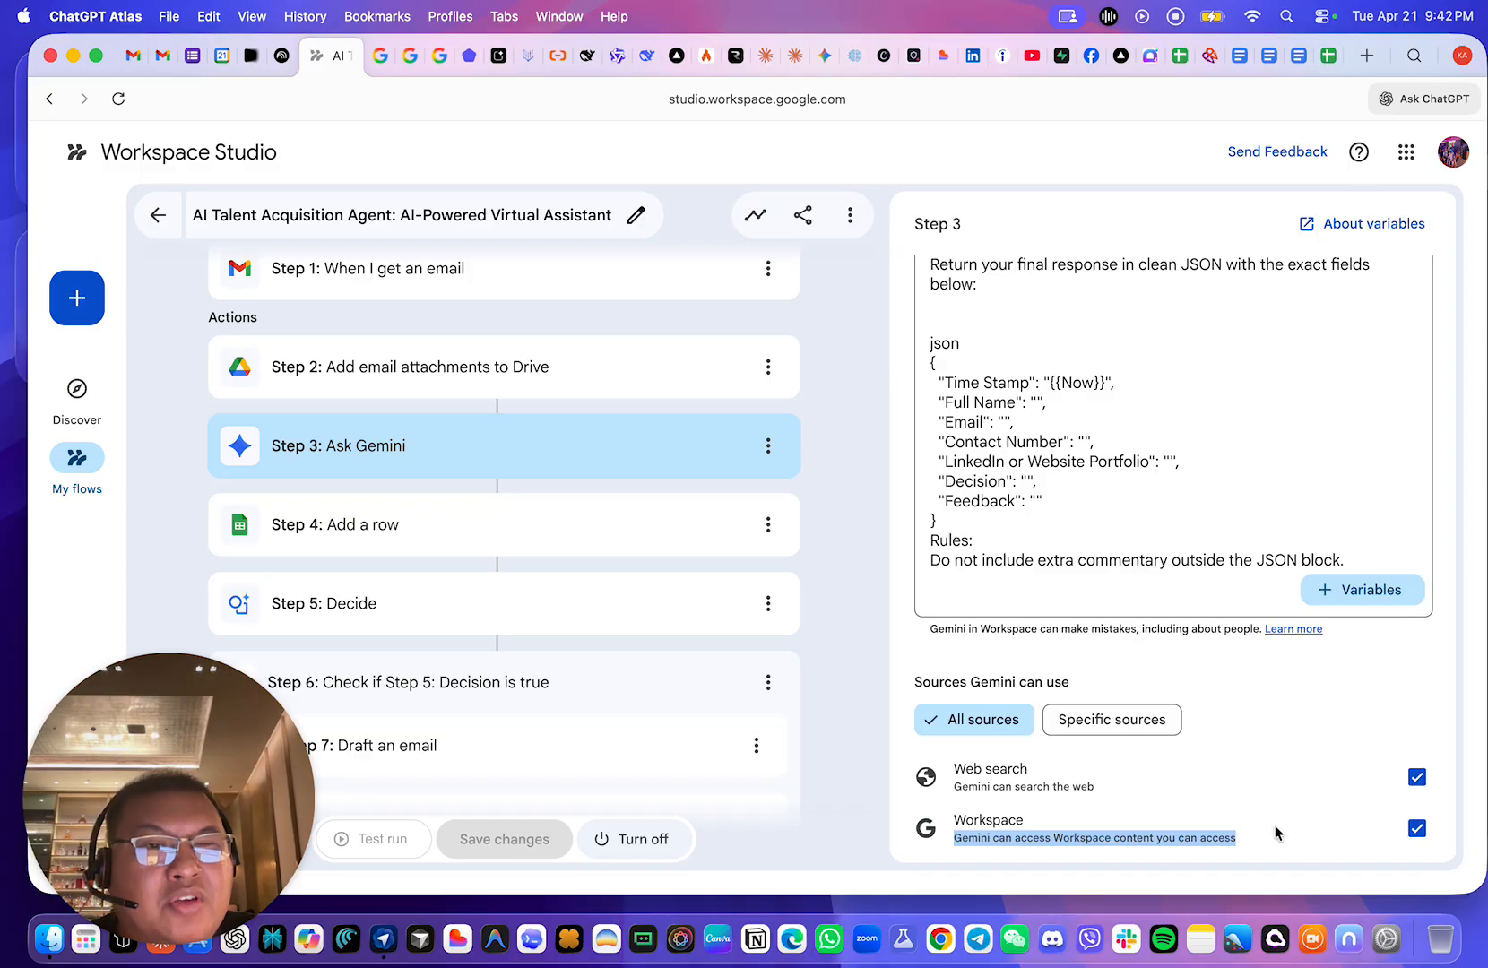
click(1116, 797)
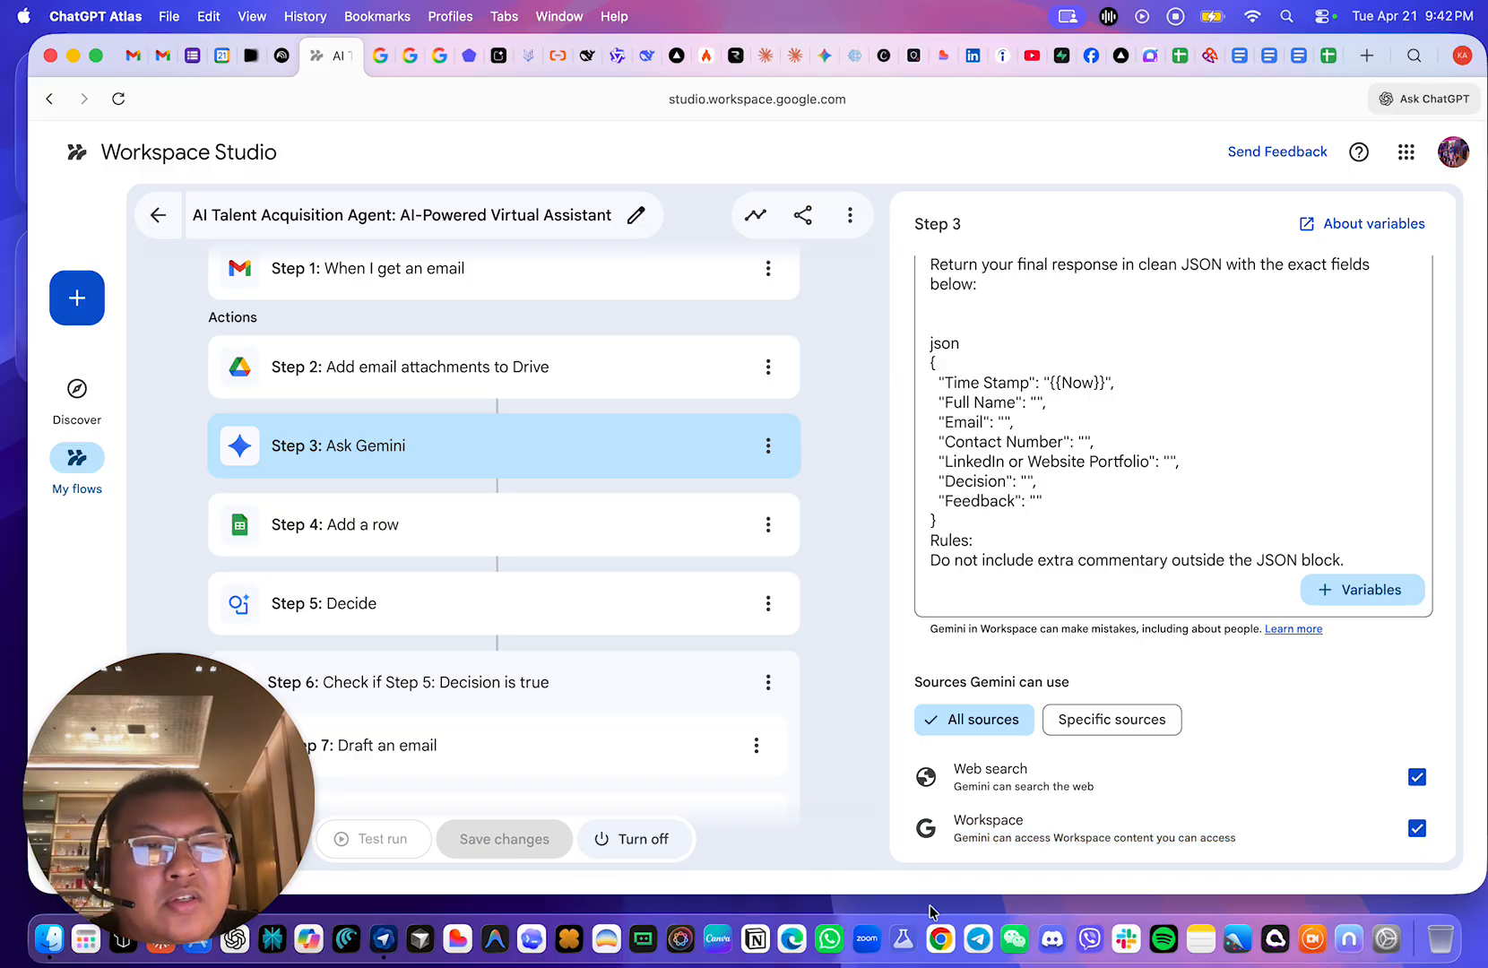
- Look at the Add a row step's spreadsheet settings and reread the Ask Gemini prompt from its instructions to the JSON fields
click(619, 534)
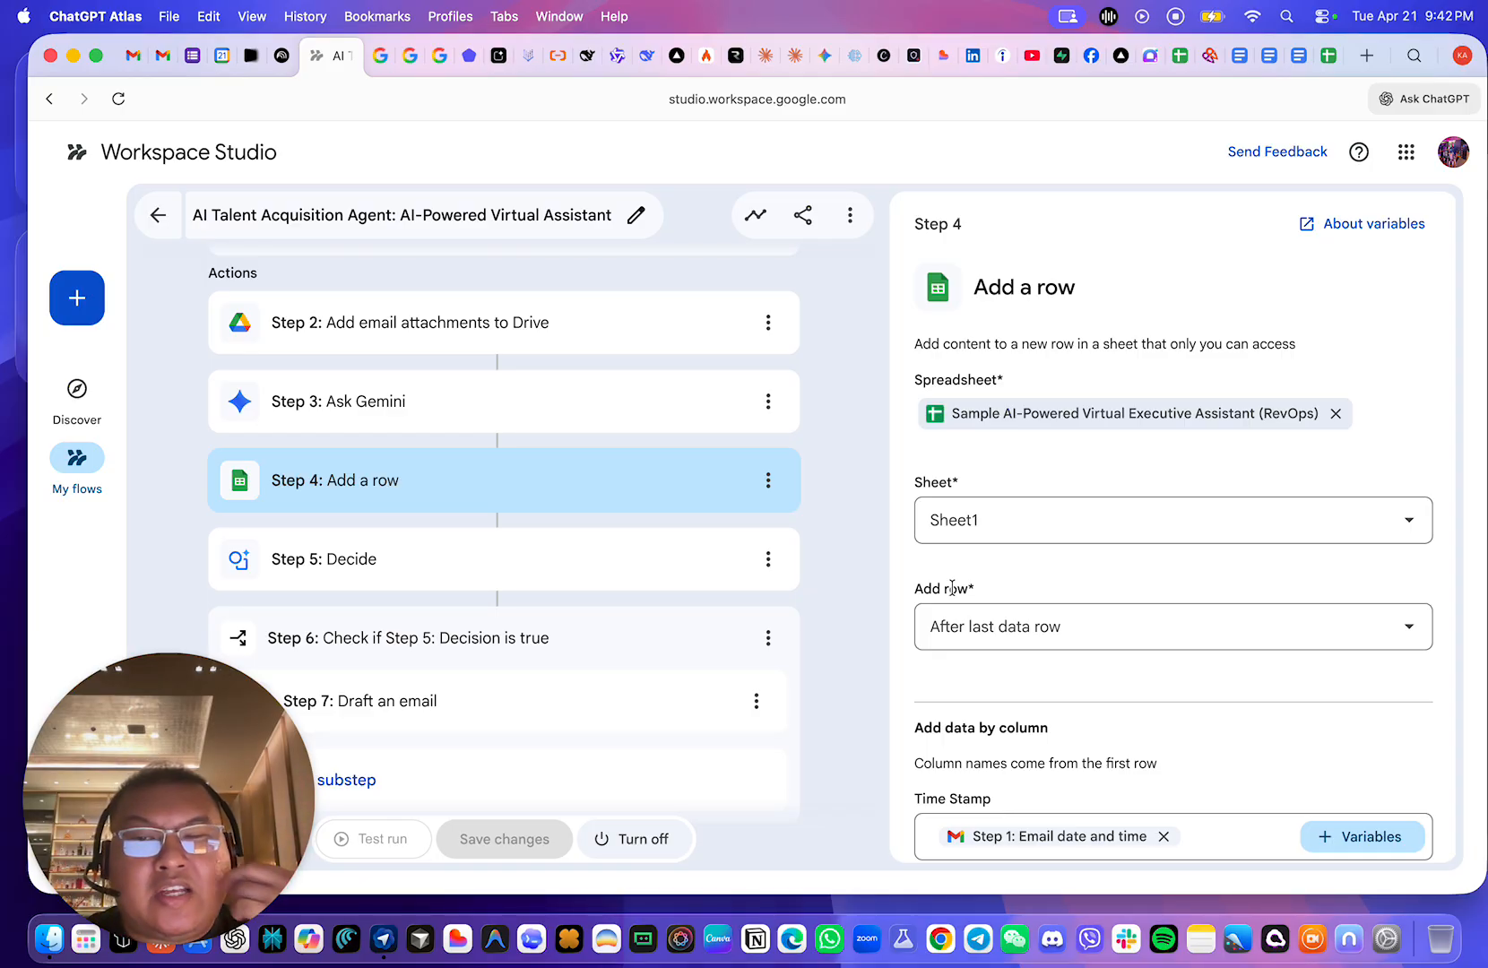
click(641, 422)
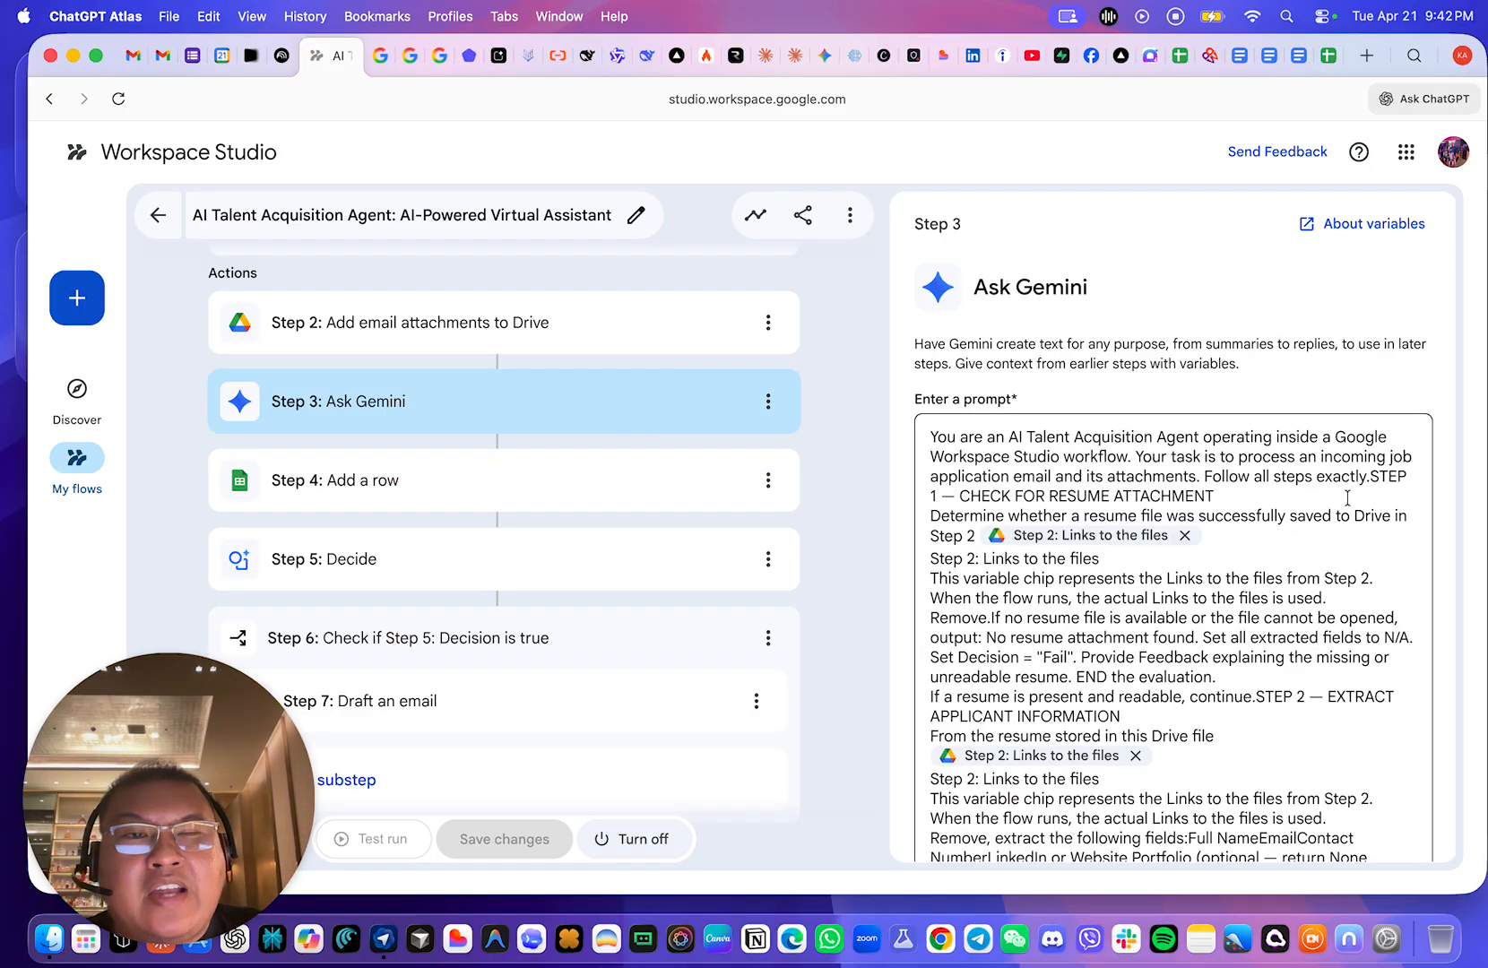
scroll(1144, 608, down, 10)
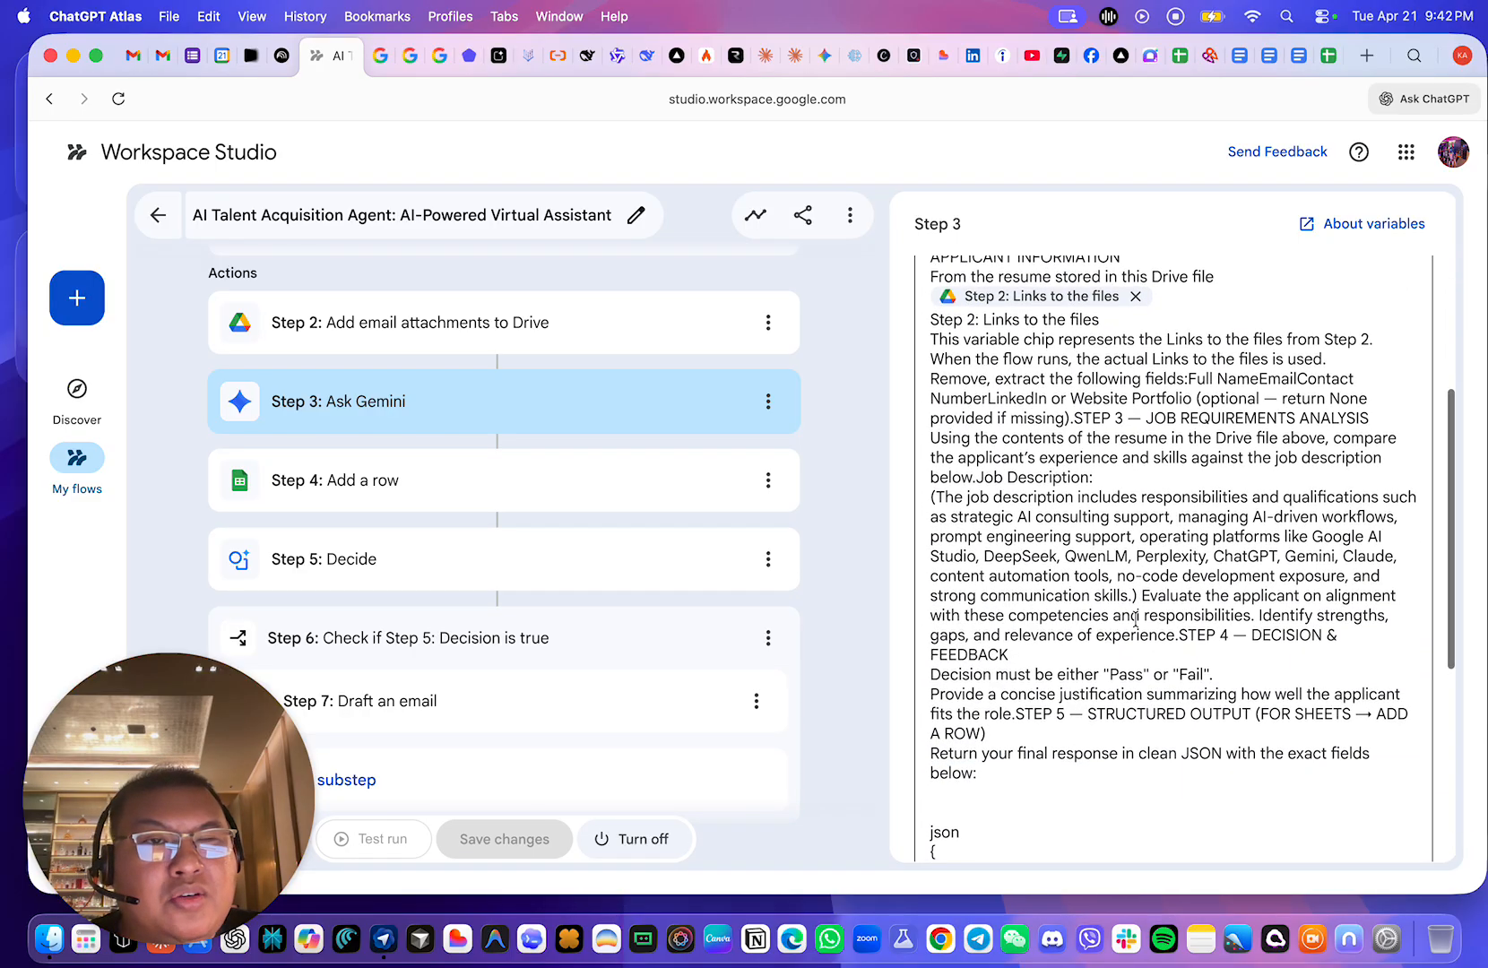
scroll(1140, 610, down, 10)
scroll(1125, 596, up, 7)
scroll(1111, 583, down, 1)
scroll(1111, 583, up, 2)
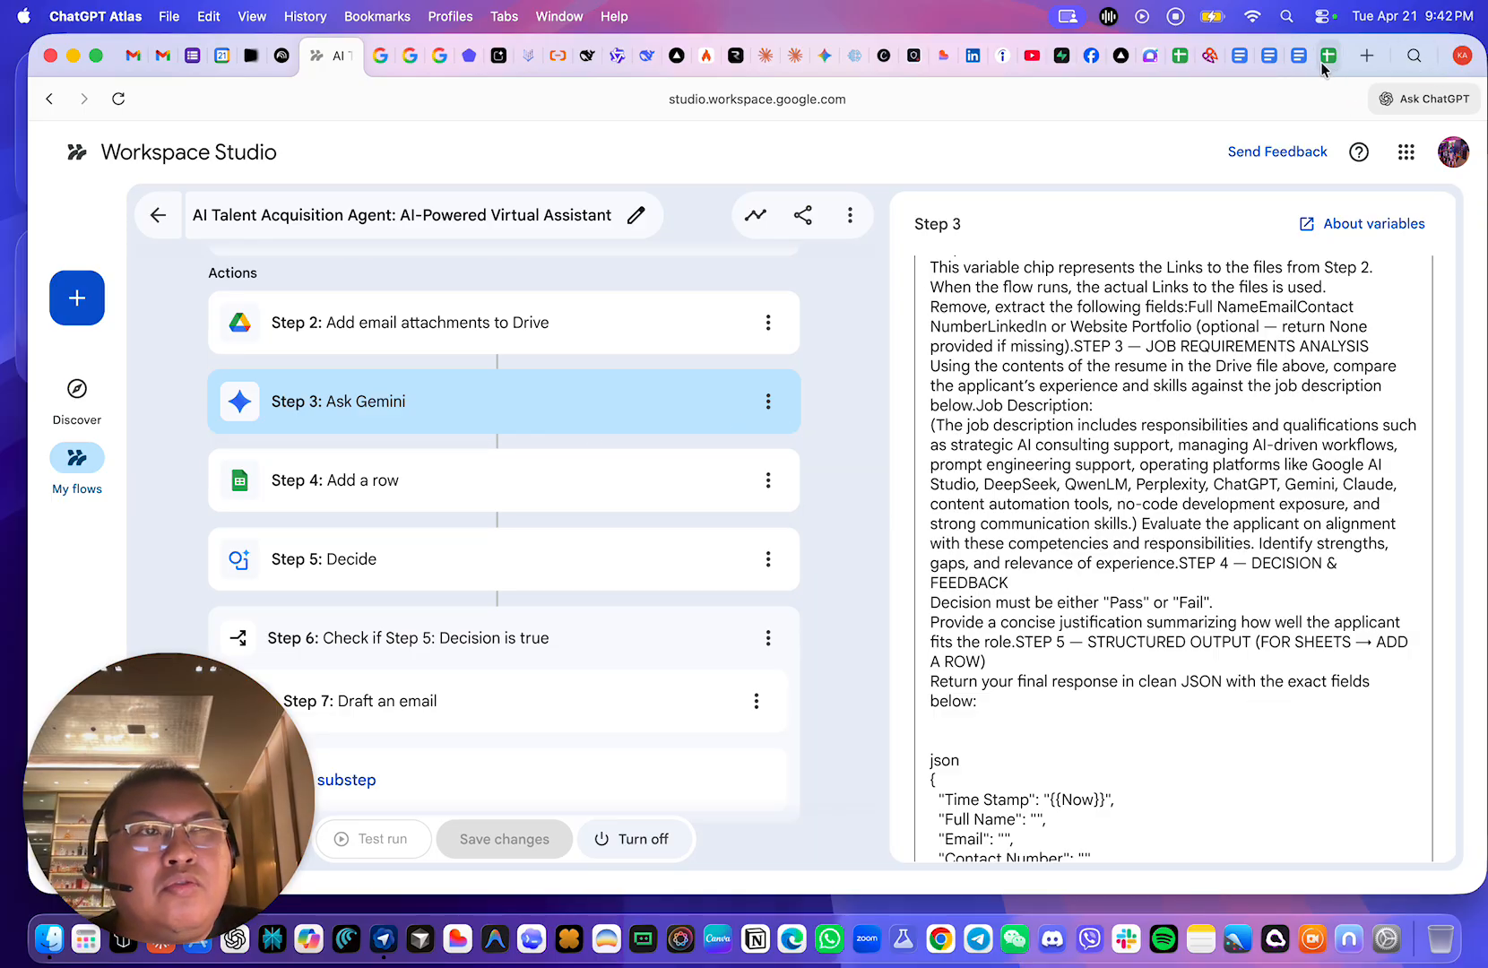
scroll(1137, 555, up, 10)
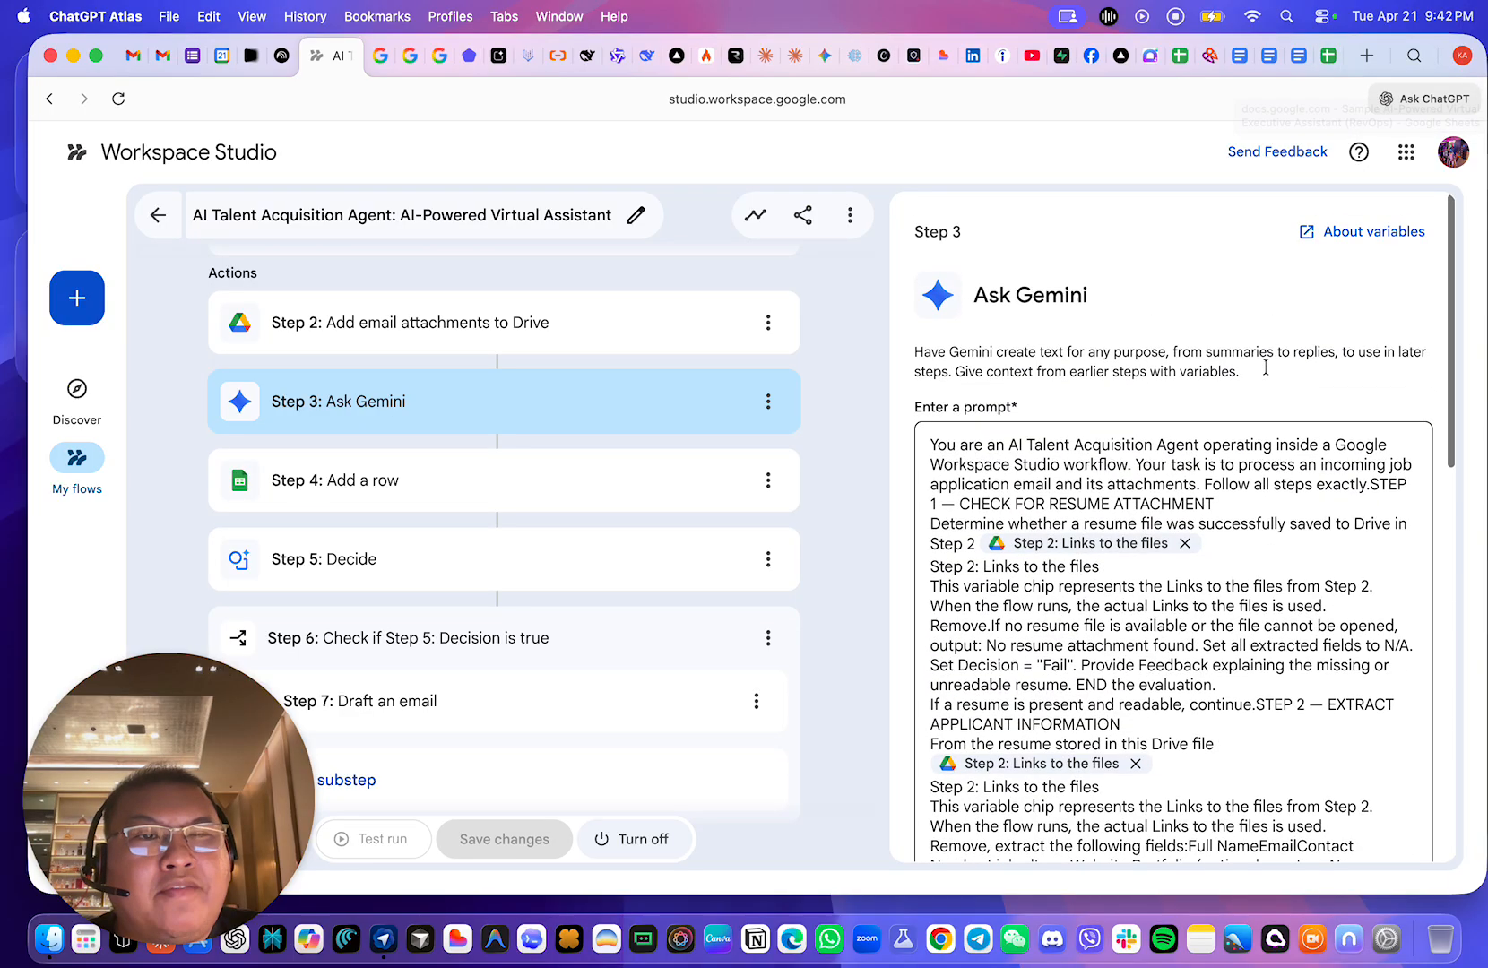
scroll(1137, 555, down, 15)
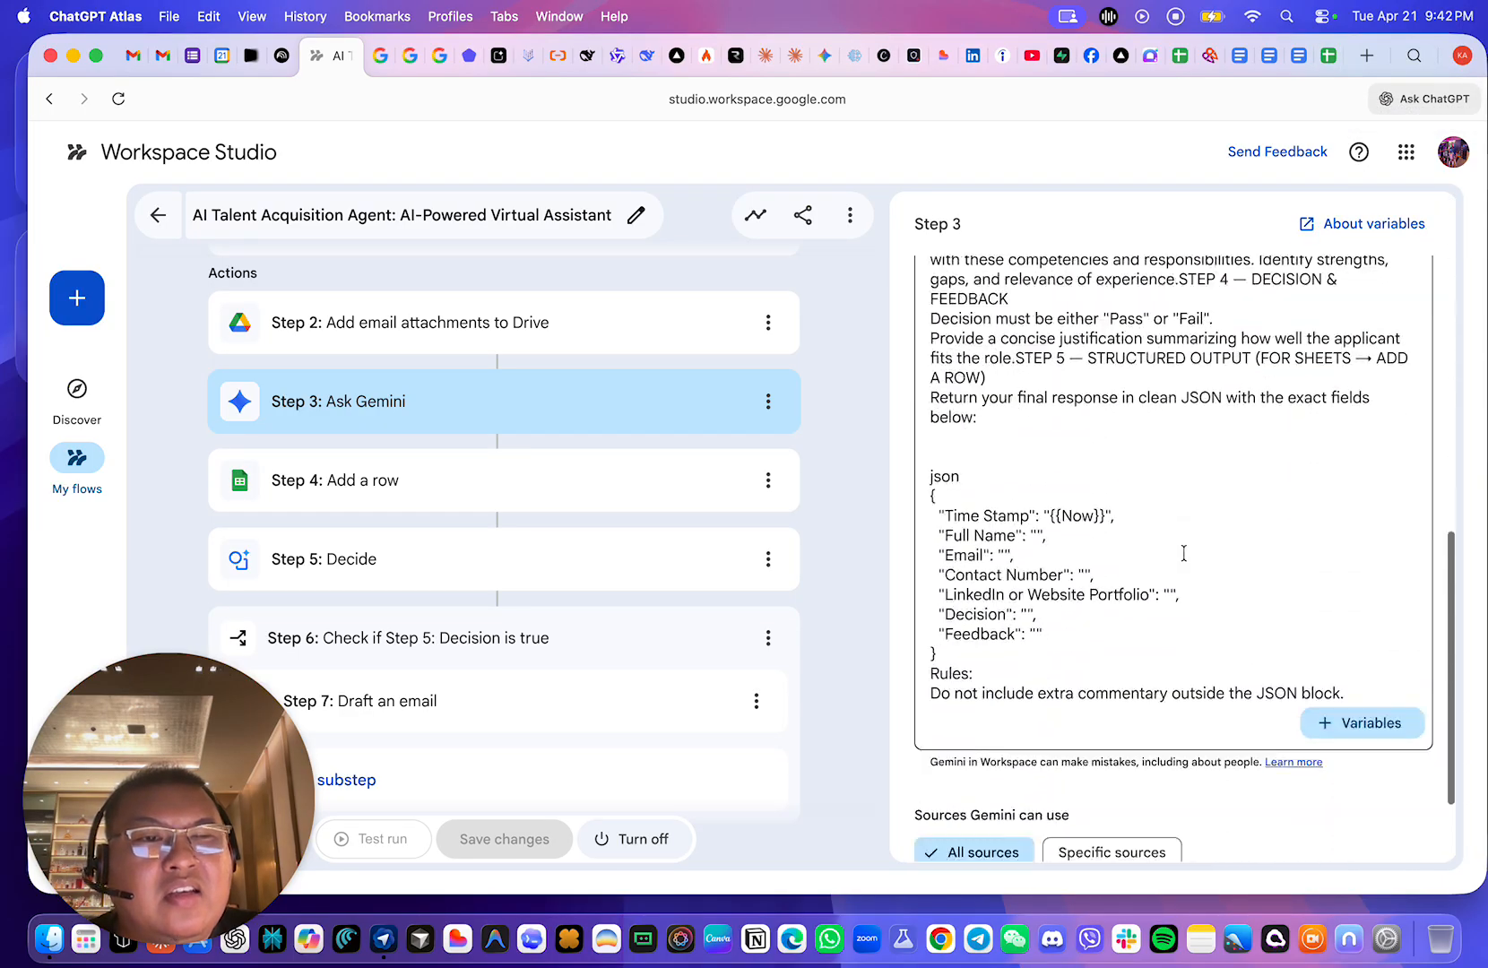
- Switch to the "Sample AI-Powered Virtual Executive Assistant (RevOps)" spreadsheet and examine the applicant evaluation JSON in row 23
click(1327, 69)
scroll(968, 477, up, 6)
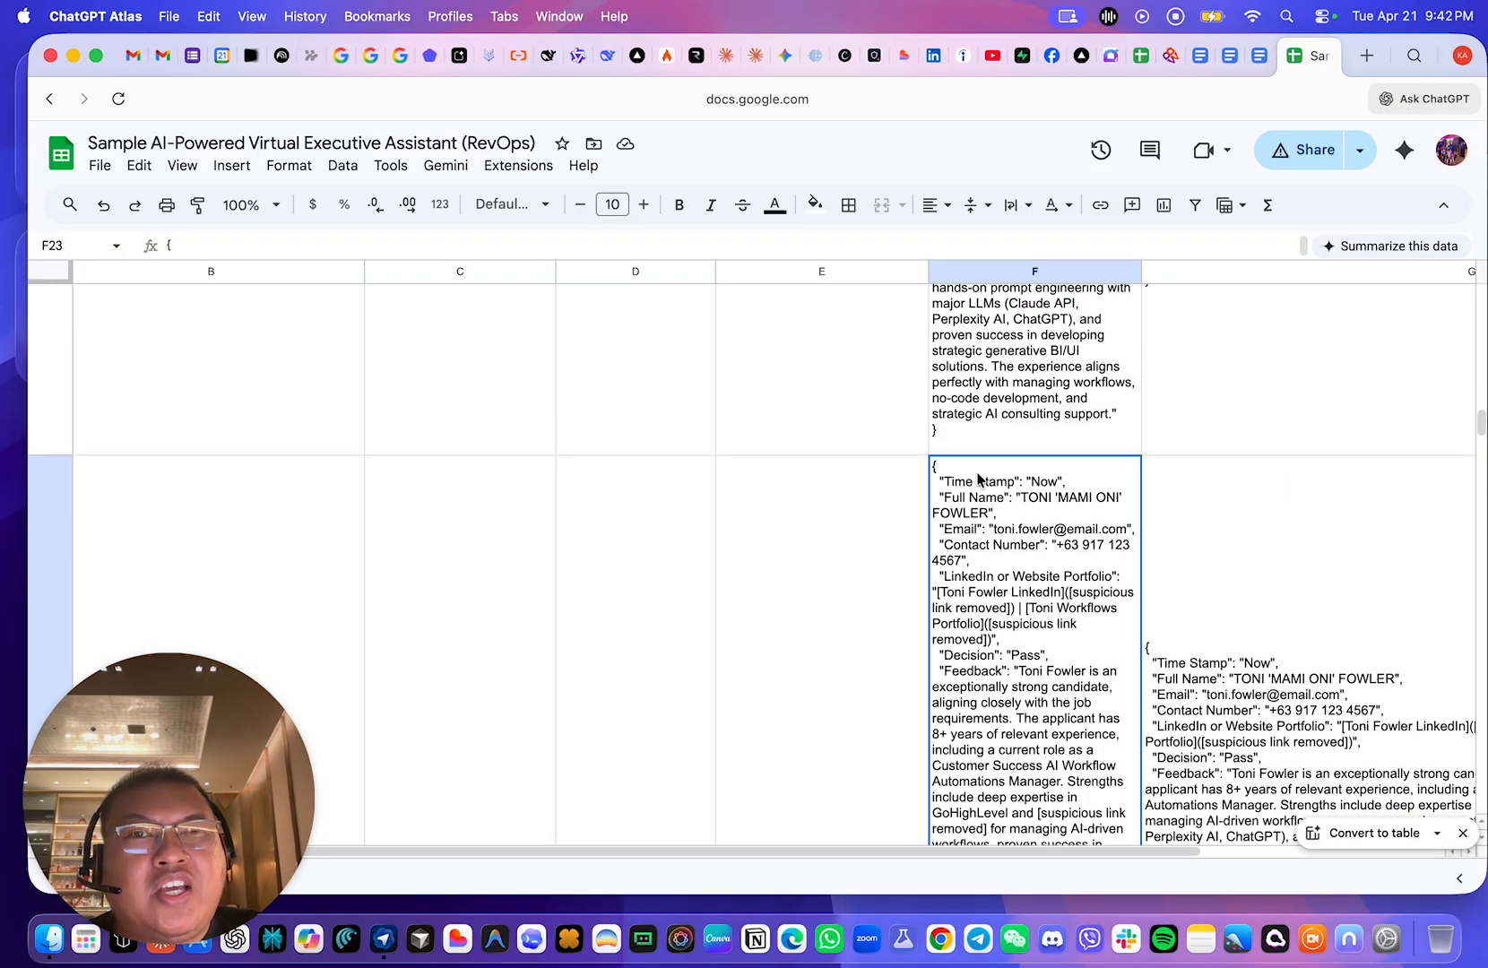
scroll(683, 434, down, 10)
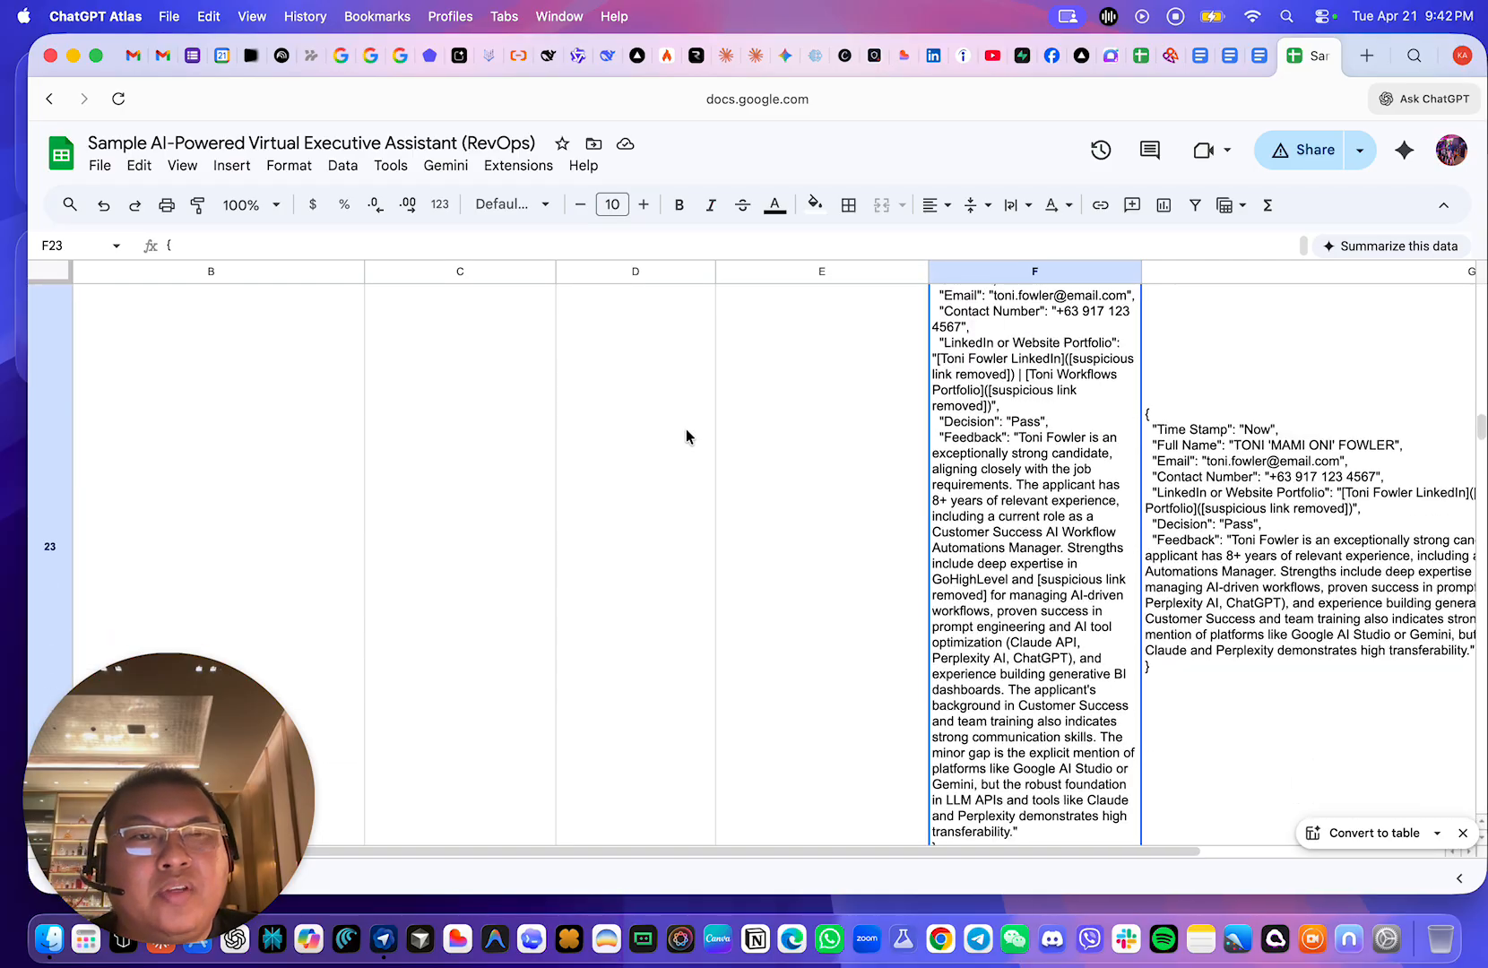
scroll(681, 437, up, 10)
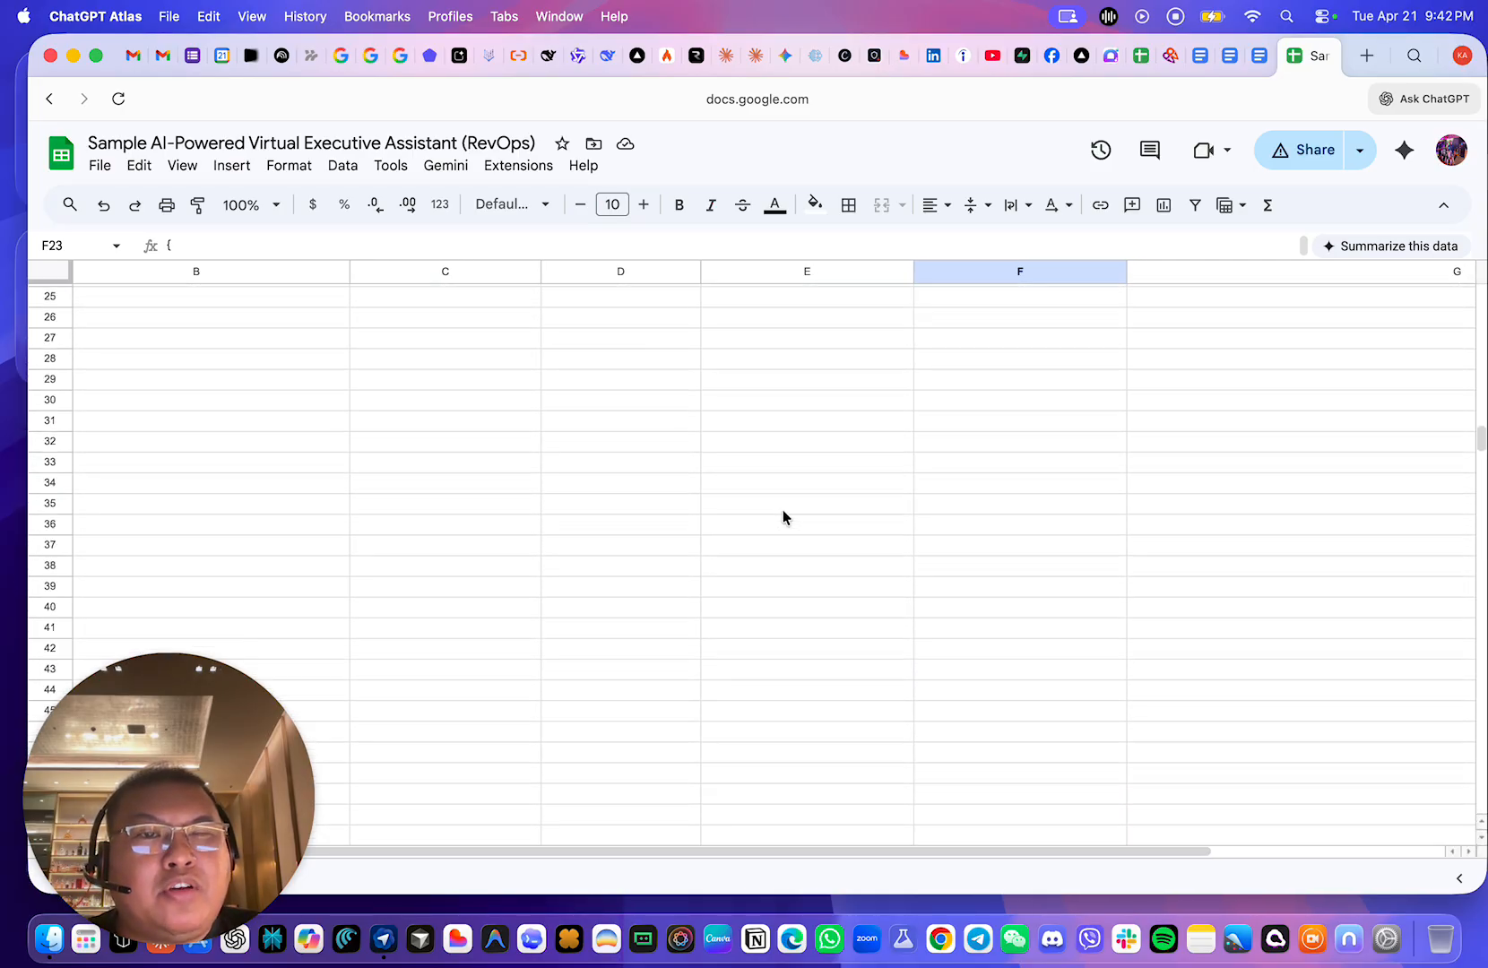
scroll(1013, 442, right, 2)
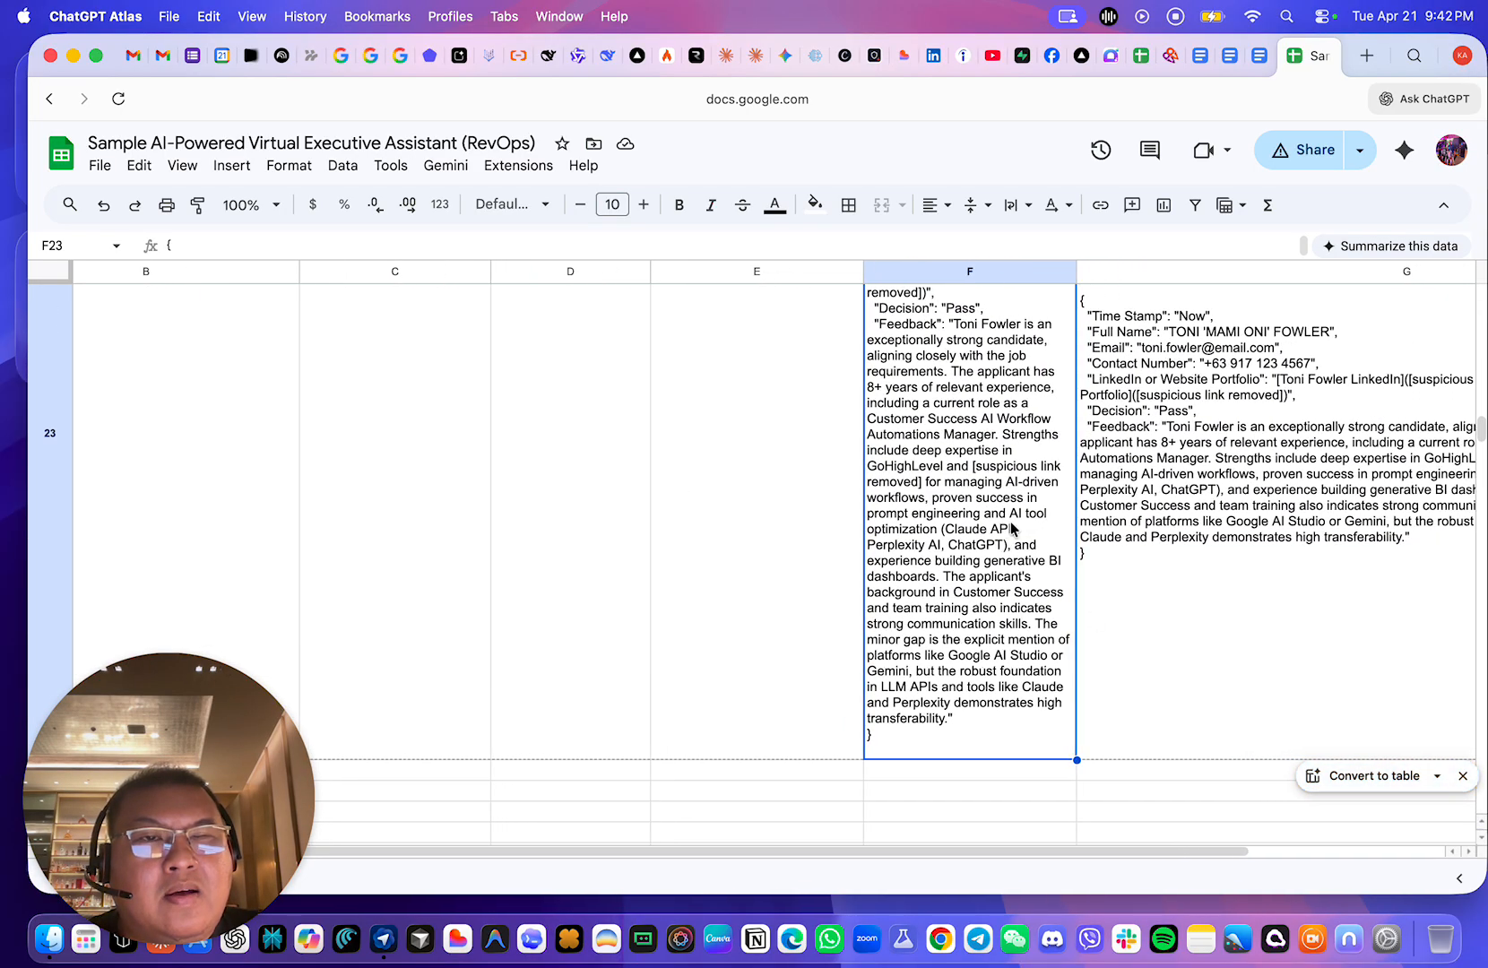
click(1173, 563)
click(960, 565)
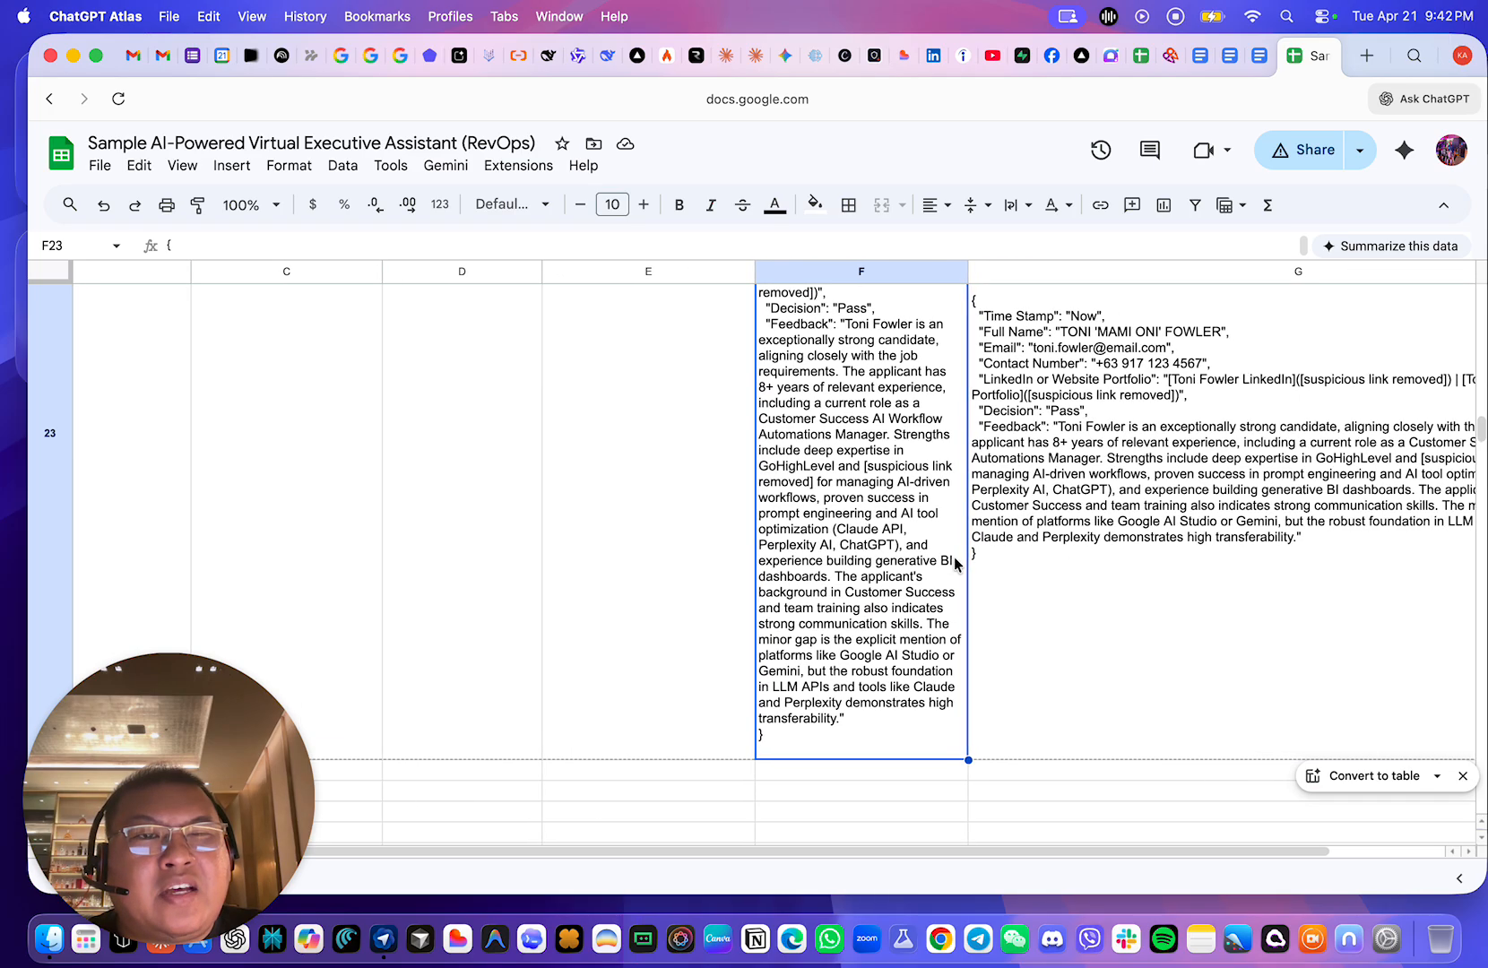
scroll(956, 563, left, 1)
scroll(1160, 557, up, 1)
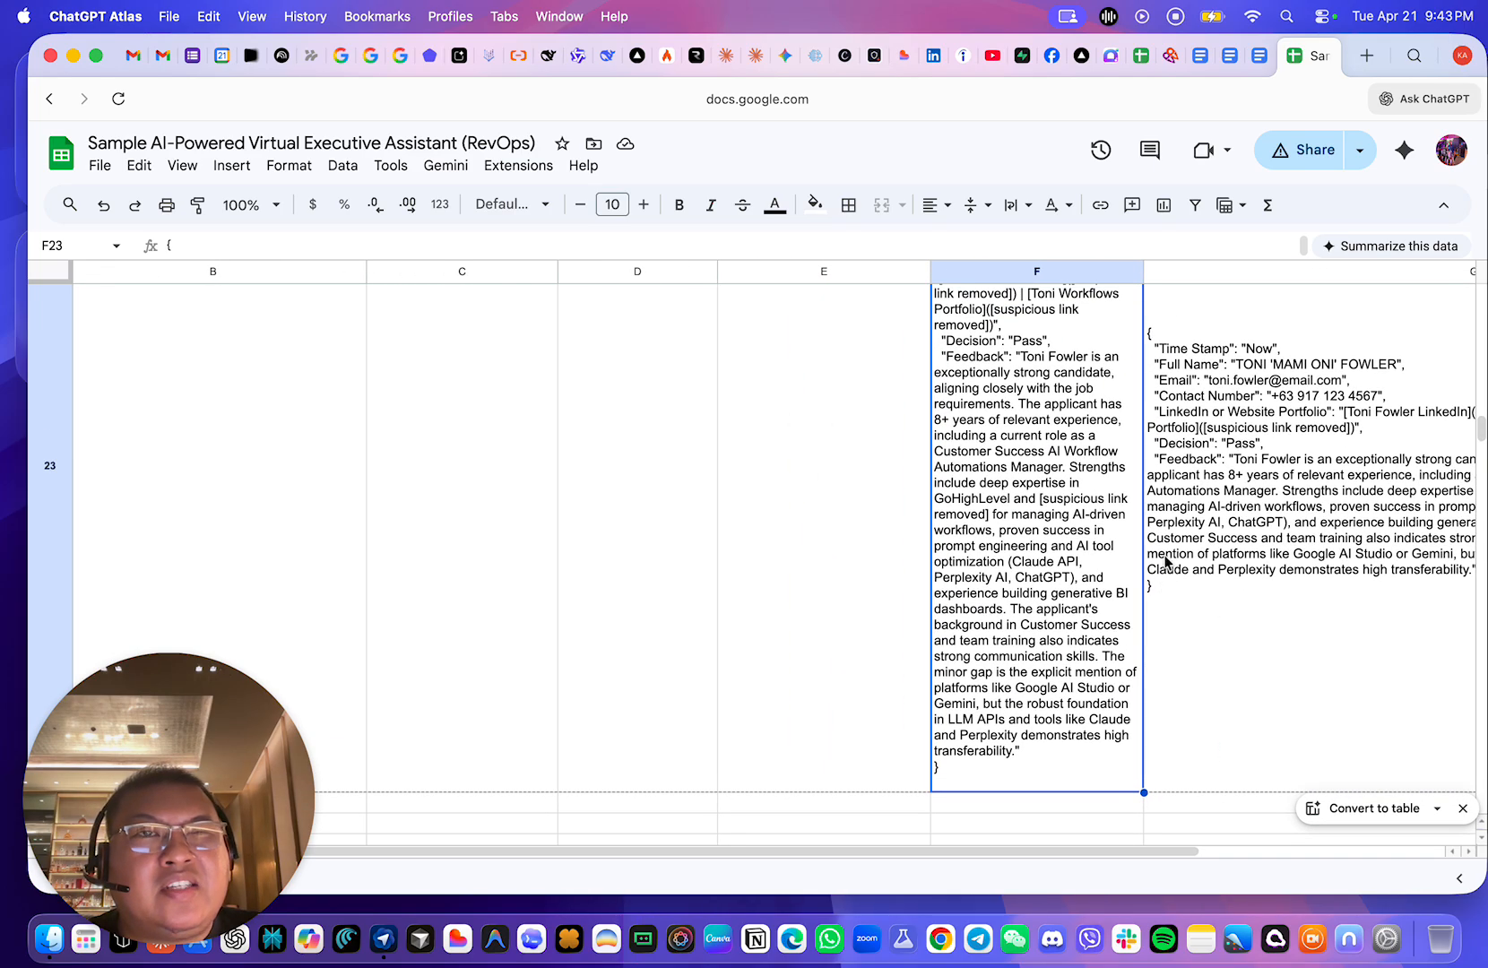
- Go back to the Ask Gemini step in the flow and review the JSON output fields and rules in its prompt
click(311, 55)
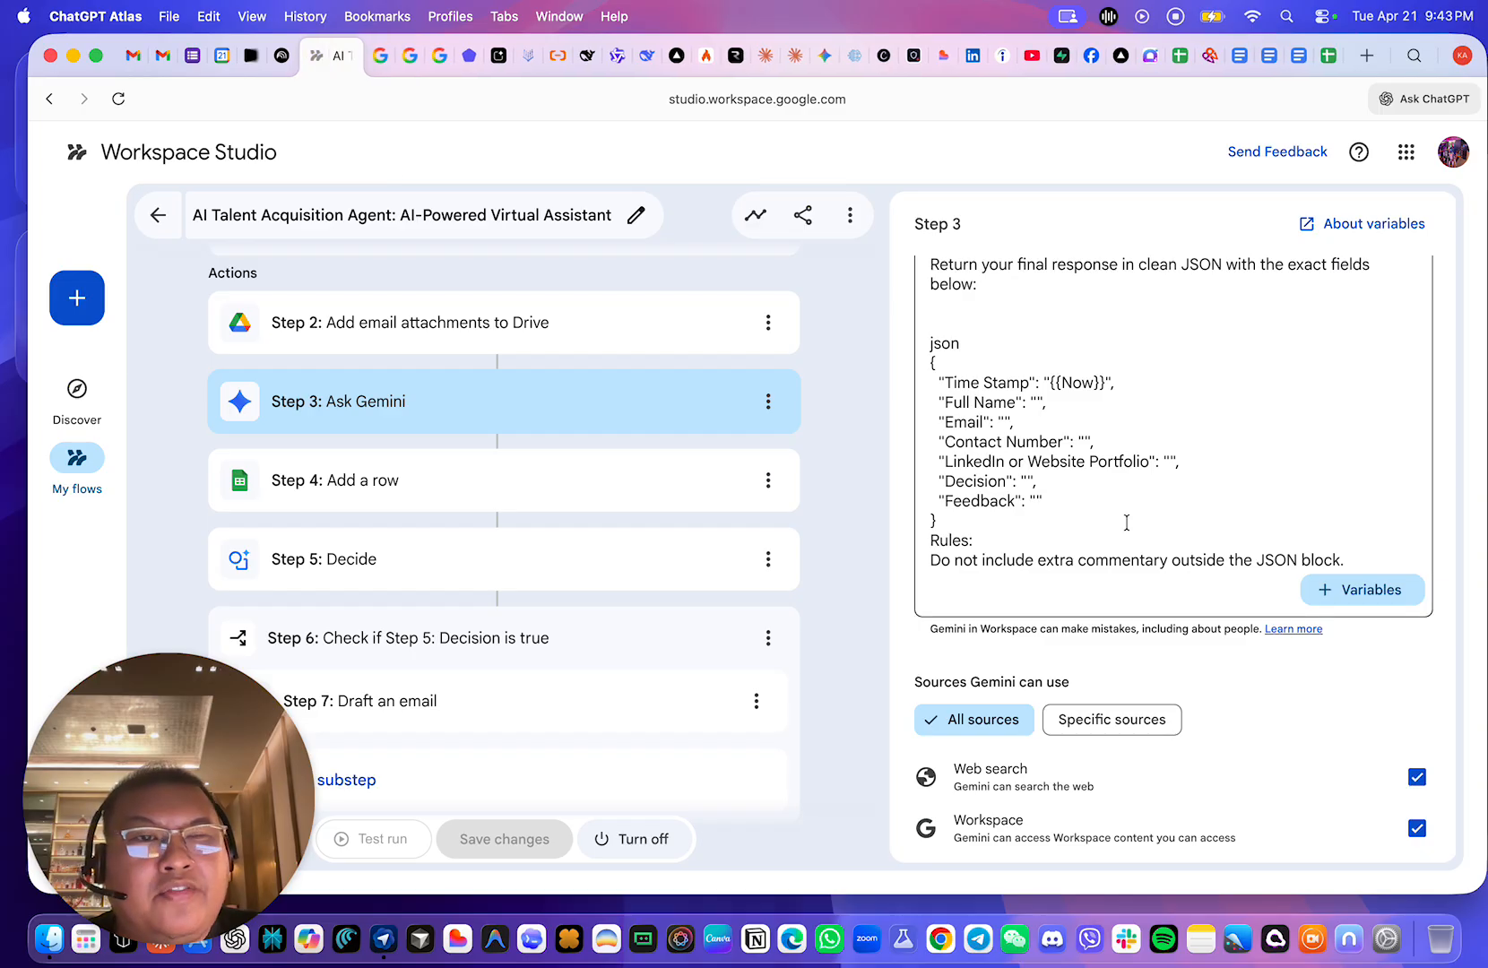
drag(1345, 556, 1182, 456)
drag(1104, 414, 1146, 439)
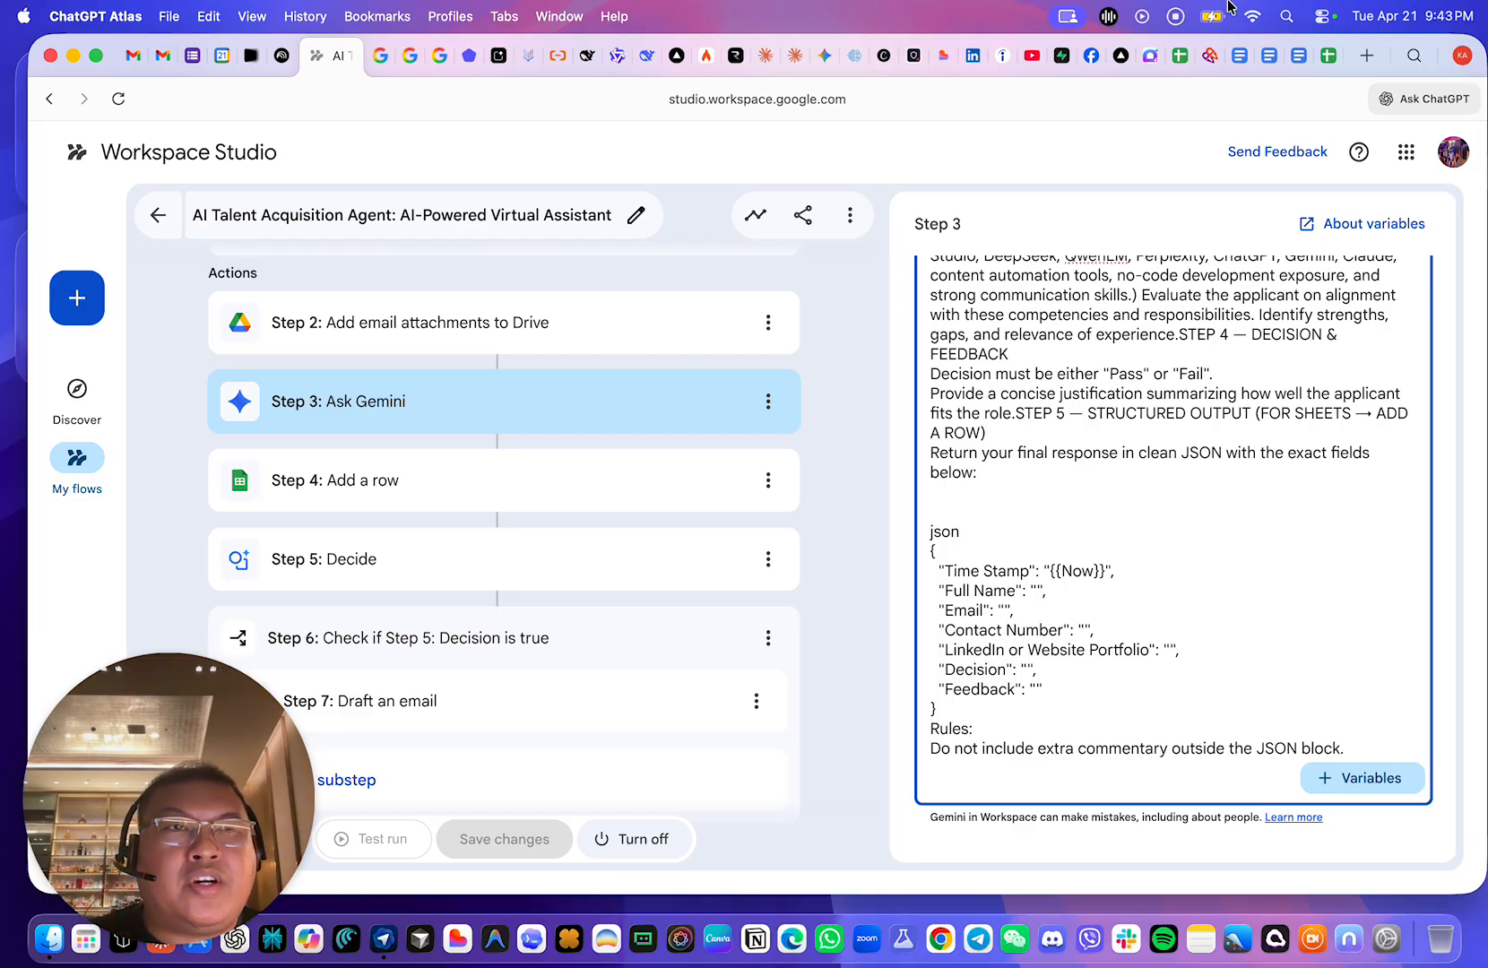
- Return to the RevOps spreadsheet, select cell D23, and look across row 23 to its time stamp column
click(1320, 65)
click(734, 459)
click(561, 472)
scroll(562, 472, left, 2)
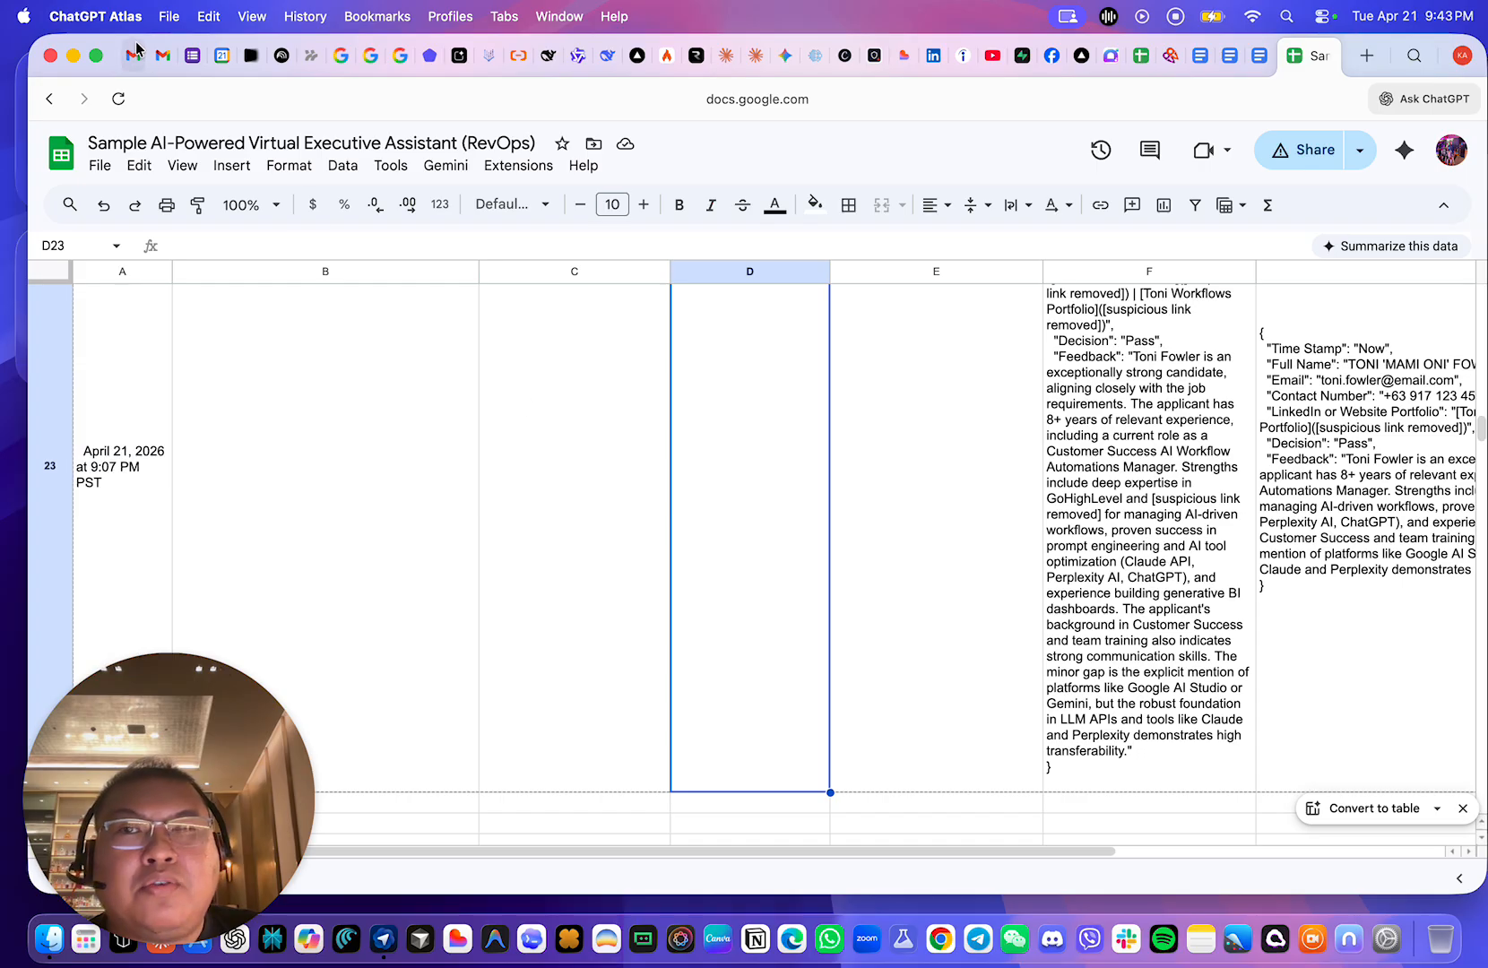
- Go back to the flow in Workspace Studio and reread the Ask Gemini prompt from resume extraction to the JSON fields and sources
click(310, 57)
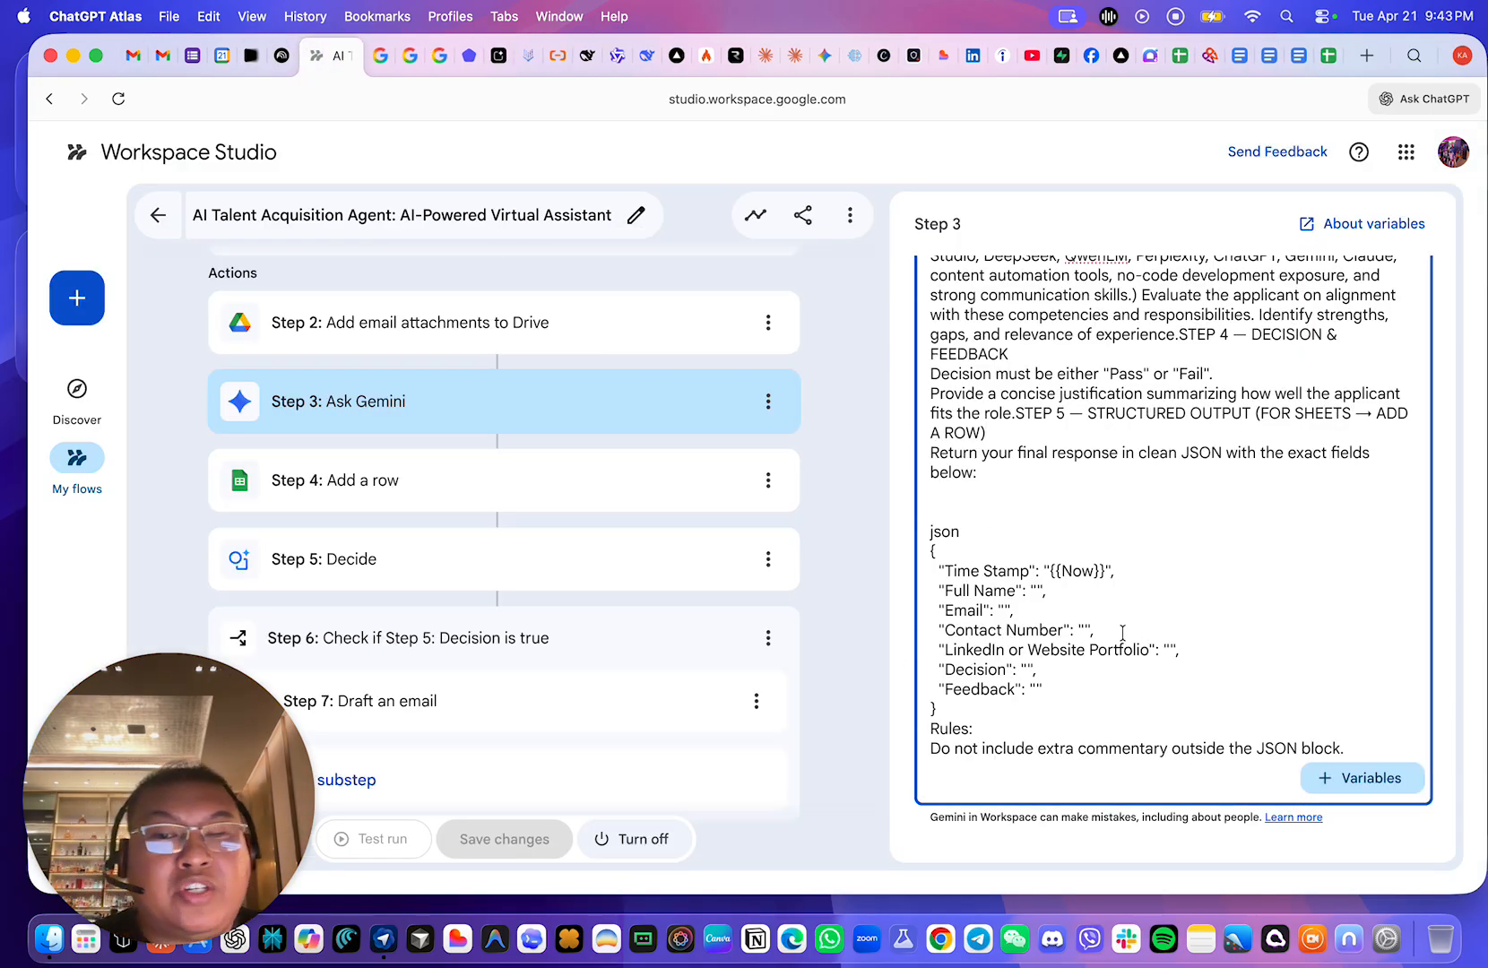
scroll(1142, 603, up, 5)
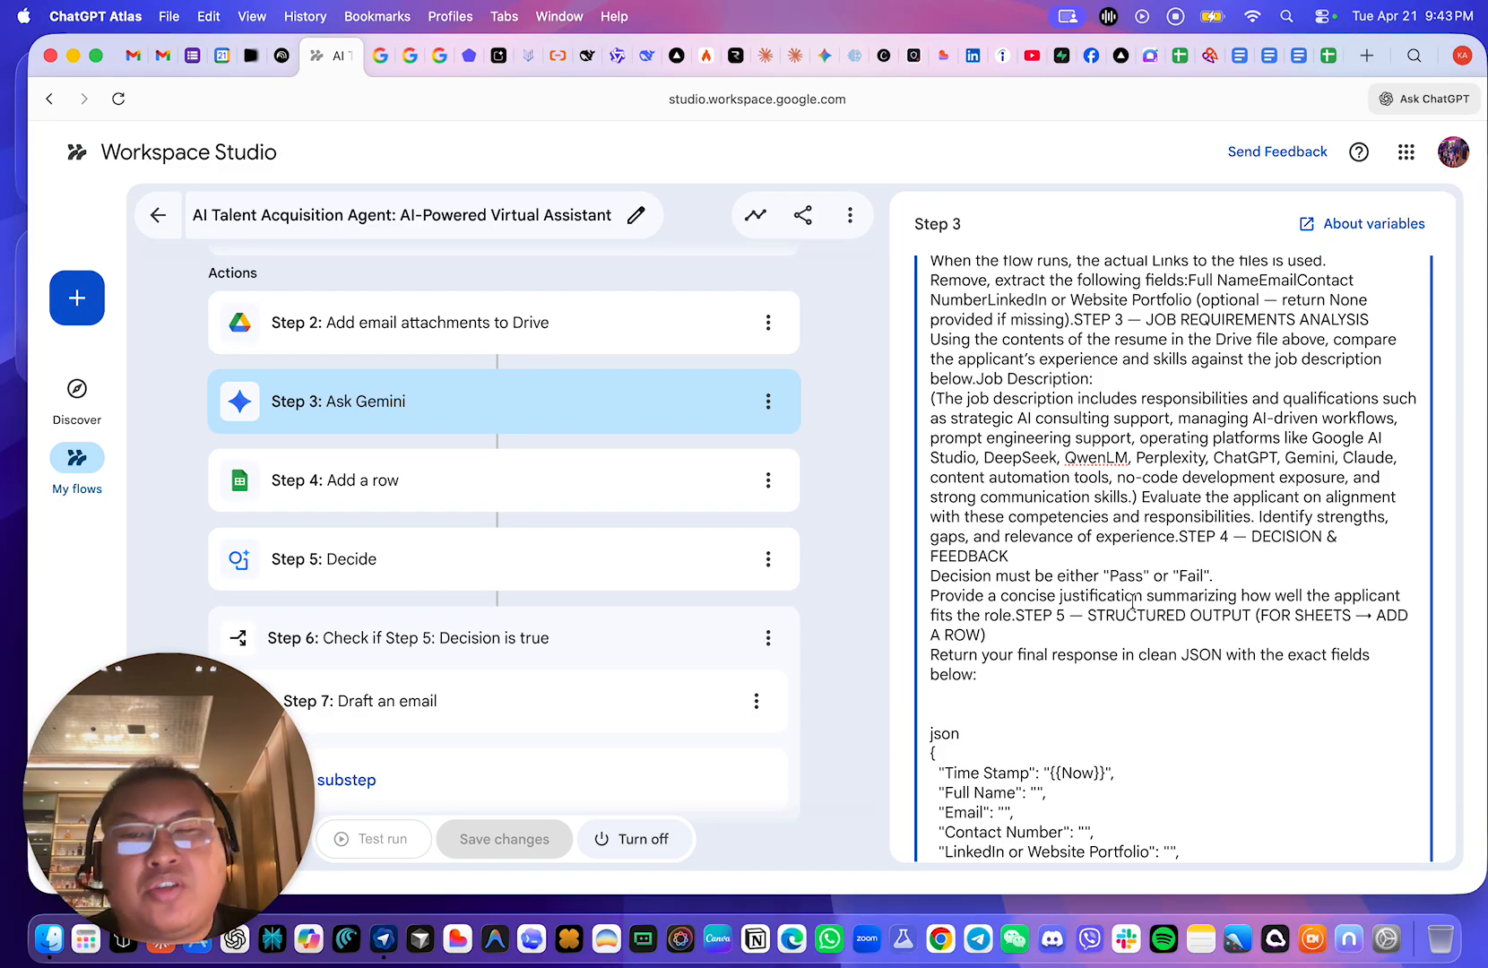
scroll(1135, 602, up, 4)
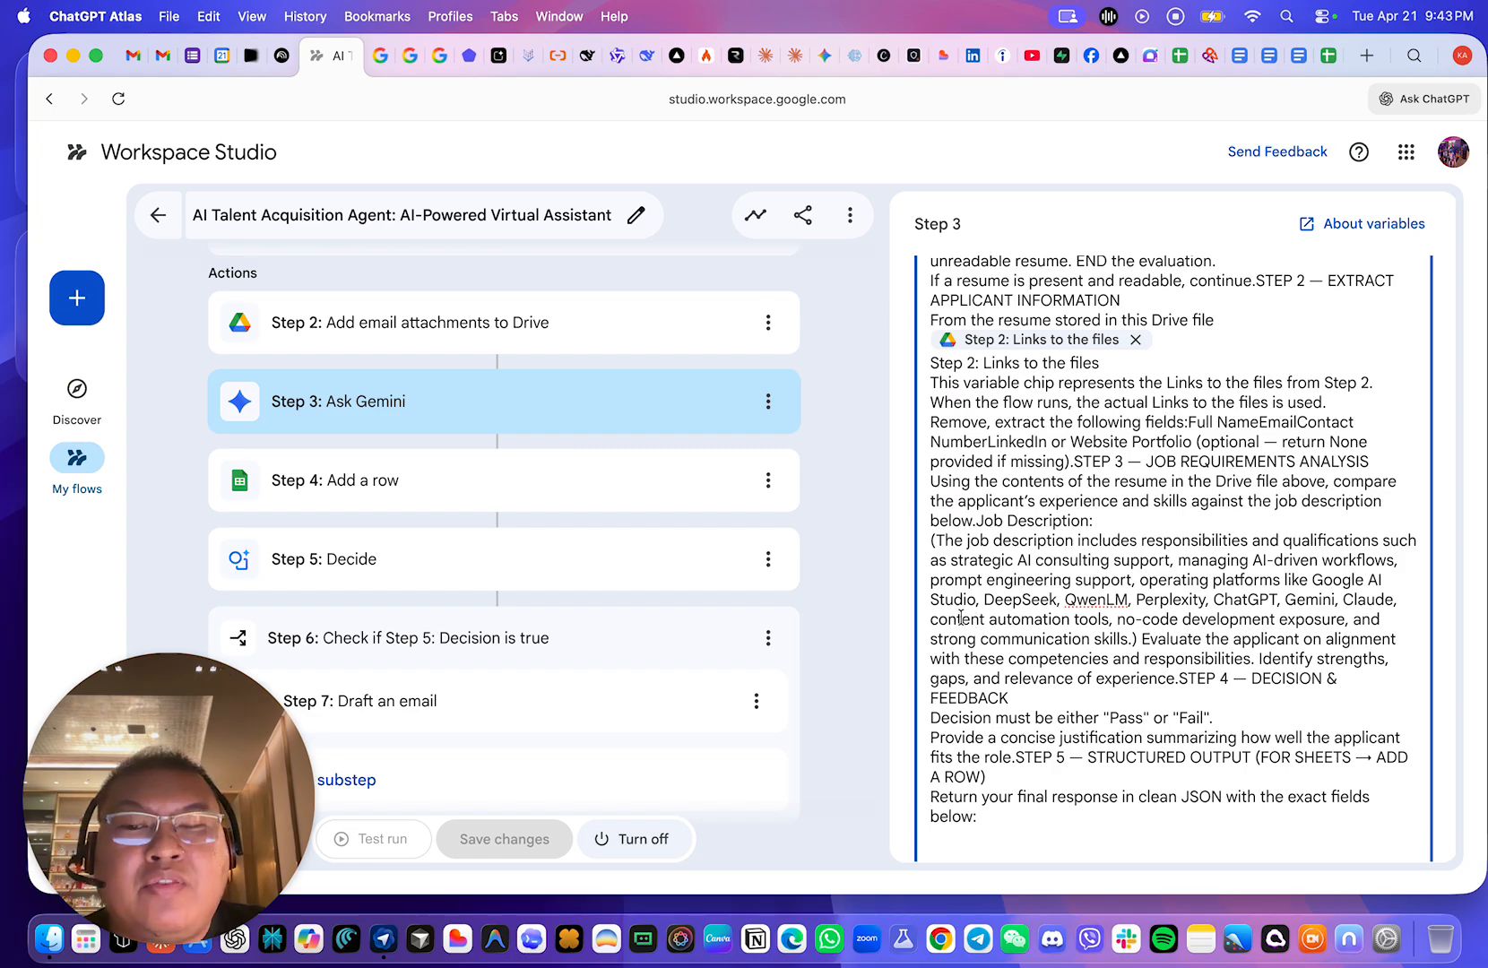
scroll(976, 630, down, 10)
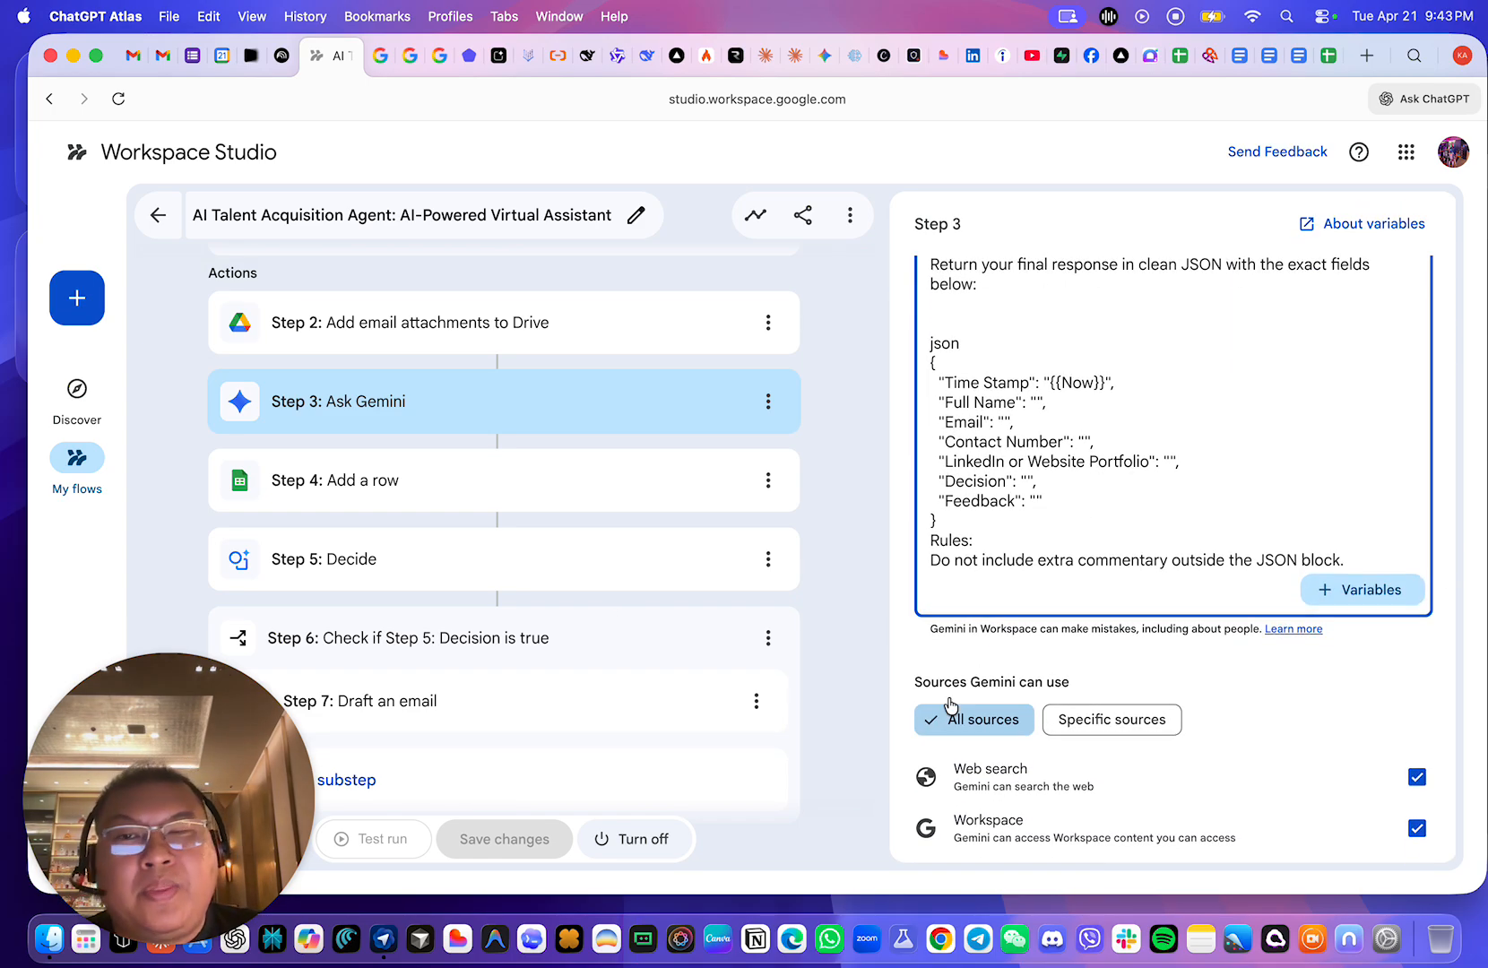
scroll(1103, 592, up, 15)
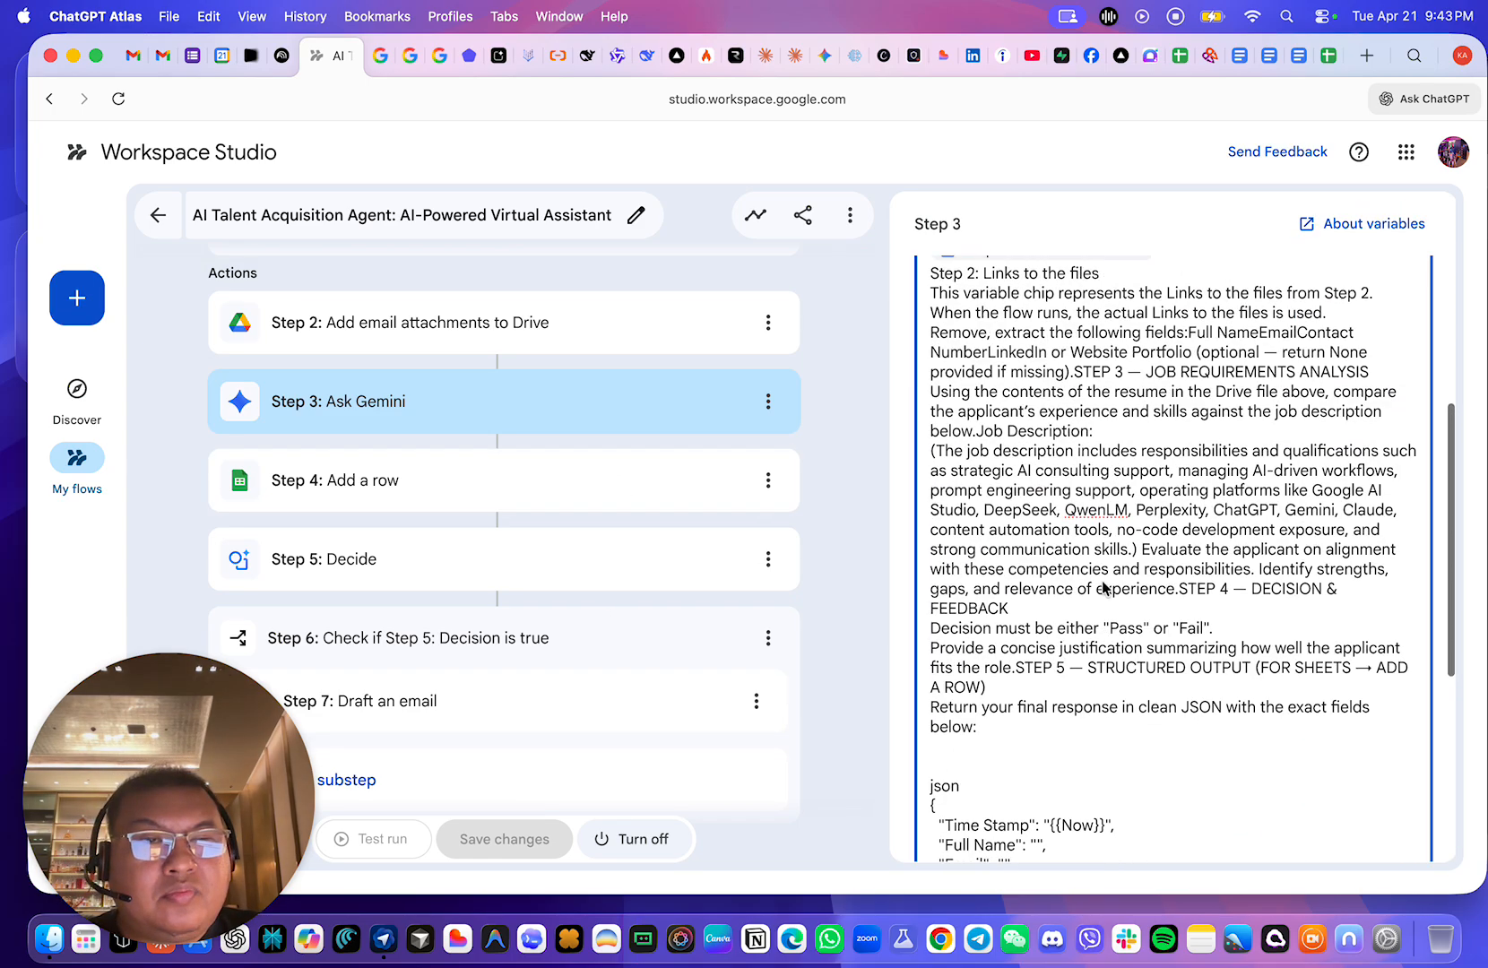
scroll(1105, 588, down, 10)
- Open the Add a row step and compare its spreadsheet selection with the RevOps spreadsheet, returning to the flow
click(515, 501)
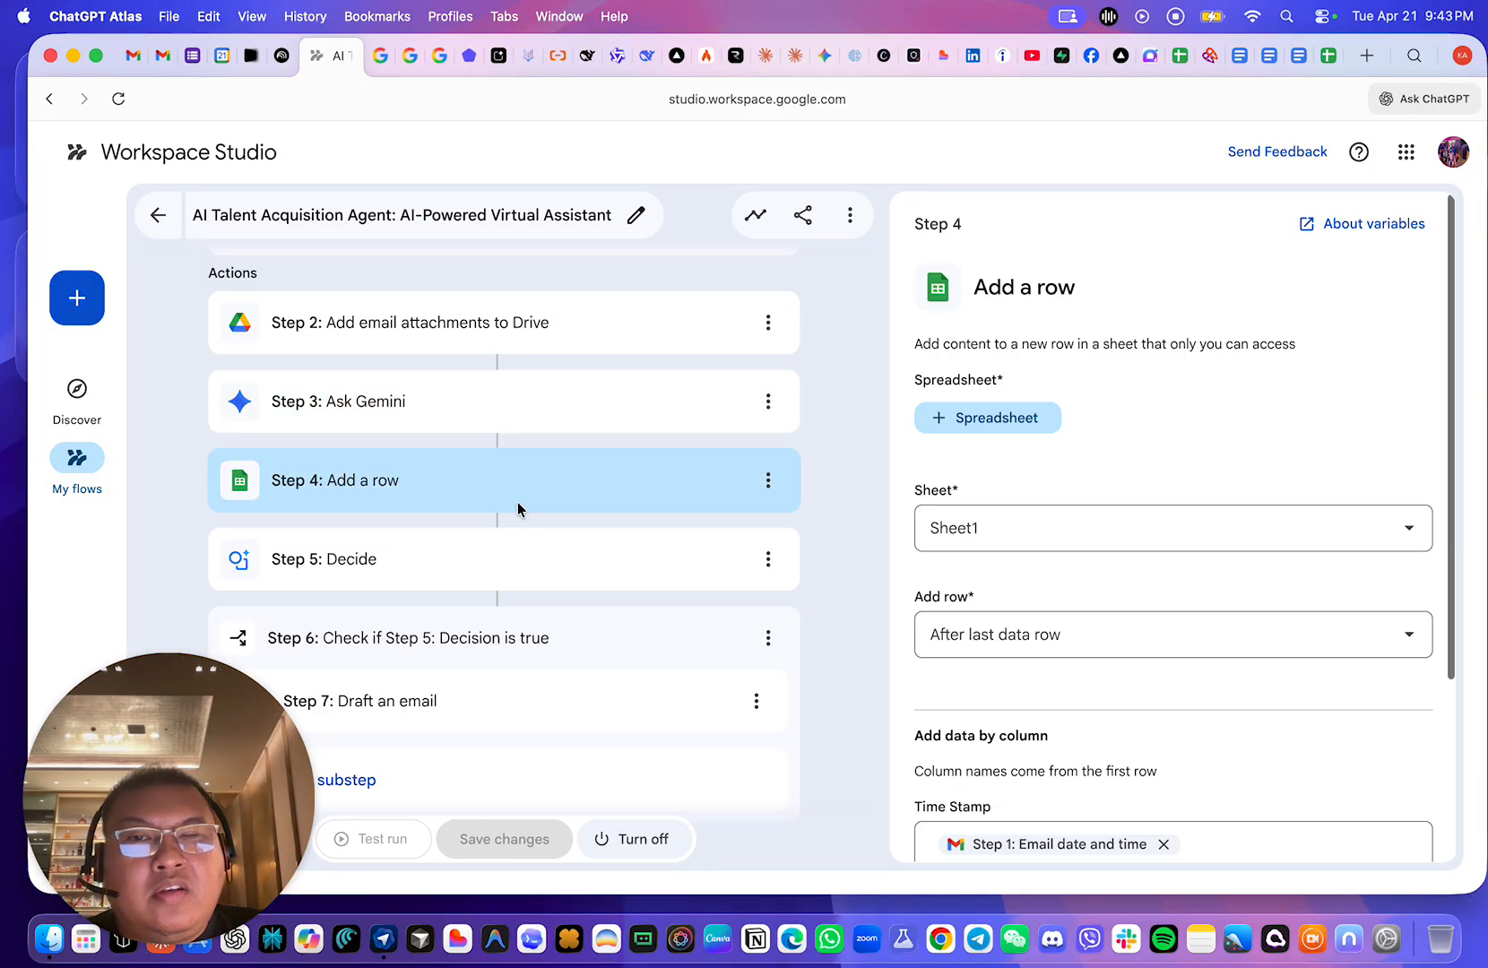
scroll(1033, 664, down, 5)
scroll(1058, 596, up, 5)
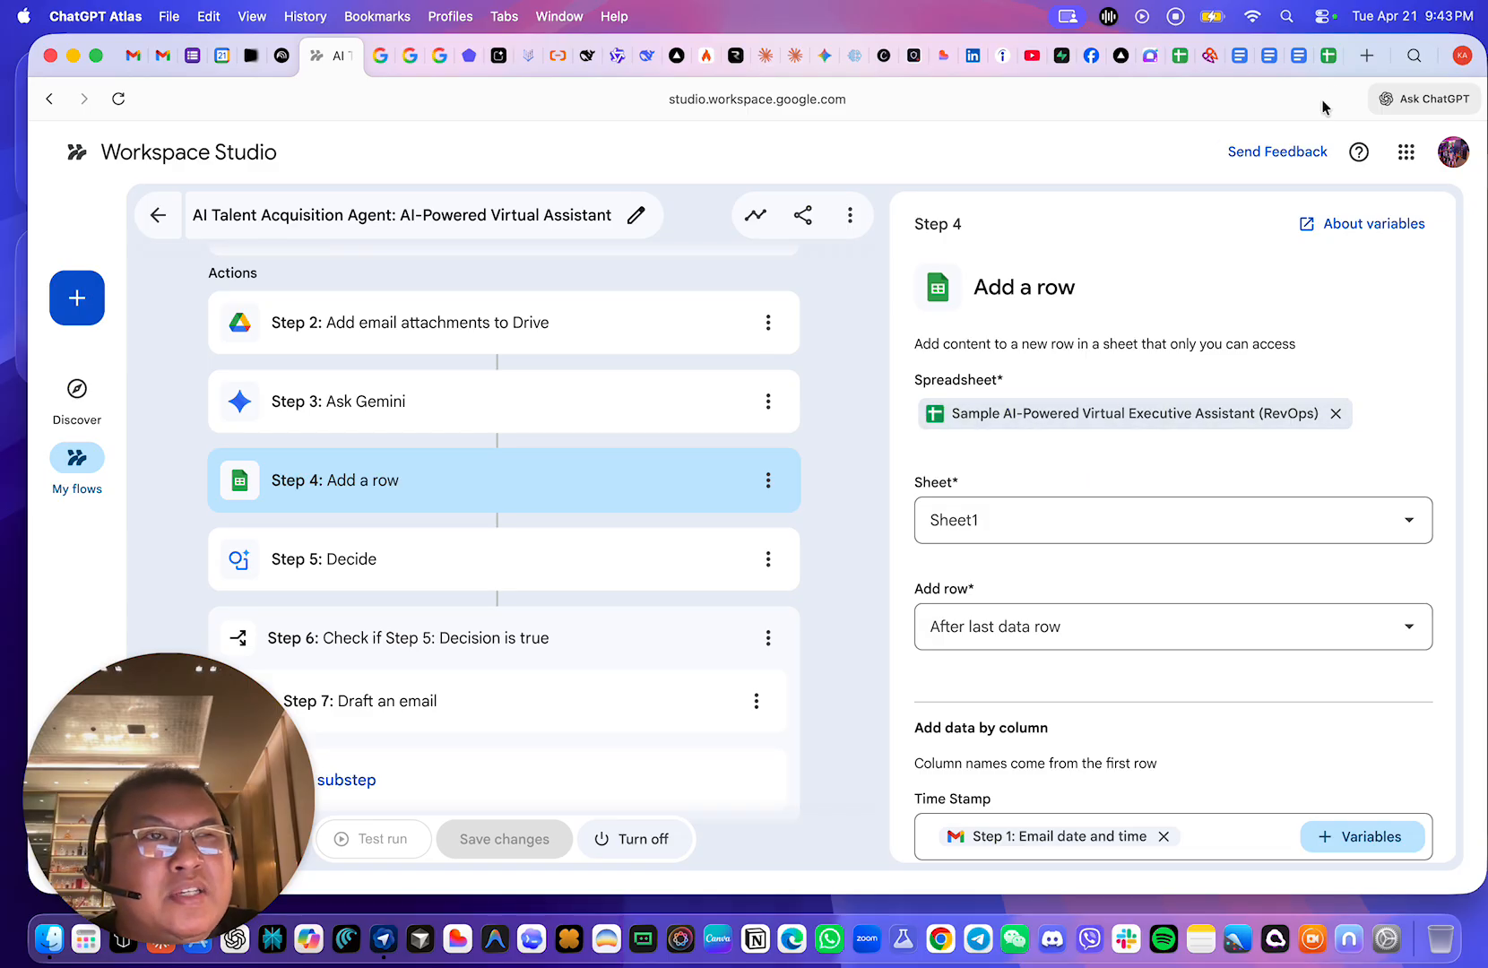
click(1329, 56)
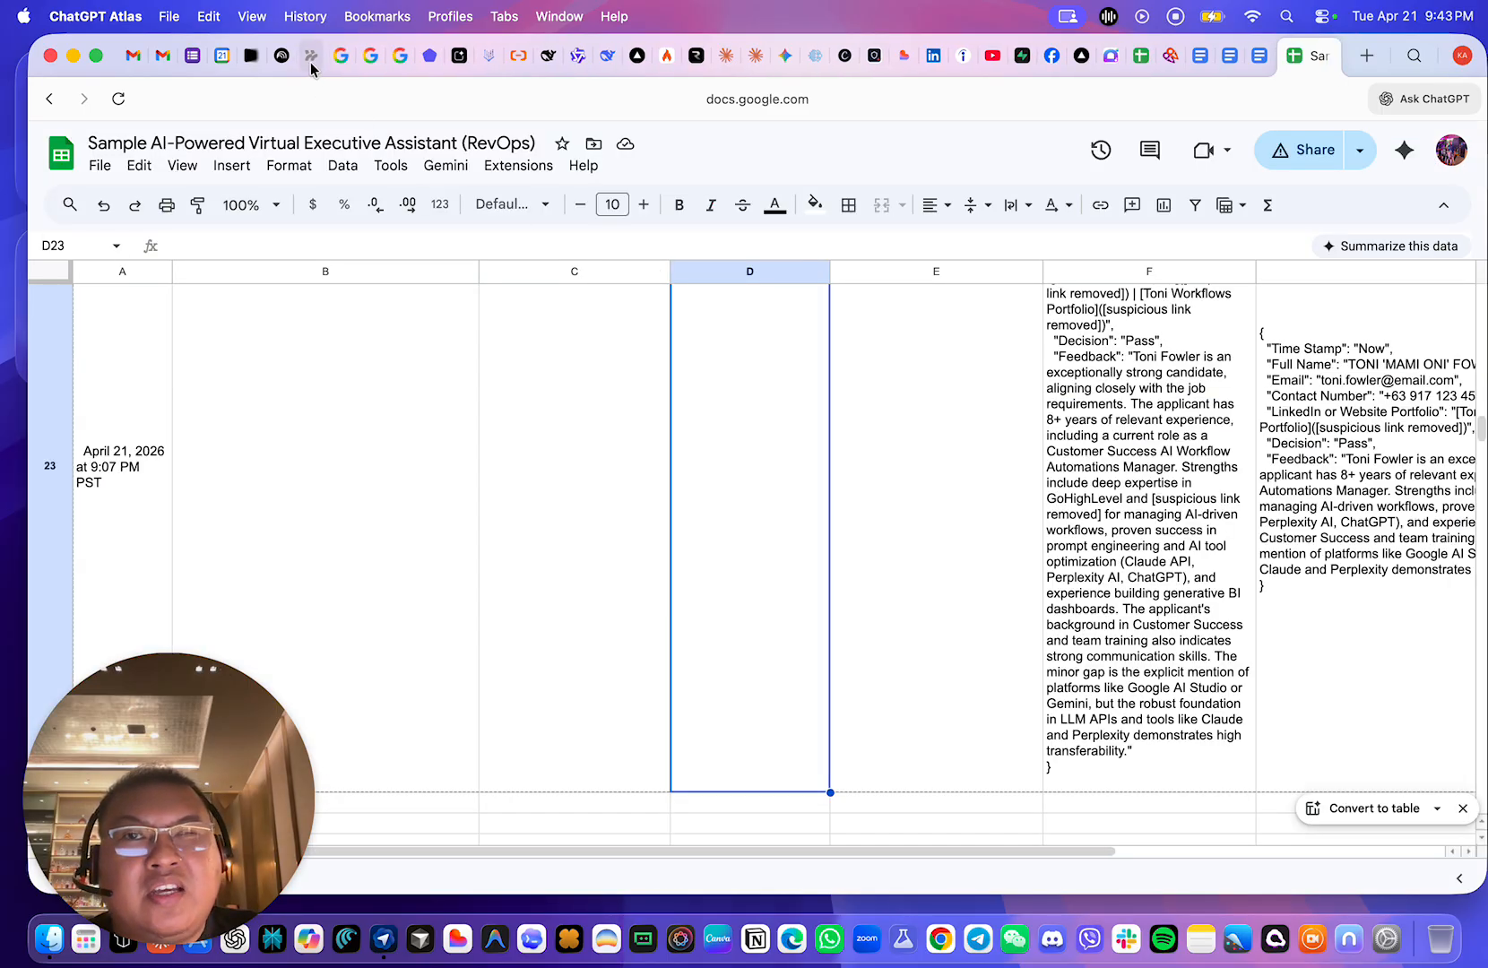
click(310, 55)
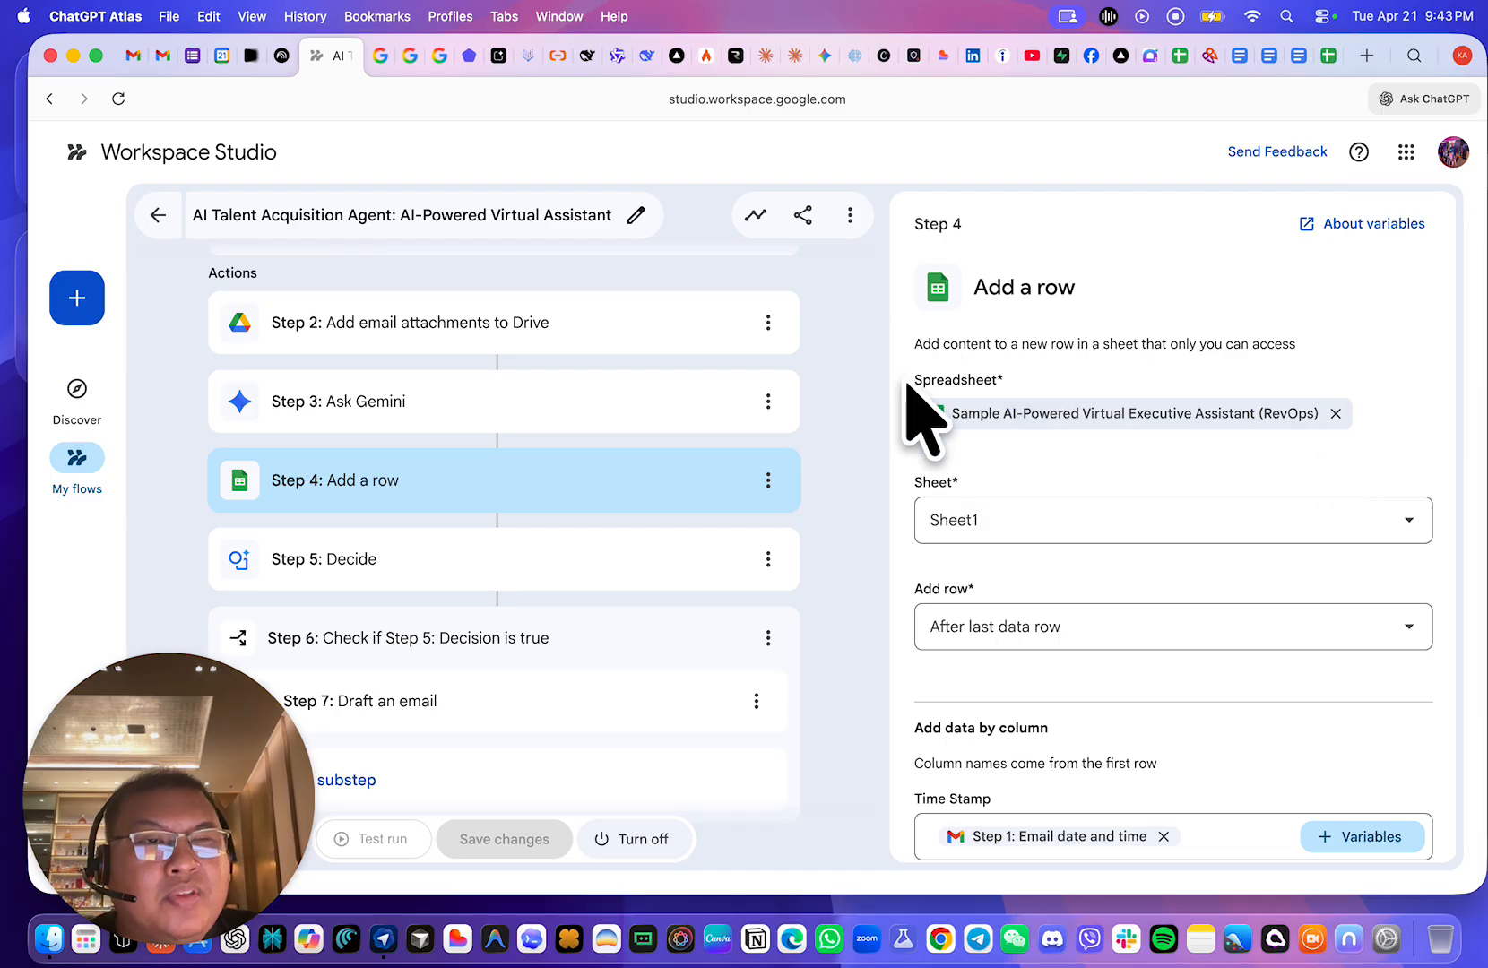
- Review the Add a row step's spreadsheet, sheet and row placement settings down to its column data fields
scroll(1066, 536, down, 1)
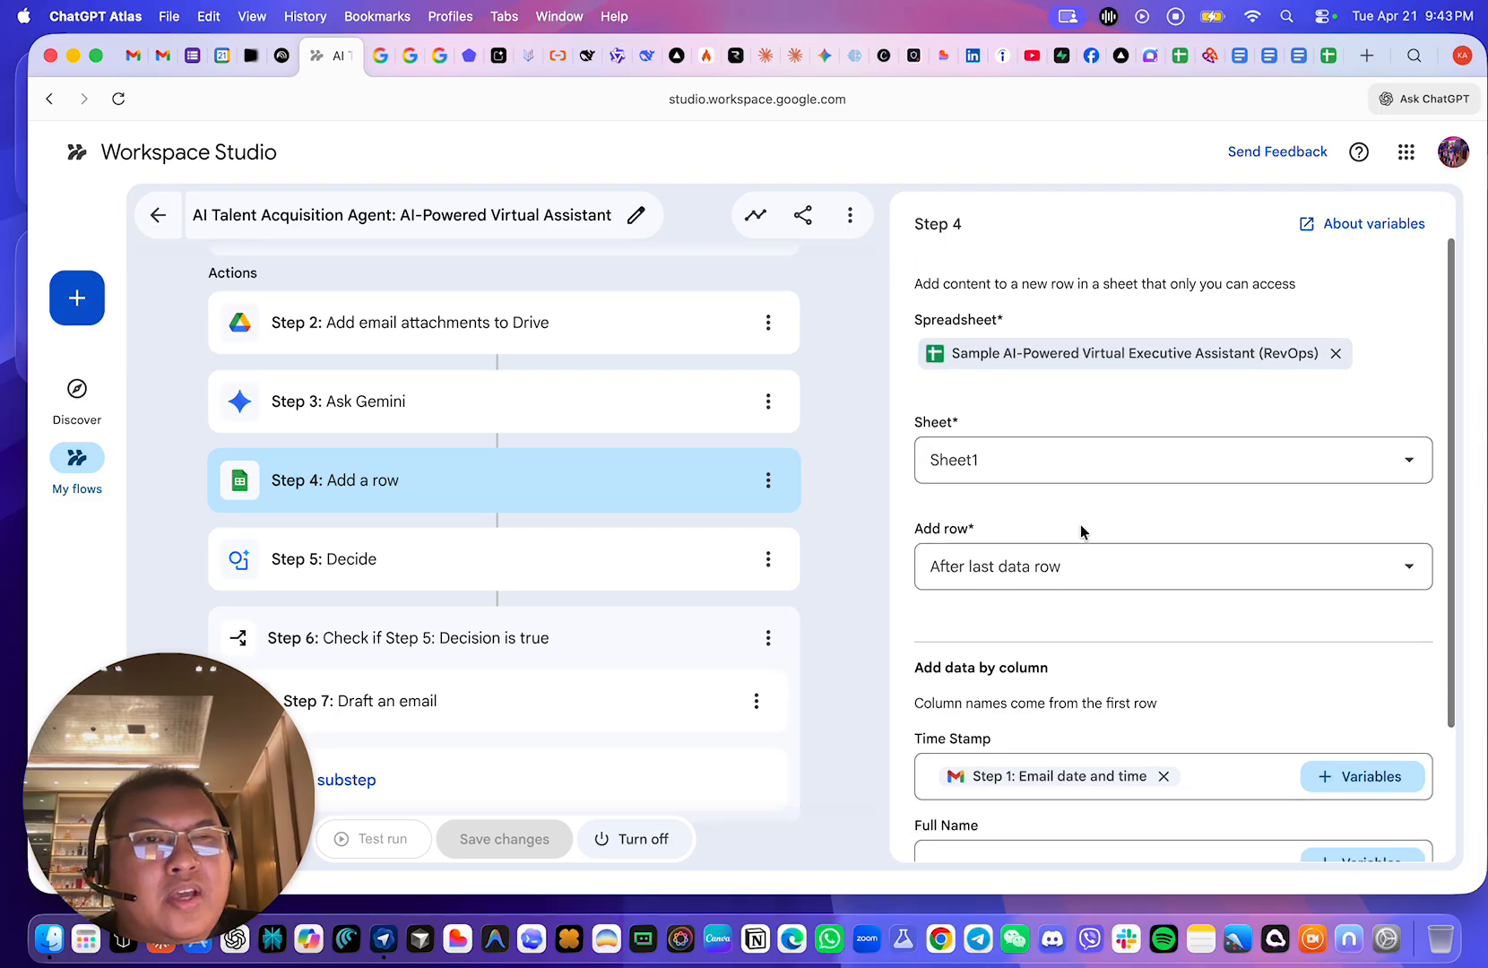
click(1101, 478)
click(1123, 415)
click(1096, 574)
click(1110, 530)
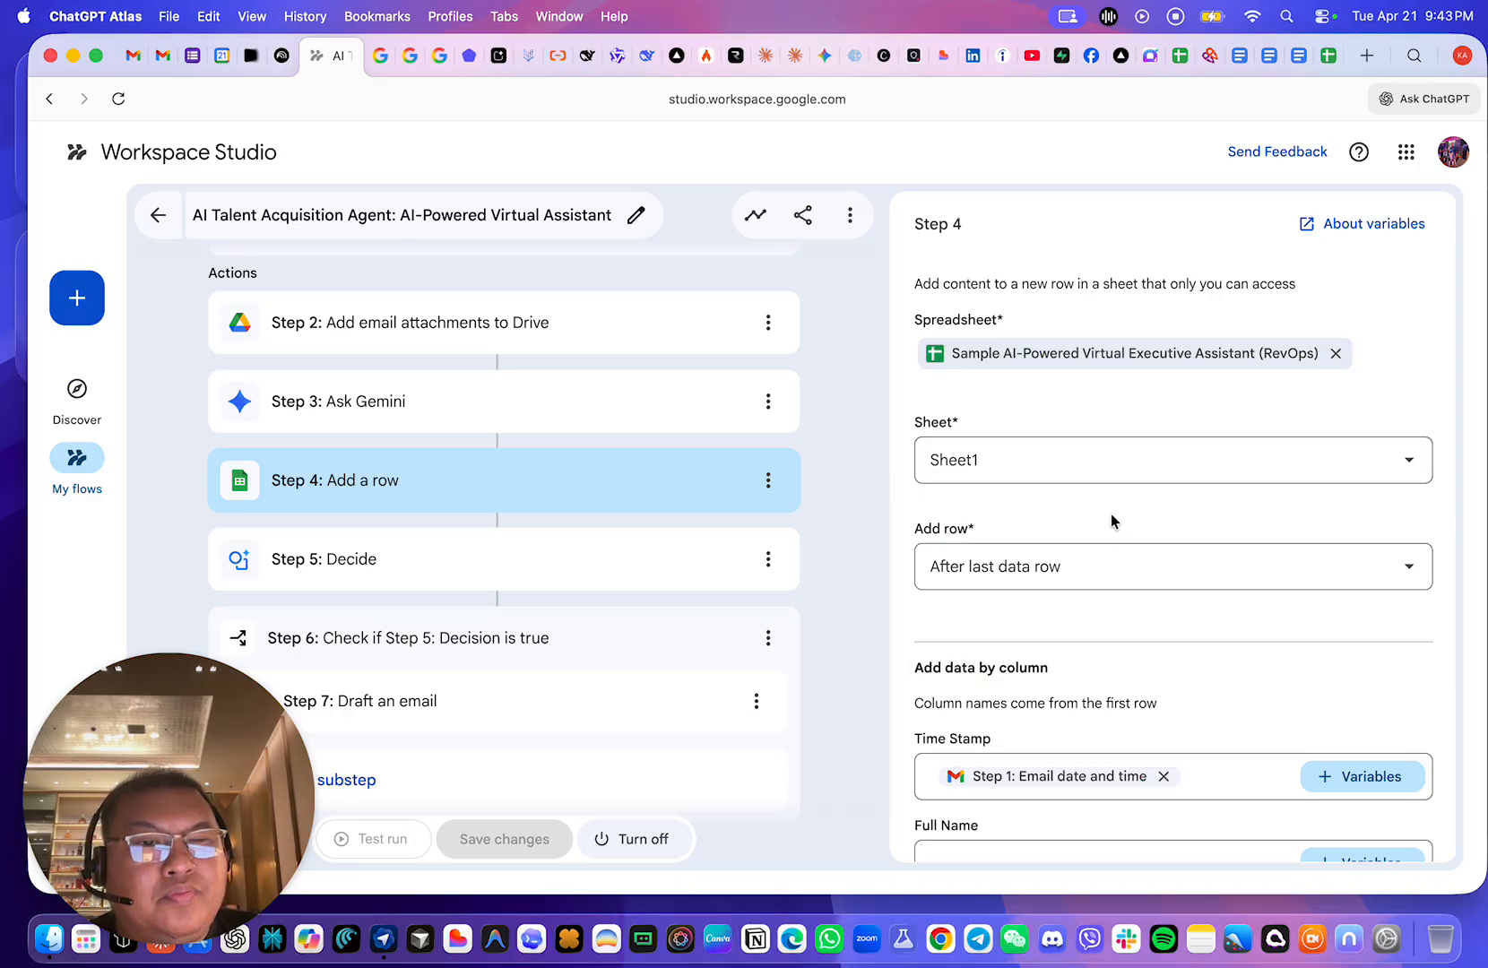
scroll(1126, 519, down, 3)
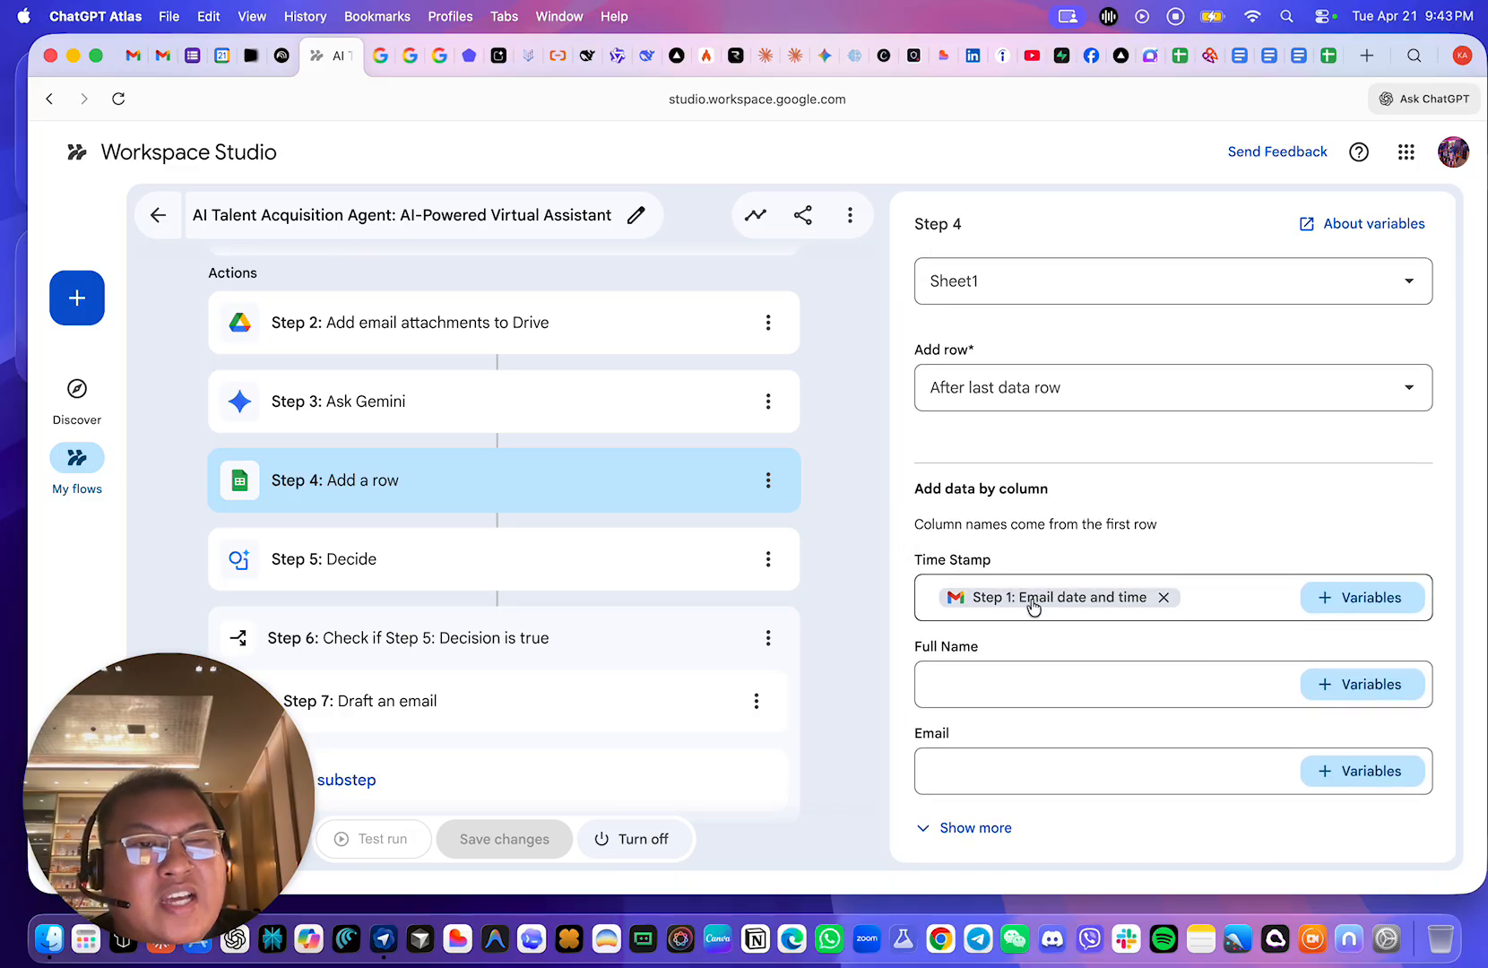
- Browse the email variables from Step 1 available for the Time Stamp column, closing the list without picking one
click(1354, 608)
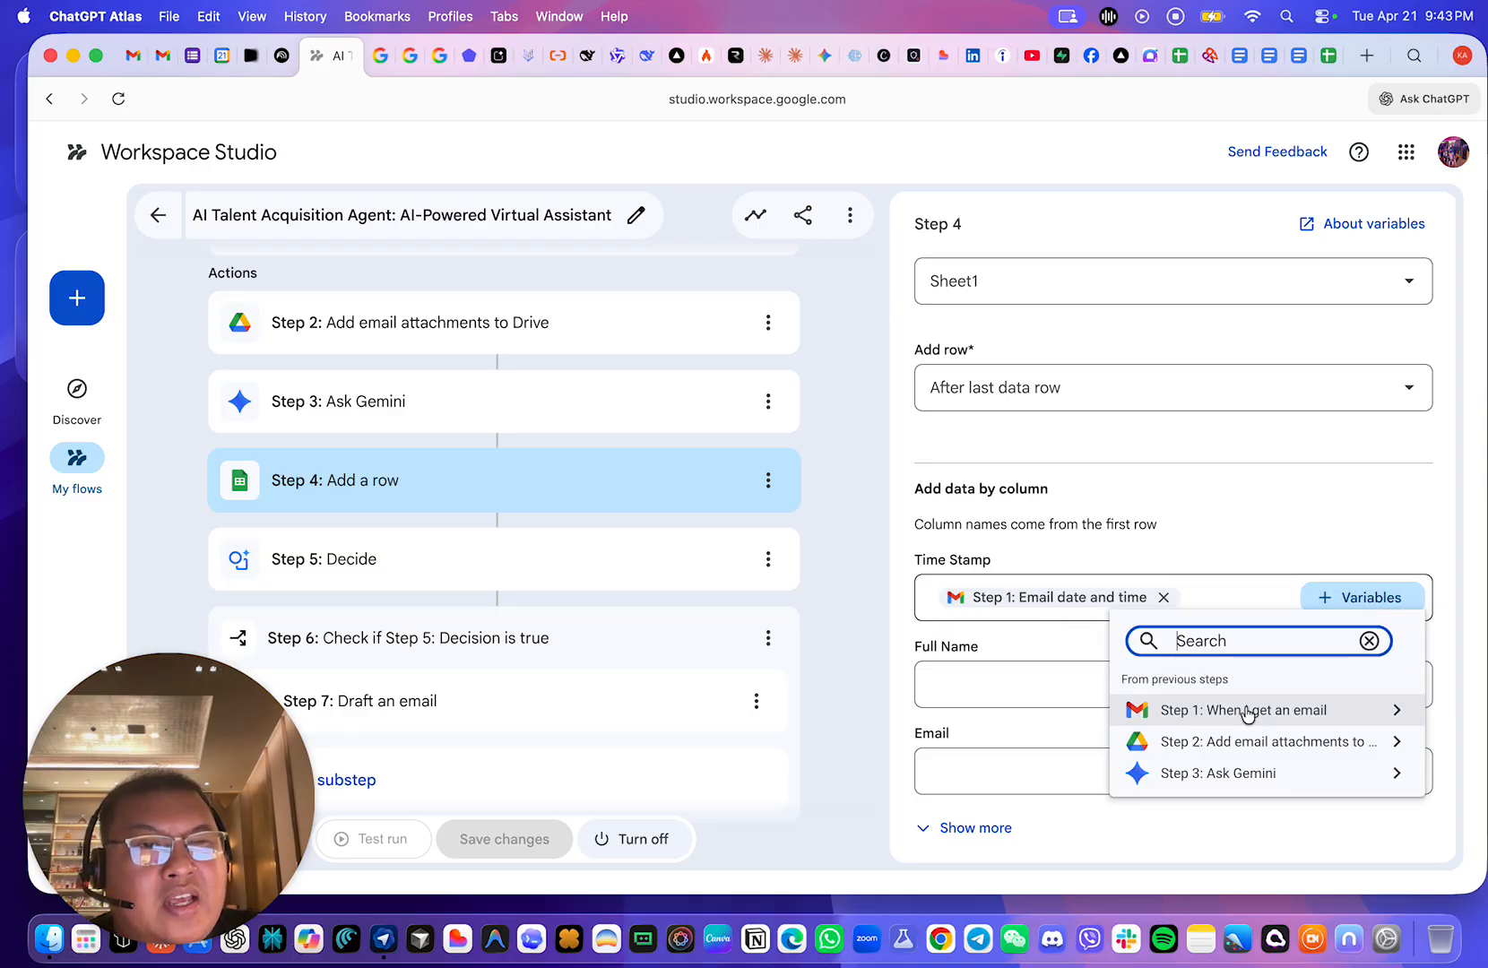
click(1246, 711)
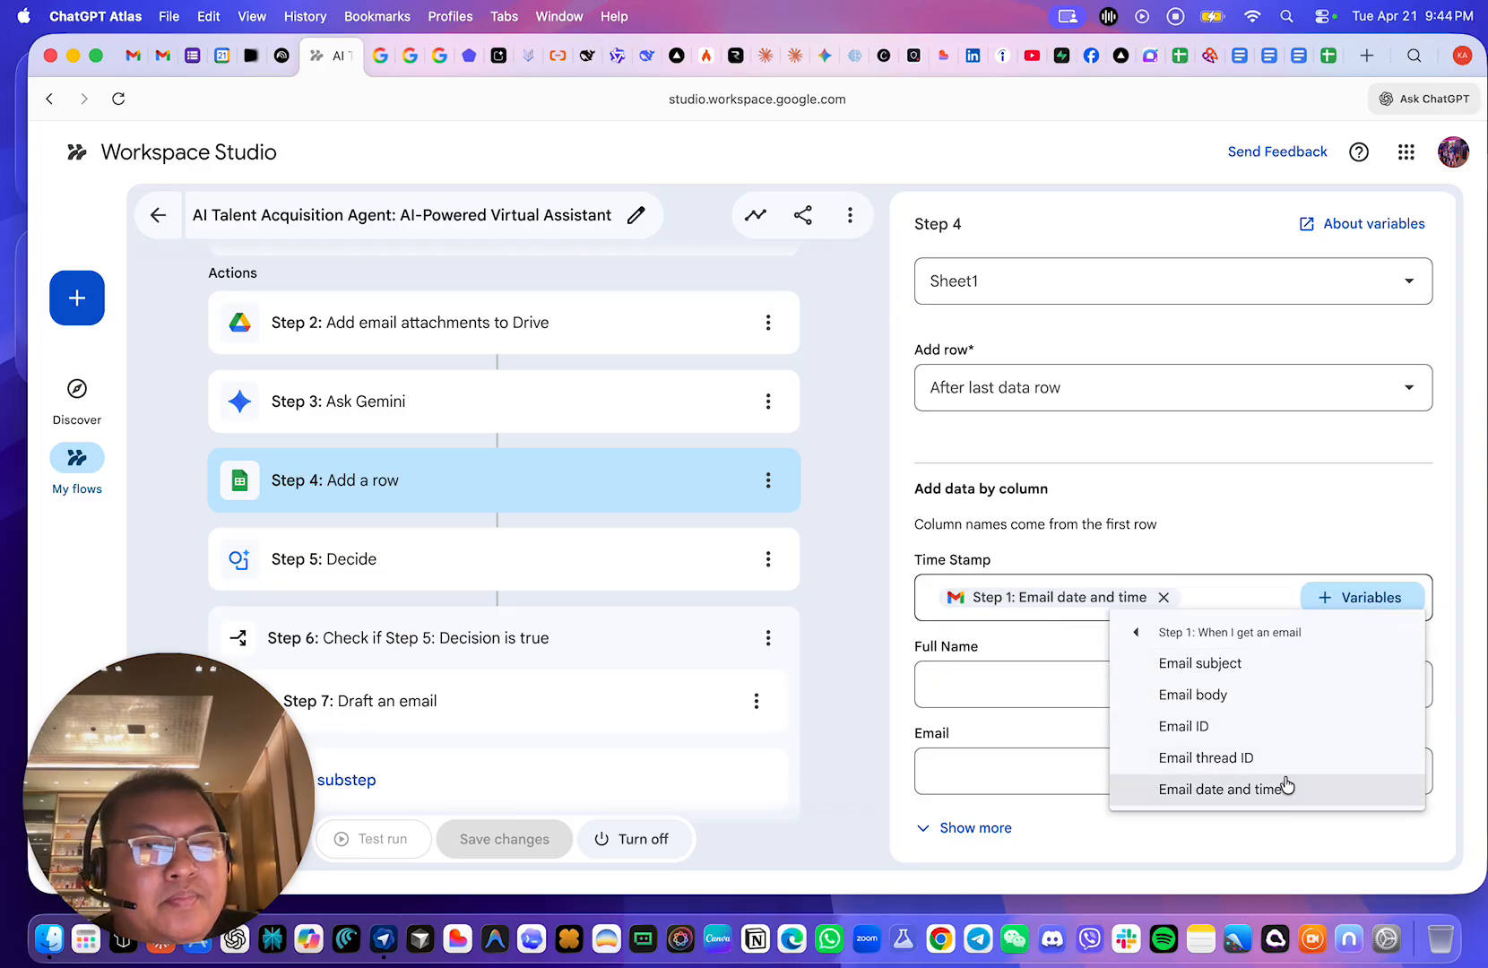
scroll(1277, 718, down, 3)
scroll(1277, 688, up, 4)
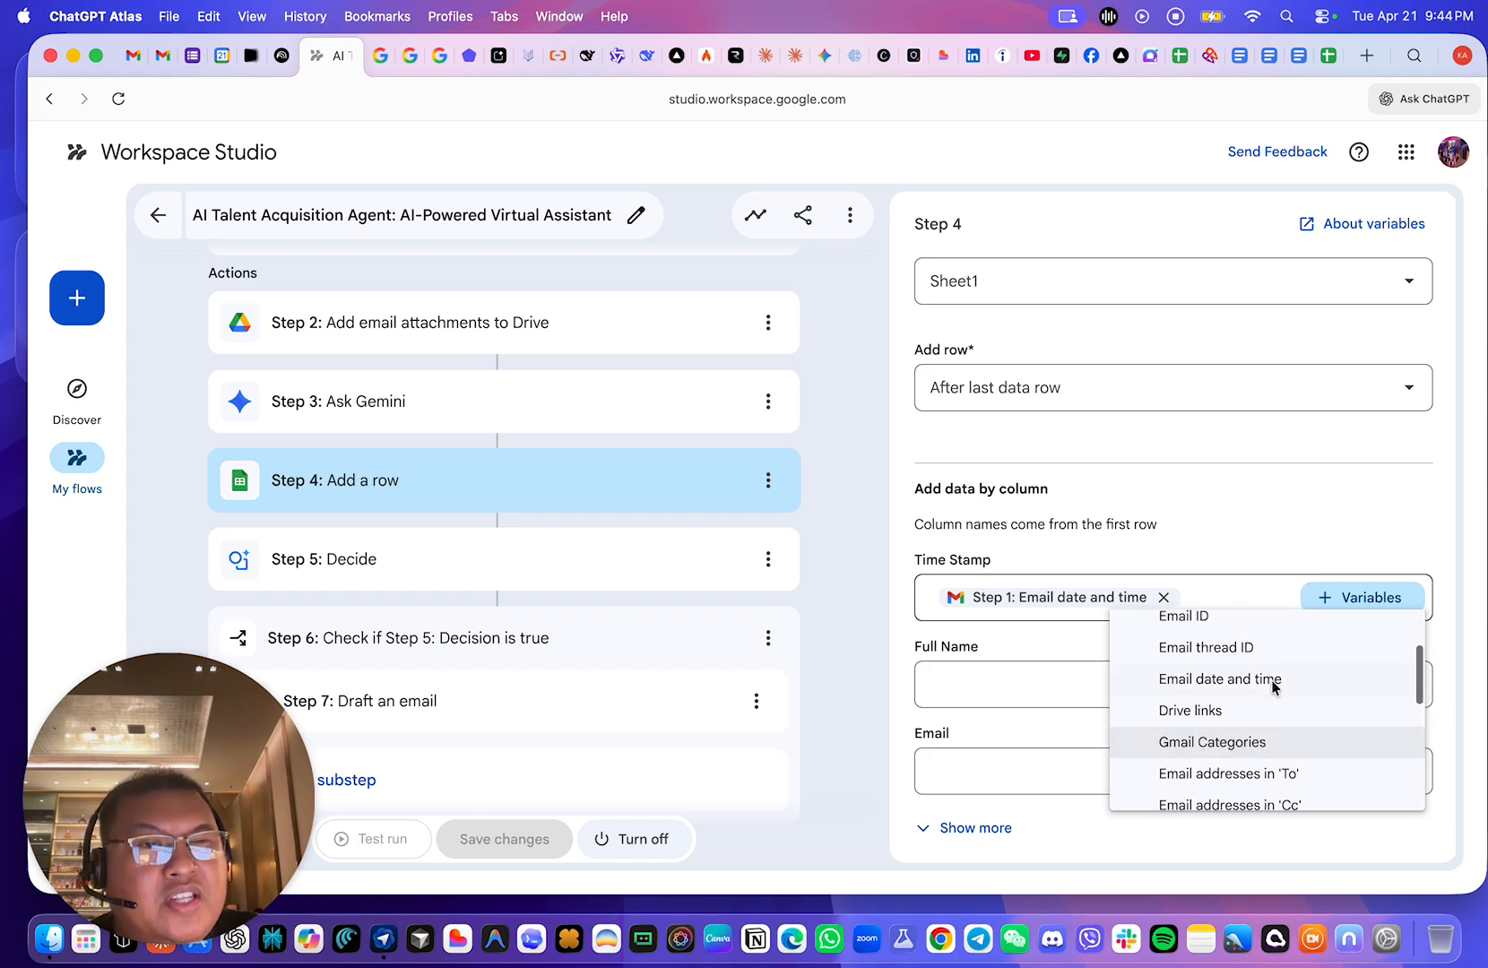
click(989, 690)
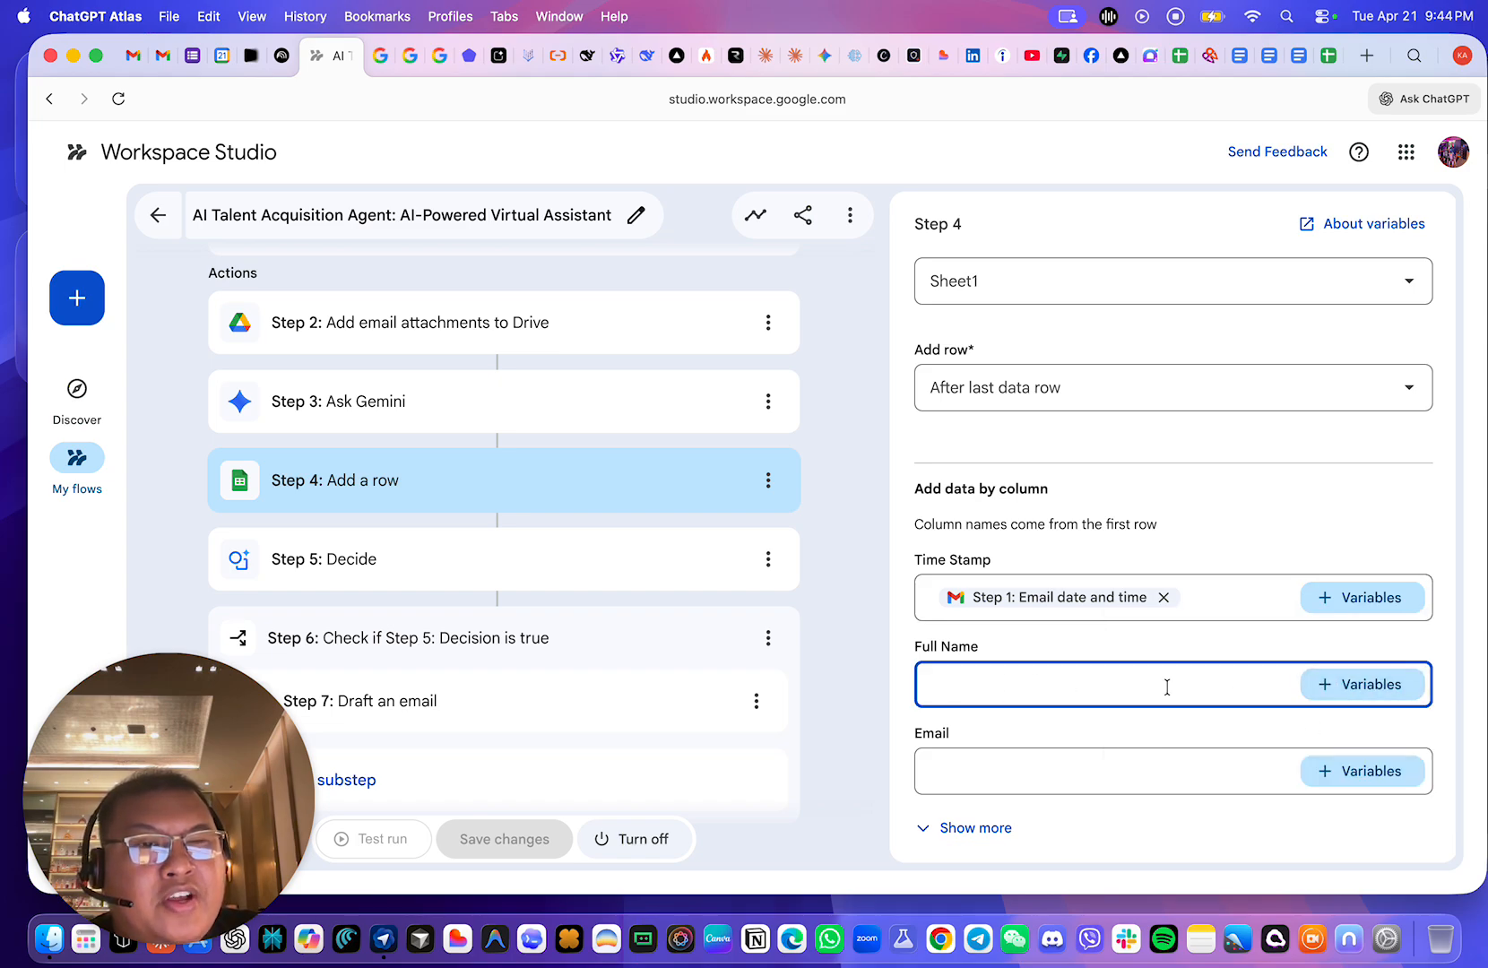
- Expand the Add a row column list and examine the fields from Contact Number to Feedback
click(974, 830)
scroll(1199, 646, down, 4)
click(1129, 511)
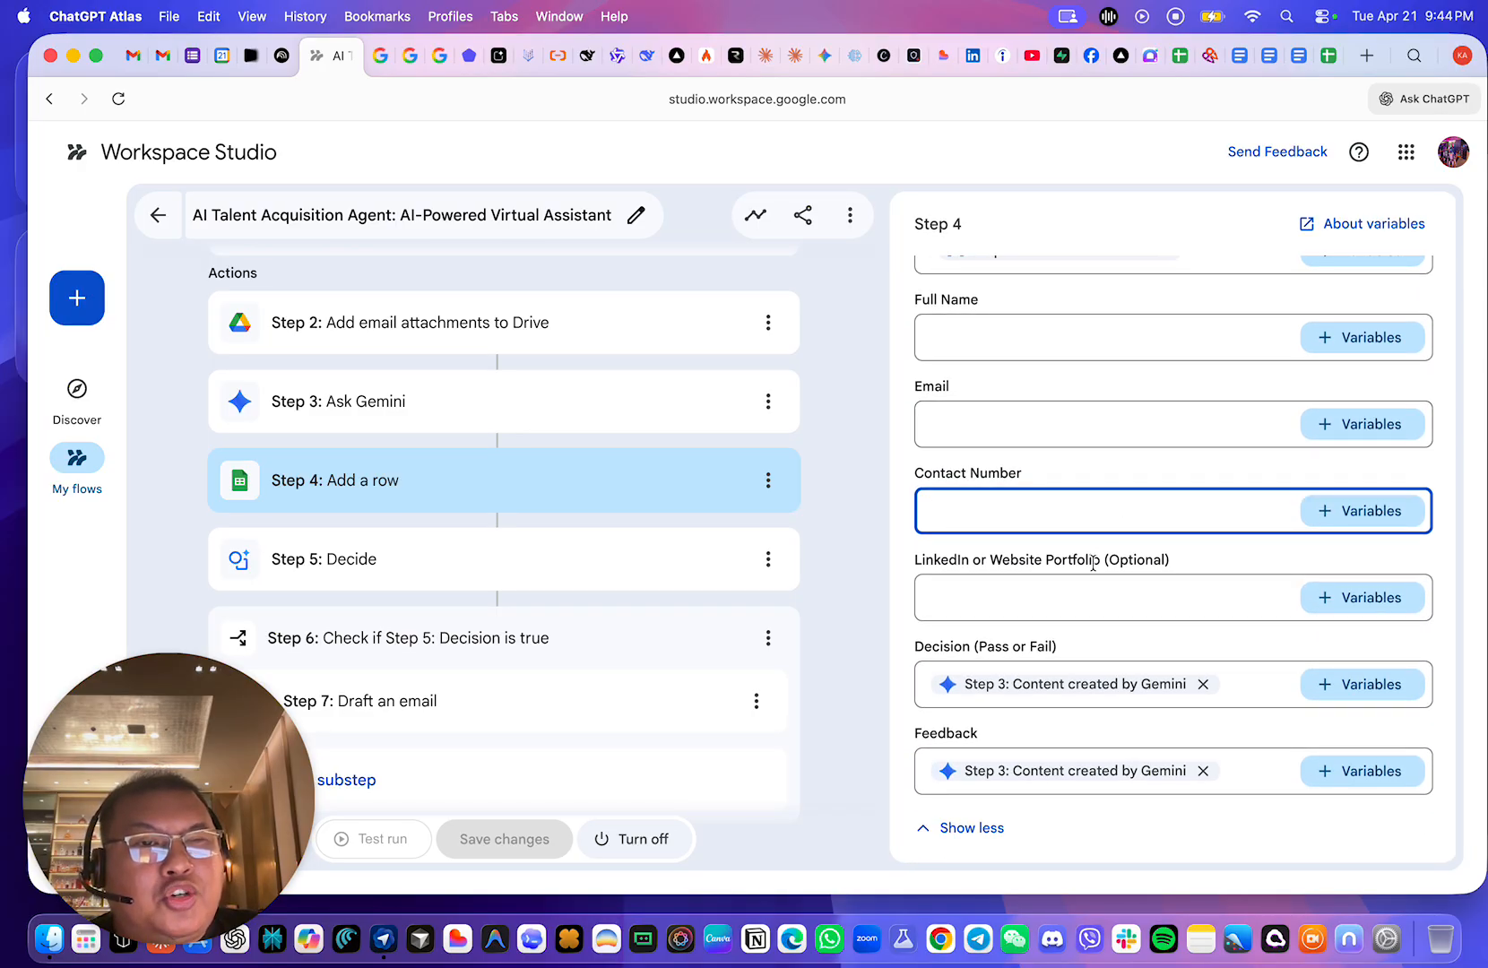
click(1135, 646)
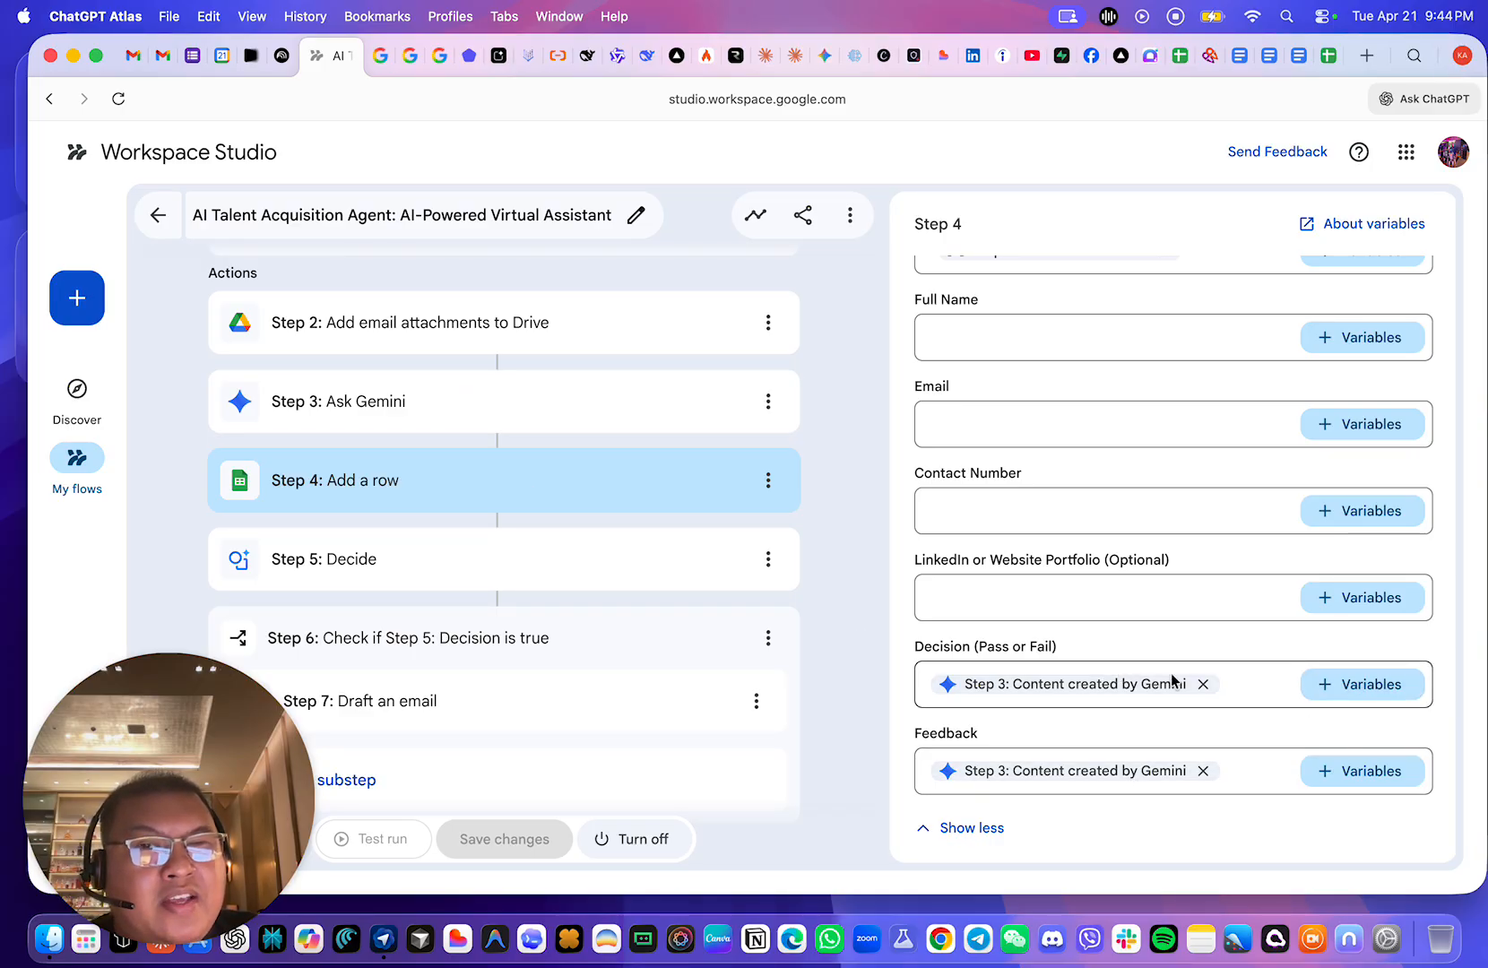
- Open the Ask Gemini step and read its prompt's applicant information extraction and job requirements analysis sections
click(681, 415)
scroll(1182, 740, down, 10)
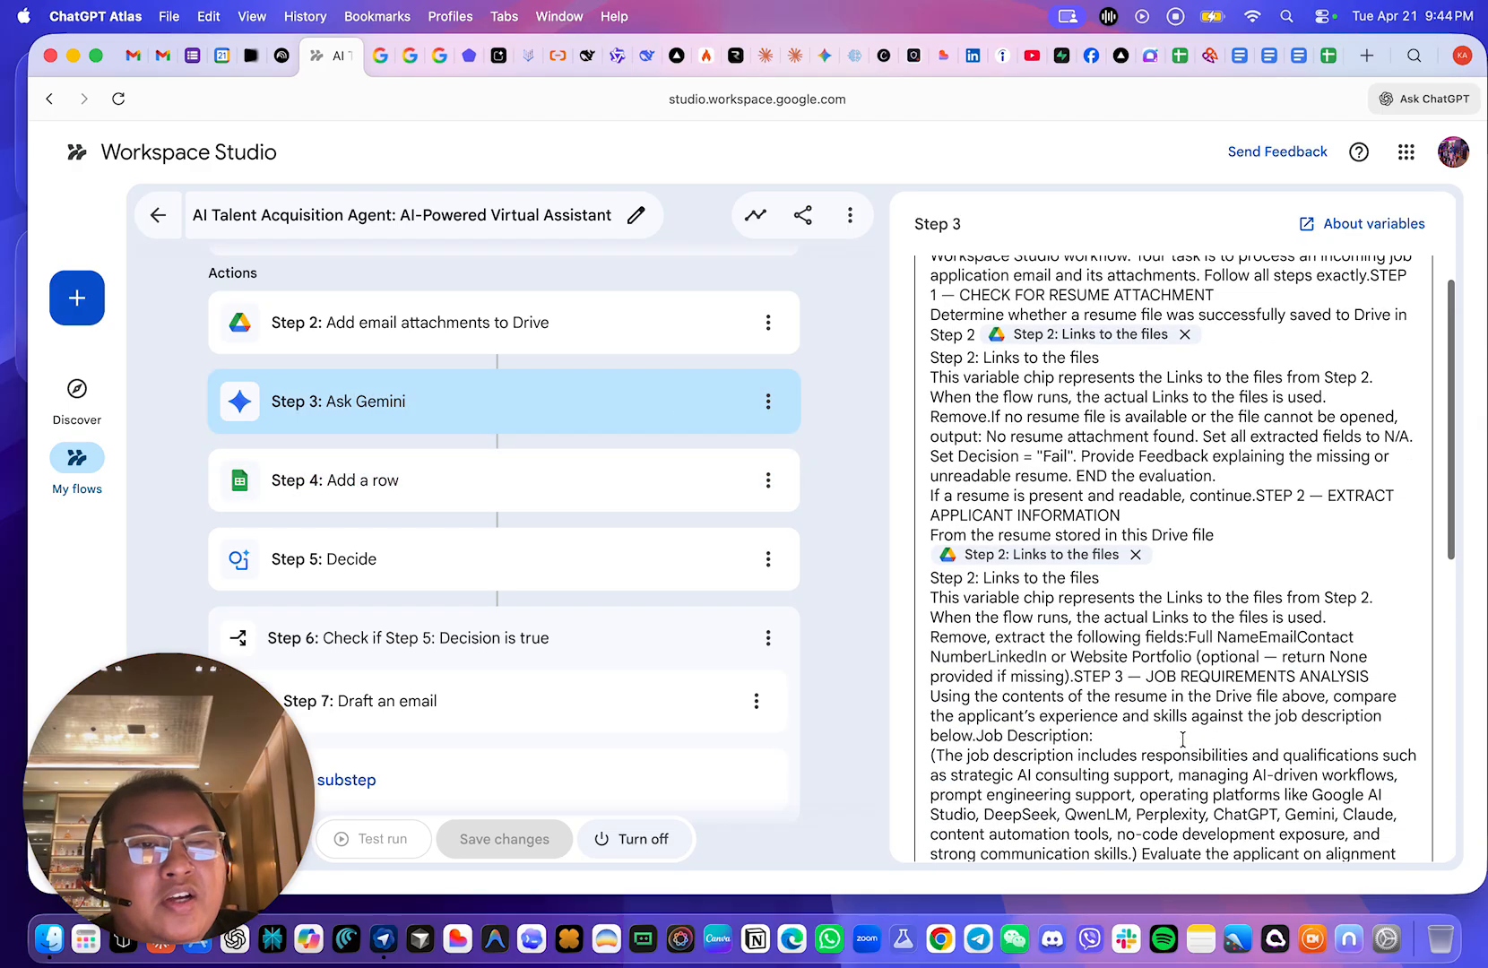
scroll(1166, 731, down, 1)
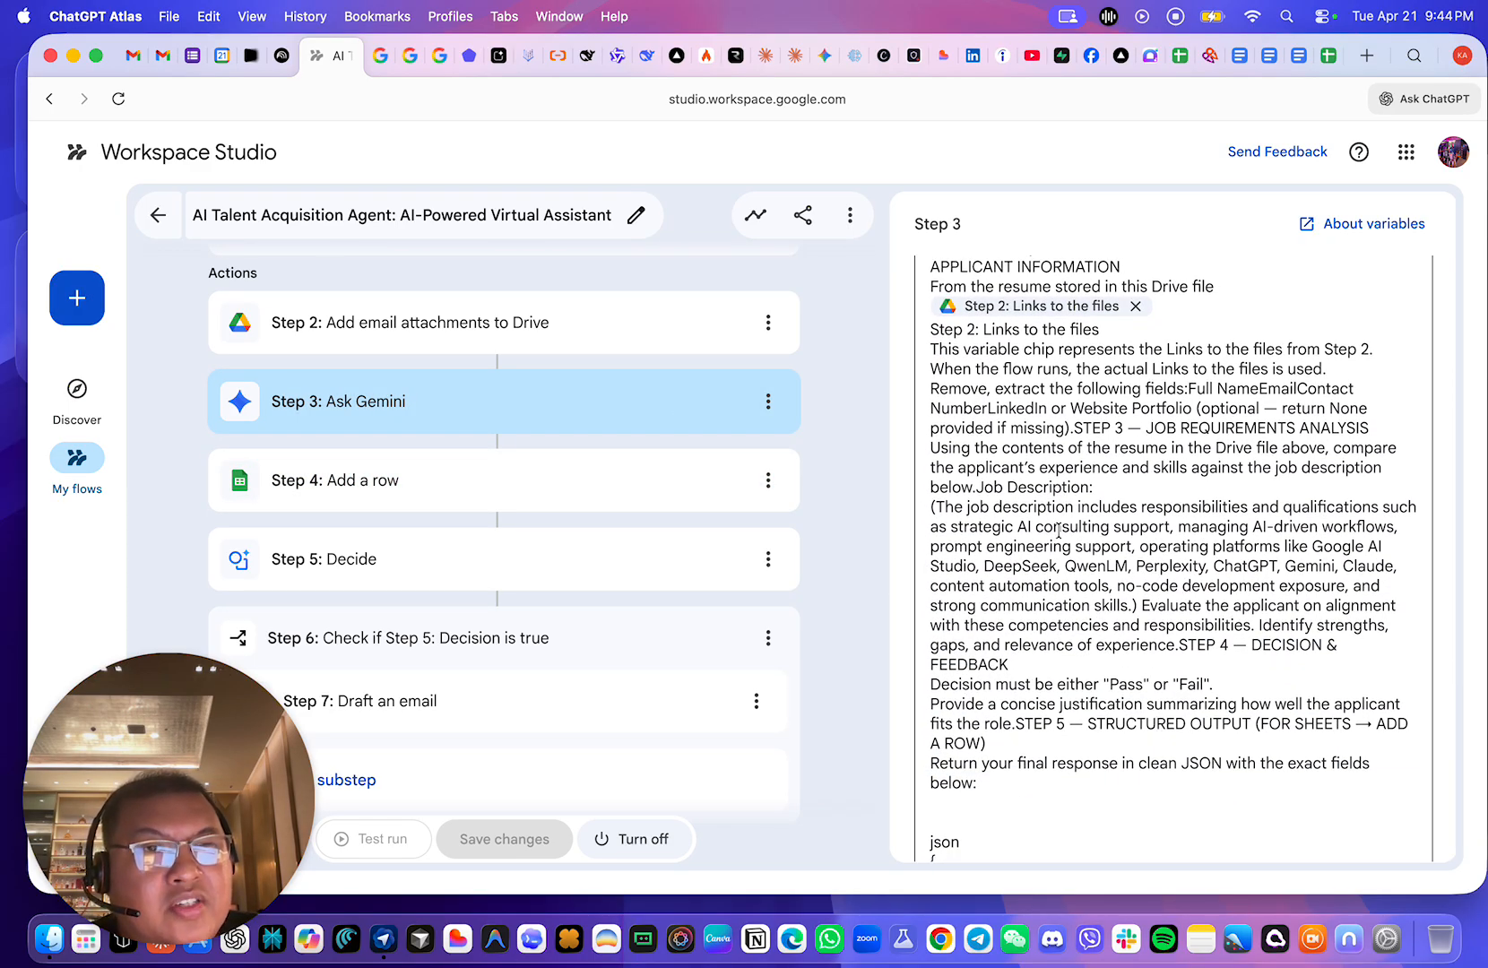
scroll(1059, 531, up, 1)
drag(930, 357, 1124, 527)
click(1116, 541)
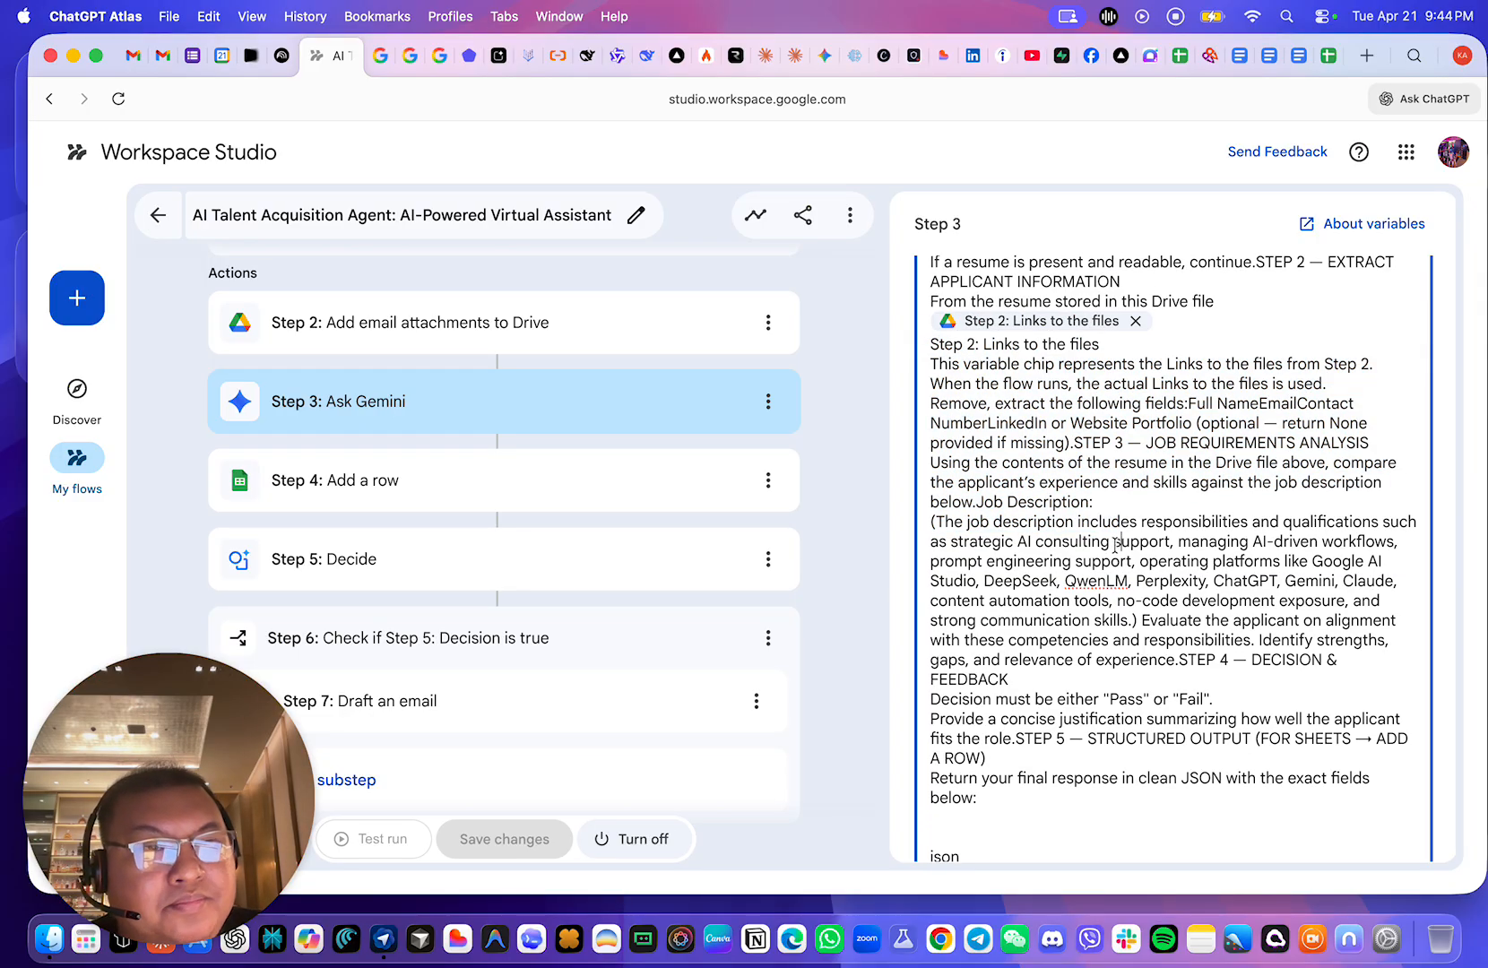
- Read the rest of the Ask Gemini prompt, covering the decision and feedback rules and the structured JSON output
scroll(1127, 671, down, 1)
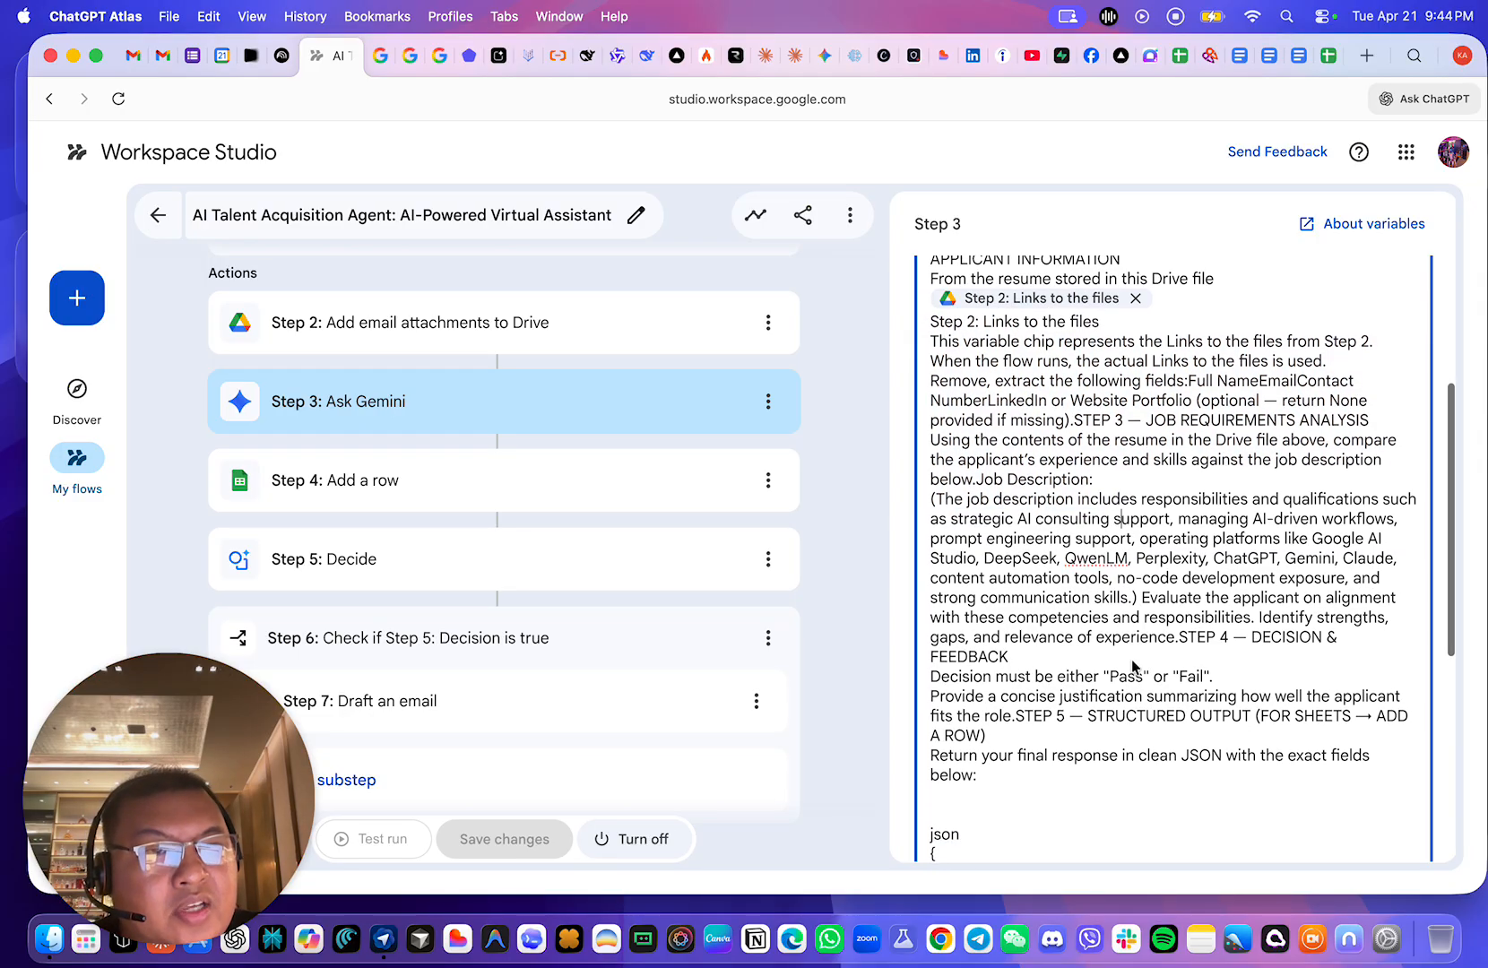
click(931, 653)
click(929, 653)
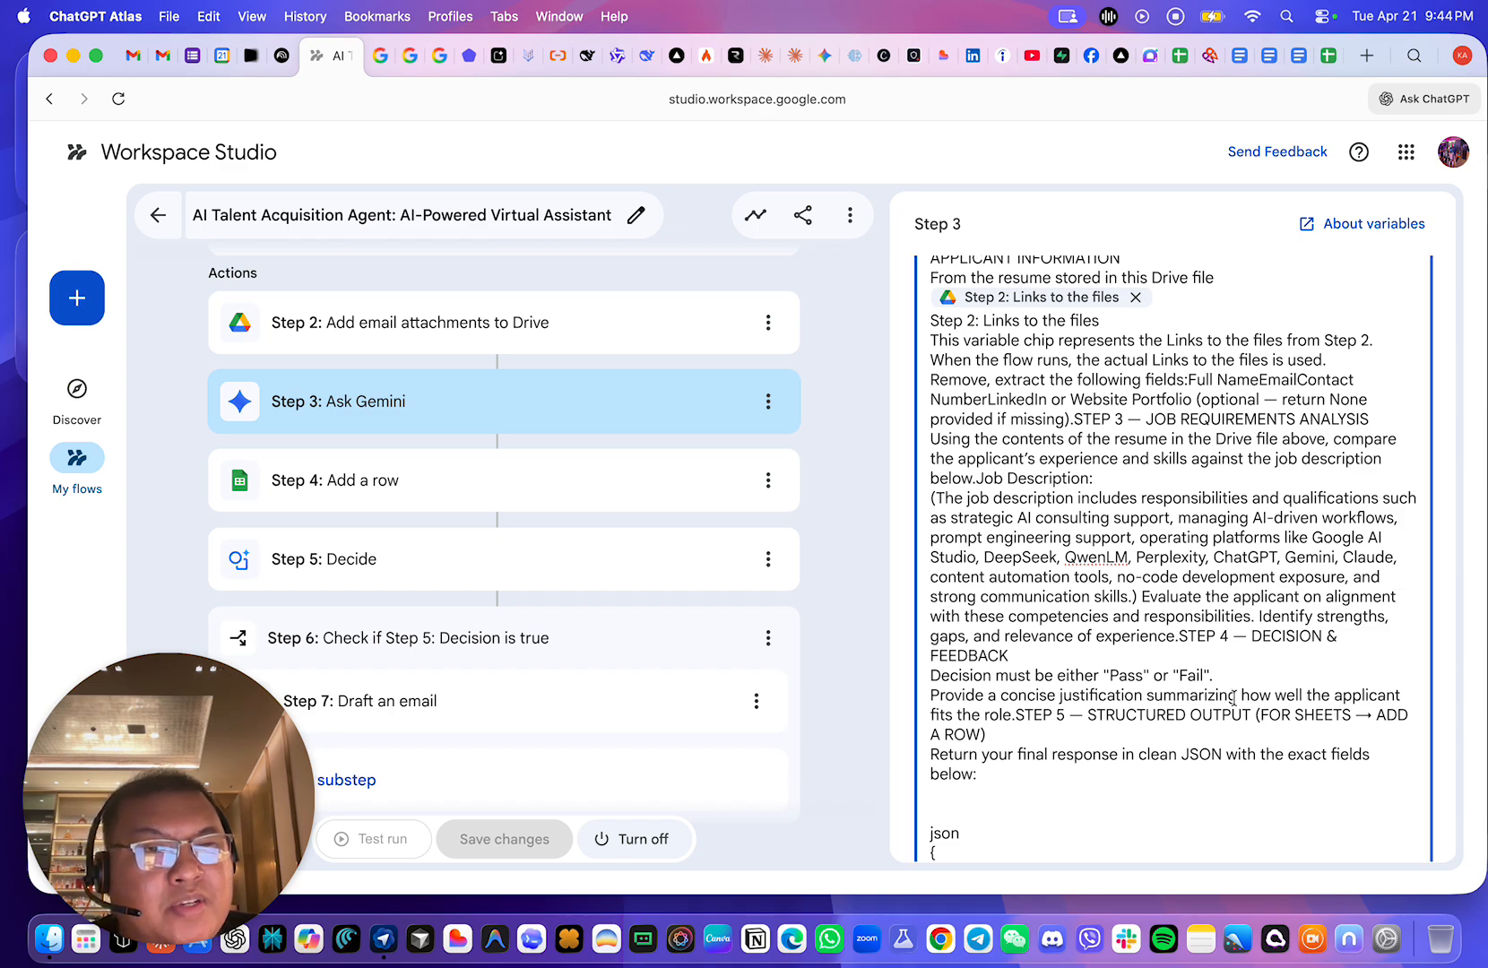
scroll(1107, 694, down, 1)
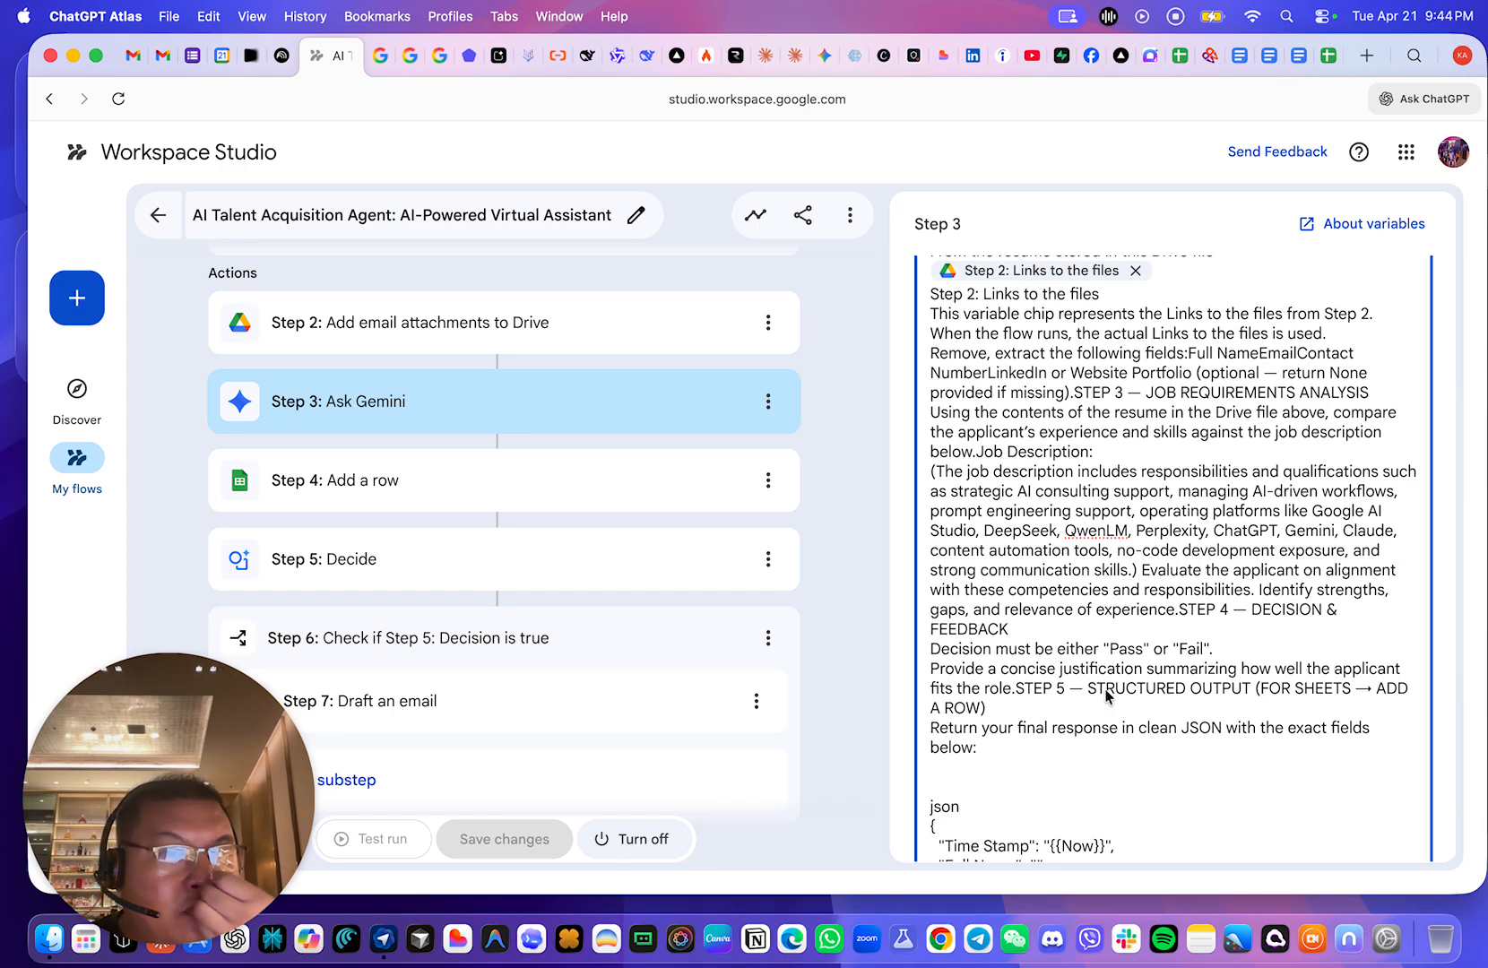
scroll(1106, 694, down, 1)
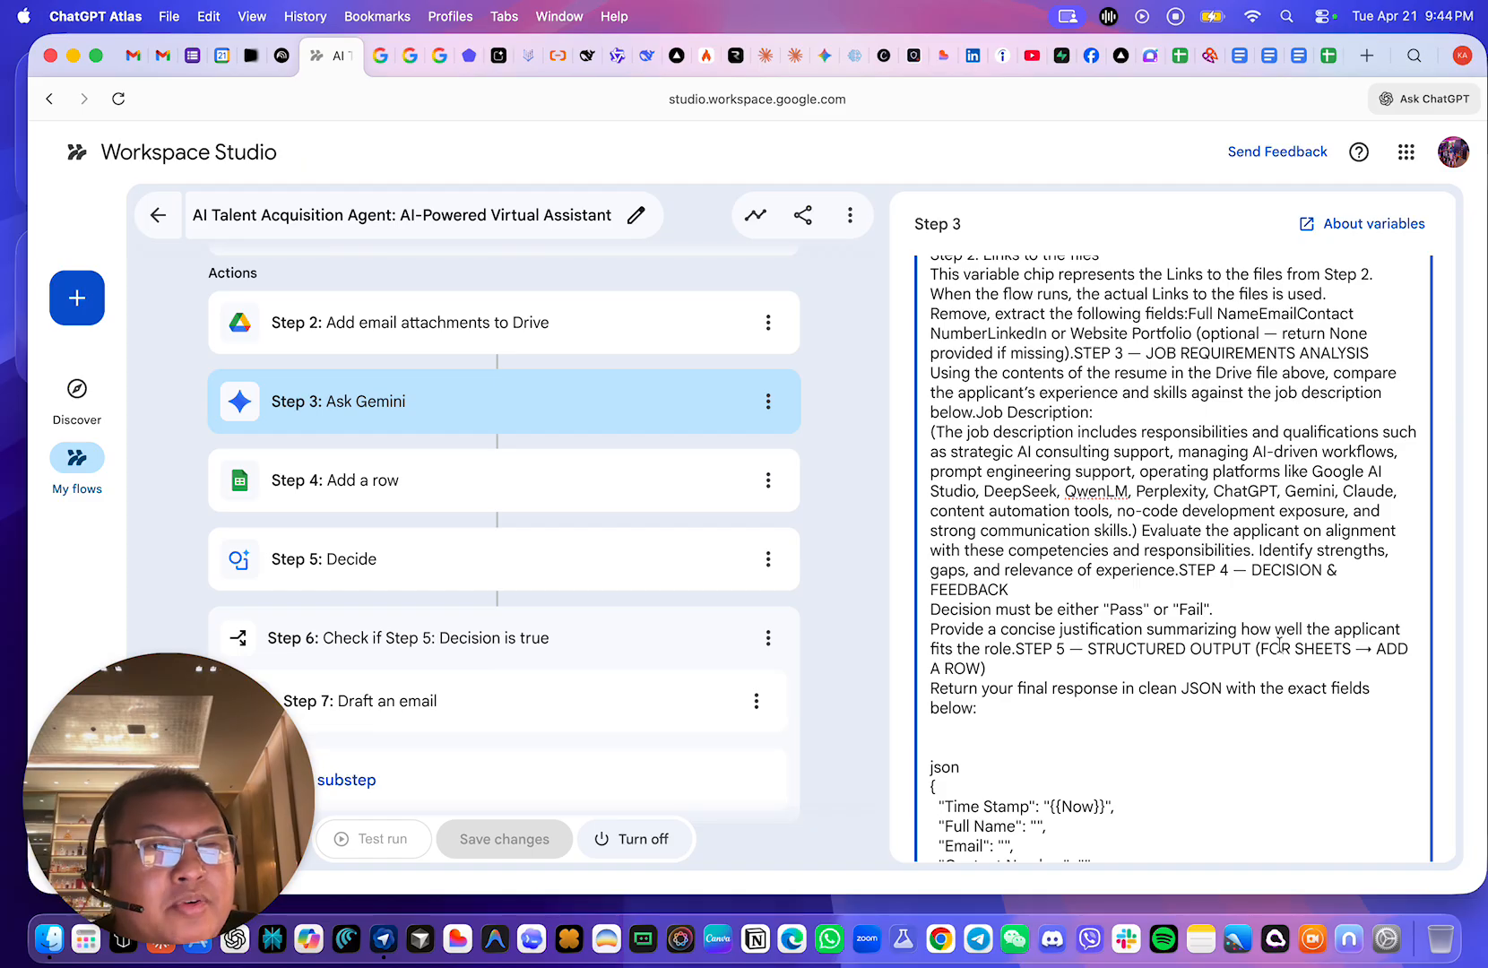
scroll(1291, 648, down, 1)
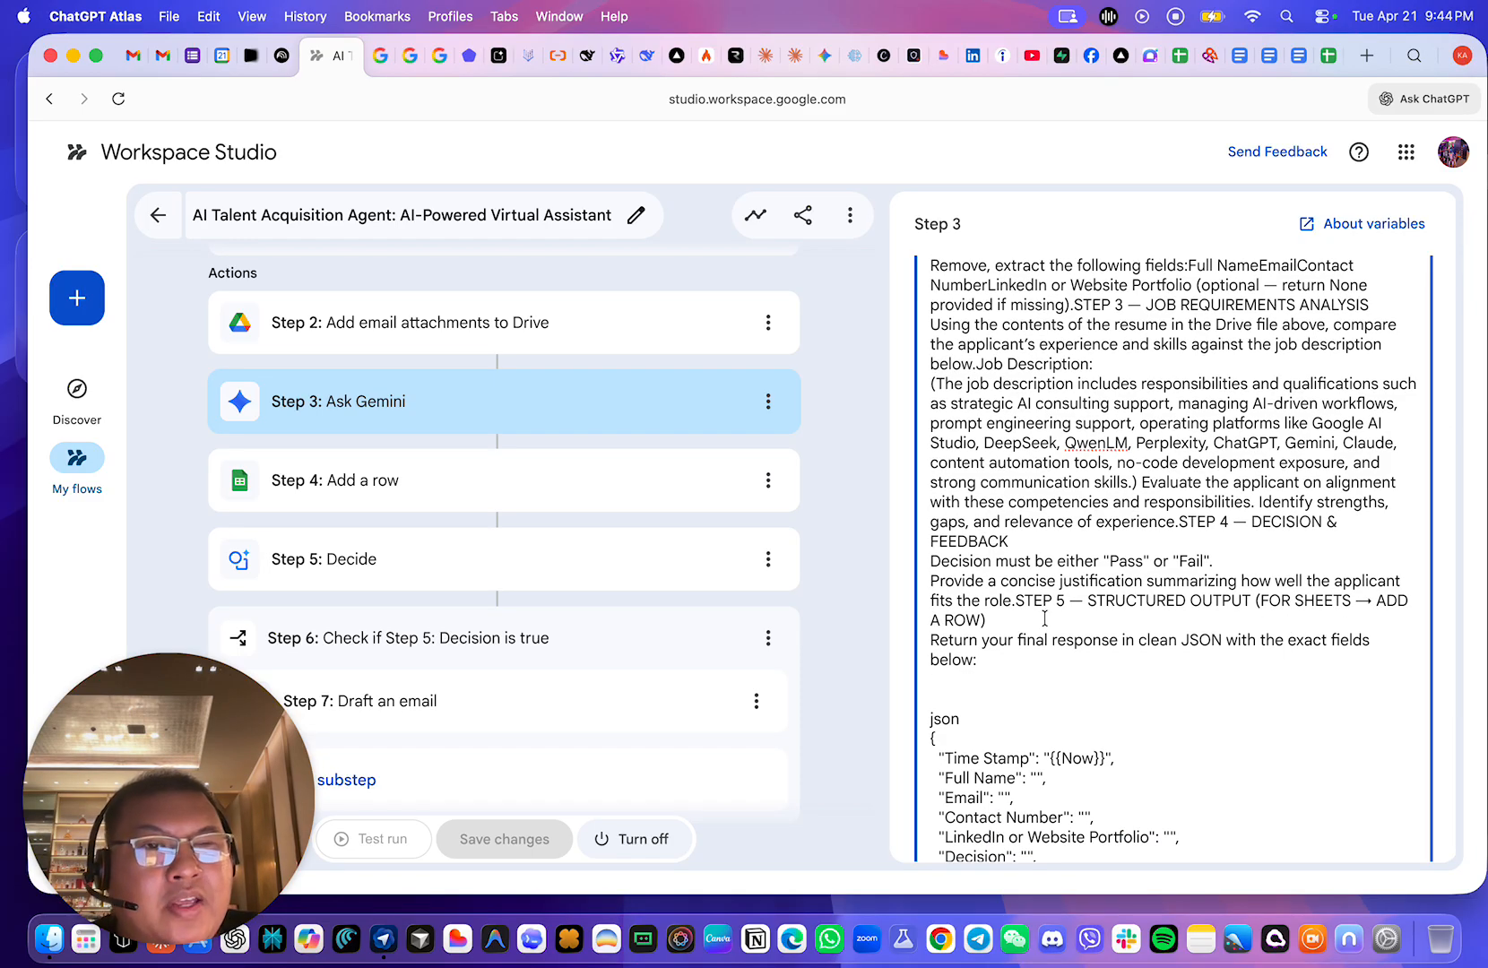
scroll(1217, 618, down, 1)
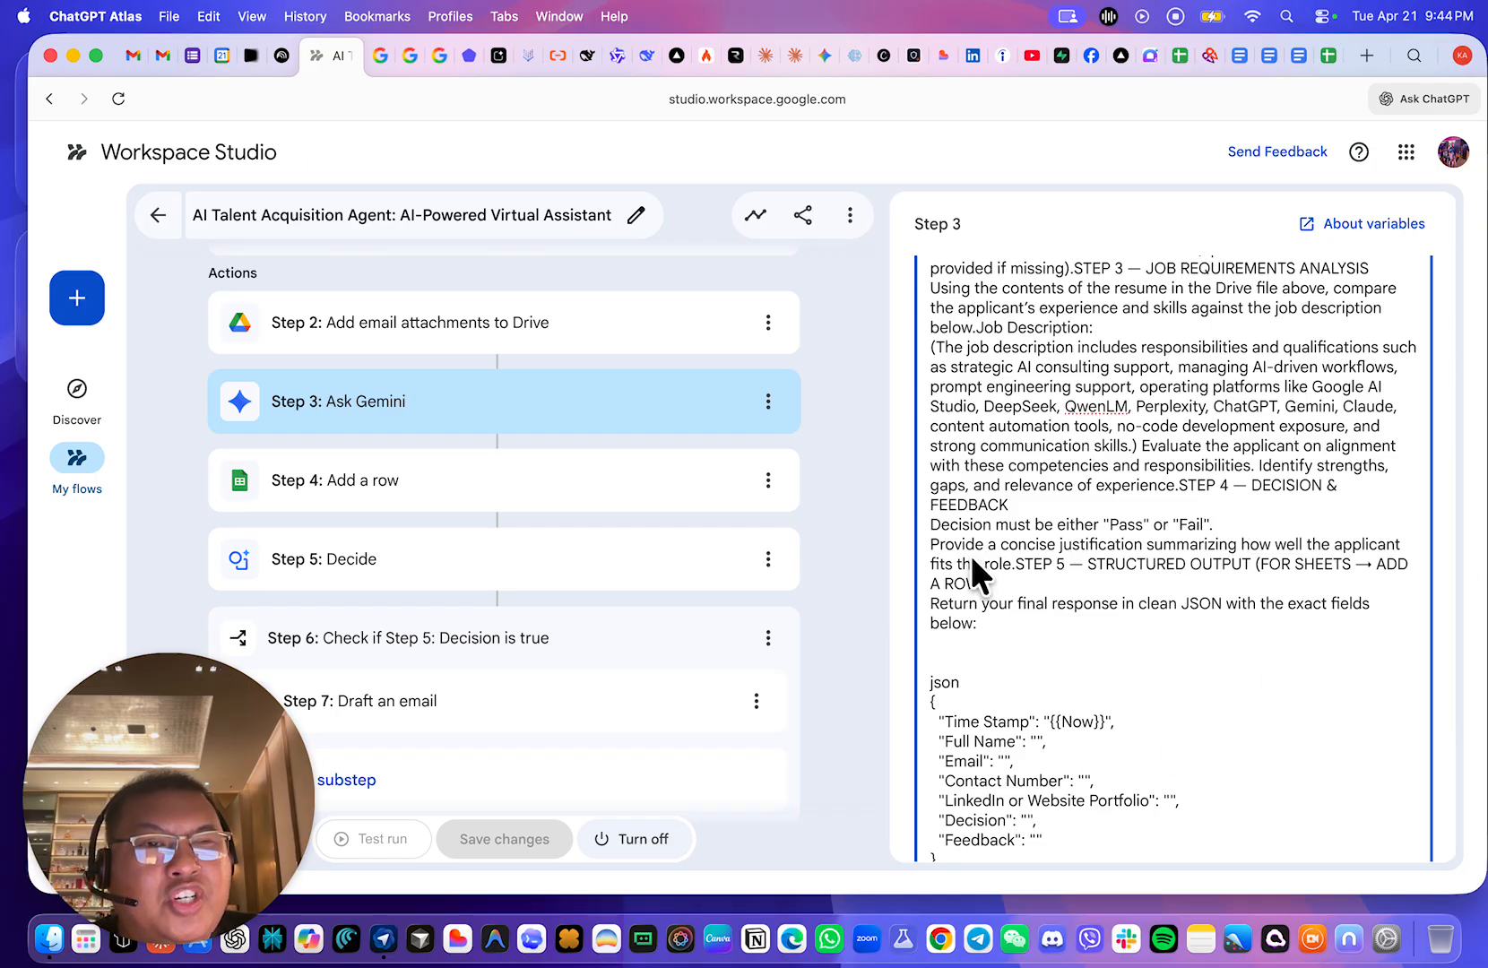
scroll(1123, 647, down, 6)
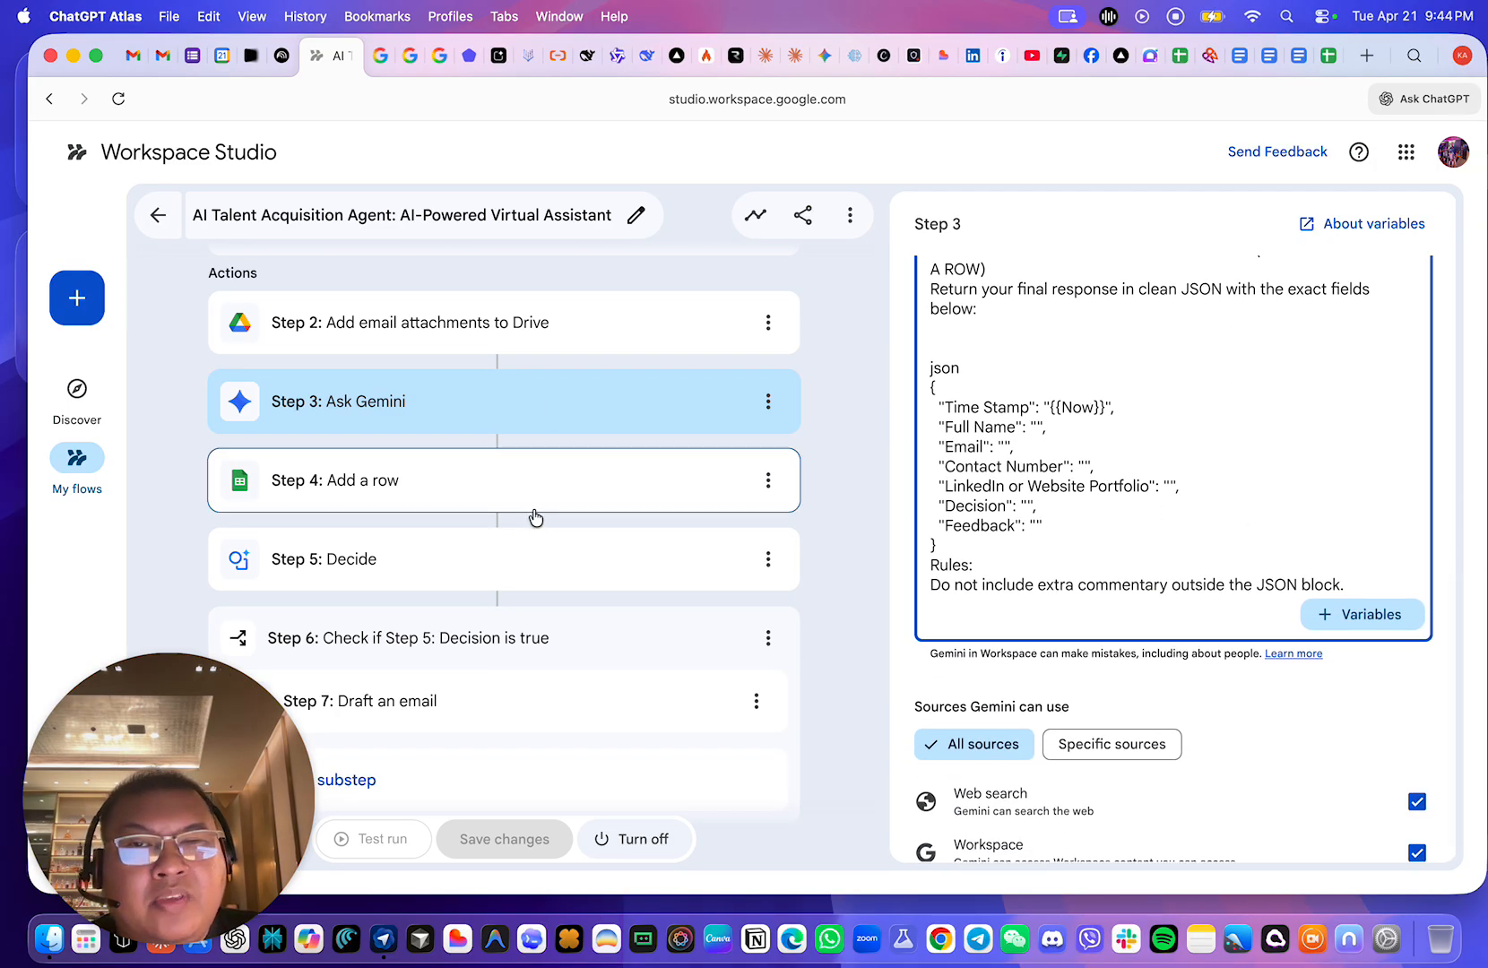
- Reopen the Add a row step and look over its settings down to the Time Stamp, Full Name and Email columns
click(509, 547)
click(493, 475)
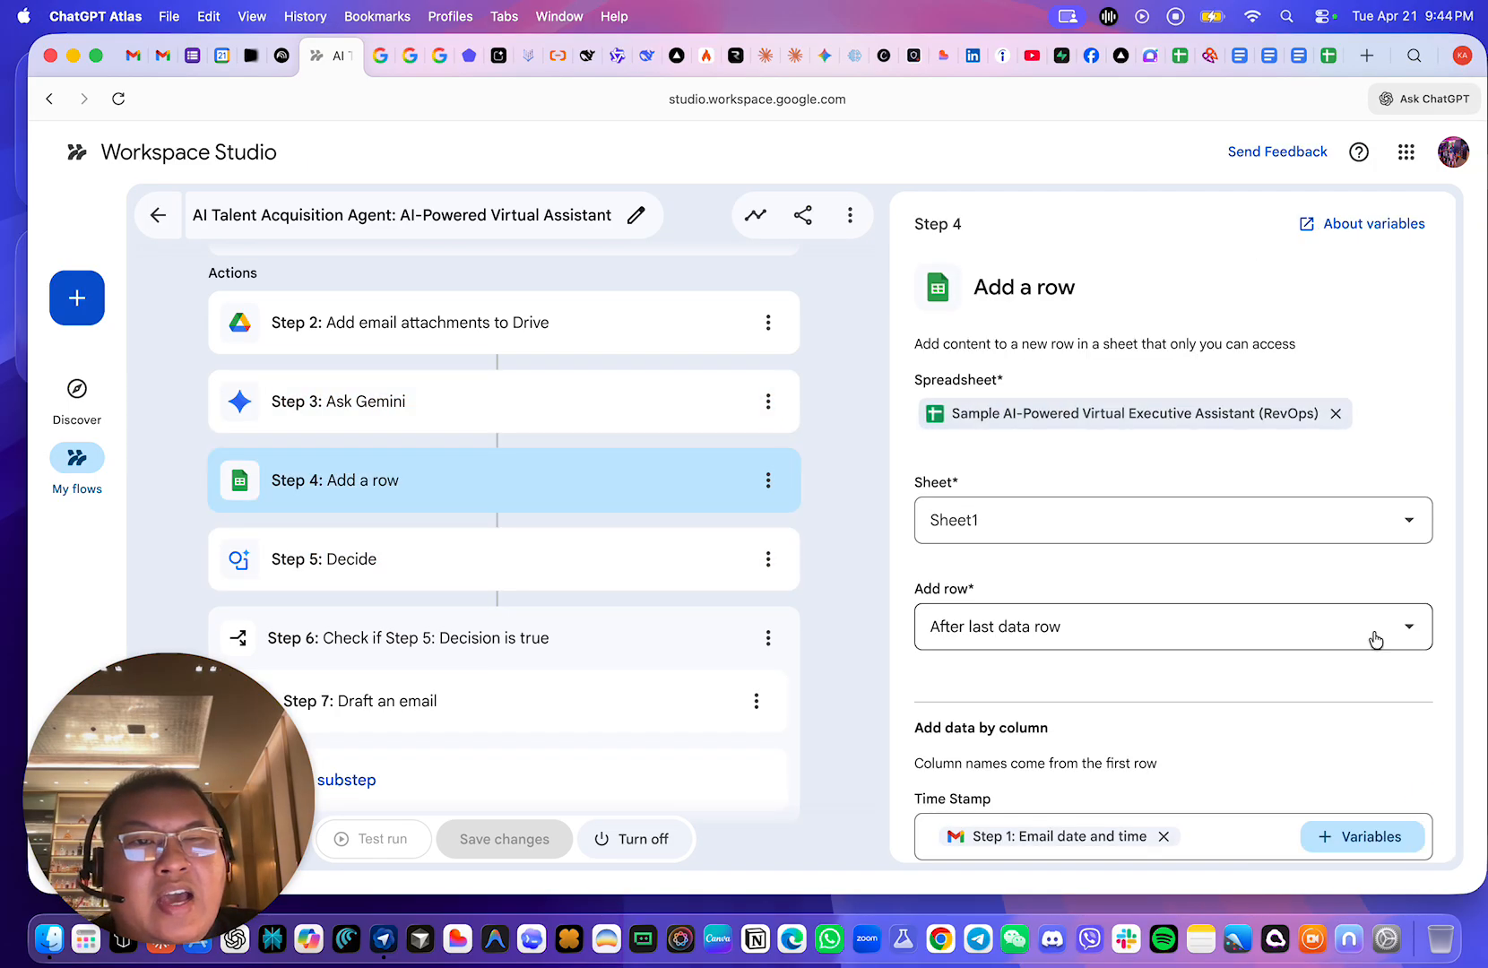
scroll(1120, 542, down, 5)
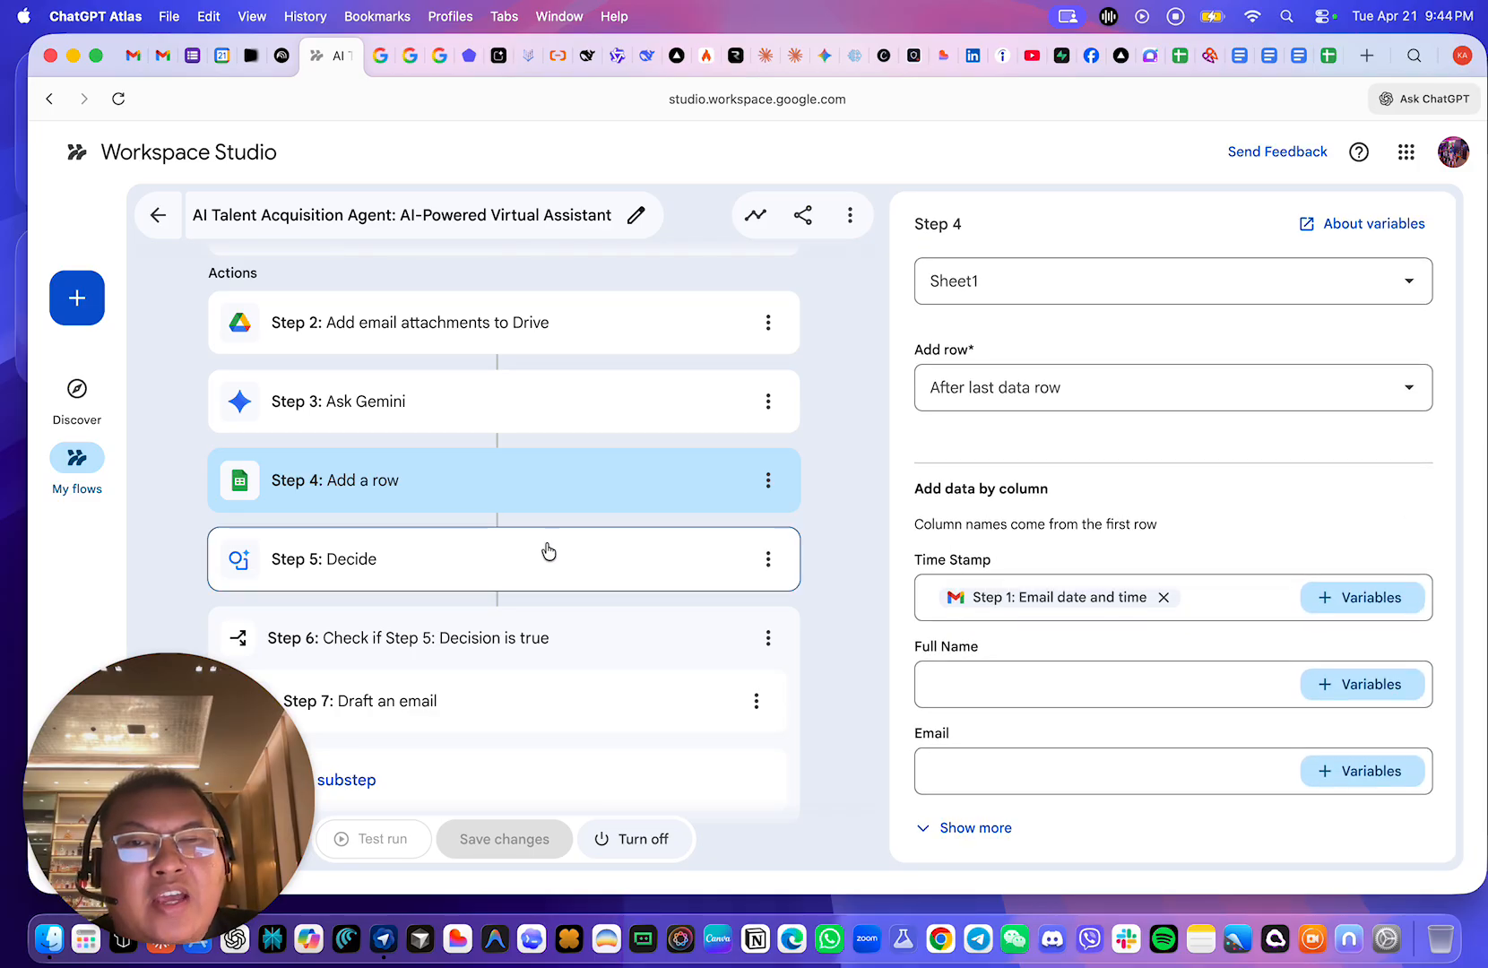
- View the Decide step's prompt and the condition of the "Check if Step 5: Decision is true" step
click(549, 551)
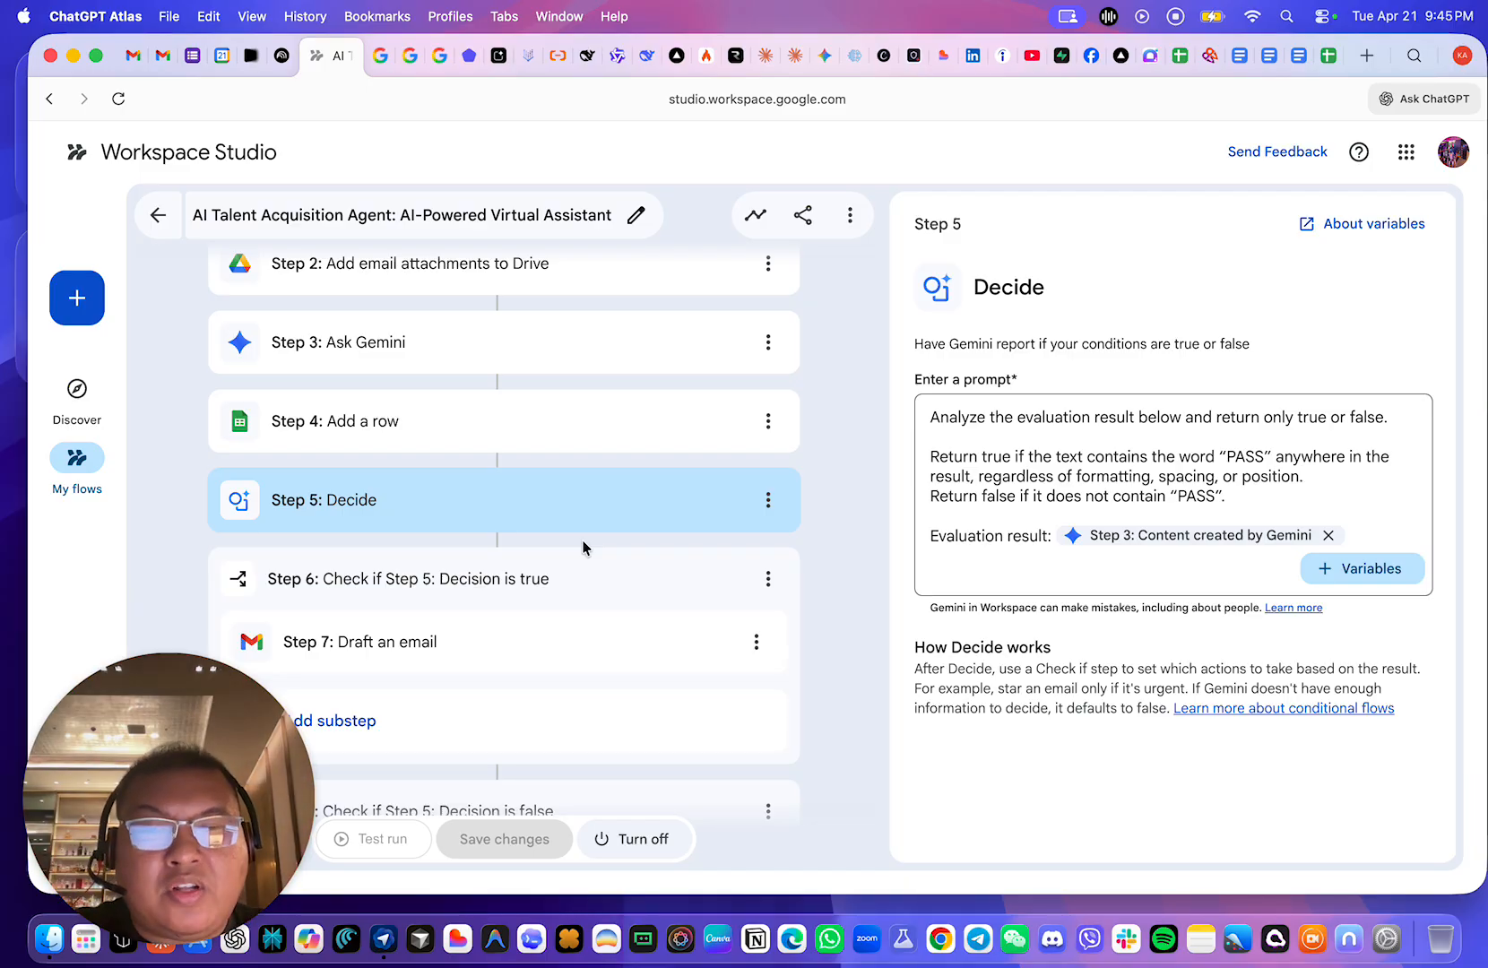
scroll(587, 526, down, 1)
click(587, 527)
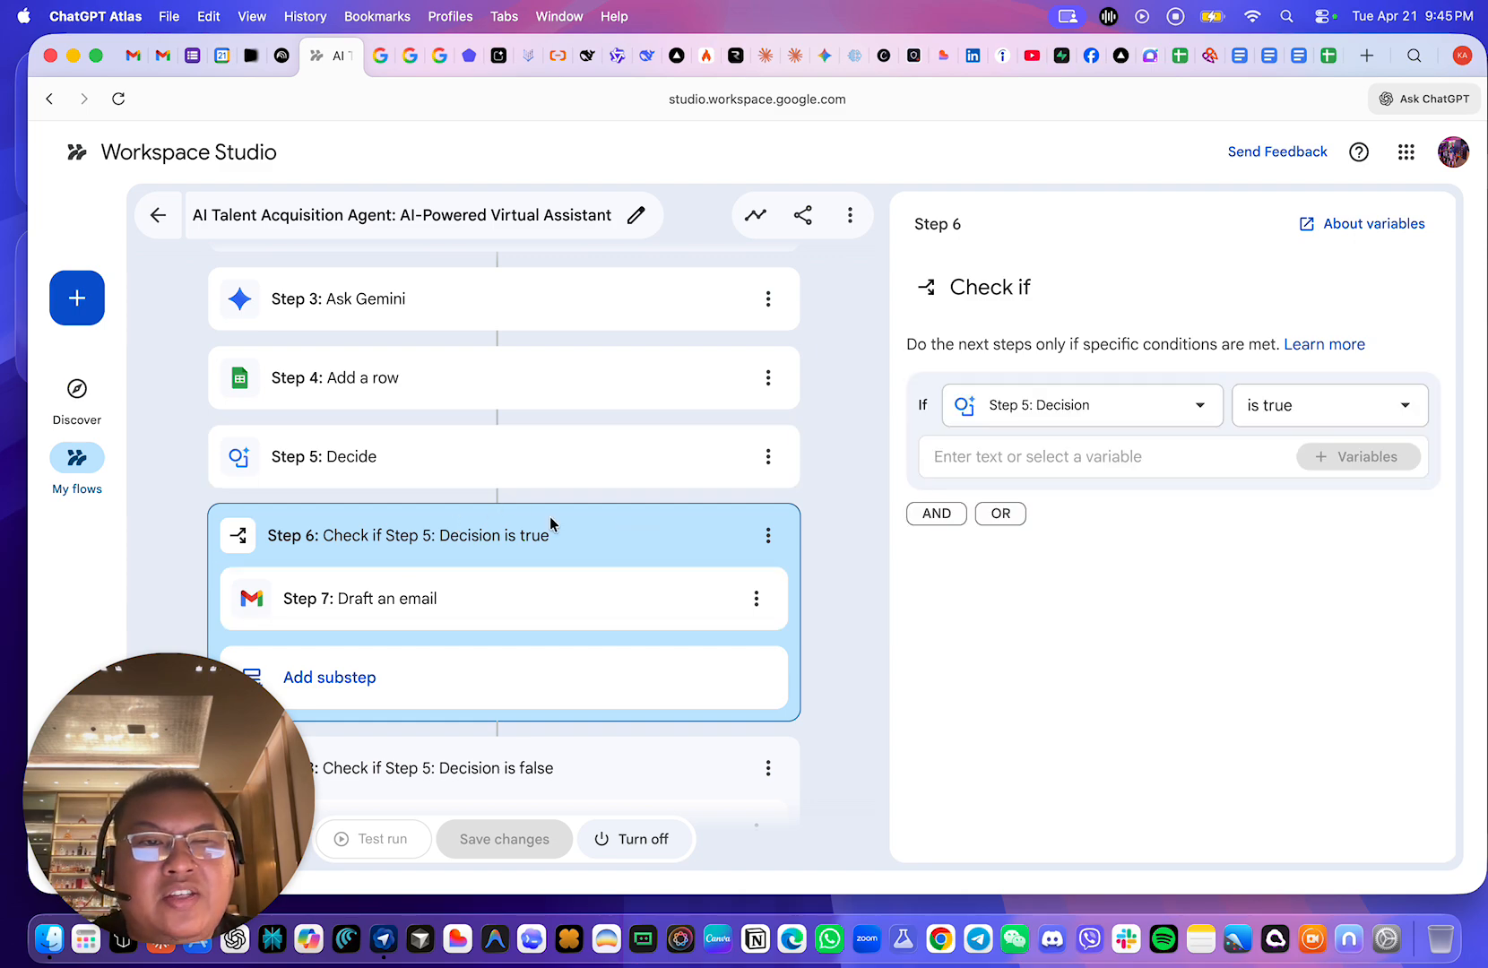
scroll(538, 493, down, 1)
- Reopen the Decide step and highlight its prompt's instructions from "Analyze the evaluation result" through the "Return false" rule
click(529, 473)
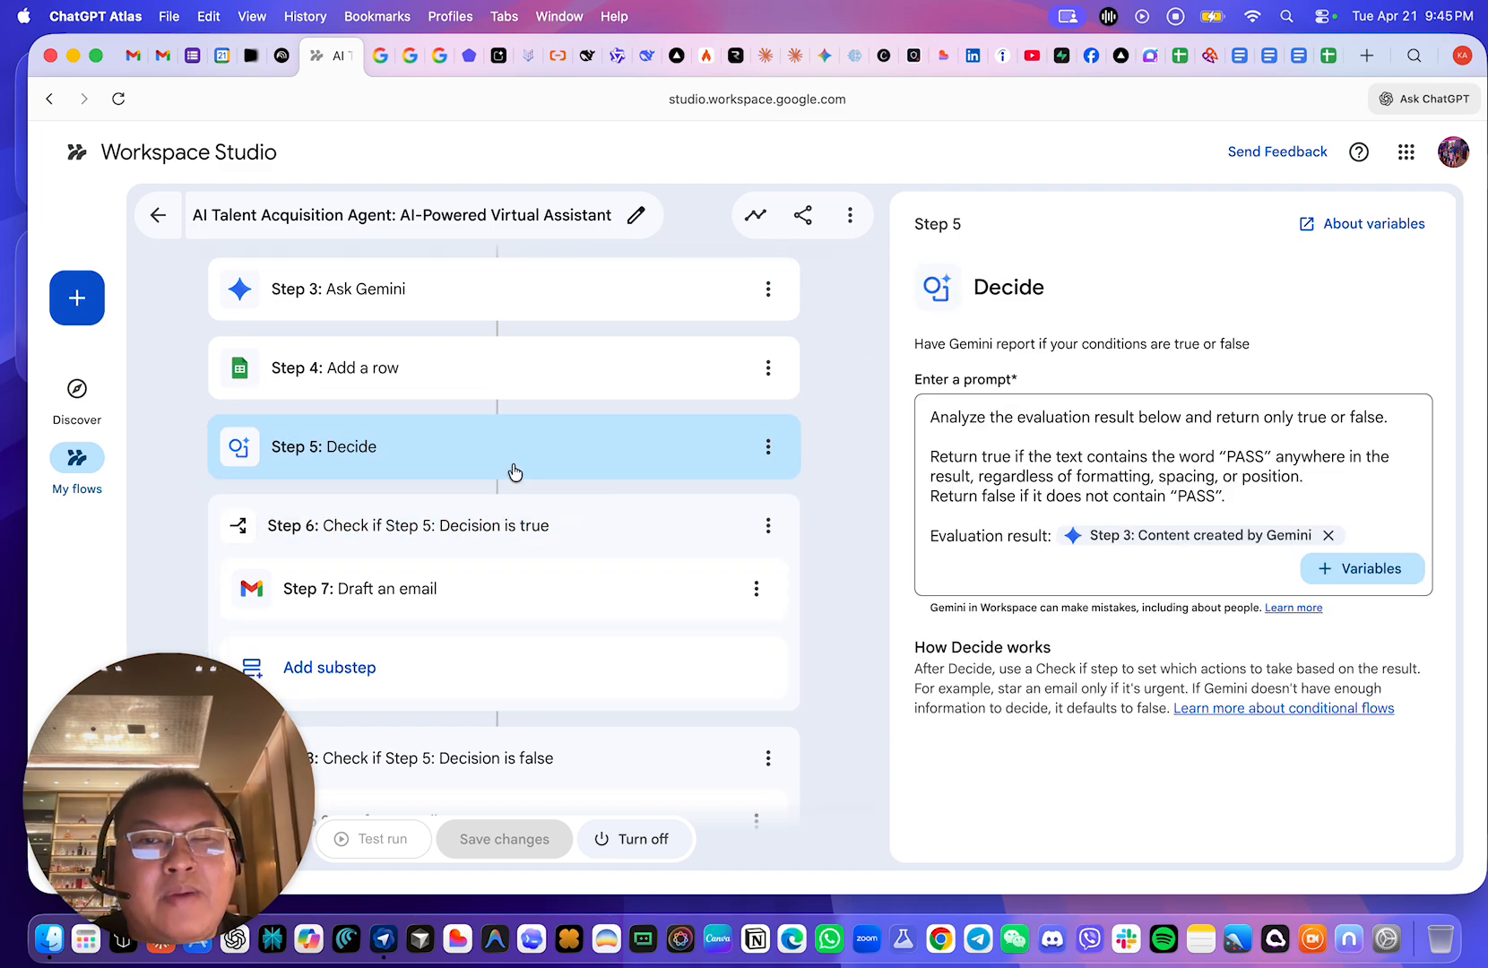
click(1073, 482)
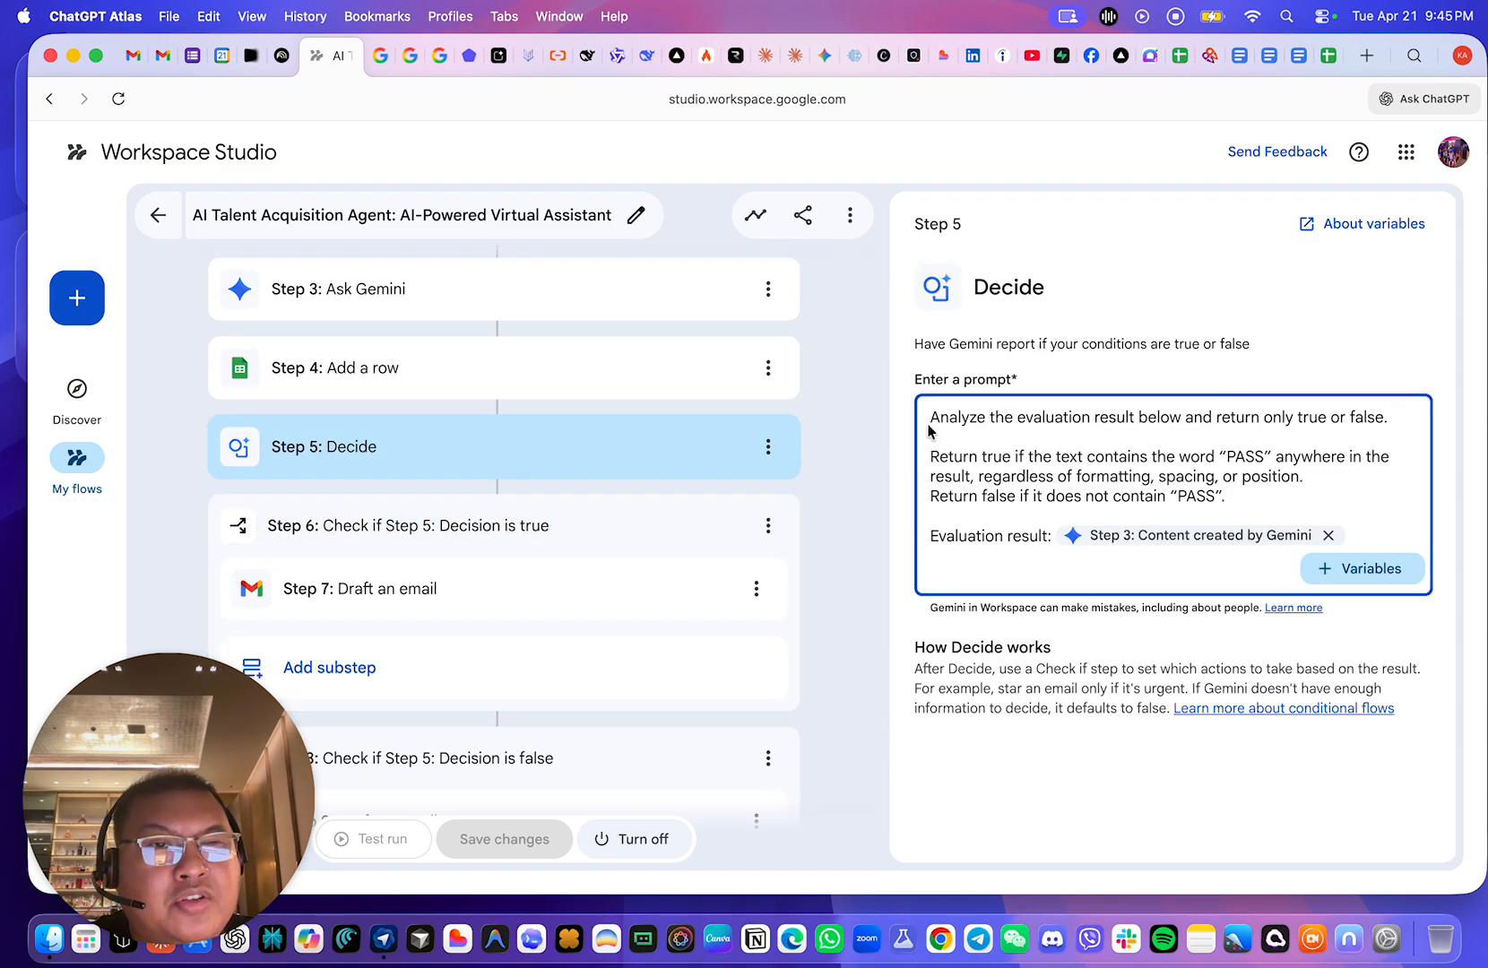
drag(928, 418, 1312, 496)
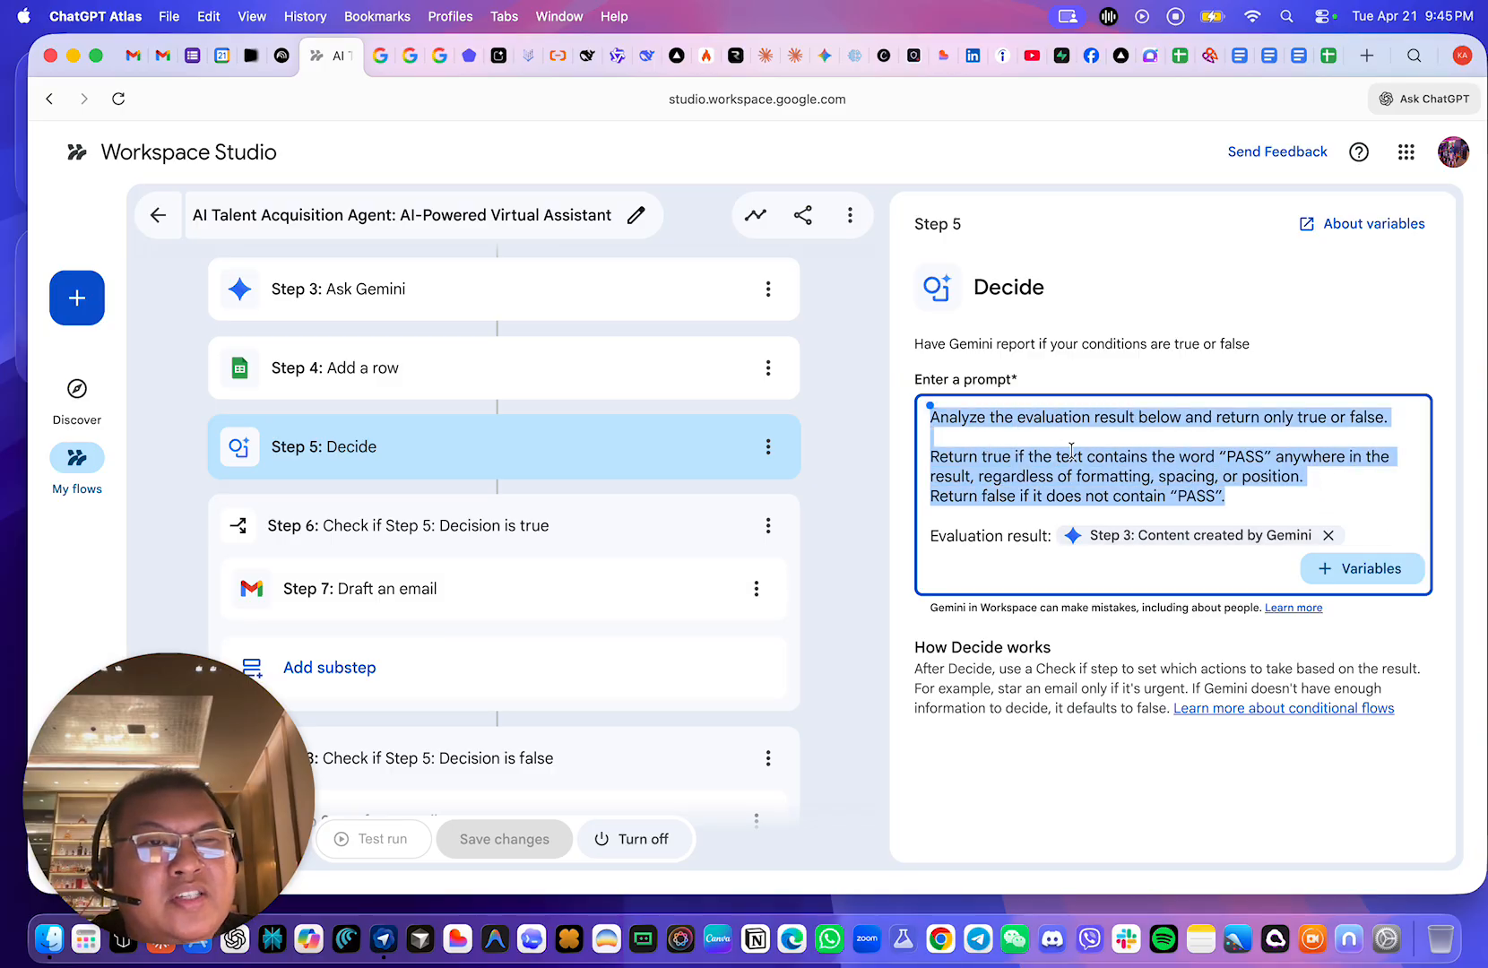
- Browse the variables available for the Decide prompt, open the Ask Gemini step's outputs, and close the list without inserting any
click(1366, 526)
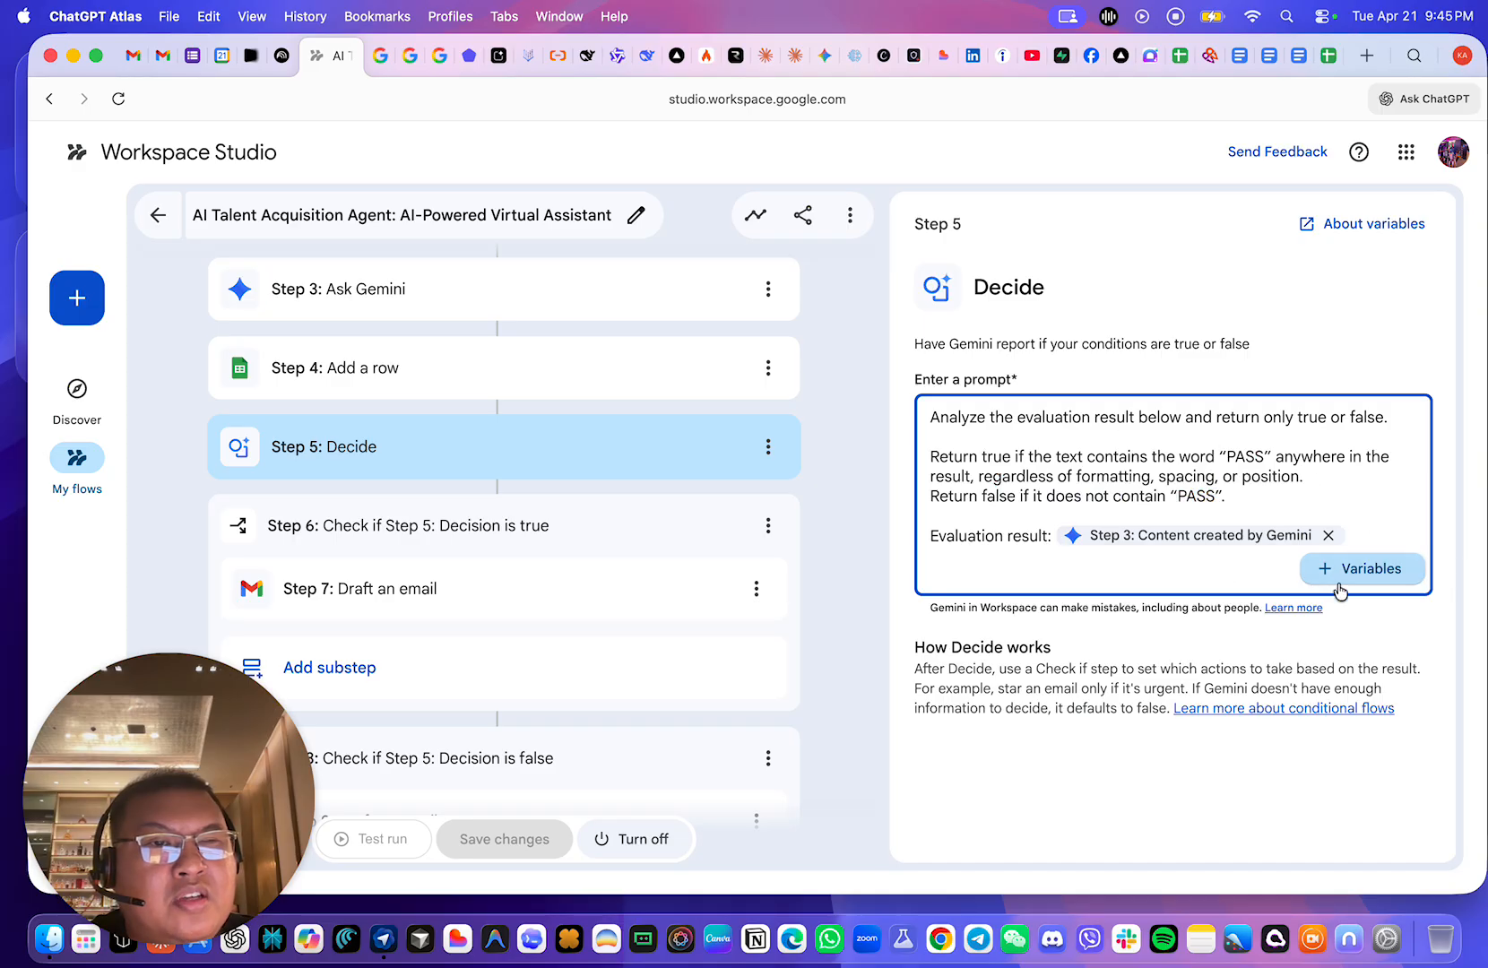
scroll(403, 377, up, 1)
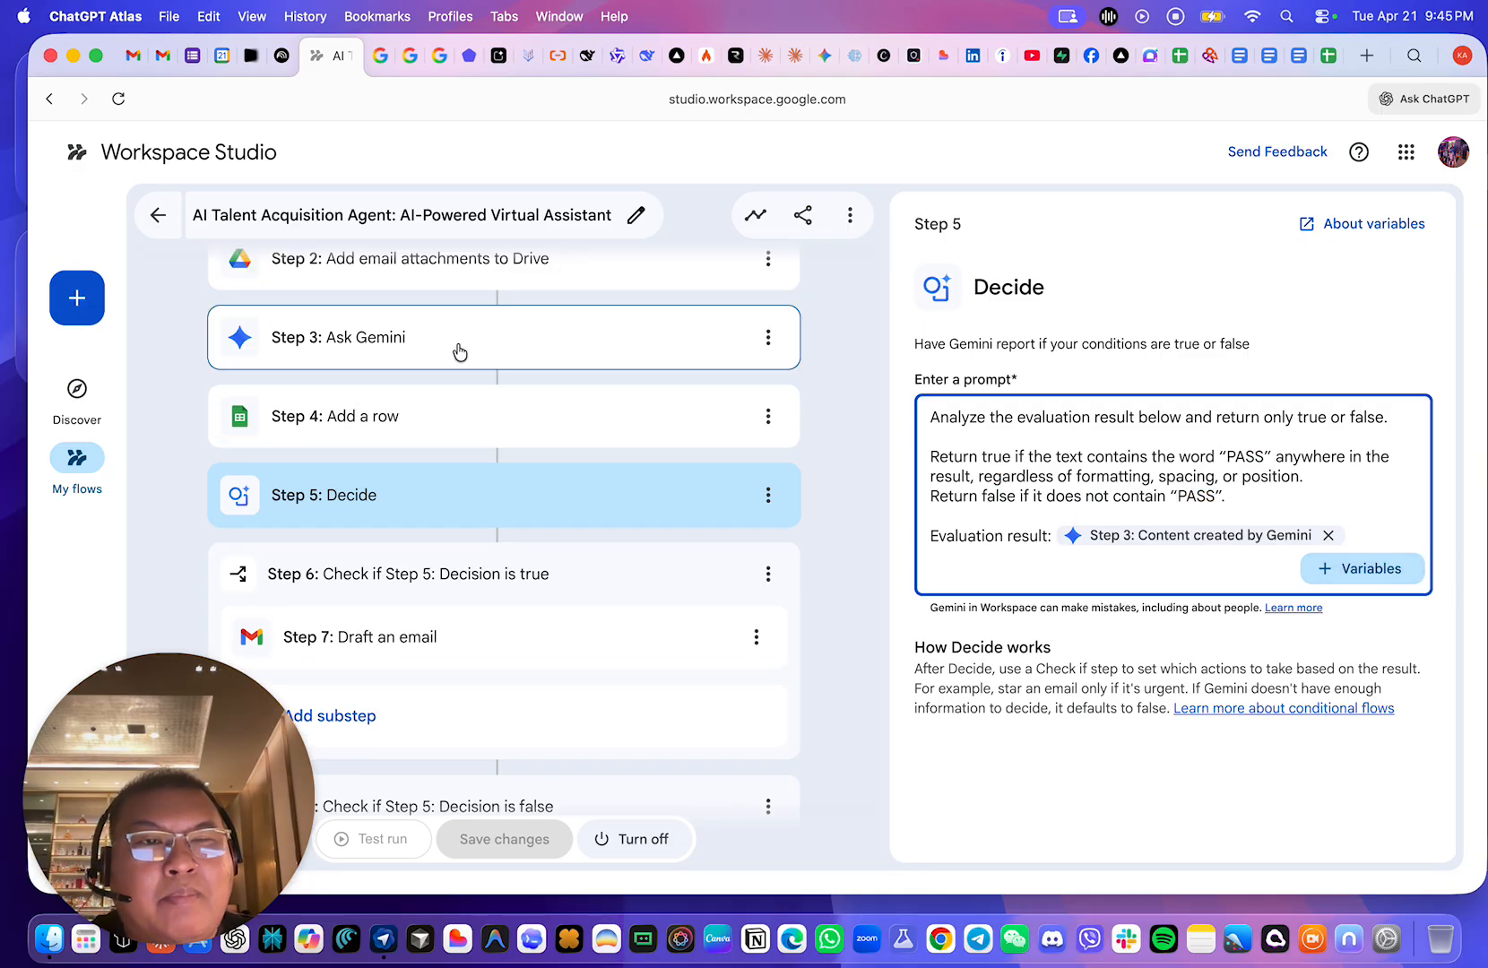
click(1325, 572)
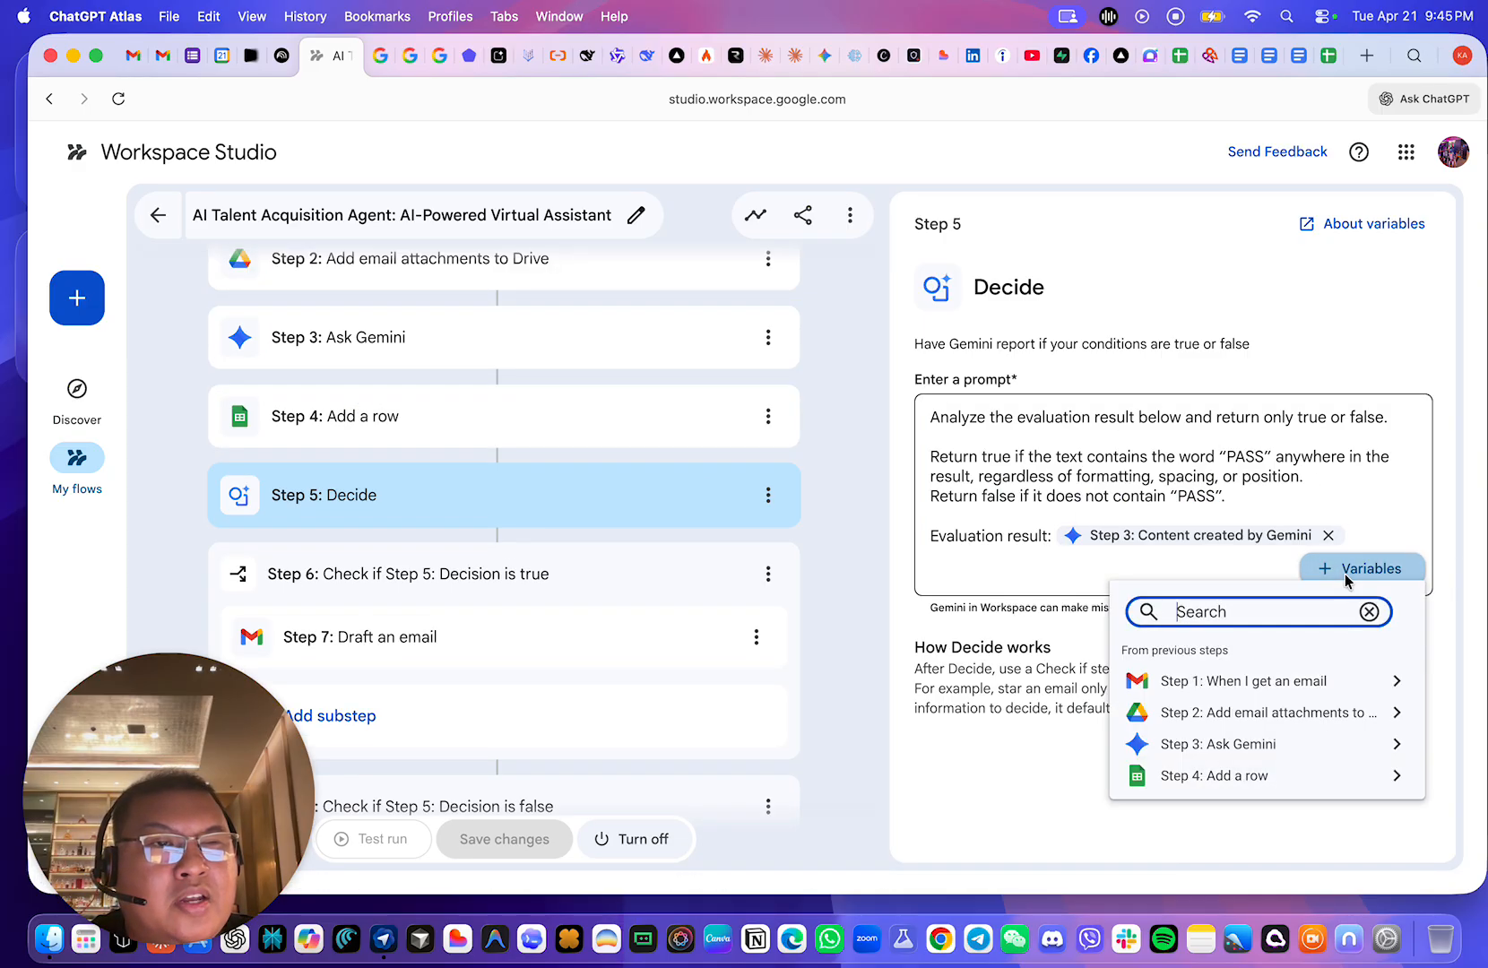
click(1295, 746)
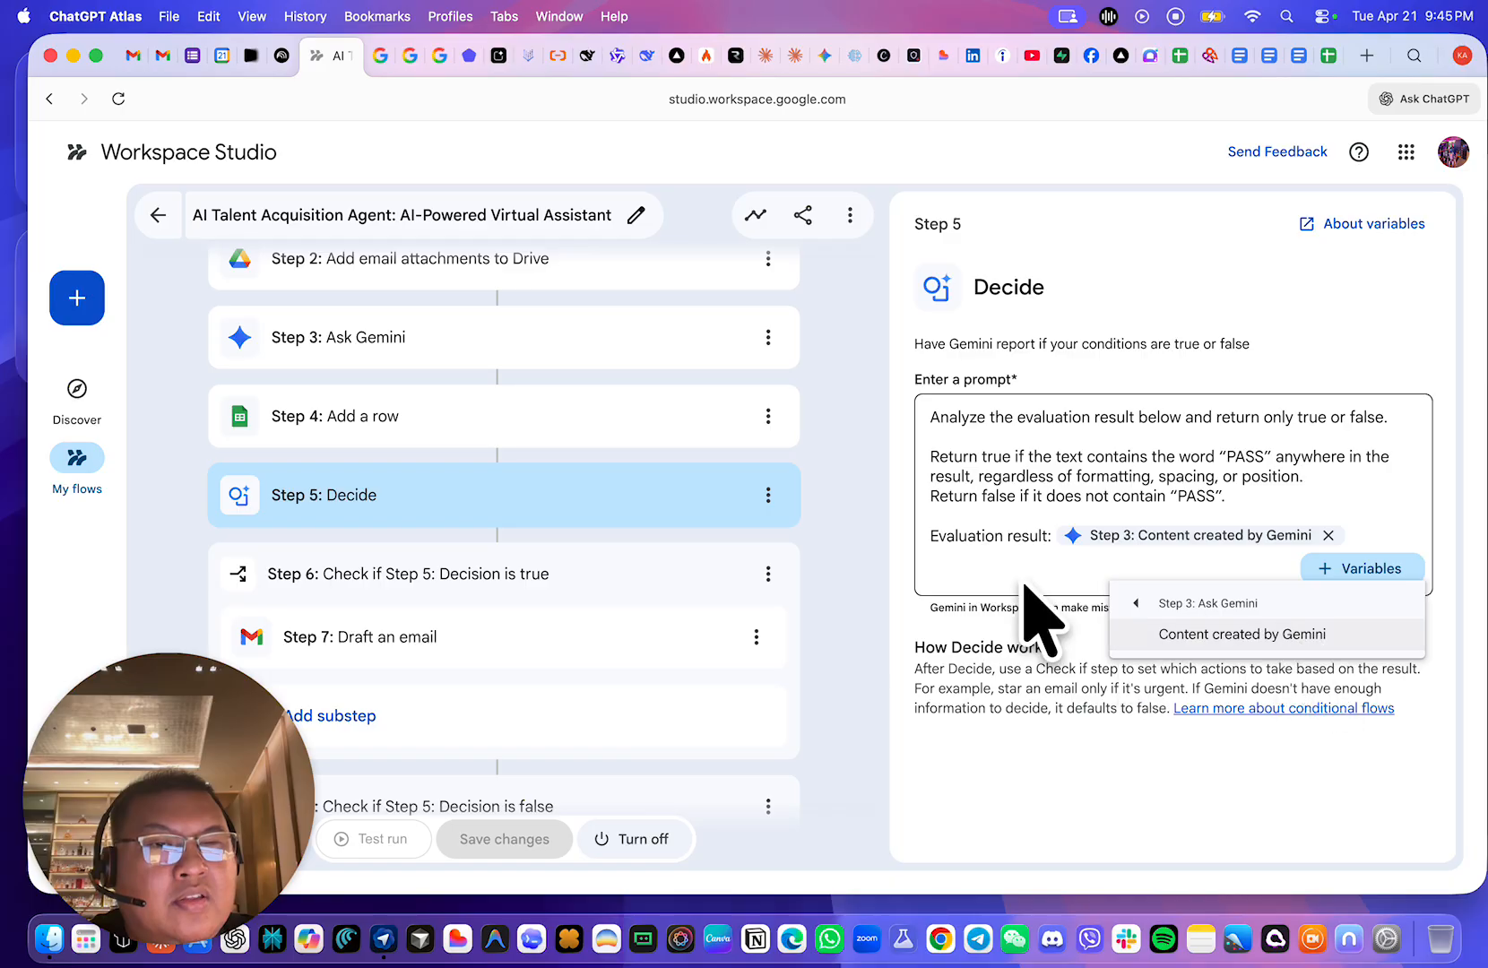
click(966, 566)
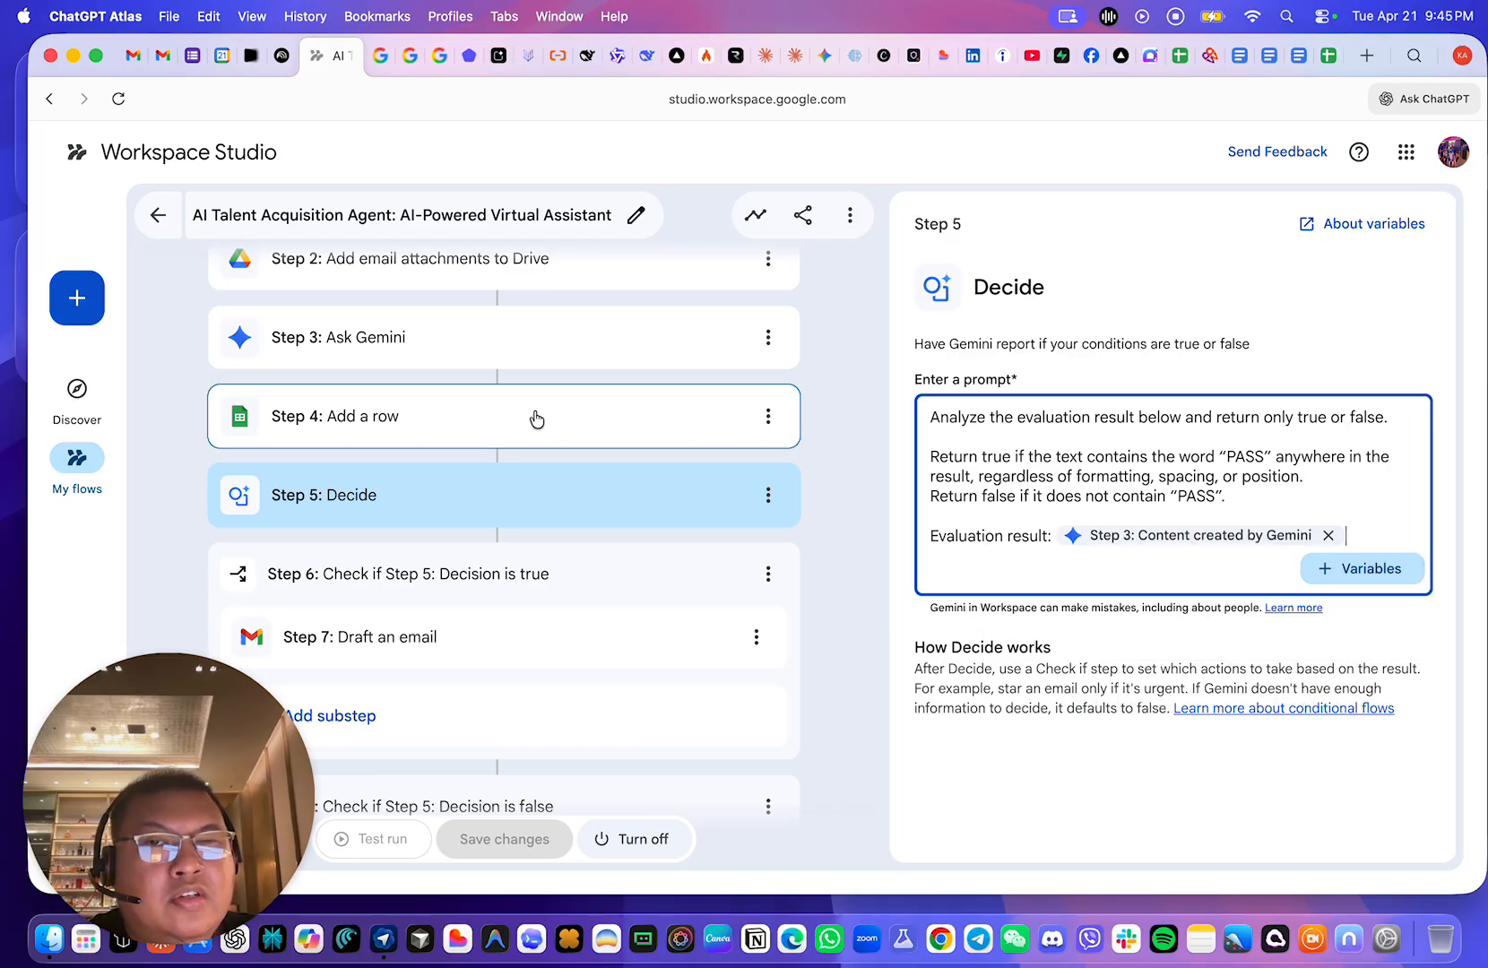
- Reread the Ask Gemini prompt from the resume check to the decision and feedback section, and return to the Decide prompt
click(518, 369)
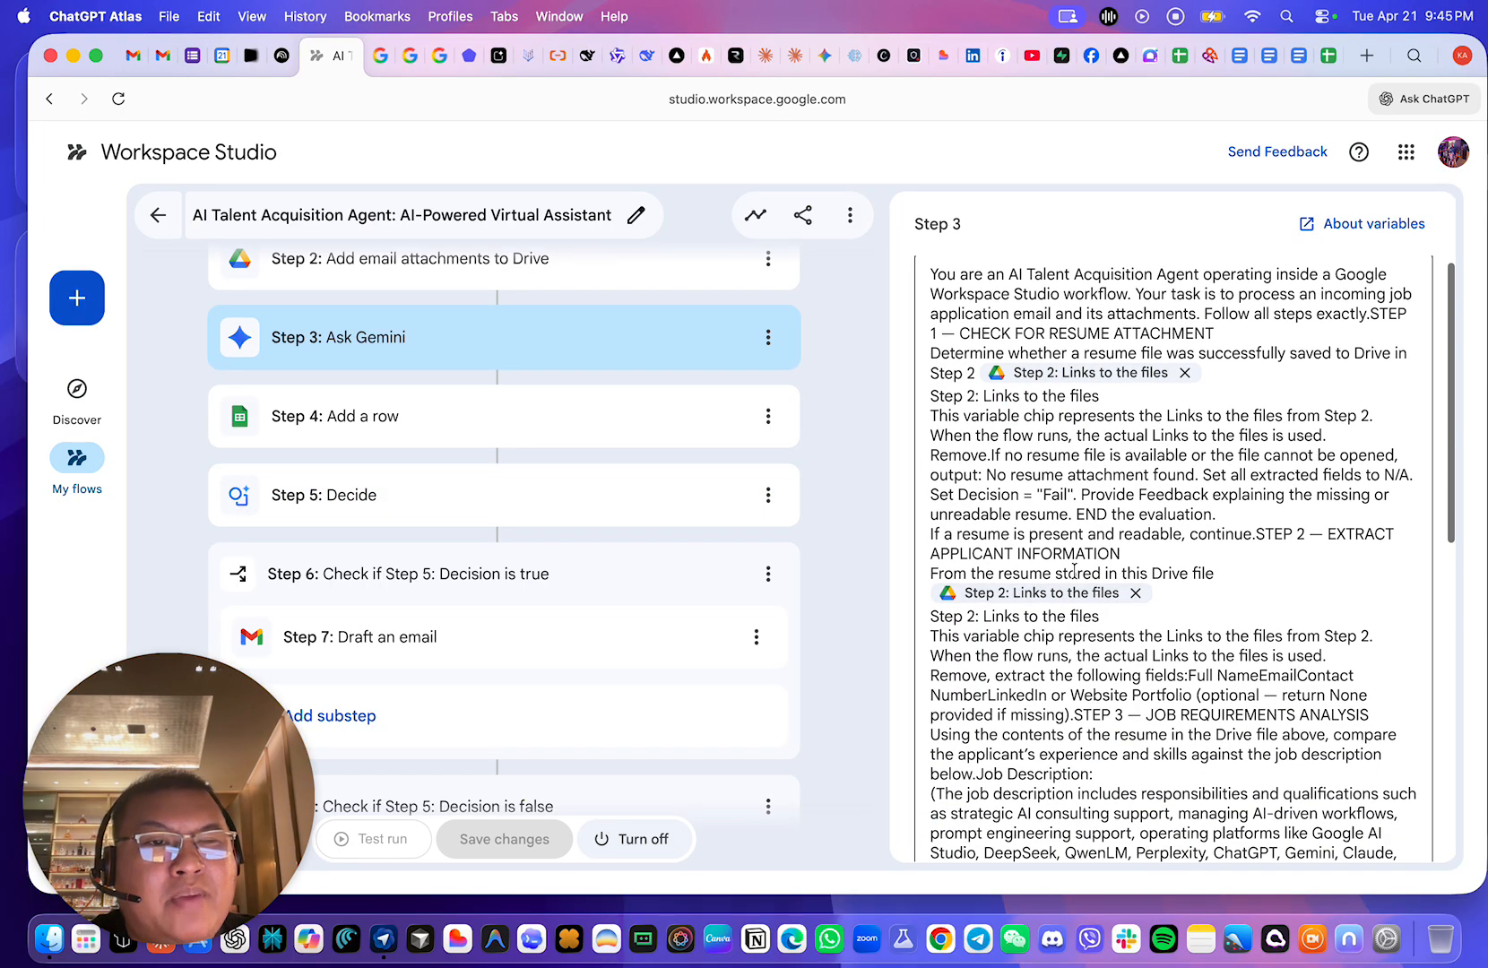
scroll(1258, 507, down, 5)
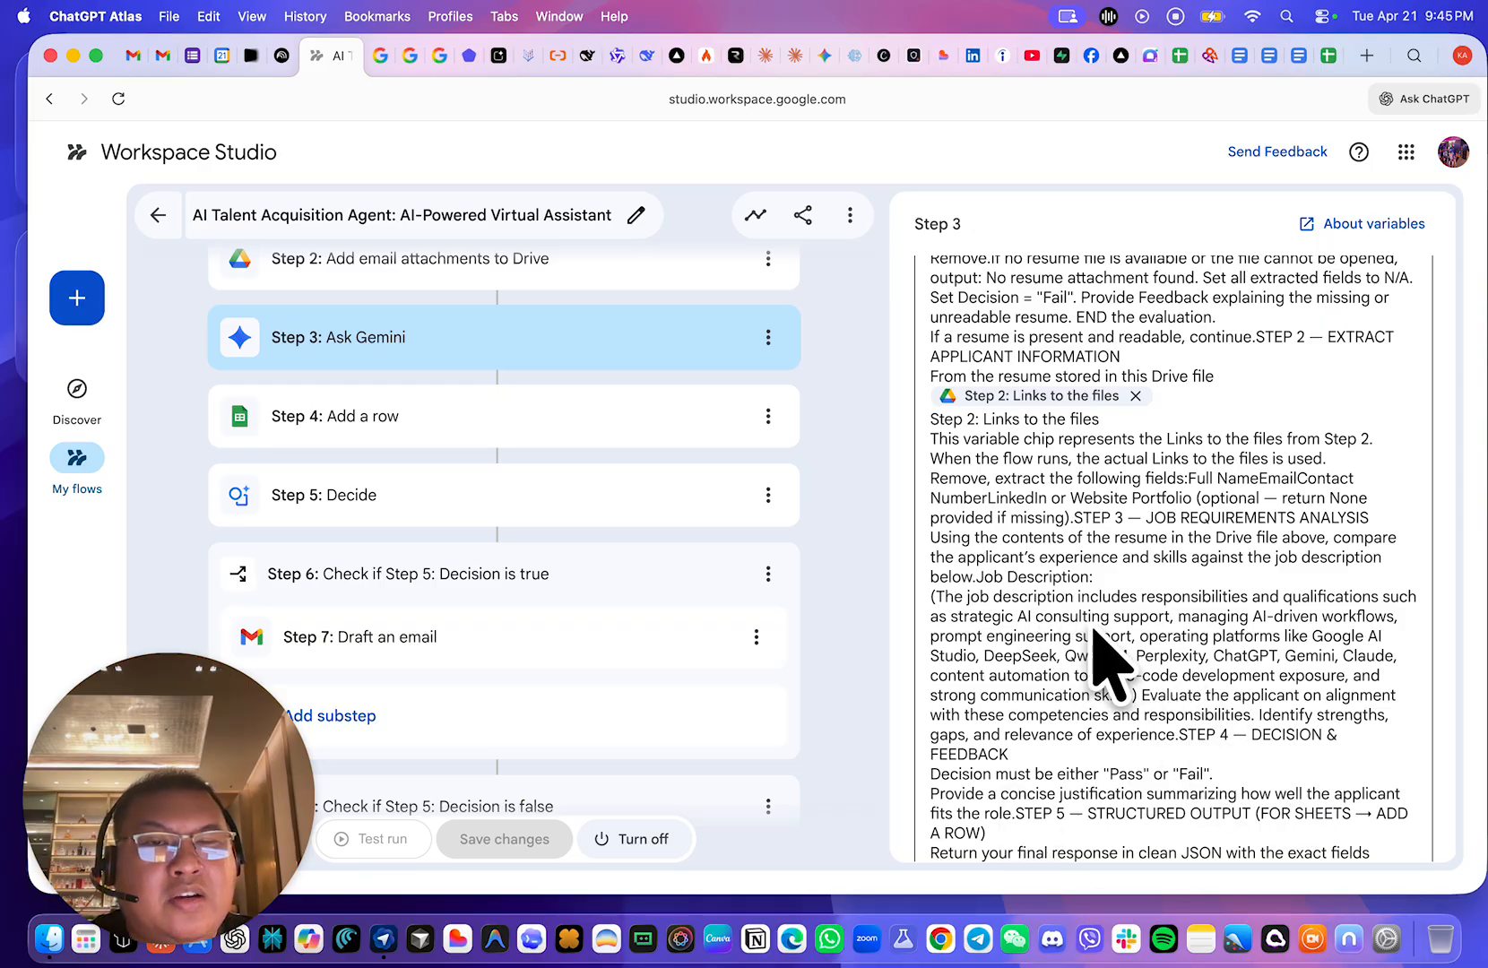
click(484, 511)
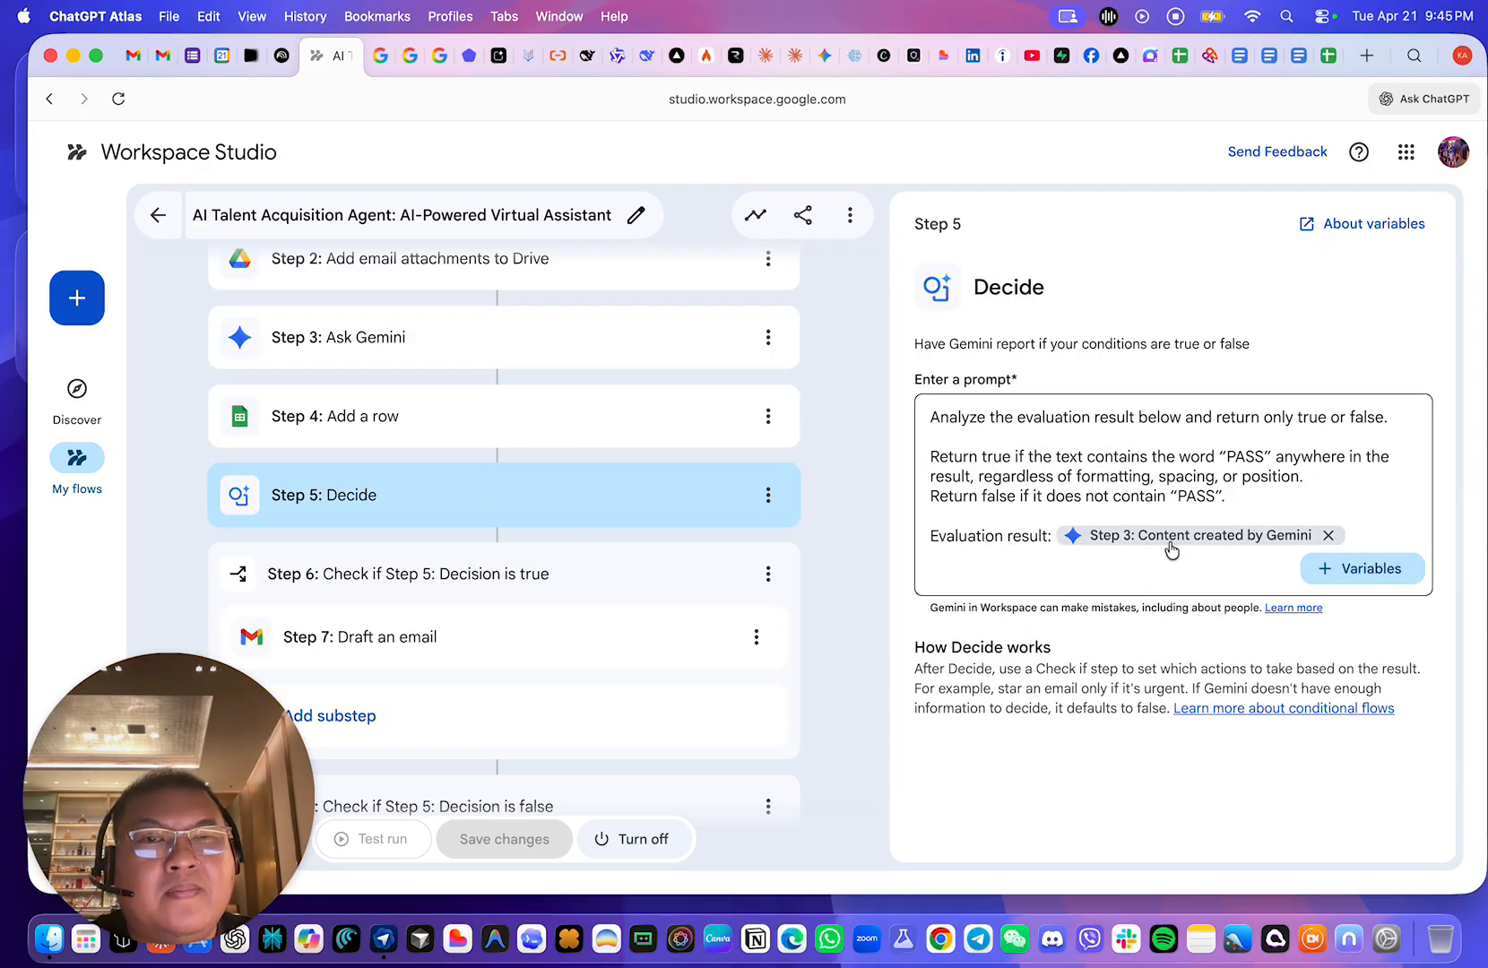
mouse_move(1084, 550)
click(1061, 457)
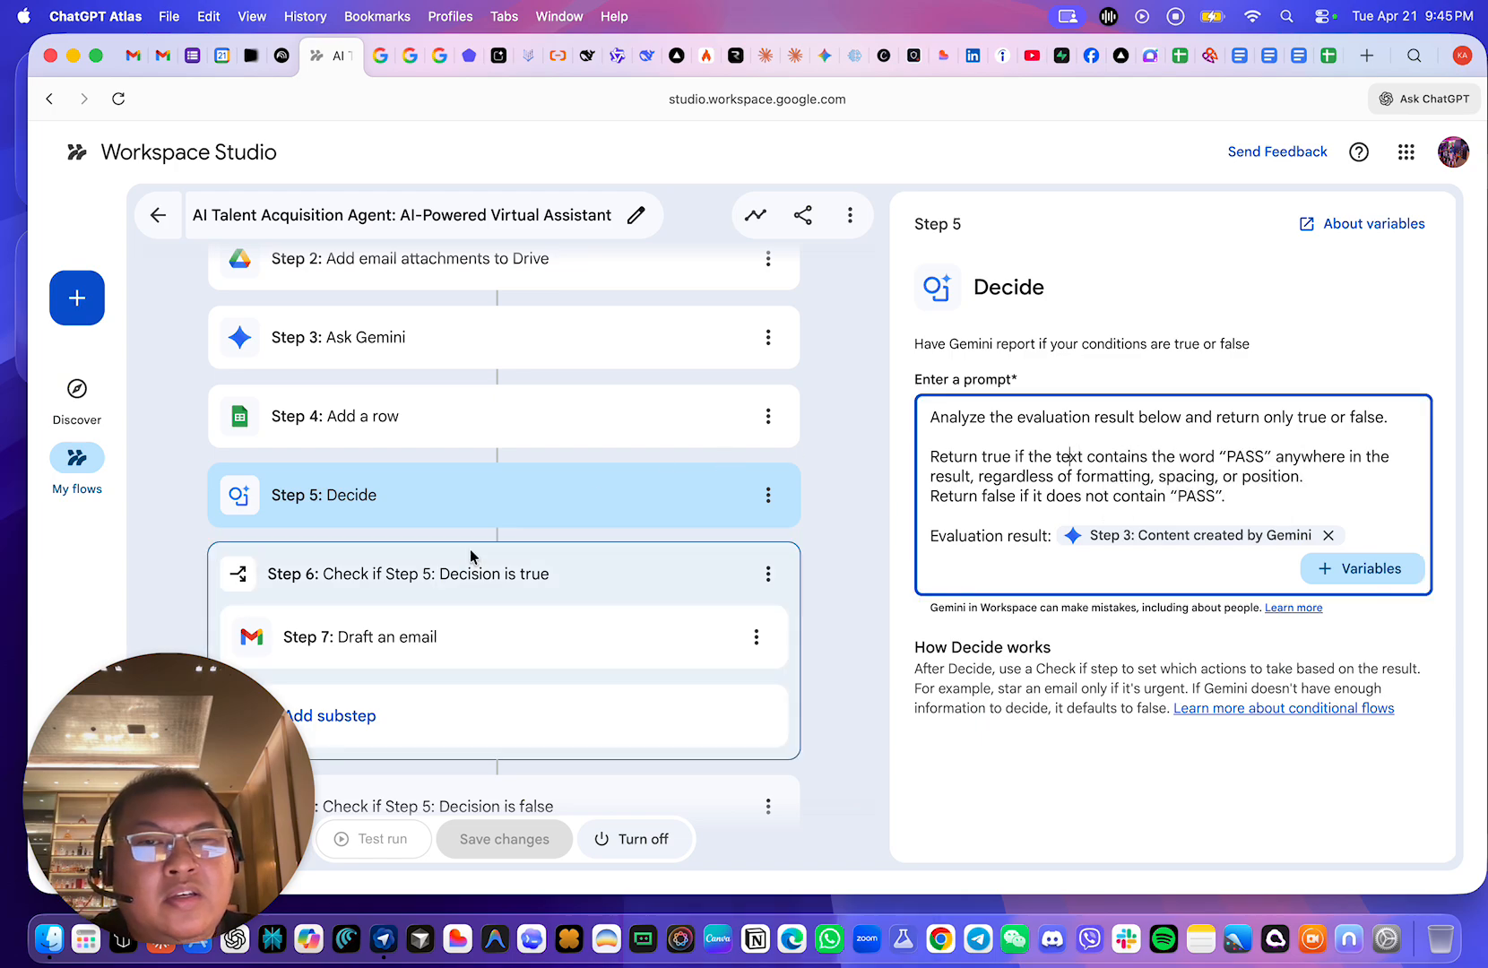
- View the condition of the "Decision is true" check and read the draft email message nested under it
click(513, 575)
scroll(583, 579, down, 1)
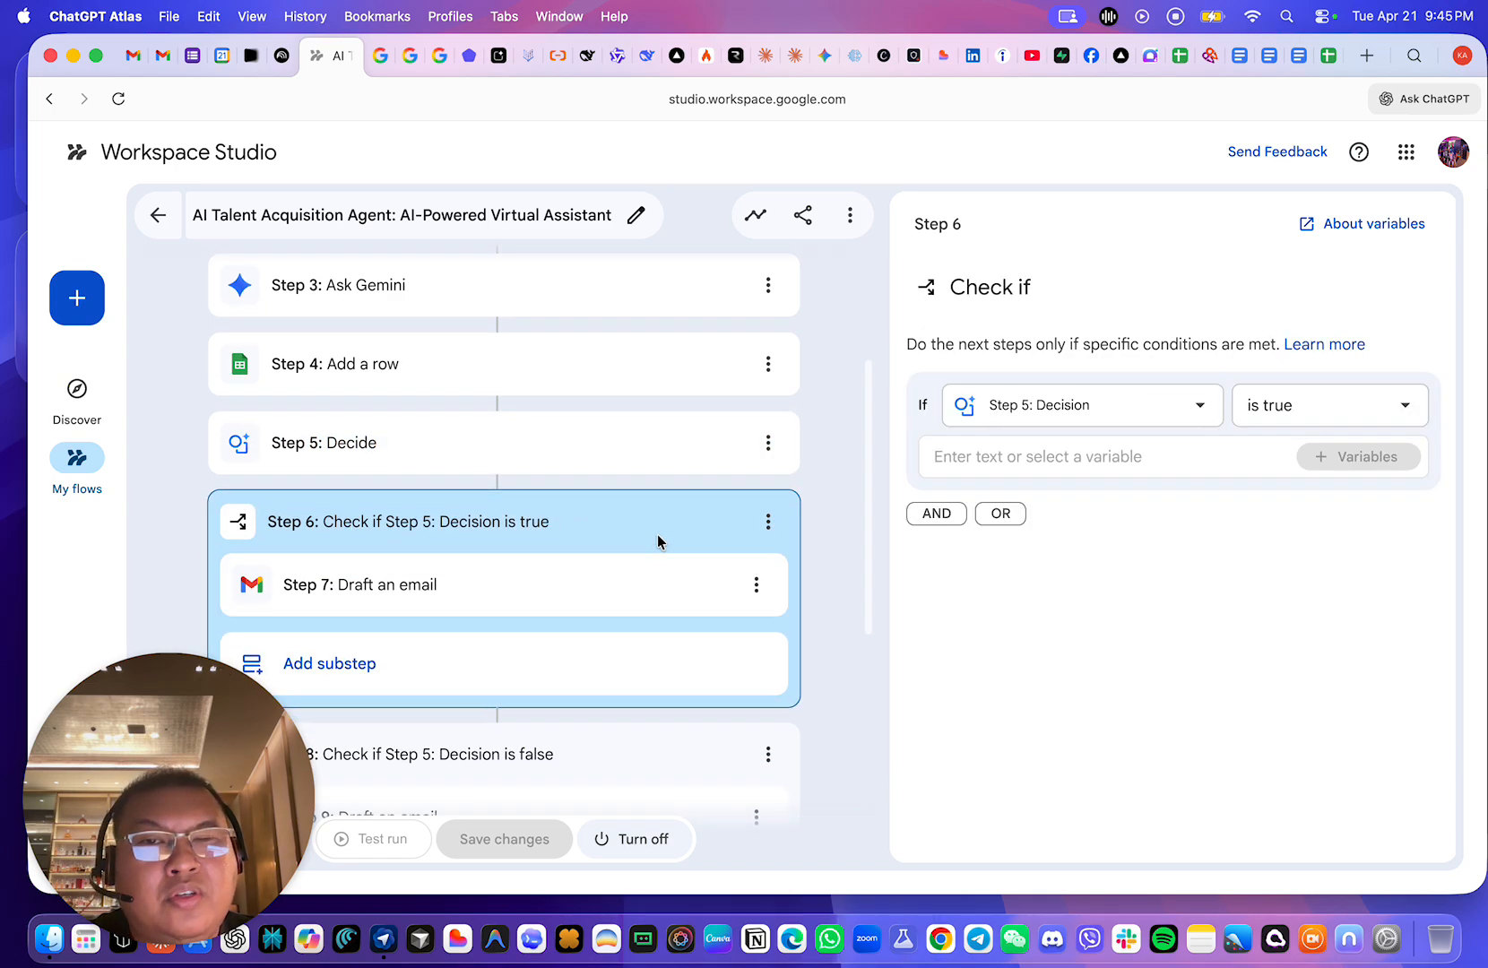
click(579, 581)
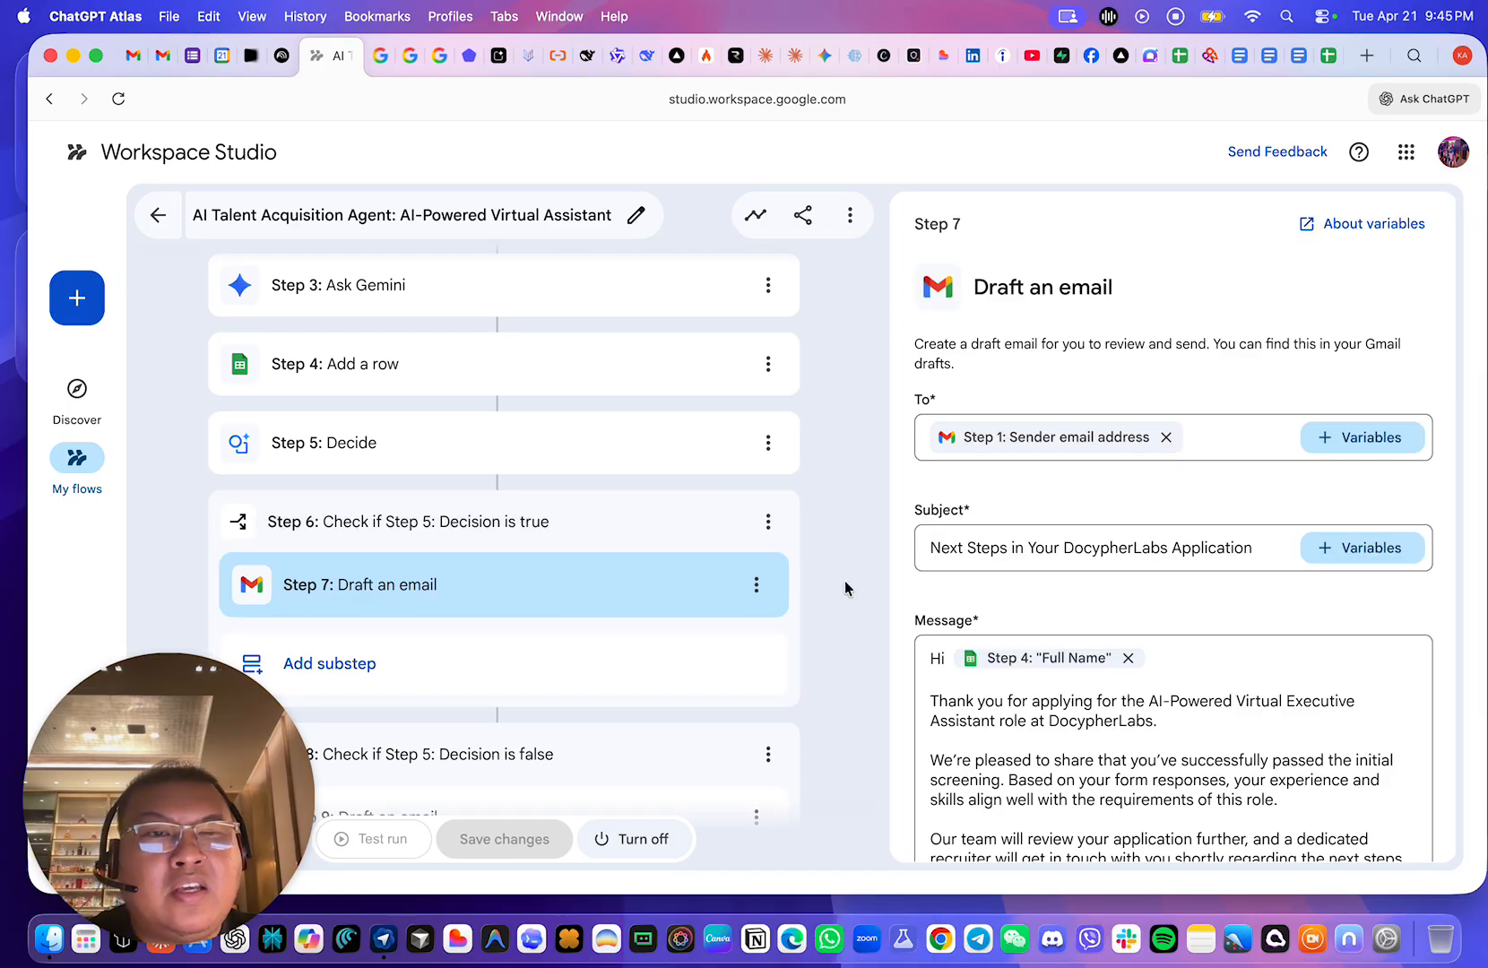
scroll(1150, 637, down, 2)
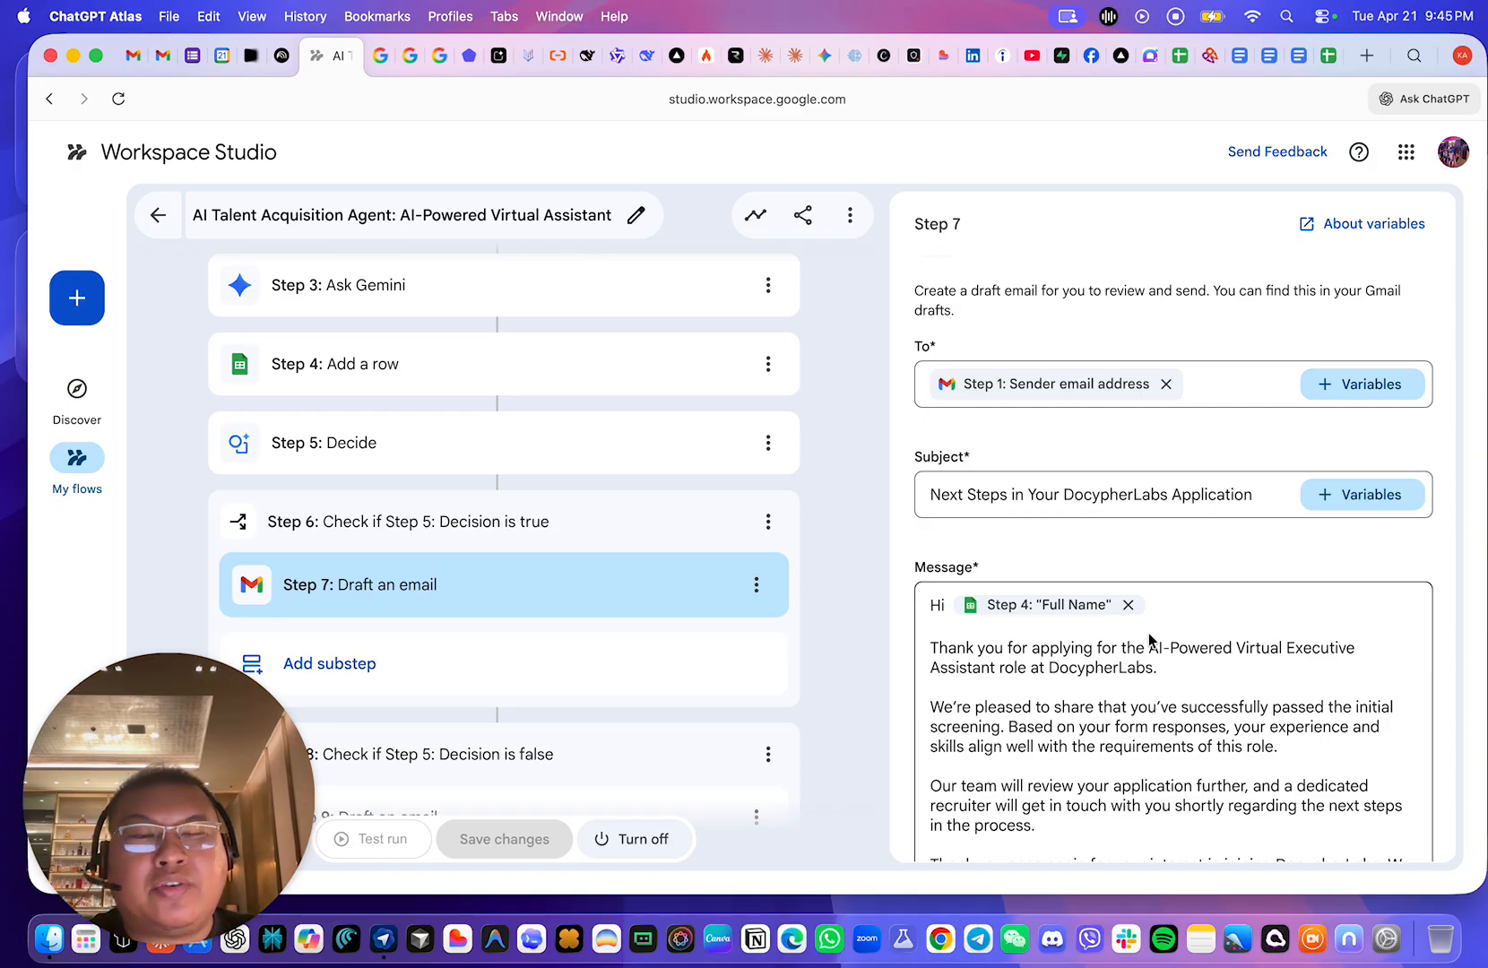
scroll(1150, 638, down, 5)
drag(1143, 713, 927, 369)
click(1073, 480)
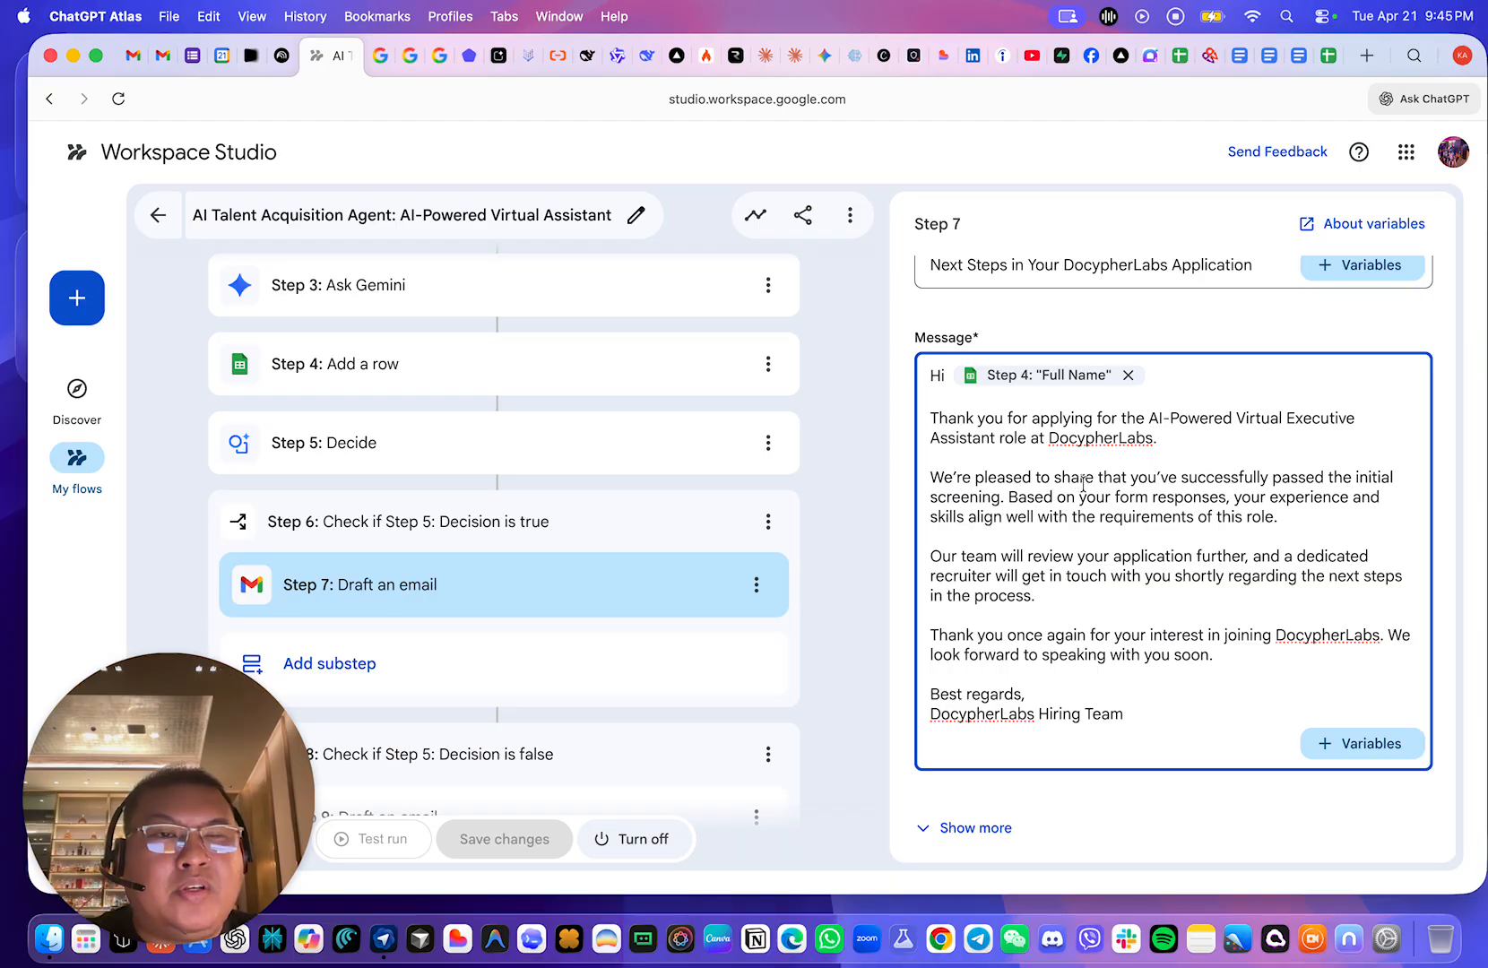
- Review Step 7's recipient and subject, highlight its "Draft an email" title, and go back over the message
scroll(1084, 485, up, 3)
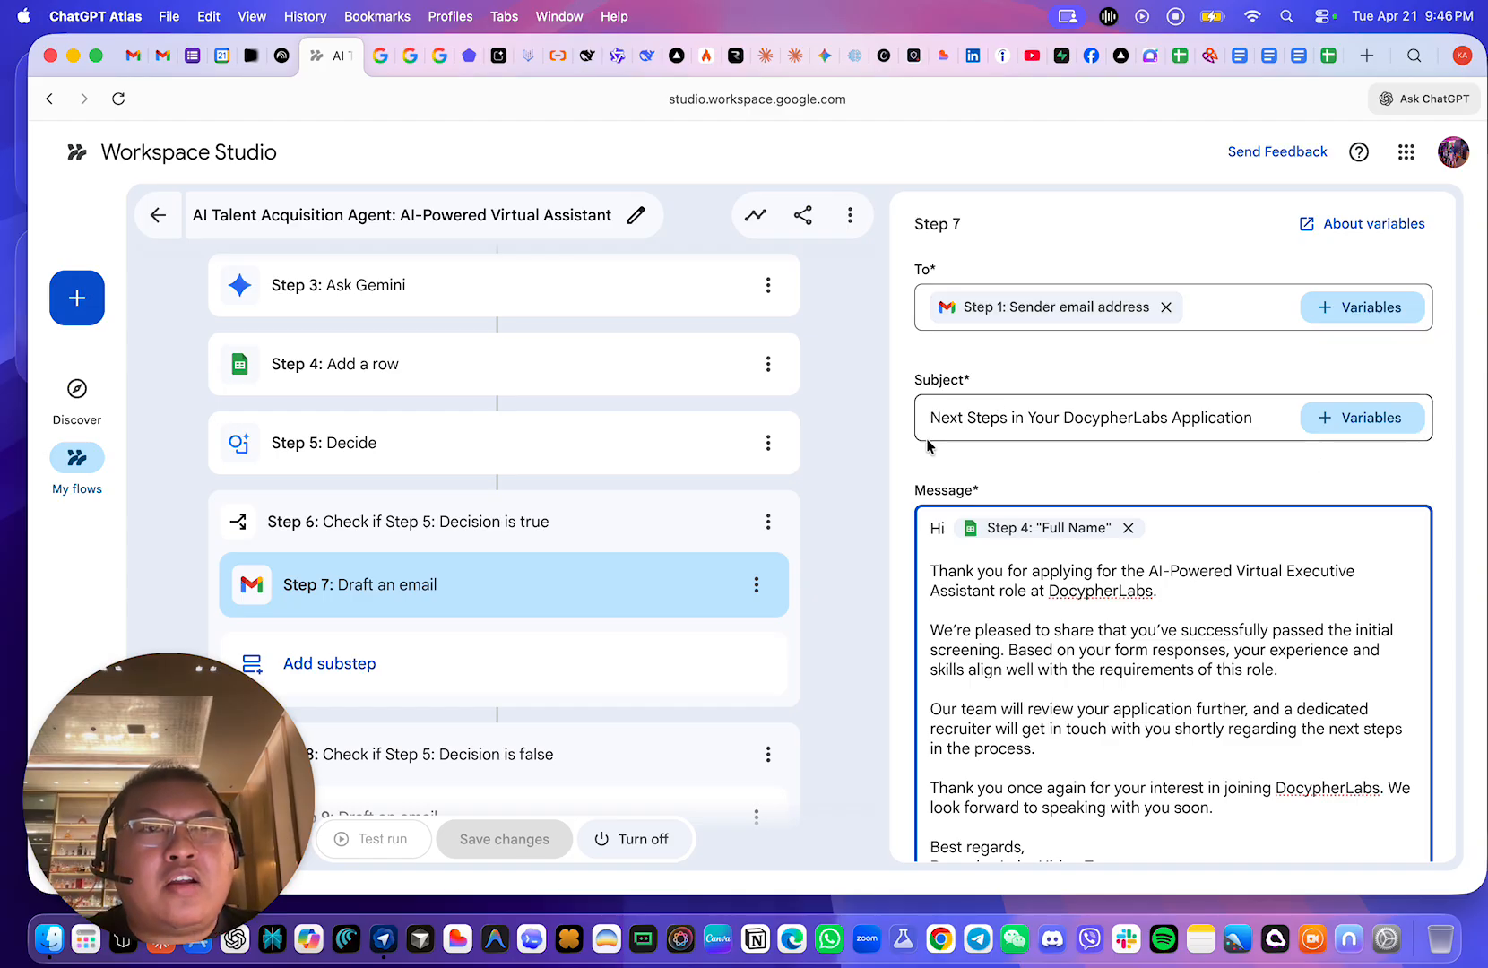
scroll(1255, 404, up, 3)
drag(1151, 292, 981, 292)
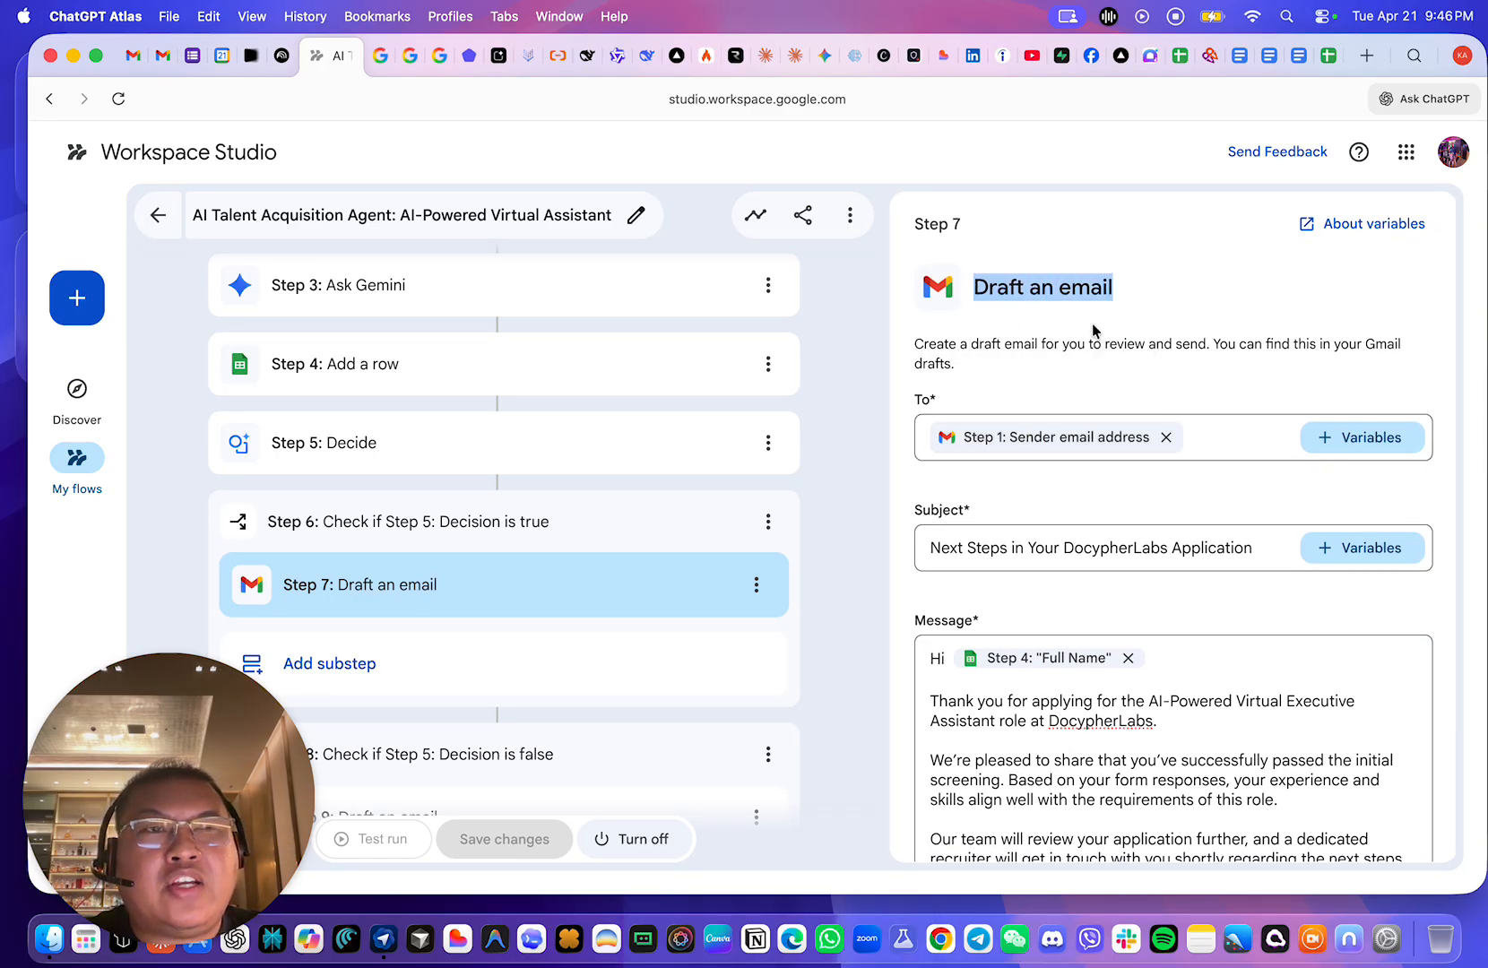
click(1183, 306)
scroll(1157, 314, down, 5)
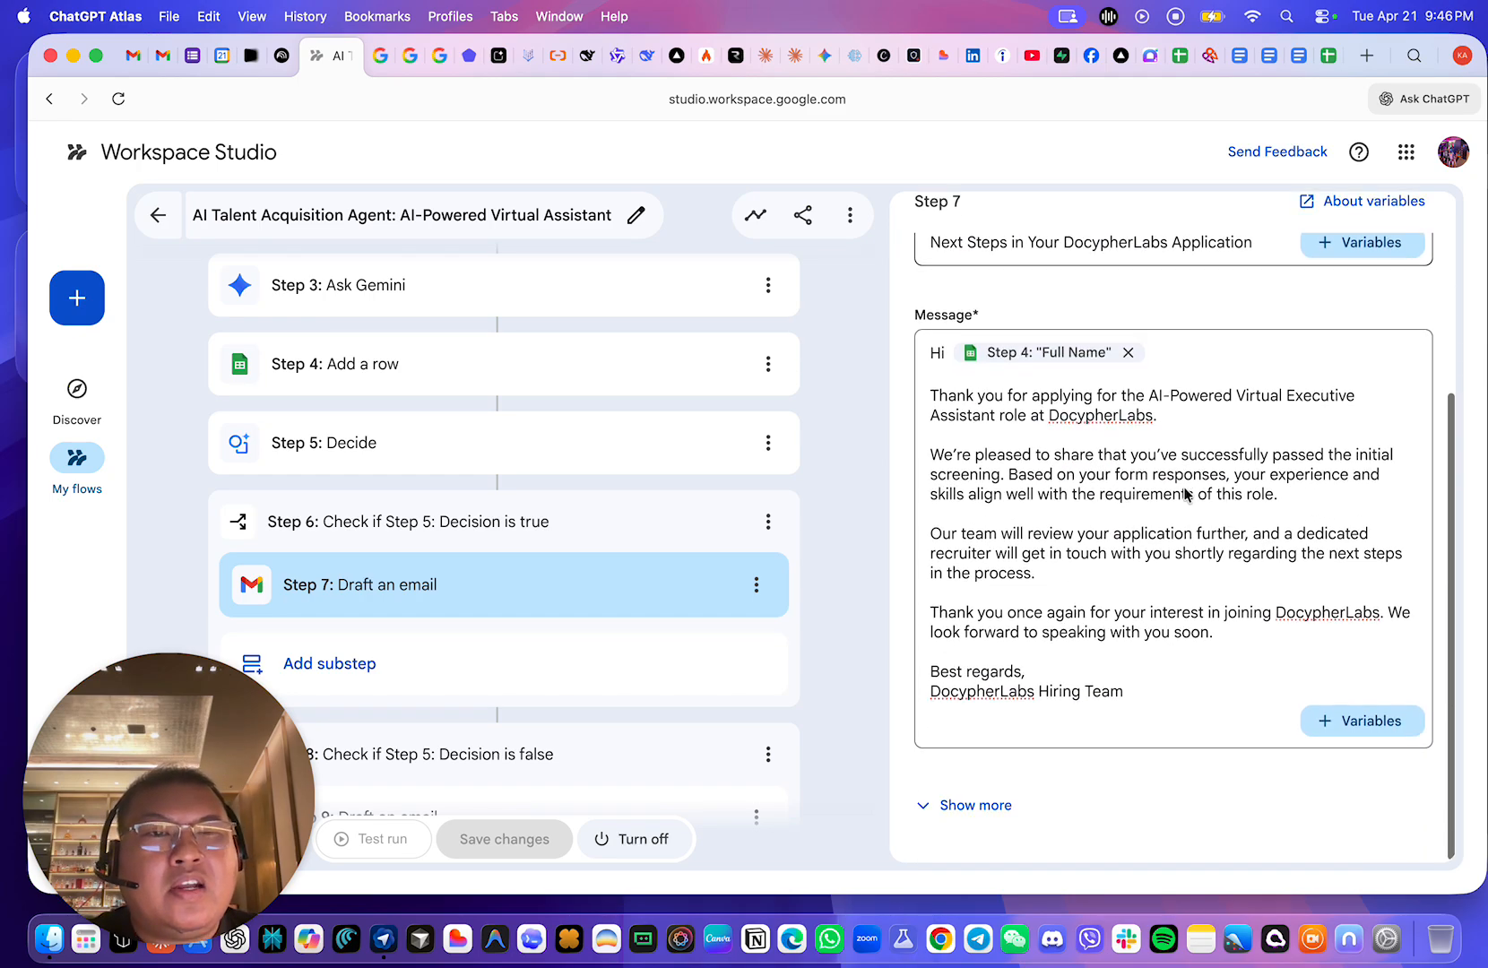
- Browse the Add a row variables available for the Step 7 email message and close the list without inserting any
click(1129, 700)
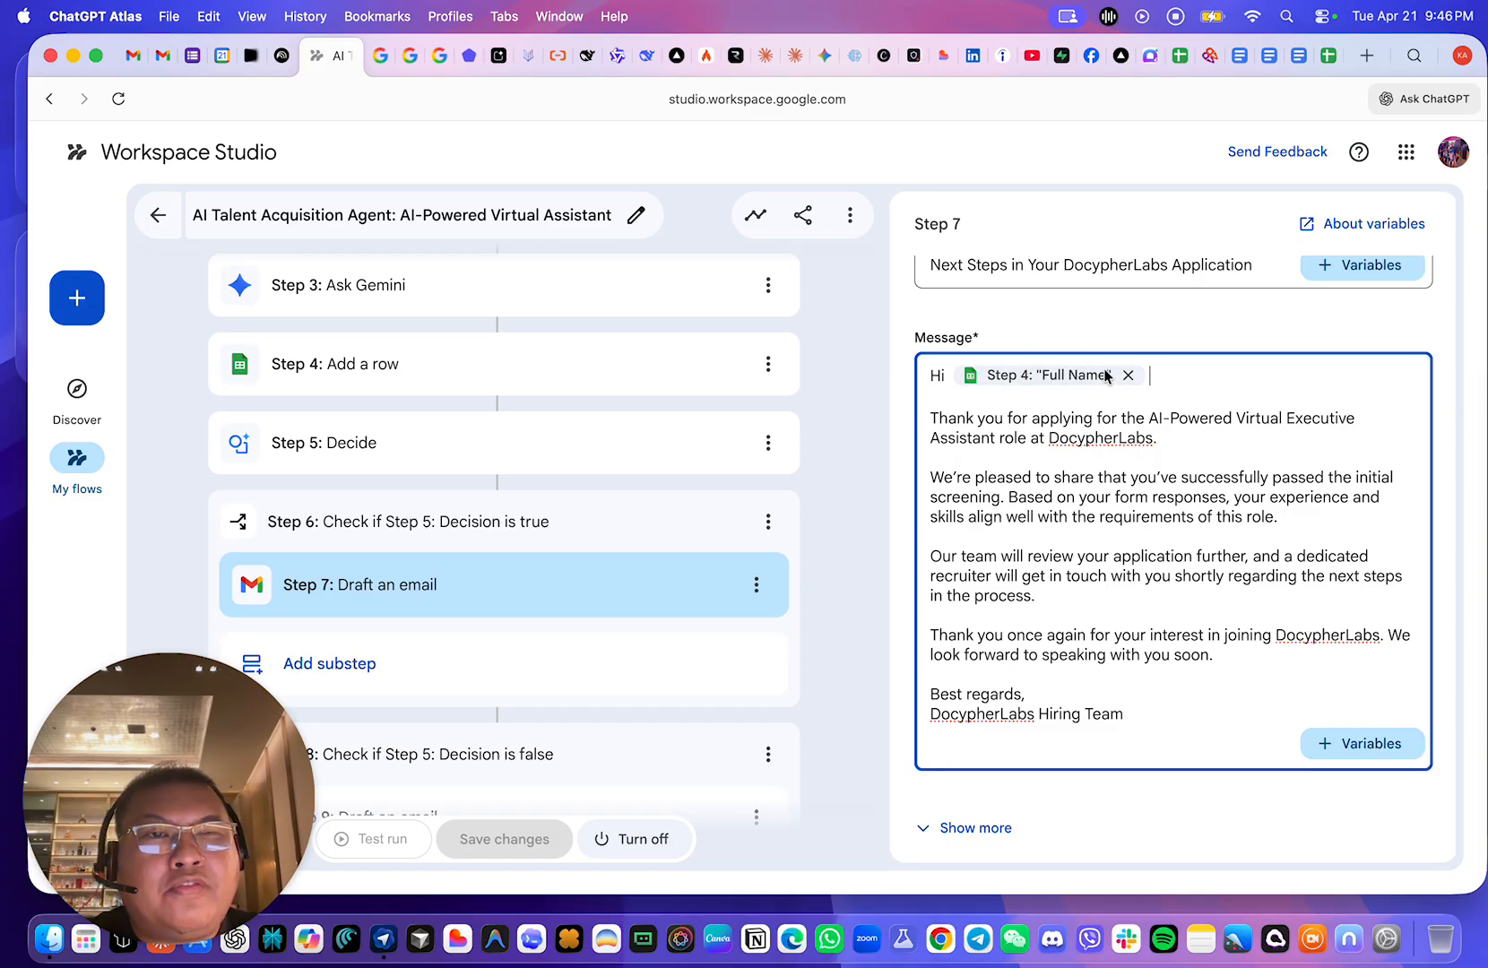
click(1356, 746)
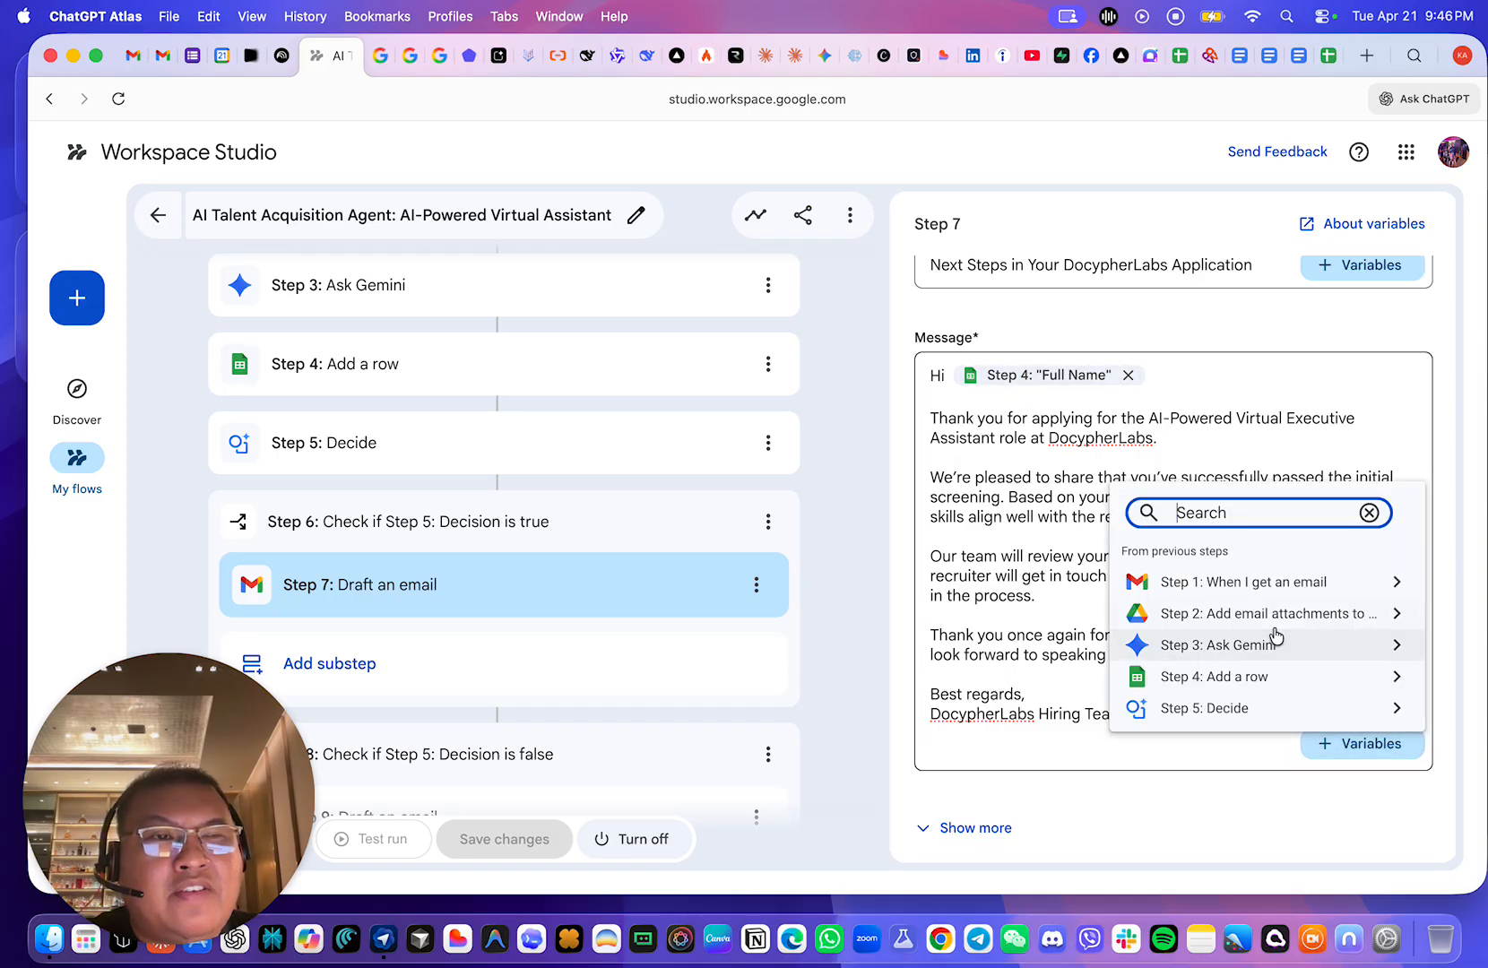
click(1220, 679)
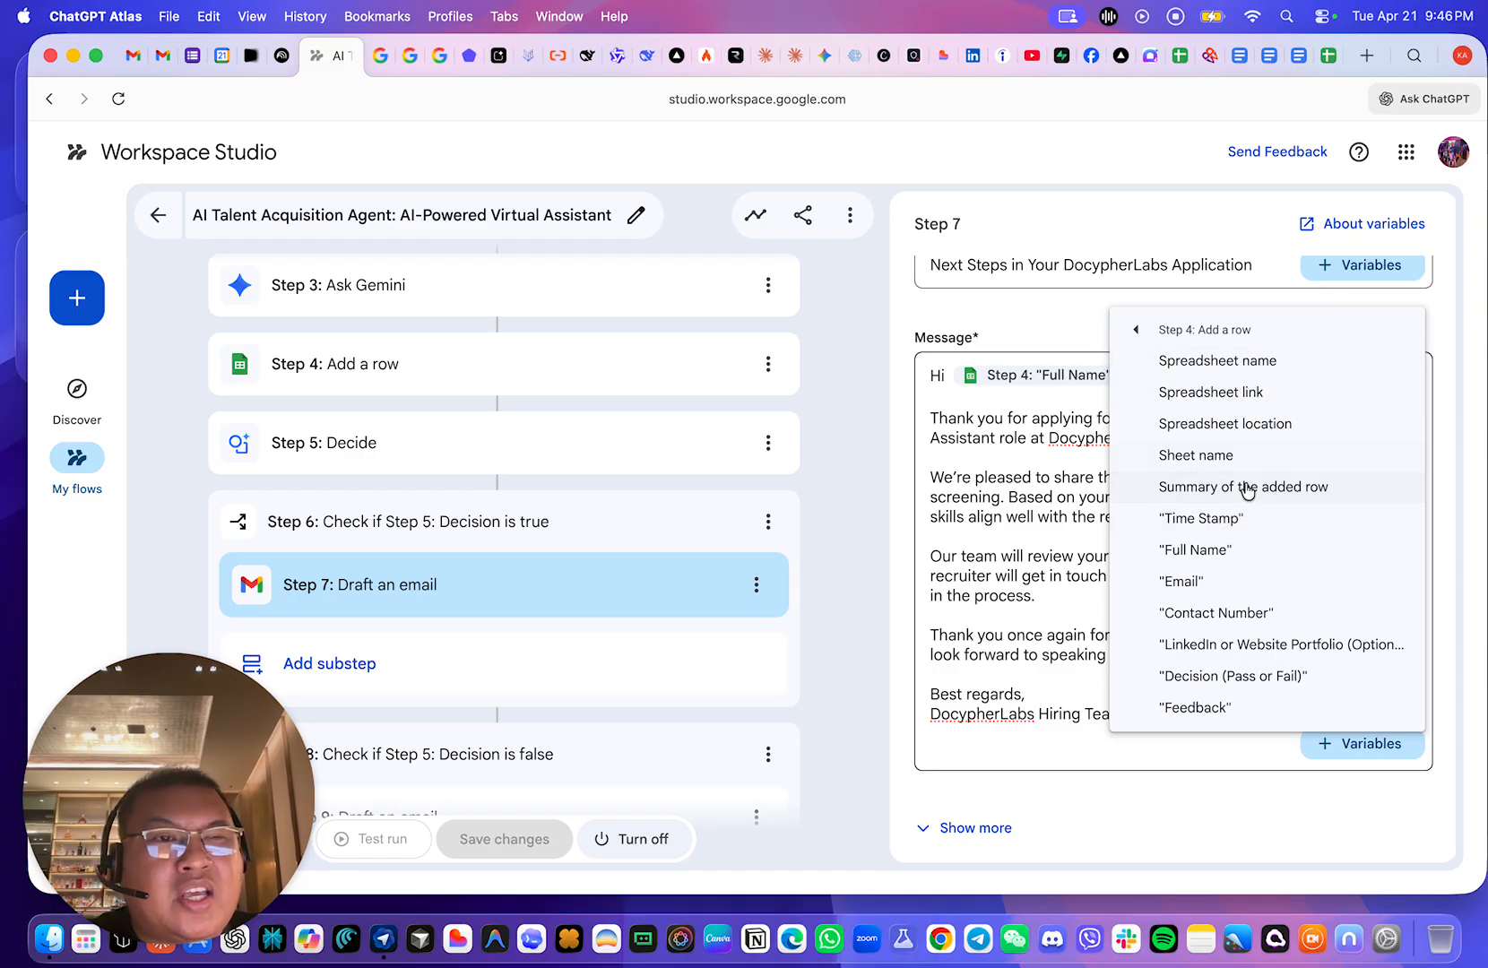
key(Escape)
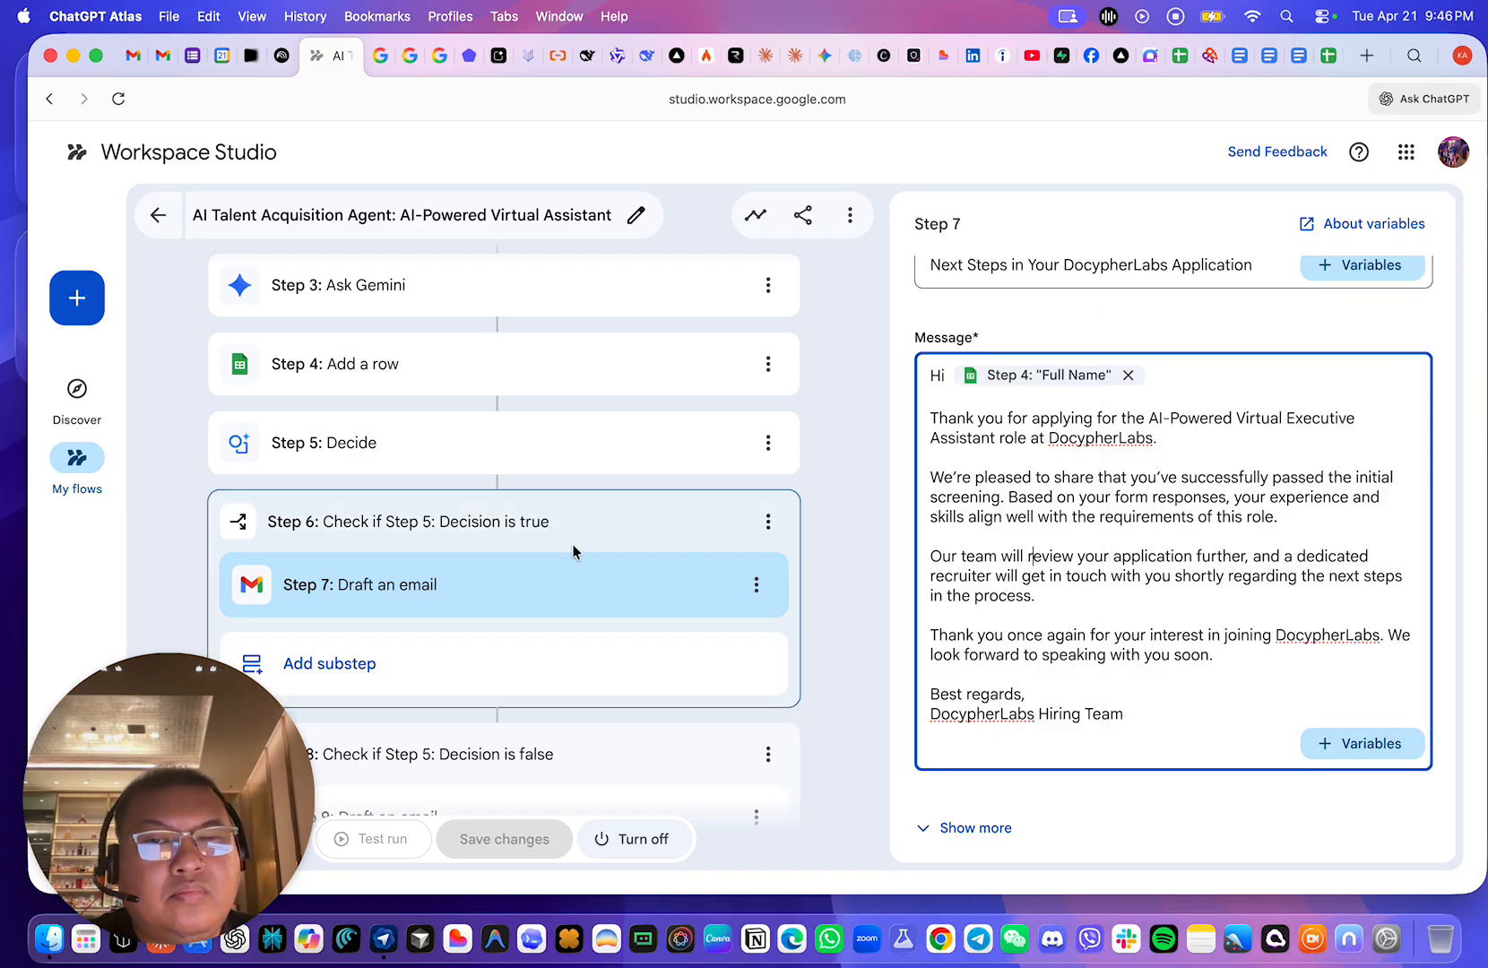
- View the condition of the "Decision is false" check and look over the subject and message of its draft email
scroll(536, 563, down, 2)
scroll(536, 563, down, 2)
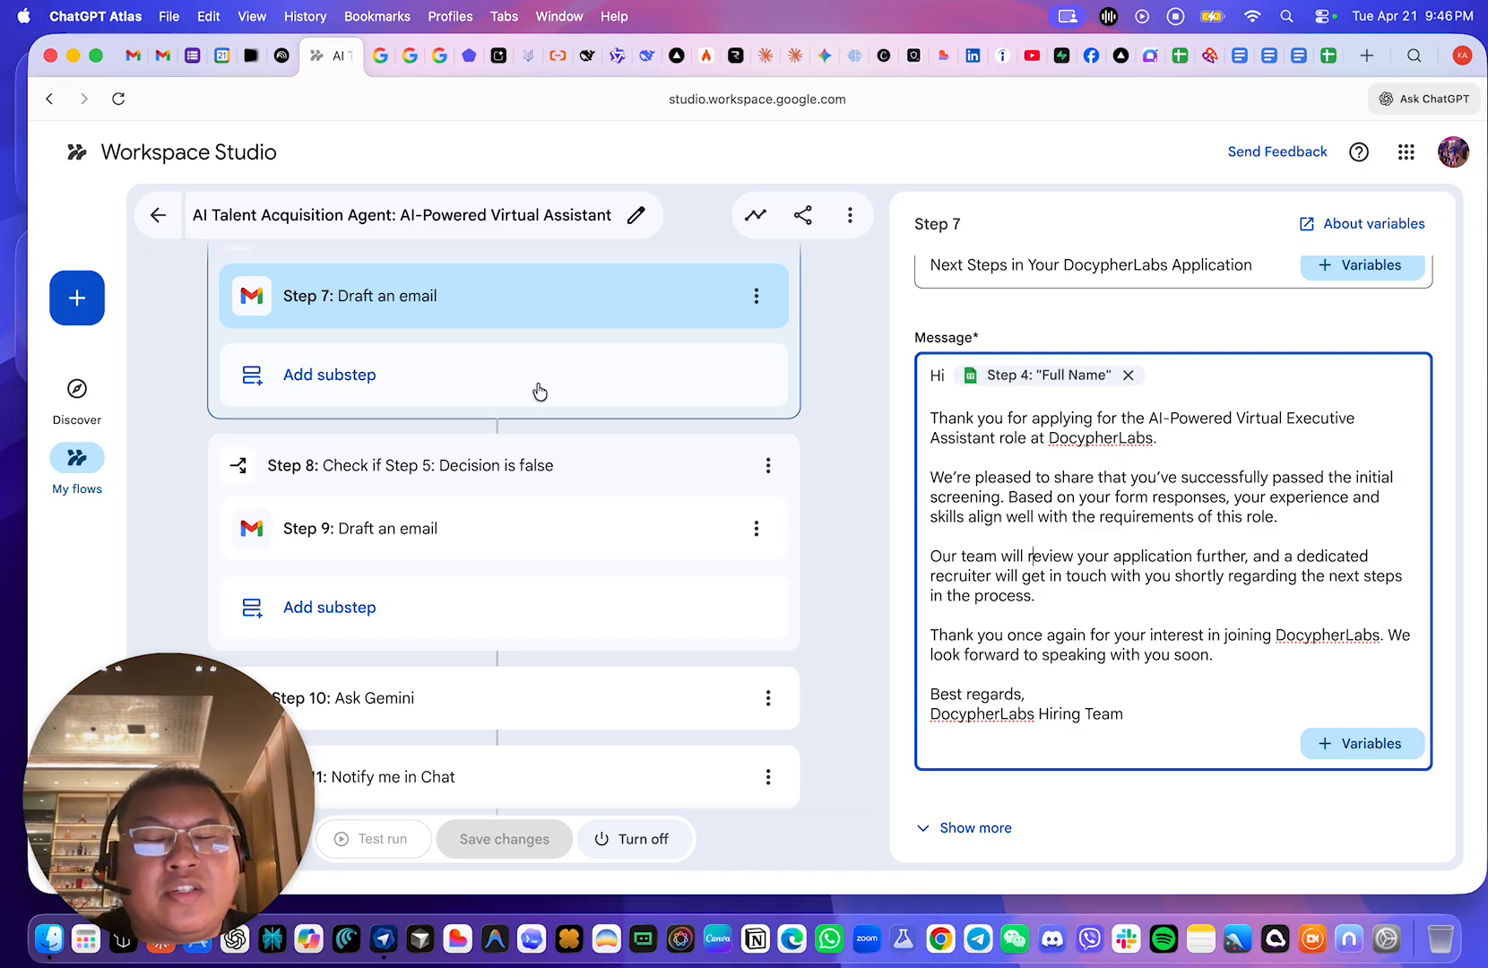
click(563, 455)
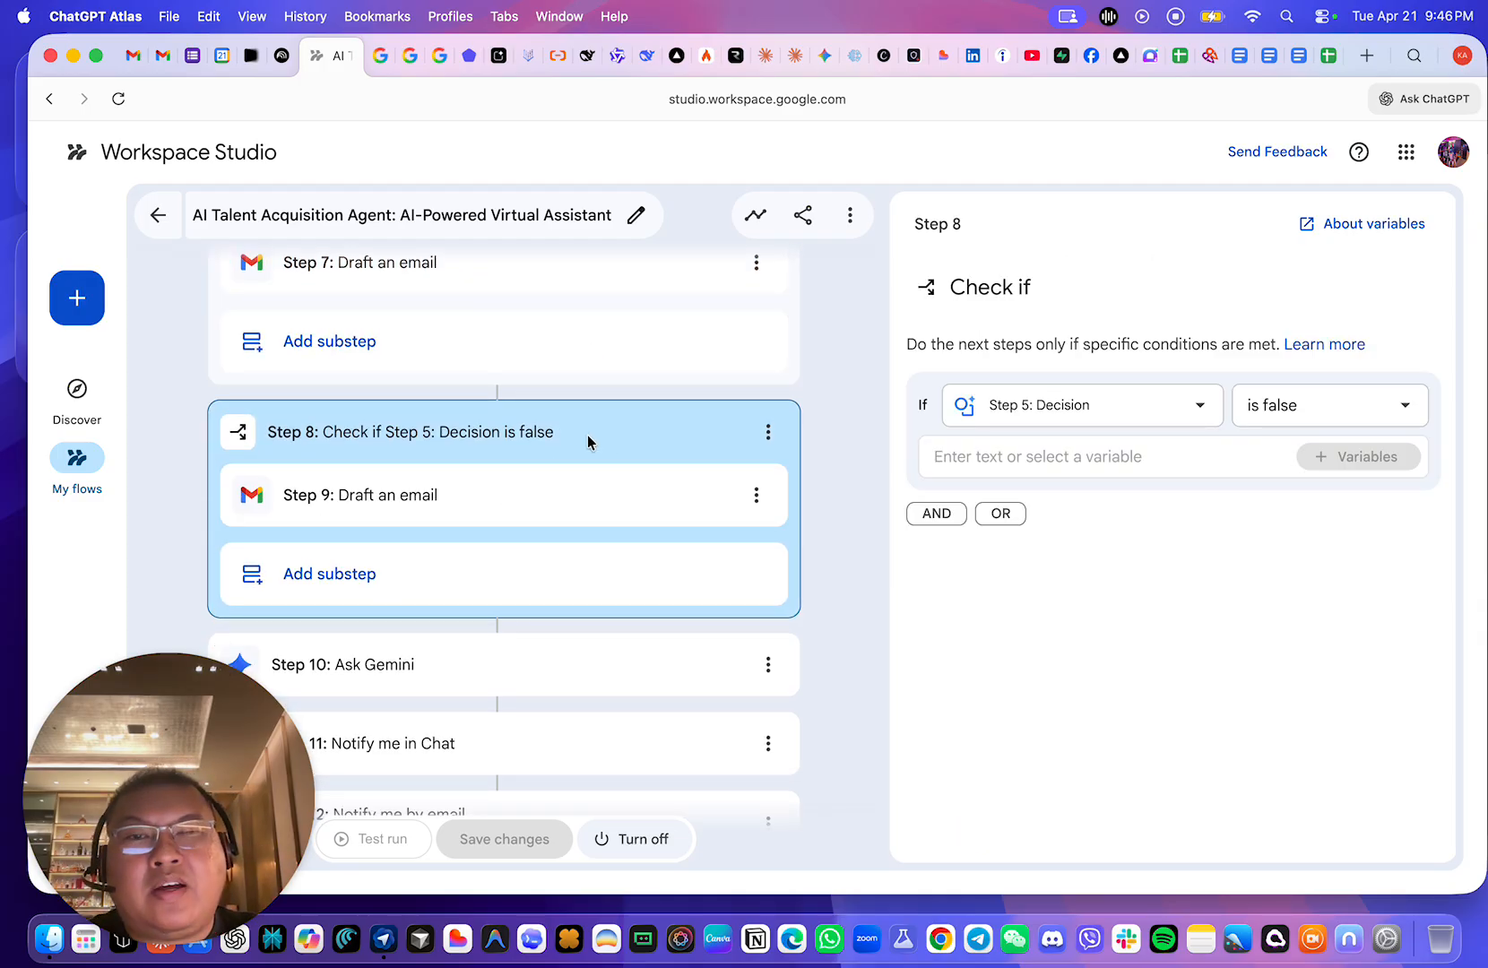
click(549, 495)
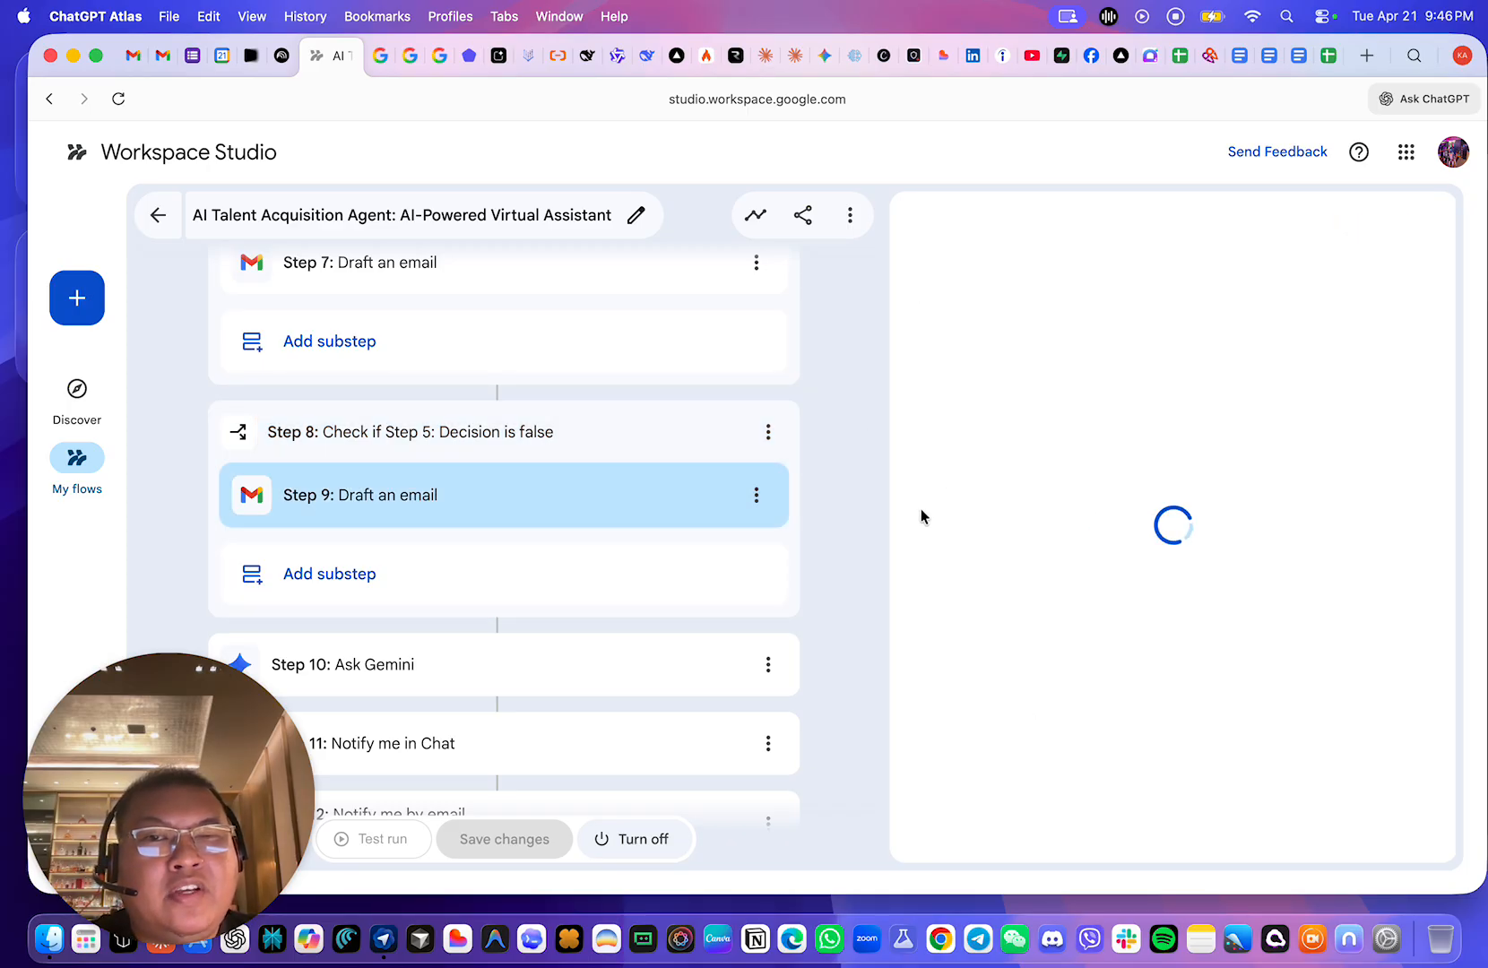
scroll(1211, 529, down, 5)
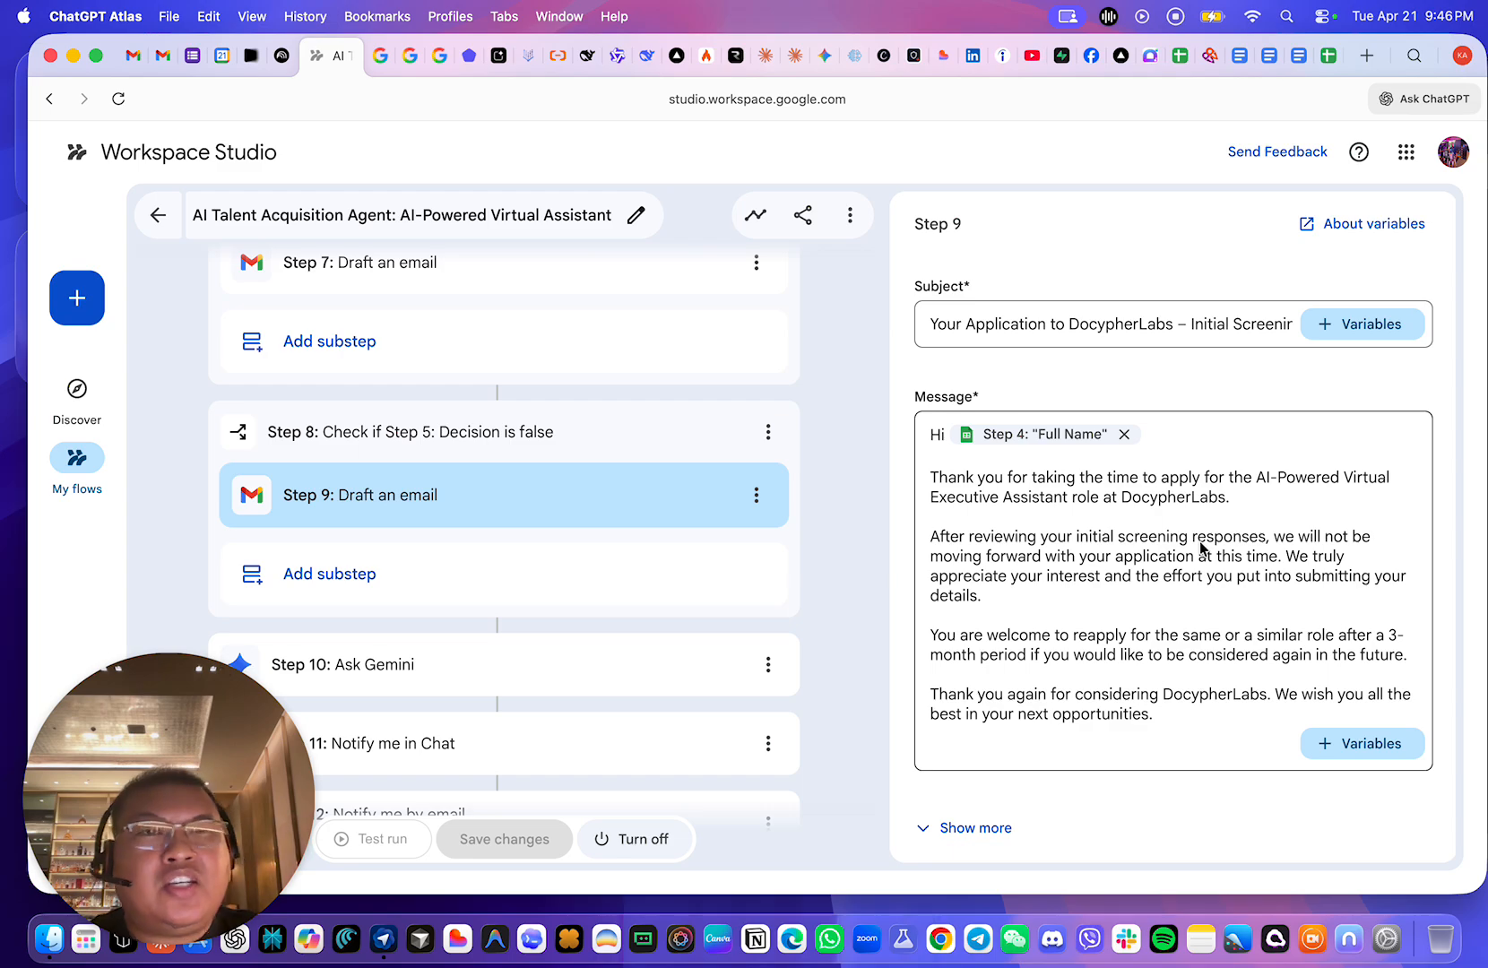
scroll(1201, 547, up, 2)
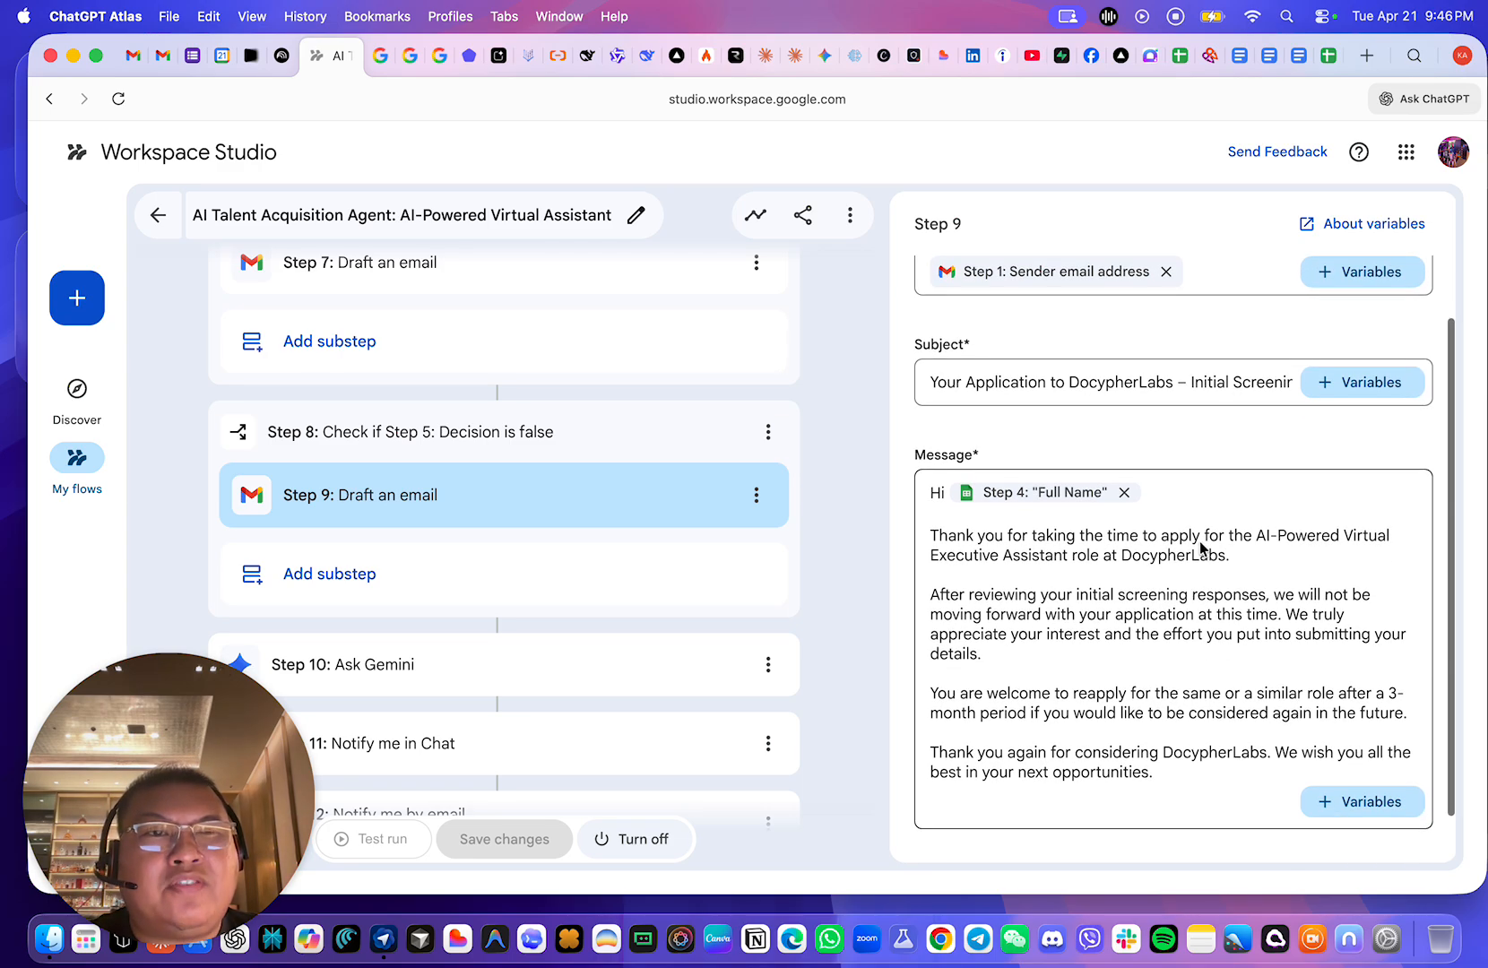
scroll(1111, 547, up, 2)
scroll(1146, 565, down, 2)
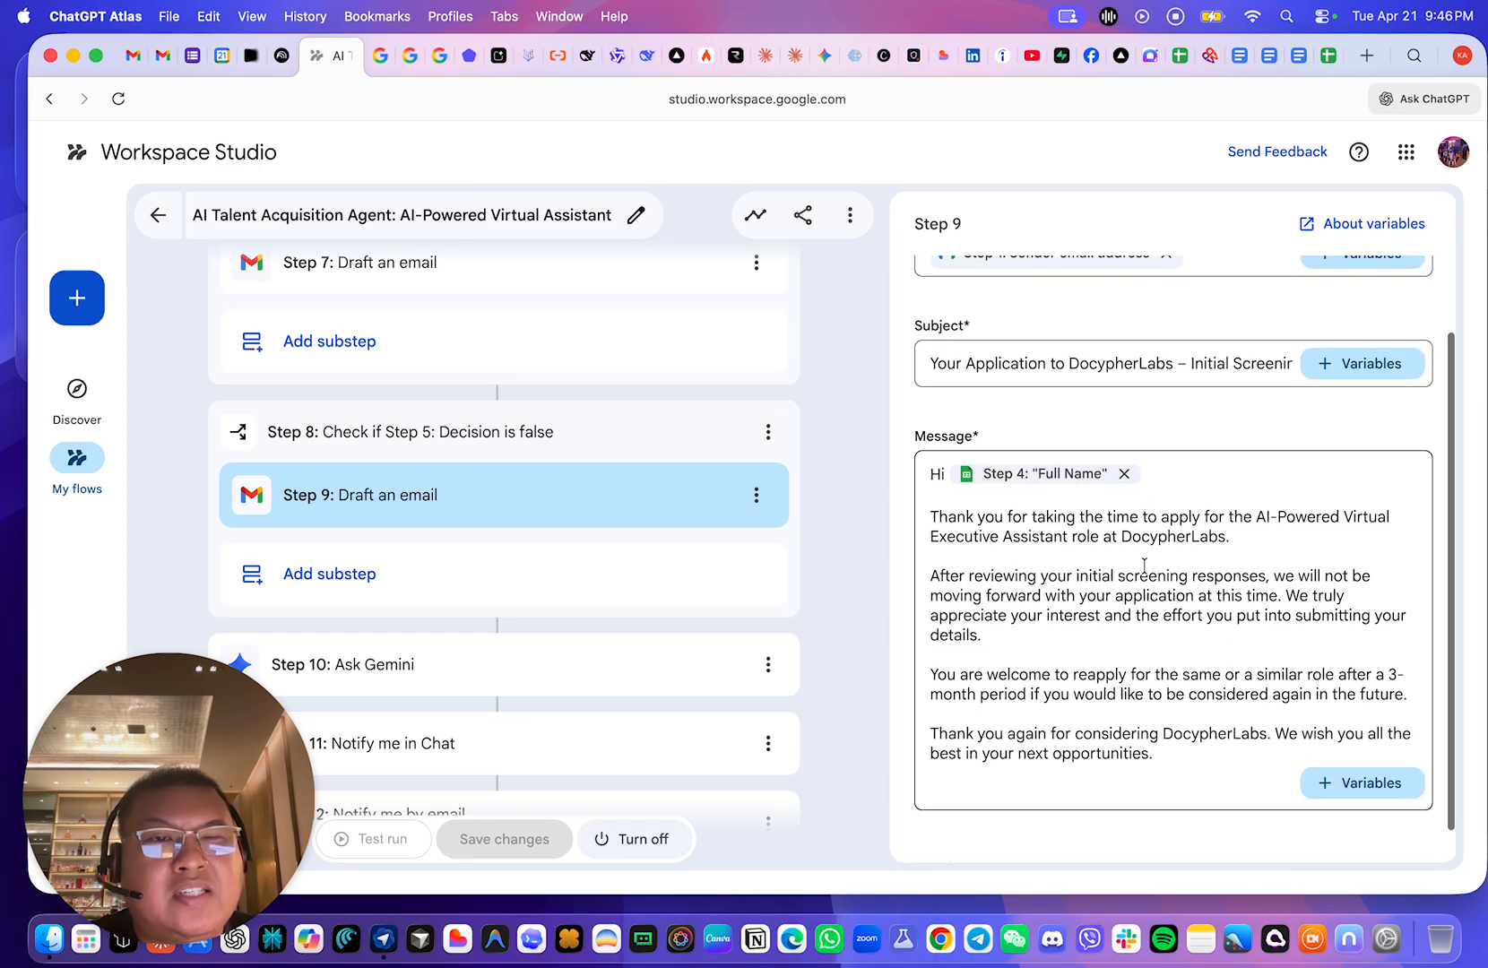
- Read the Step 9 rejection email's message in full and review its subject and recipient
click(1179, 760)
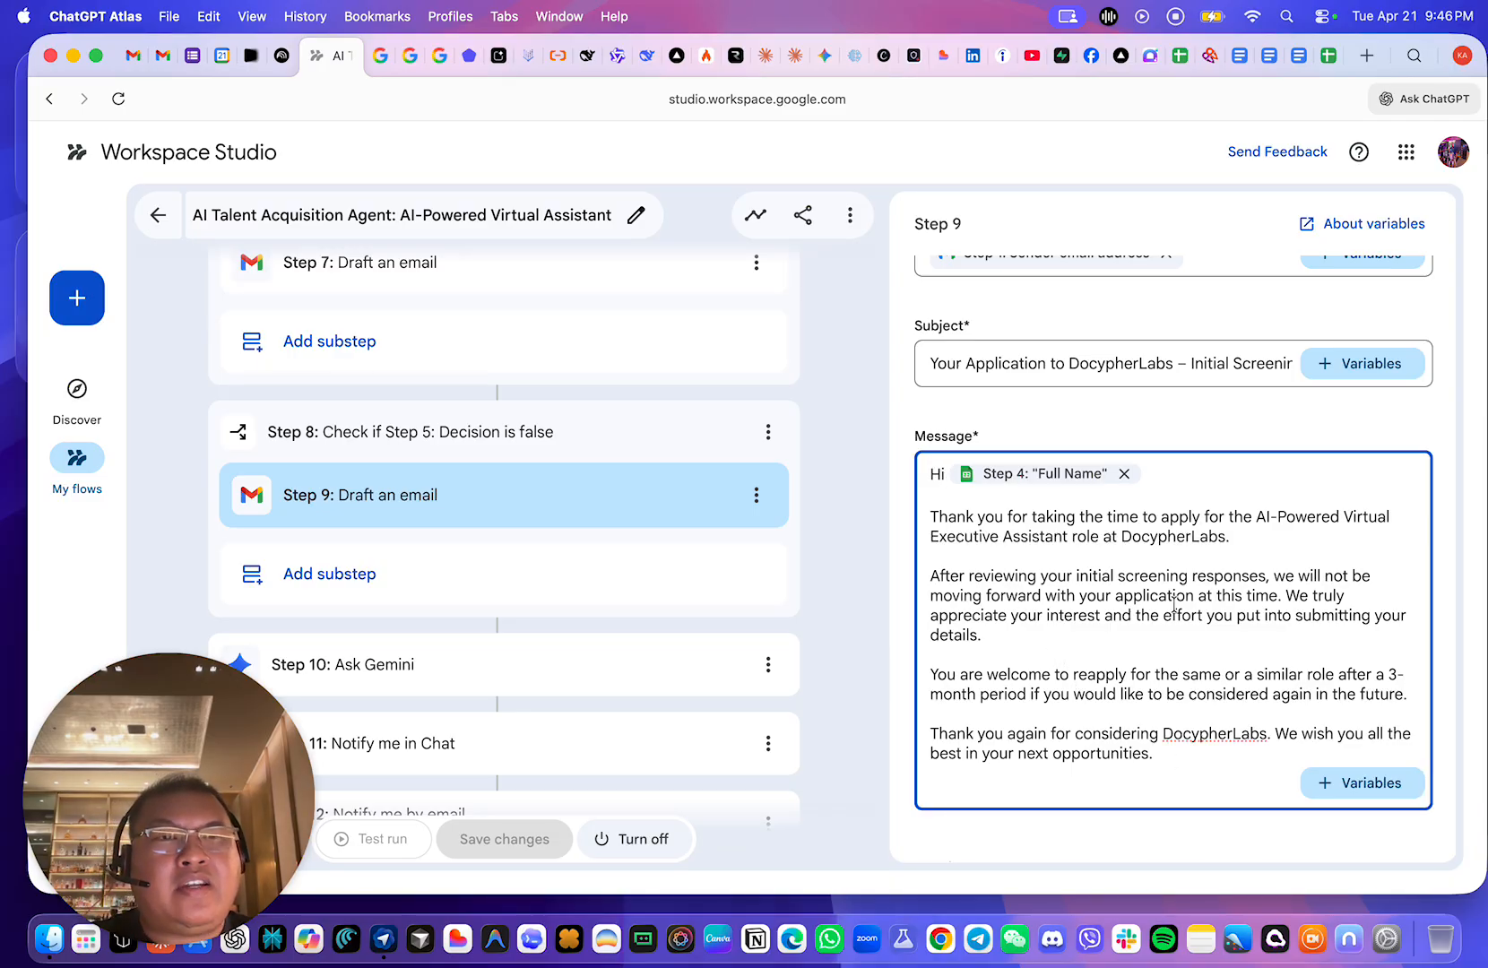
scroll(1166, 582, up, 2)
scroll(1058, 646, down, 2)
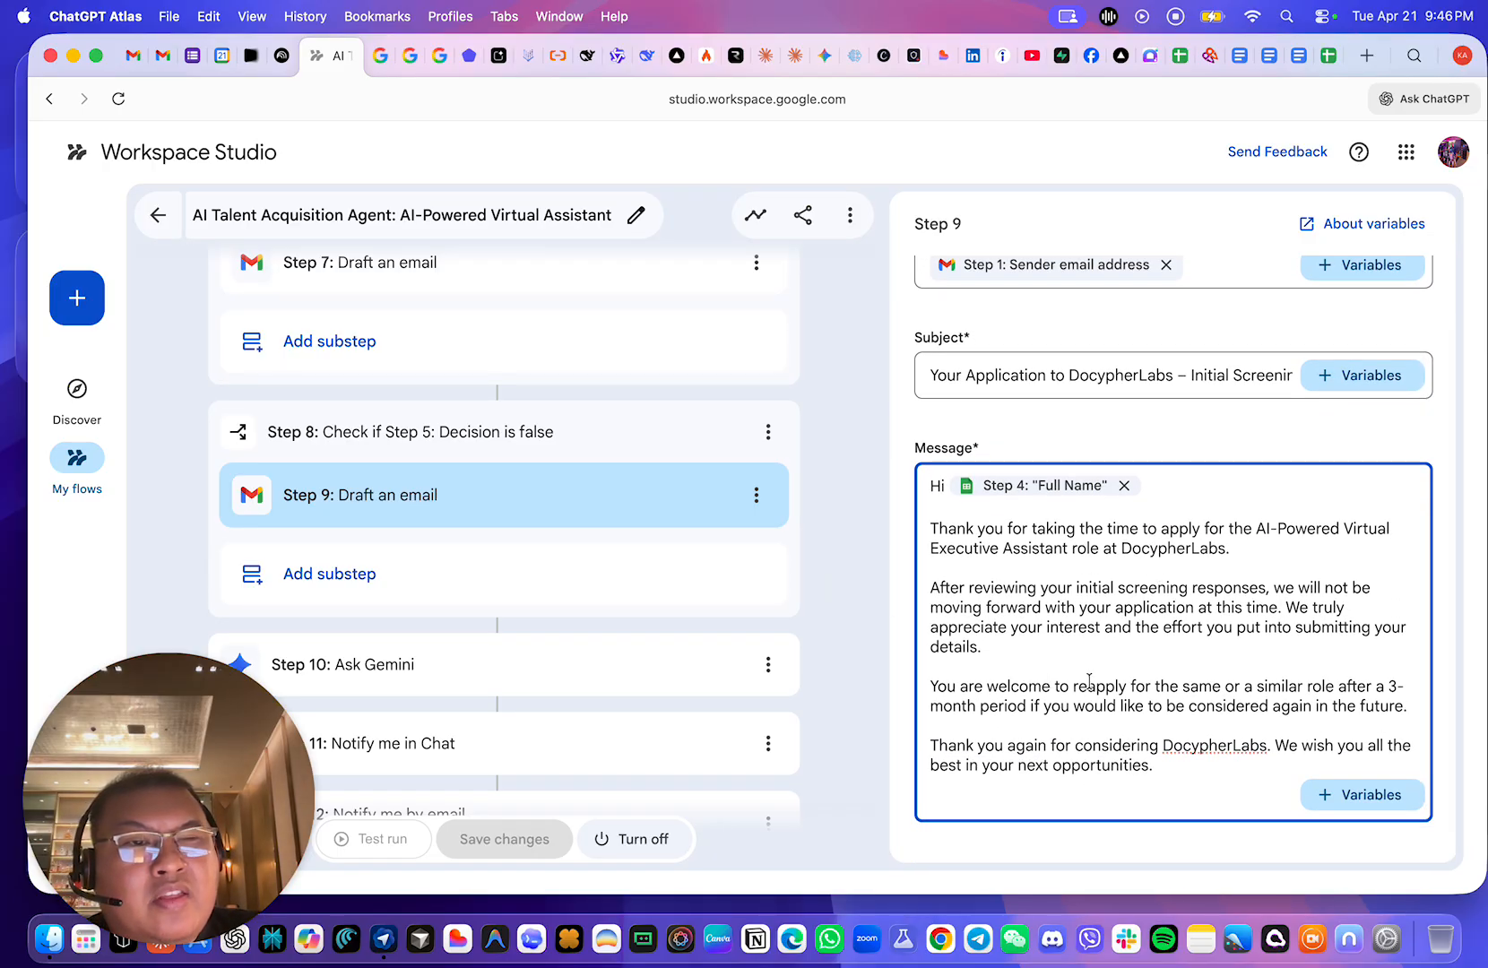
scroll(1126, 675, up, 2)
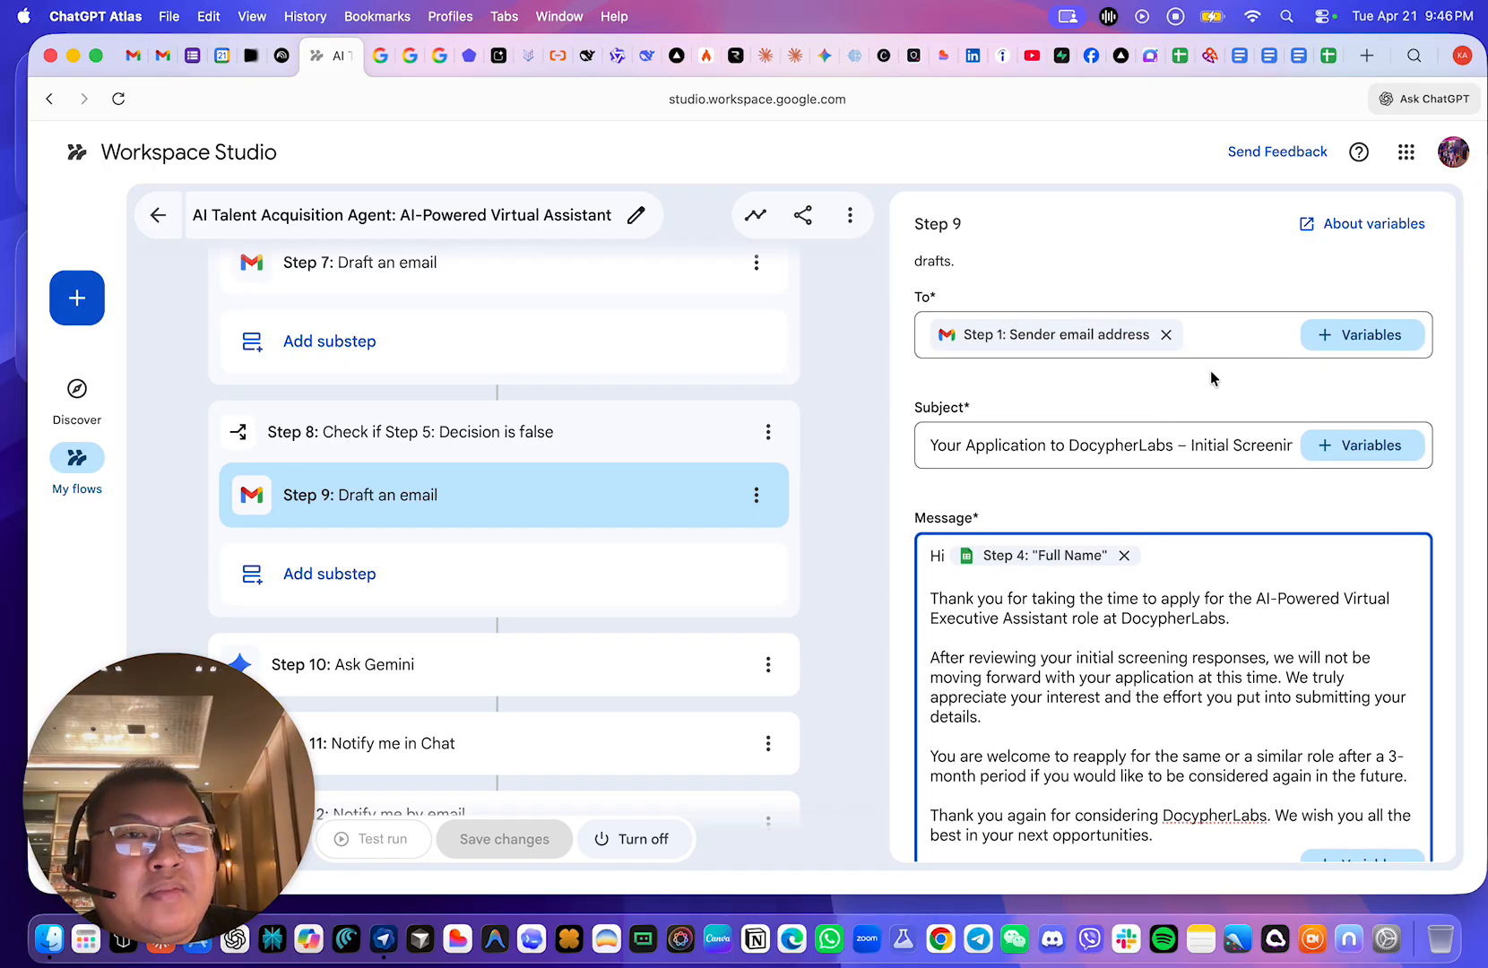
scroll(1202, 372, up, 2)
scroll(489, 323, up, 1)
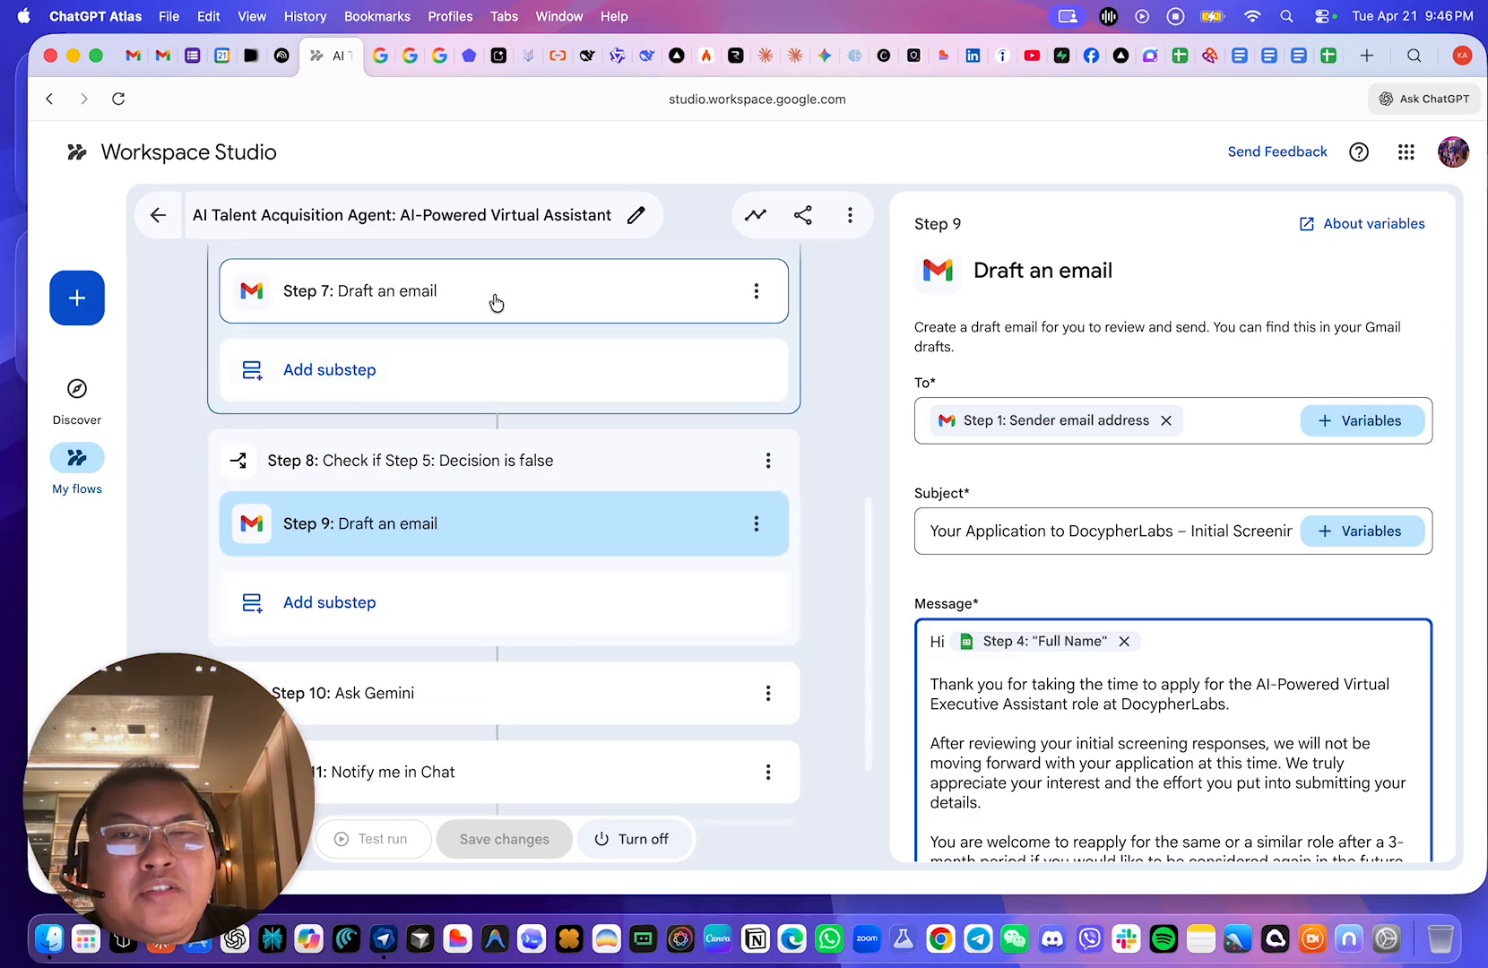
- Check which earlier steps offer variables for Step 7's recipient, and reopen the Step 9 draft email to compare its recipient
click(494, 300)
click(1237, 448)
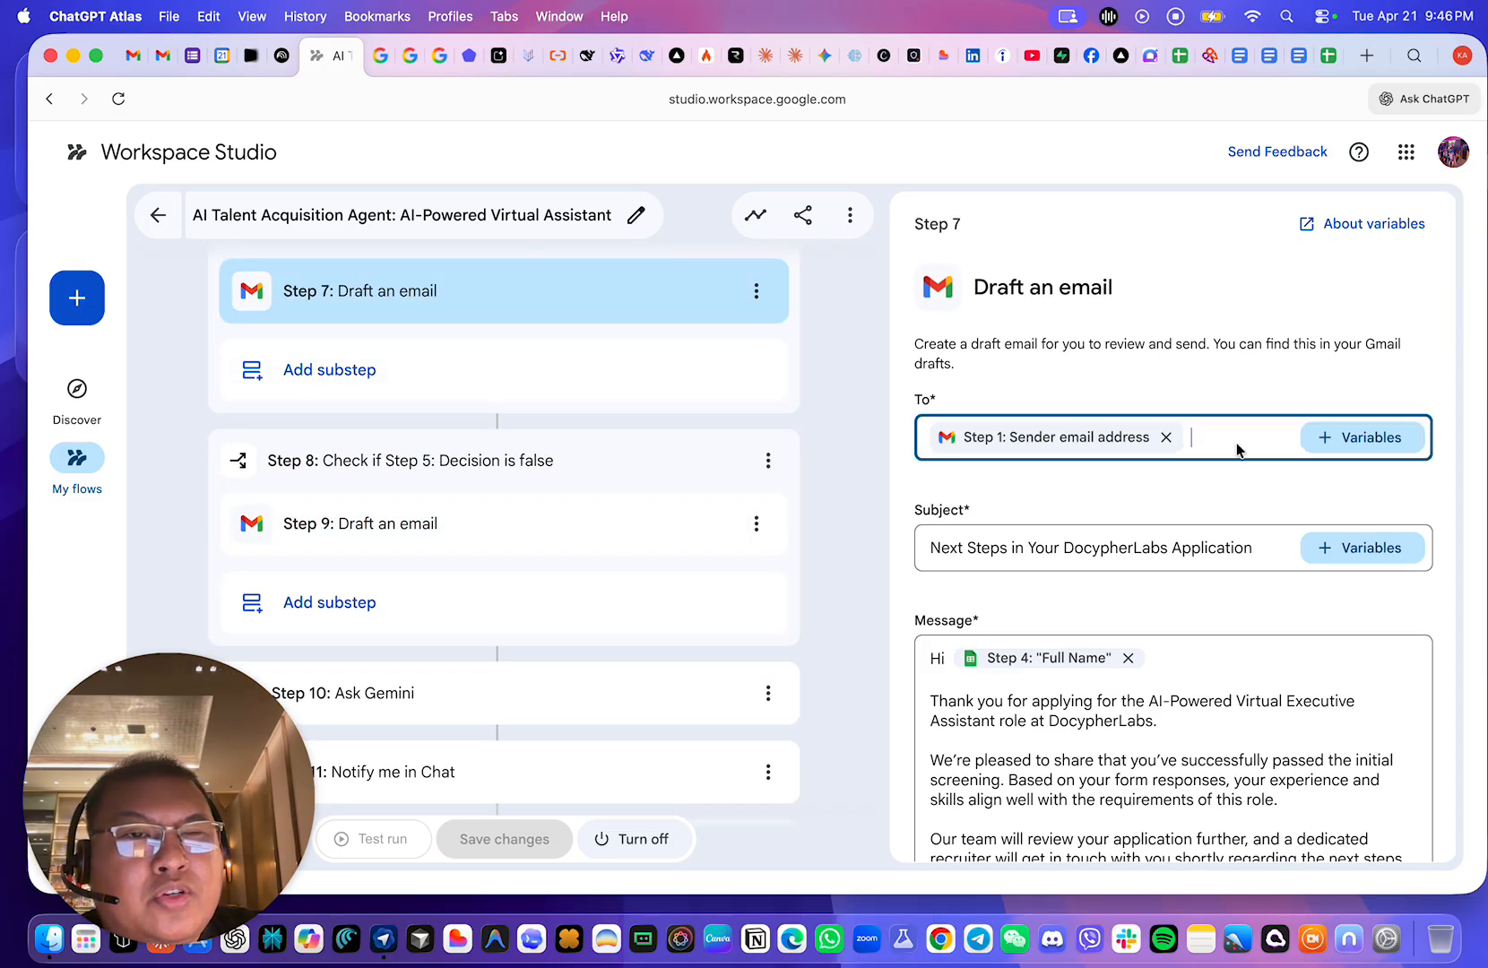
click(1333, 440)
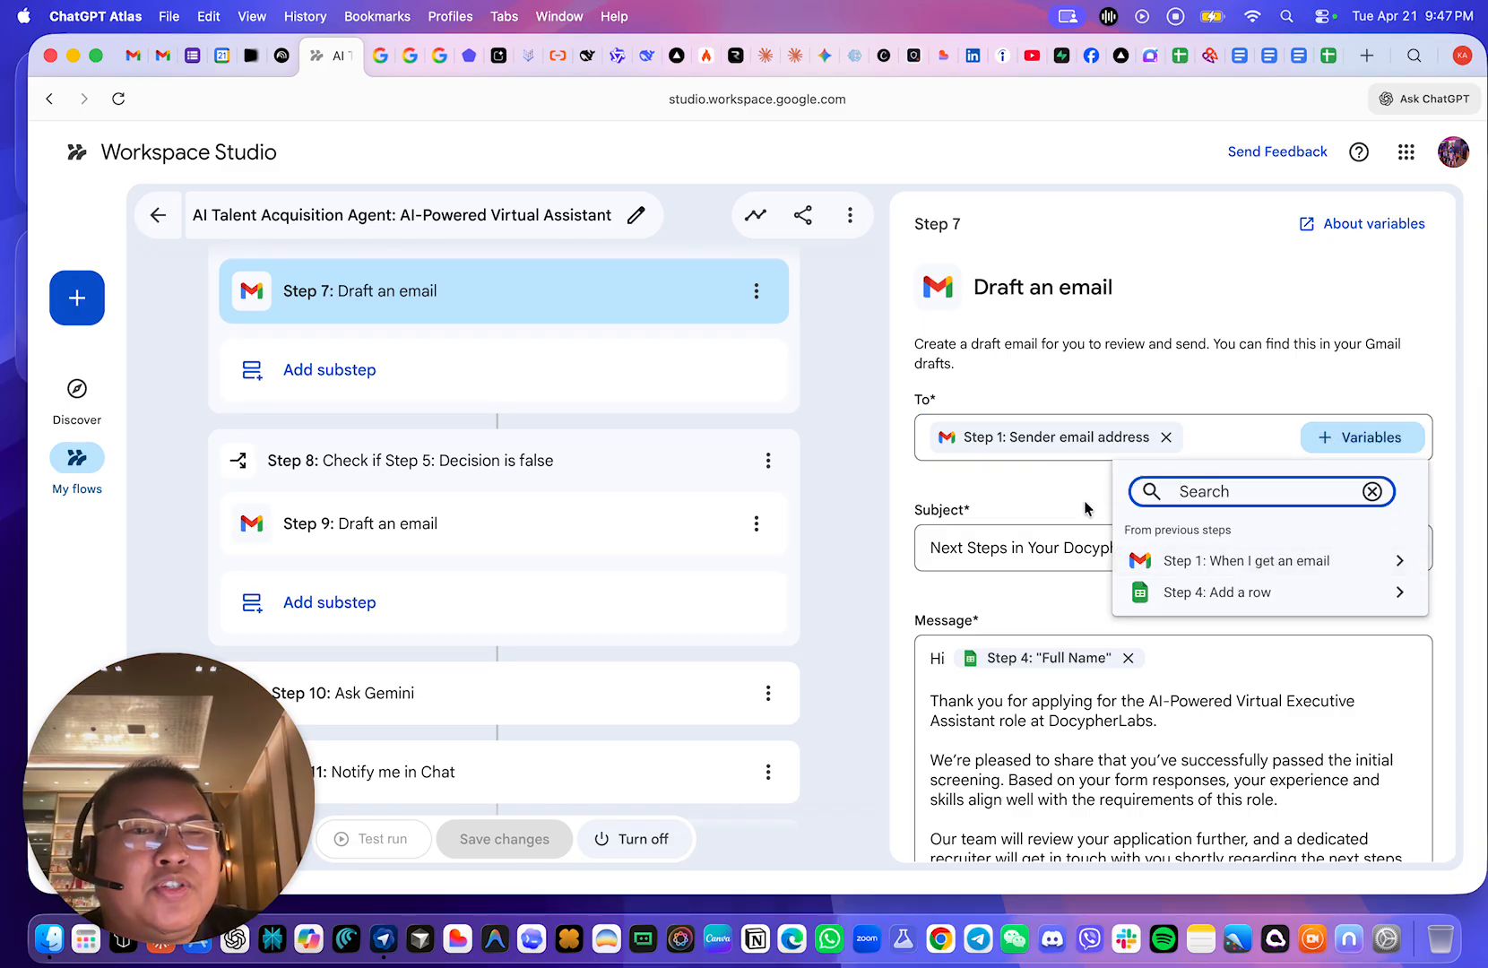
click(1031, 498)
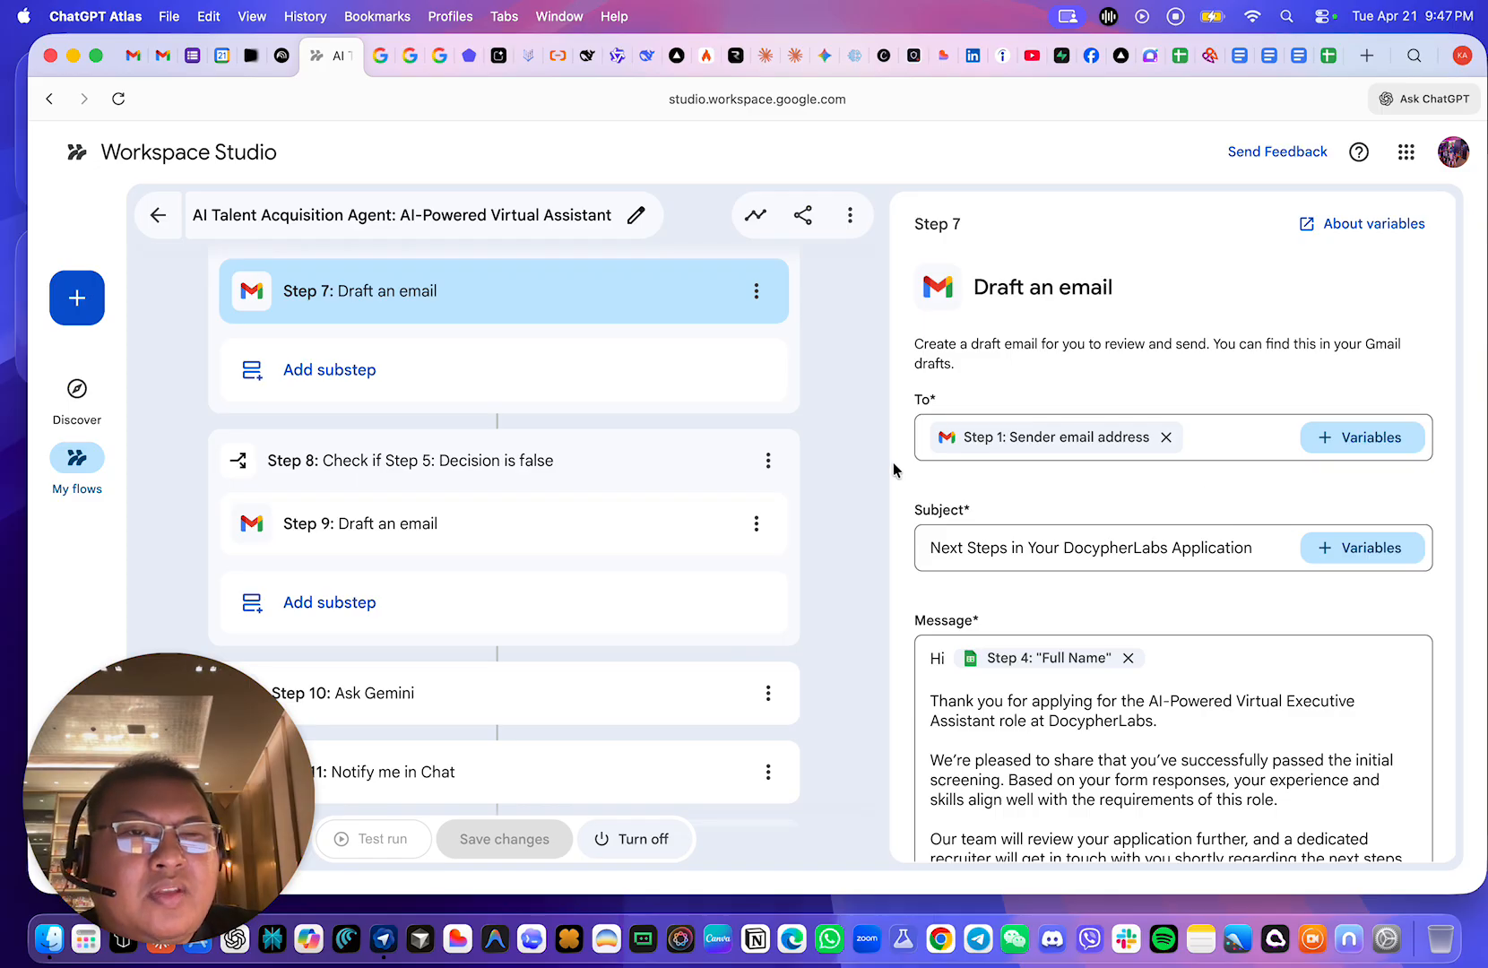
click(455, 523)
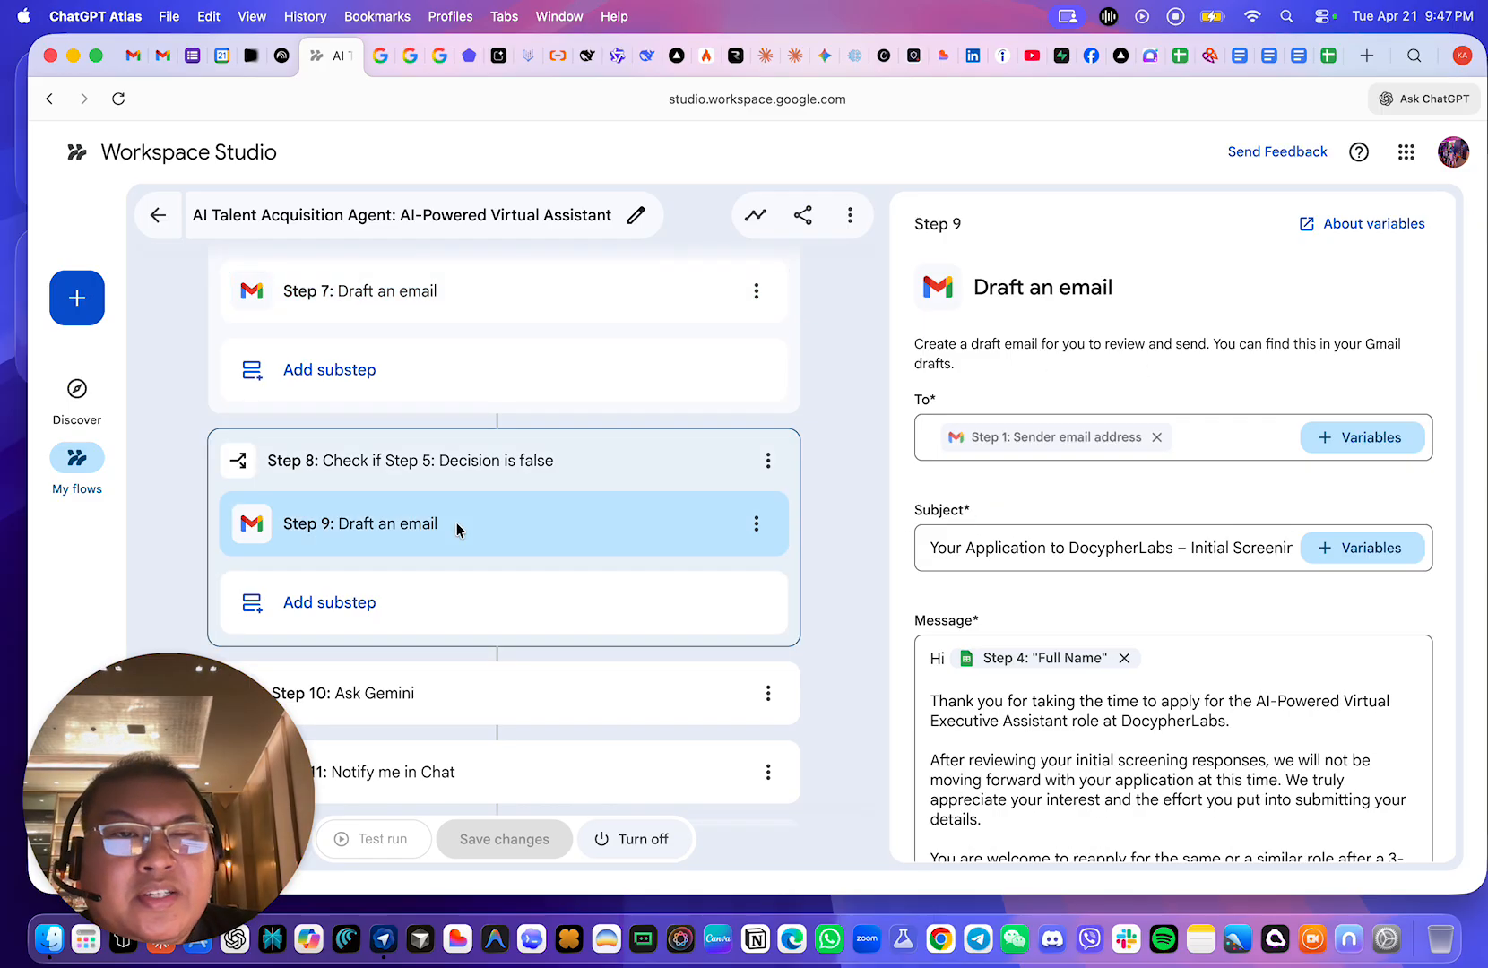
scroll(588, 475, down, 2)
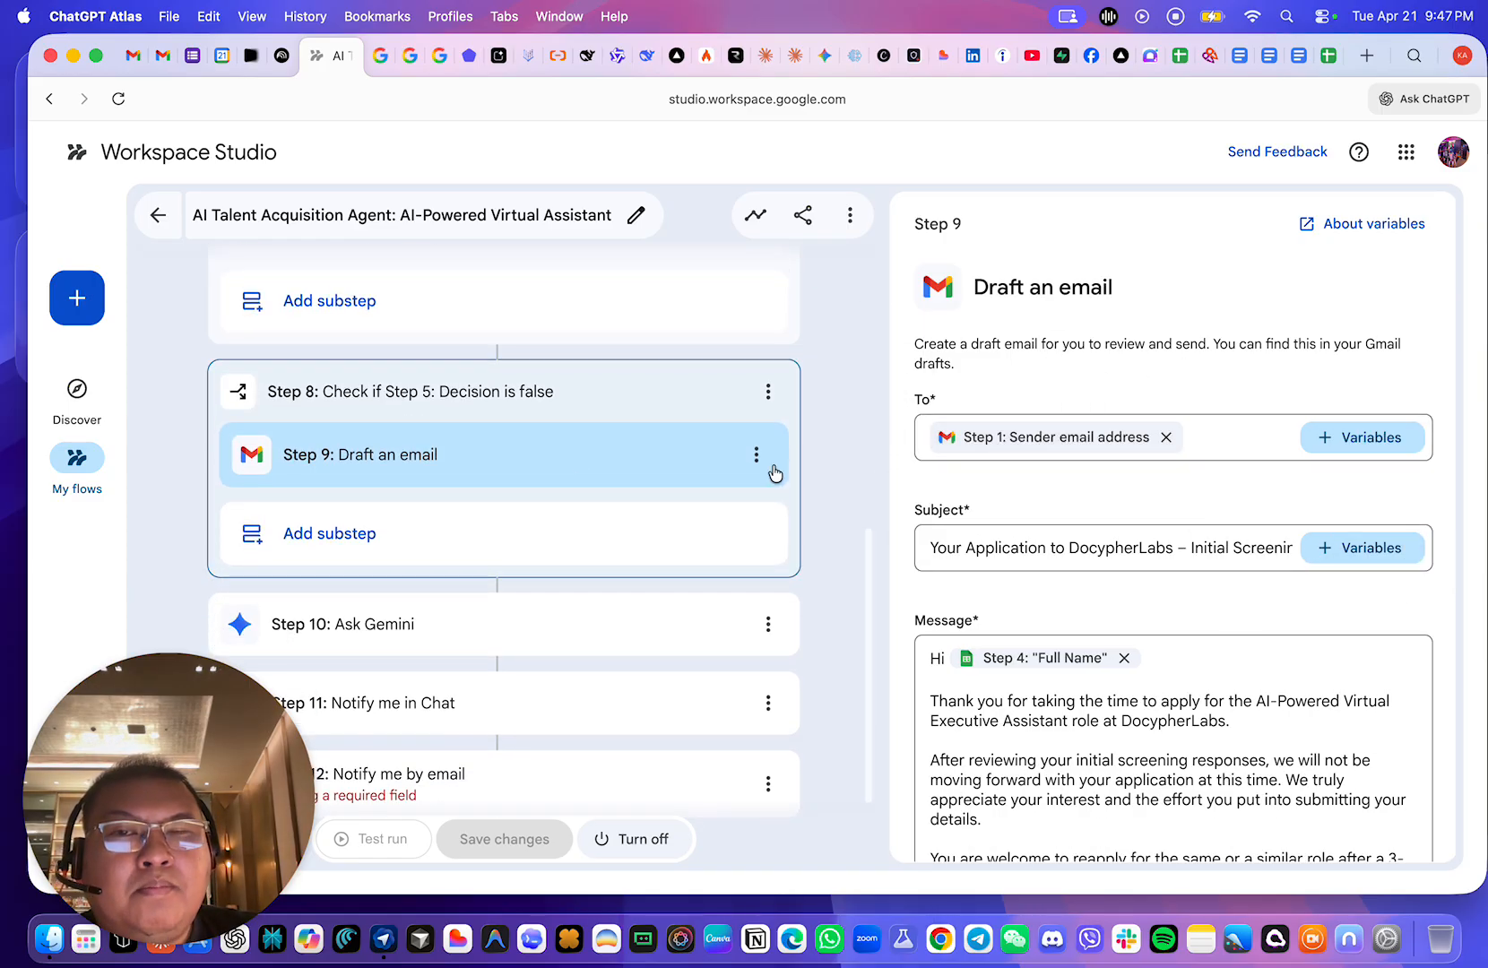
- Read through the Step 9 rejection email message and look over the flow's steps from the starter to the end
scroll(1121, 448, down, 2)
scroll(1129, 458, down, 1)
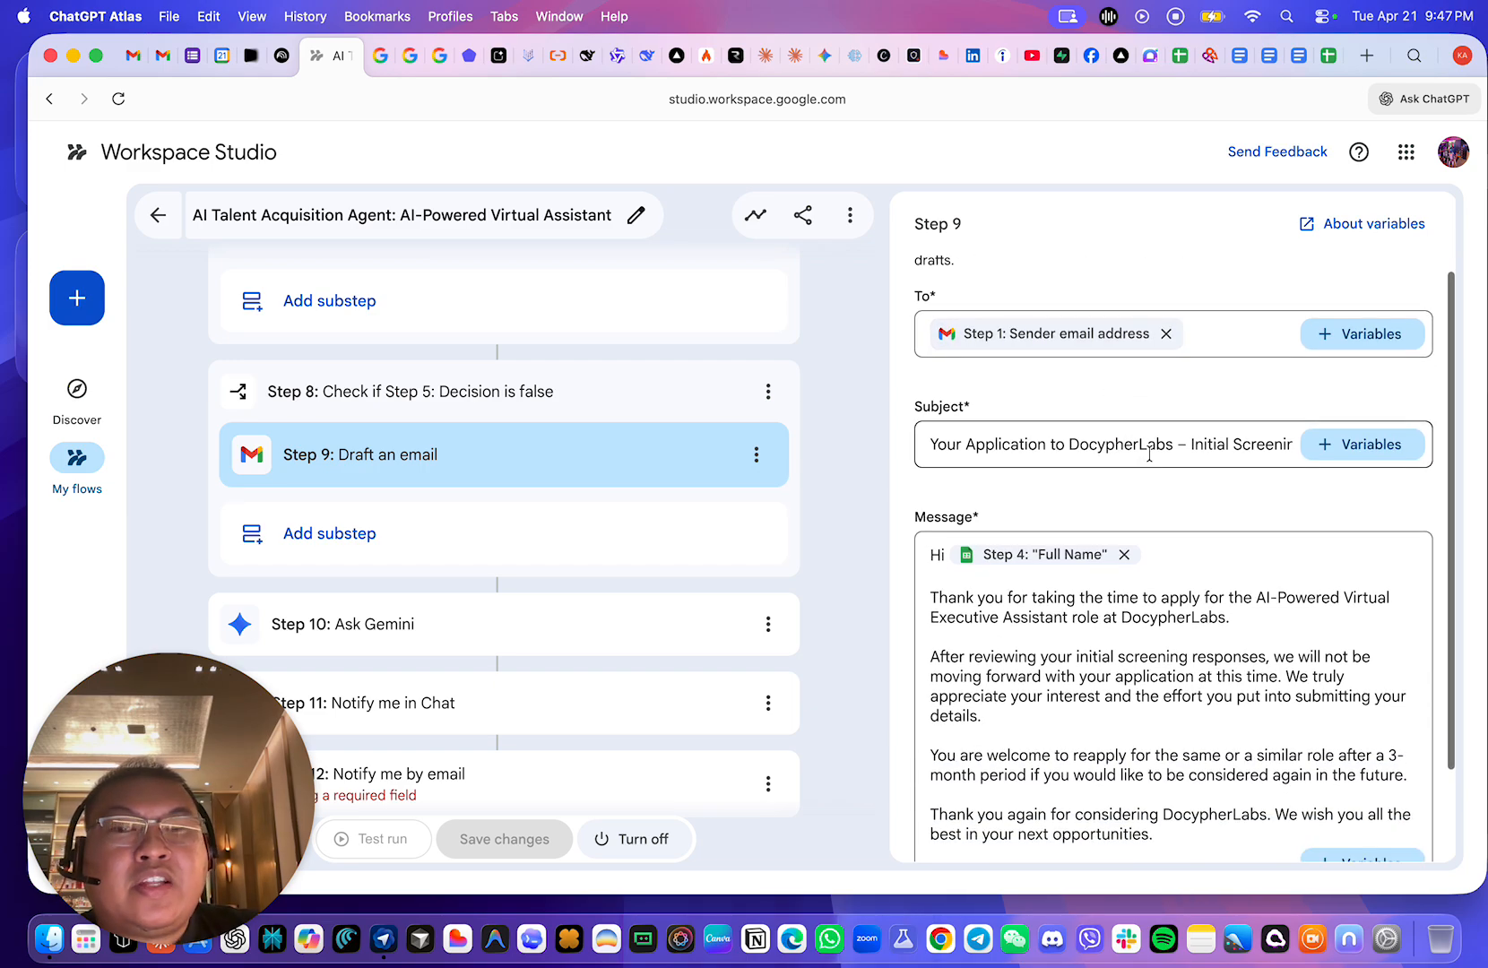
scroll(776, 499, down, 2)
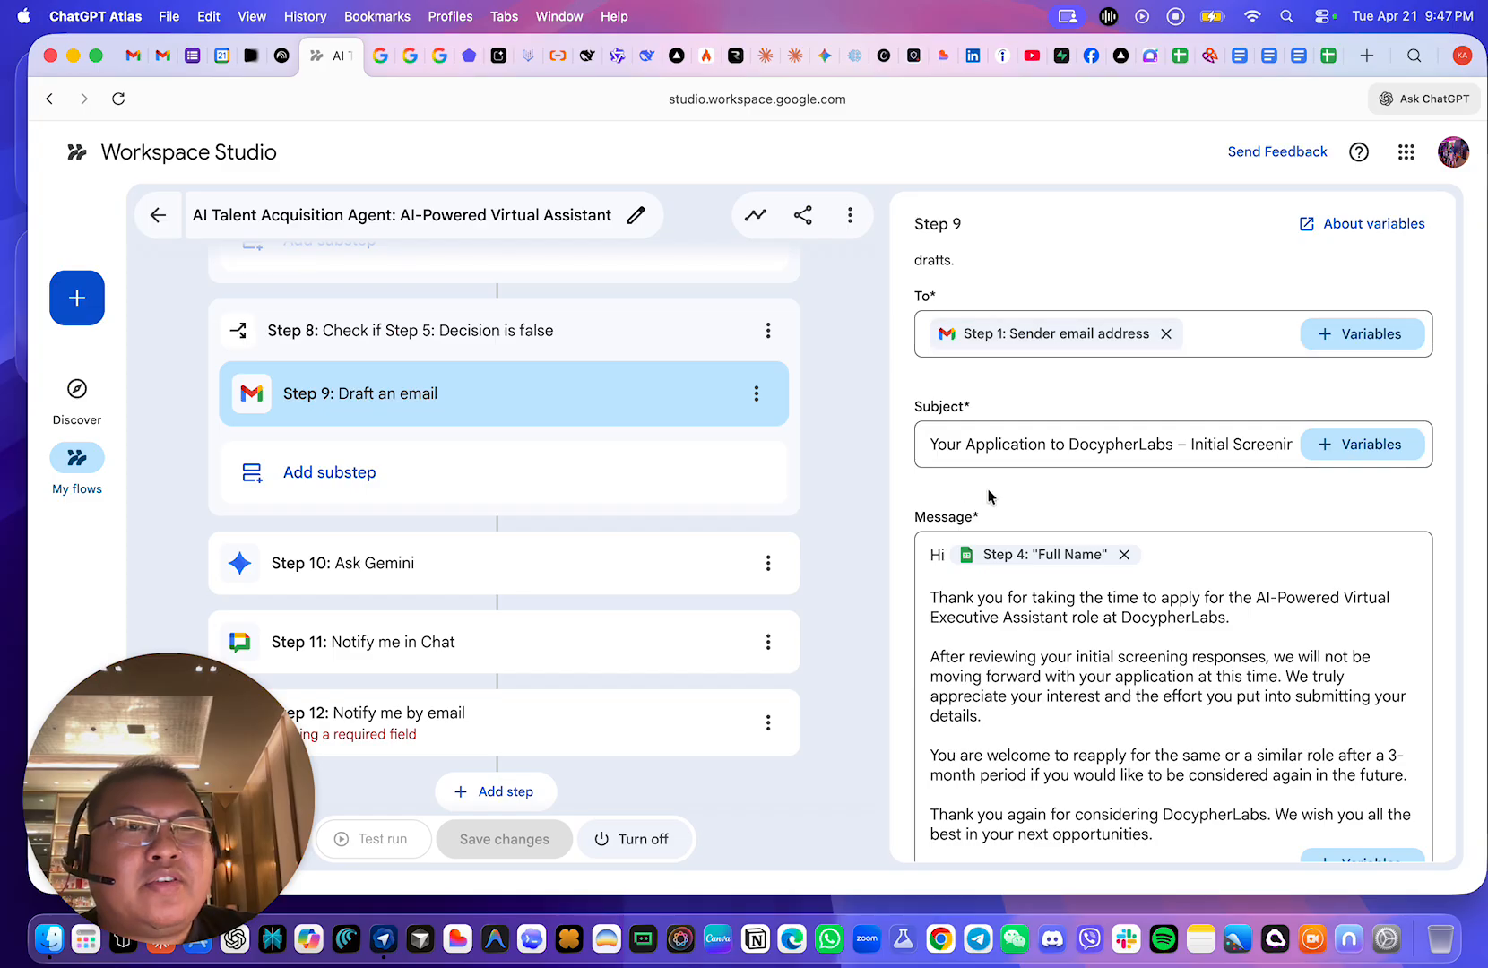
scroll(543, 439, up, 10)
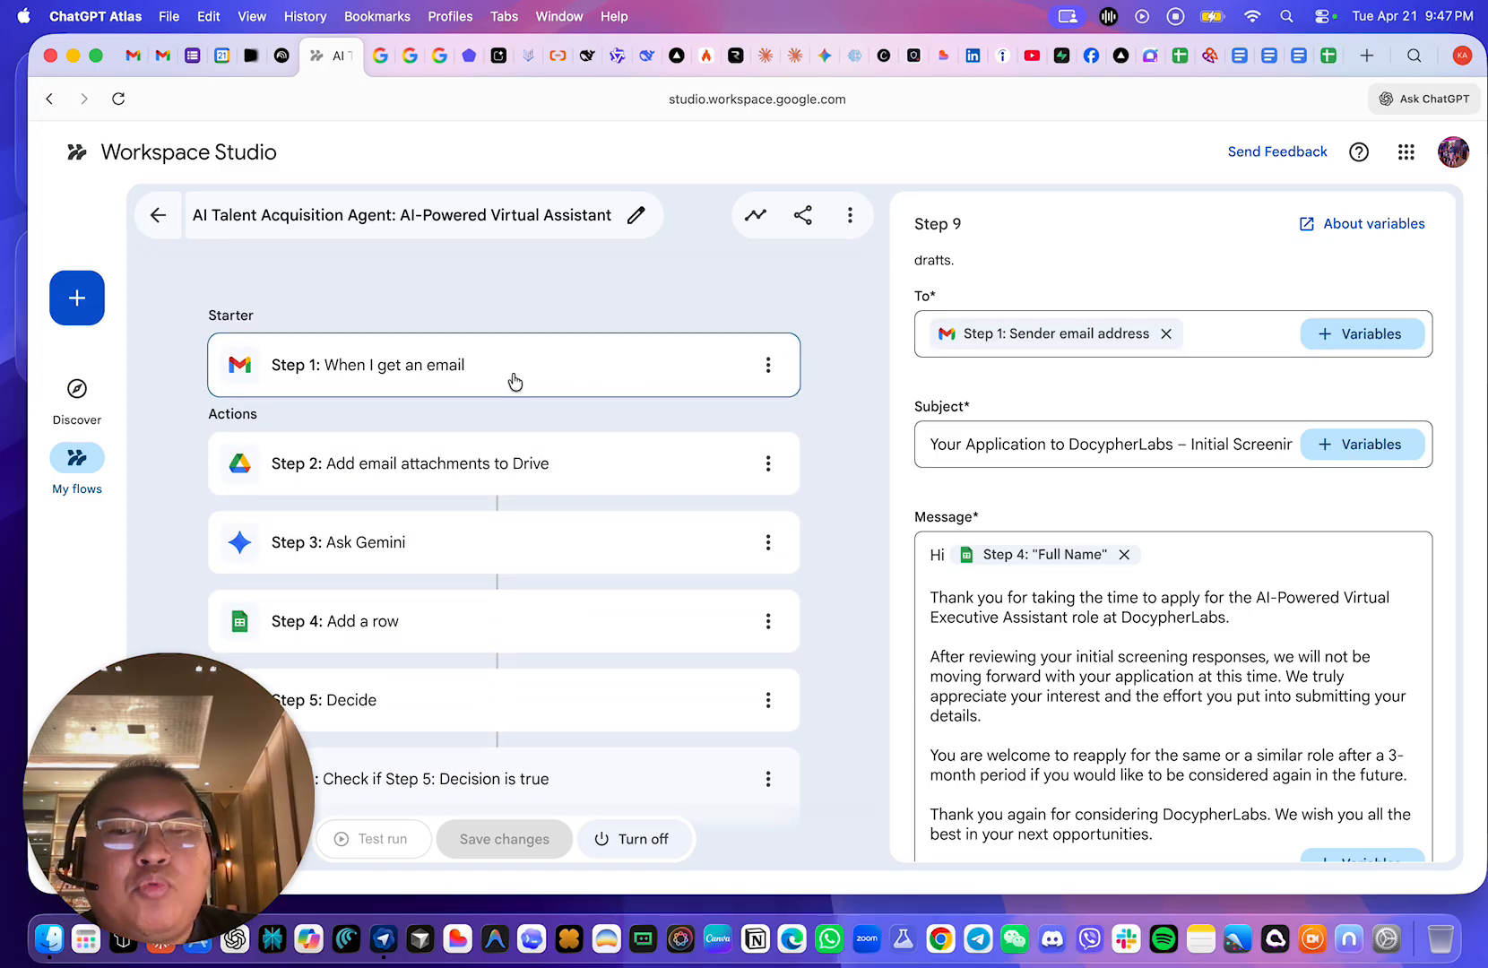
scroll(664, 487, down, 10)
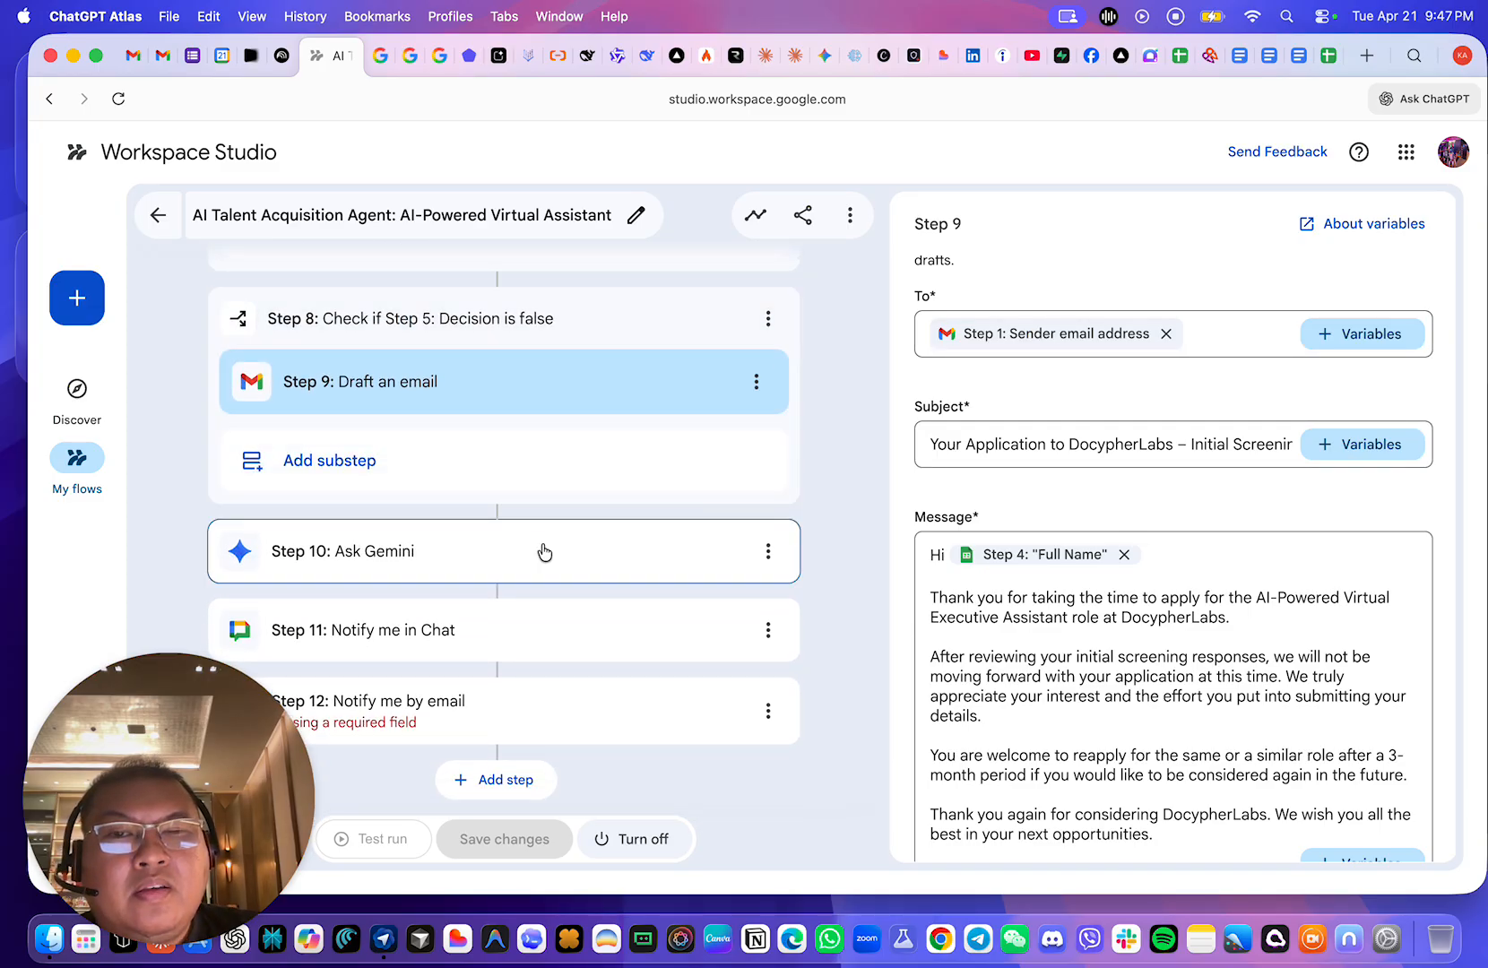
- Open the Step 10 Ask Gemini settings and delete Step 12, Notify me by email, from the flow
click(544, 552)
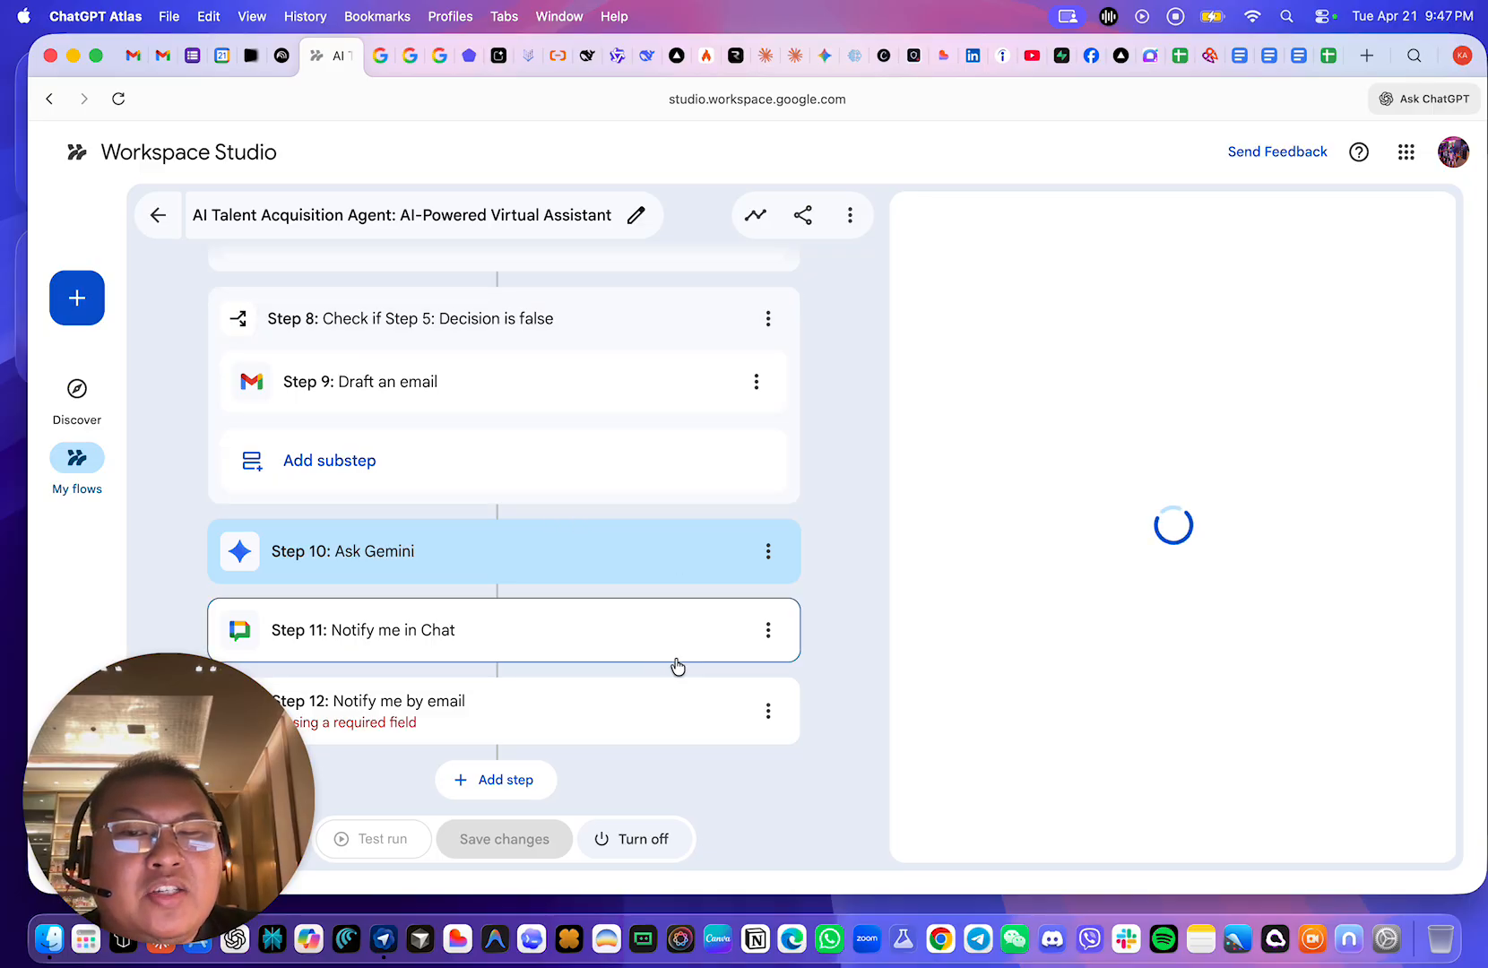
click(770, 714)
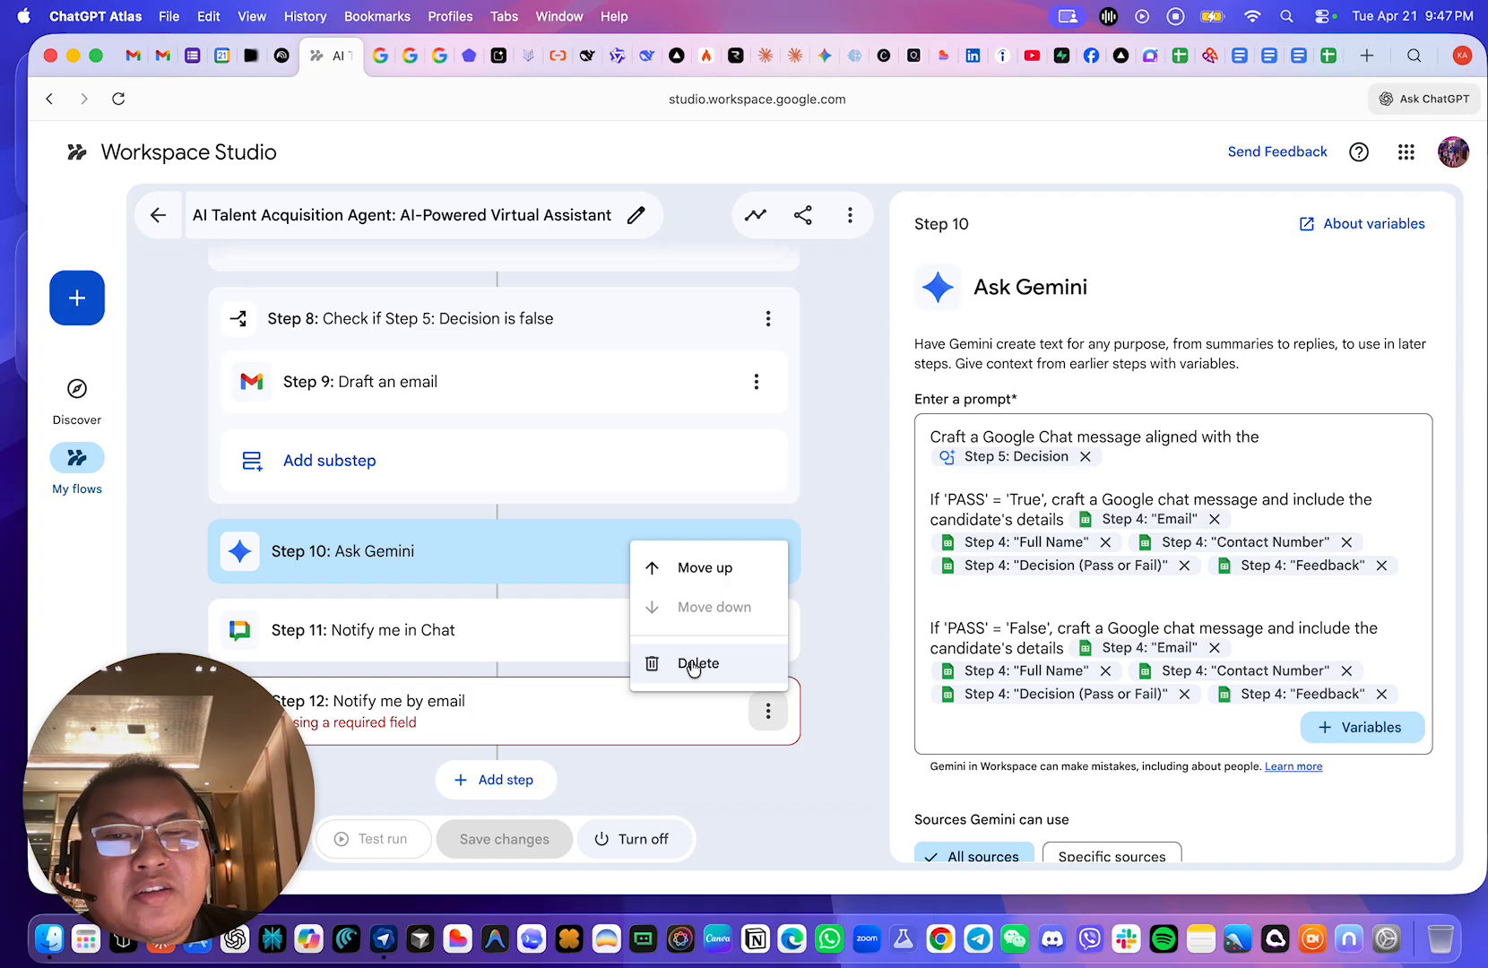
click(693, 664)
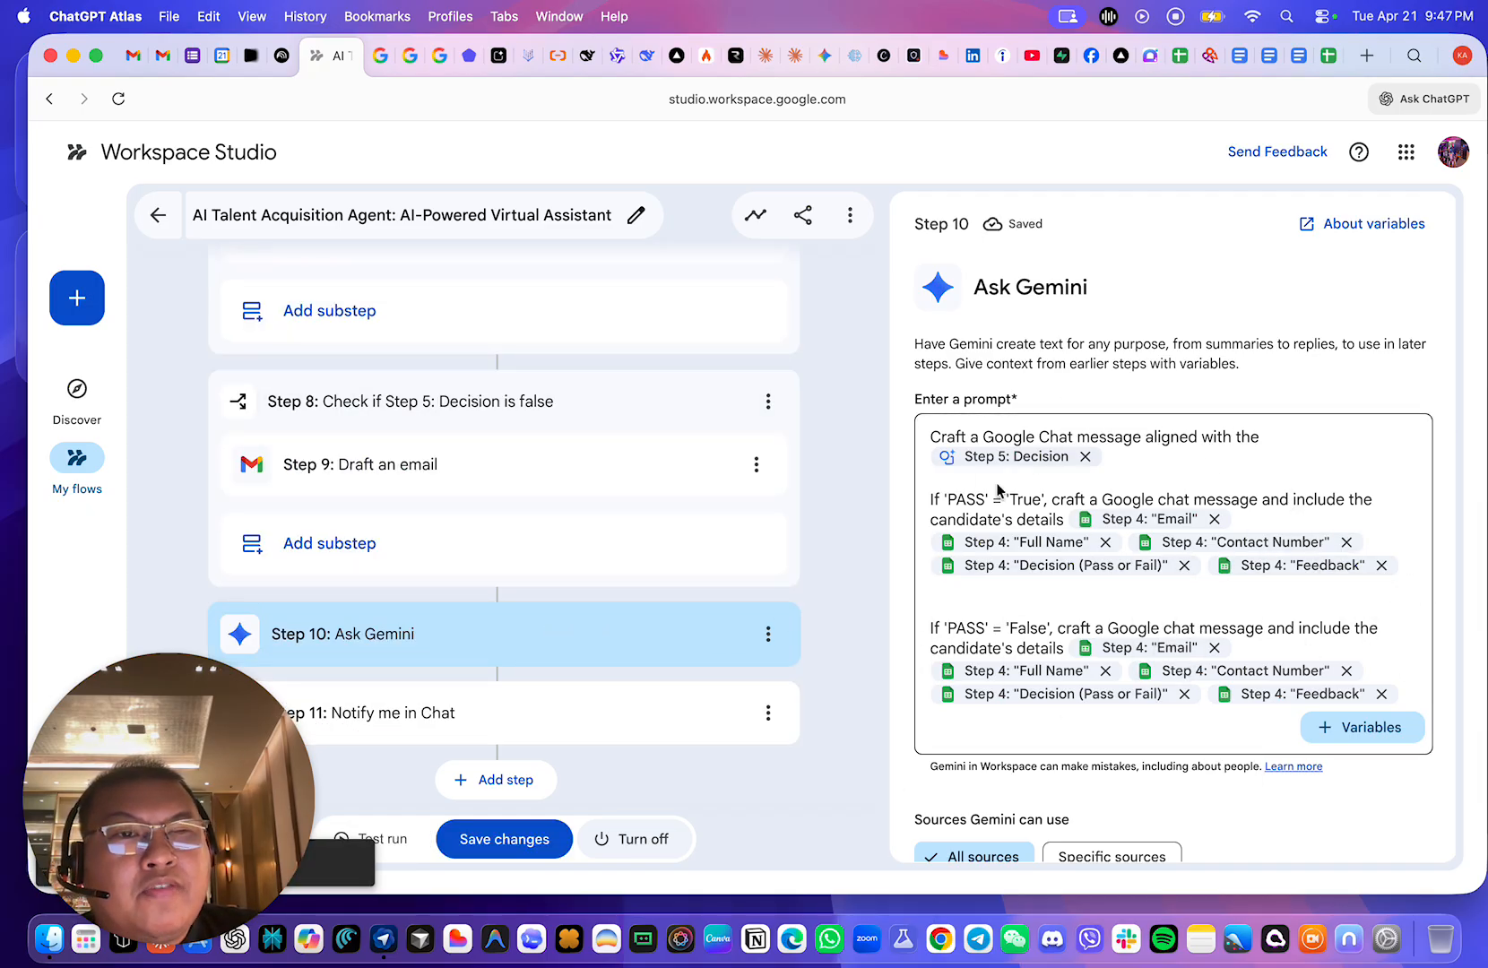
- Read the opening line of Step 10's Ask Gemini prompt and compare its Decision variable with the earlier Decide step
click(1159, 458)
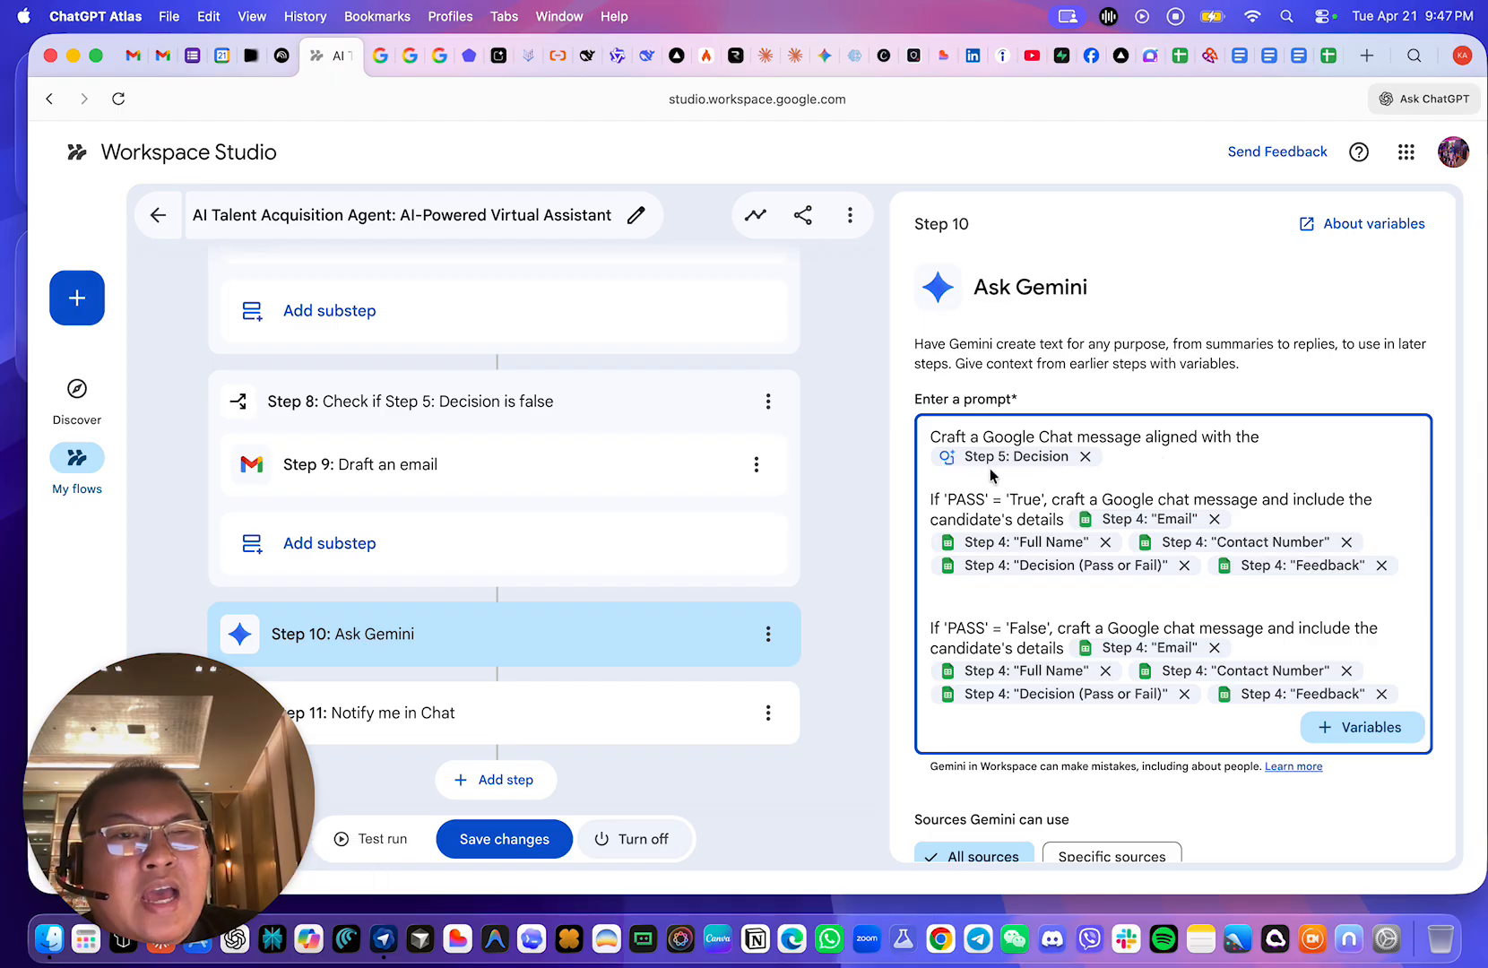
drag(933, 441, 1263, 444)
click(1189, 457)
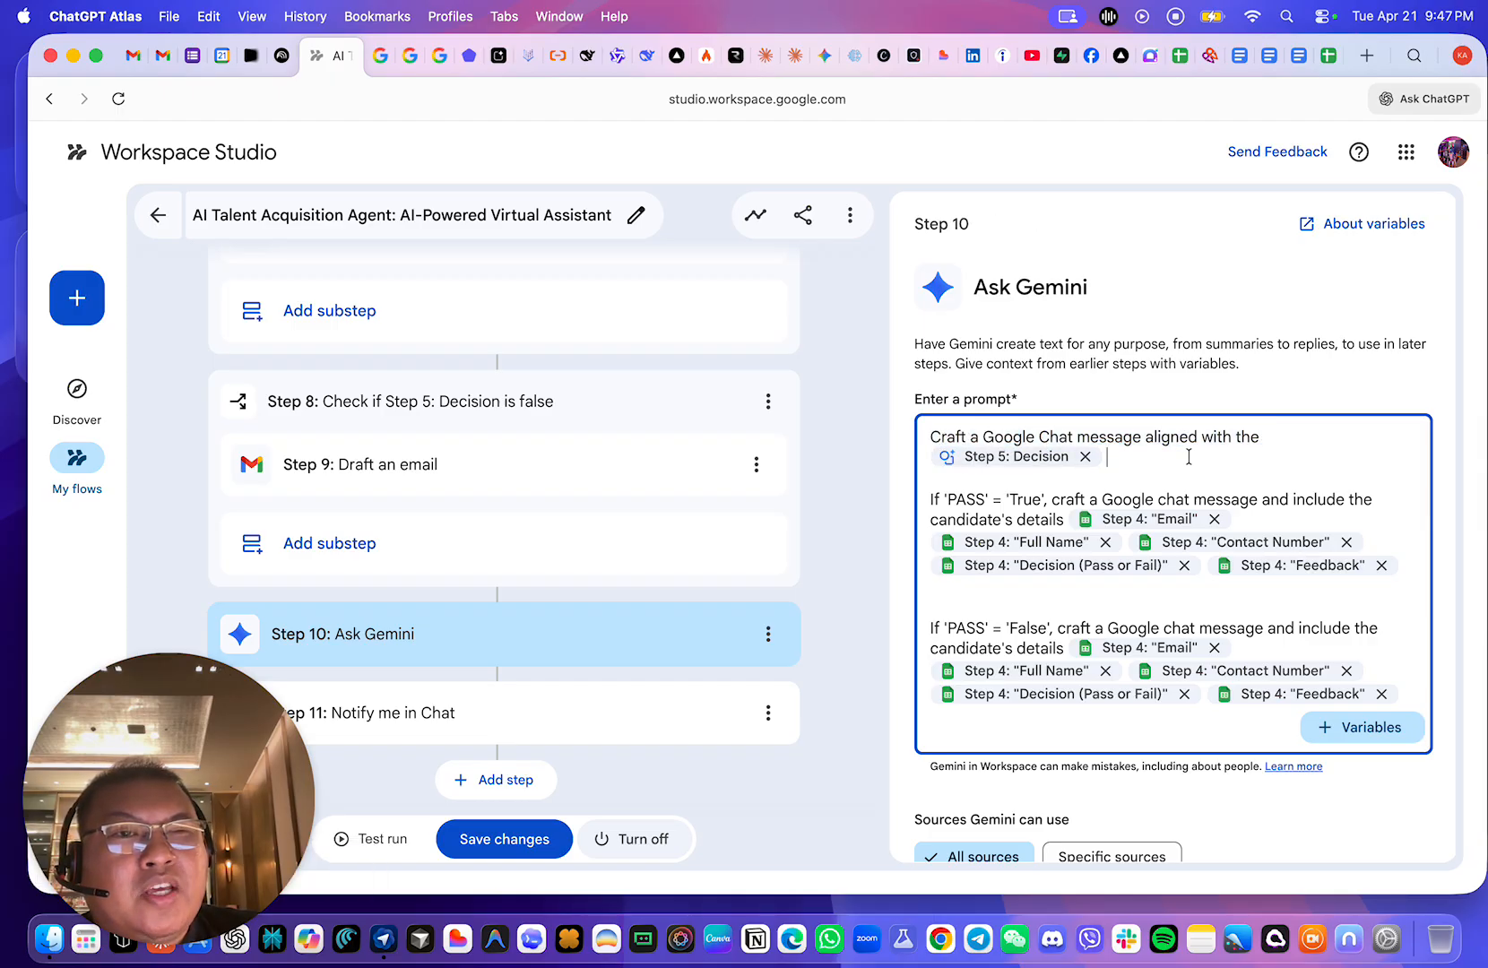
scroll(512, 438, up, 5)
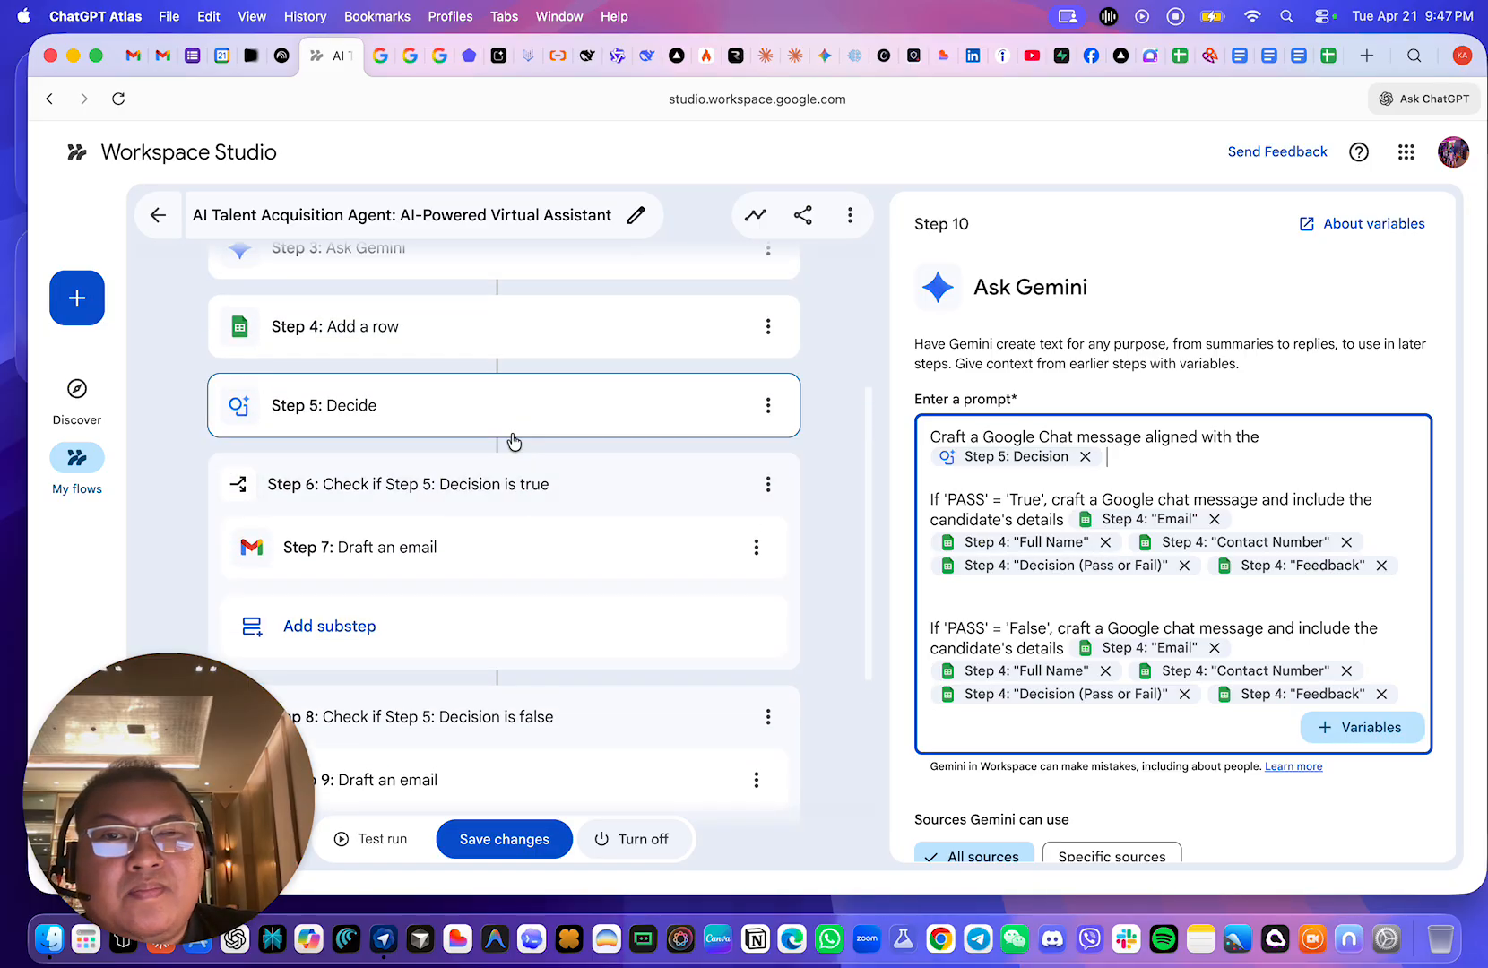
scroll(518, 432, down, 3)
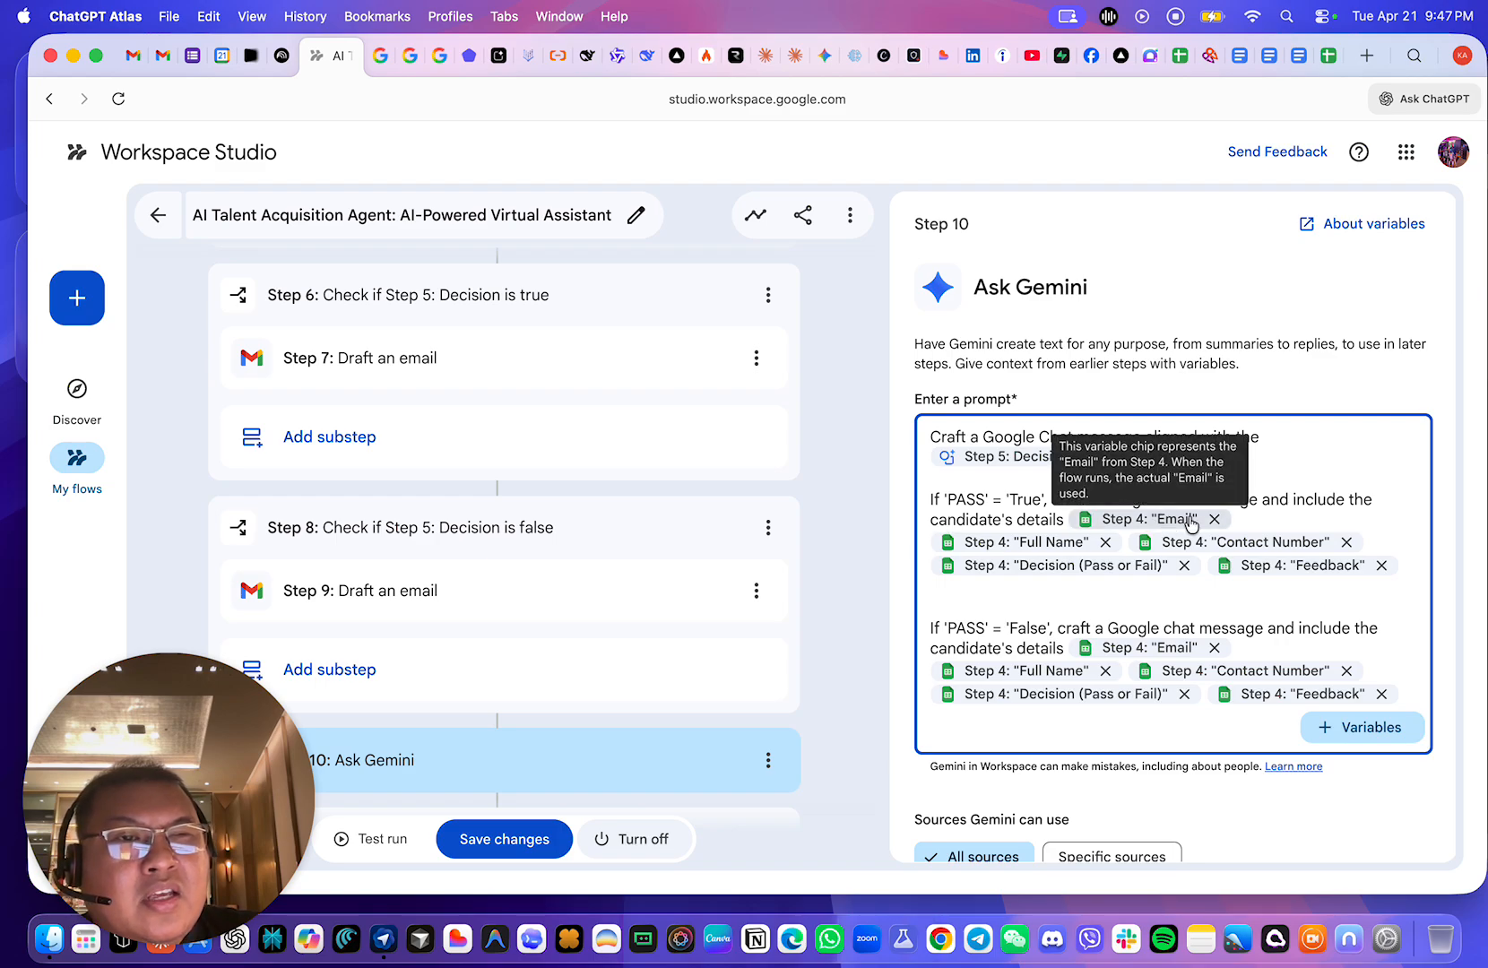
- Browse the Step 4 Add a row variables available for Step 10's prompt and close the list without inserting any
click(1371, 733)
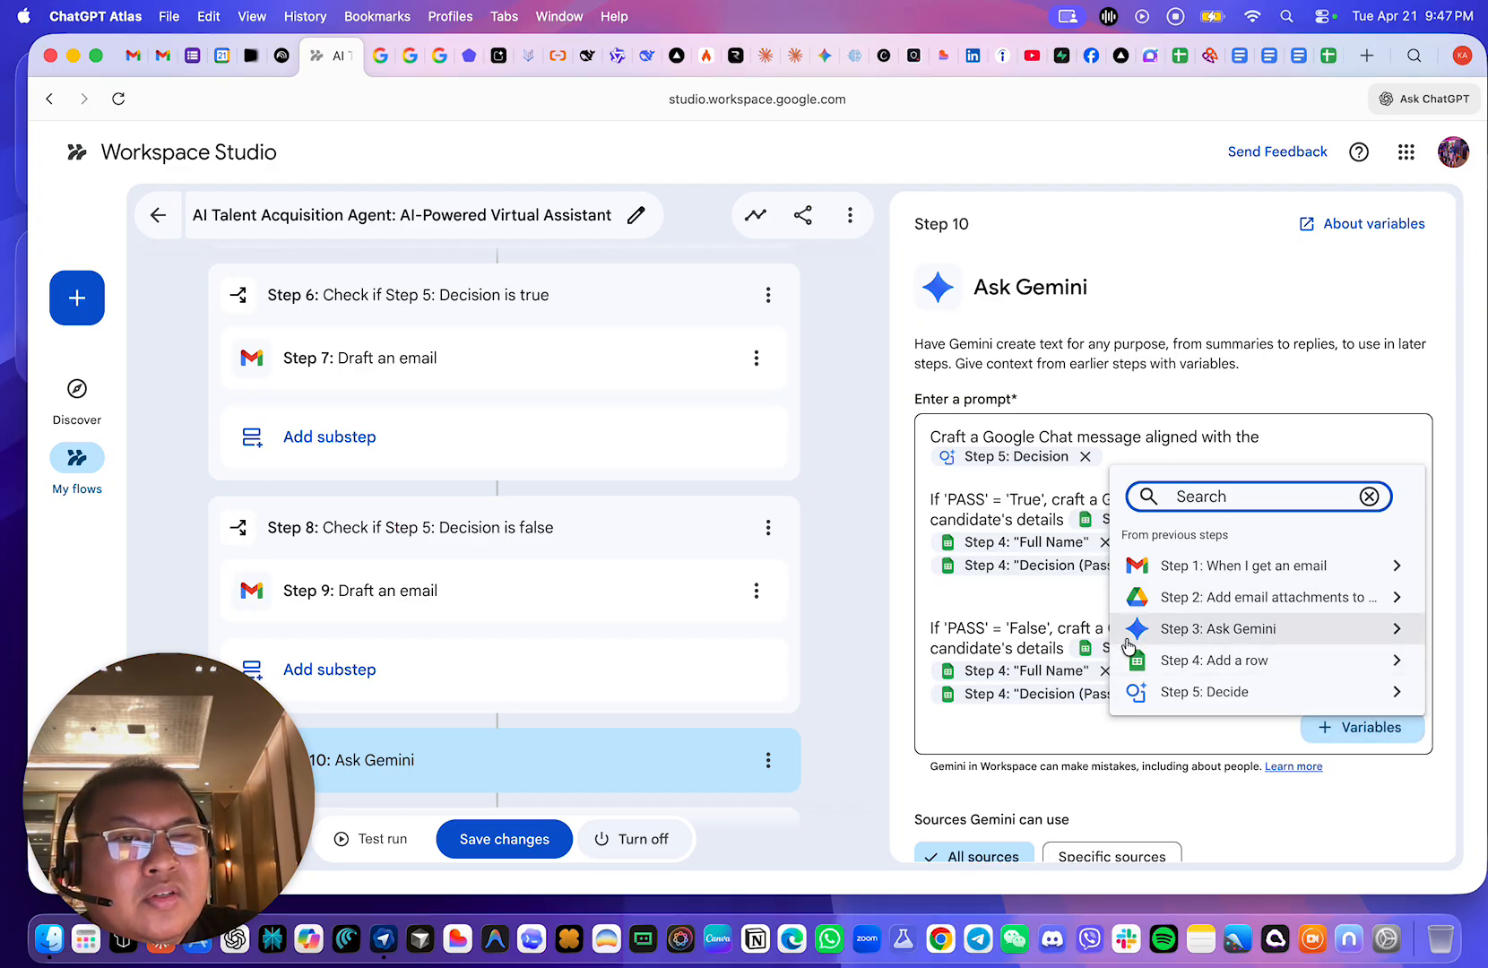
click(1163, 661)
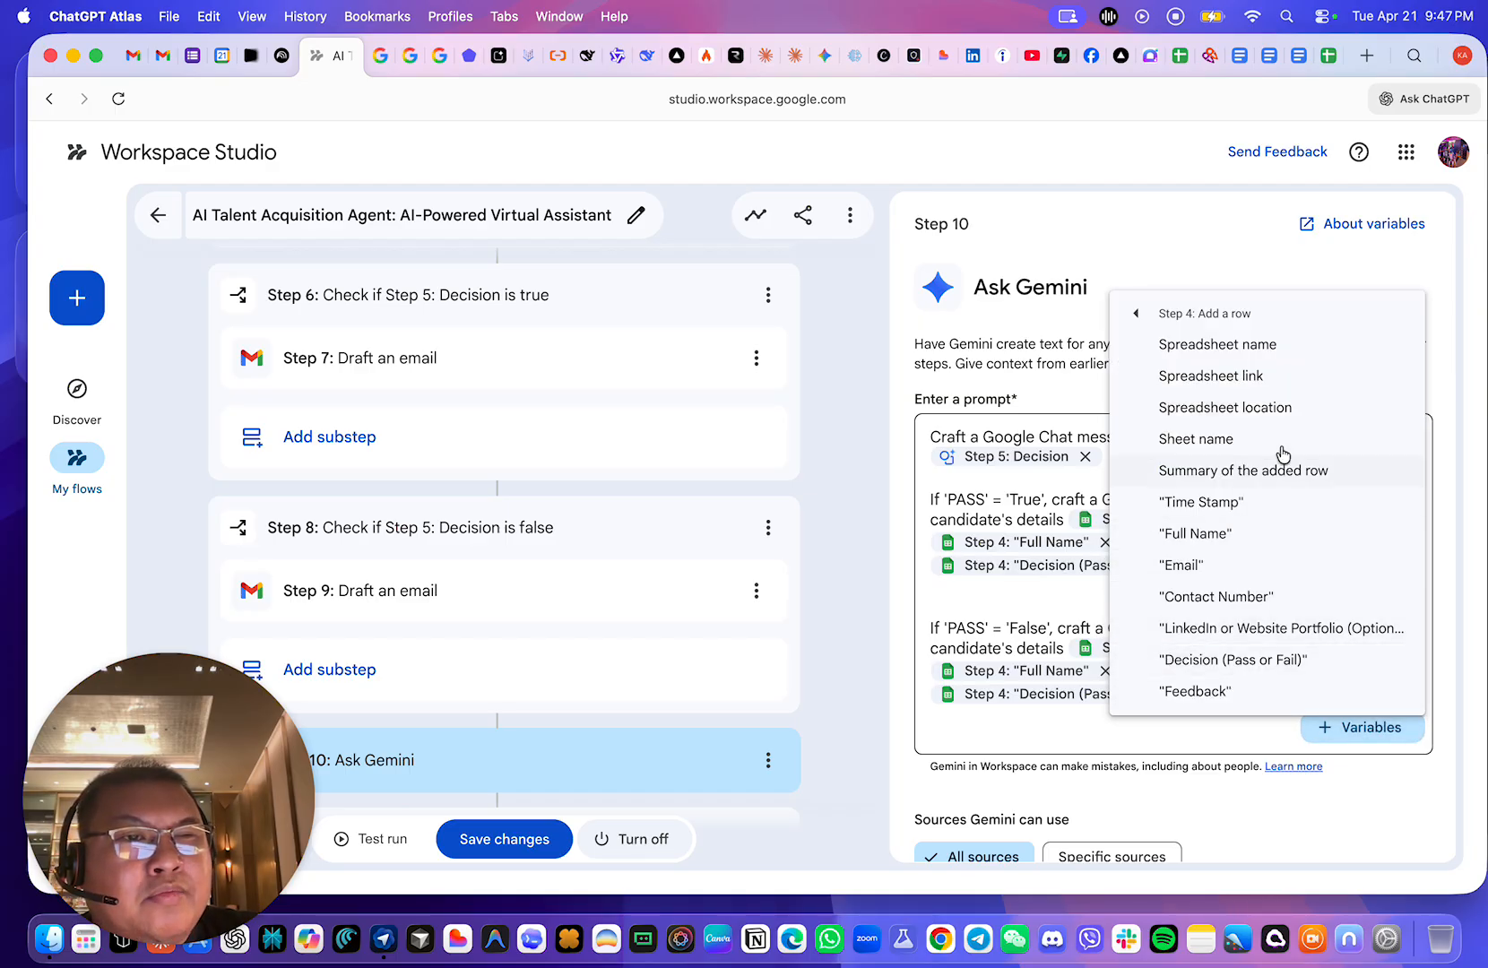
scroll(1225, 614, down, 3)
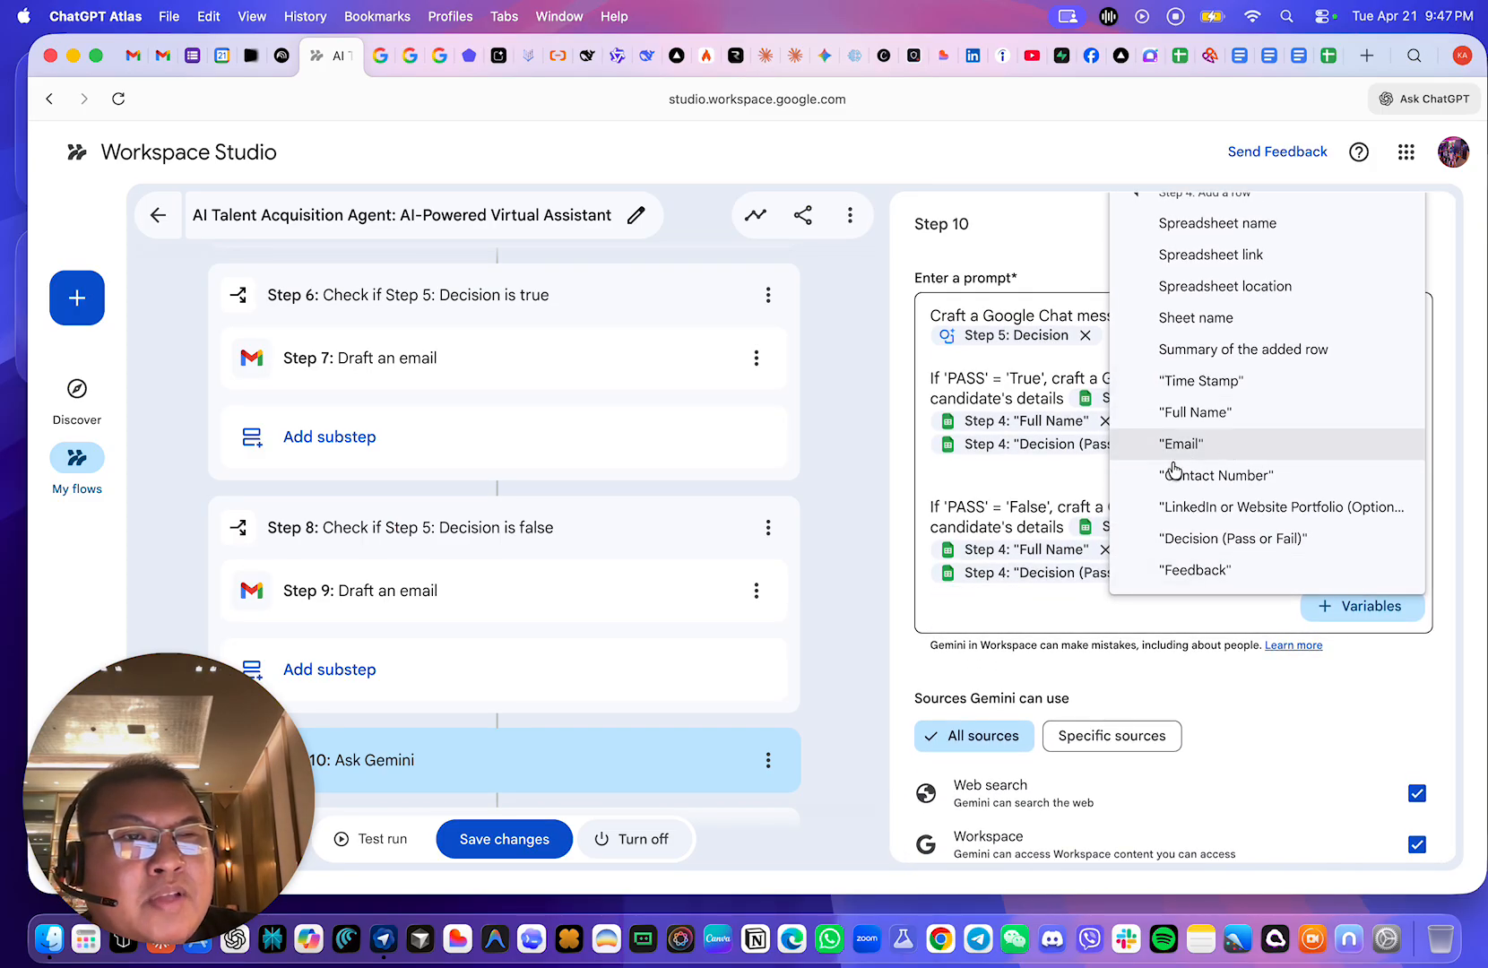
click(1031, 474)
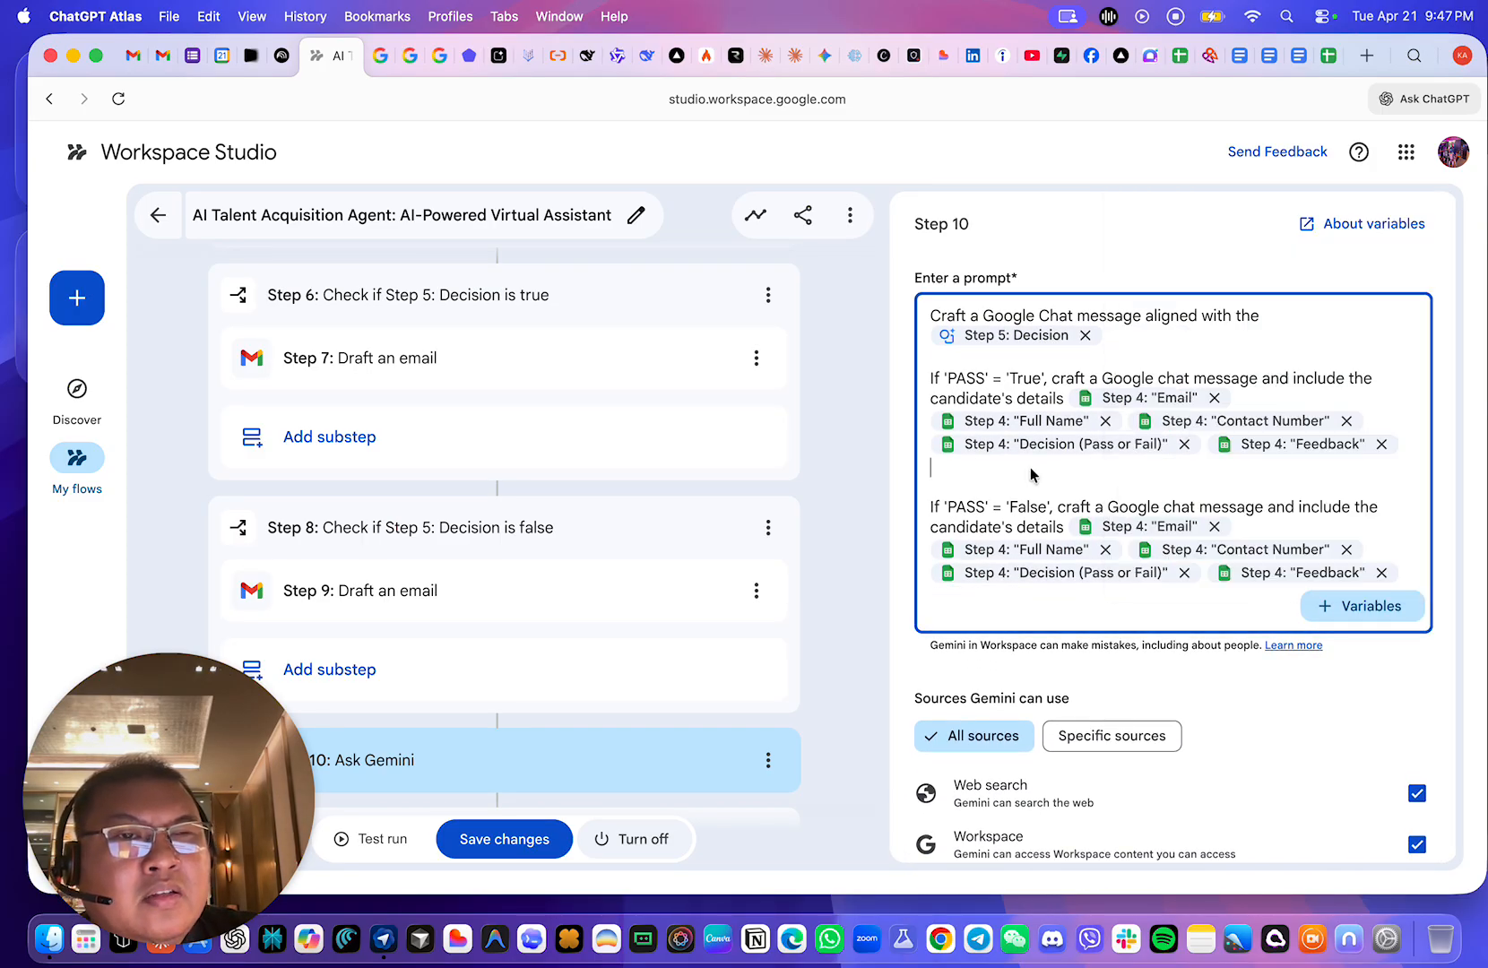
click(1327, 600)
click(1230, 519)
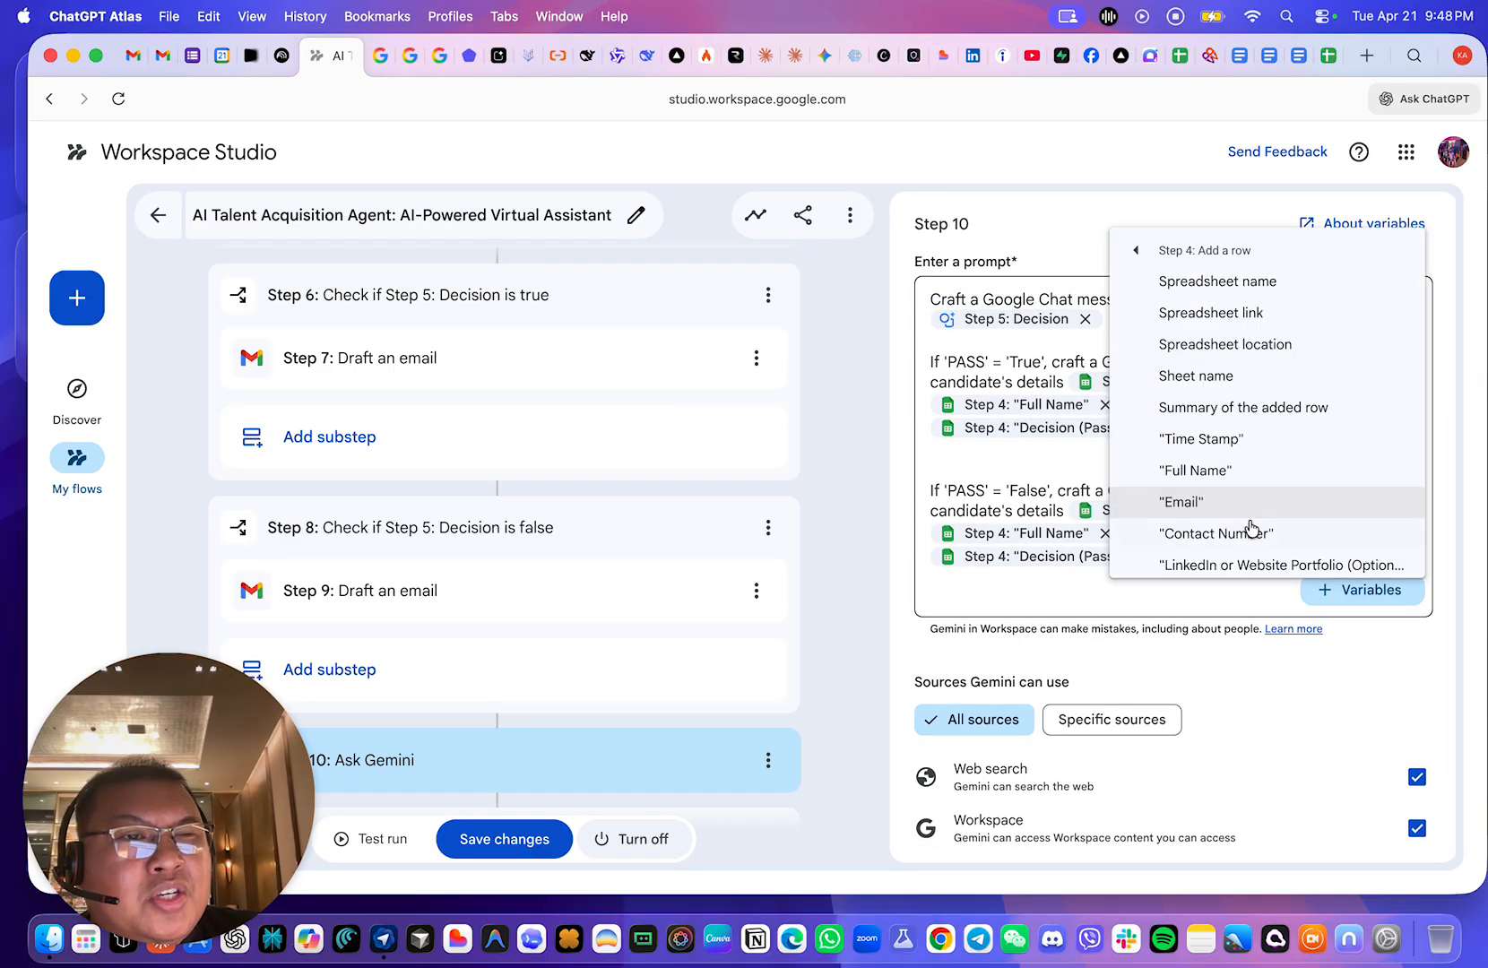
scroll(1248, 522, down, 3)
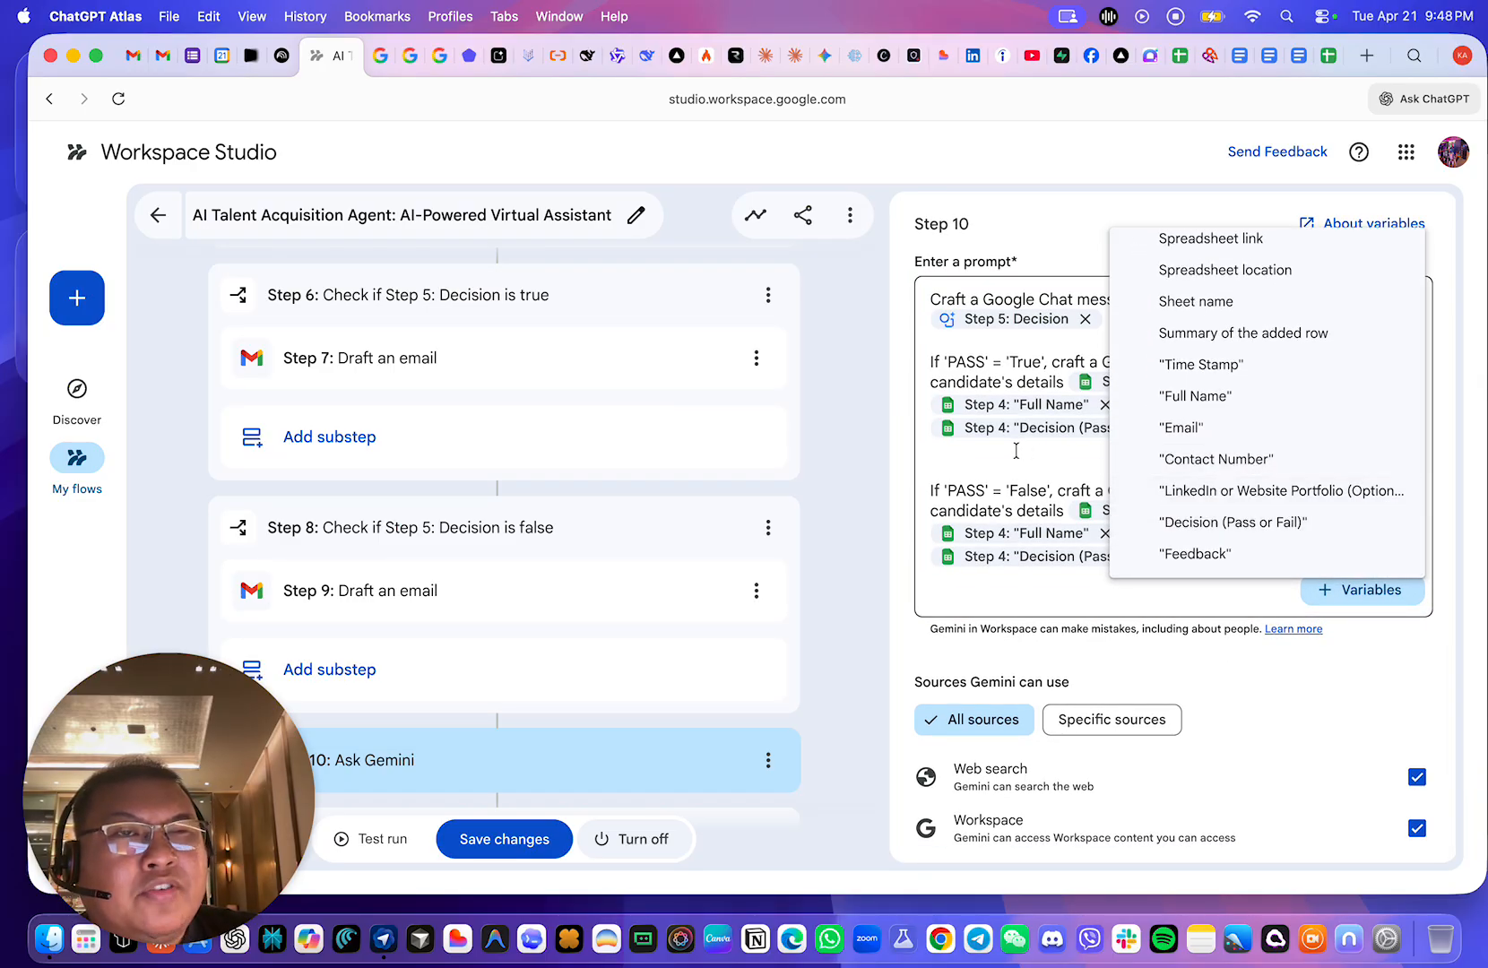
click(1293, 522)
- Switch to the applicant spreadsheet in Google Sheets and examine its Decision (Pass or Fail) and Feedback columns down to row 23
click(1329, 55)
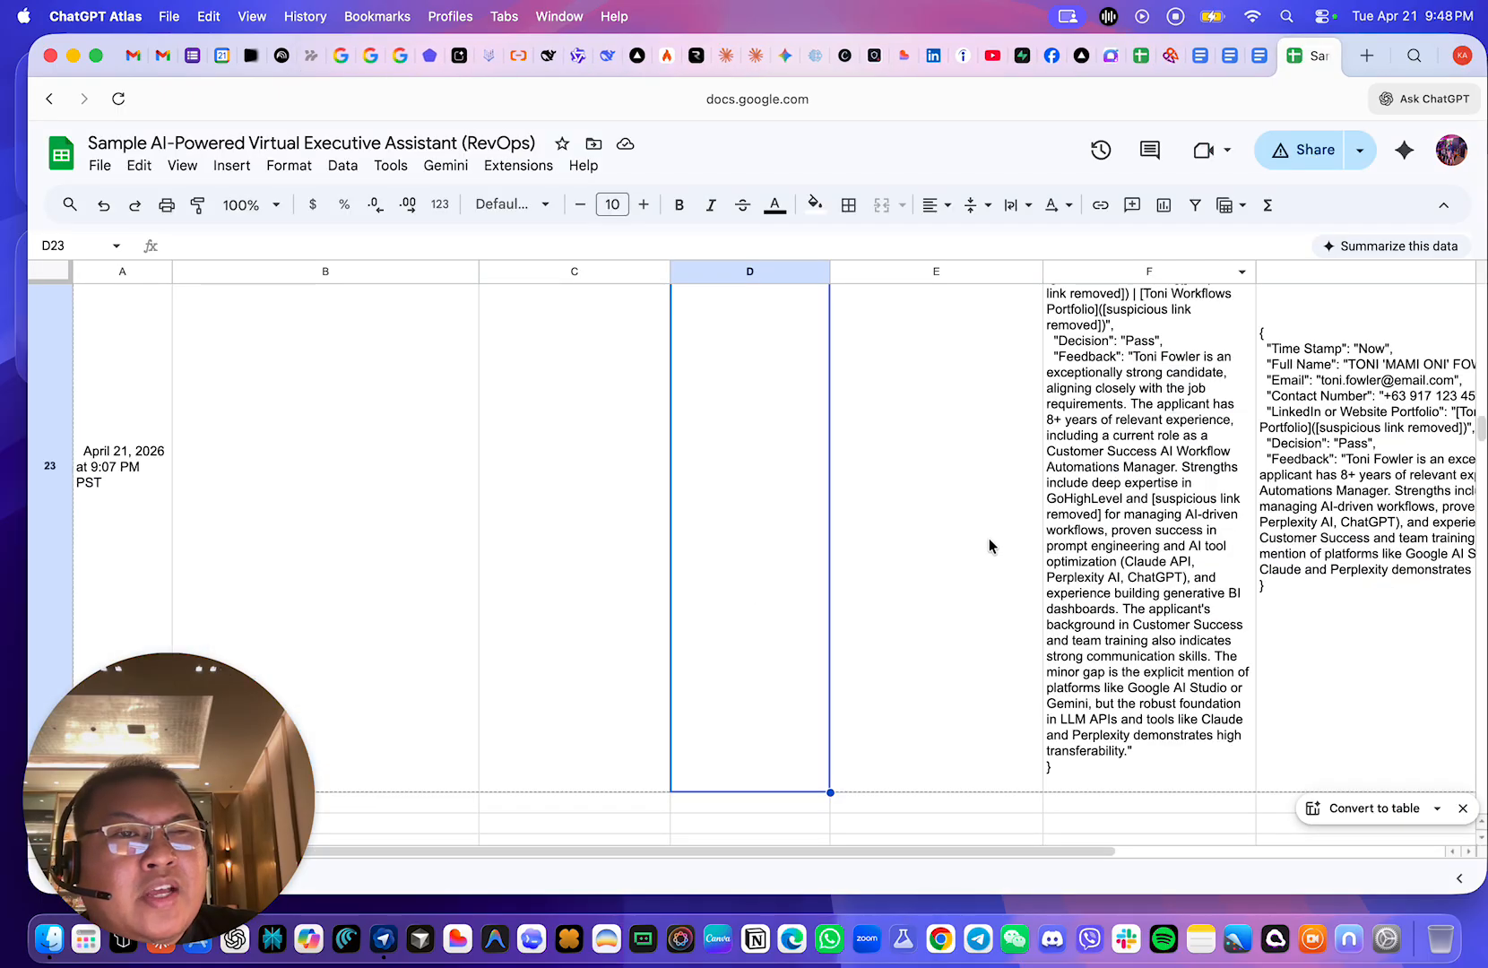
click(1126, 544)
scroll(1126, 556, right, 5)
scroll(1123, 563, up, 20)
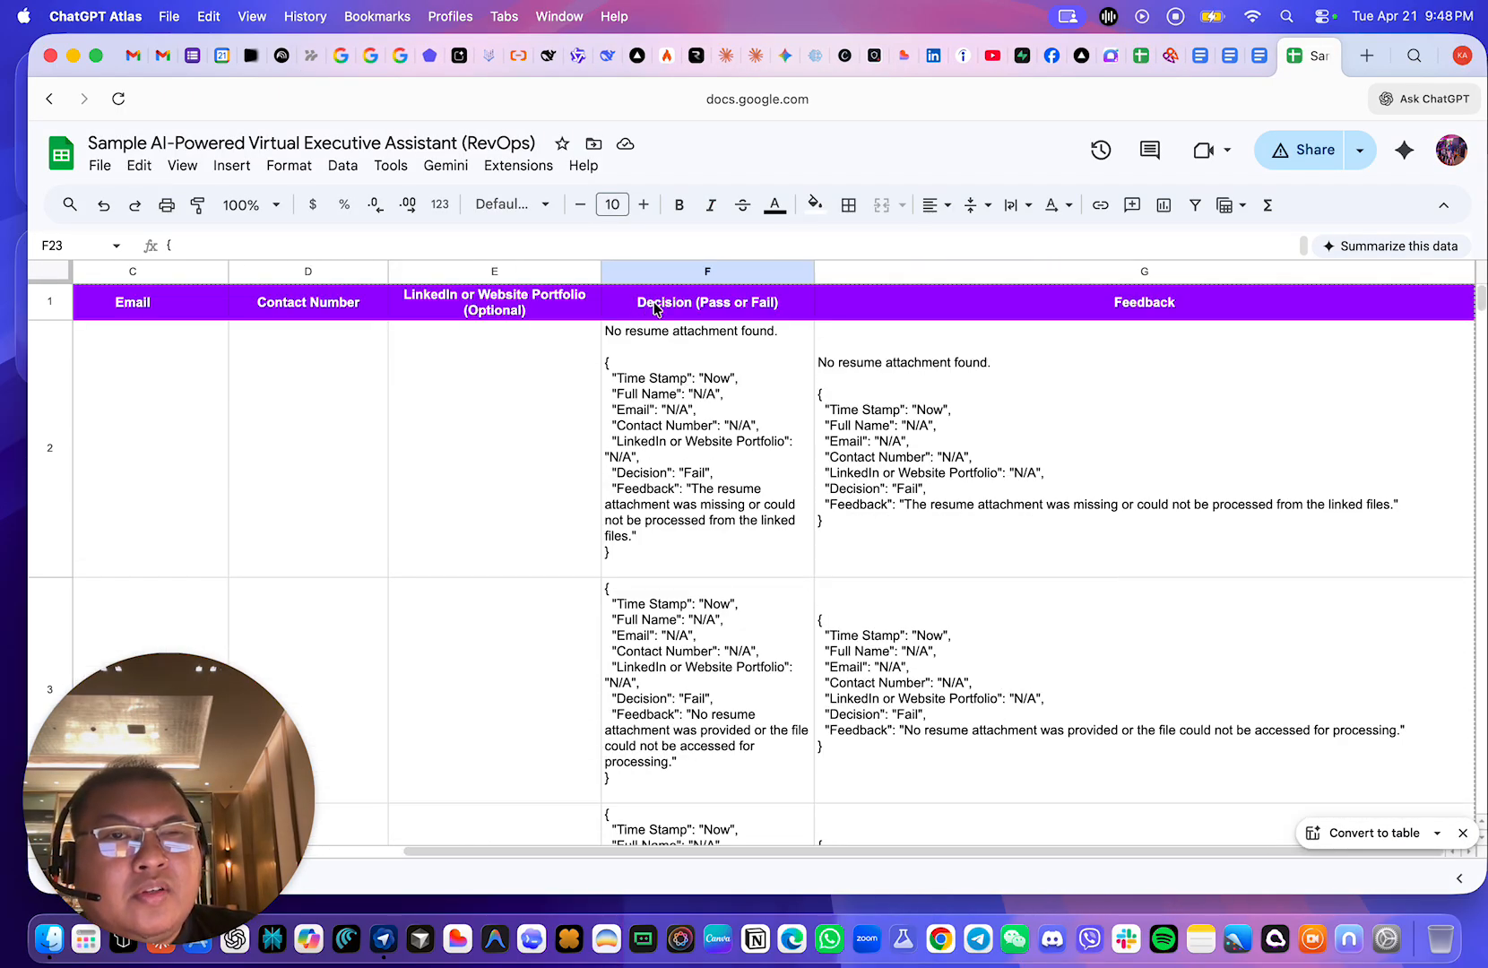
click(656, 309)
click(952, 327)
click(722, 323)
scroll(735, 478, down, 5)
scroll(736, 478, down, 20)
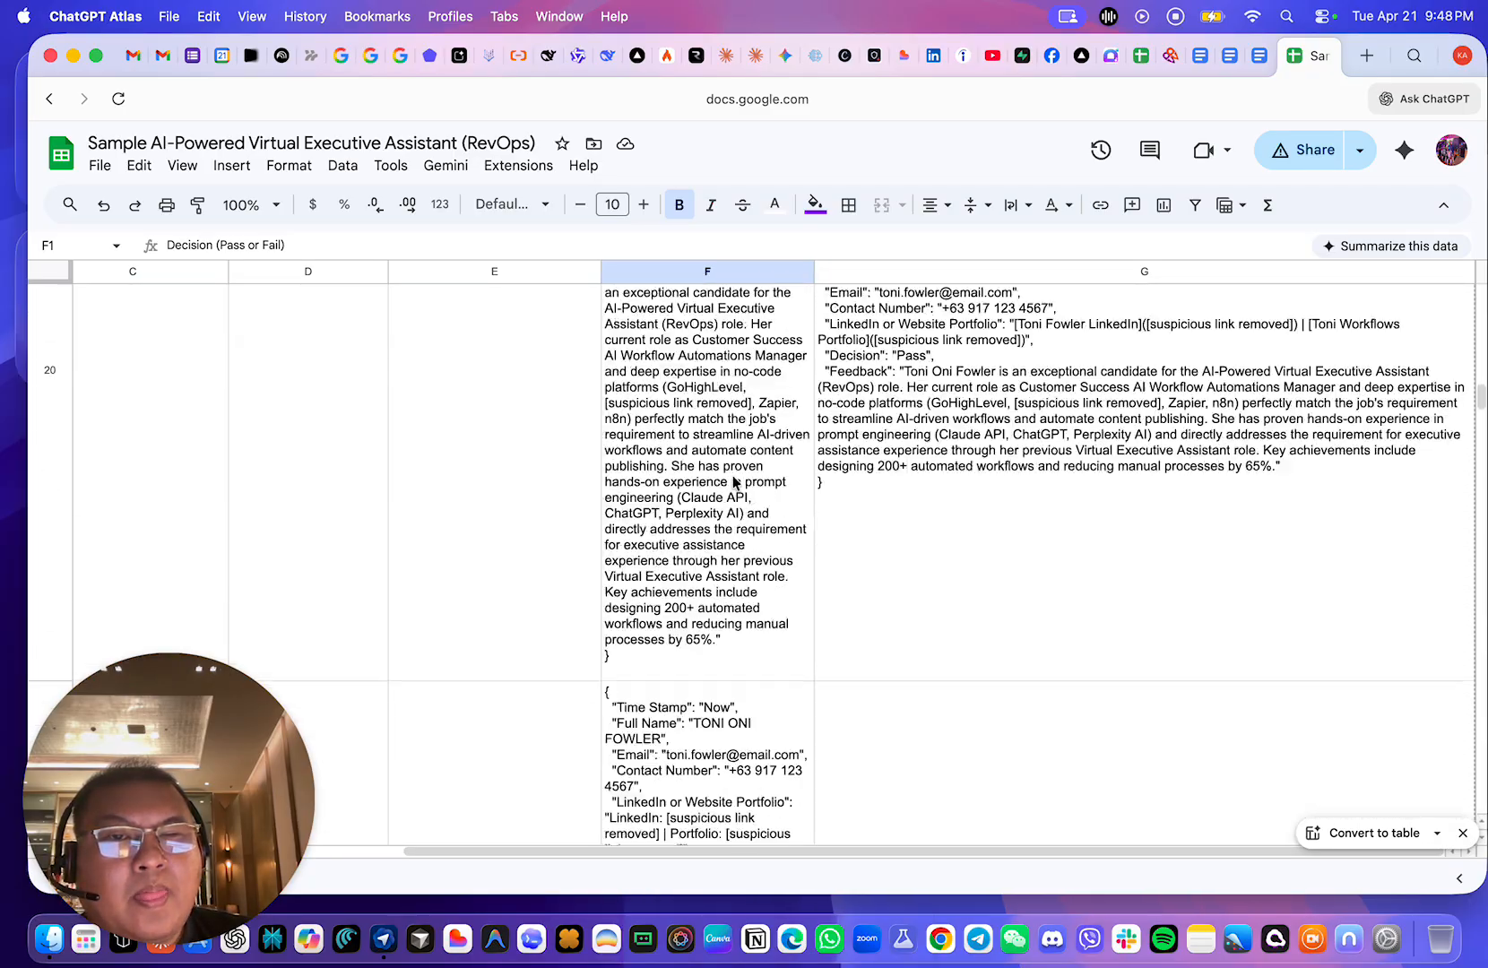
scroll(733, 483, down, 15)
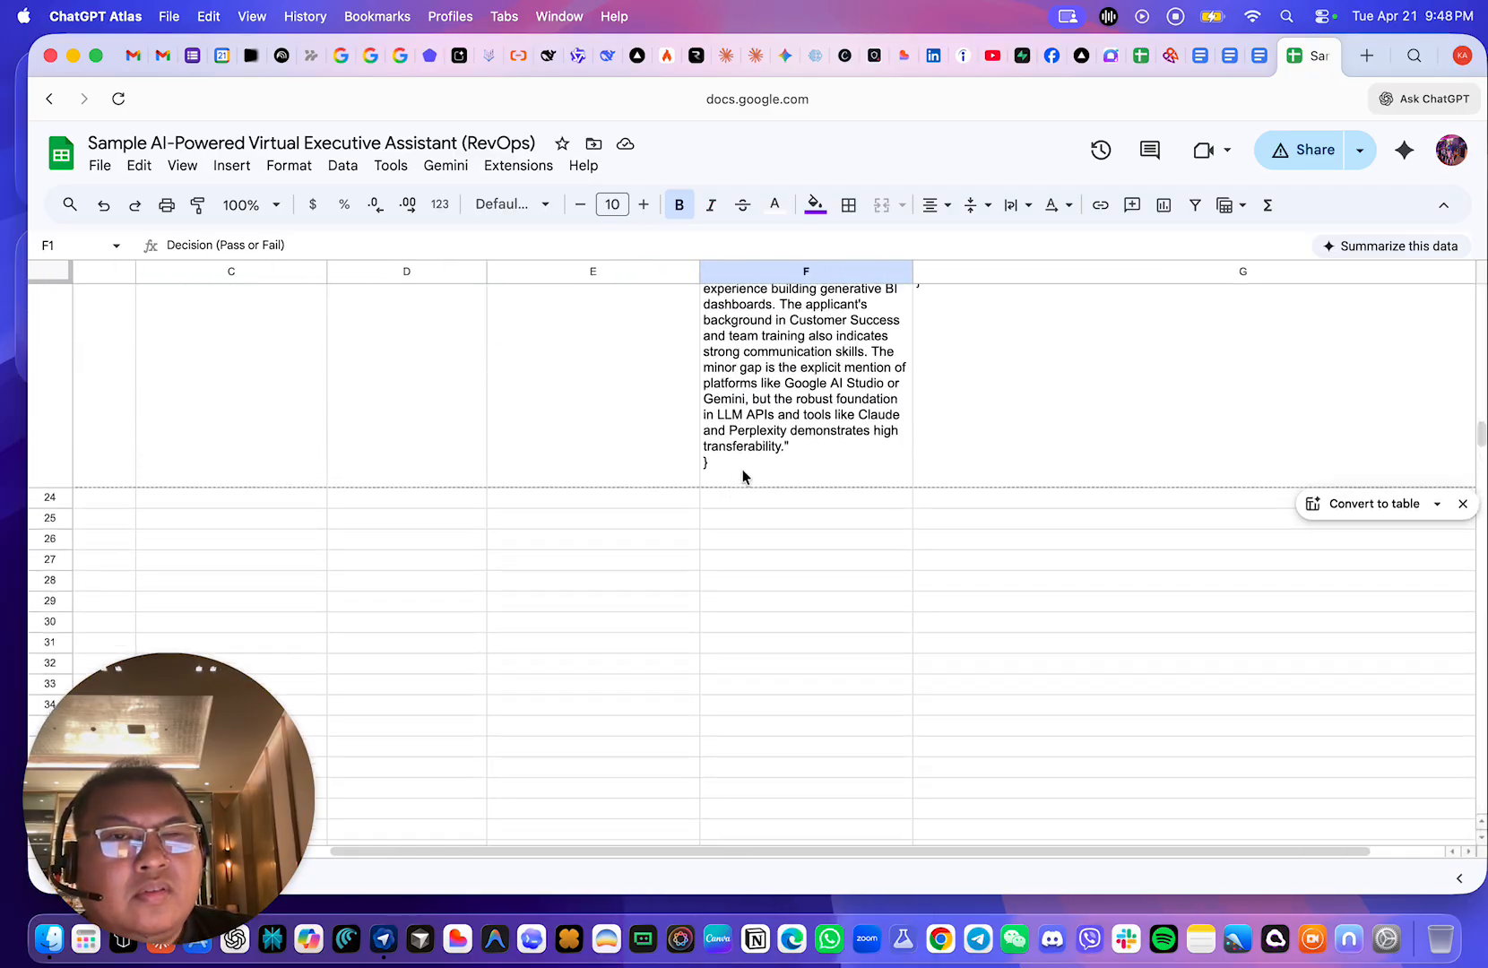
click(743, 477)
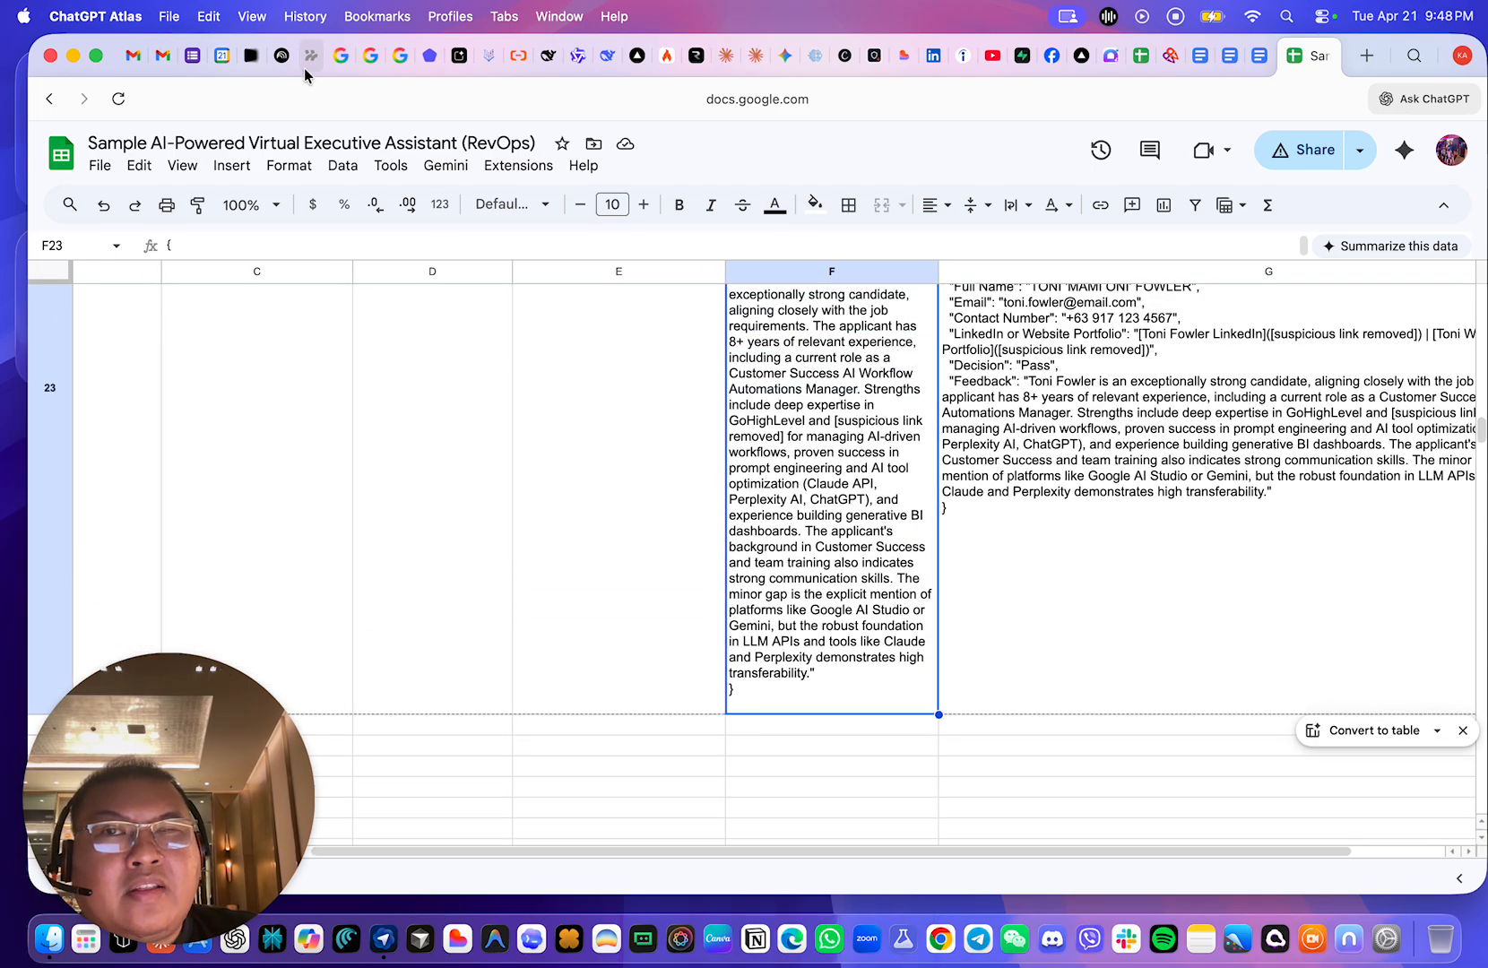
- Return to the Workspace Studio flow and check which previous steps offer variables for Step 10's prompt, inserting none
click(304, 71)
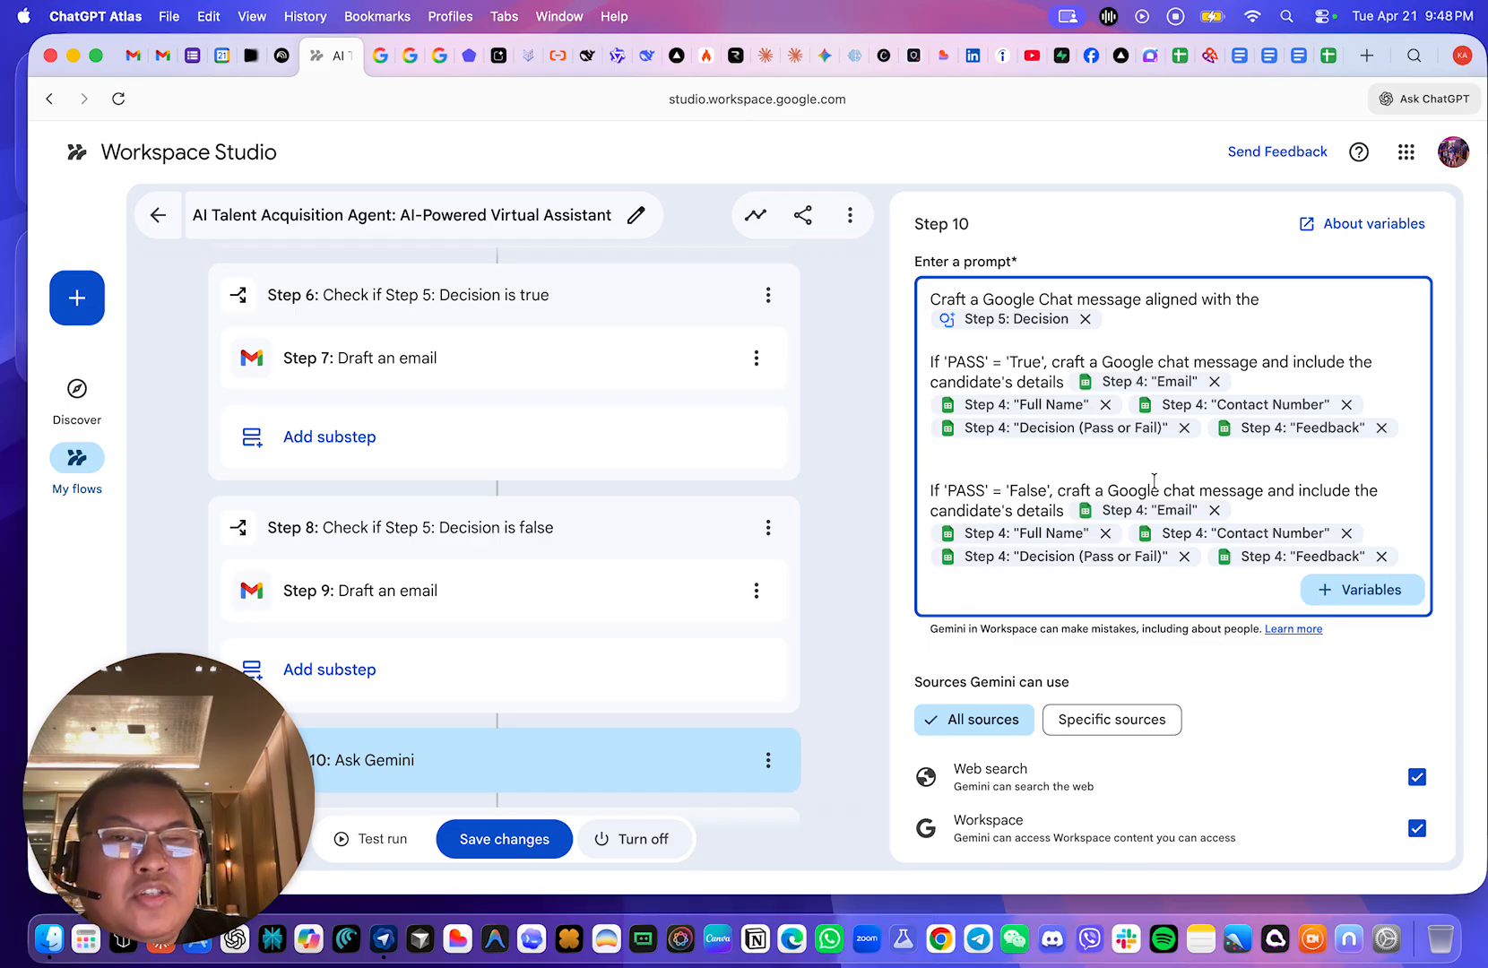
mouse_move(1129, 518)
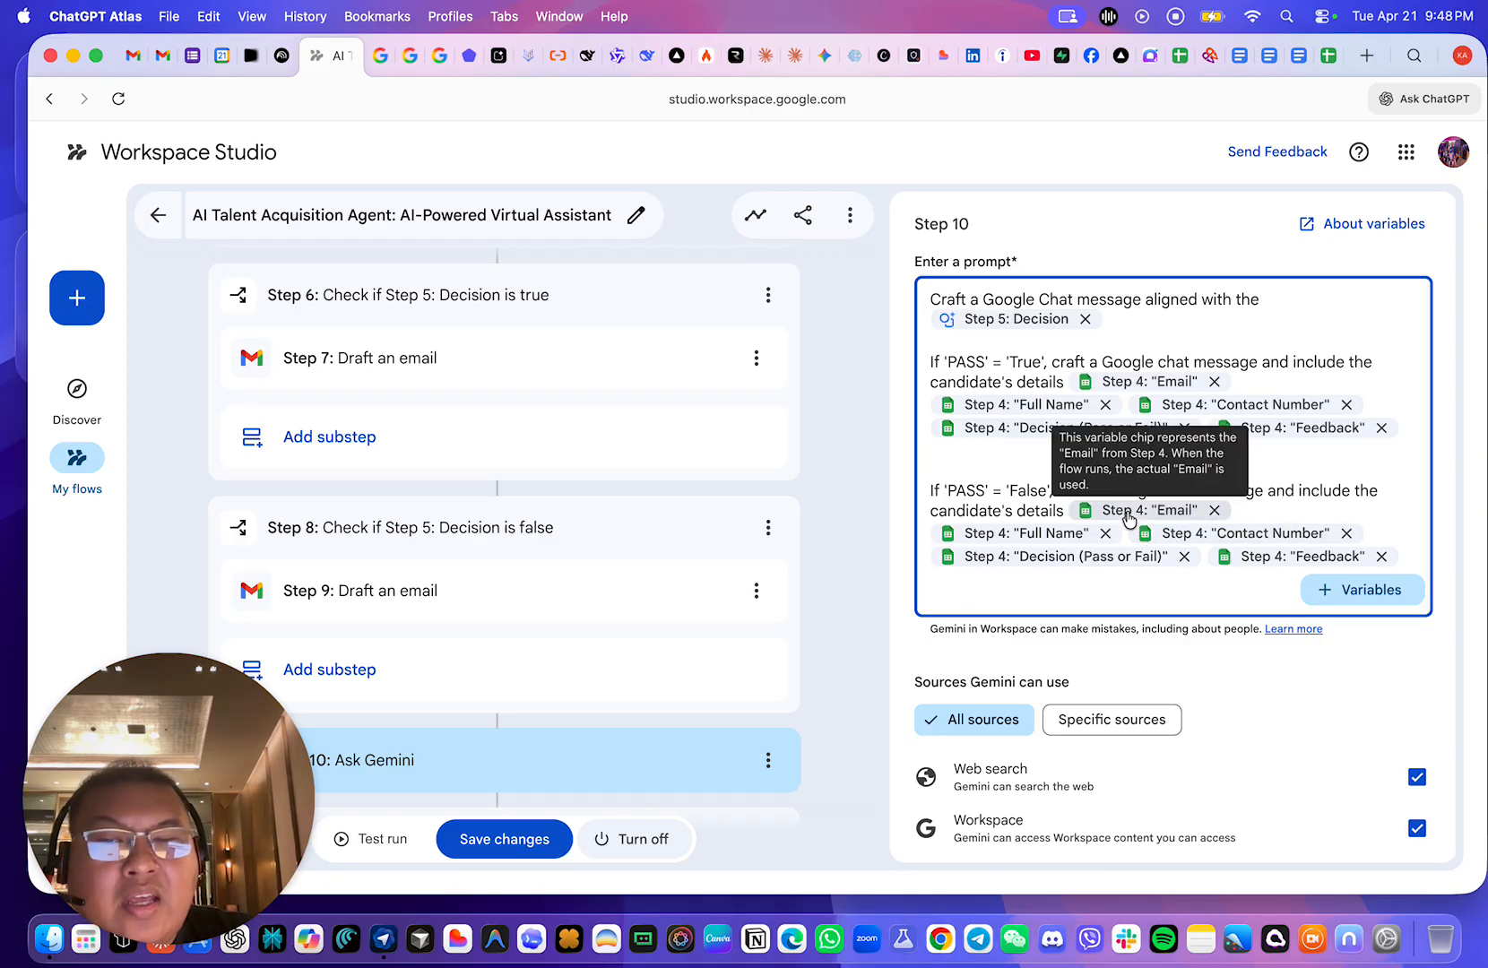
click(1326, 590)
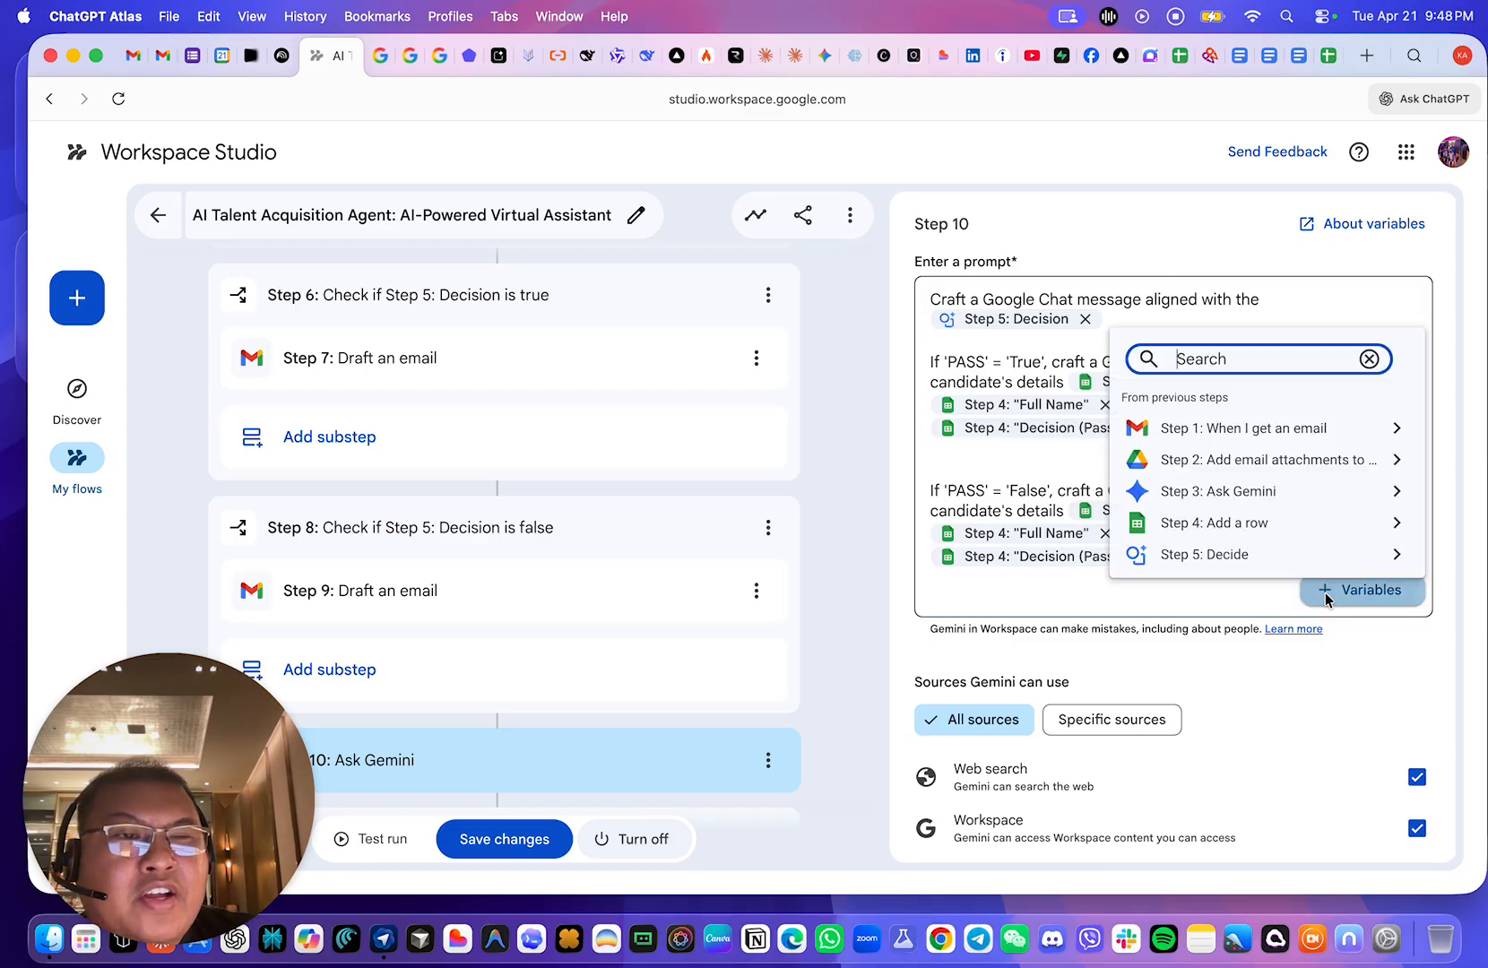
click(1054, 461)
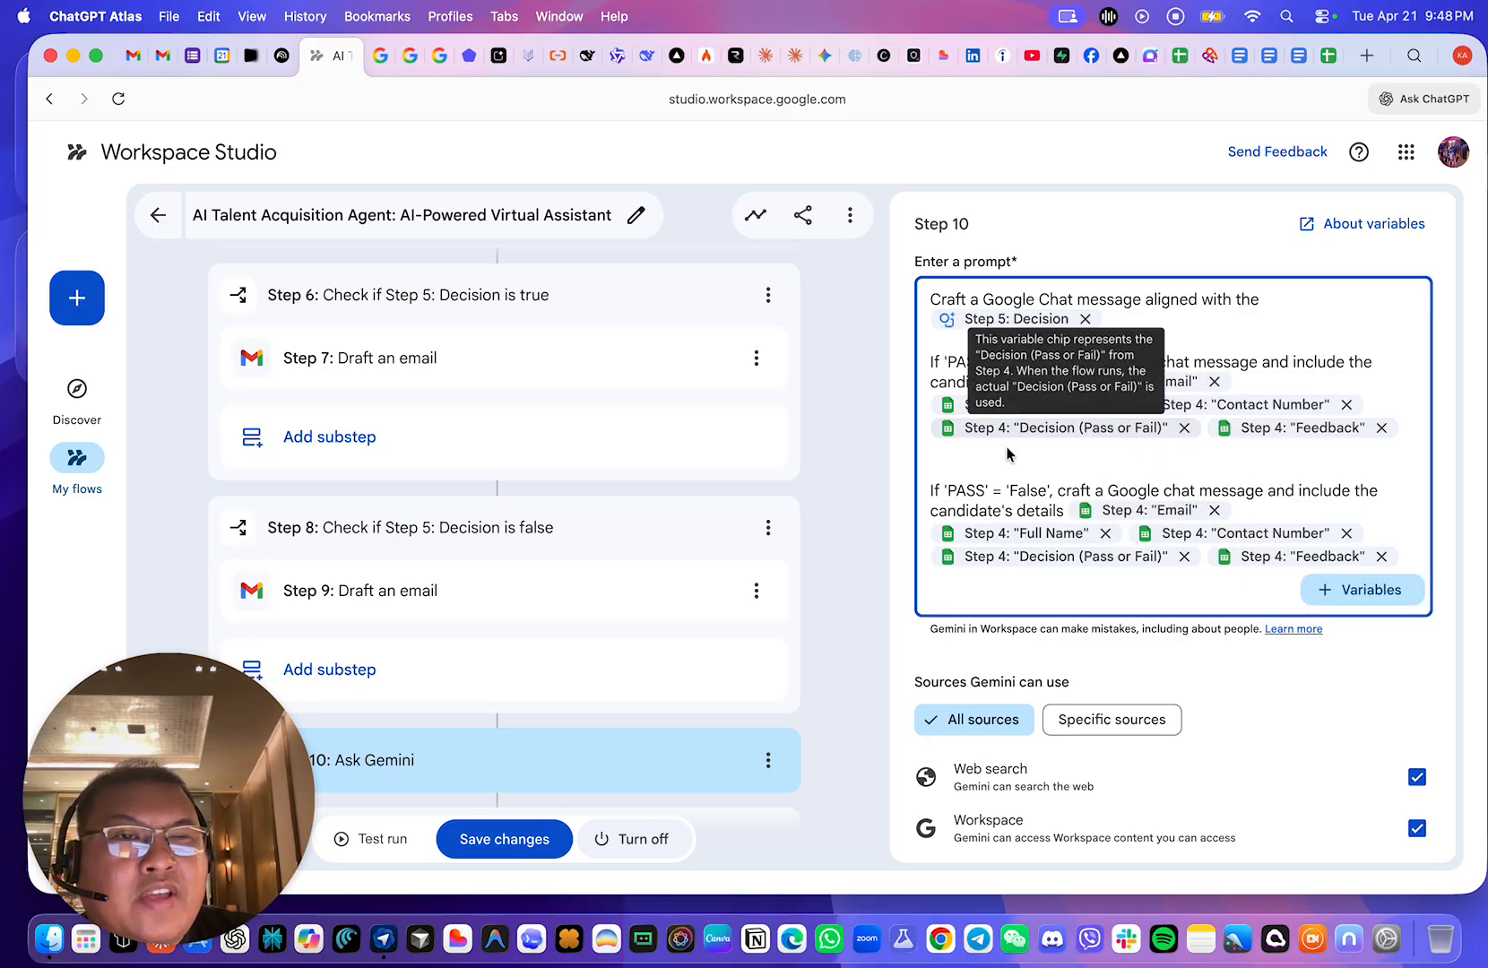
- Go back to the applicant spreadsheet and view the column headers in its first row
click(1330, 70)
scroll(978, 464, up, 15)
scroll(986, 467, up, 5)
key(ctrl+Up)
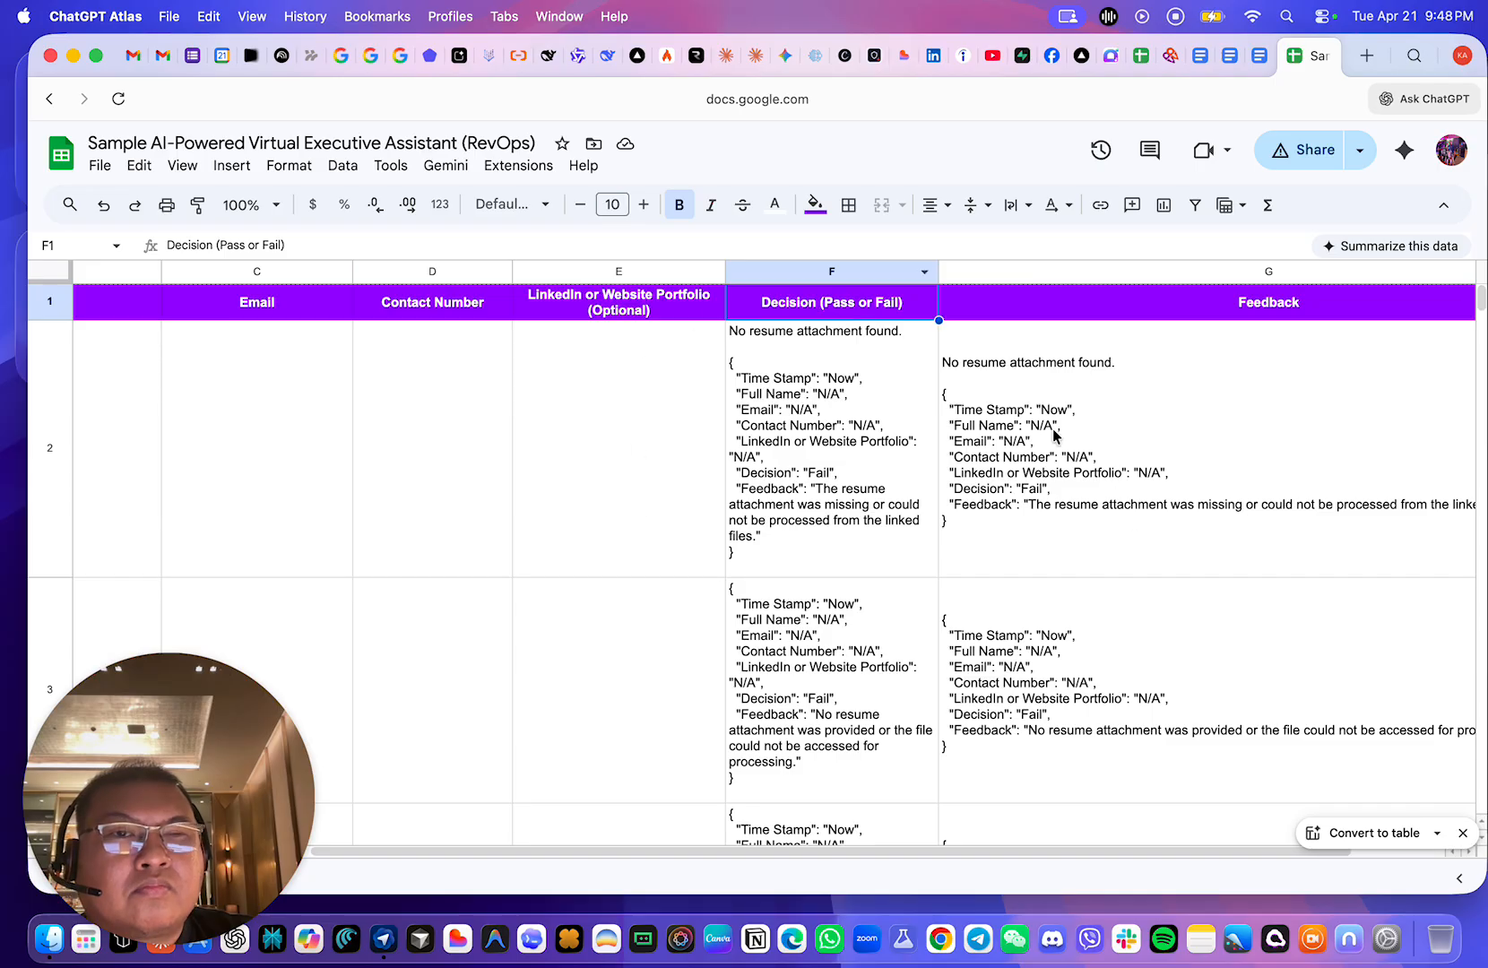
- Return to the Workspace Studio flow and compare Step 11's Notify me in Chat message with Step 10's Ask Gemini prompt
click(308, 57)
scroll(536, 535, down, 3)
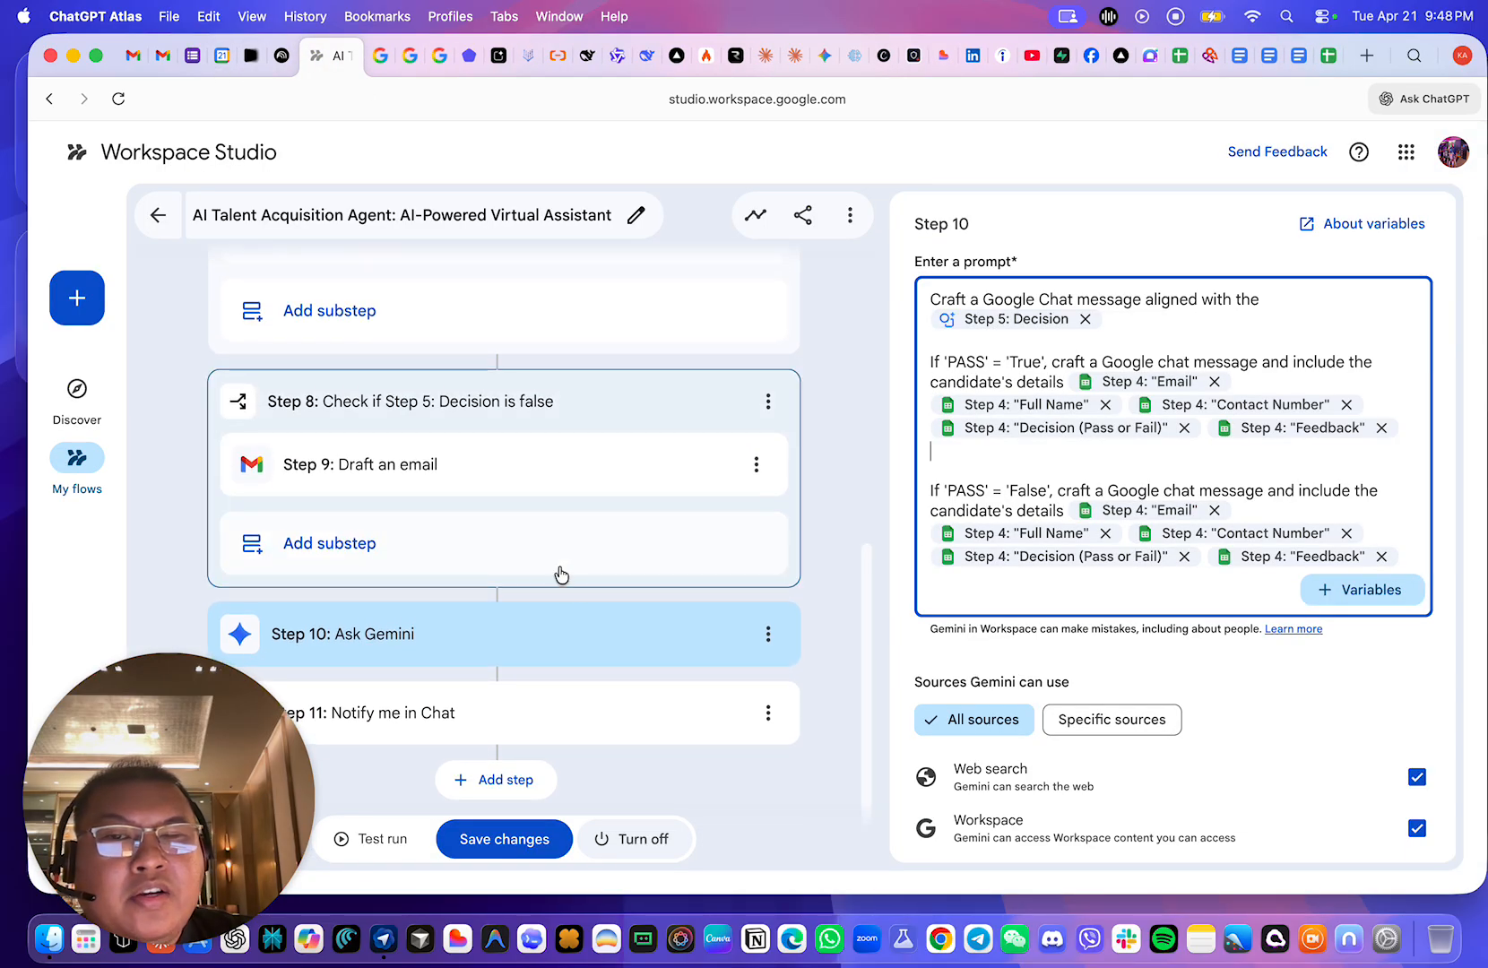
click(627, 730)
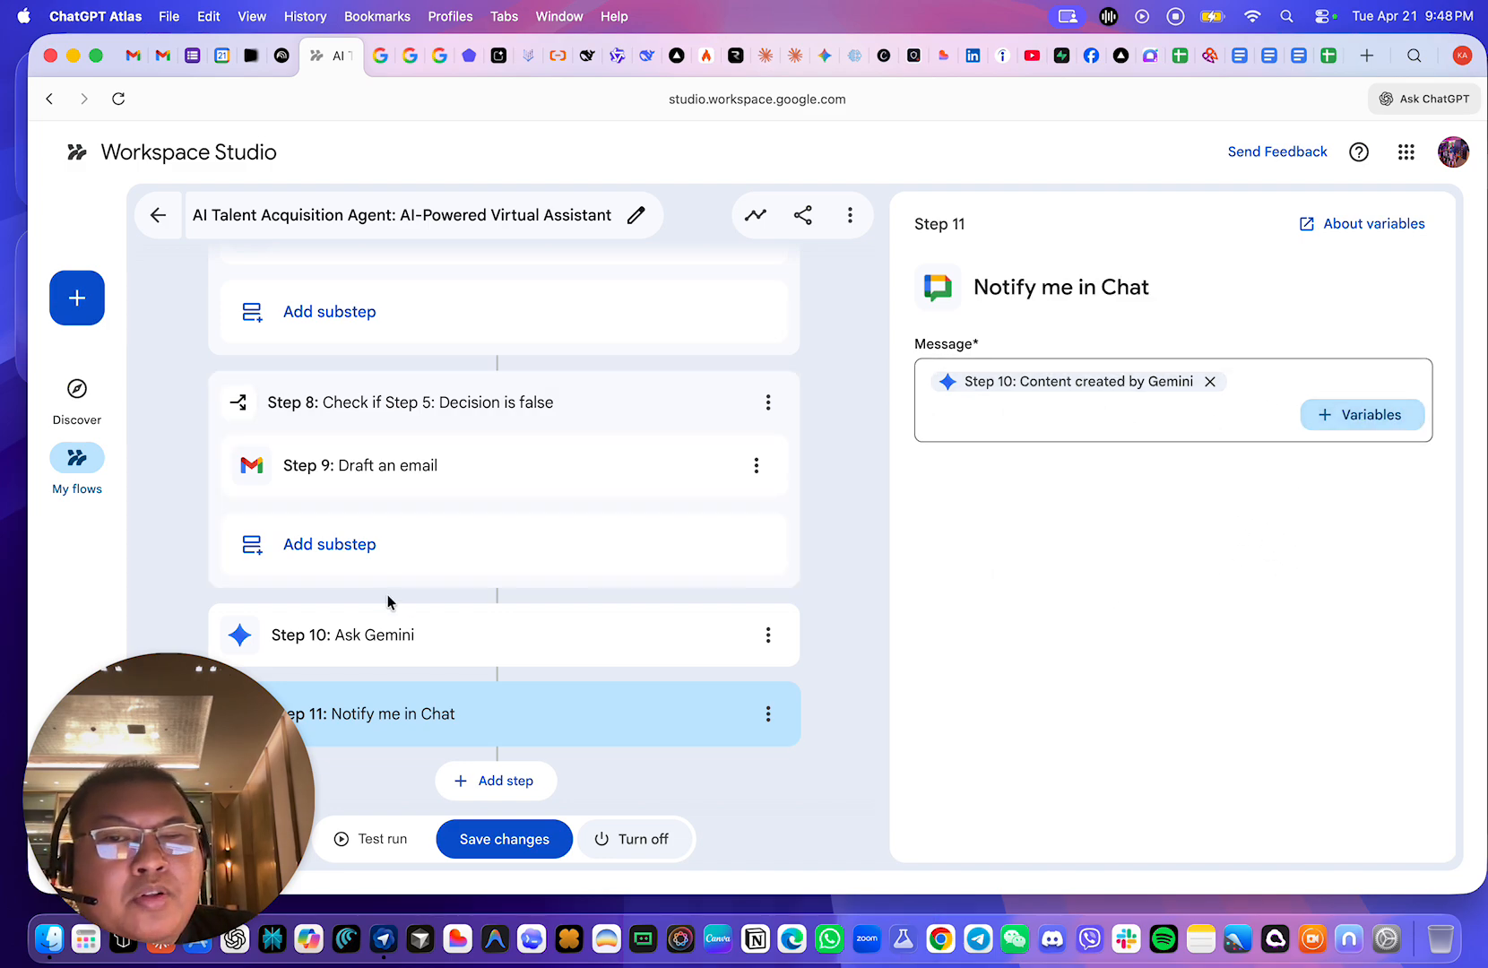
click(435, 640)
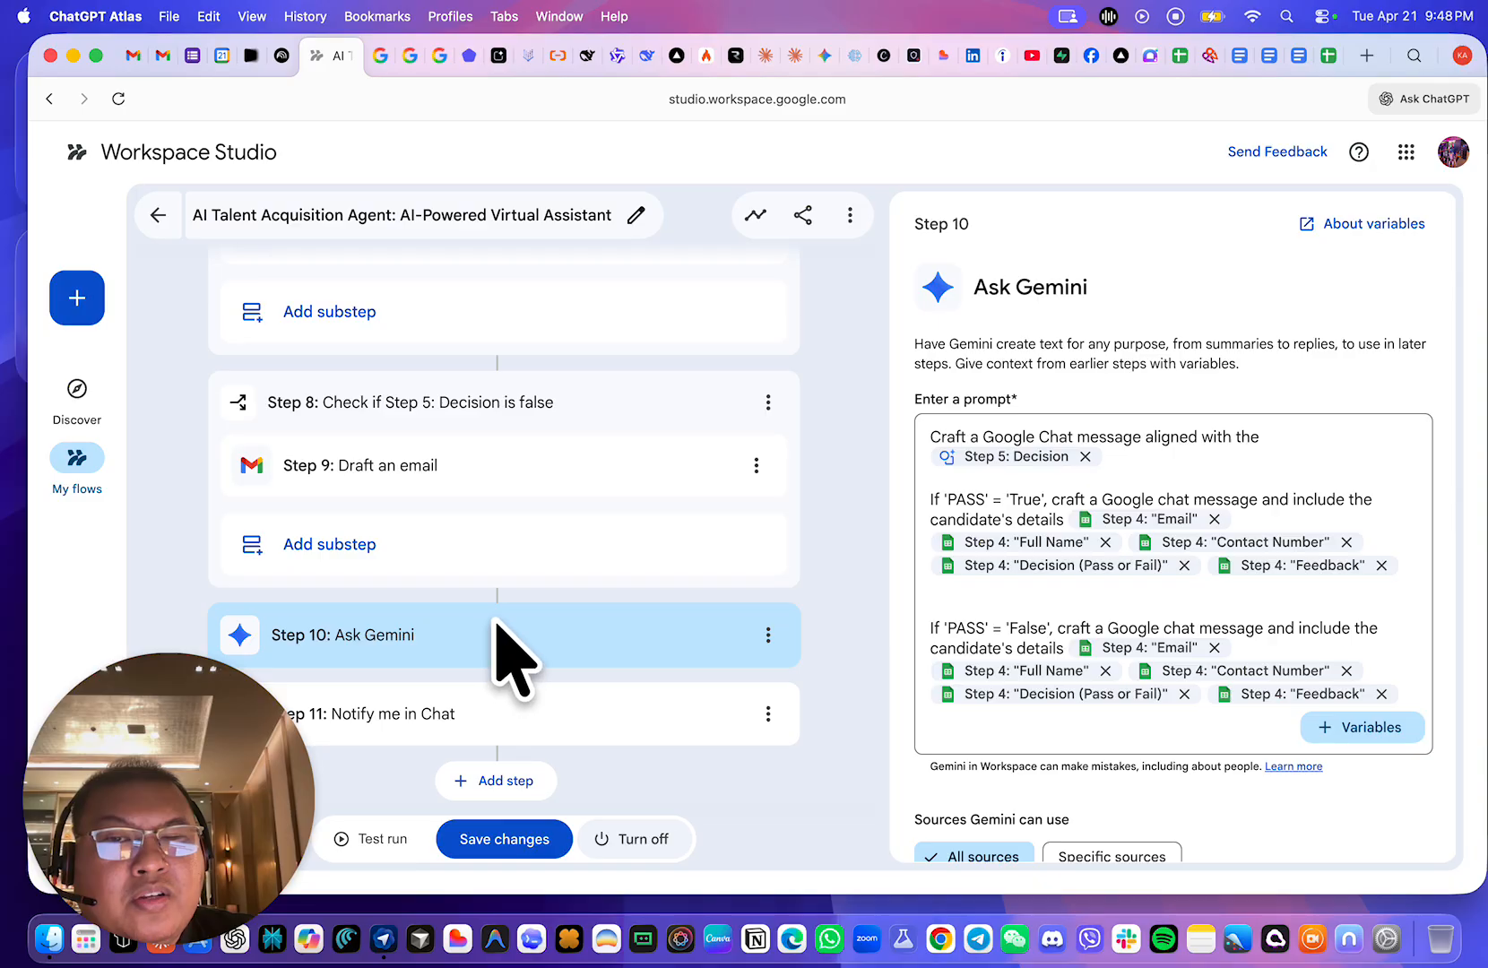
click(516, 705)
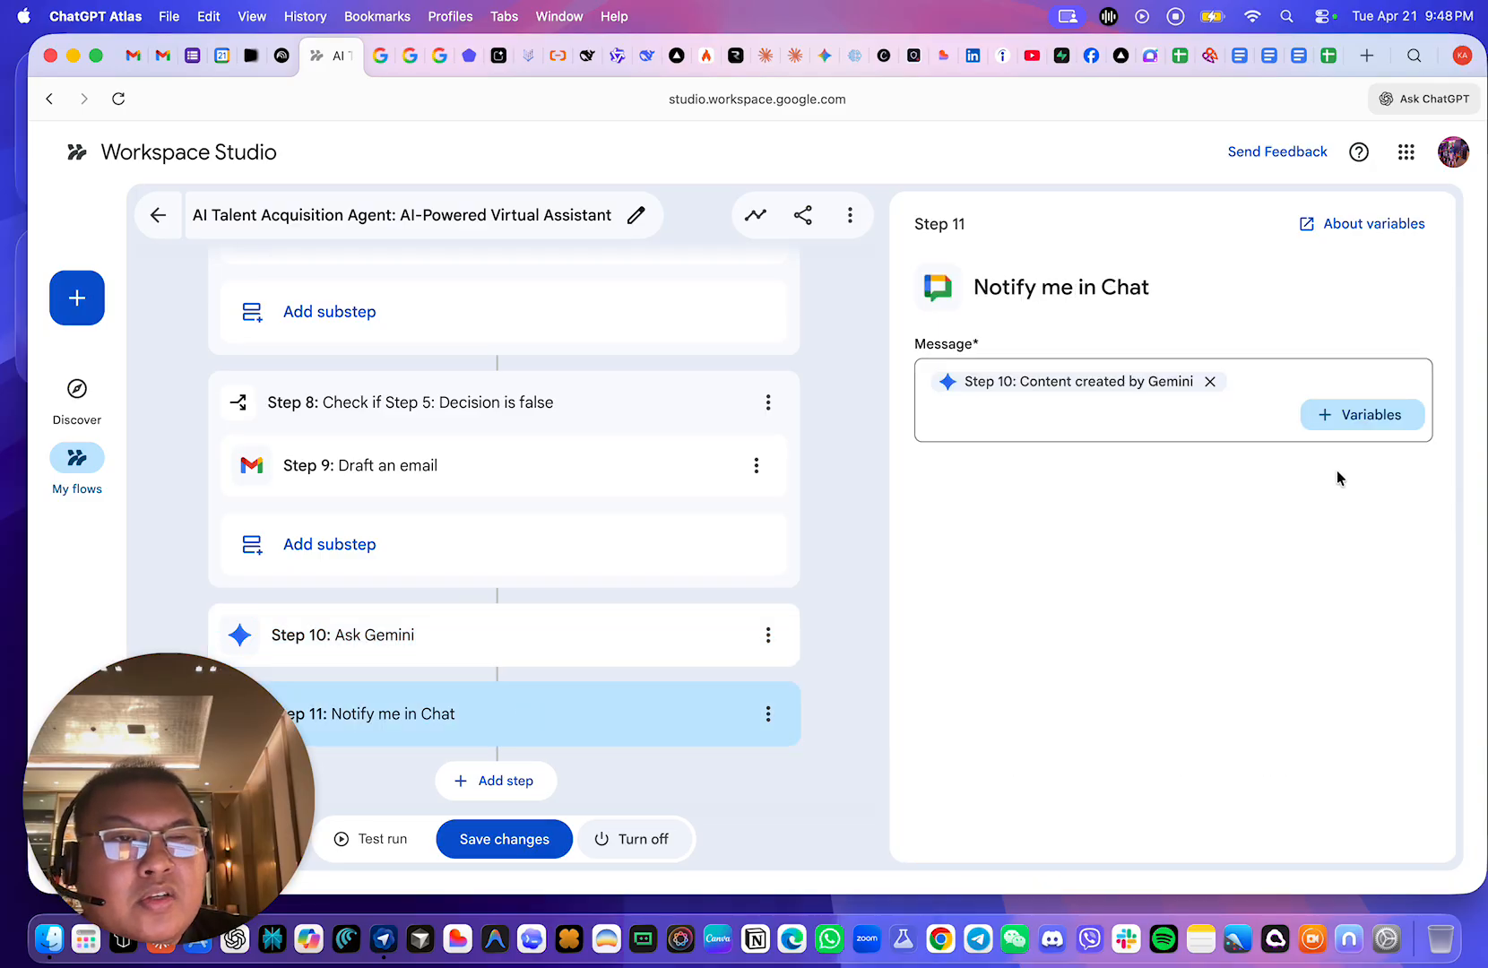
click(1268, 395)
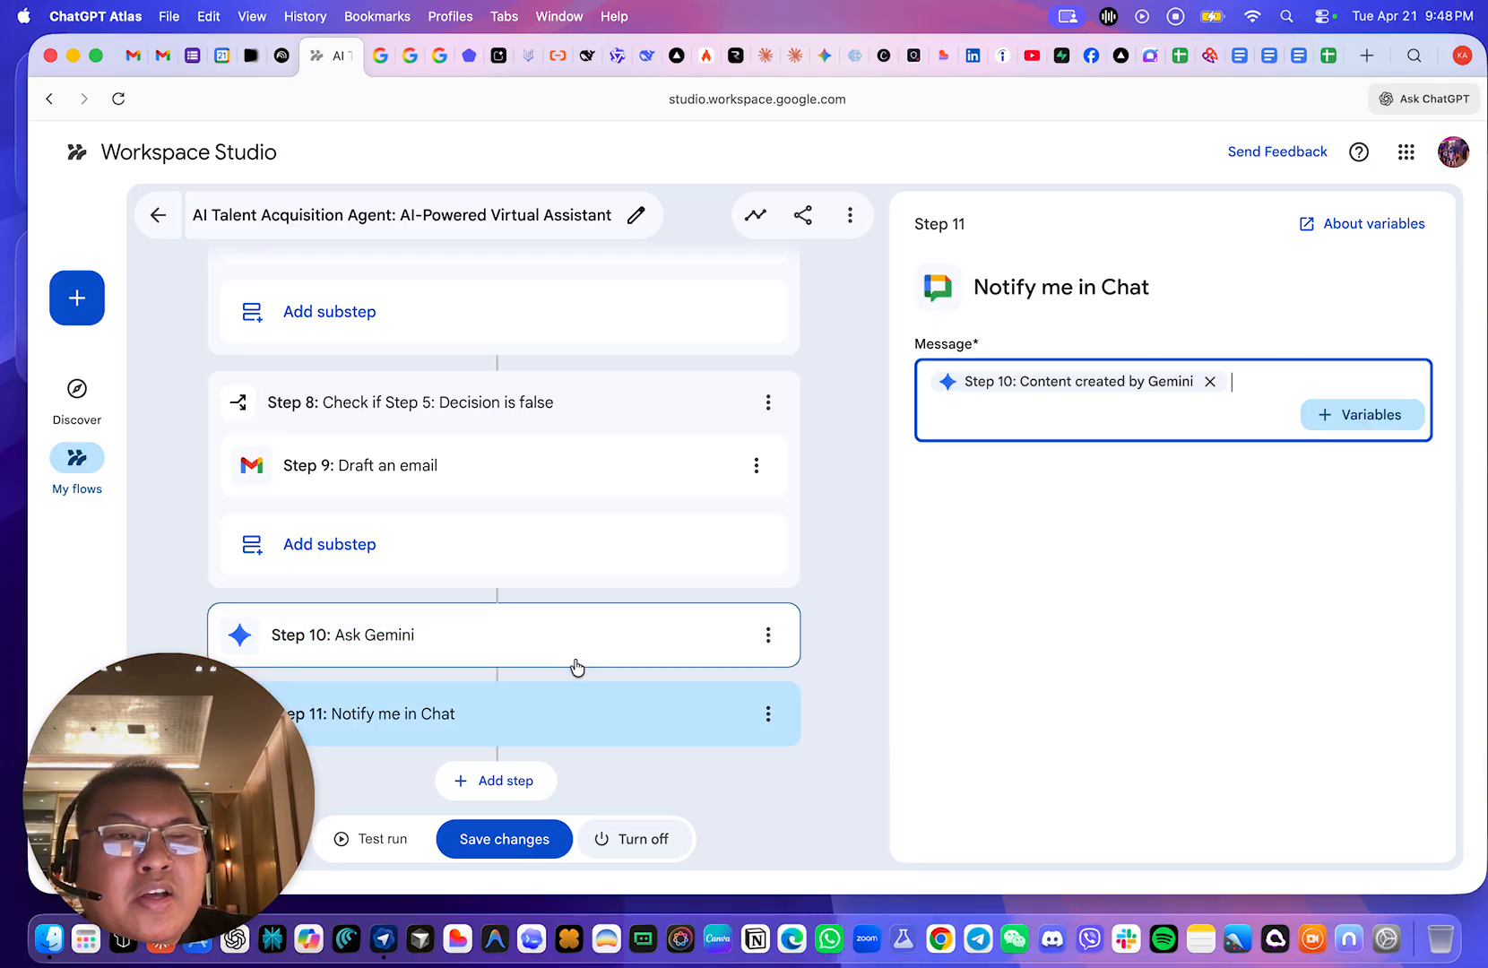
click(578, 623)
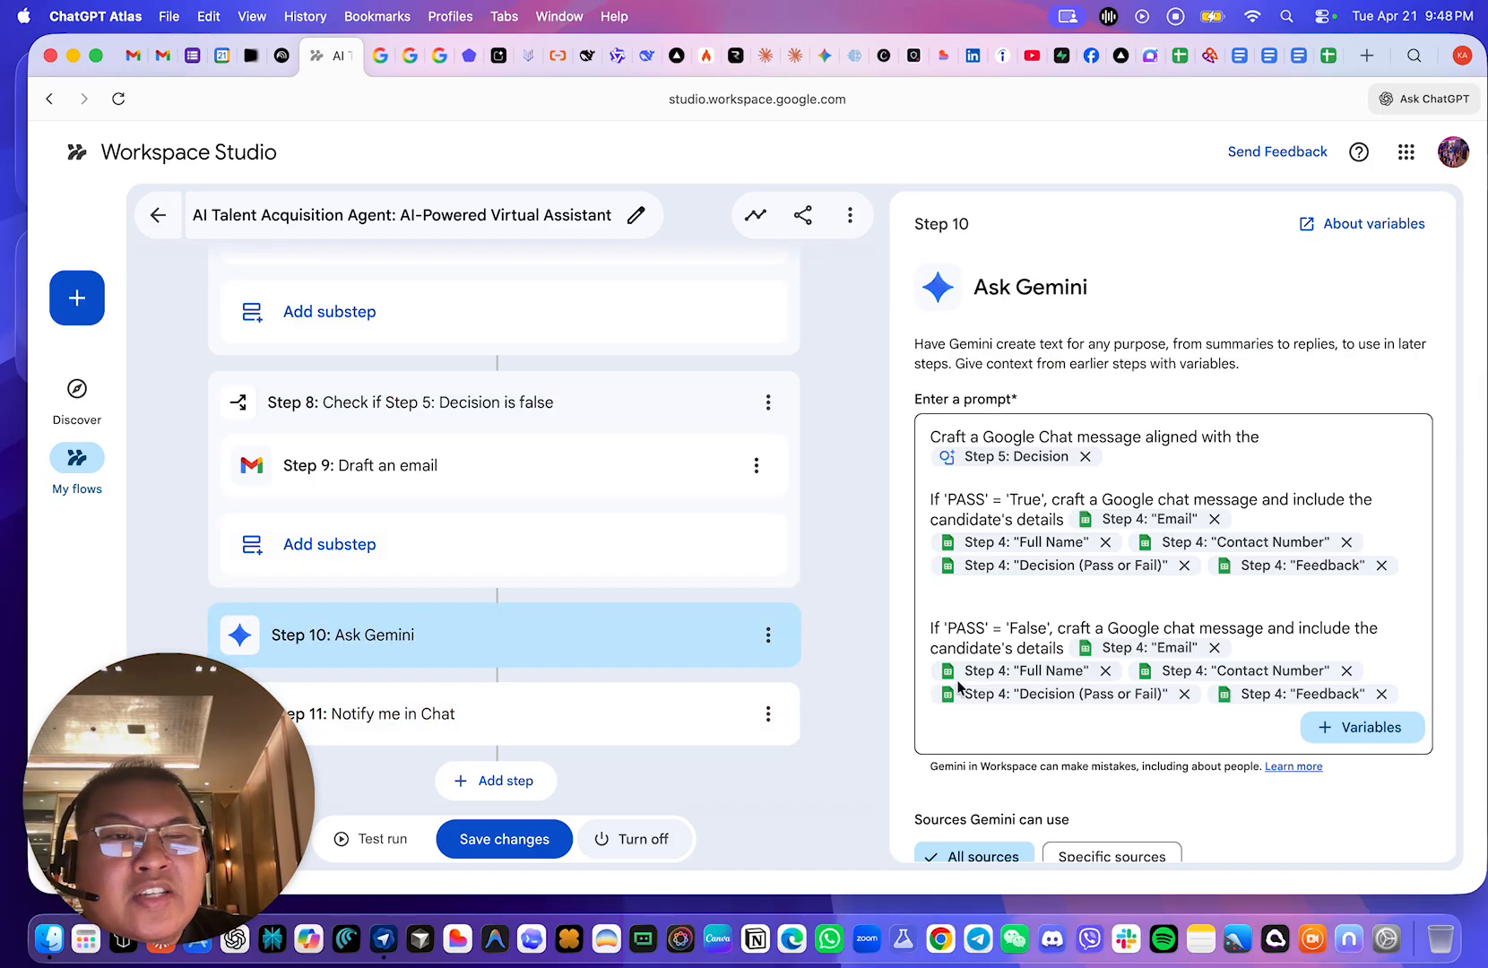
click(607, 735)
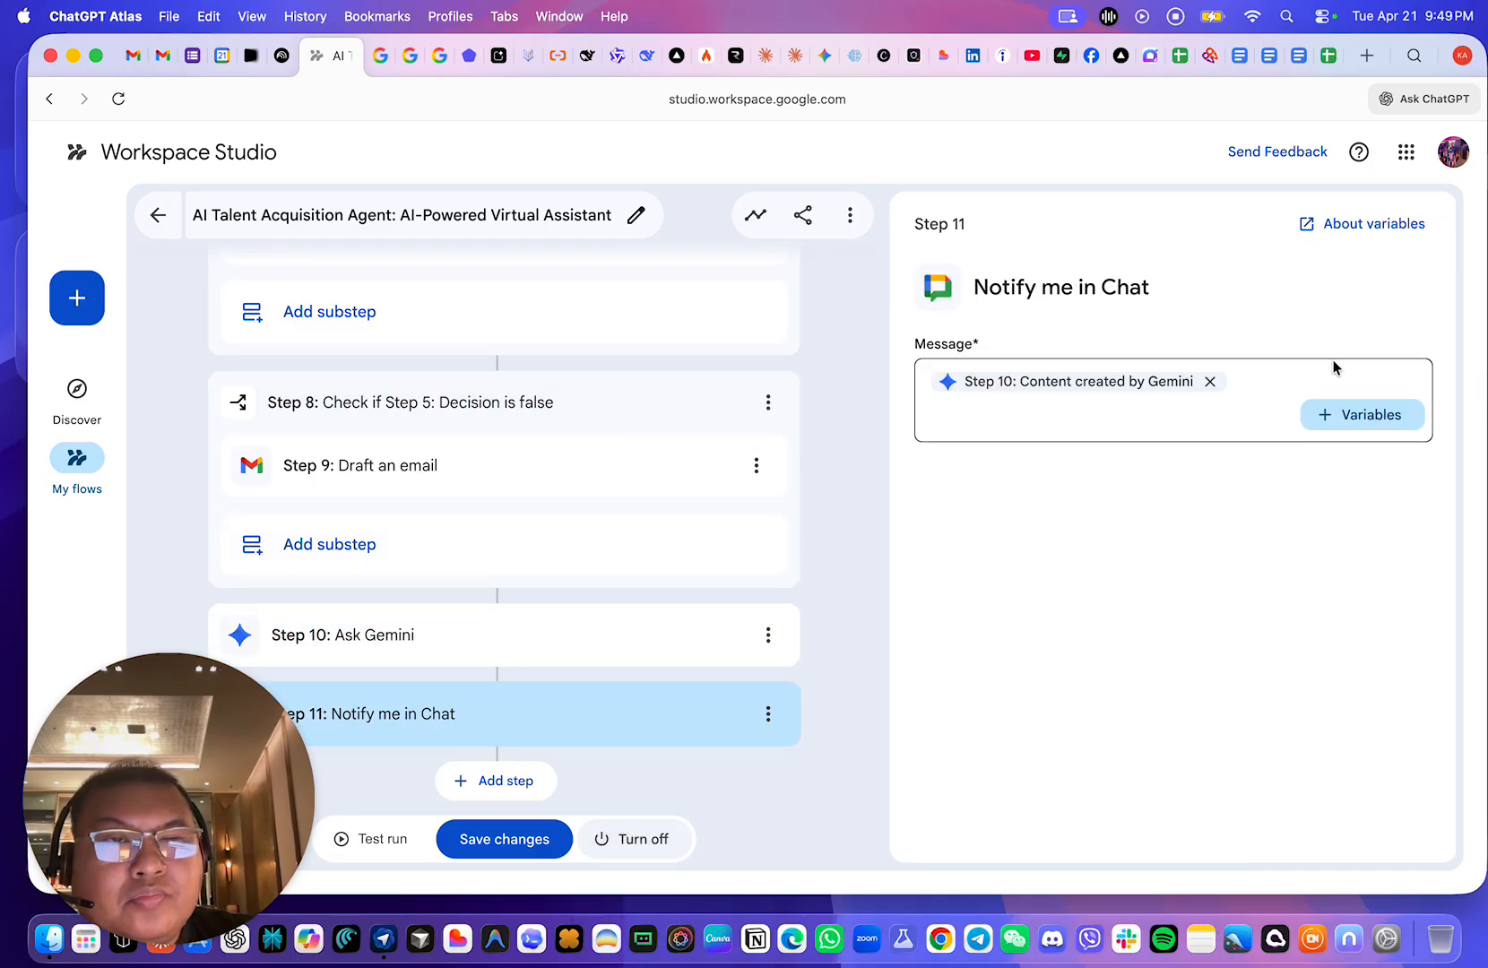
- Switch to the applicant's Gmail mailbox, copy the body of the sent application email, and open a blank message, closing it unused
click(164, 61)
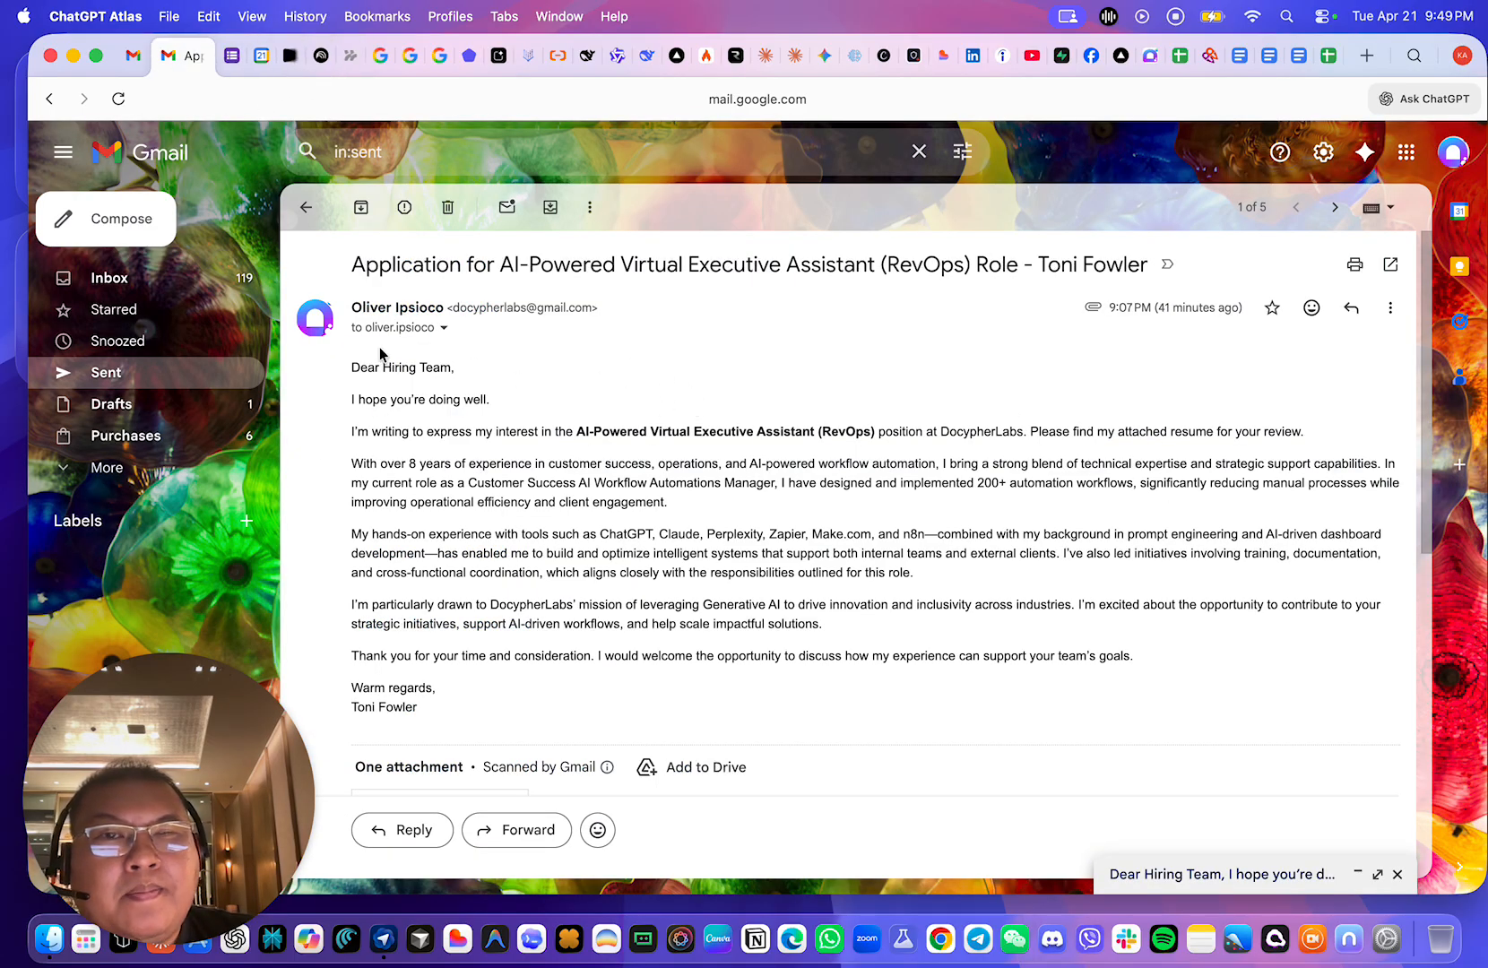
drag(350, 368, 618, 714)
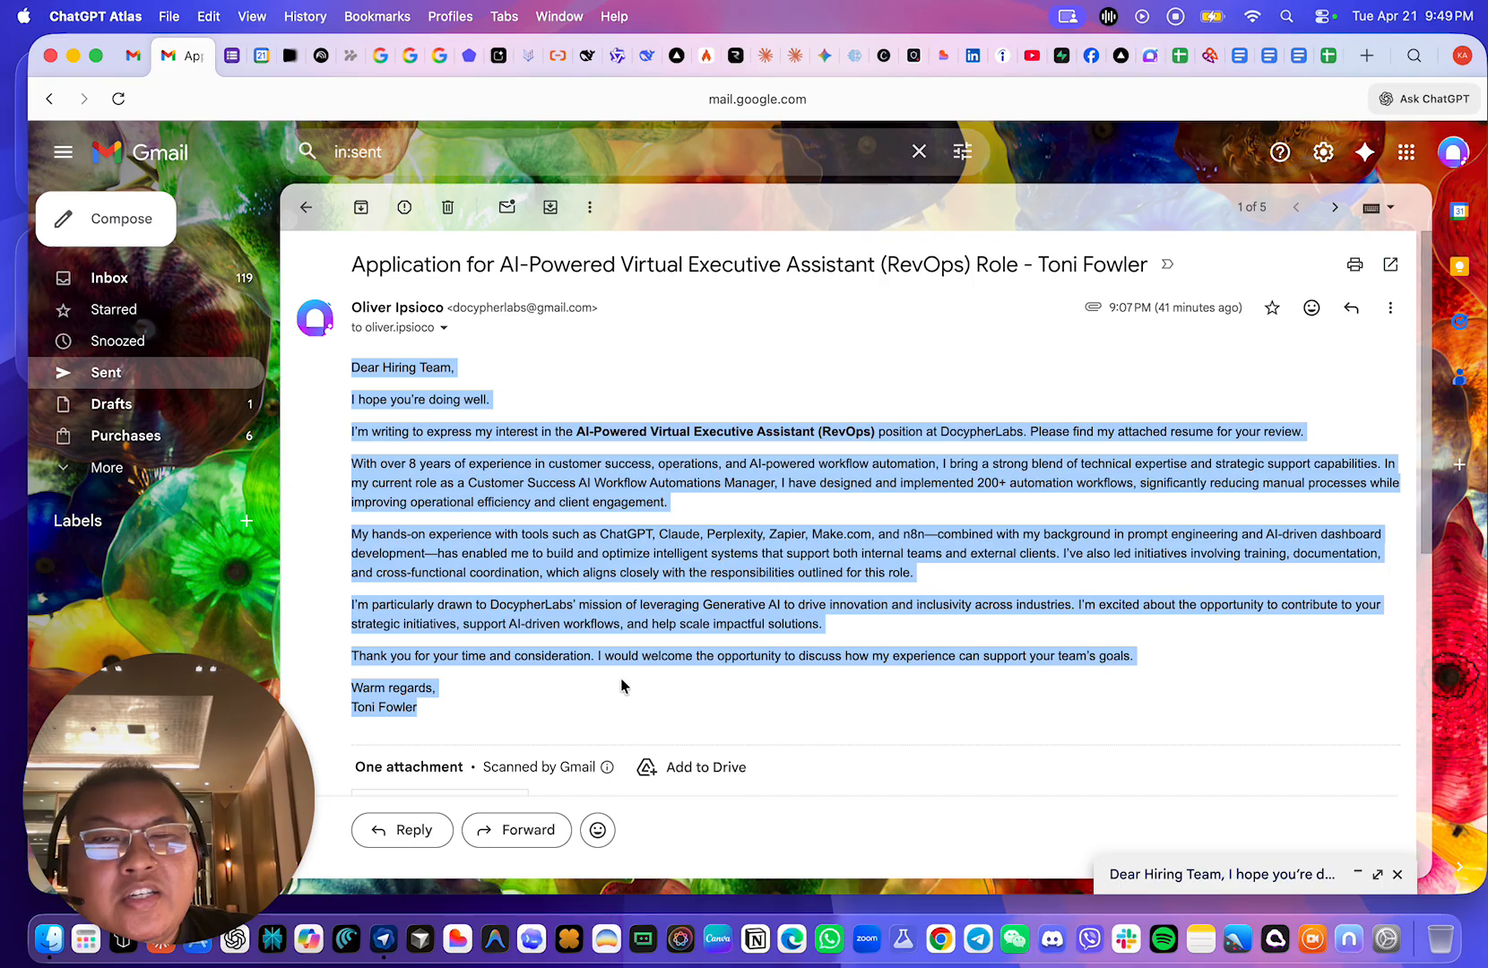
right_click(551, 487)
click(574, 497)
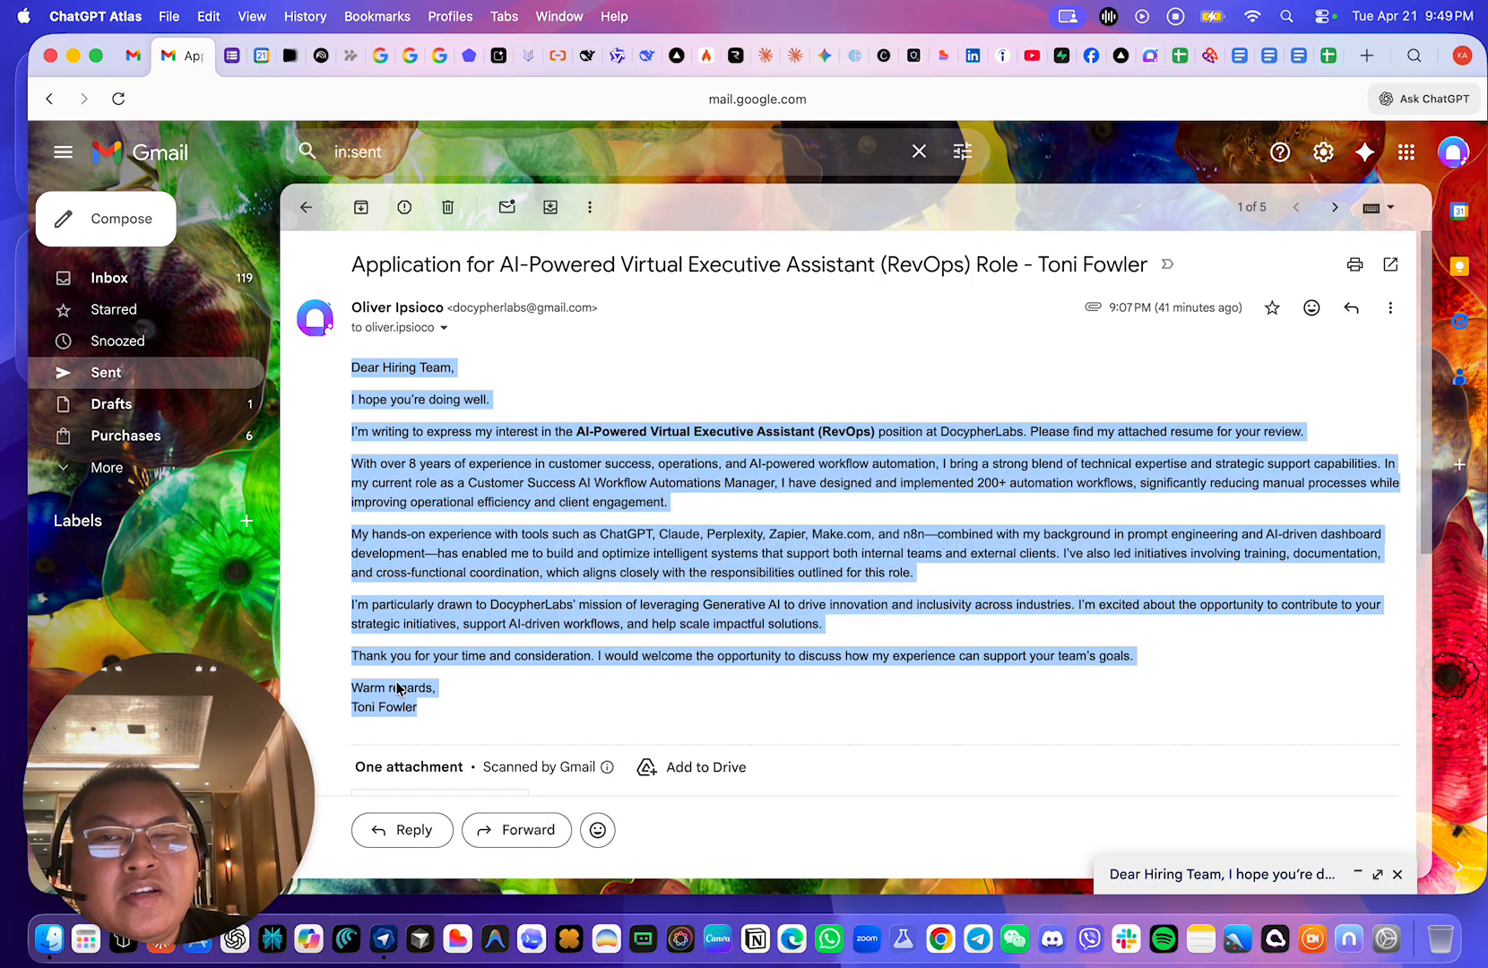
click(157, 240)
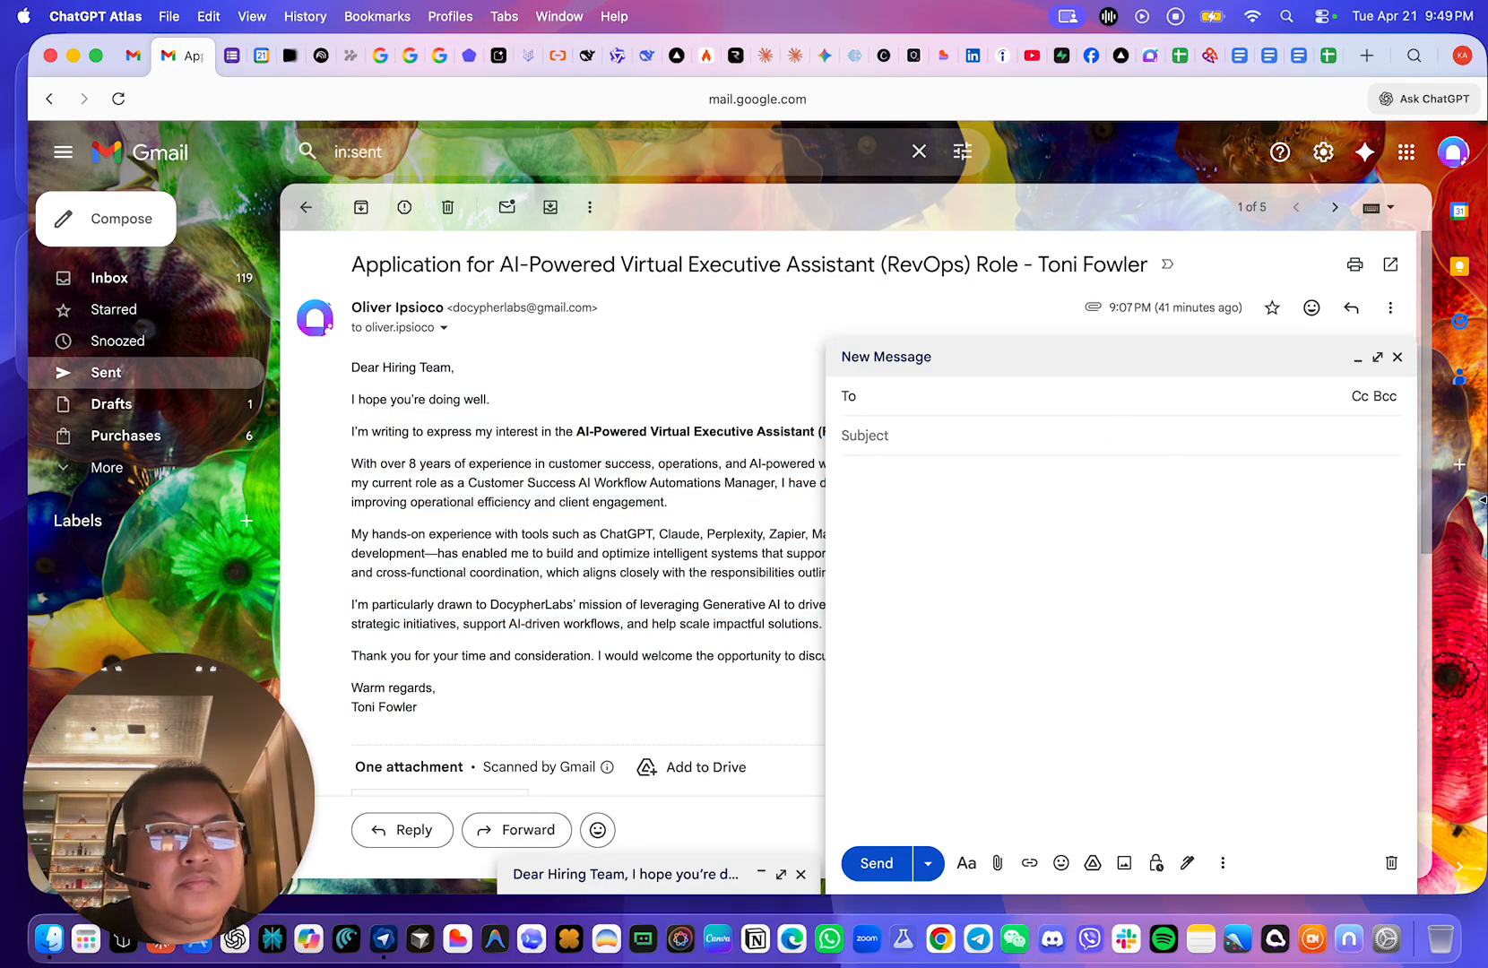
click(1397, 357)
- Replace the application draft's subject with the copied "Application for AI-Powered Virtual Executive Assistant (RevOps) Role -" followed by the applicant's full name
click(1202, 874)
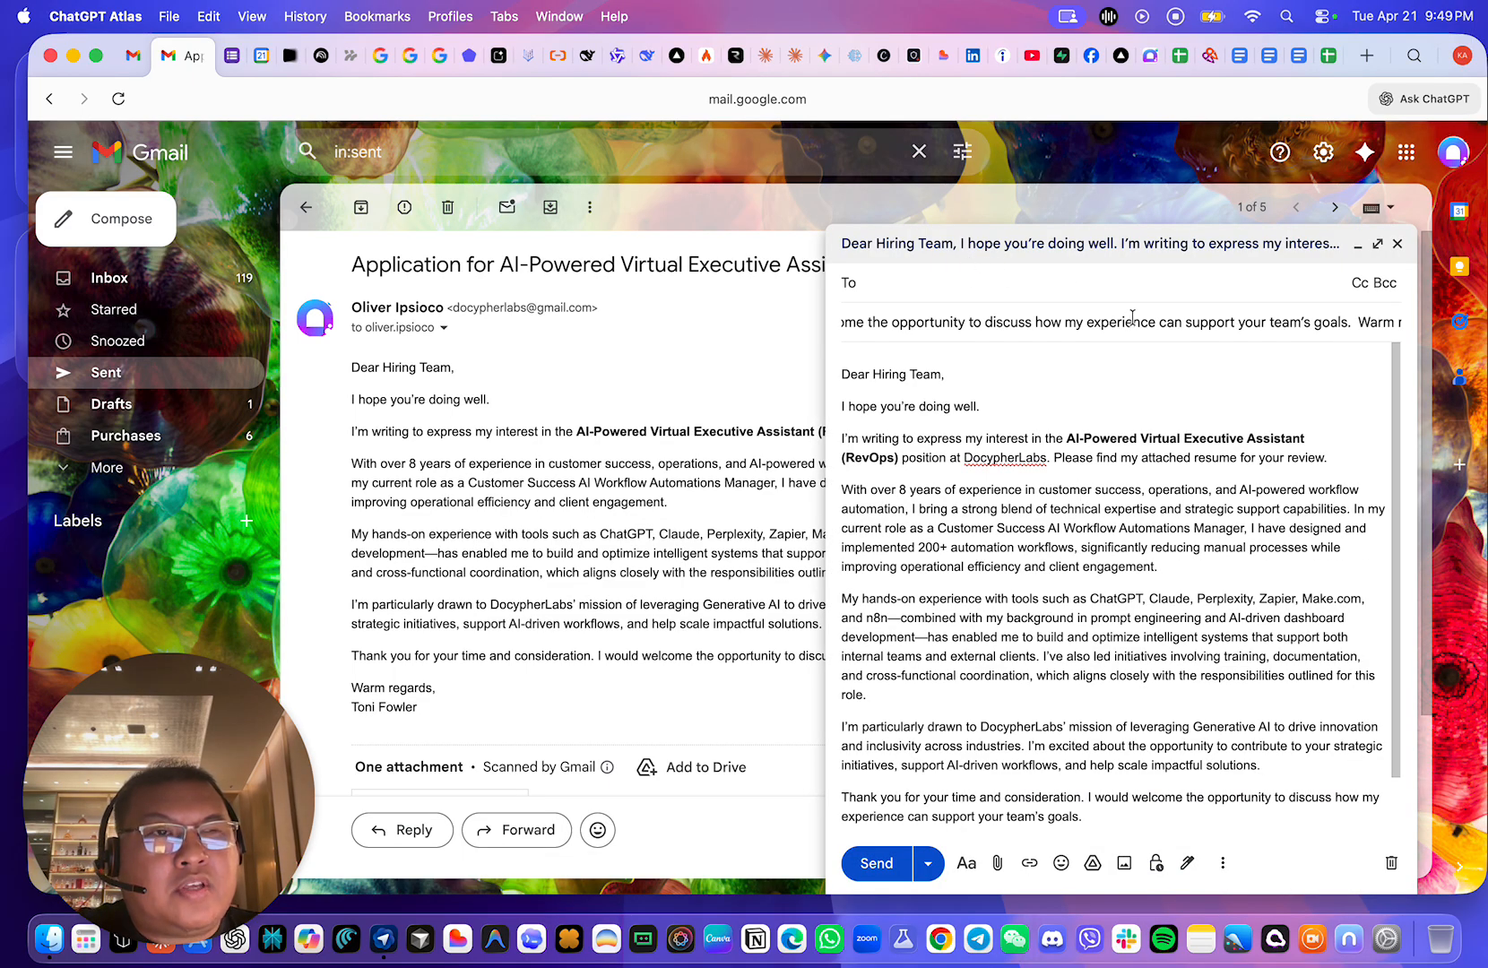
click(1357, 244)
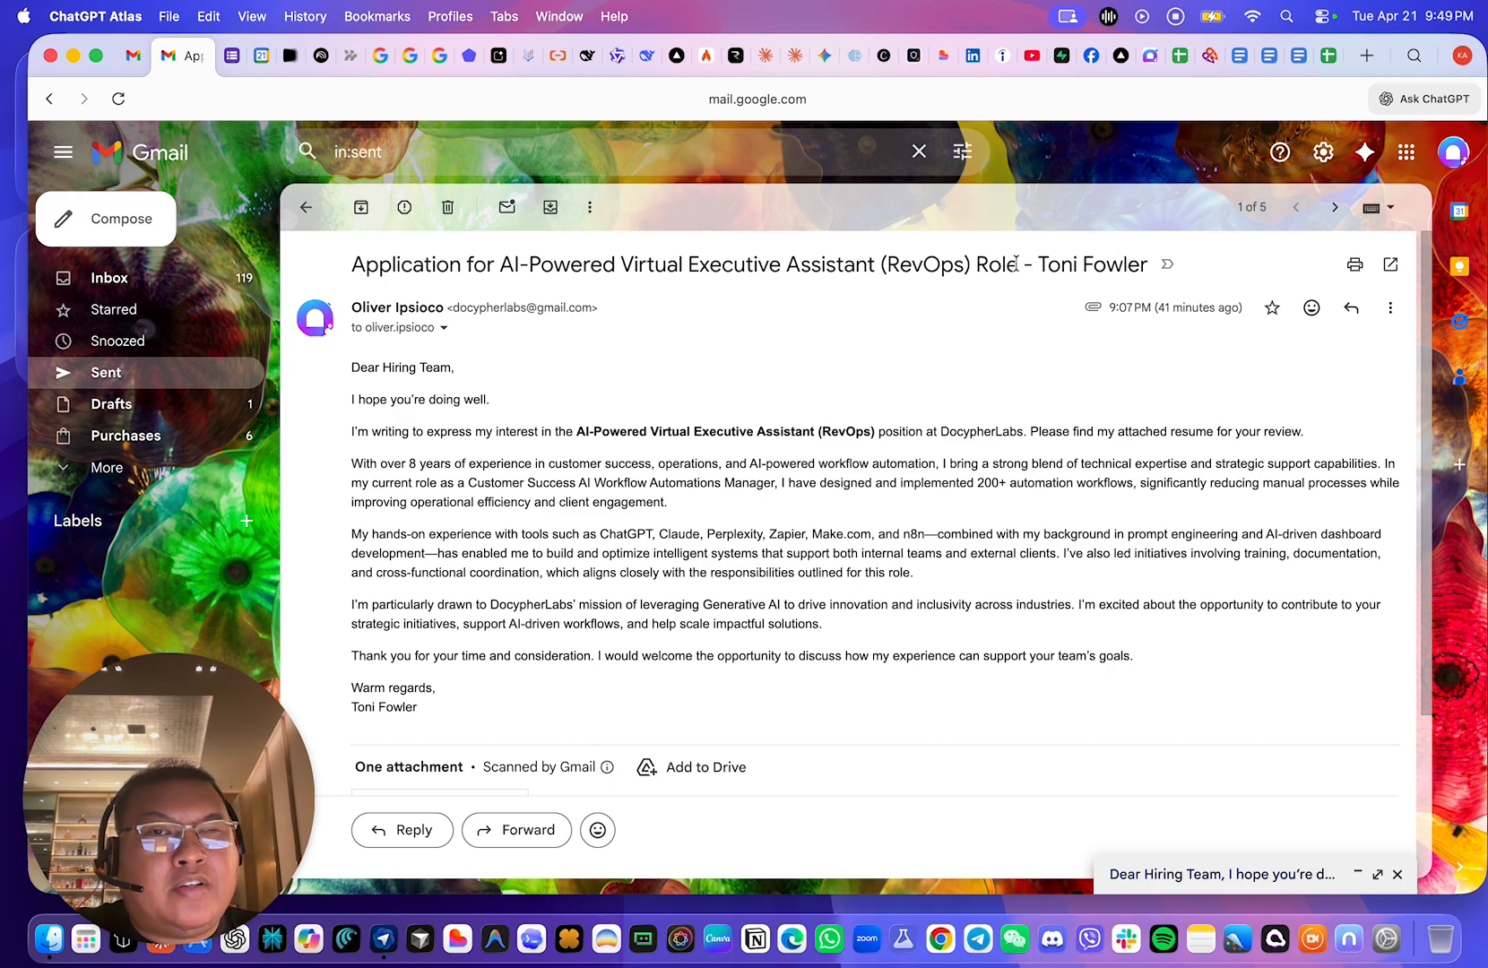
drag(1032, 264, 393, 237)
key(cmd+c)
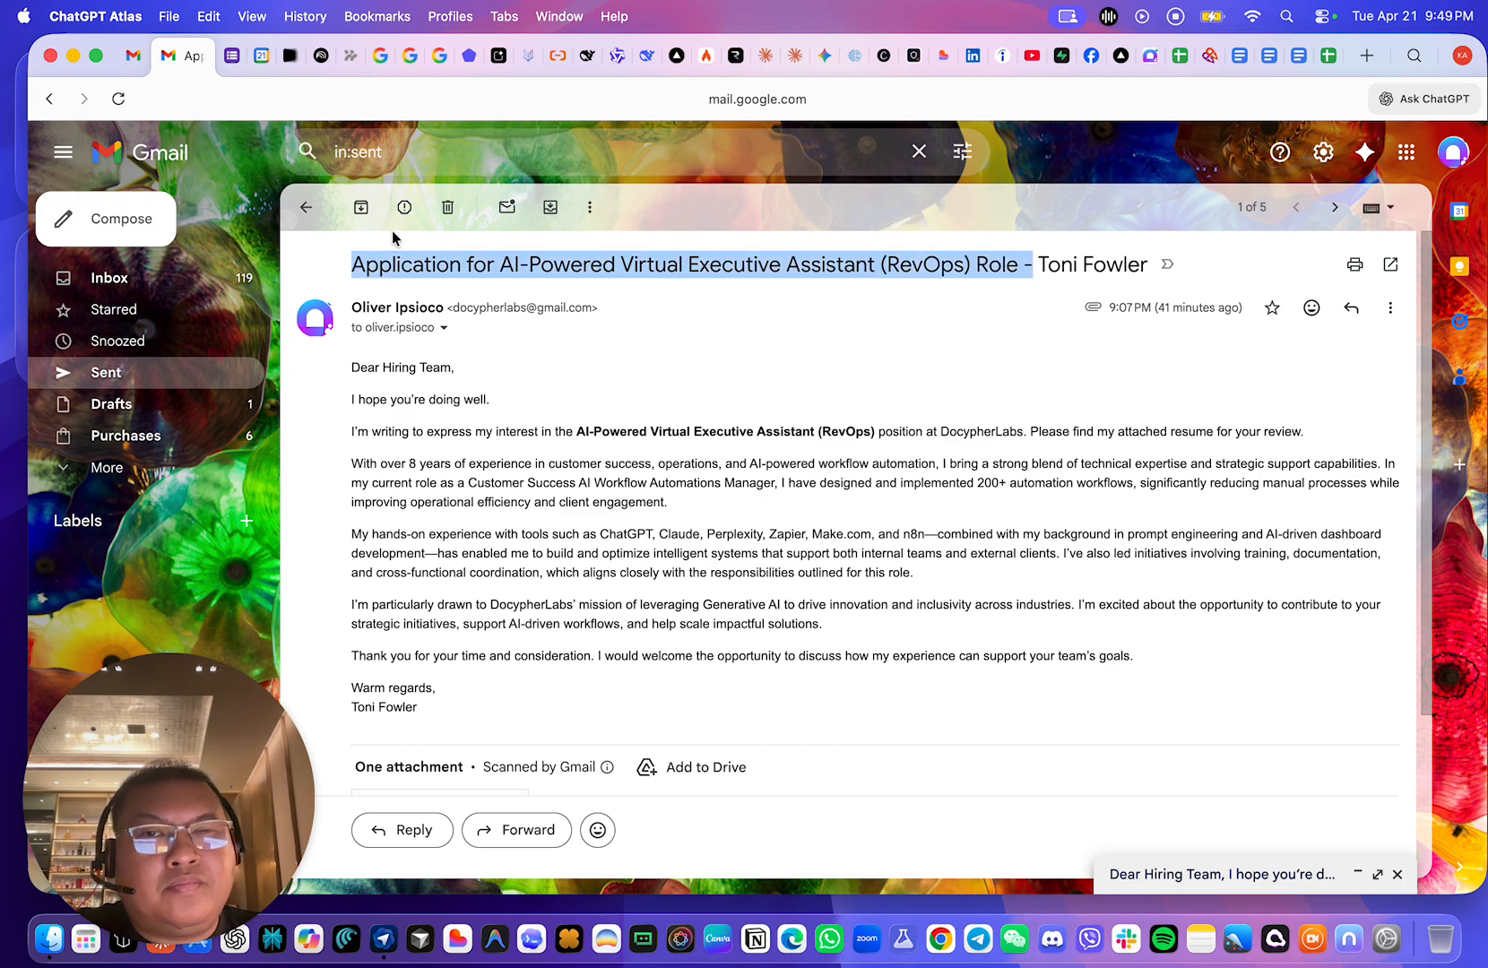
click(1135, 882)
triple_click(913, 320)
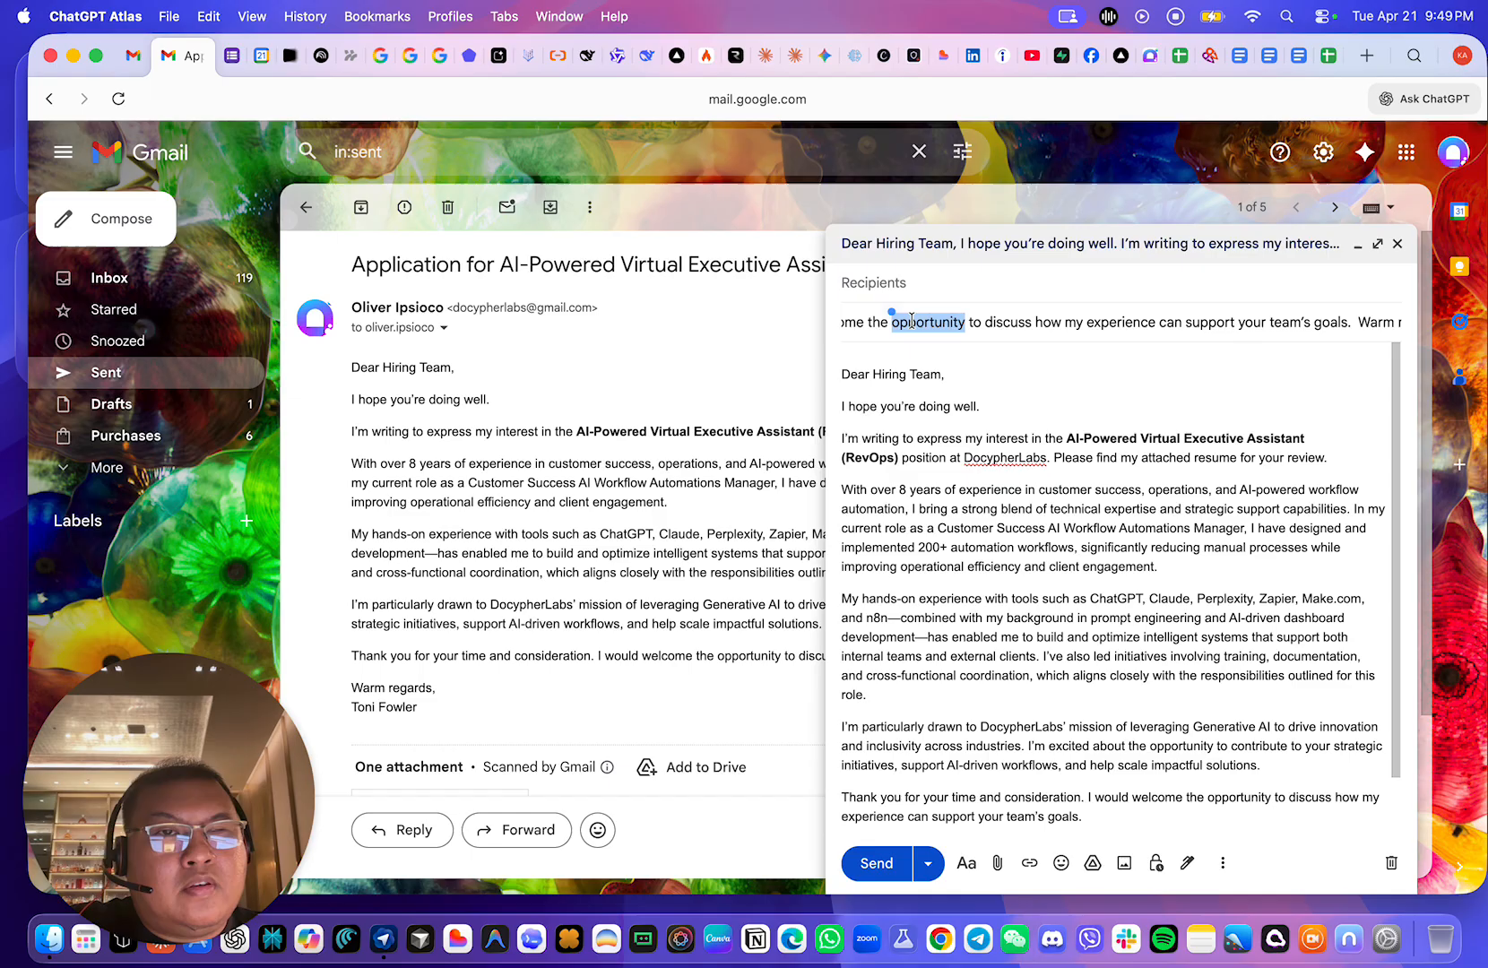
key(cmd+v)
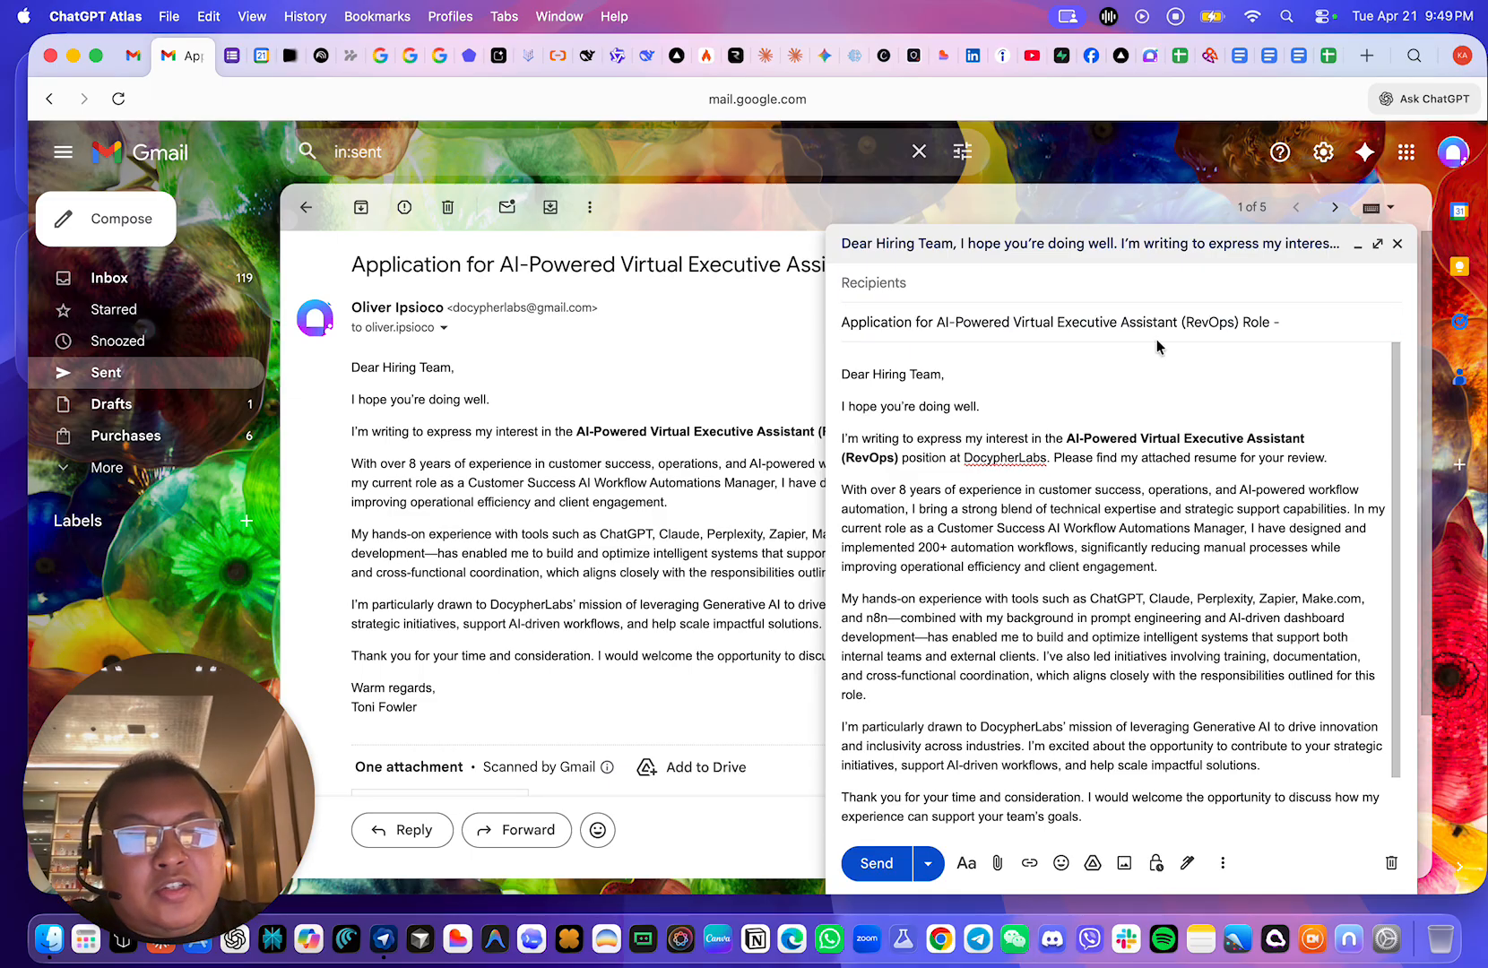
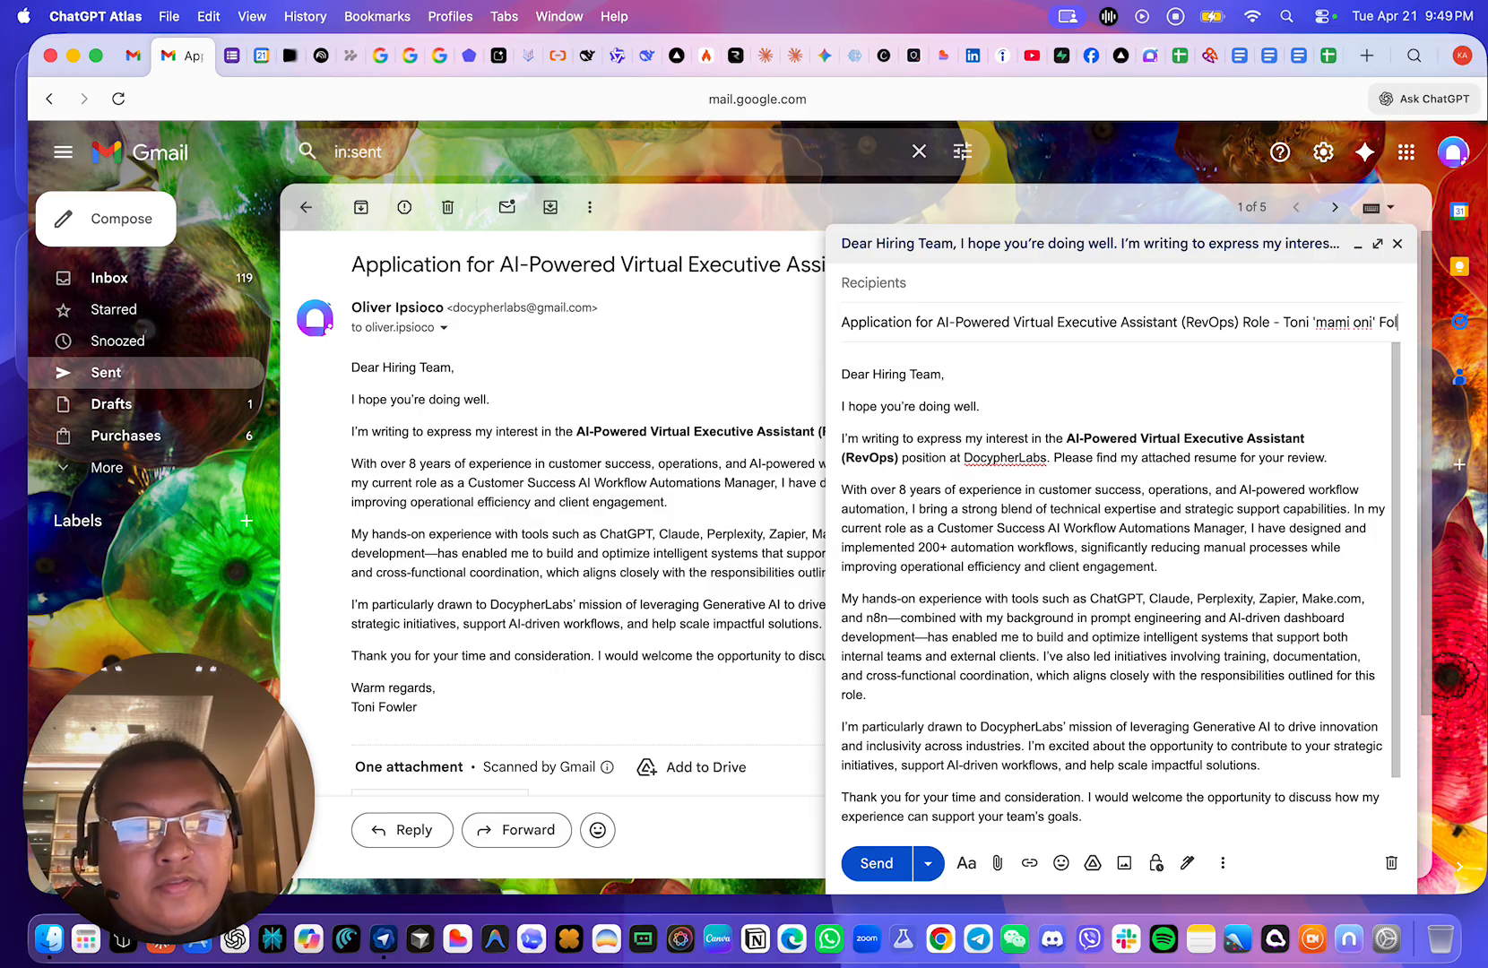
text(wer)
key(BackSpace)
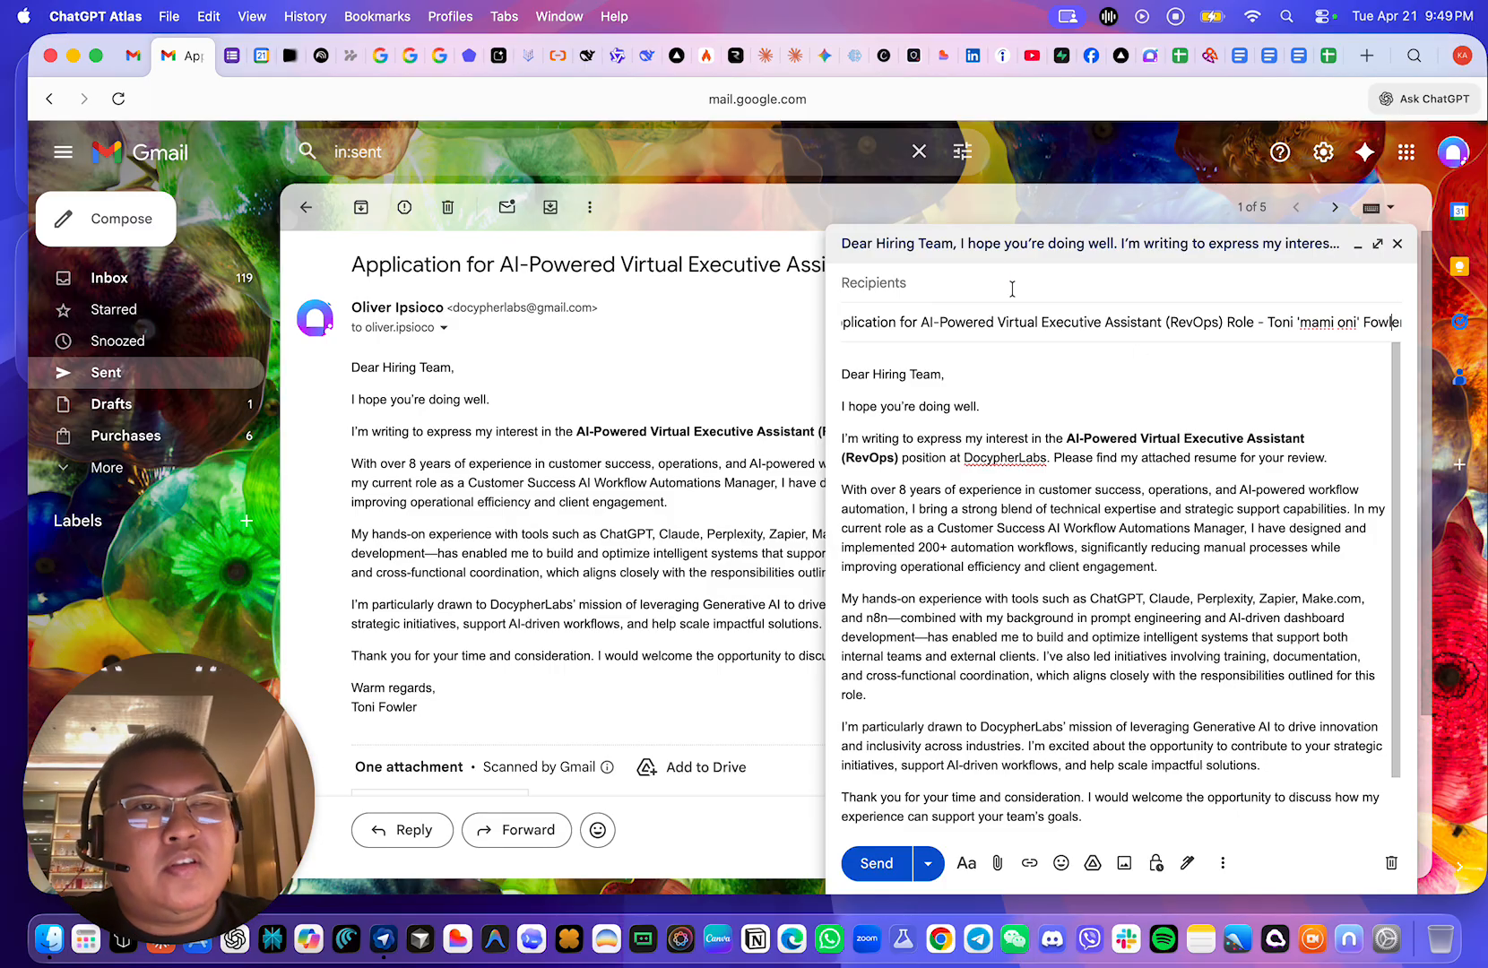
- Attach the applicant's résumé PDF from Downloads, address the application to the hiring contact's e-mail, and send it
click(997, 863)
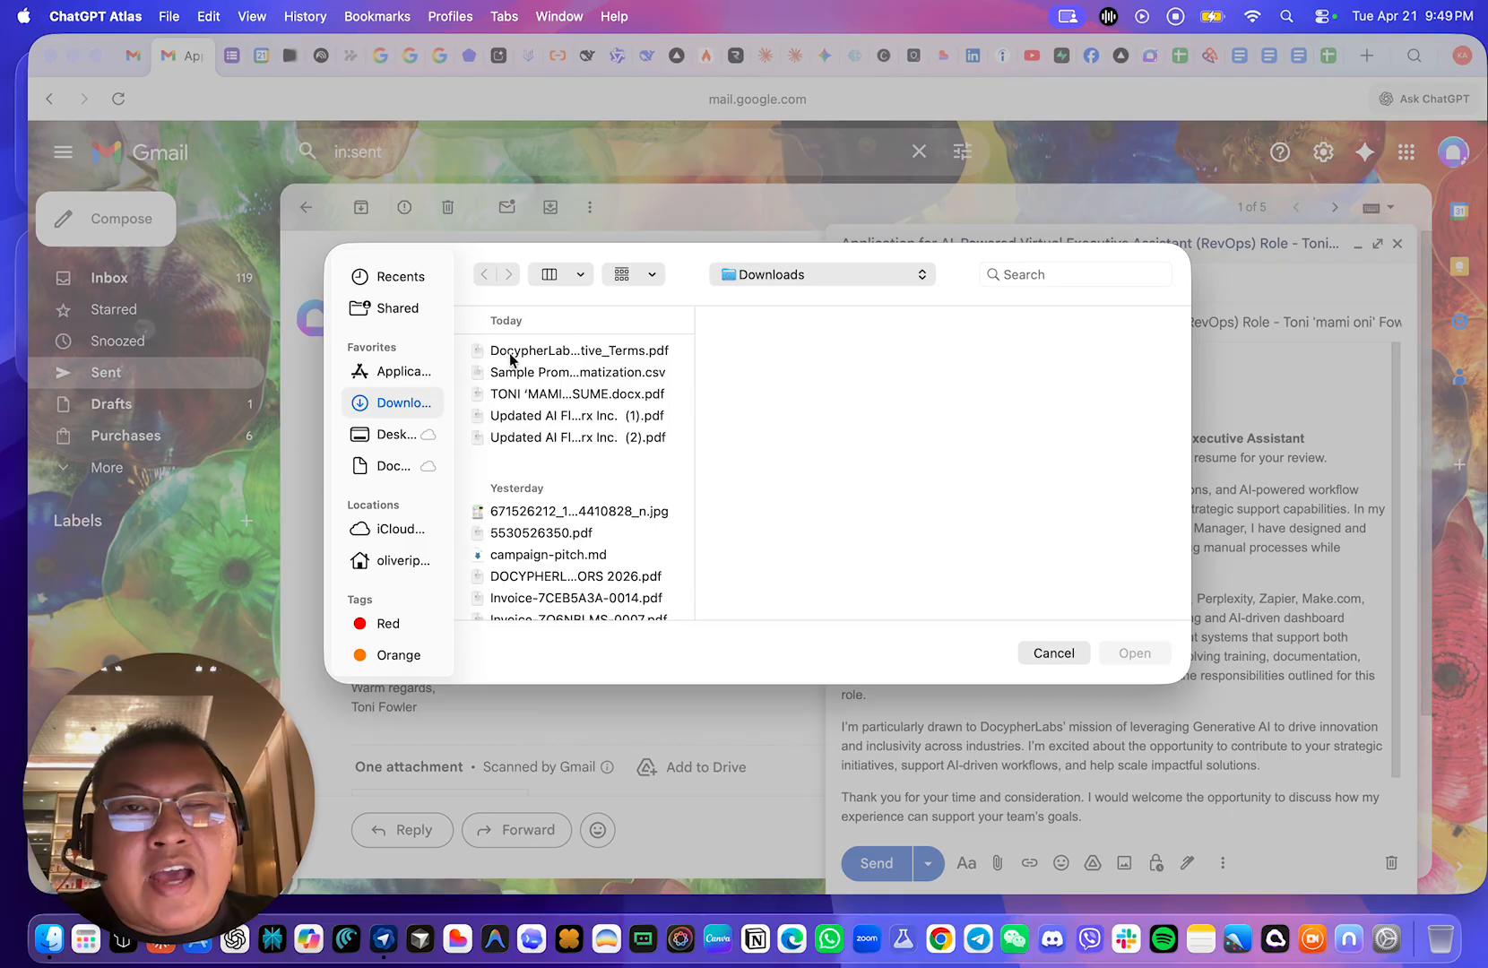
double_click(560, 395)
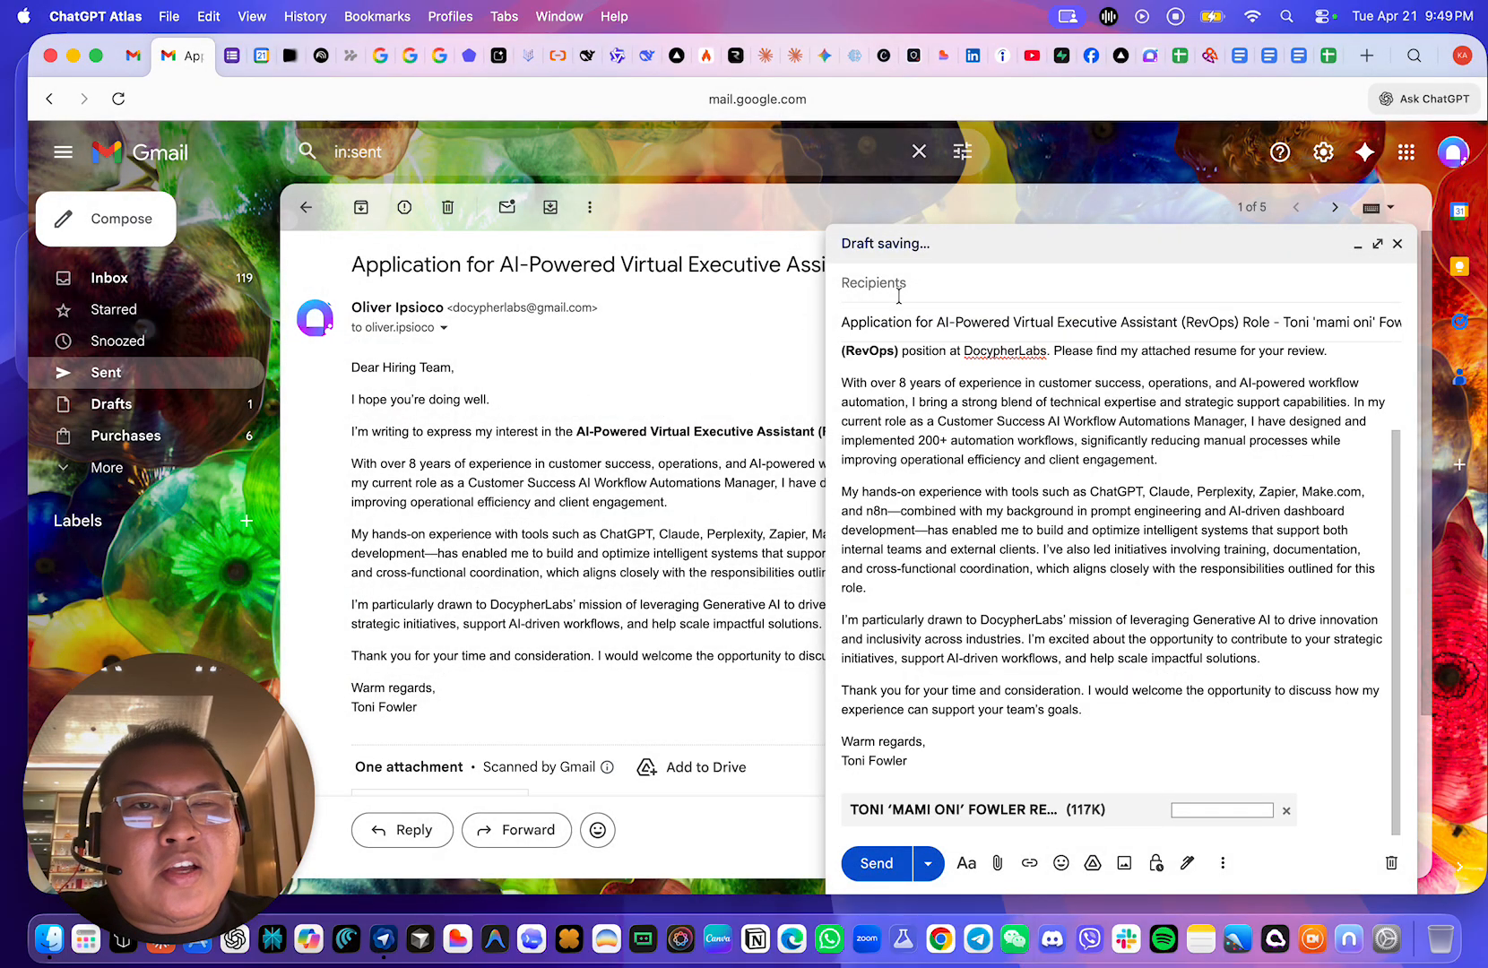
click(899, 288)
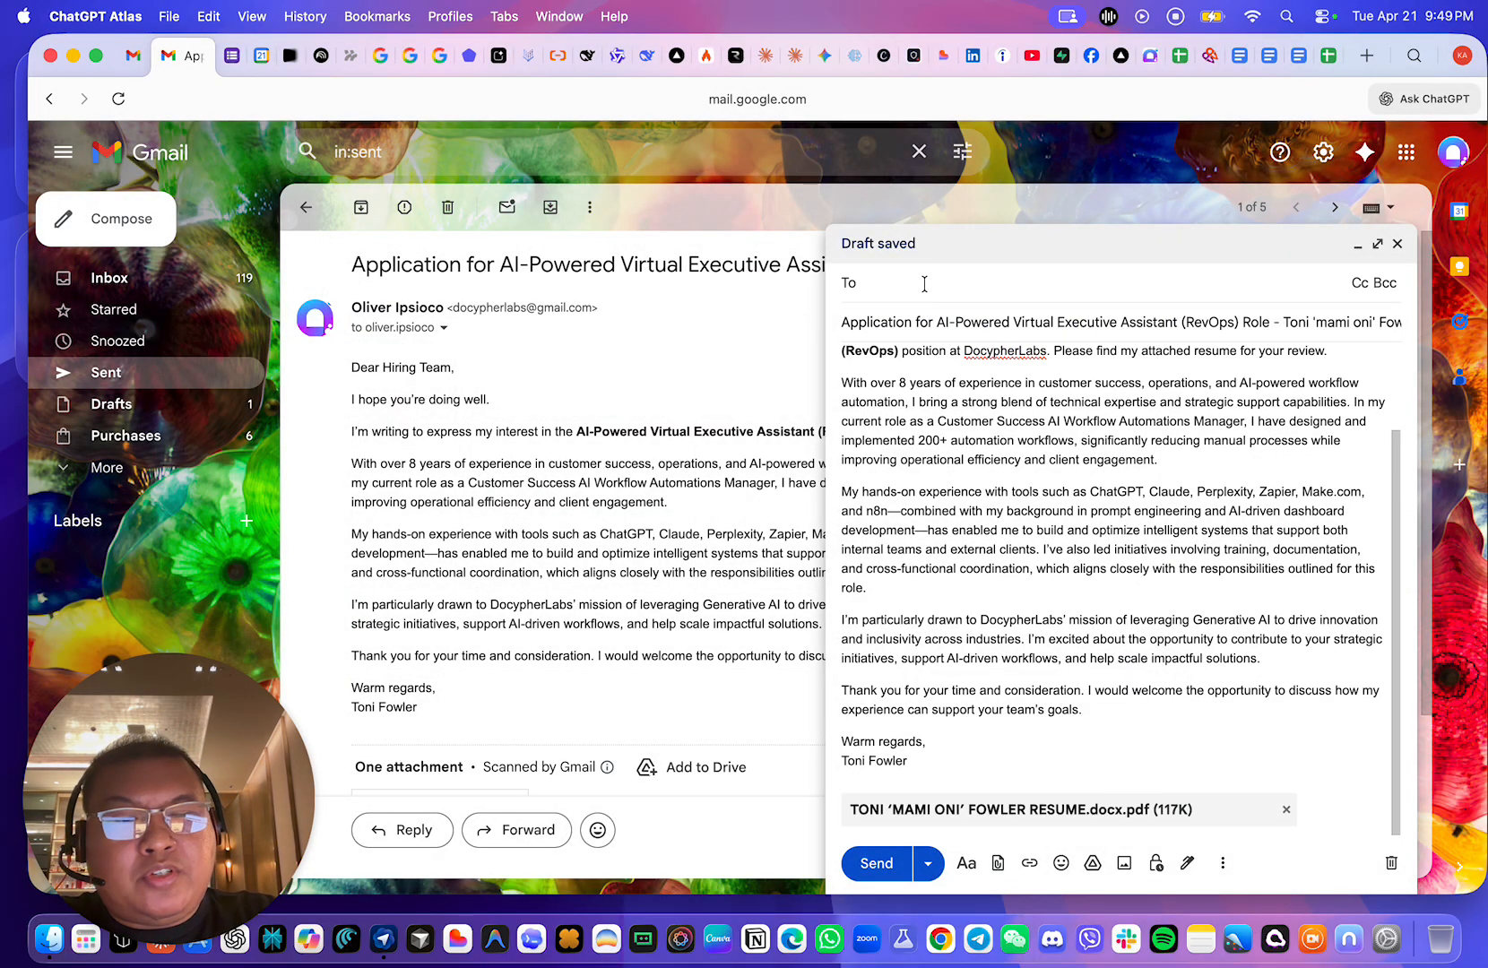
text(oli)
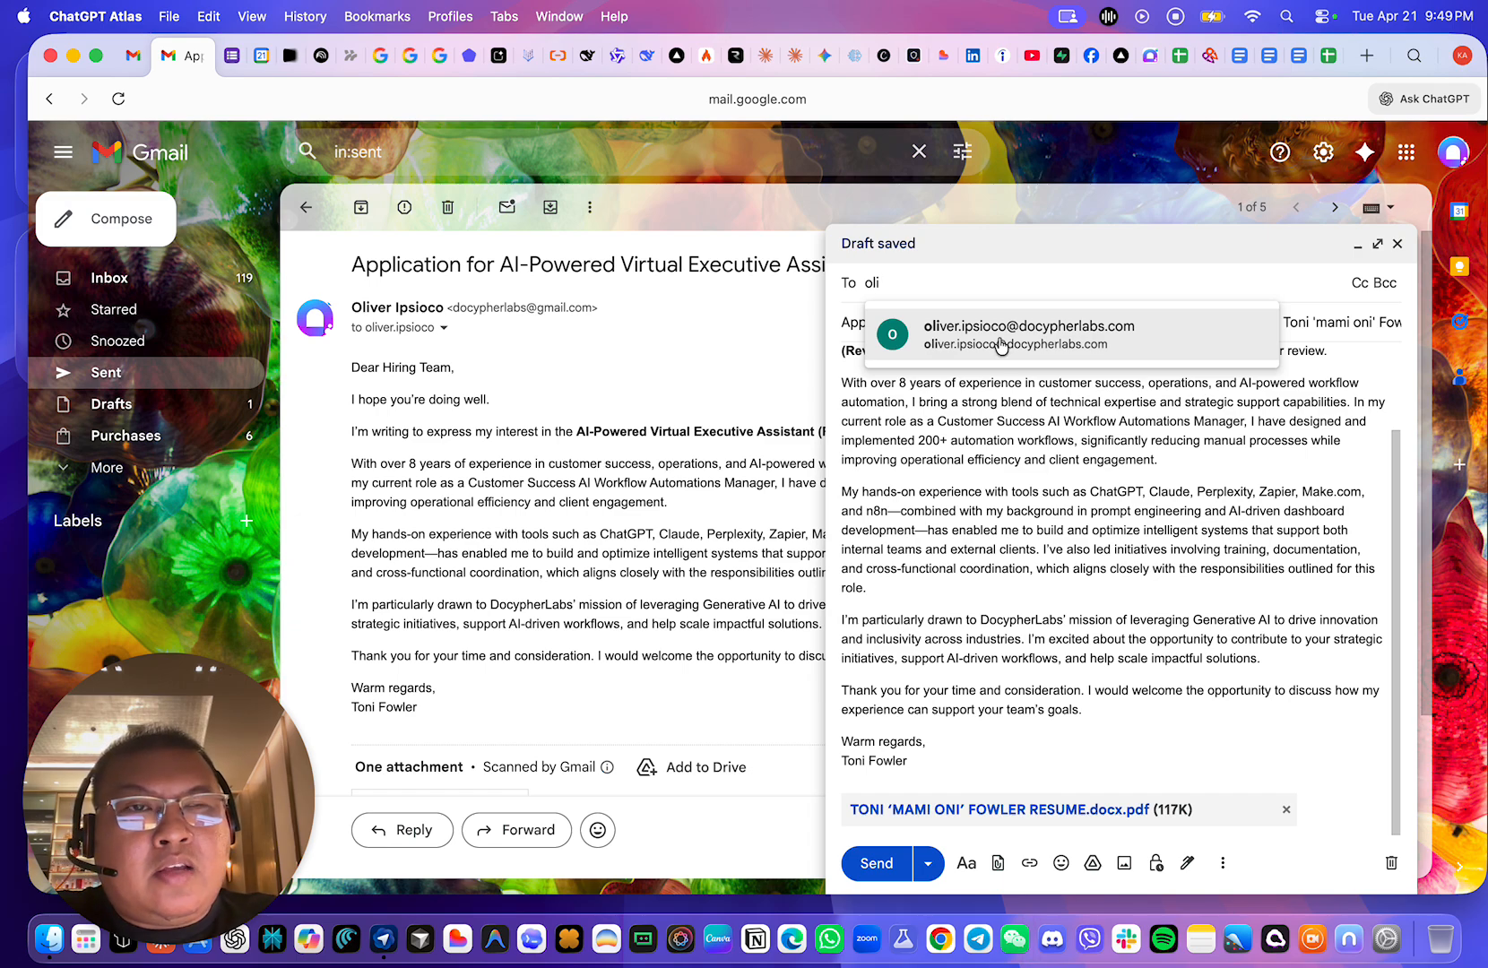
click(1002, 345)
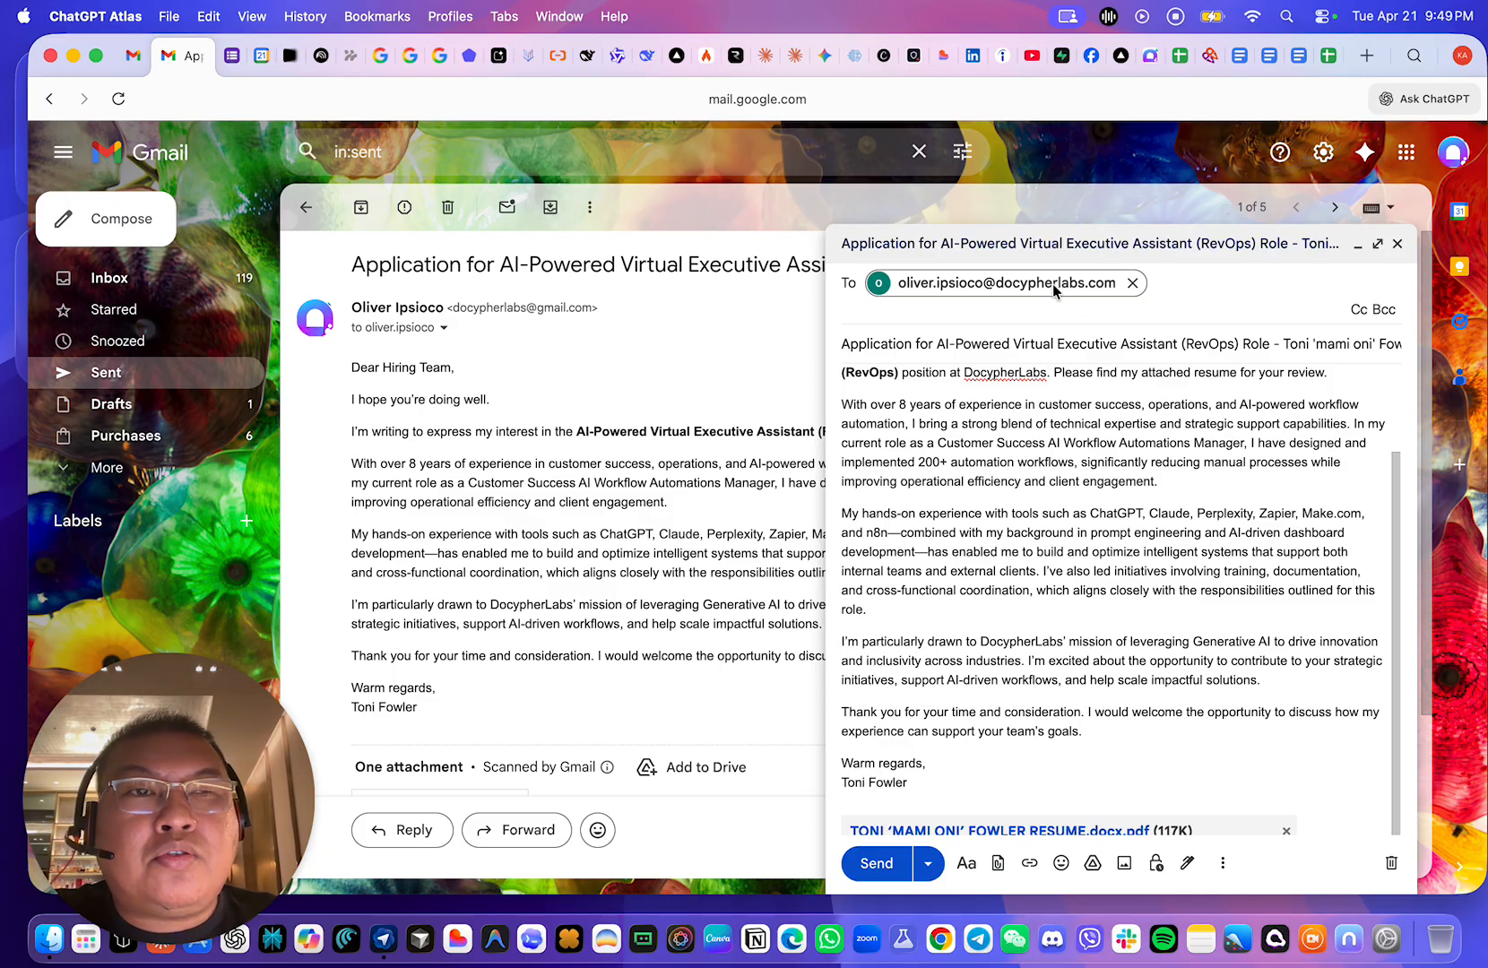
scroll(897, 538, down, 1)
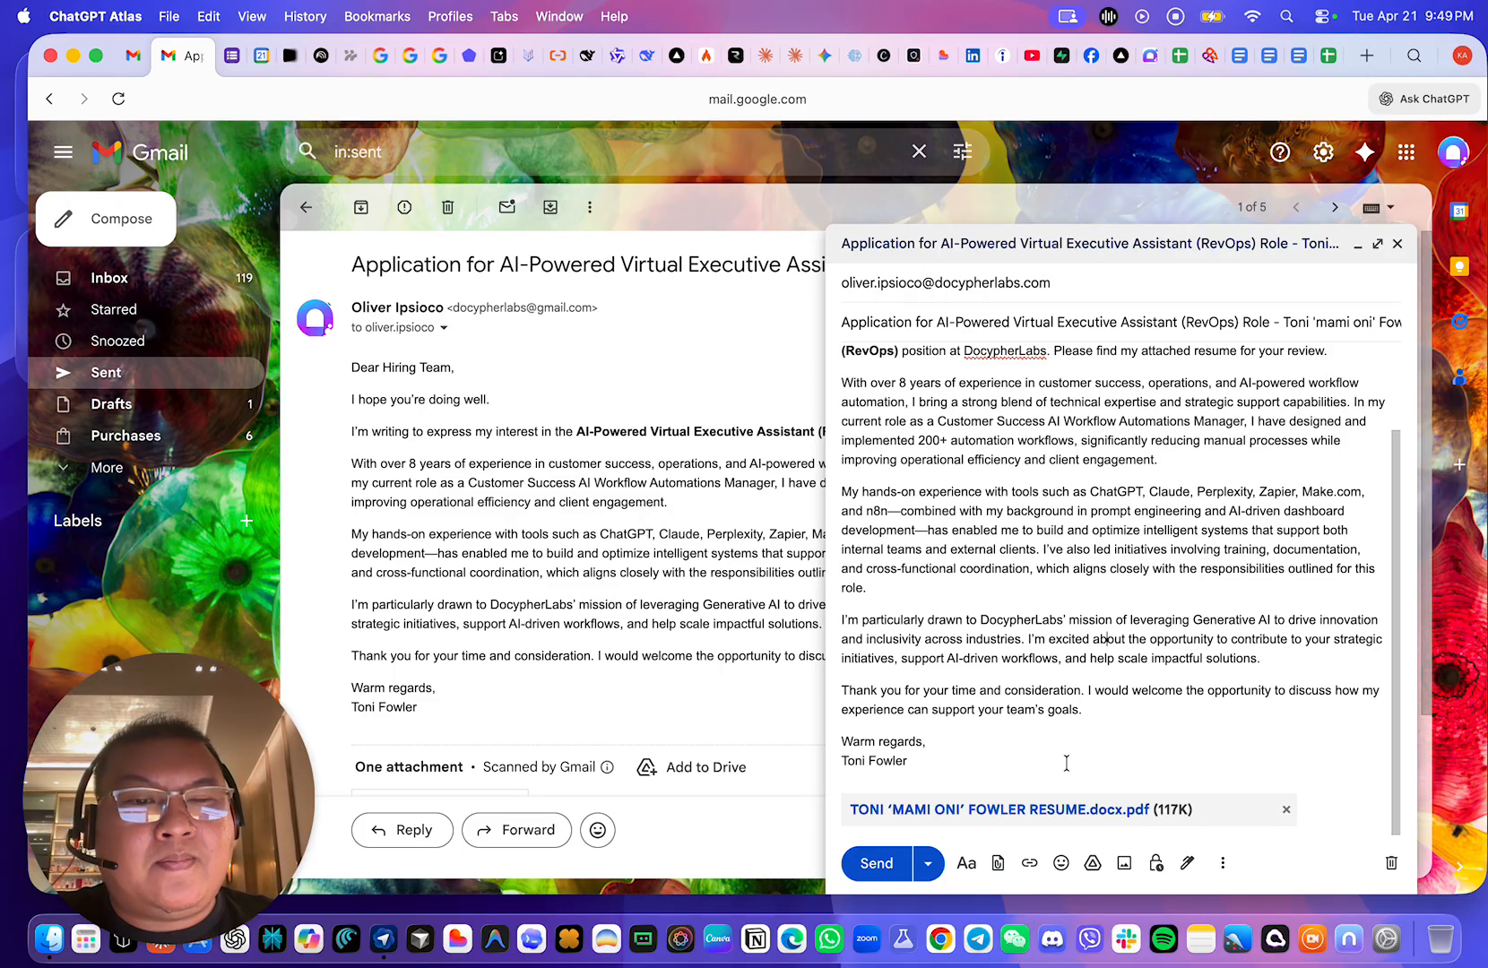
click(877, 862)
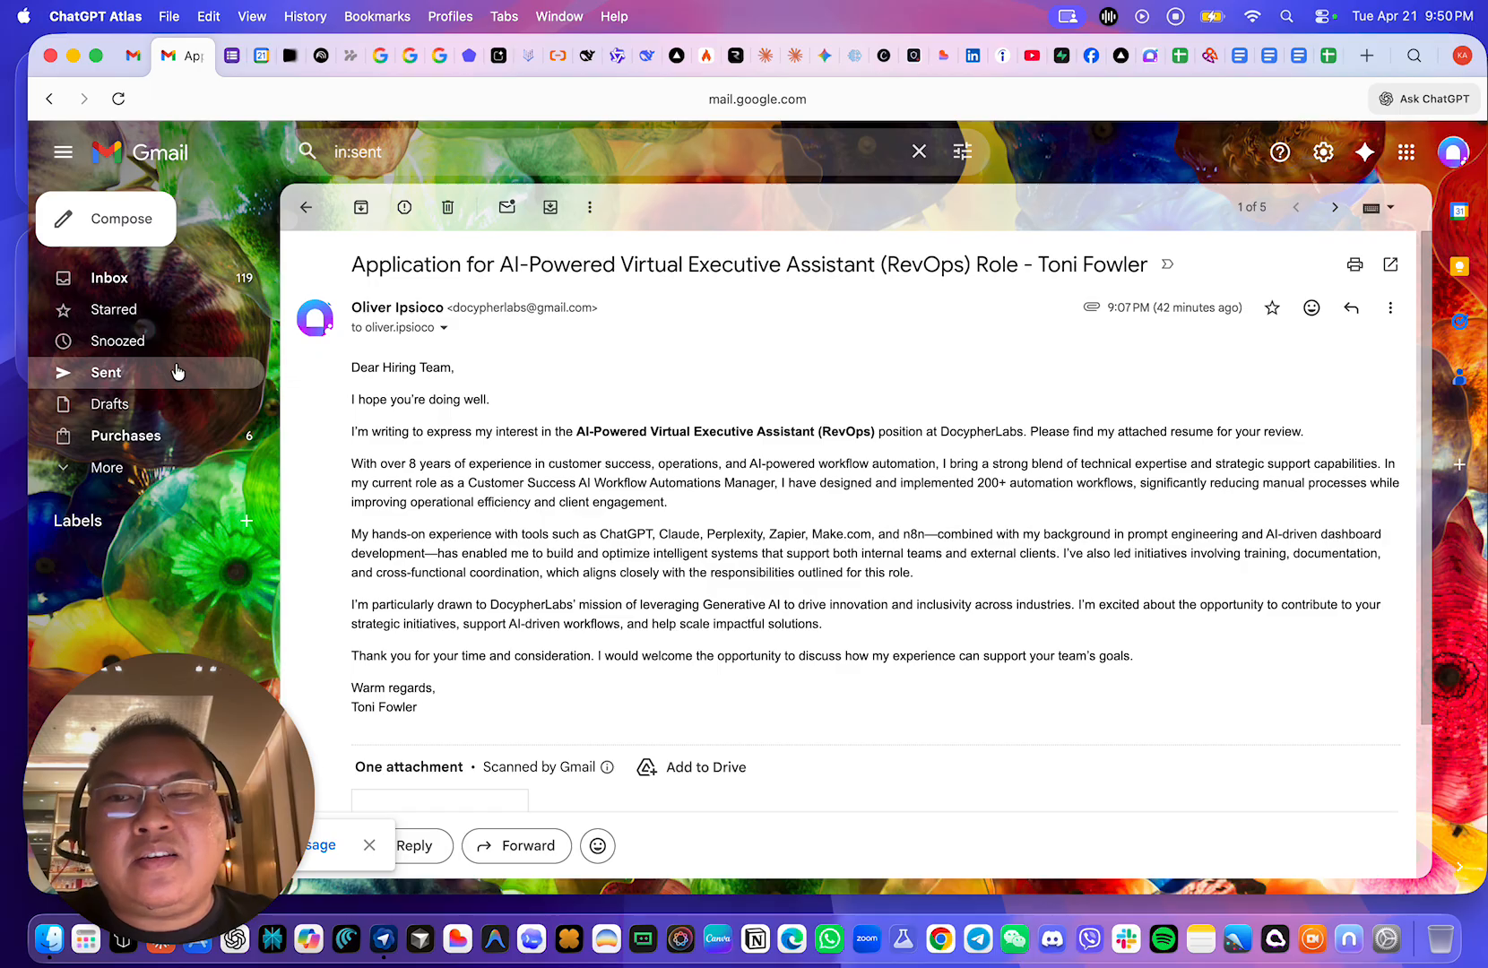
- Open the Sent folder and reload the mailbox to check the newly sent application
click(174, 371)
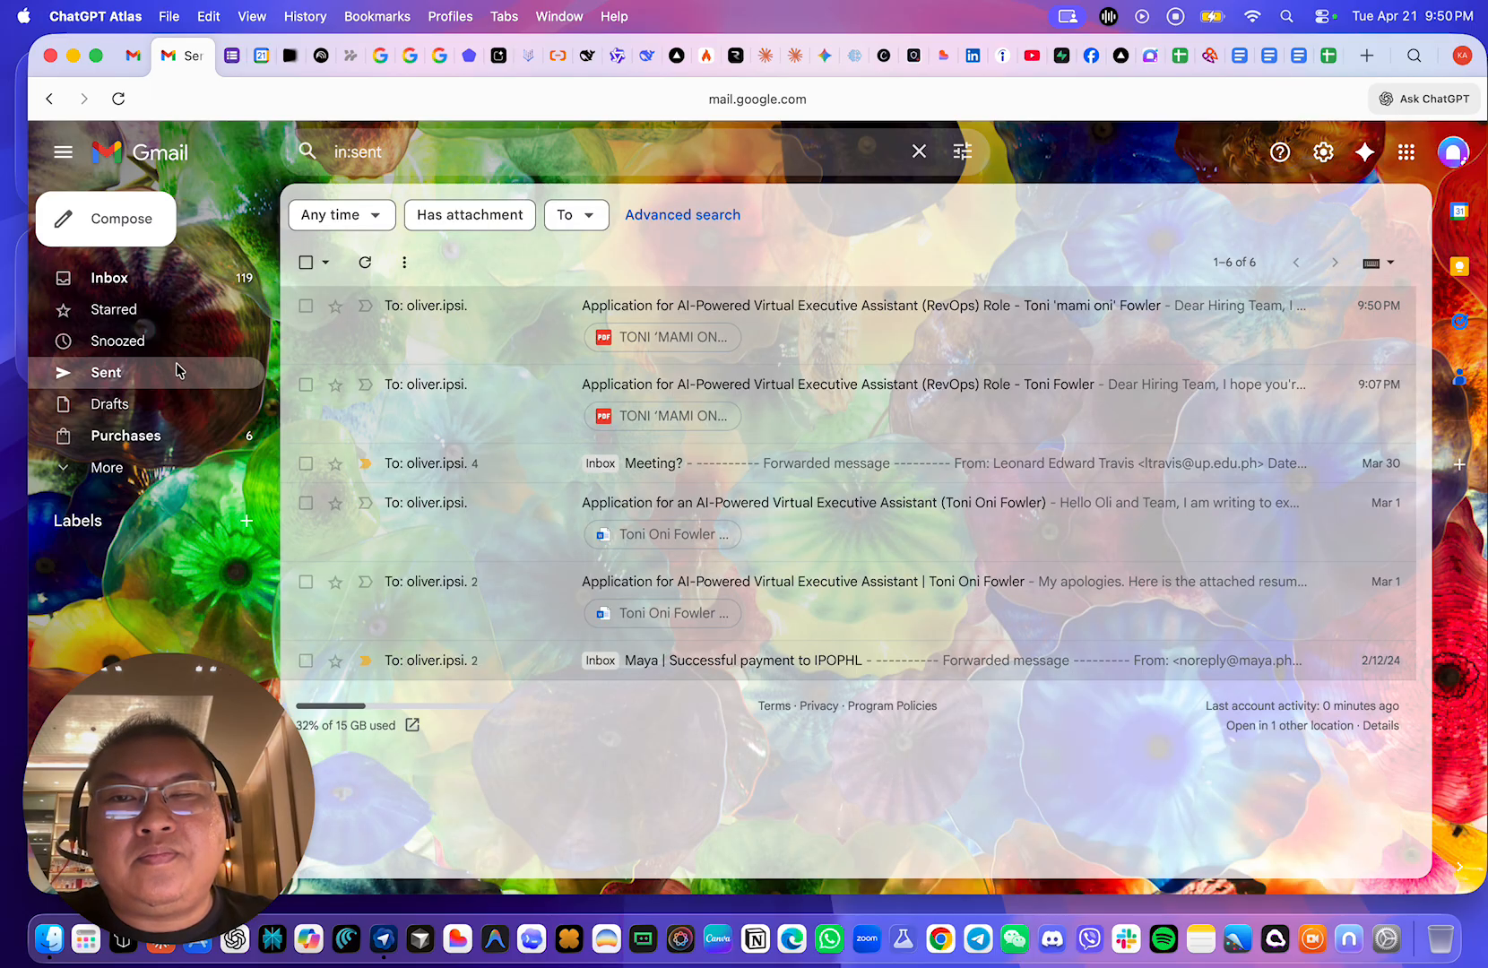
click(523, 100)
key(Return)
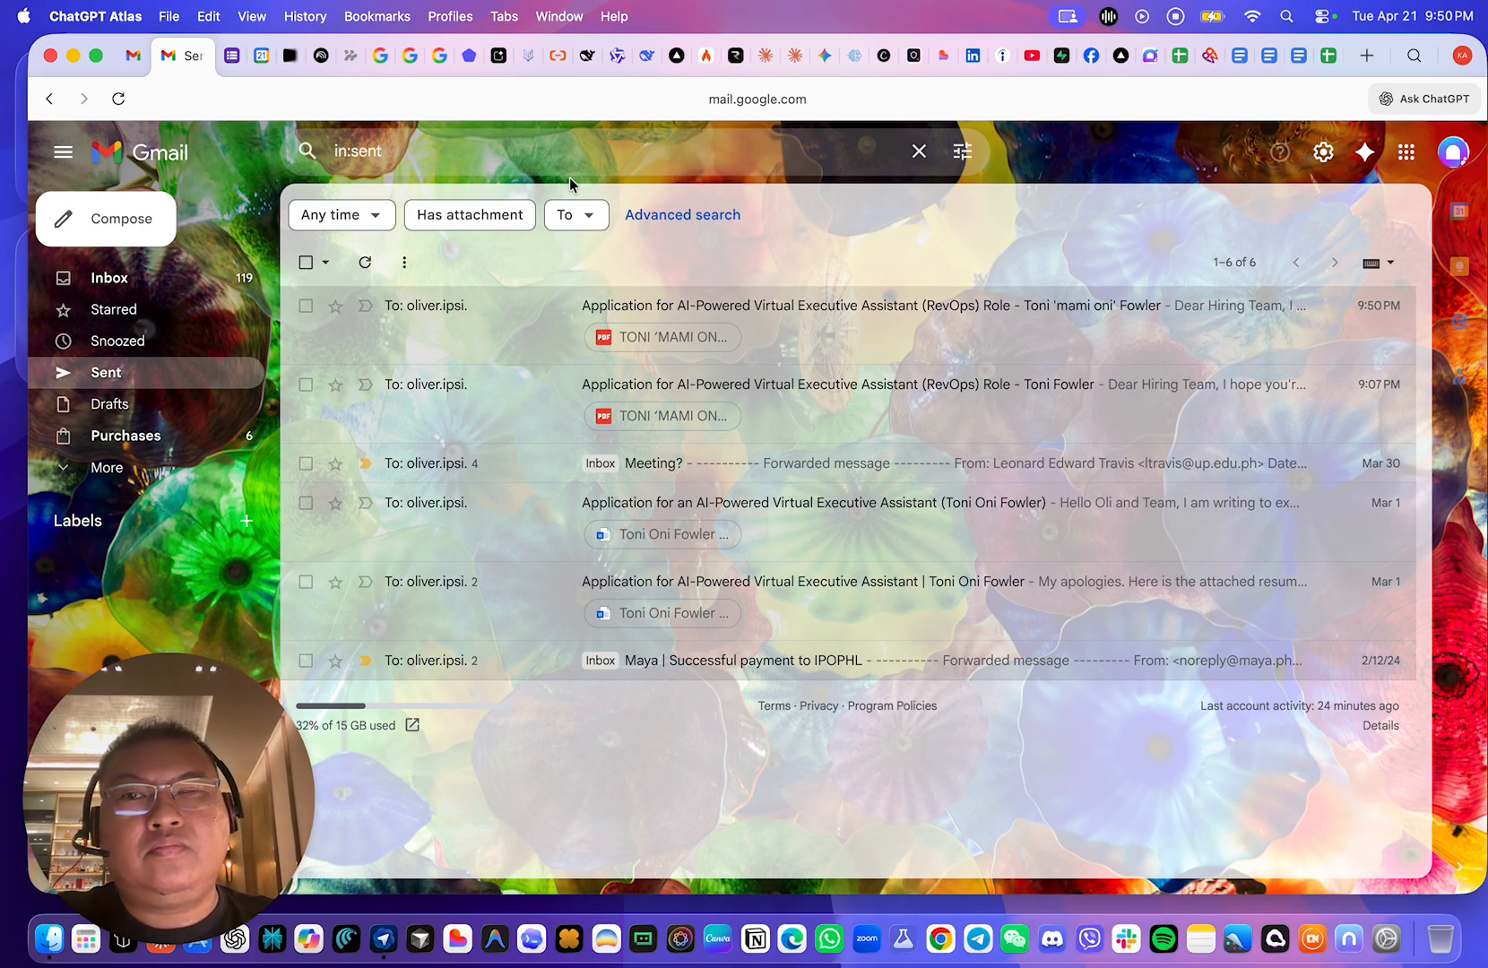
click(196, 296)
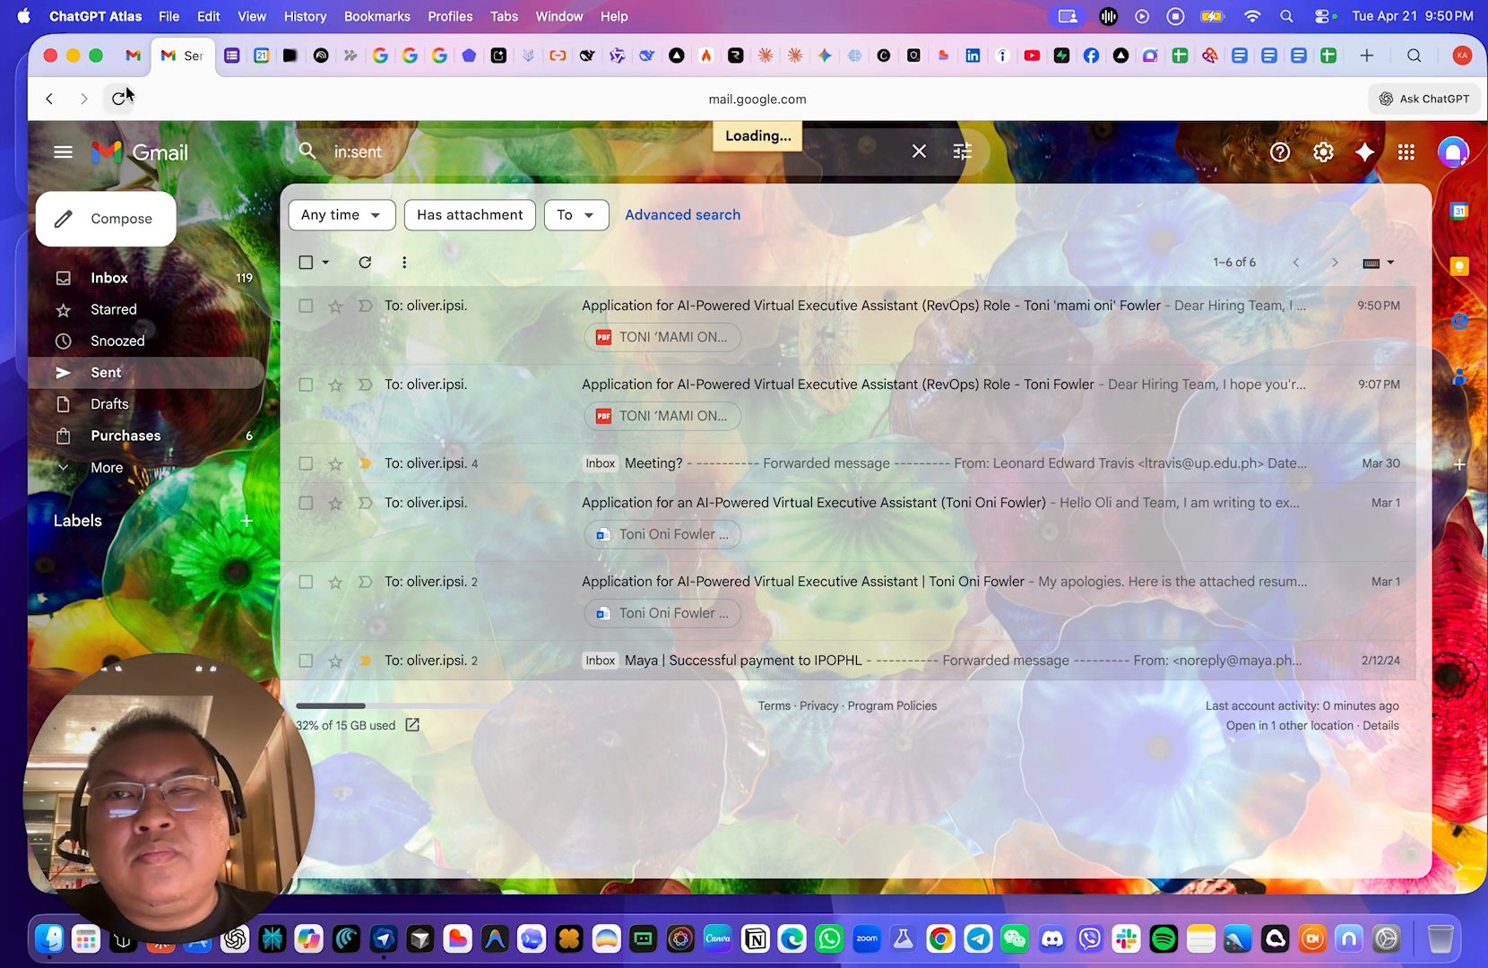
- Switch to the hiring mailbox in the other Gmail tab and open the newly received application email in its inbox
click(132, 56)
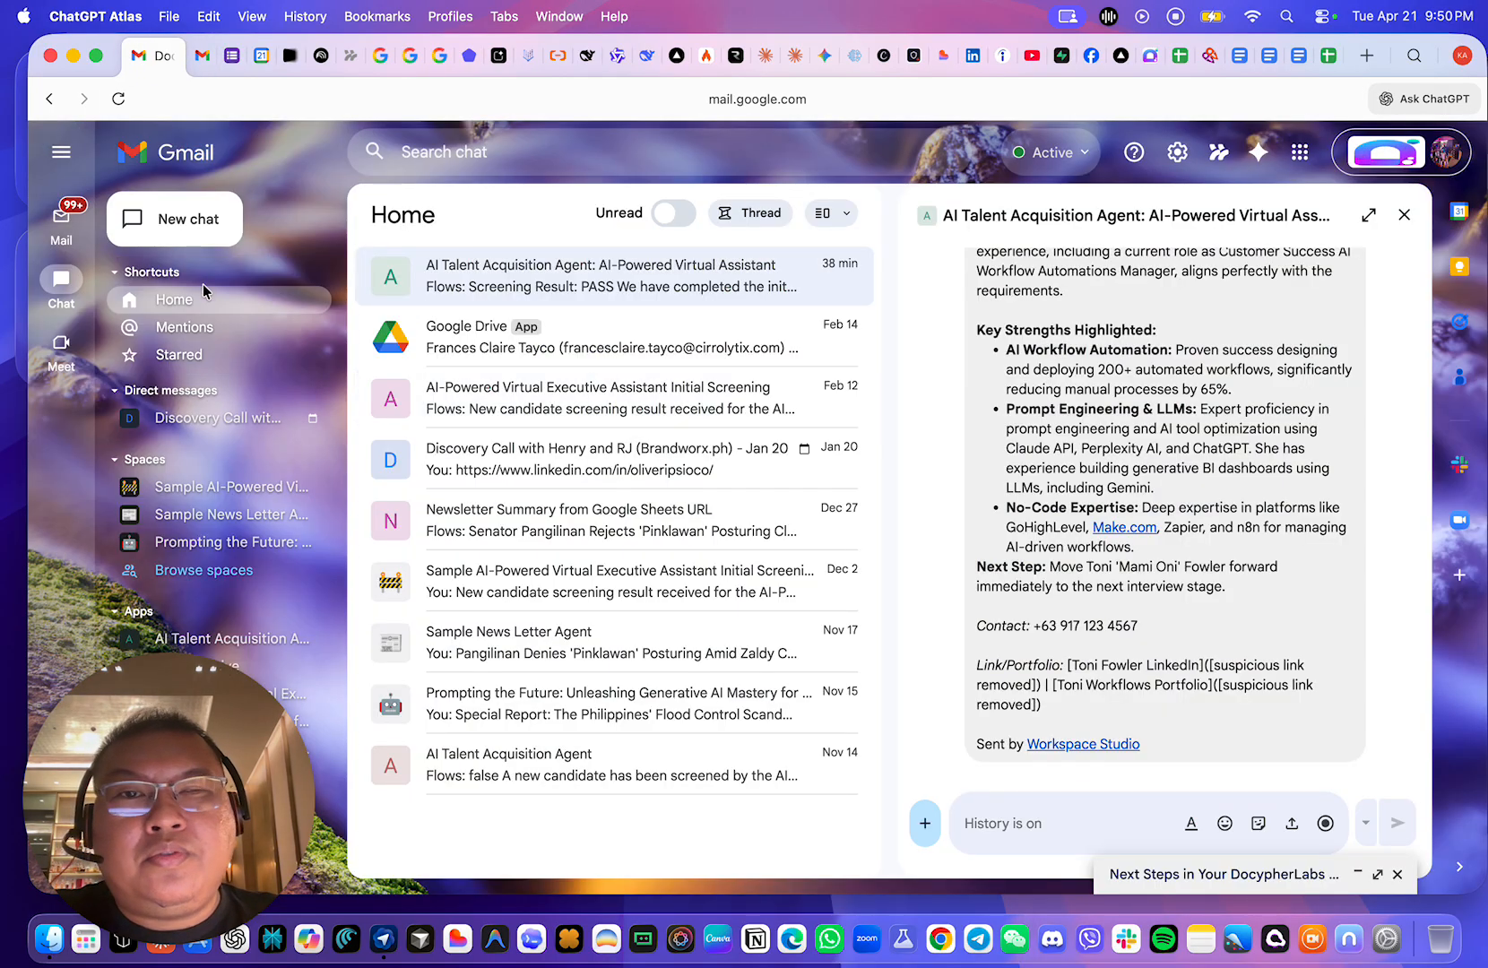
click(61, 220)
click(282, 282)
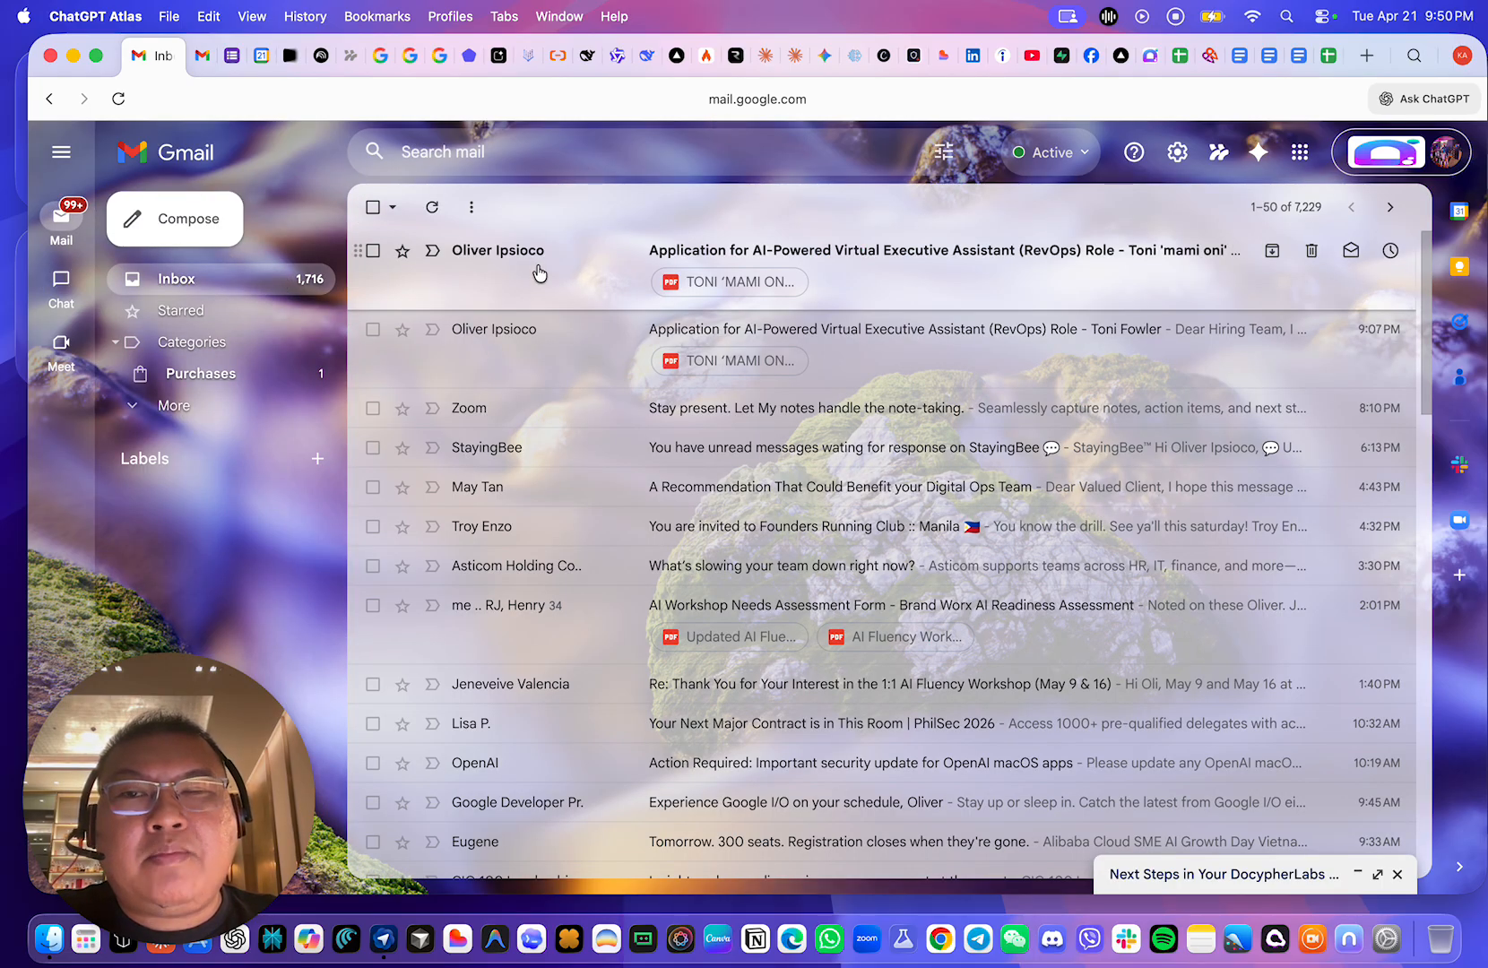
click(539, 274)
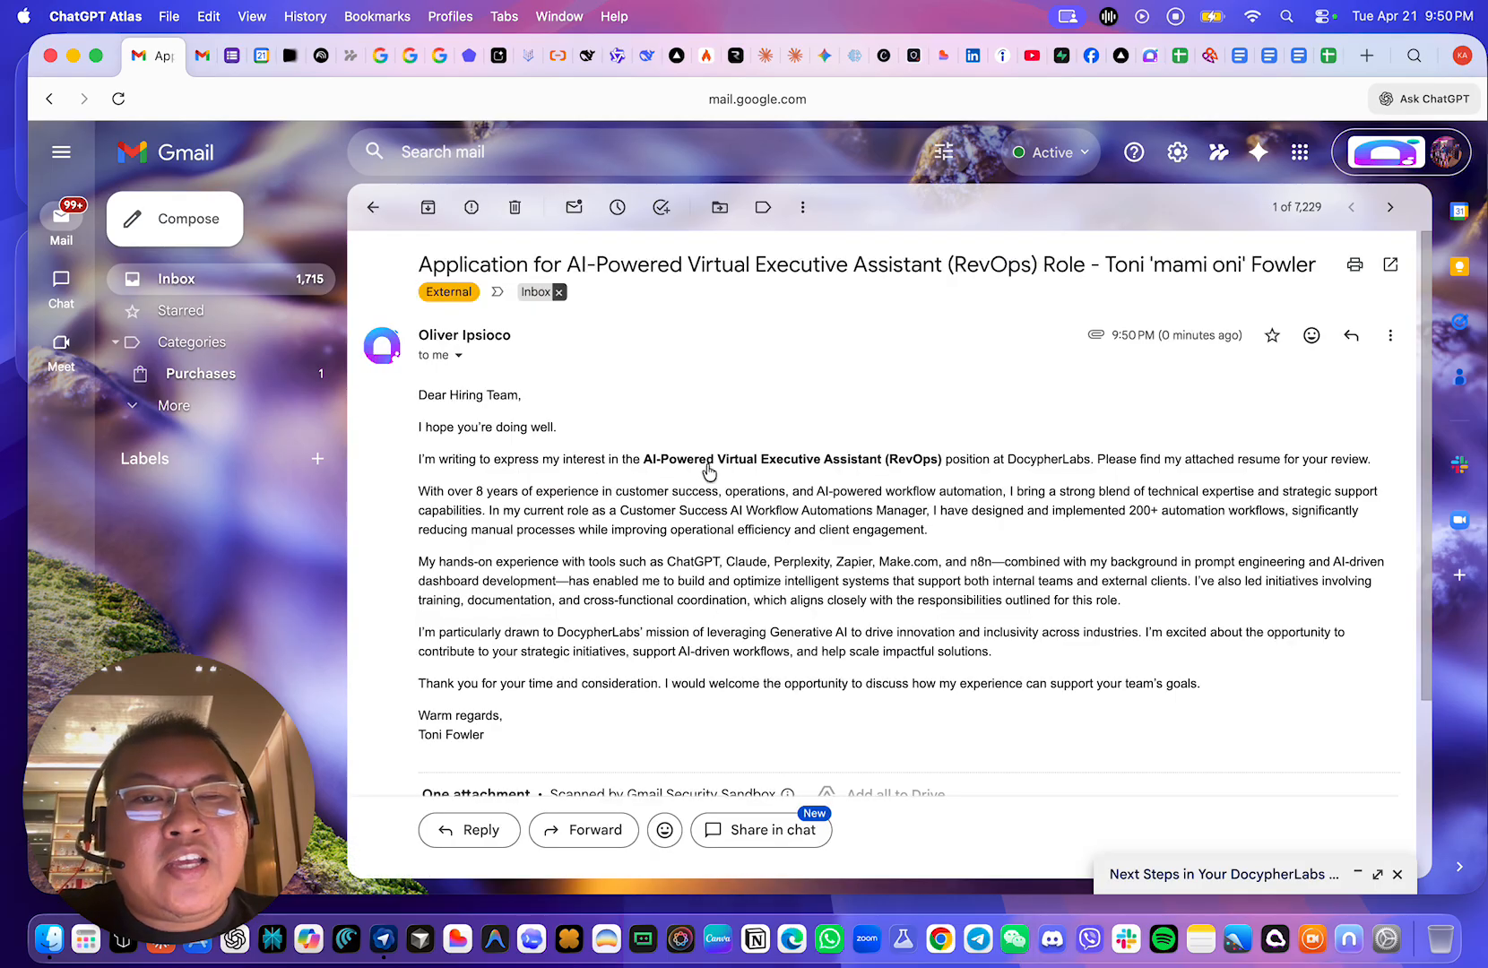
- Check the Drafts folder for a new reply draft, reload the page, and close the open "Next Steps in Your DocypherLabs Application" draft
click(169, 404)
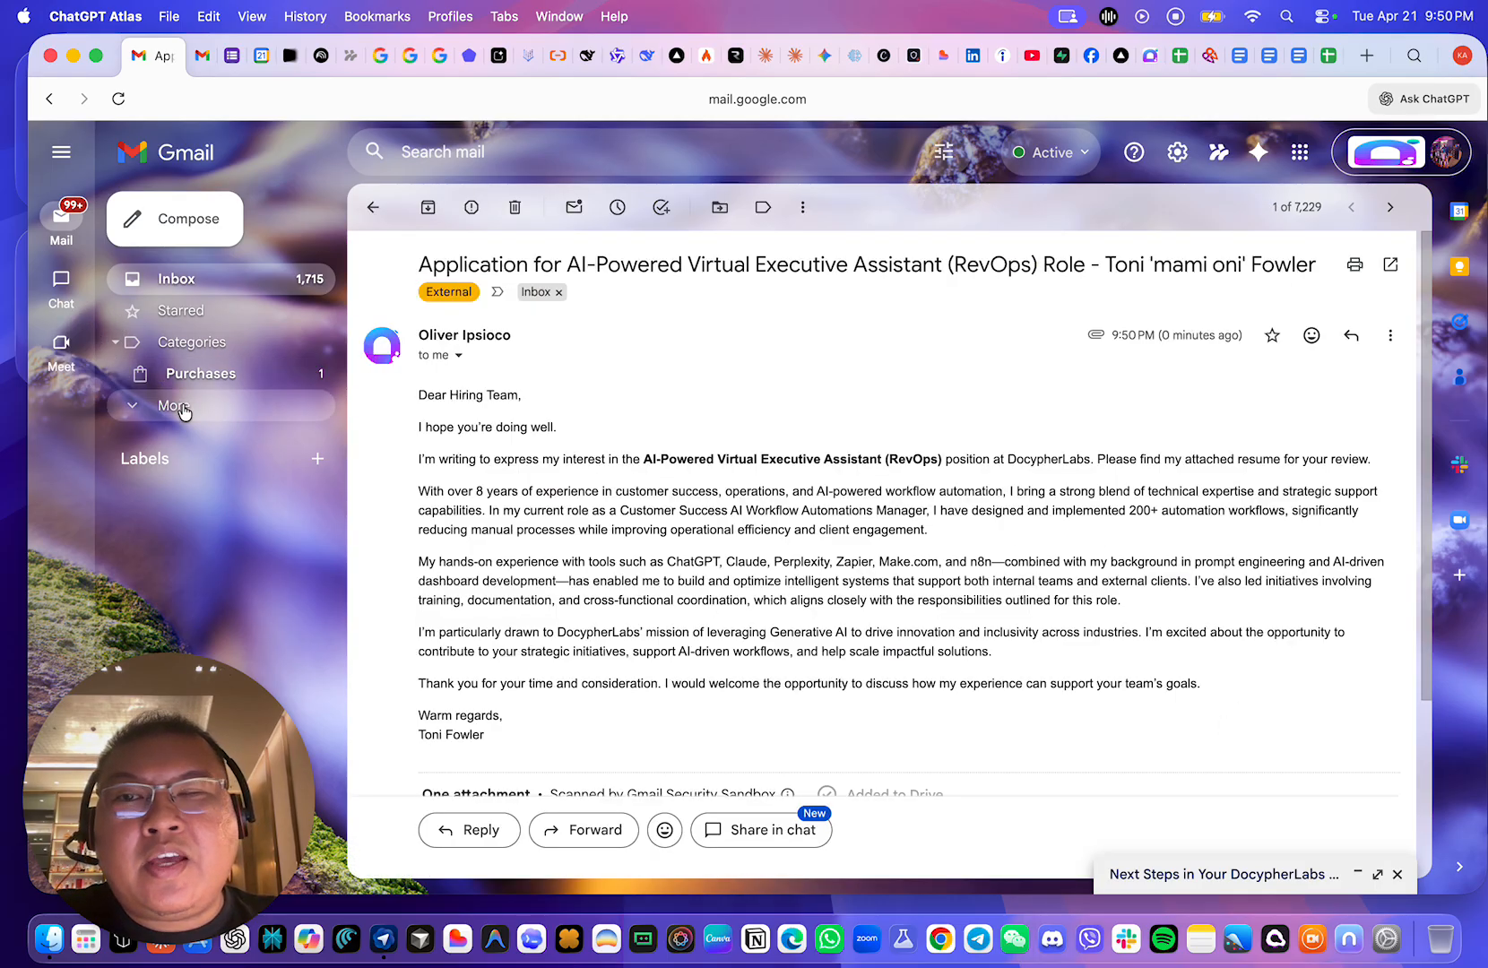
click(217, 575)
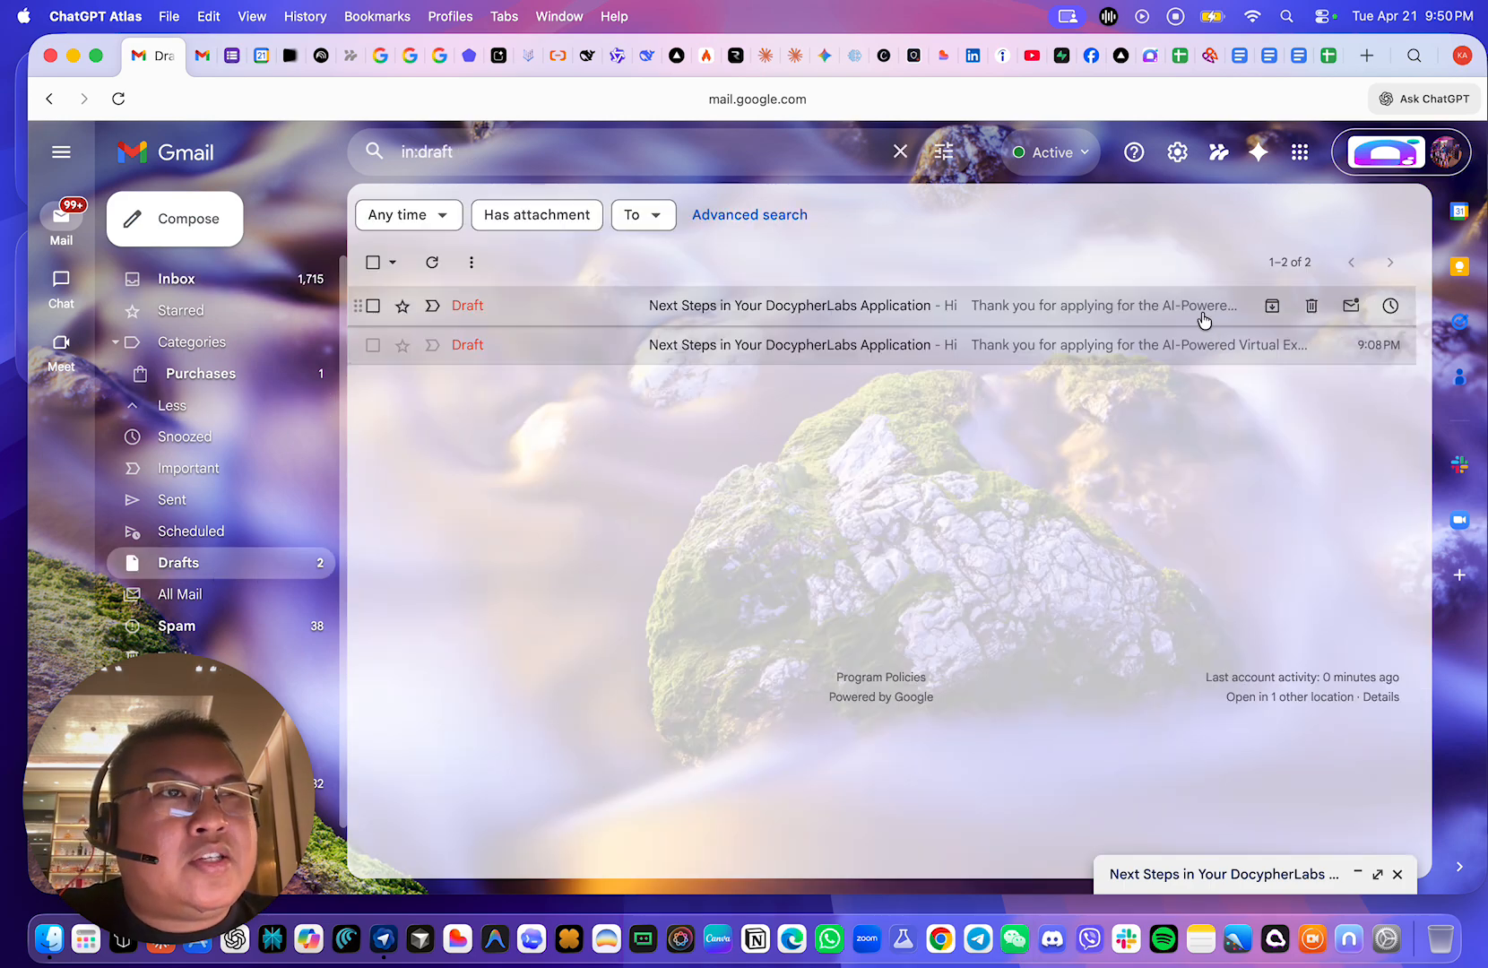
click(655, 106)
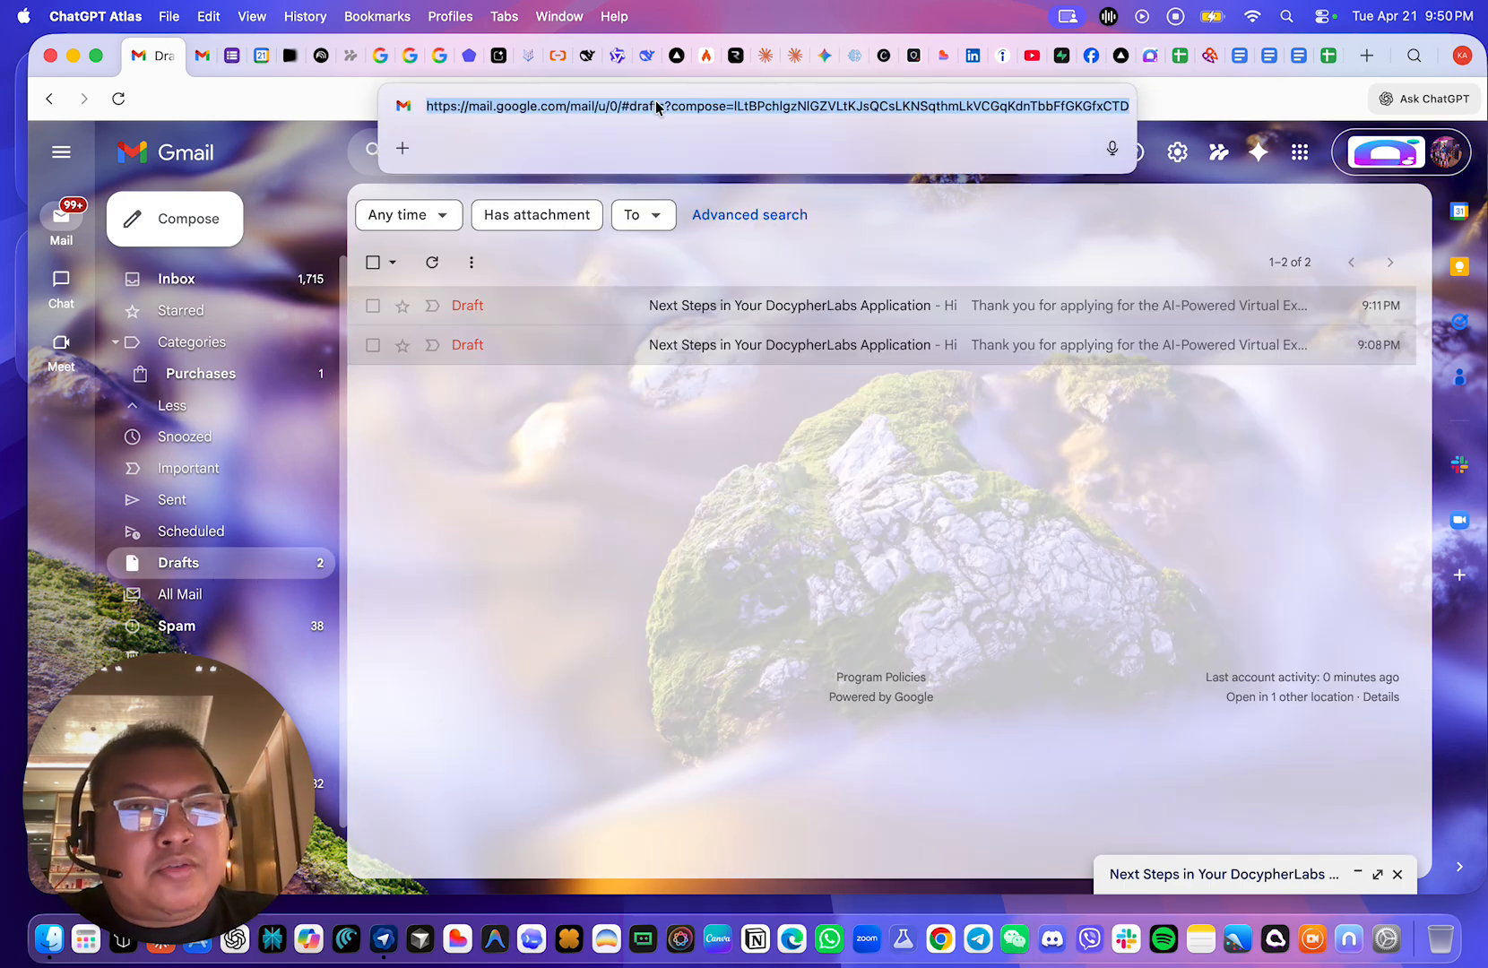
key(Return)
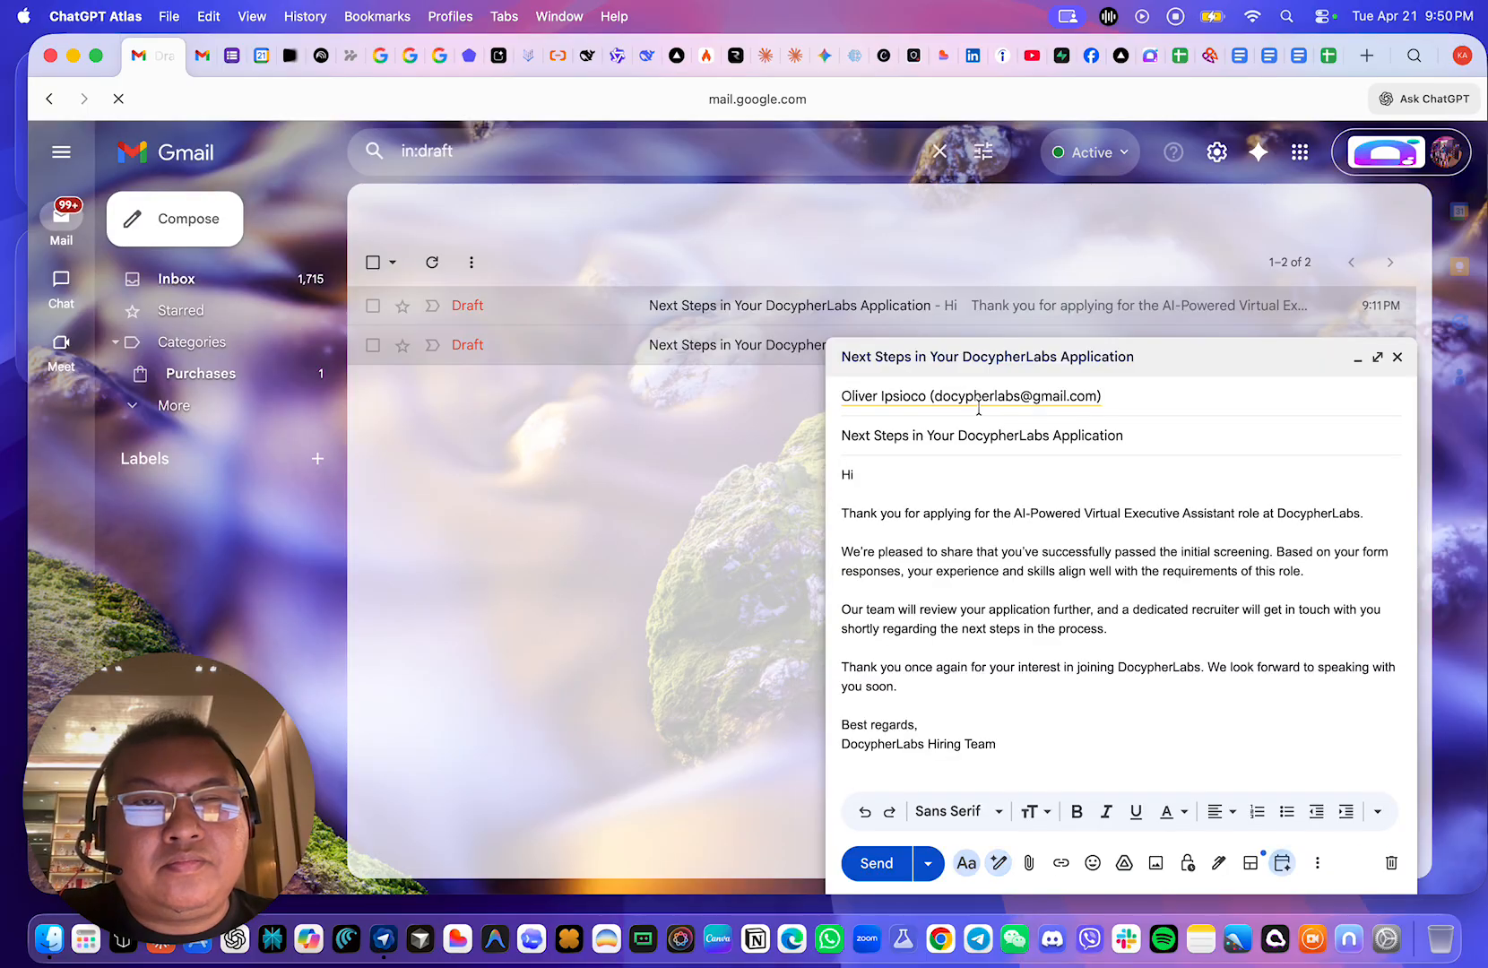
click(1397, 357)
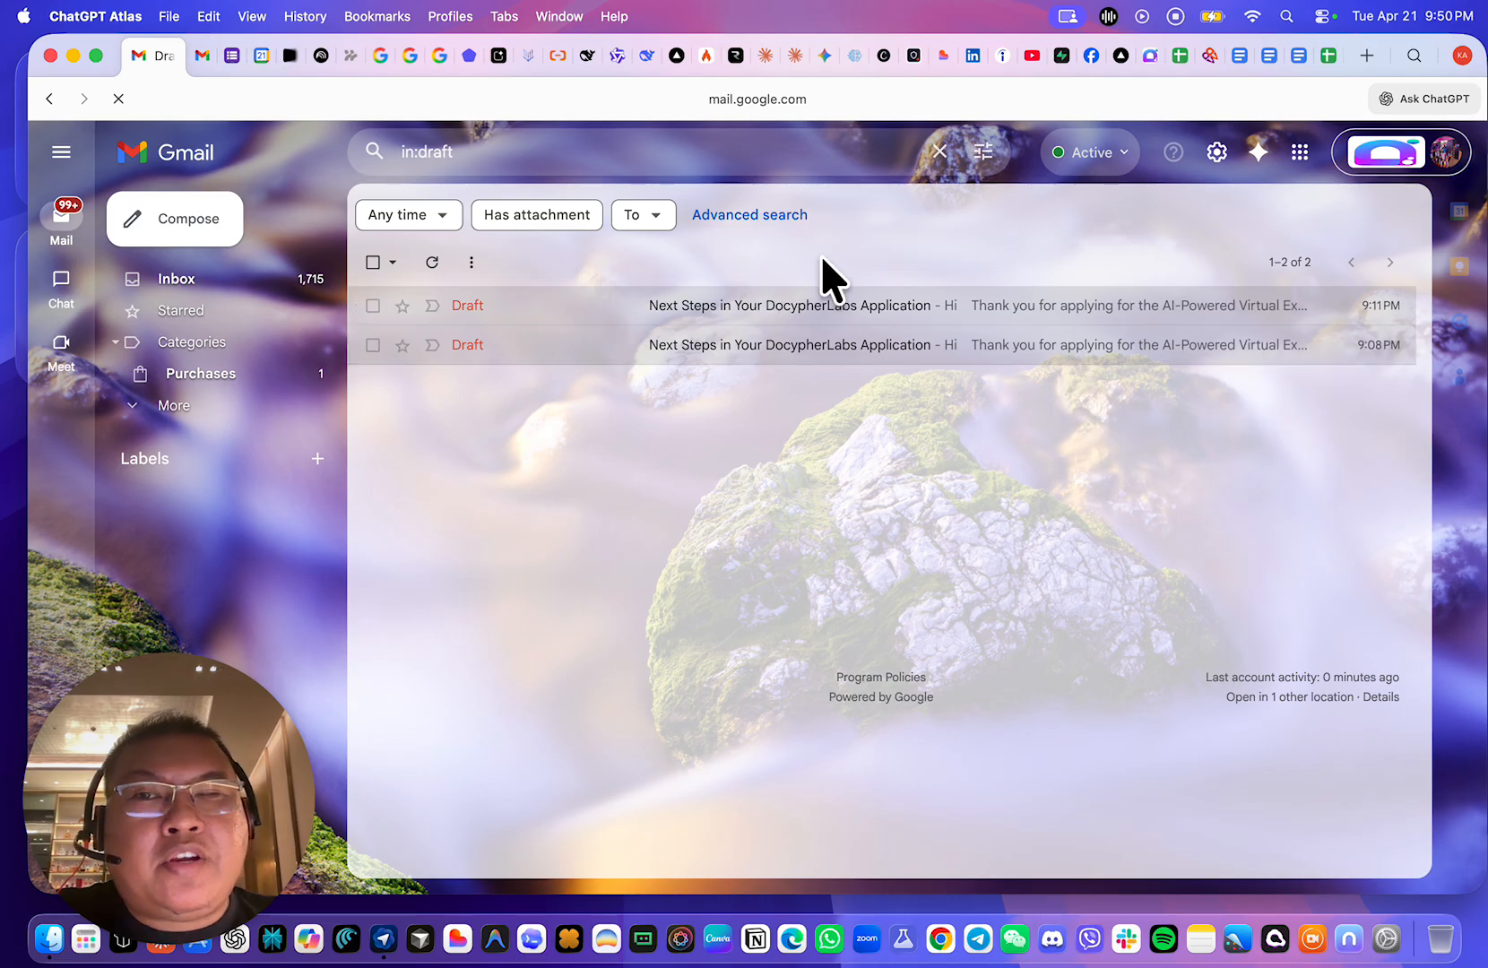
- Switch to the applicant spreadsheet in Google Sheets and examine the newest entry in row 24, selecting its timestamp cell A24
click(1327, 55)
scroll(640, 554, down, 20)
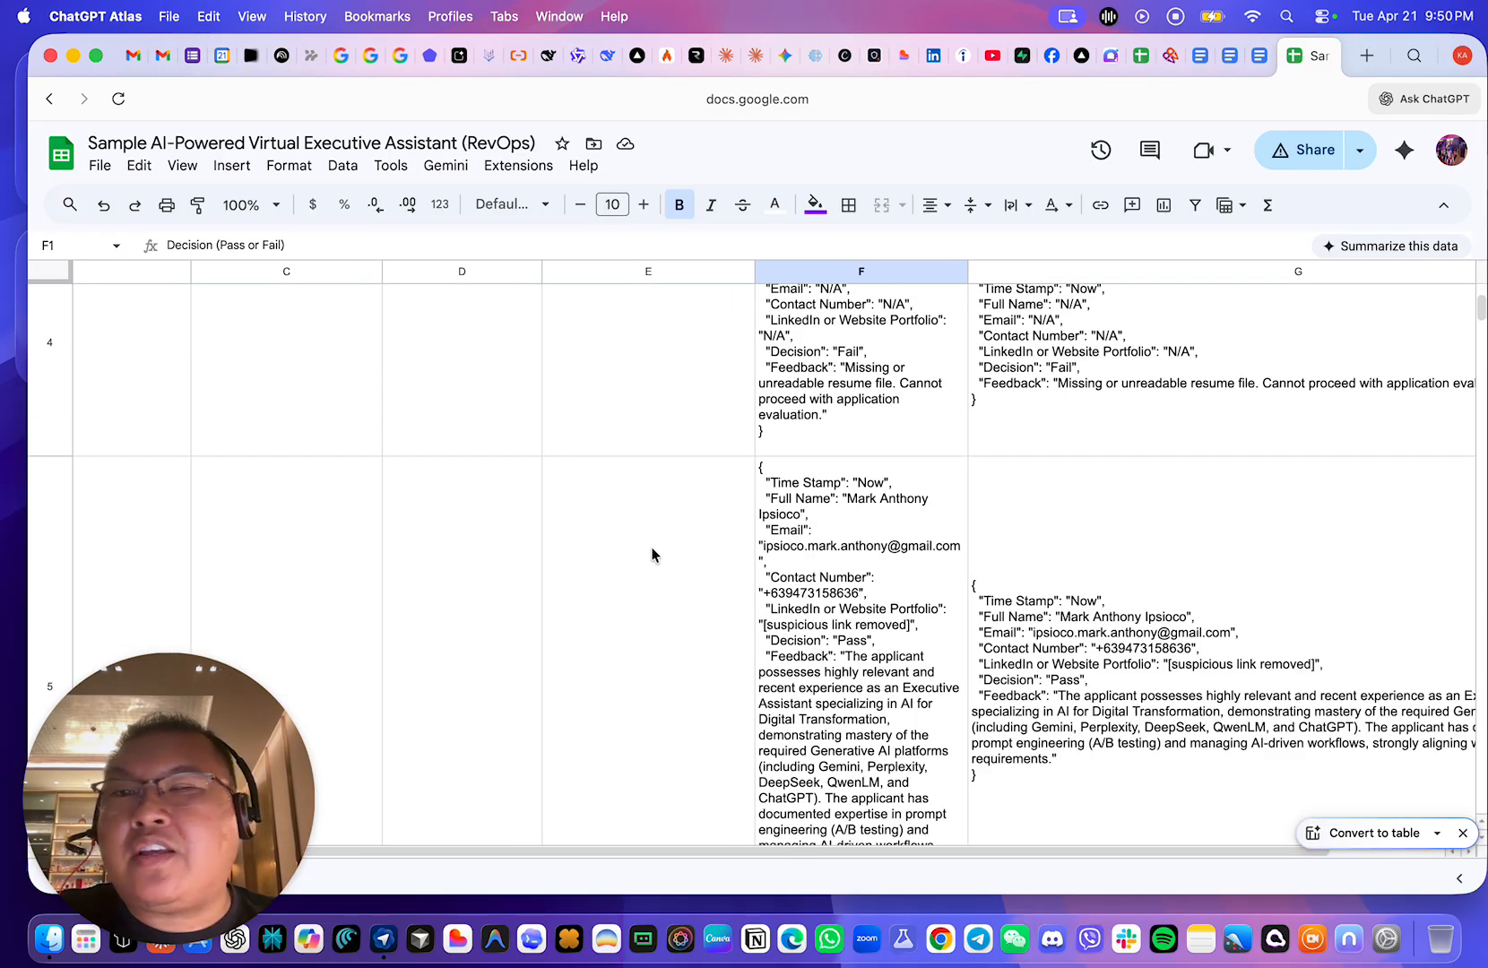
scroll(653, 545, down, 20)
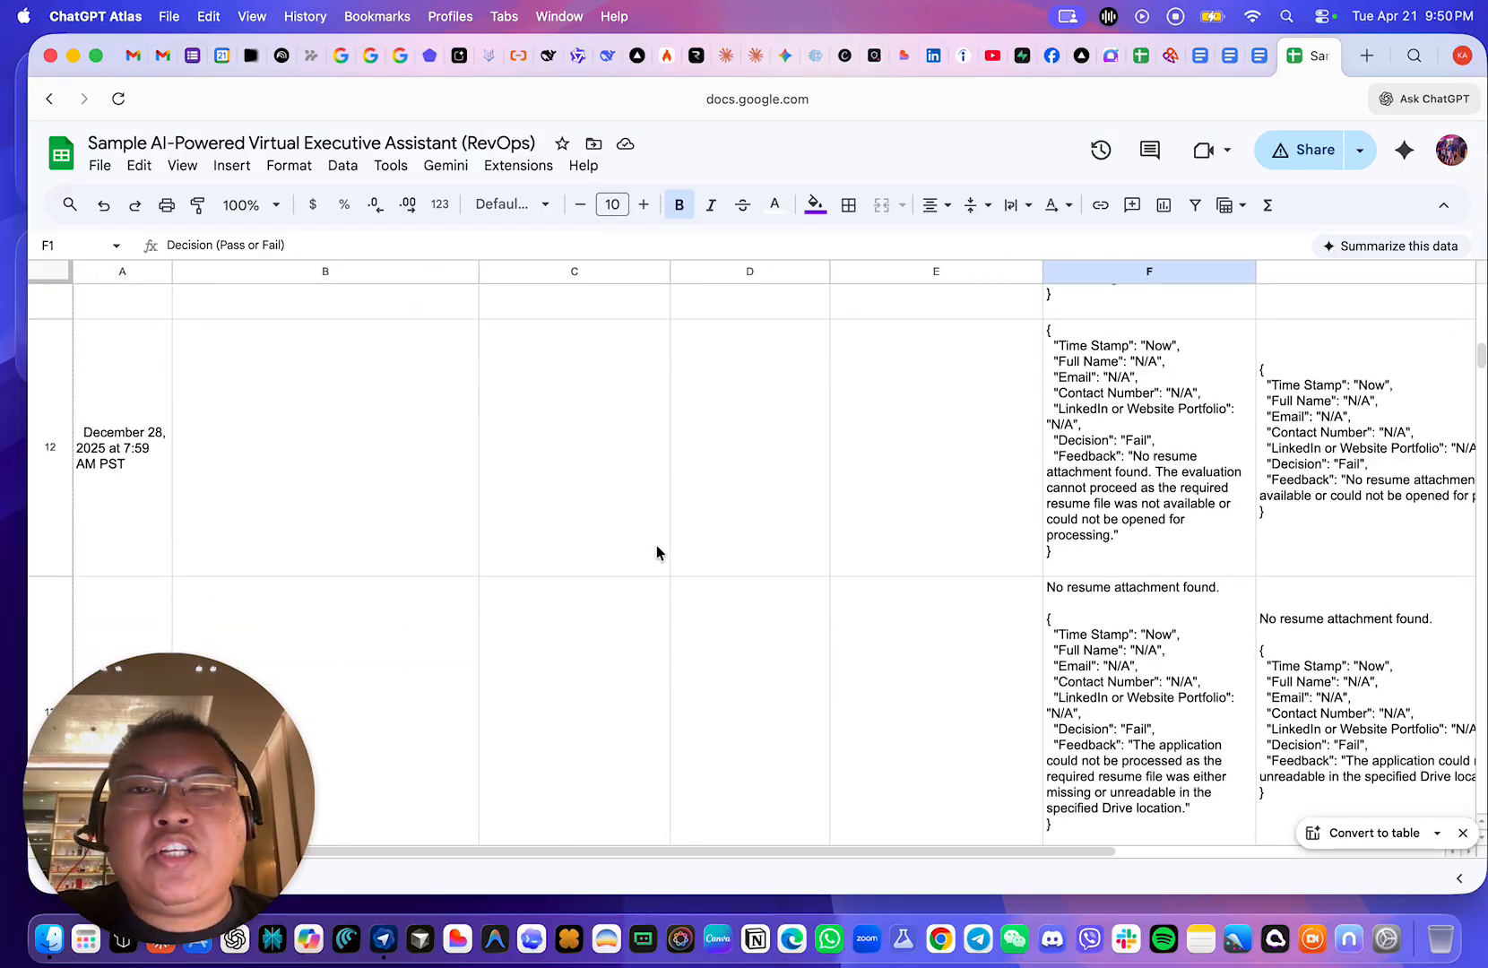
scroll(687, 541, down, 20)
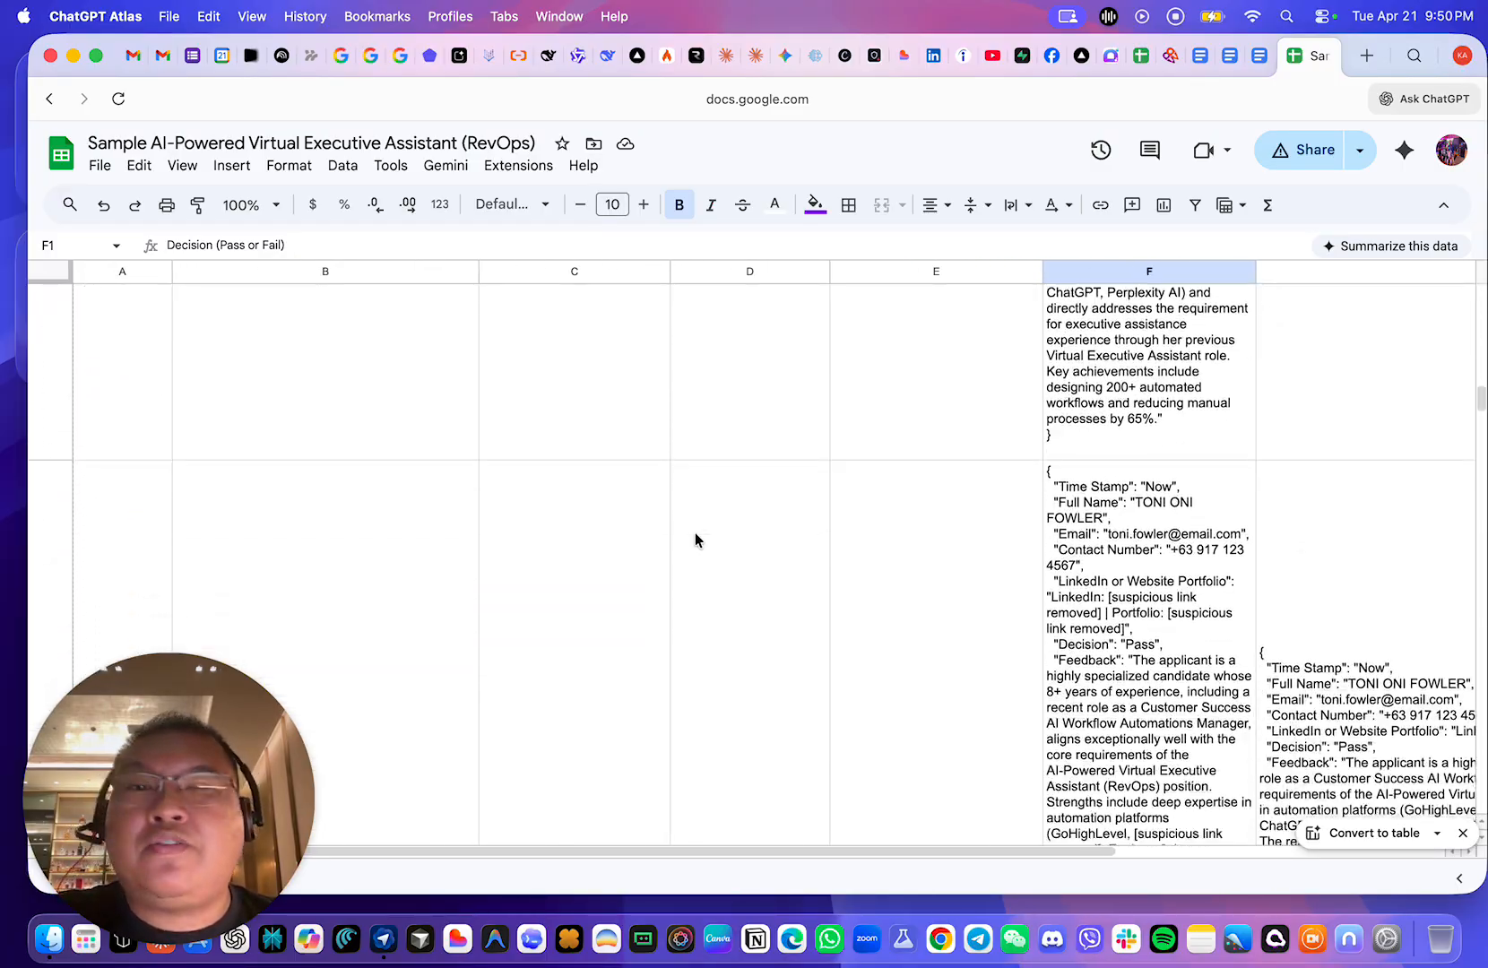
scroll(737, 535, down, 3)
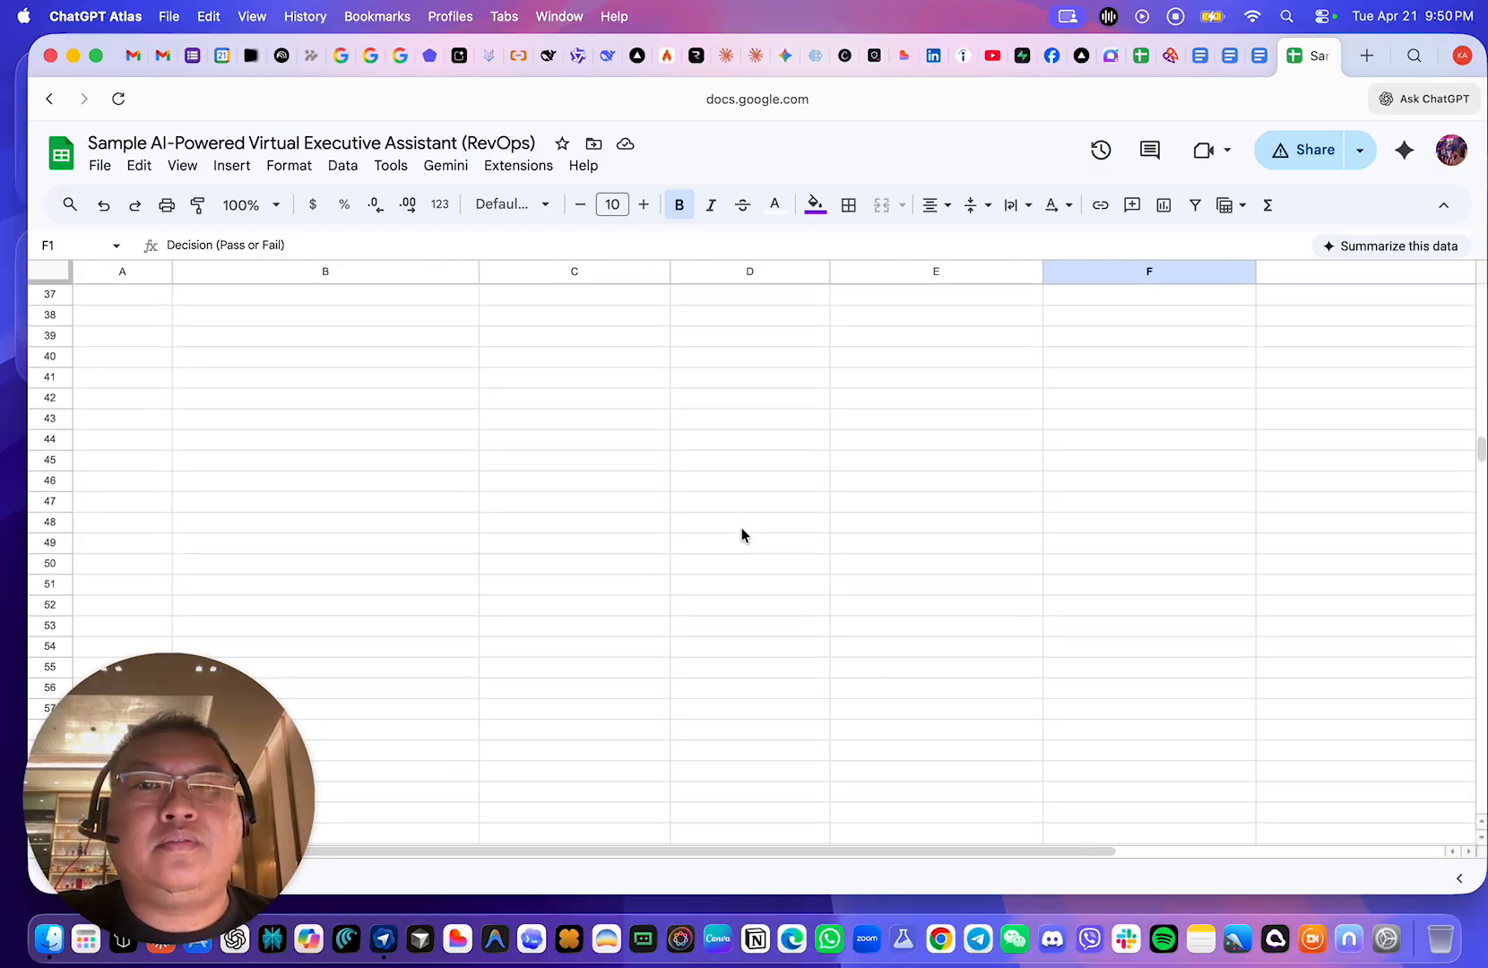
scroll(741, 535, up, 10)
scroll(746, 535, down, 1)
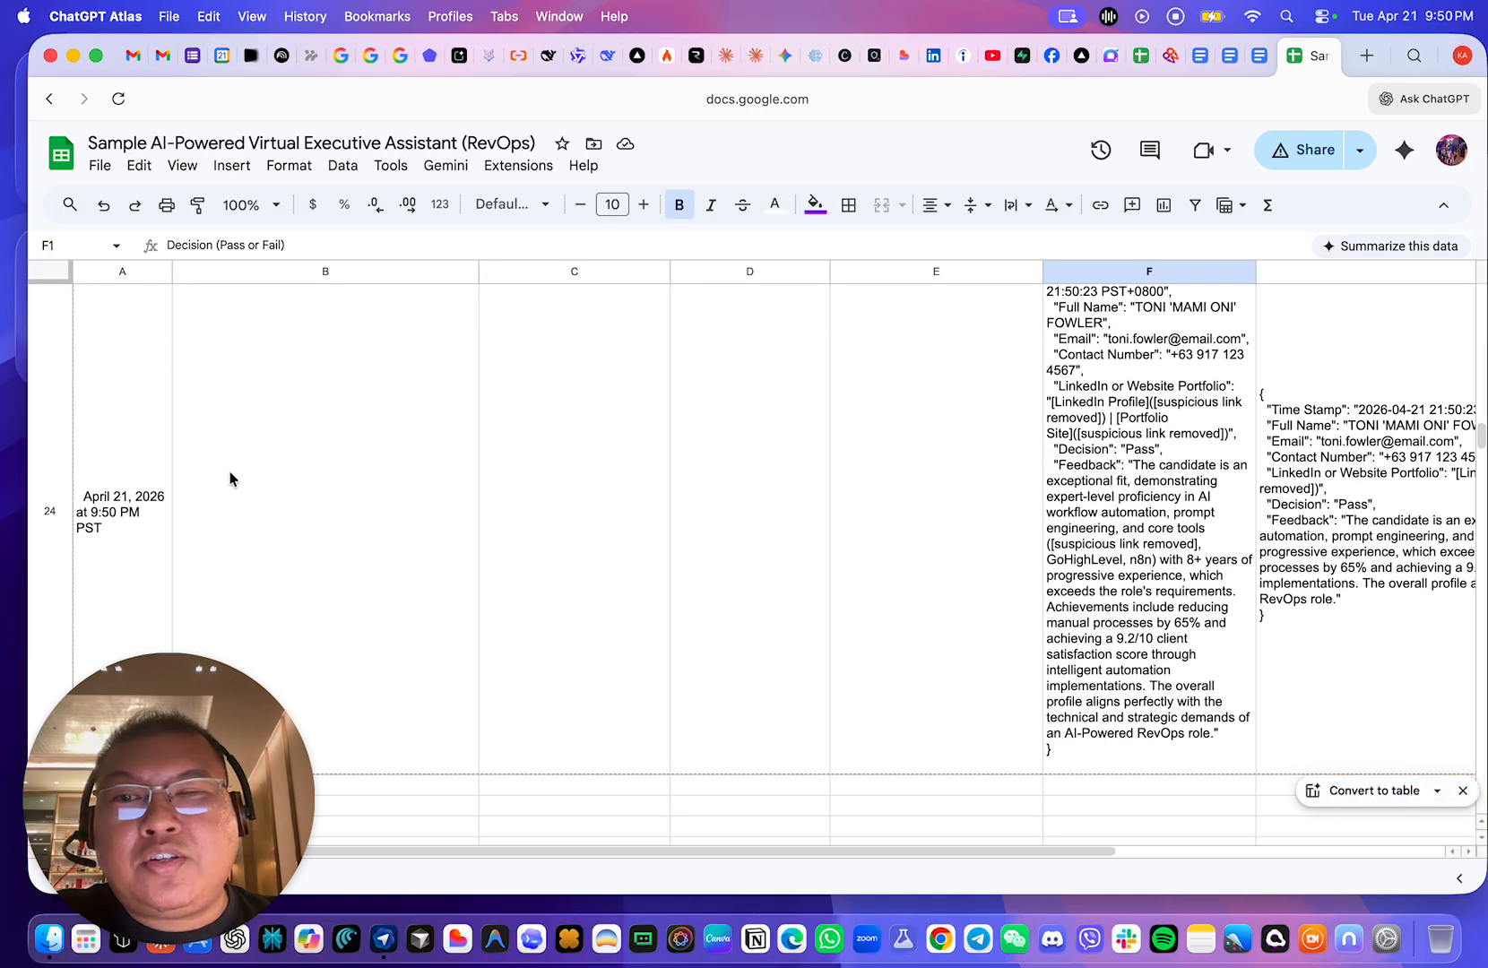
click(153, 498)
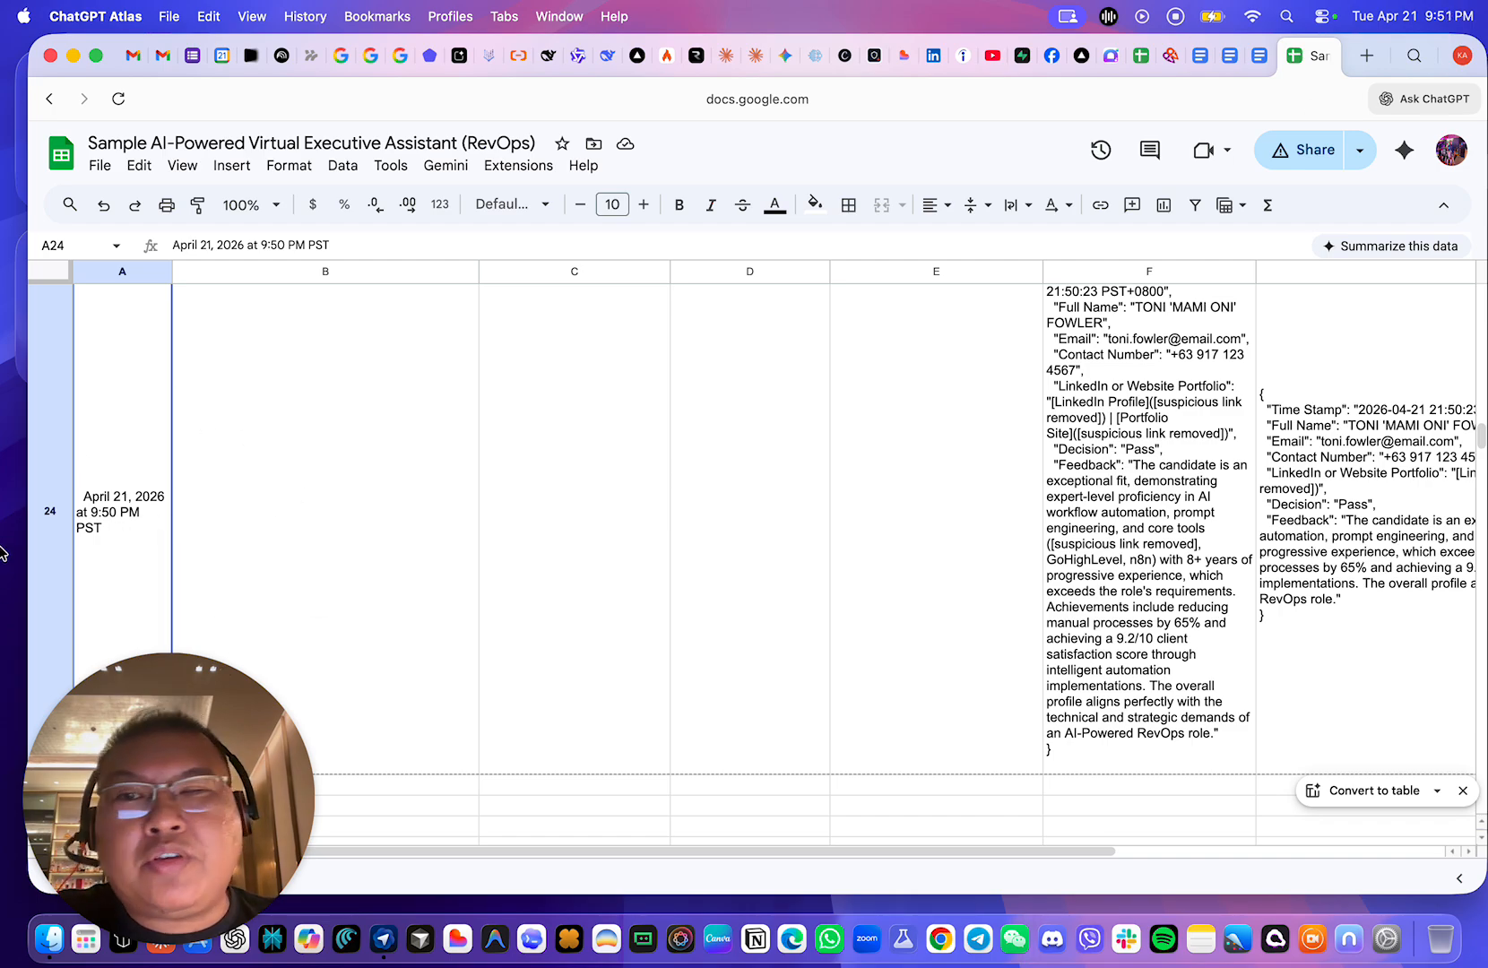
- Examine the applicant screening JSON in cells F24 and G24, comparing the text stored in the two columns
click(1242, 570)
scroll(1188, 575, right, 5)
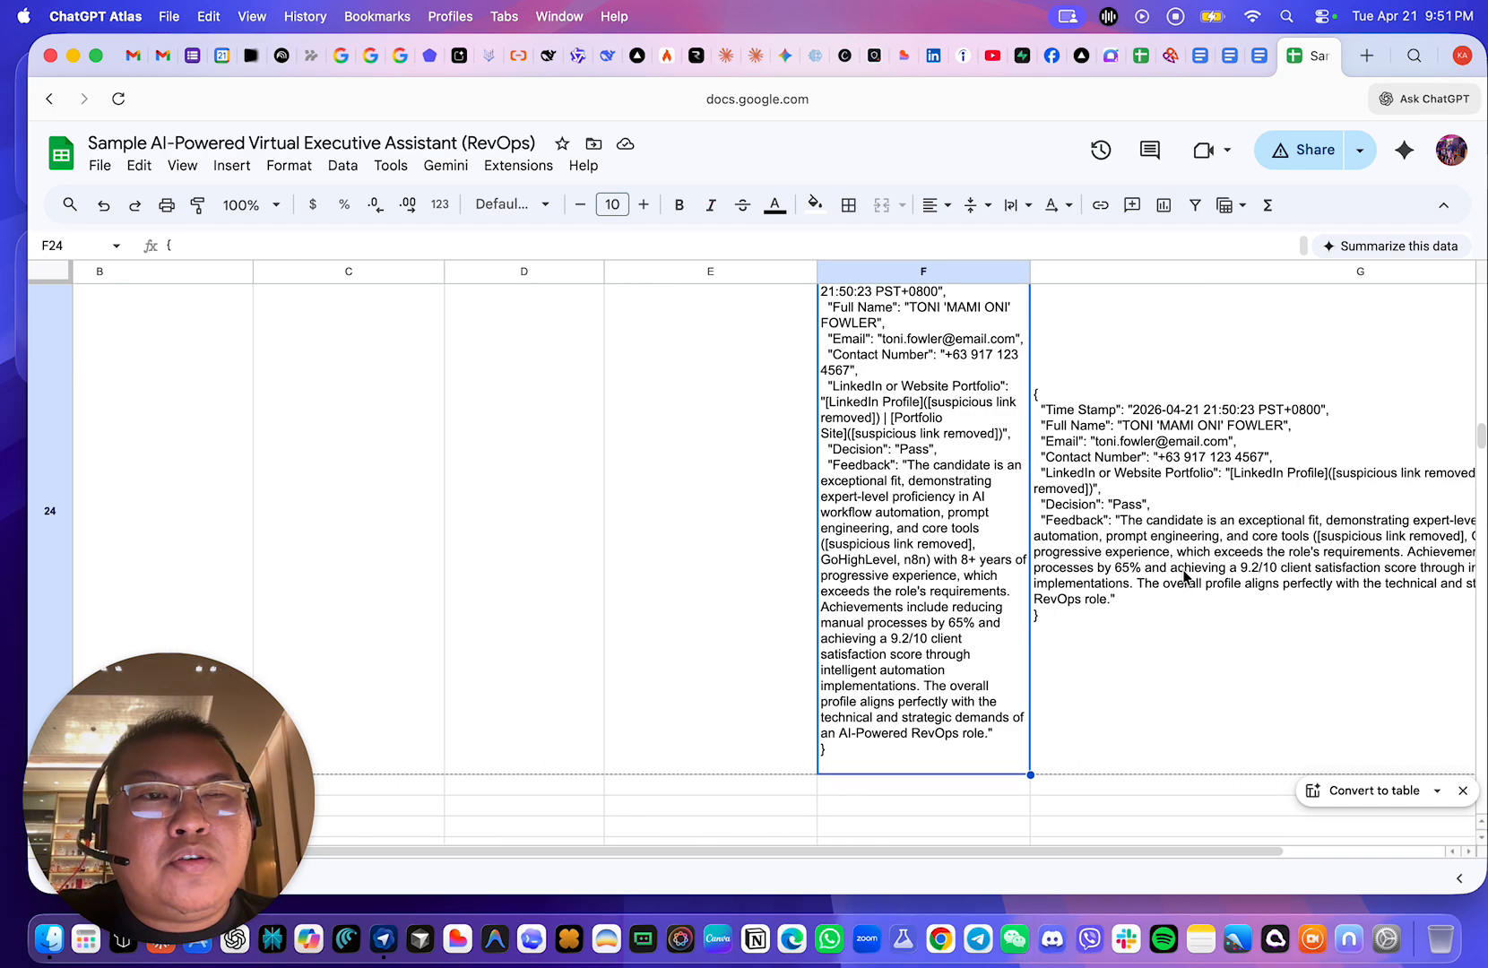
click(1167, 581)
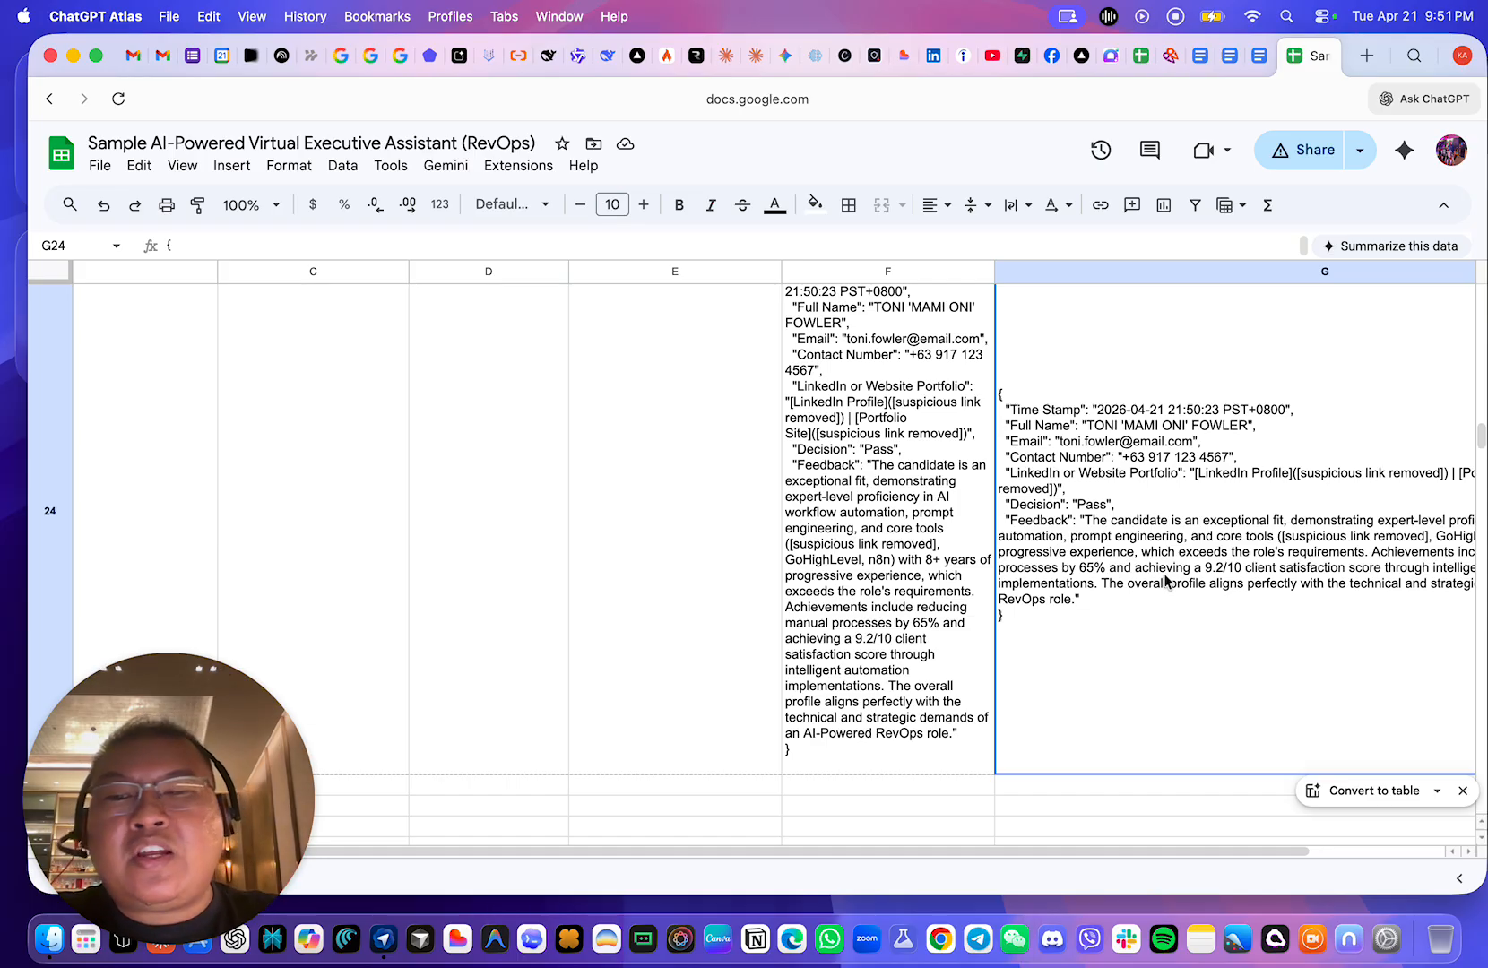
scroll(1182, 563, left, 5)
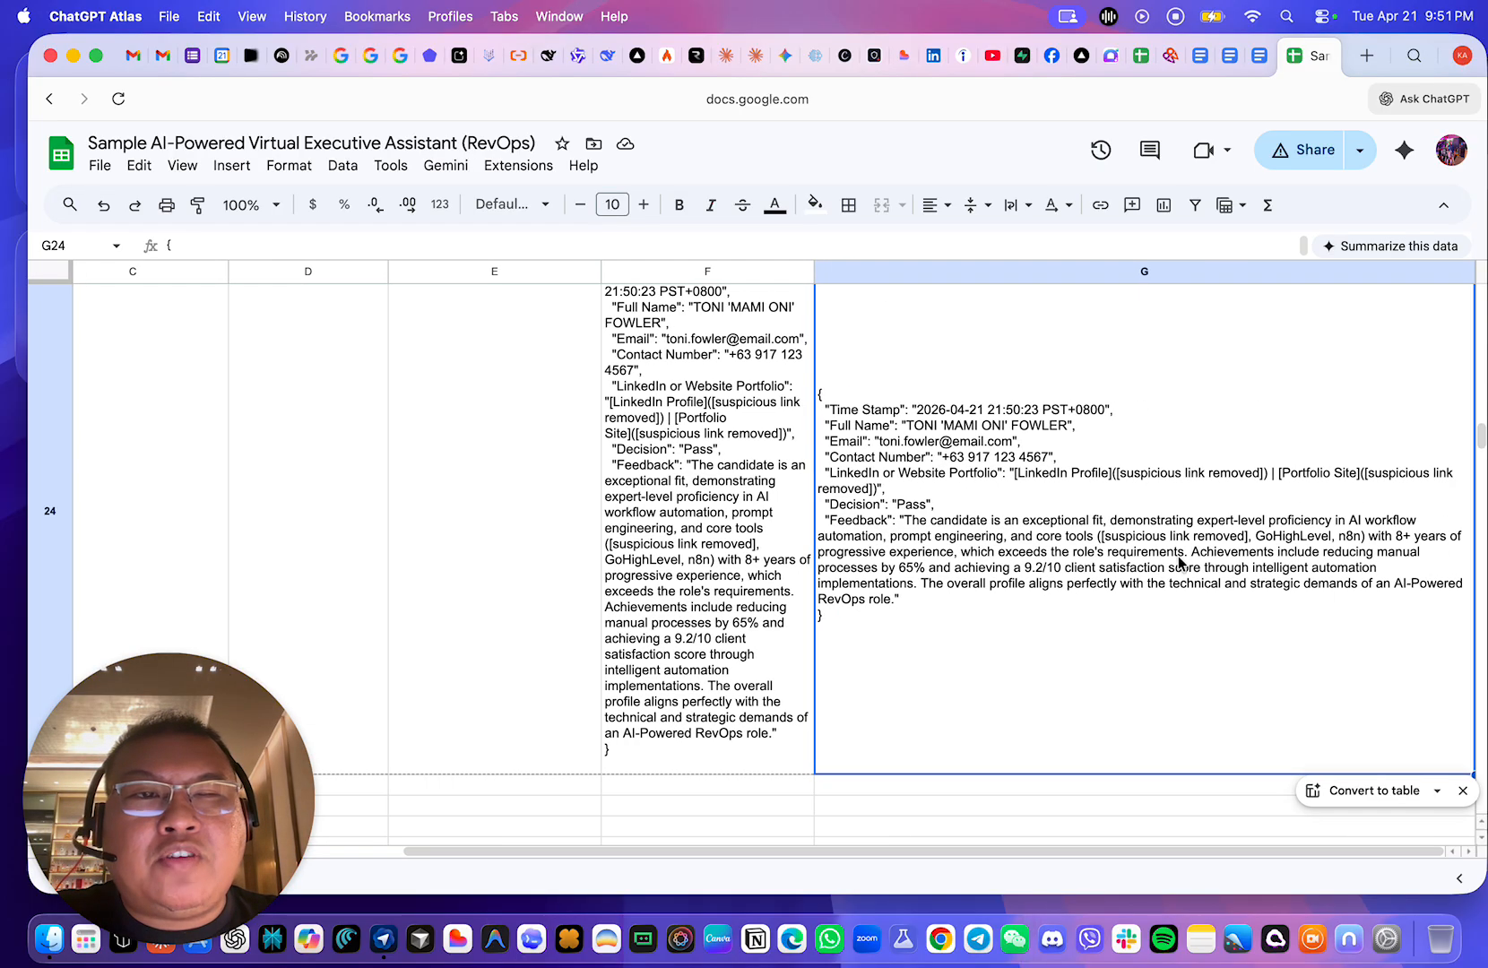
click(1179, 554)
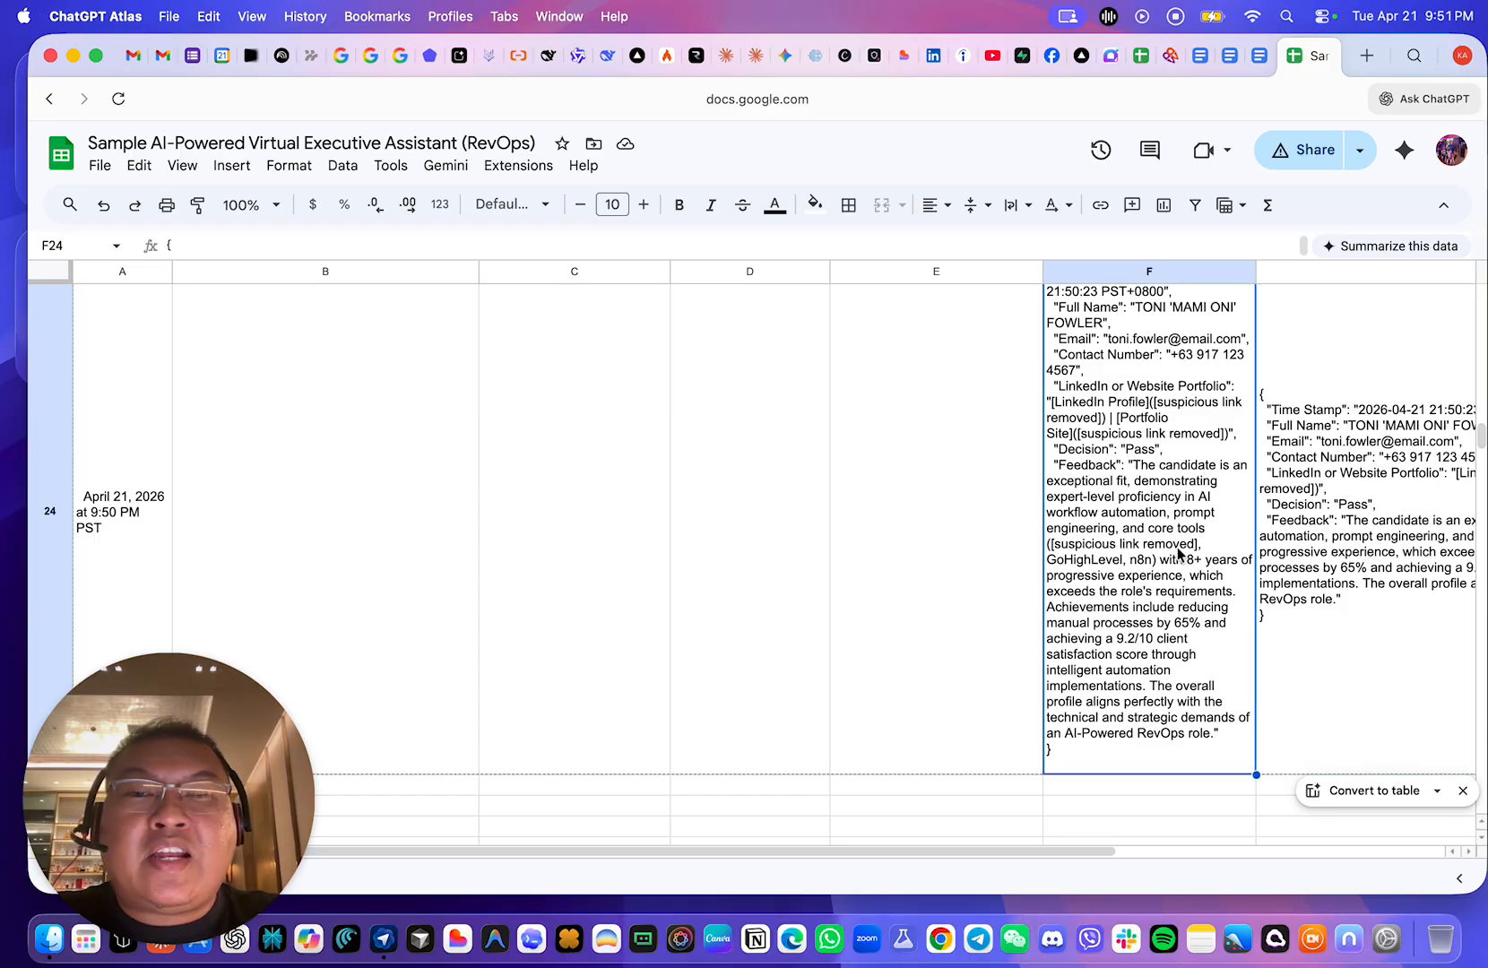
- Switch to the hiring mailbox in Gmail and open the AI Talent Acquisition Agent conversation in Chat
click(312, 70)
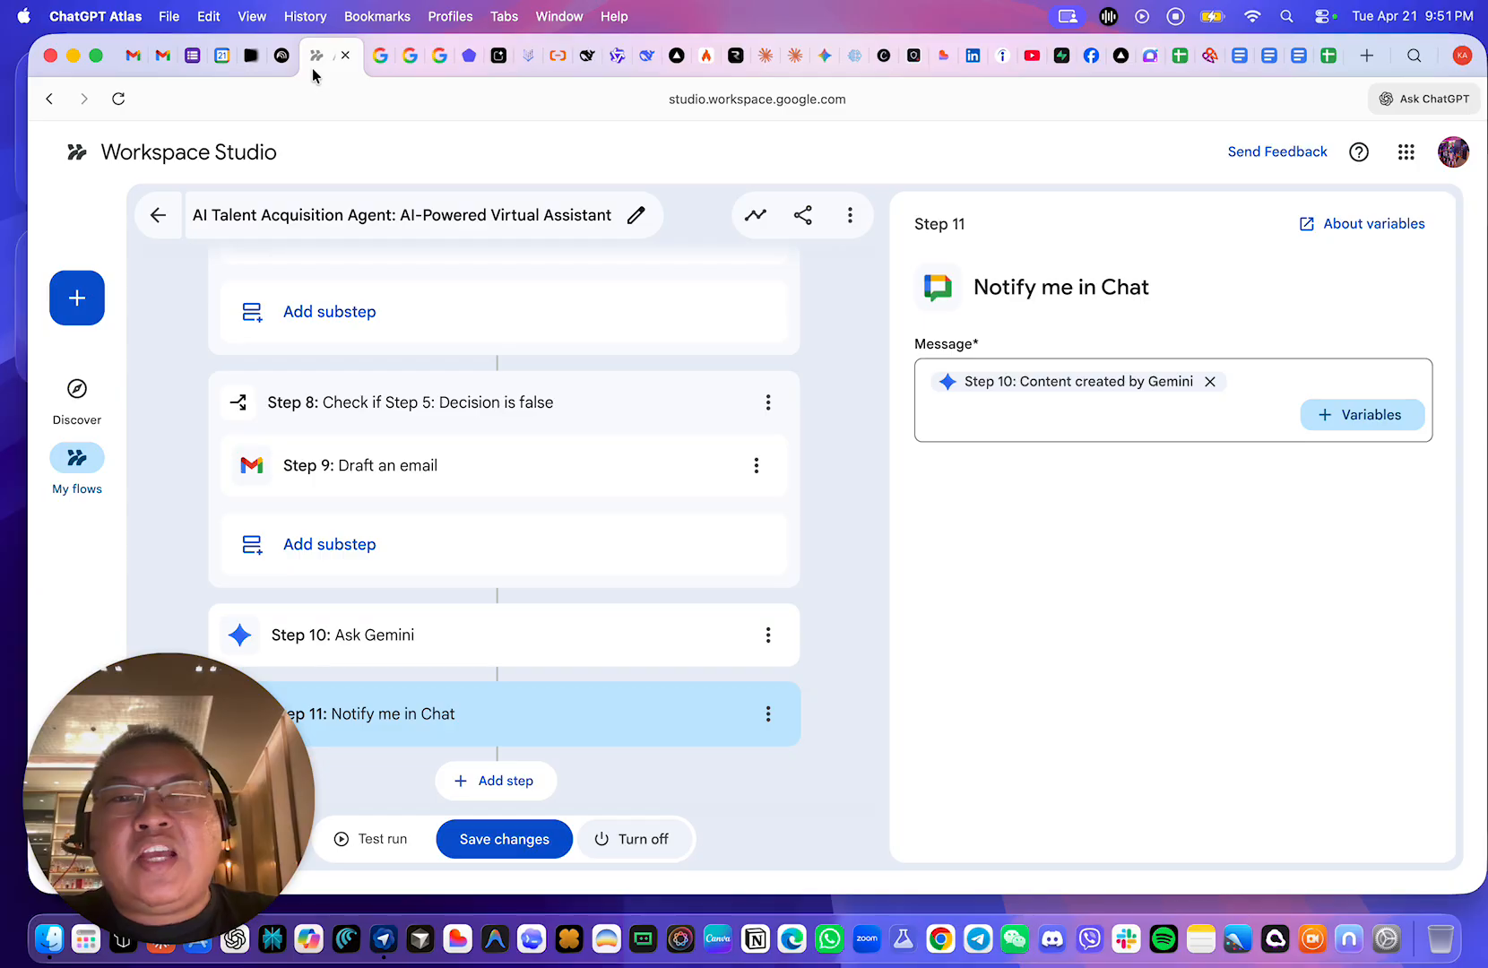
click(133, 57)
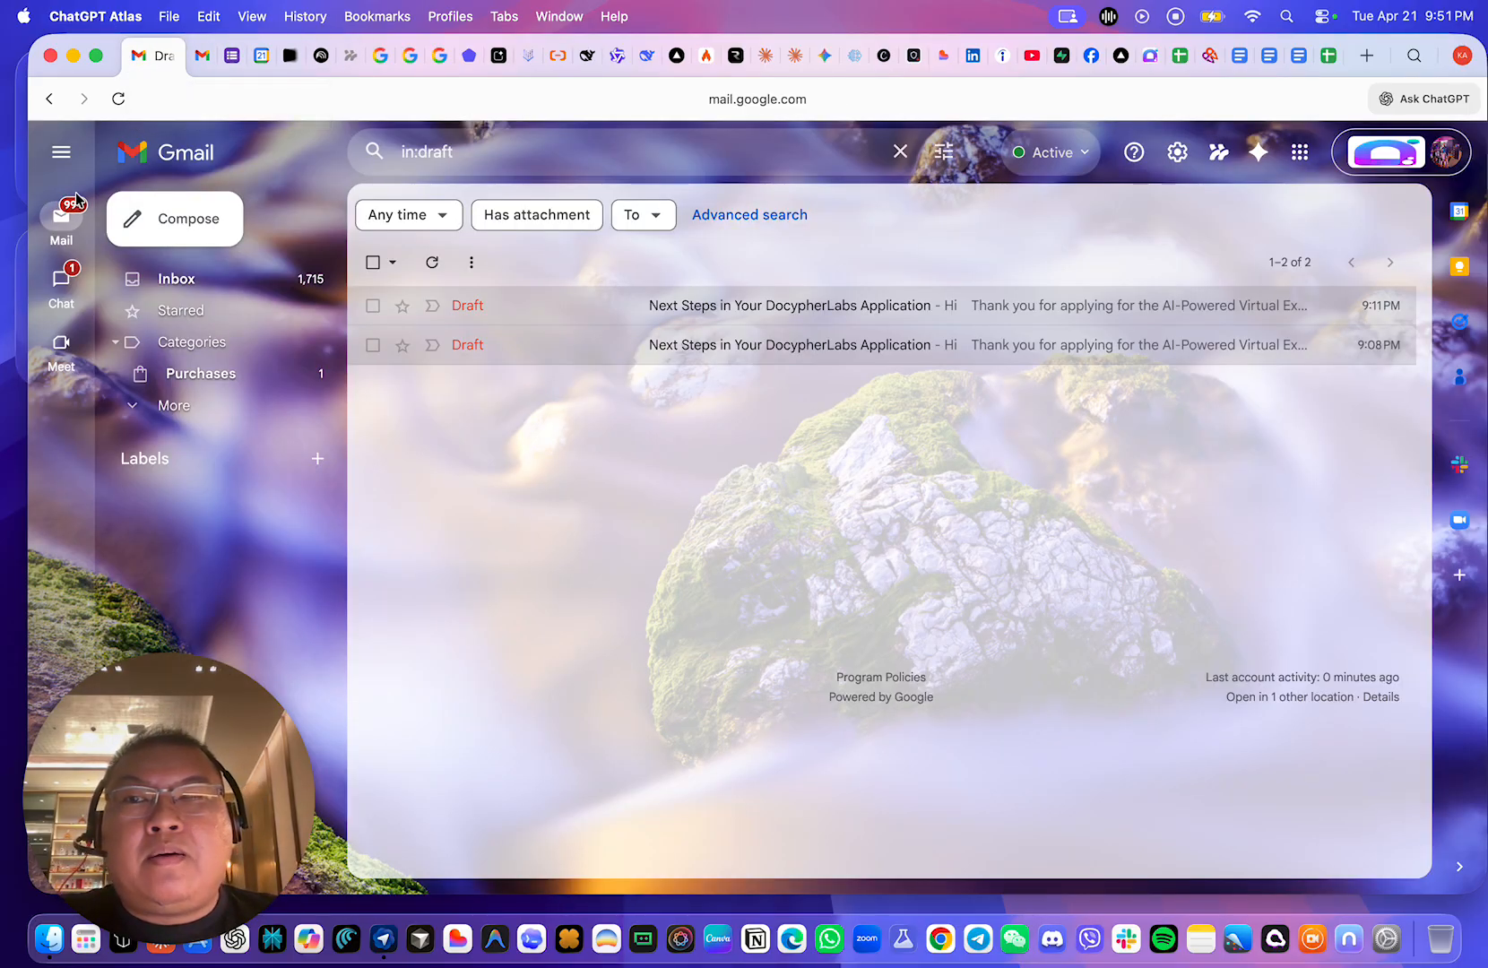
mouse_move(49, 305)
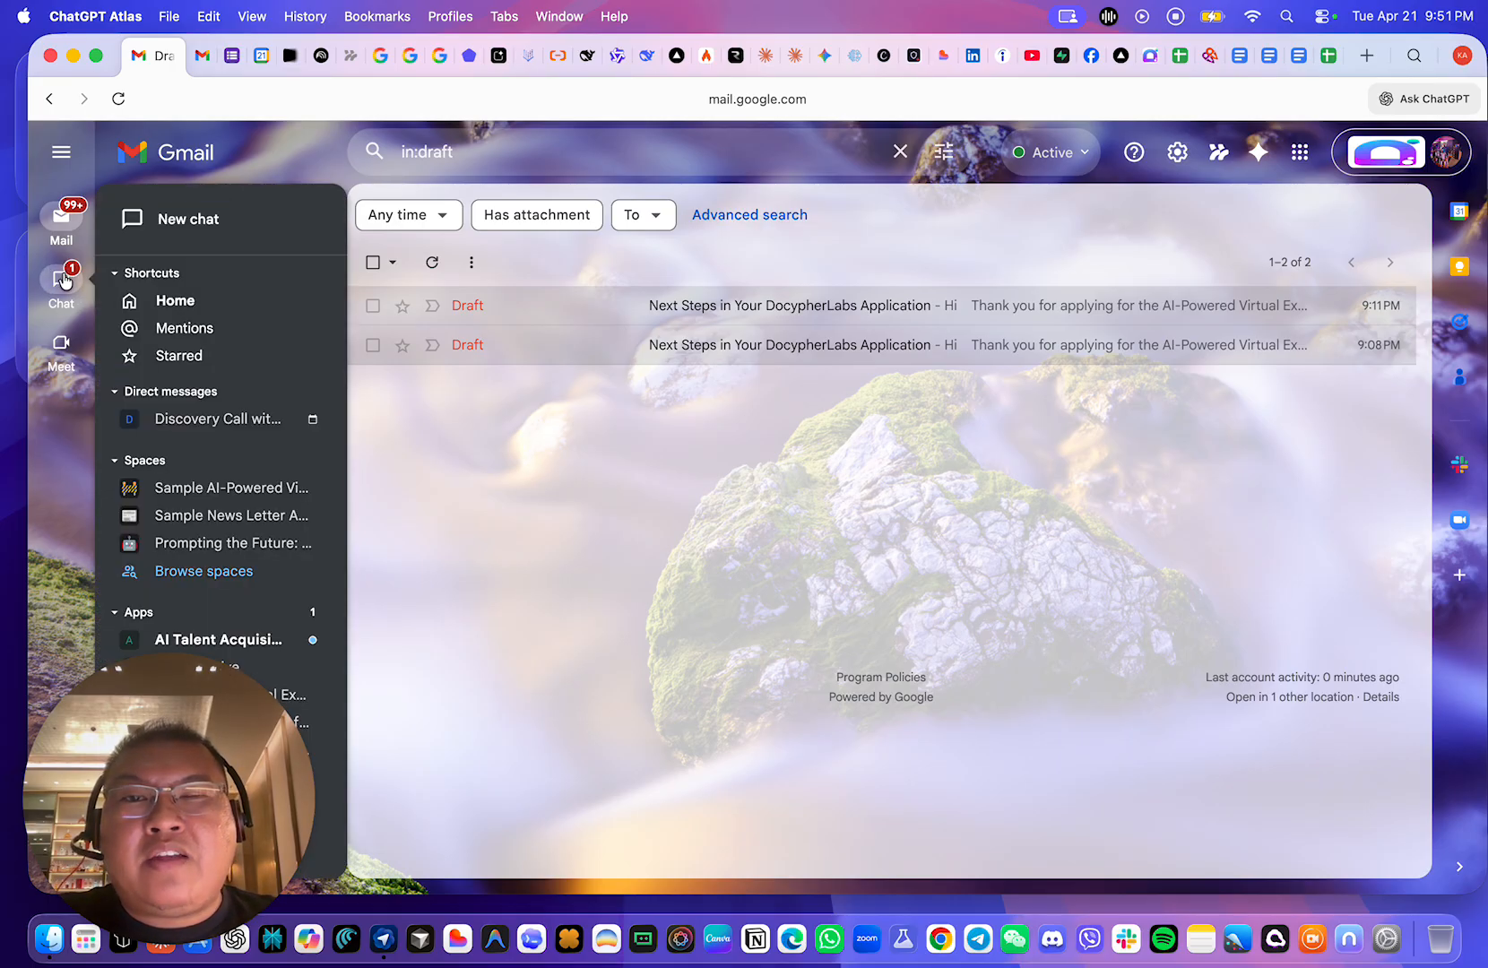
click(61, 276)
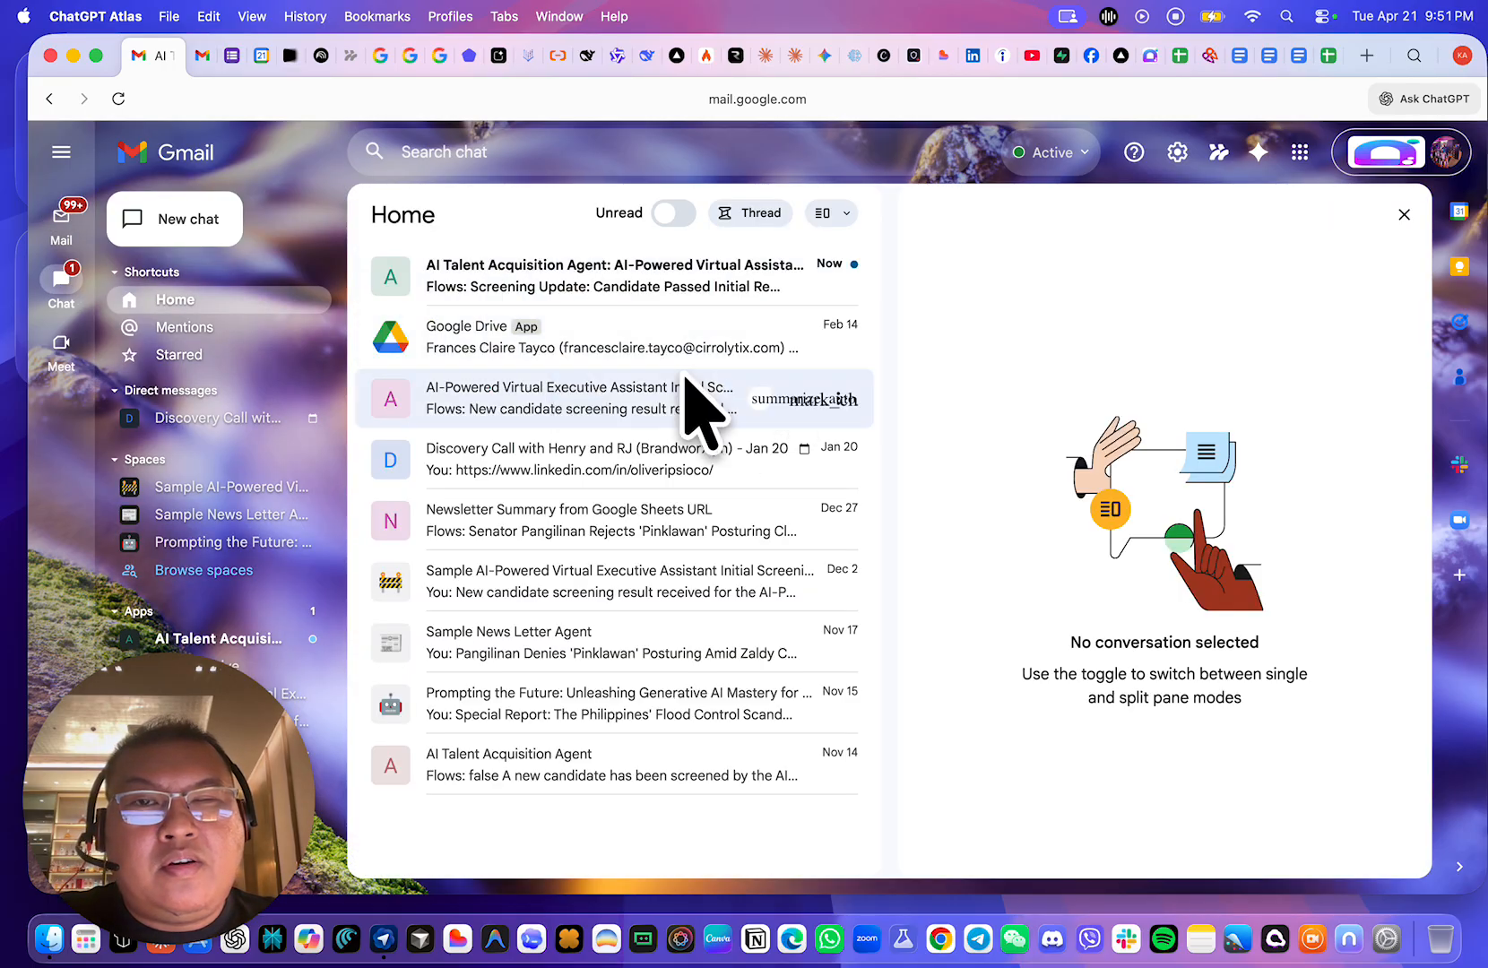
click(617, 289)
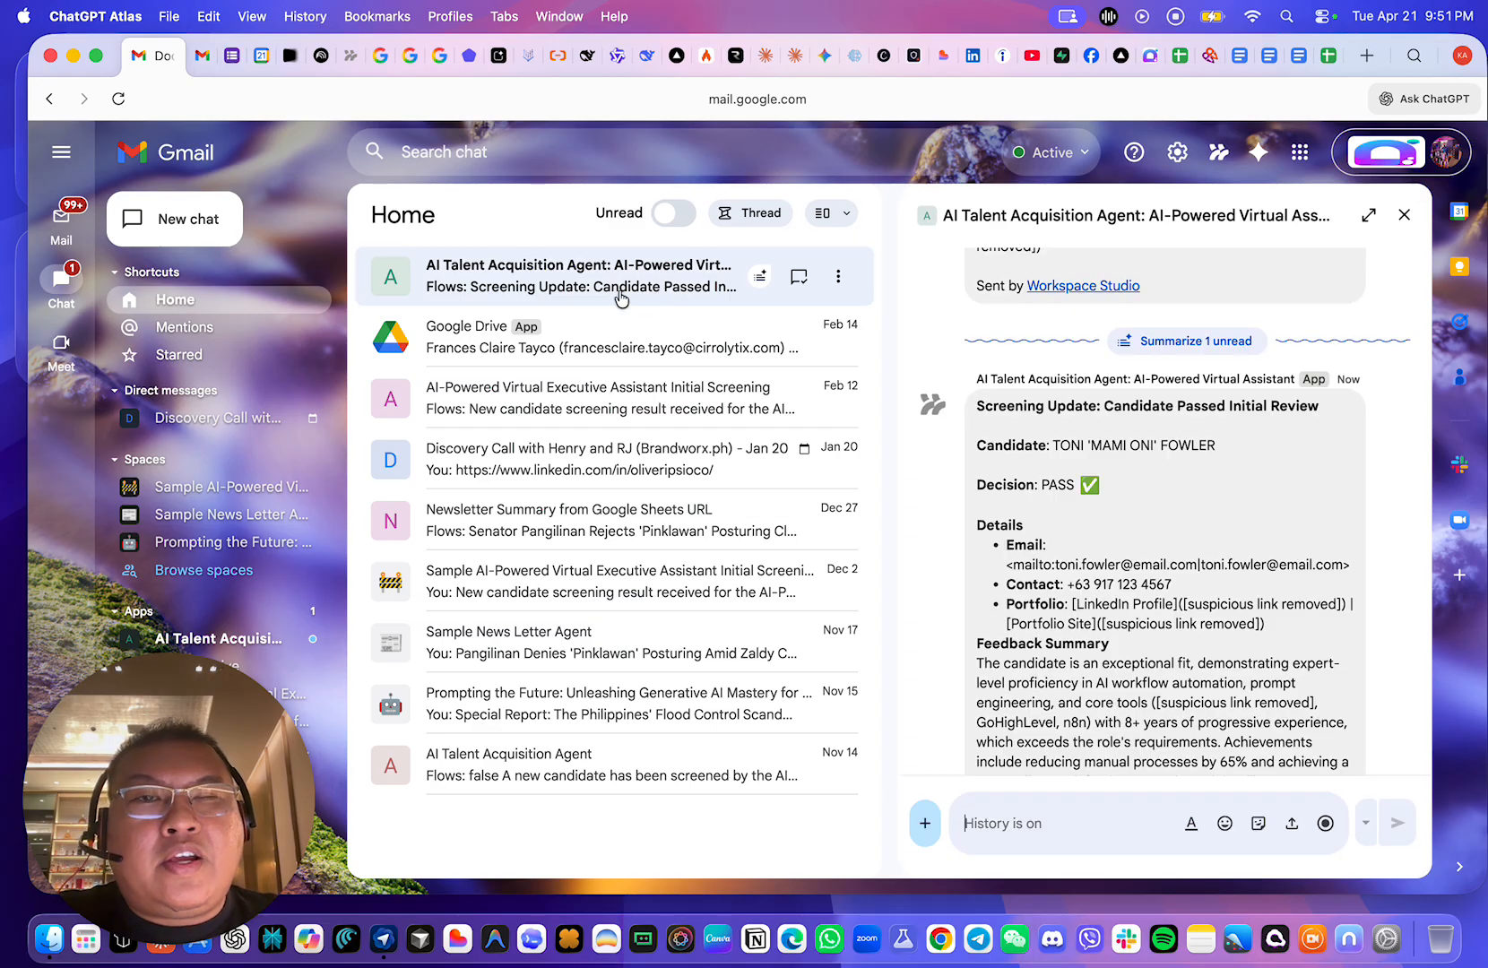
- Review the newest screening update message, highlighting its heading, the candidate's name, and the contact and portfolio details
scroll(1157, 570, down, 2)
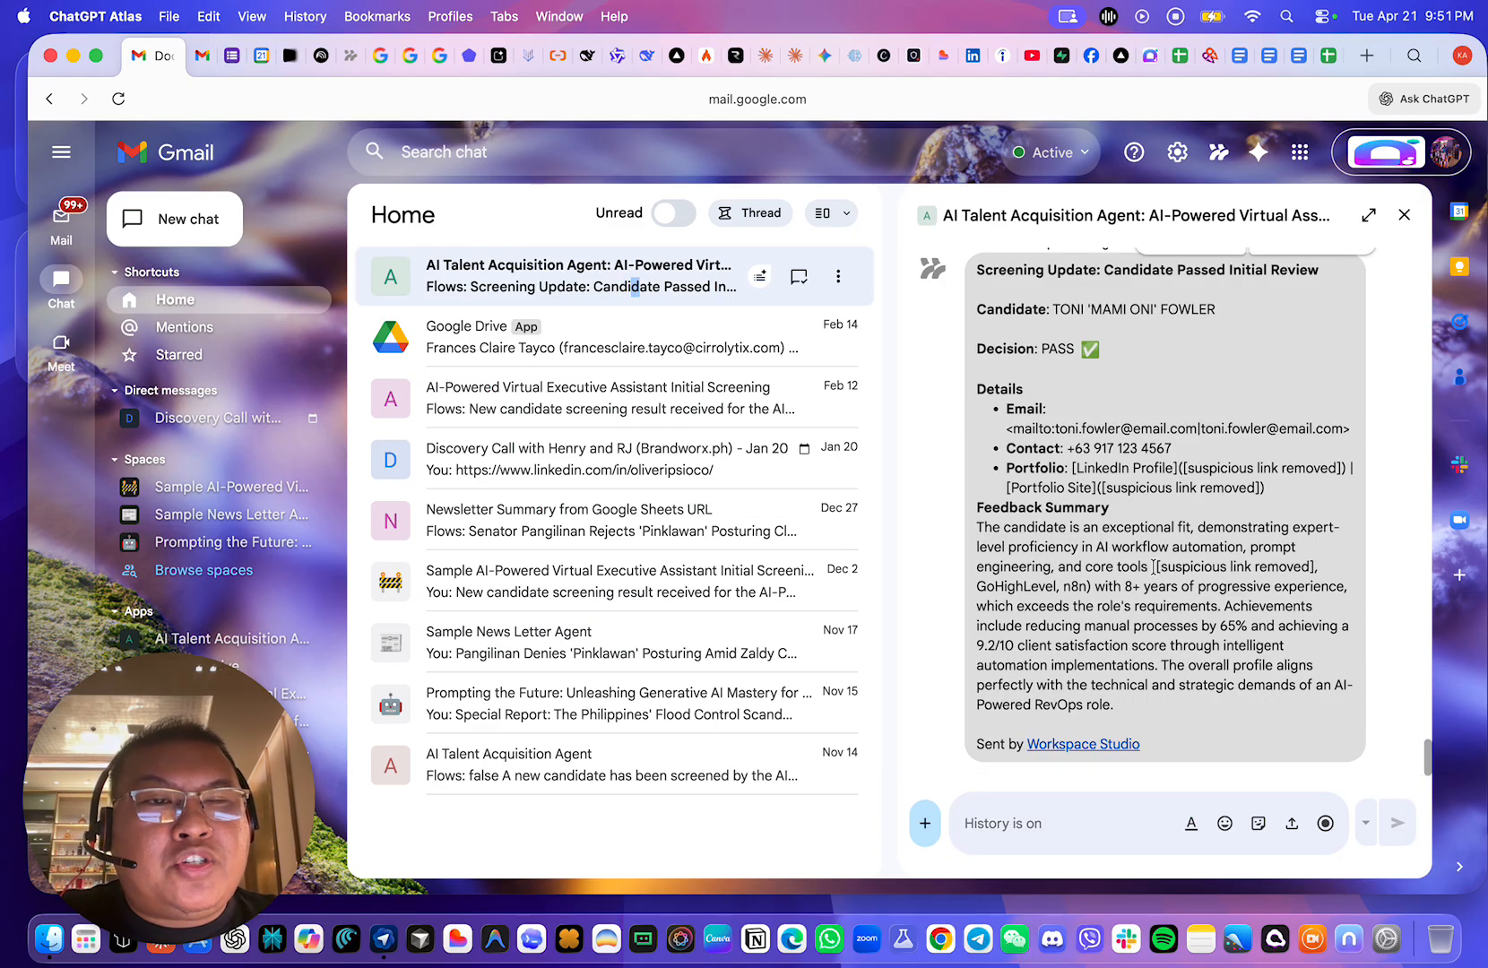
scroll(1148, 549, up, 1)
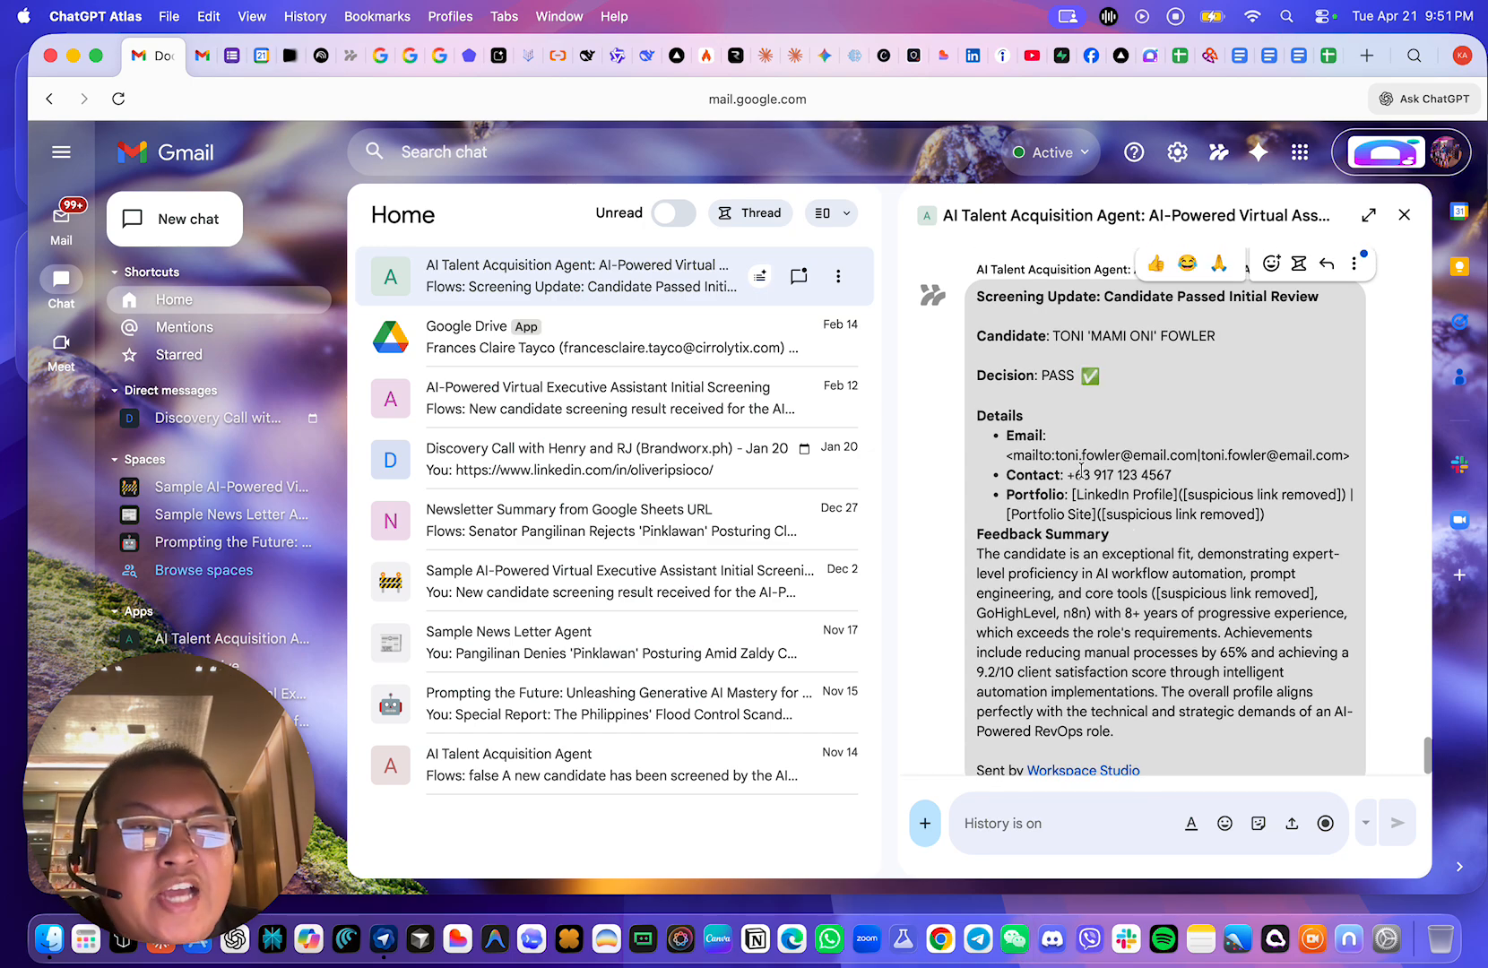
scroll(1237, 431, up, 1)
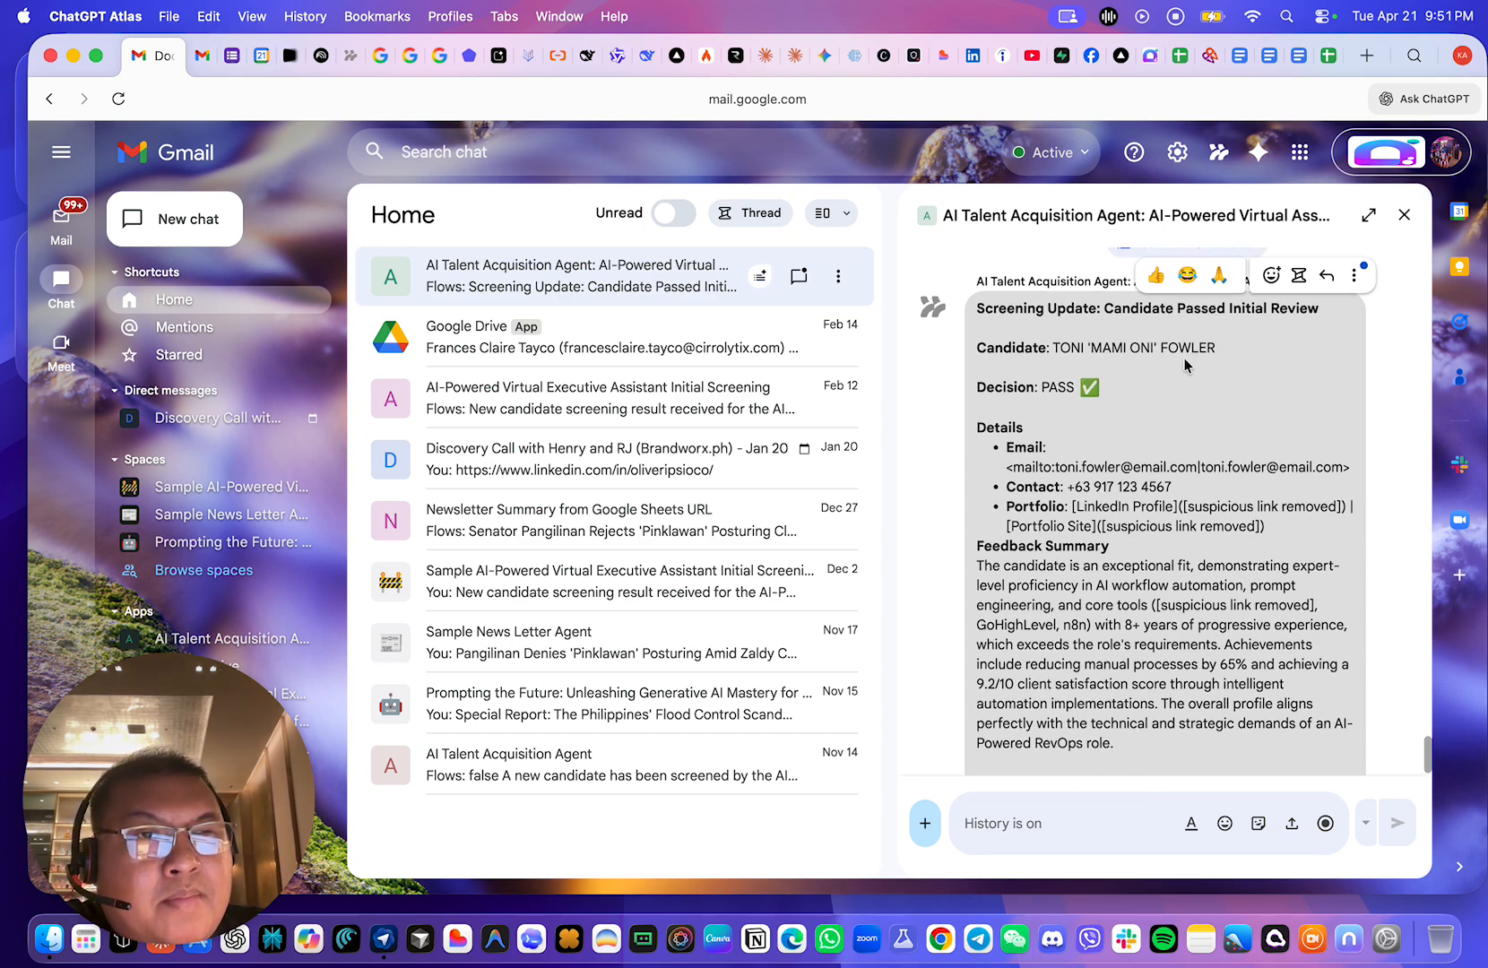
drag(1305, 327, 1166, 269)
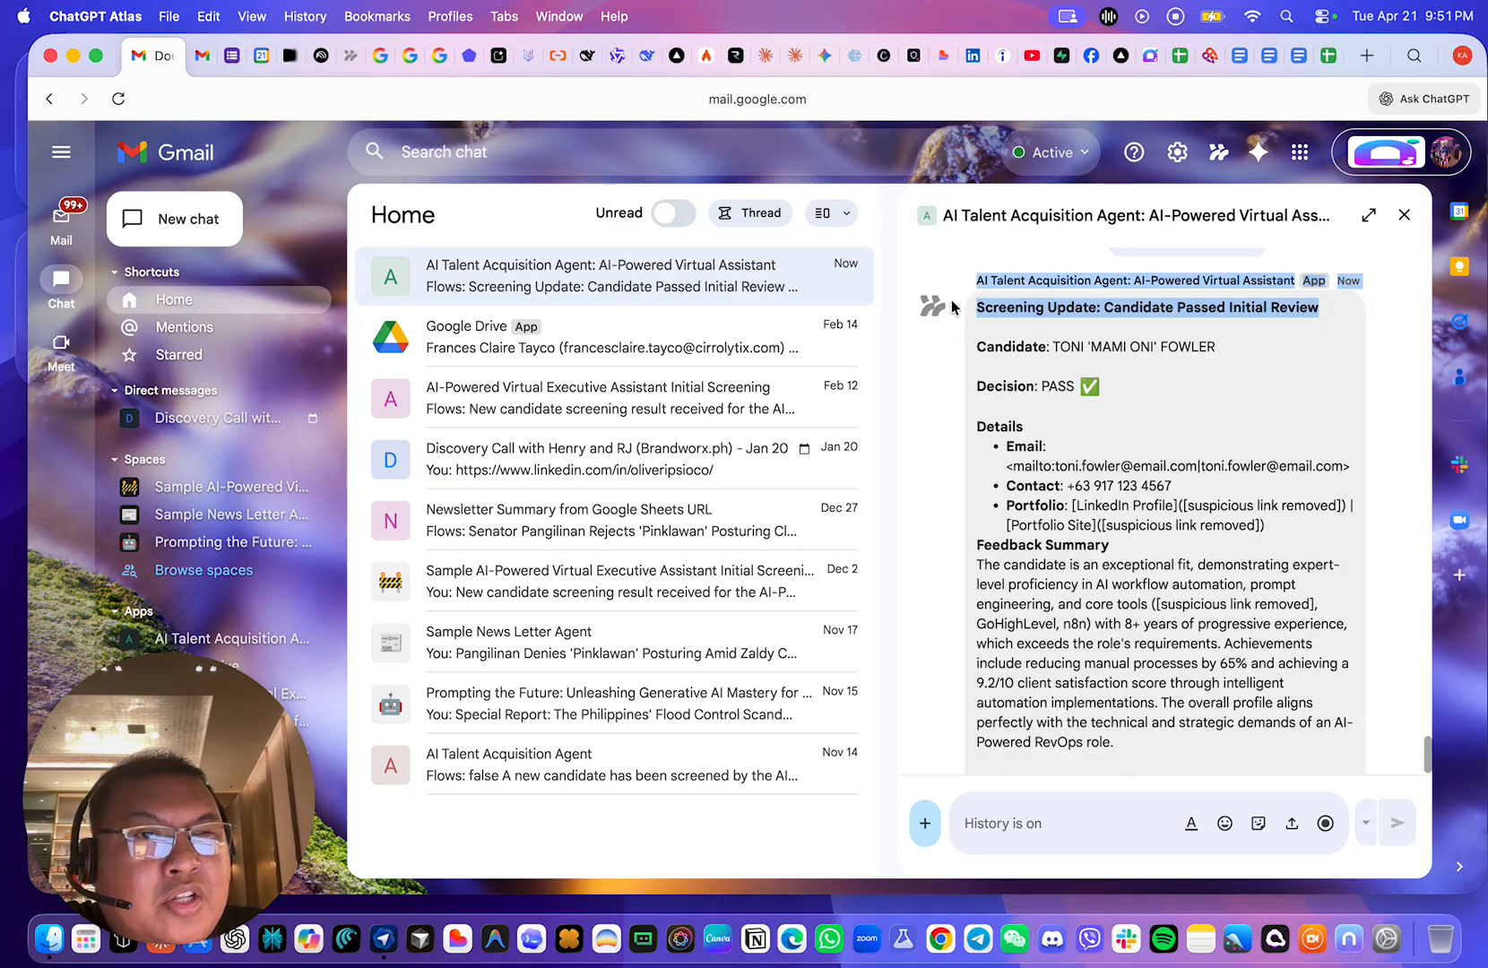
click(1233, 376)
drag(1251, 354, 1058, 354)
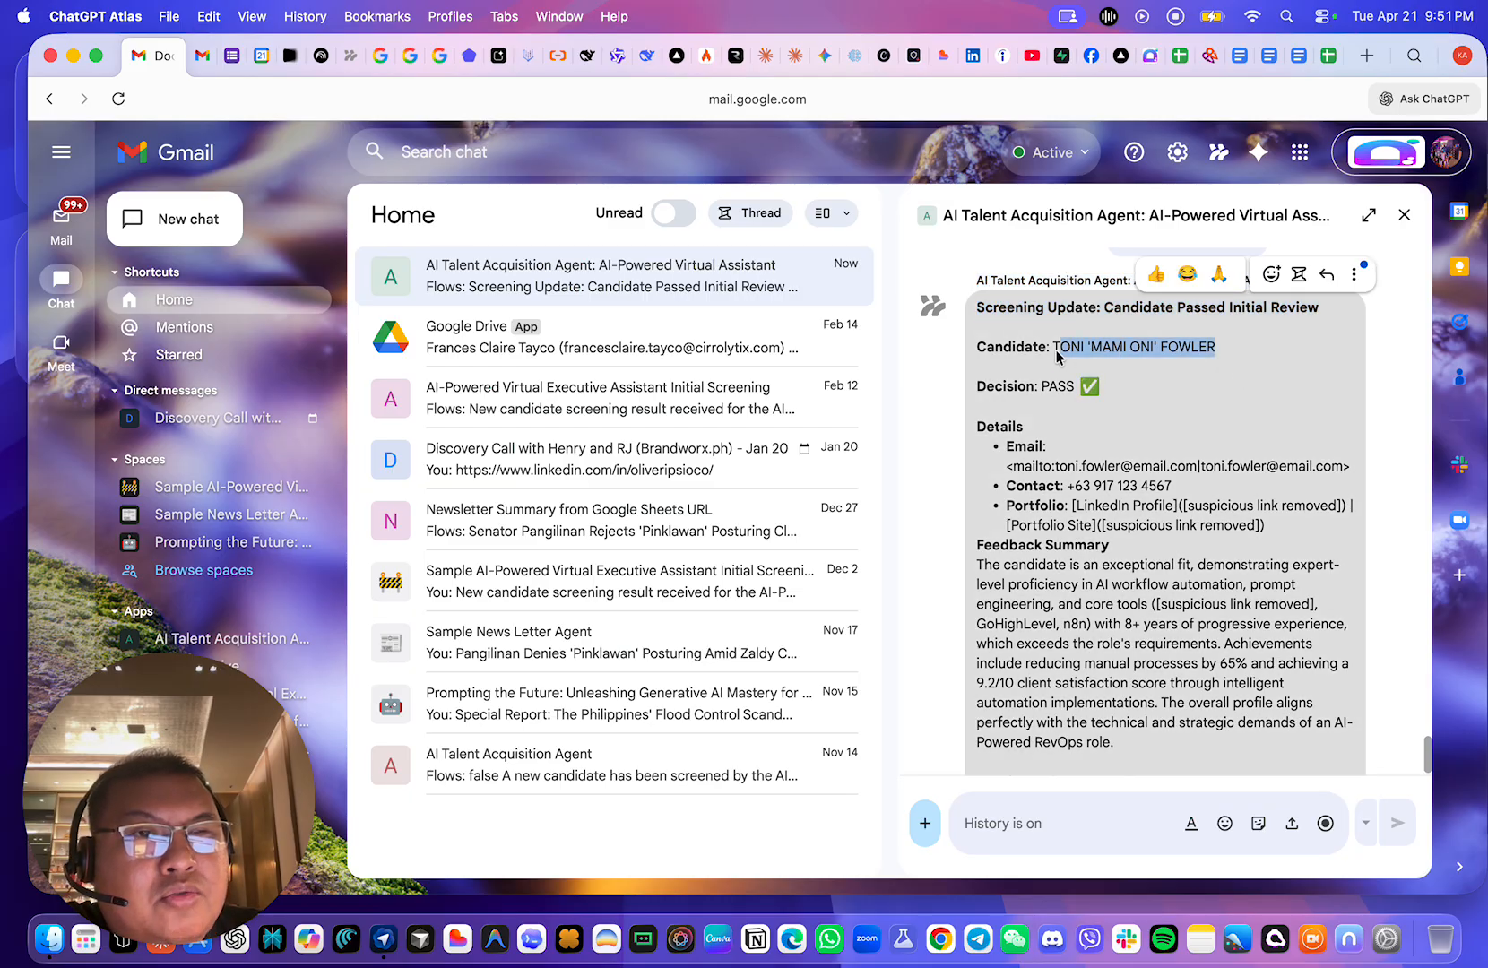
click(1255, 408)
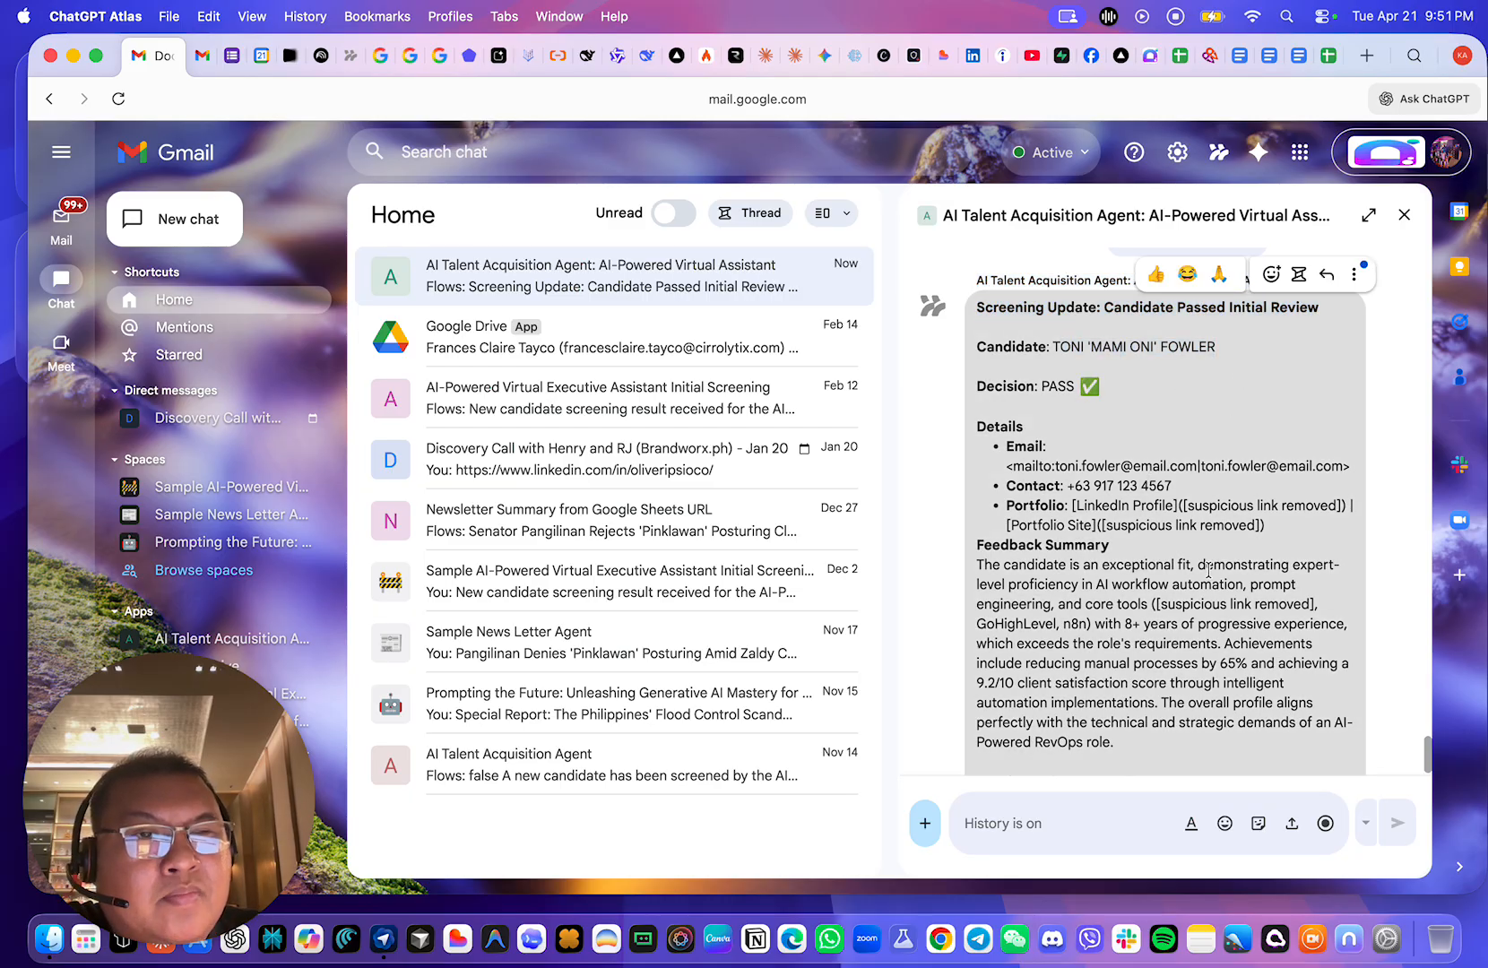
drag(1266, 527, 1043, 454)
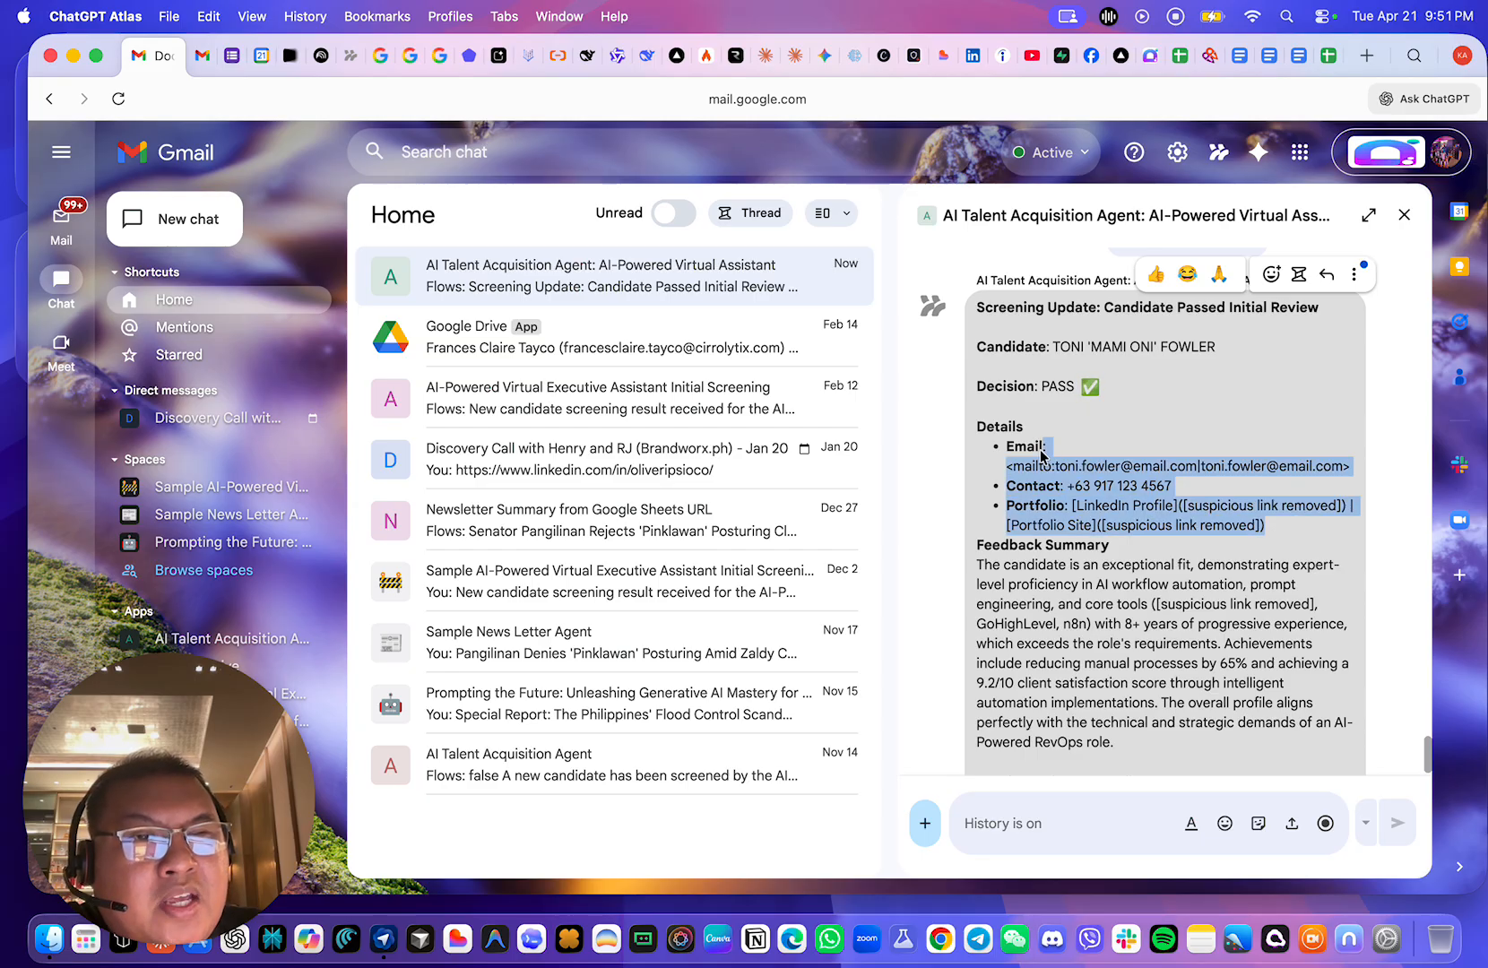
click(1120, 587)
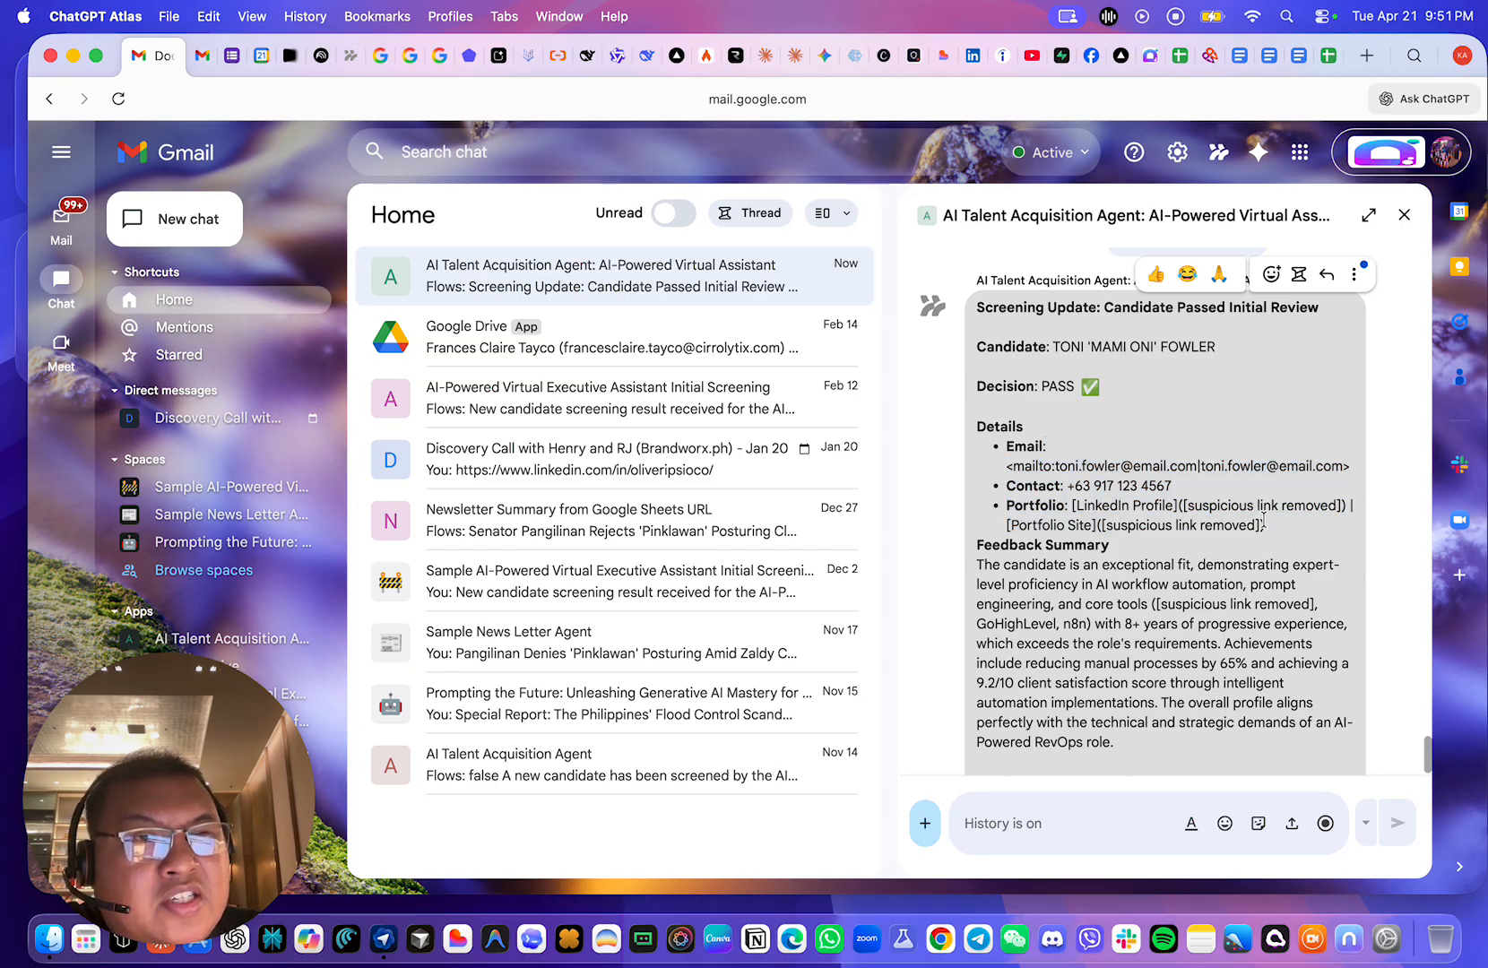
- Read the Feedback Summary paragraph of the screening update, highlighting its text
scroll(1265, 524, down, 1)
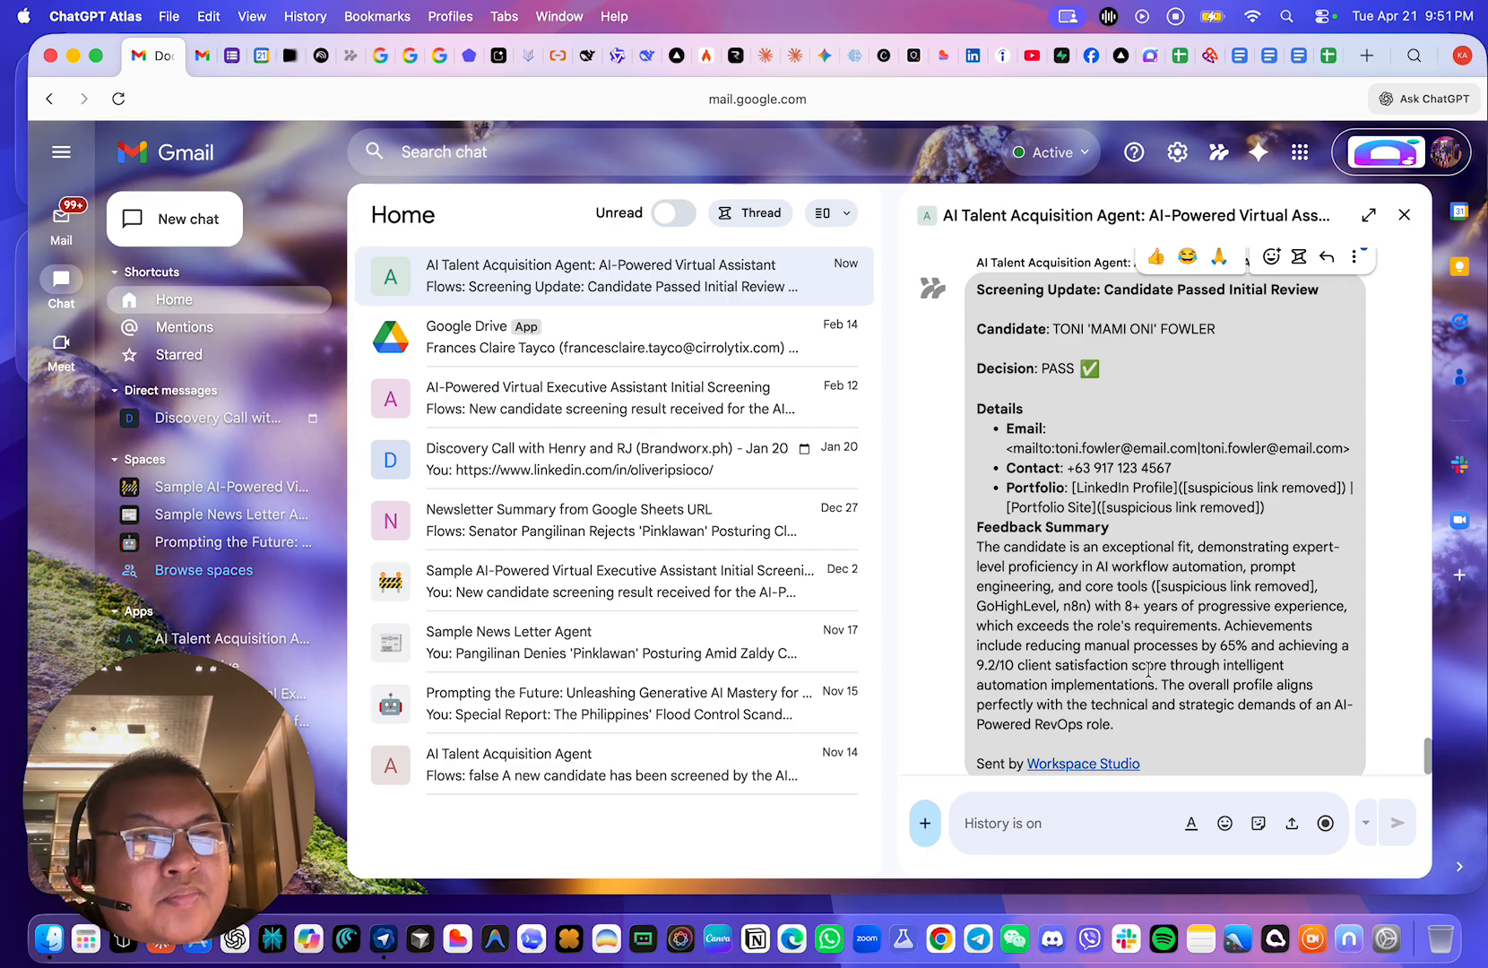
drag(1132, 727, 984, 558)
click(1068, 562)
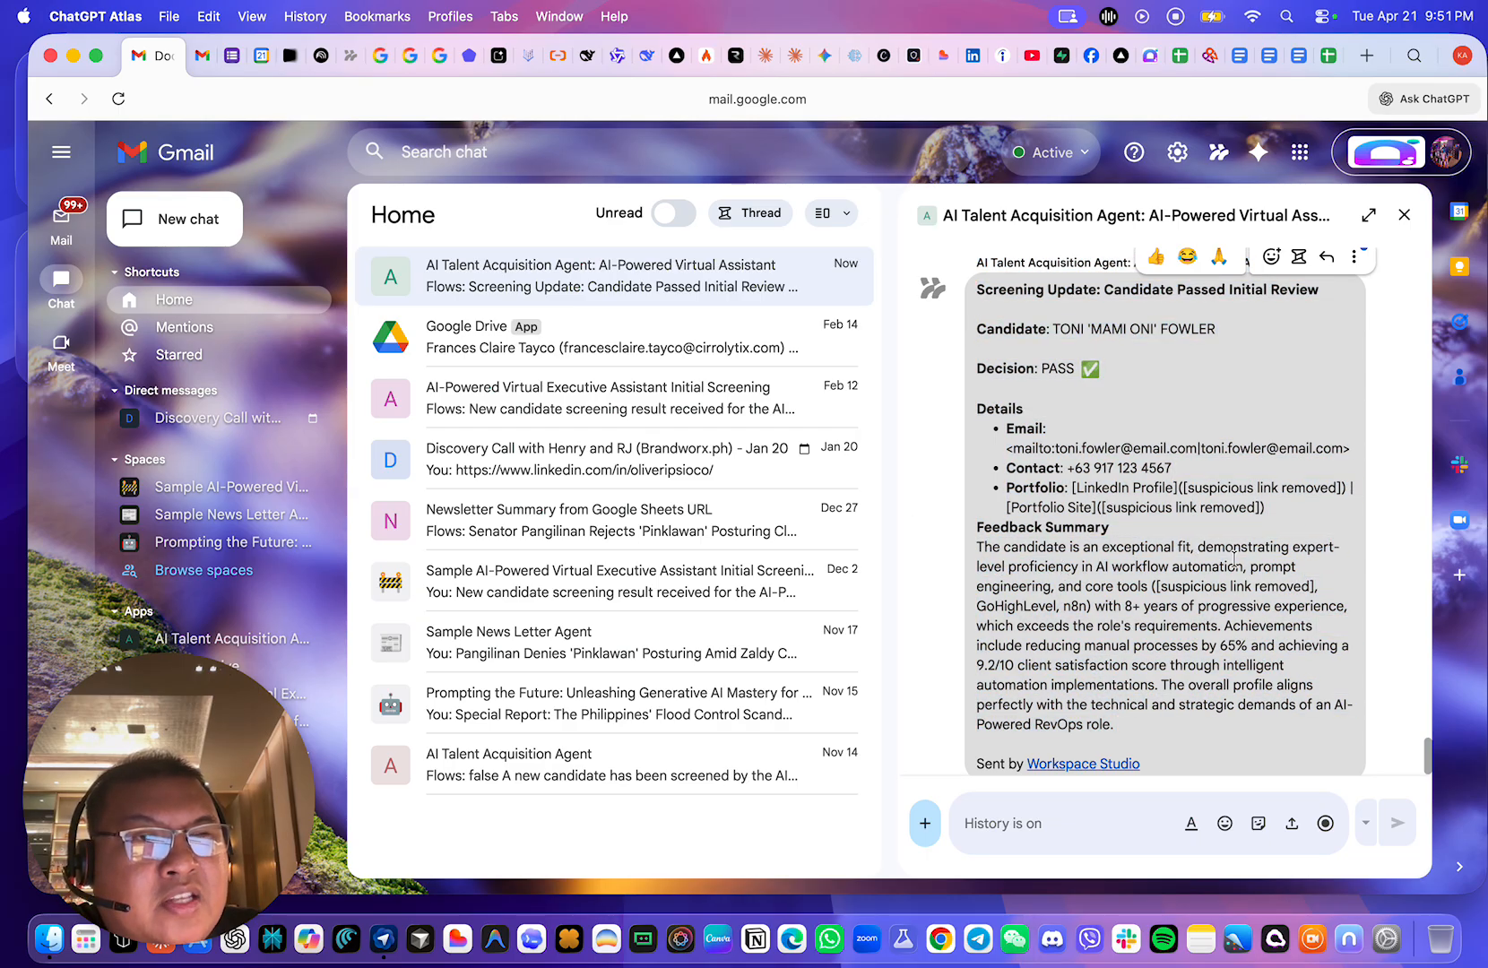
scroll(1234, 558, down, 1)
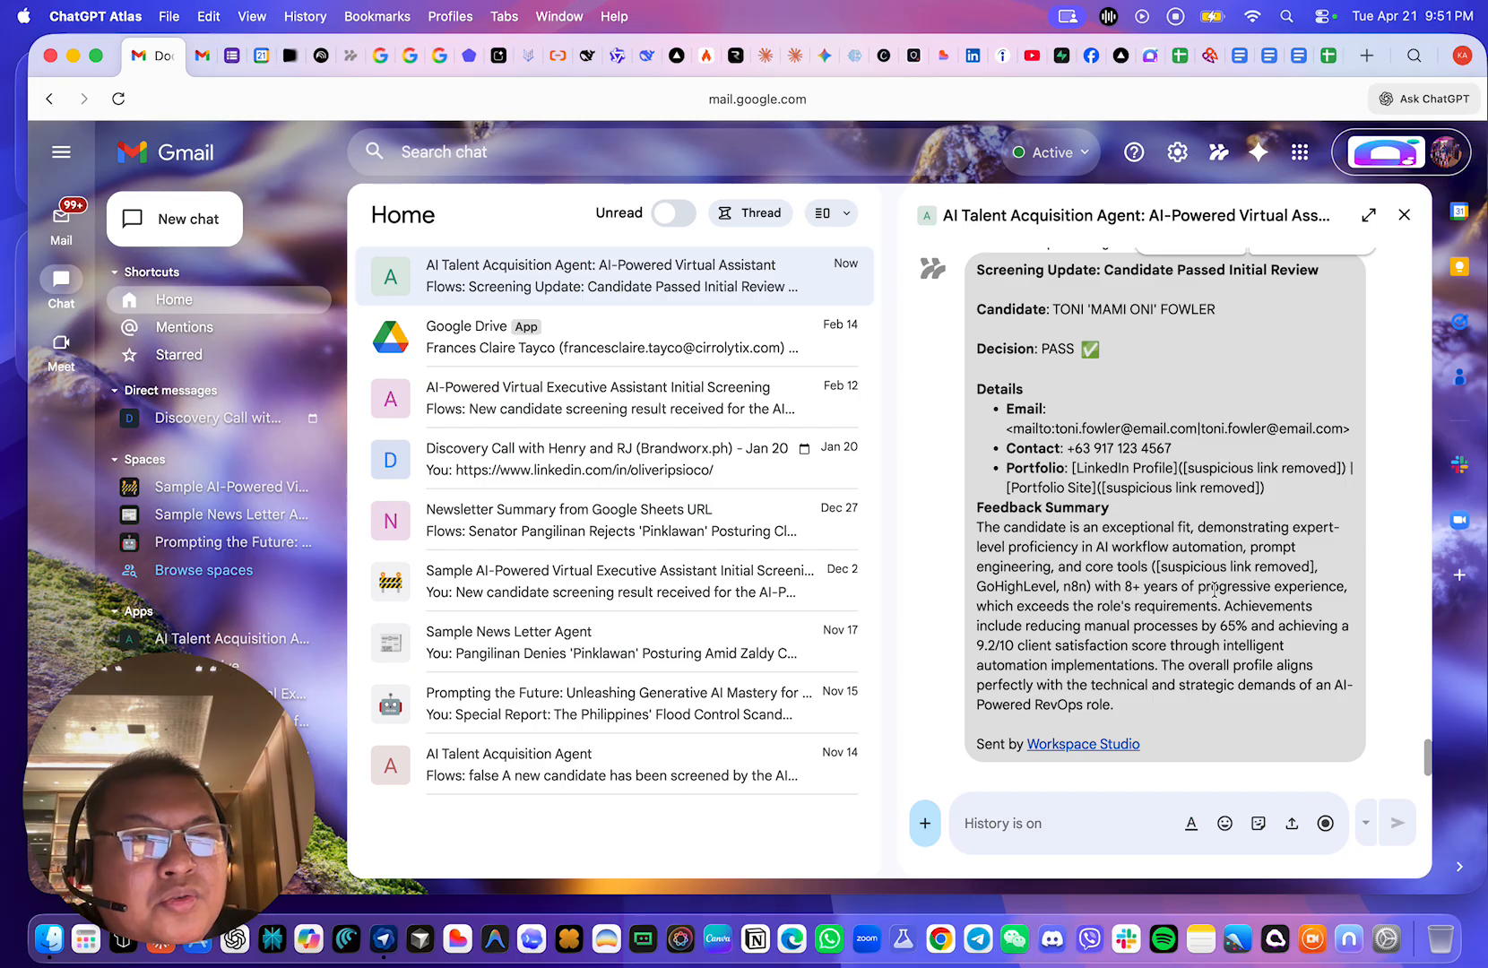
drag(1167, 710, 1011, 532)
click(1099, 536)
scroll(1206, 526, up, 2)
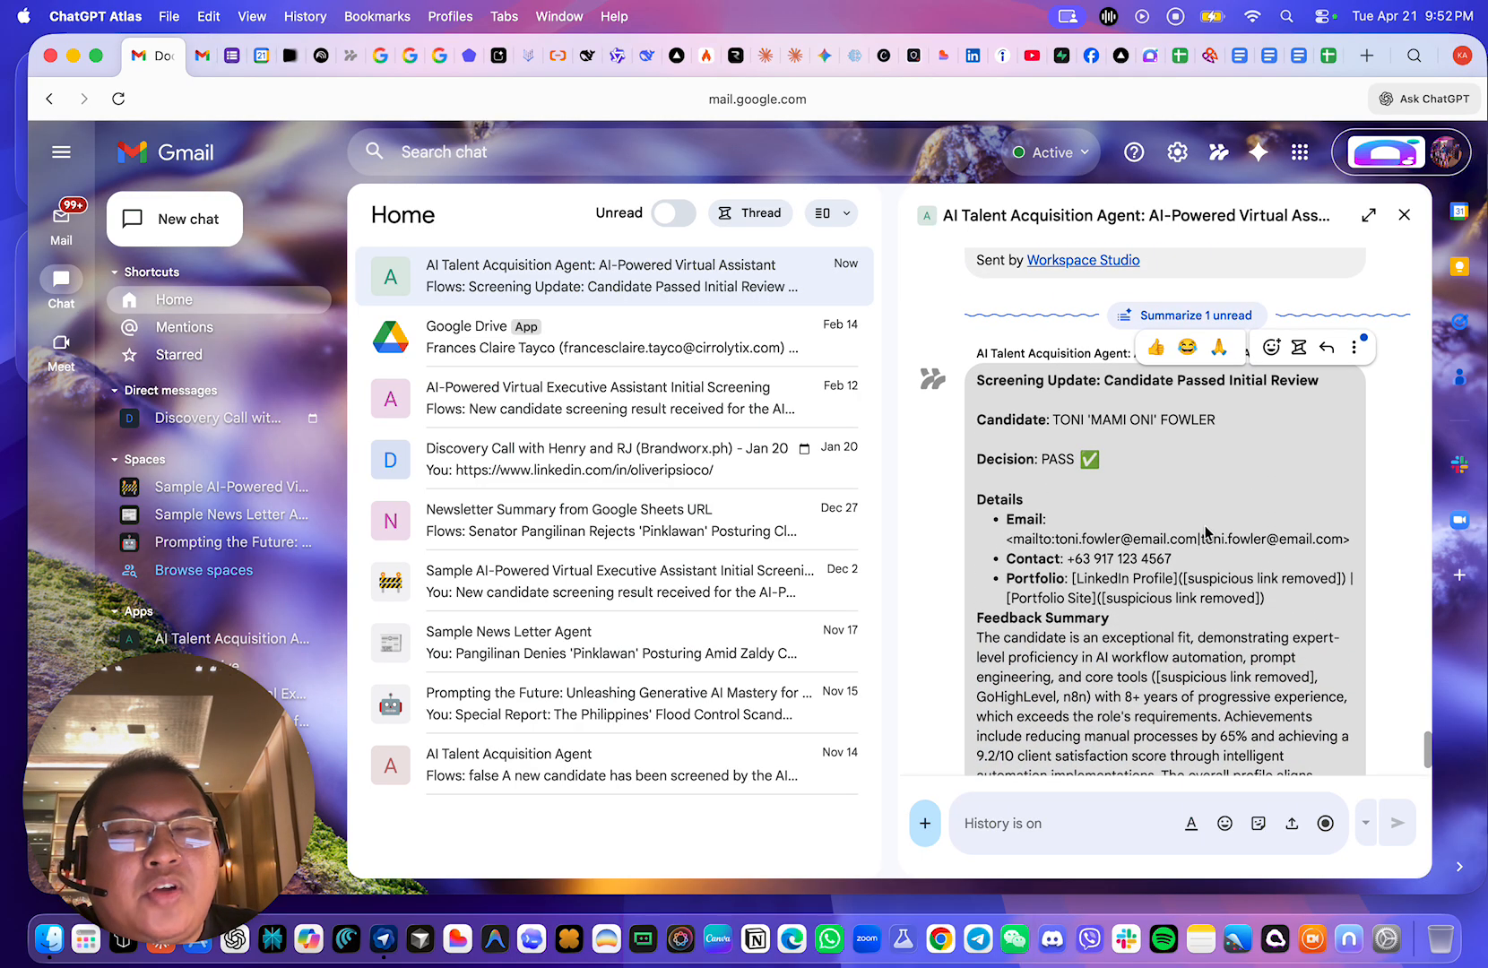
- Return to the mailbox's Drafts folder and open the newest "Next Steps in Your DocypherLabs Application" draft
mouse_move(76, 232)
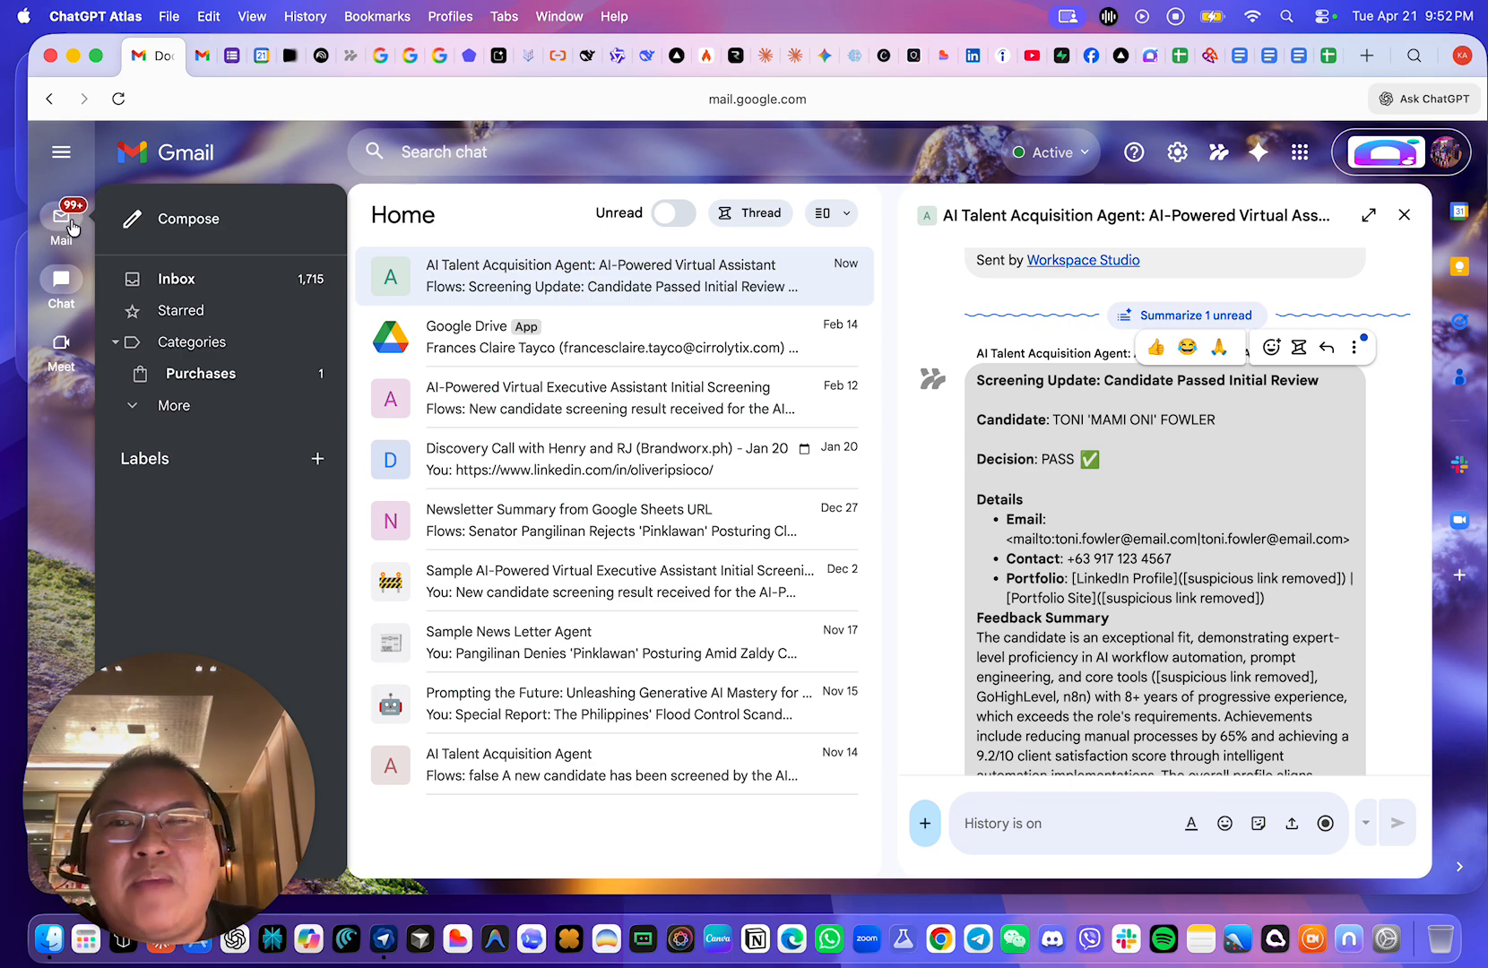
click(72, 224)
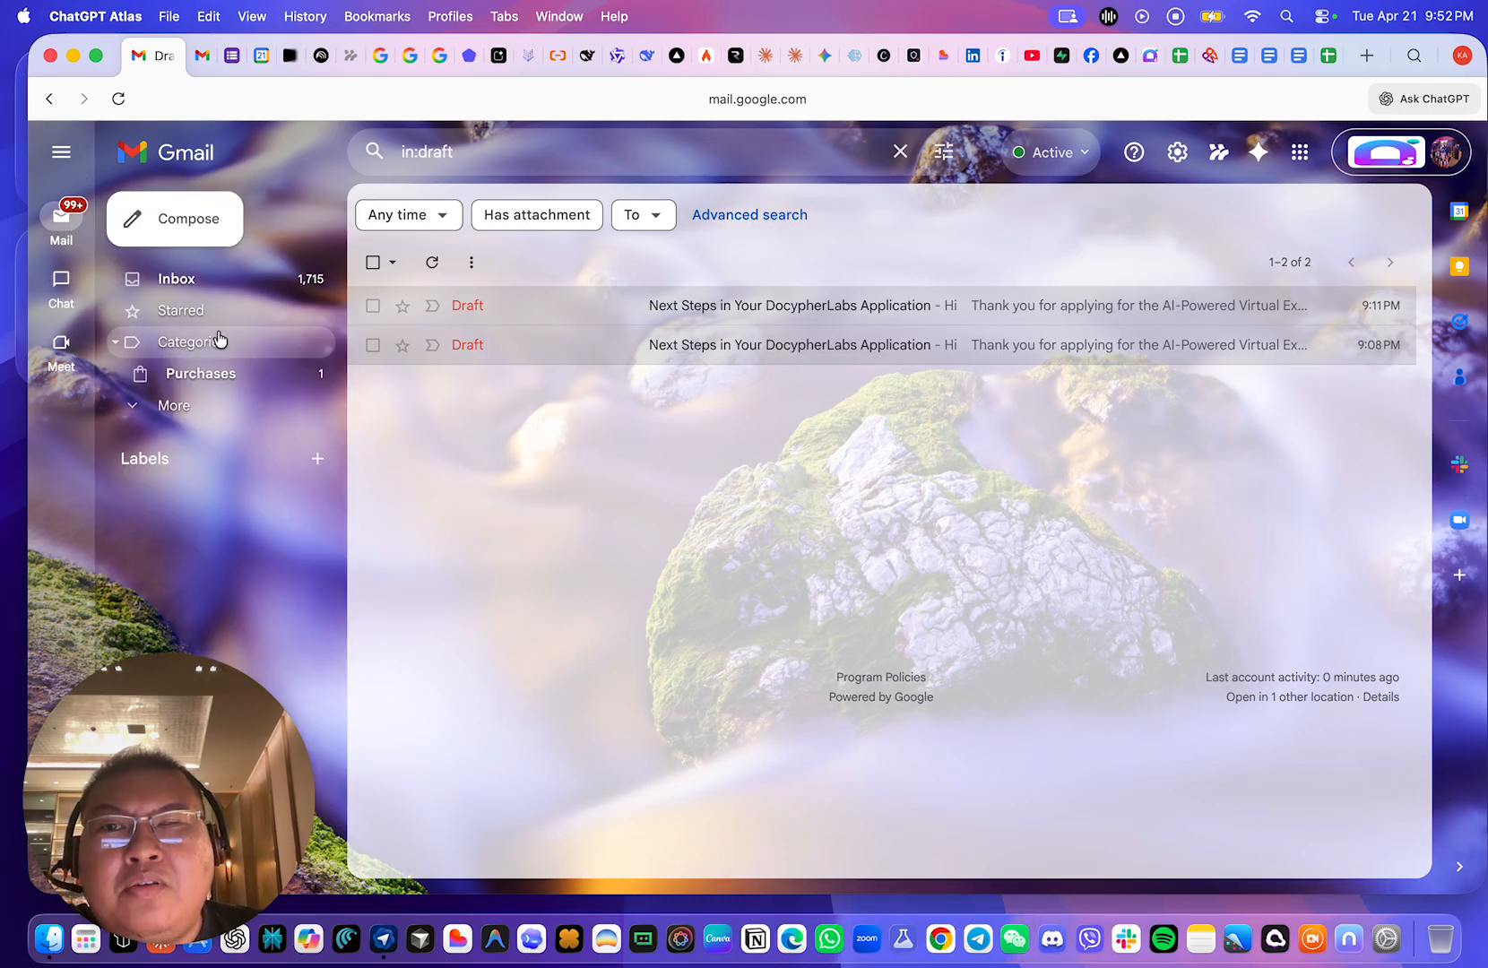
click(212, 403)
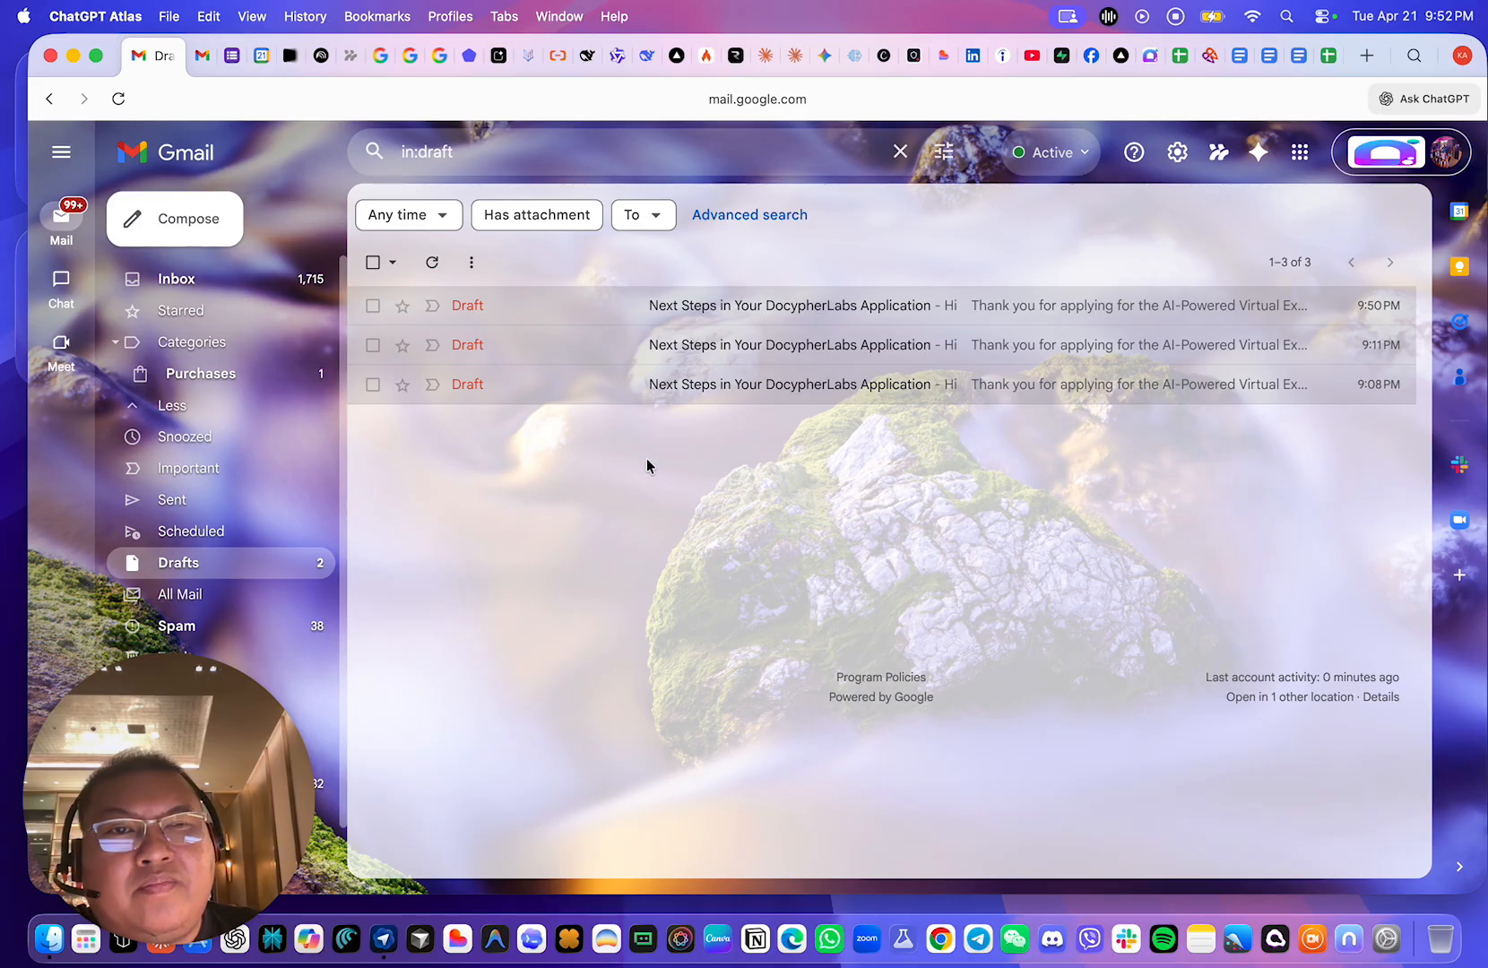
click(1155, 313)
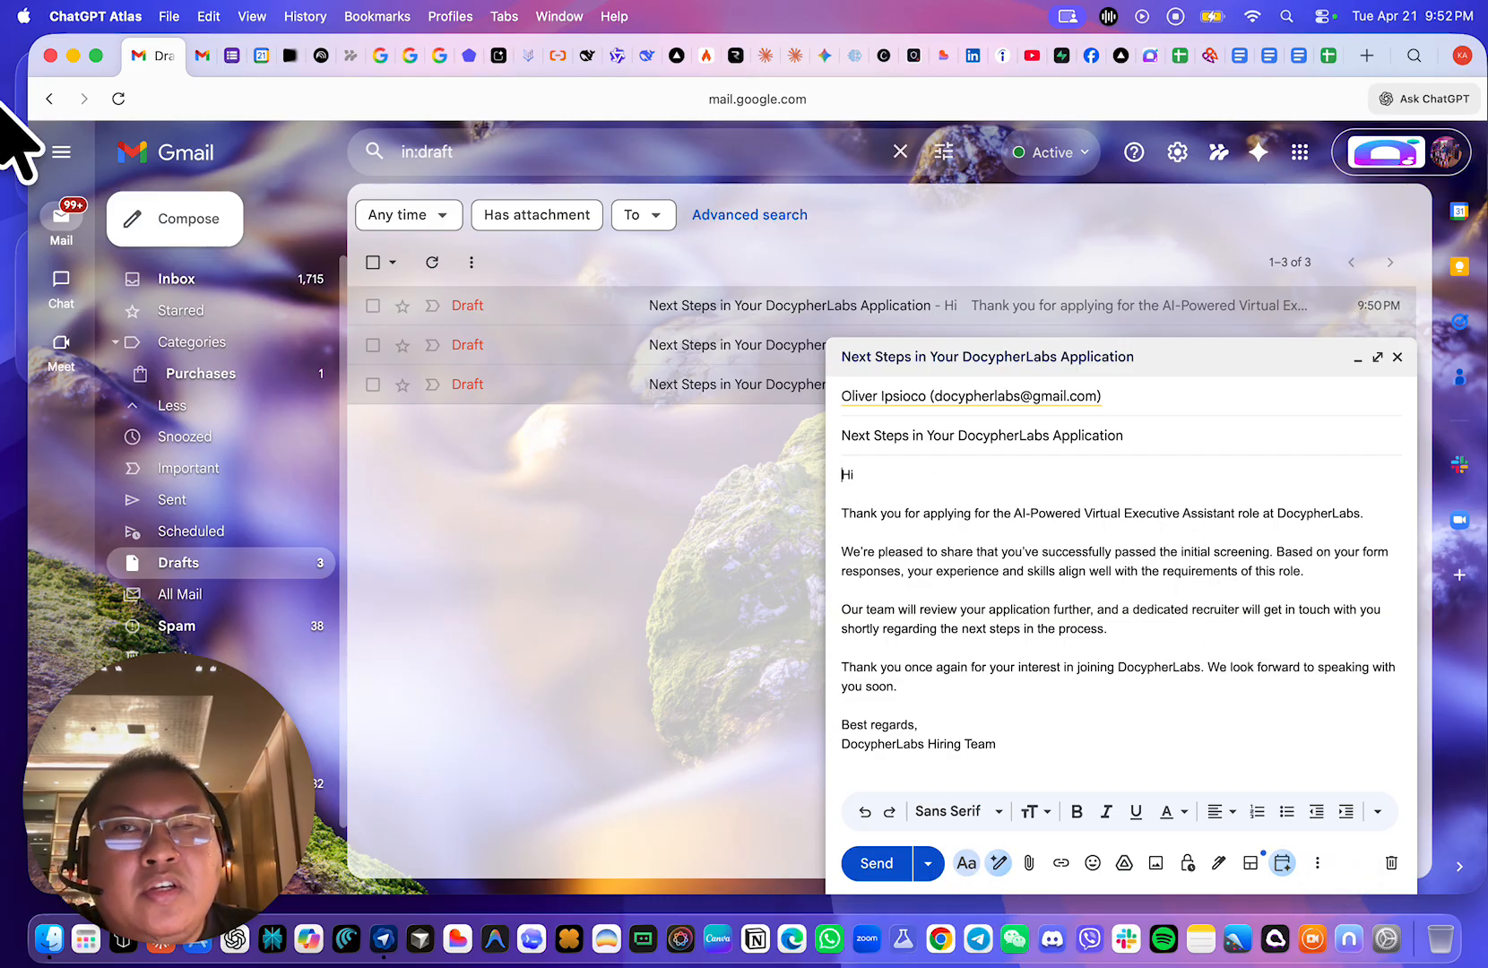
- Switch to Workspace Studio, inspect the Step 9 "Draft an email" settings, and review the flow's earlier steps
click(348, 56)
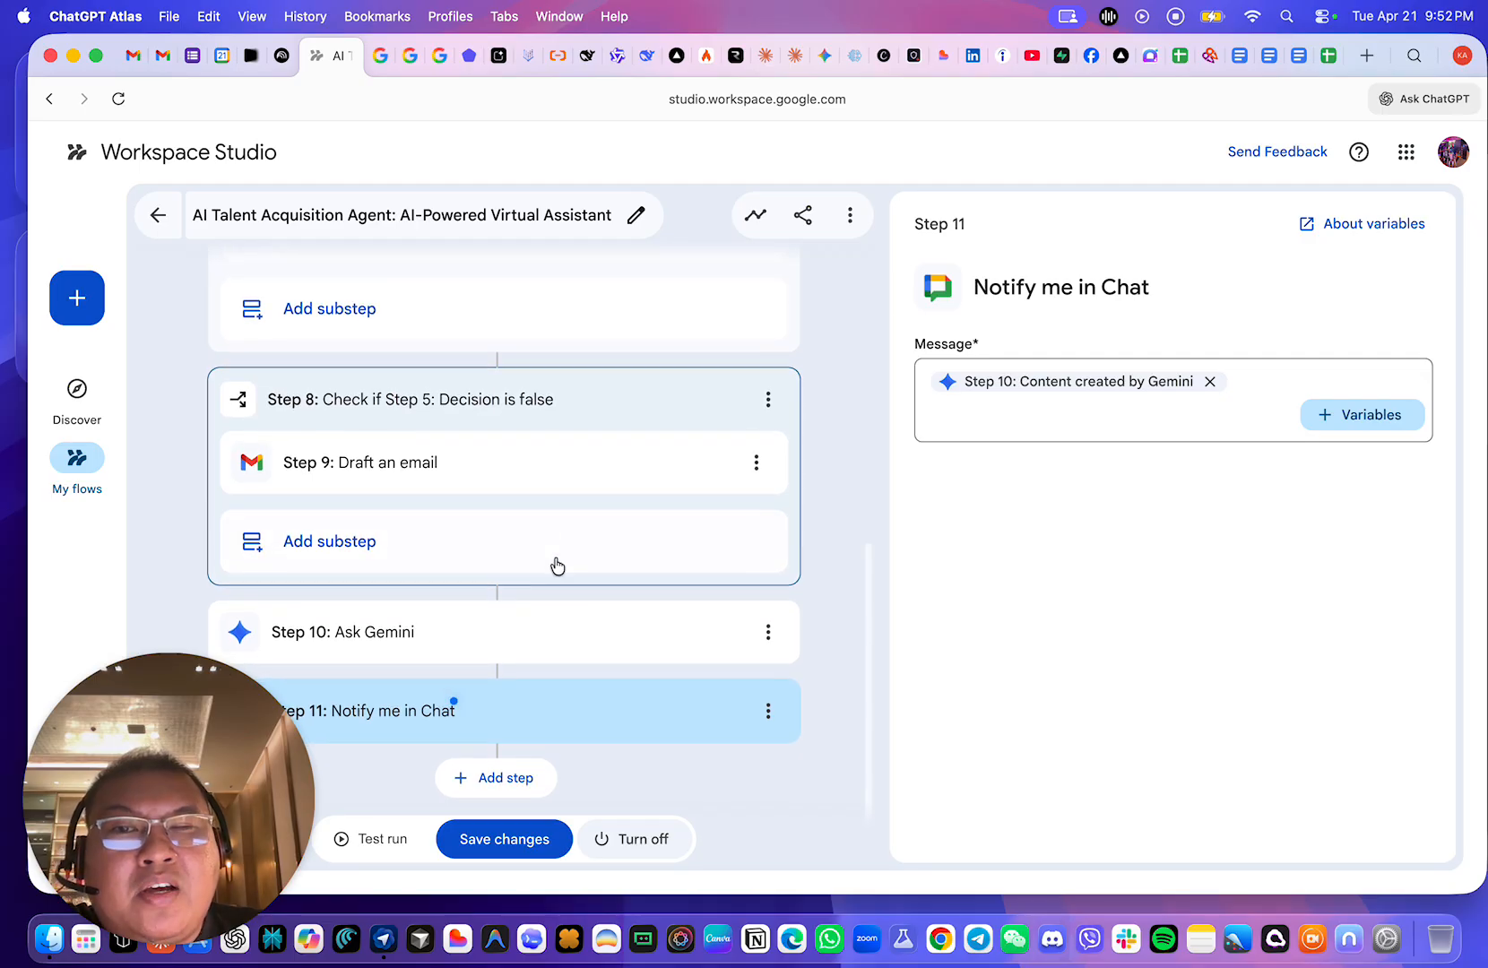
click(519, 466)
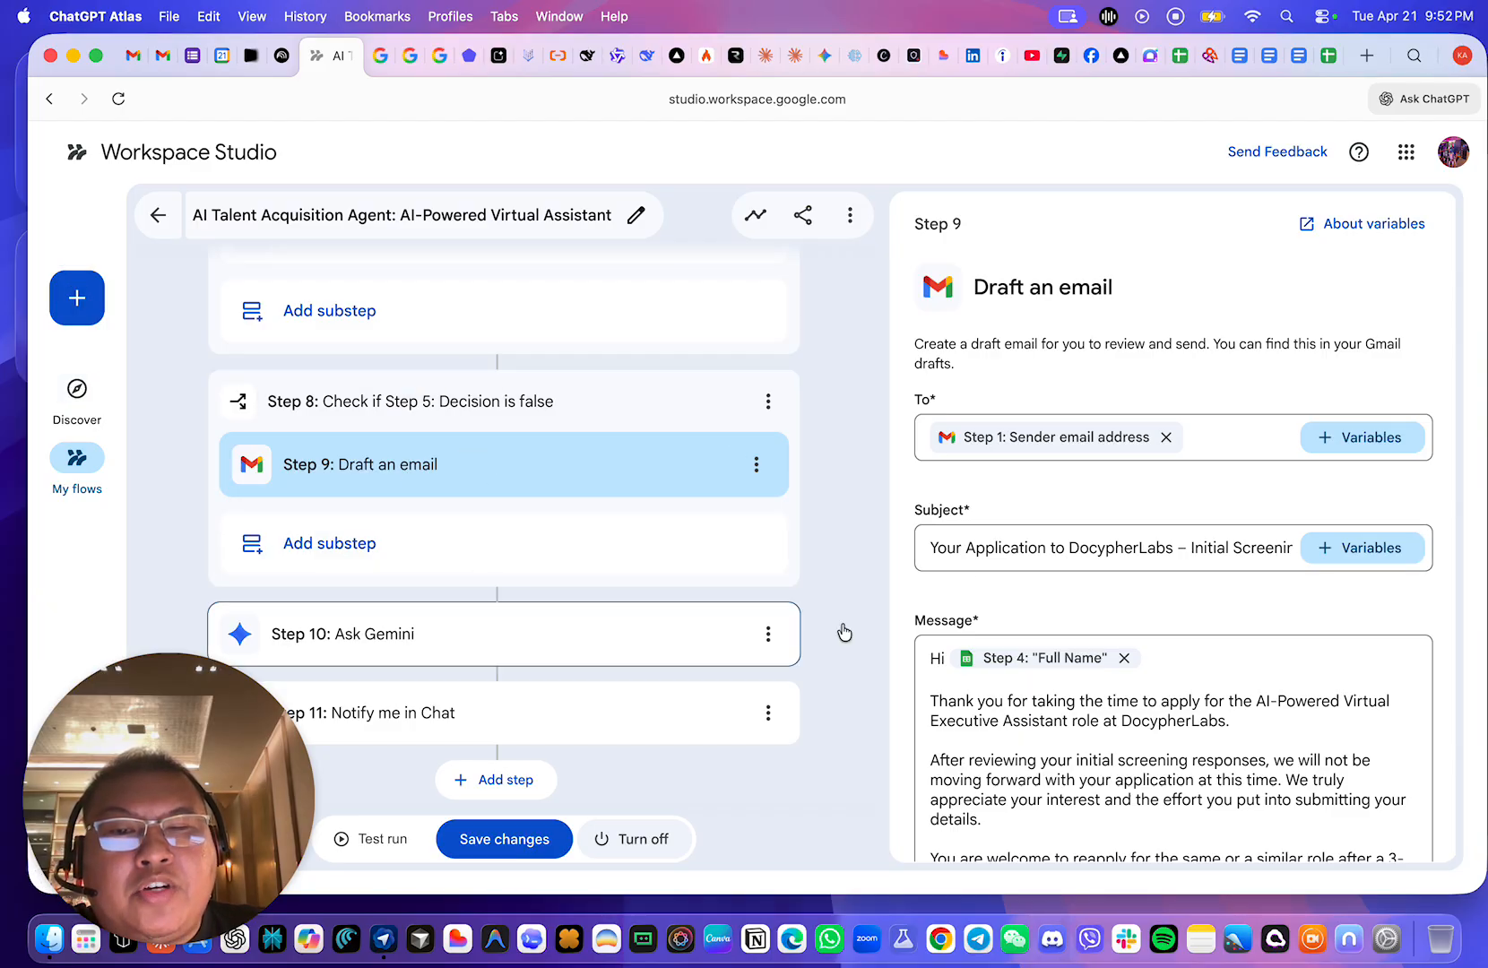
scroll(779, 490, up, 1)
scroll(778, 491, up, 10)
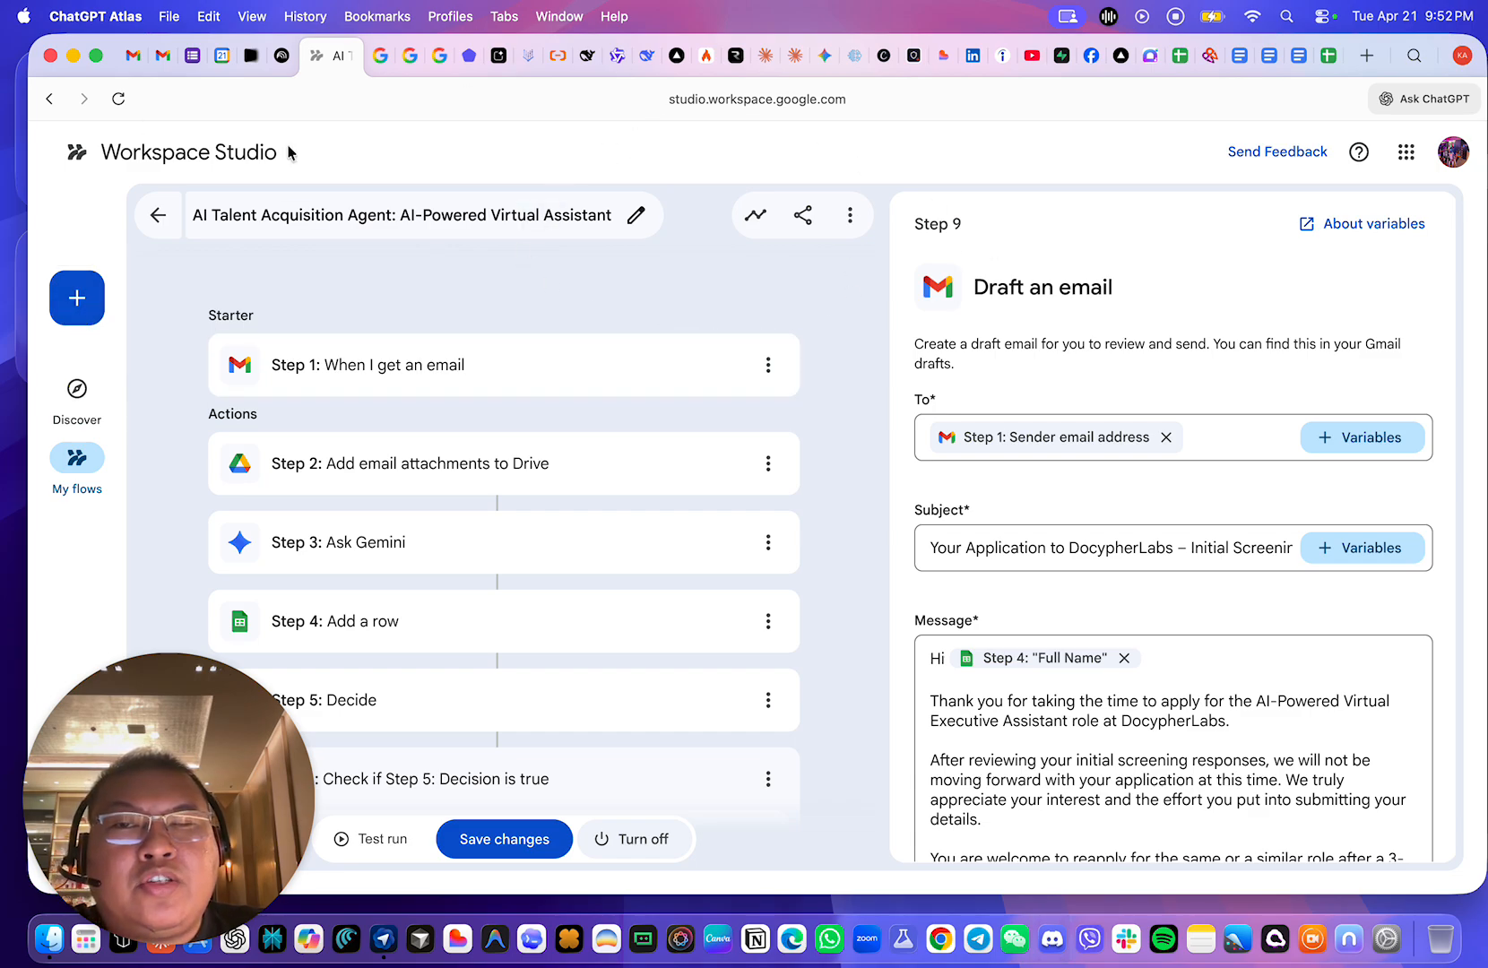
- Leave the agent flow, open a blank untitled flow, and go back to the Workspace Studio Discover page
click(158, 215)
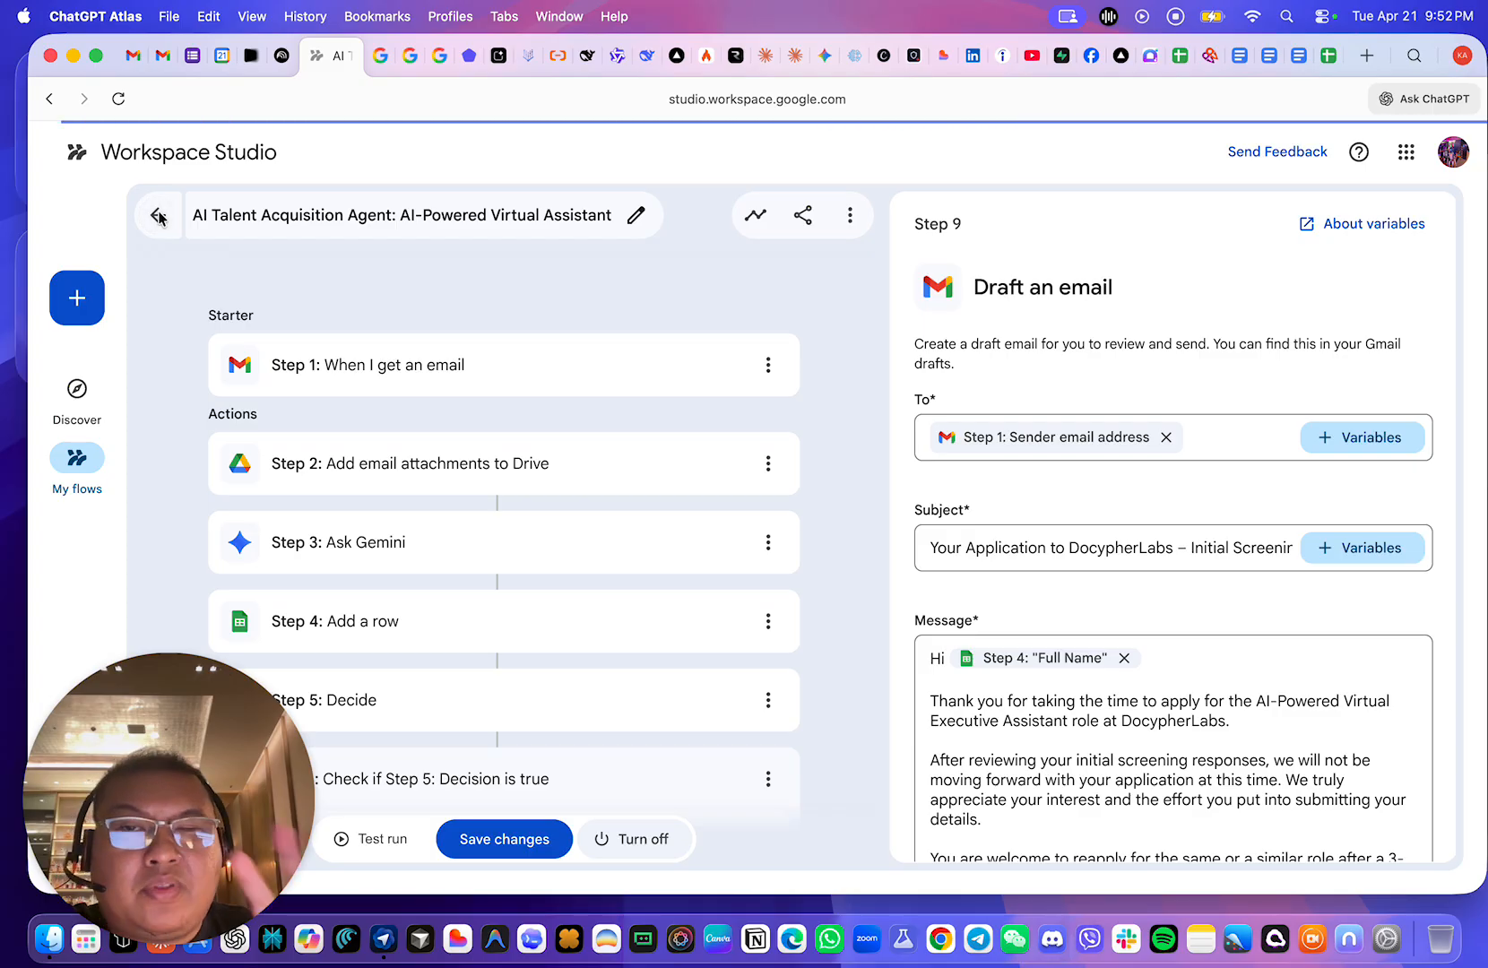
click(97, 306)
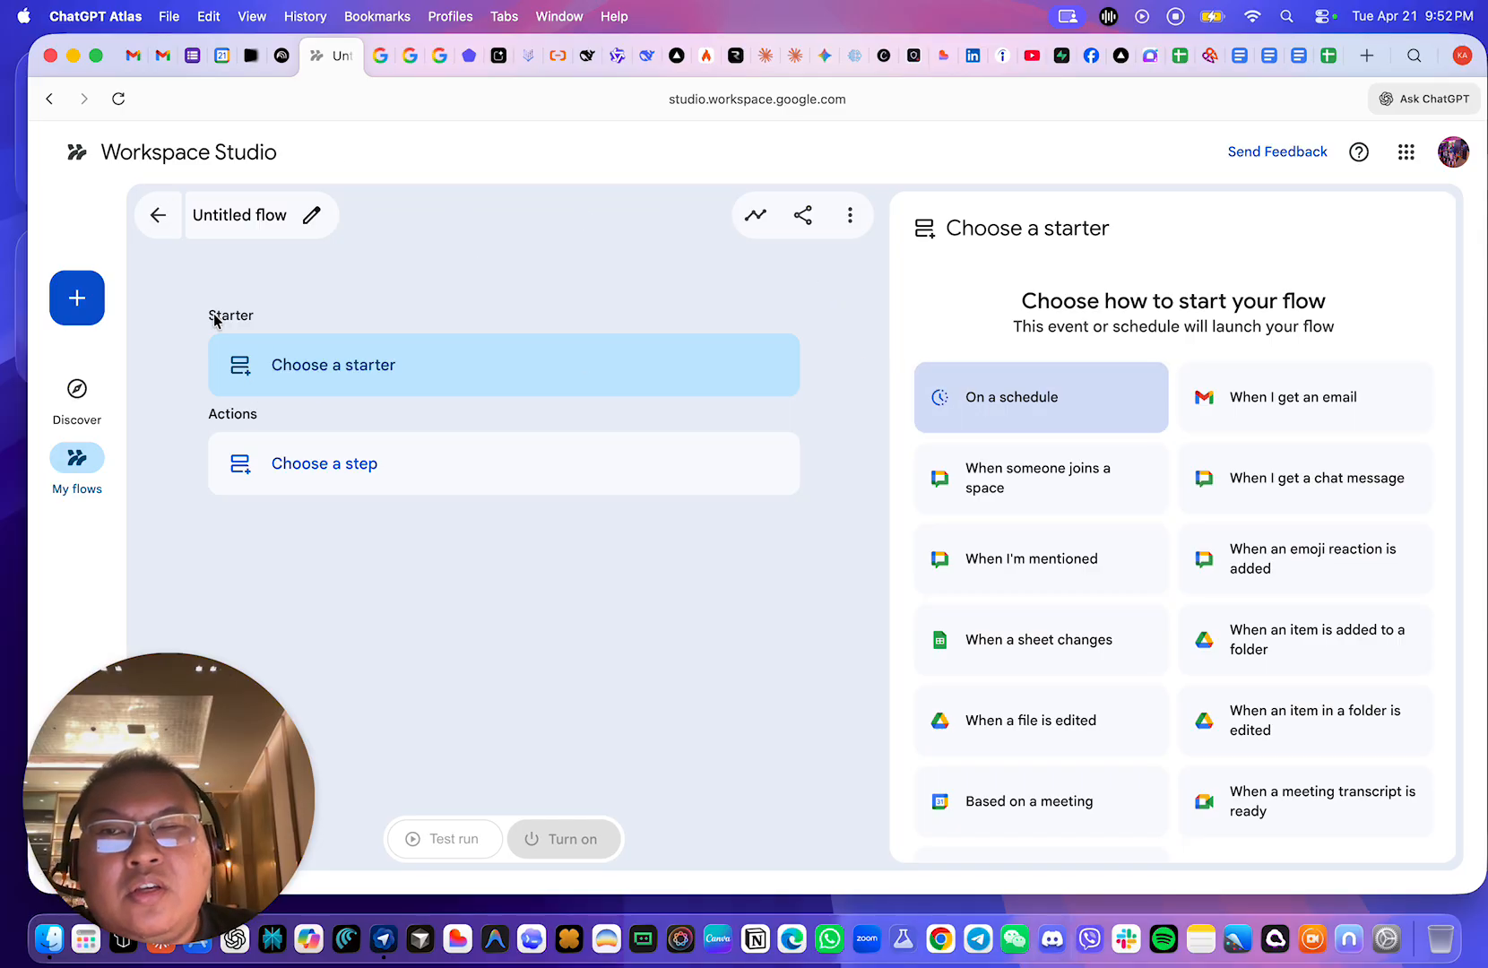
click(69, 320)
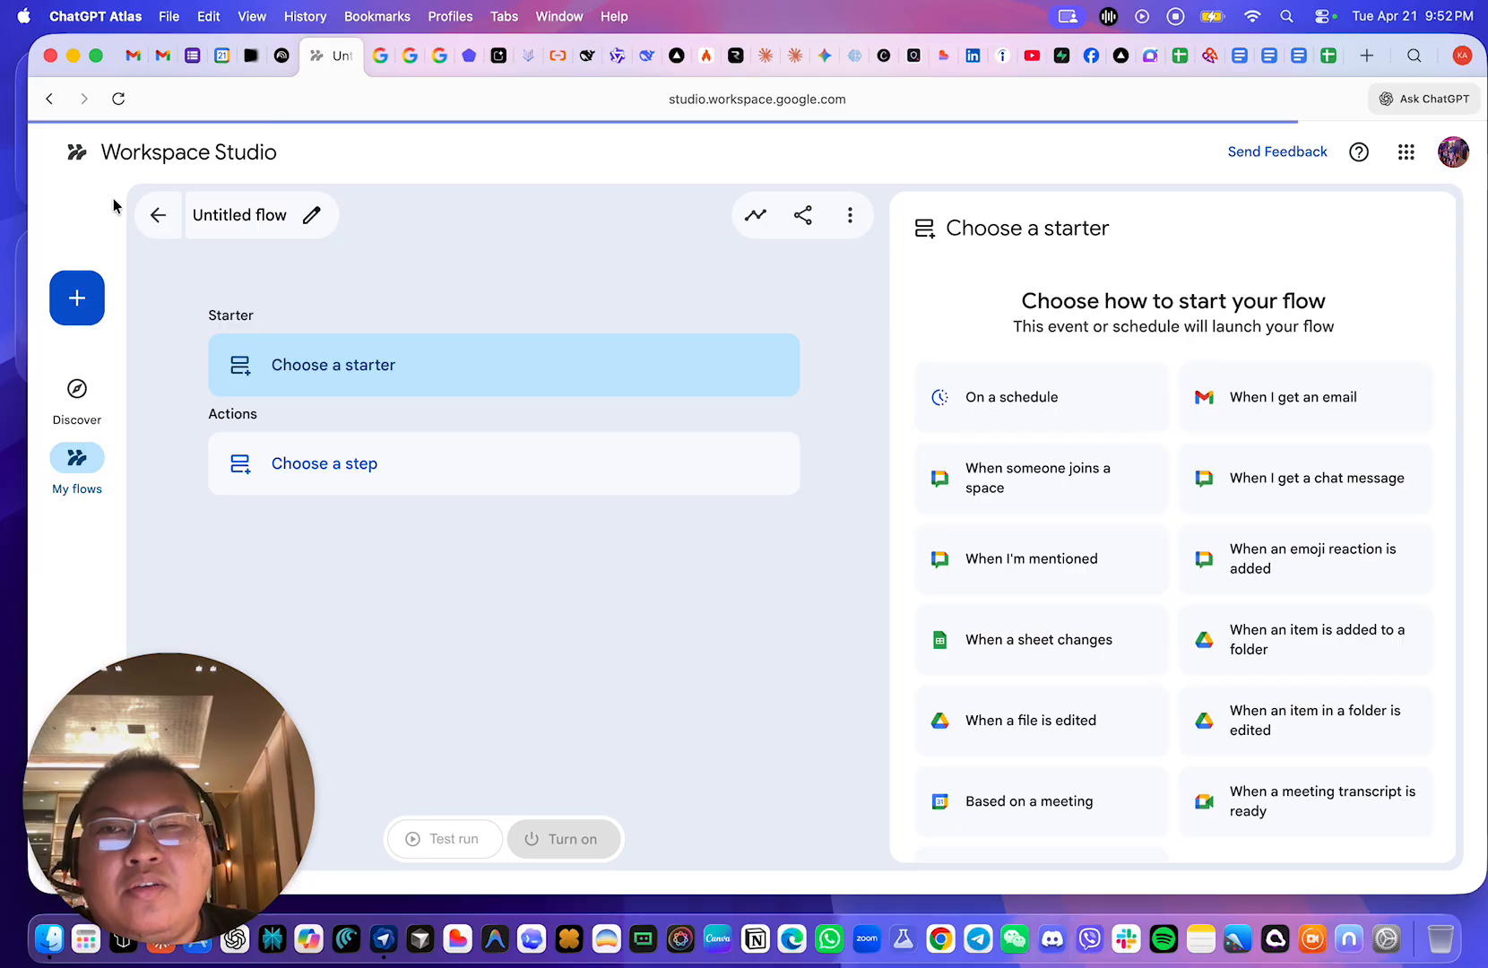
click(162, 154)
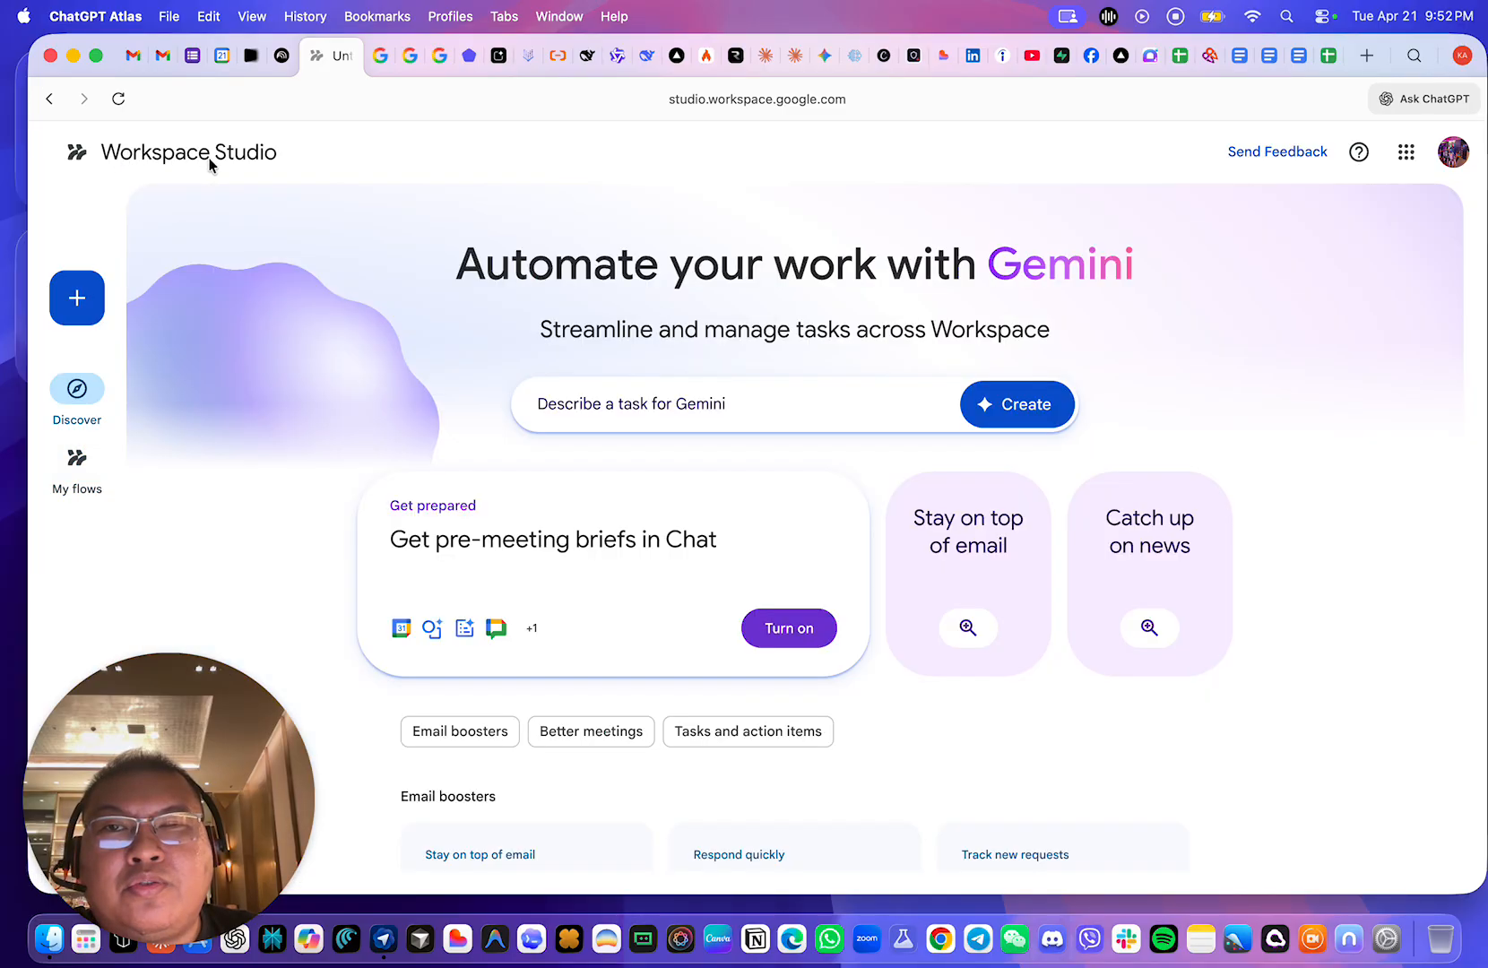
mouse_move(1206, 595)
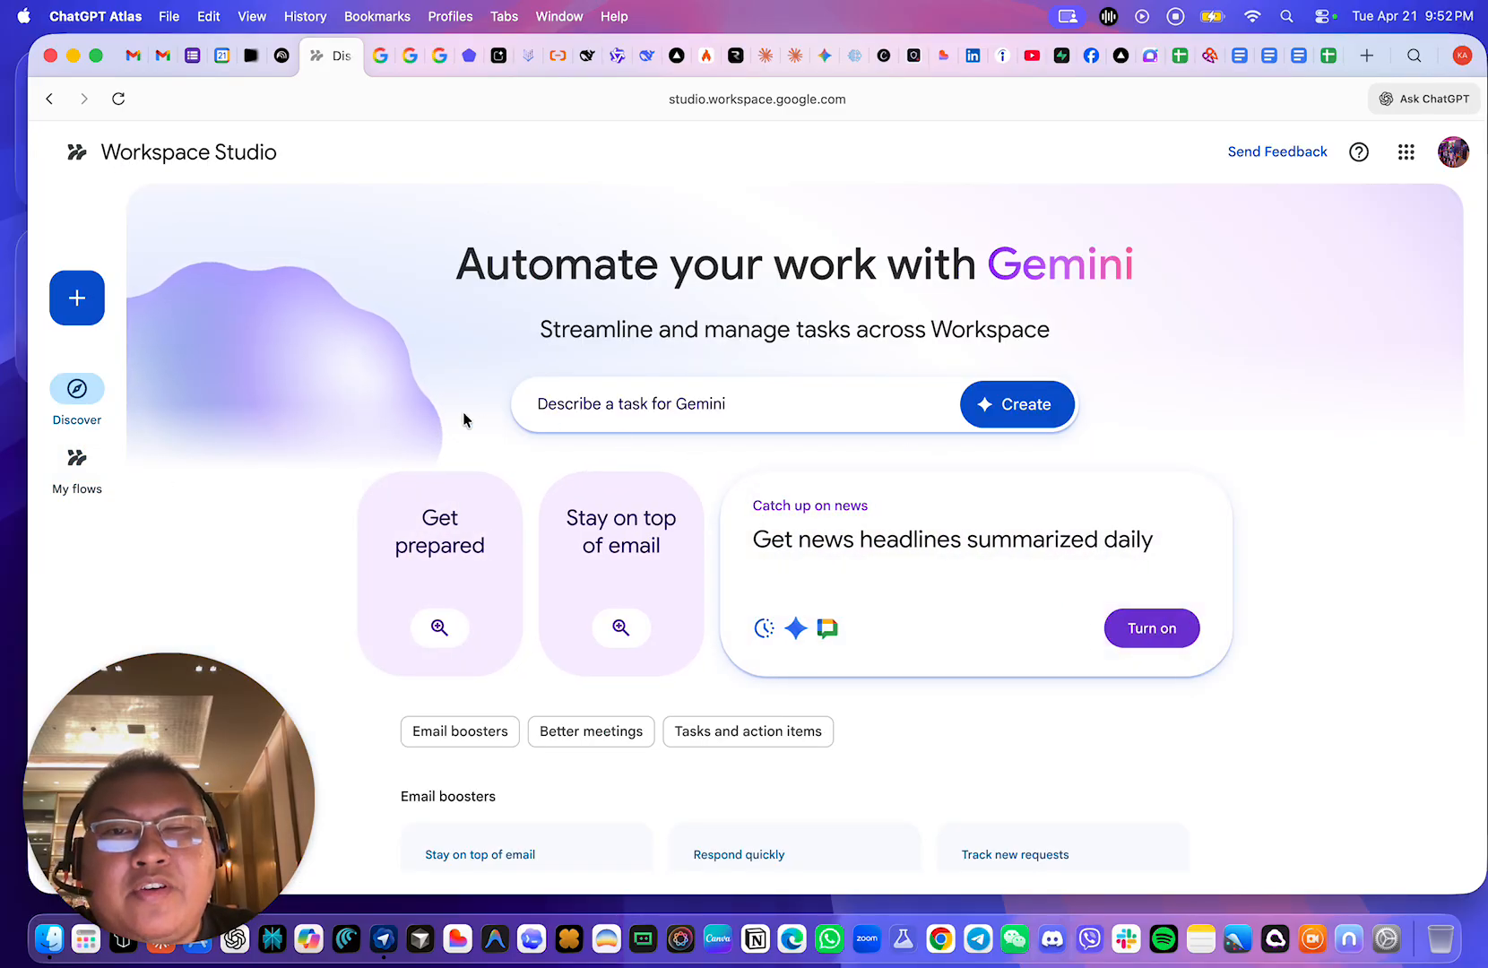
- Create a new untitled flow and review the available starter options
click(82, 304)
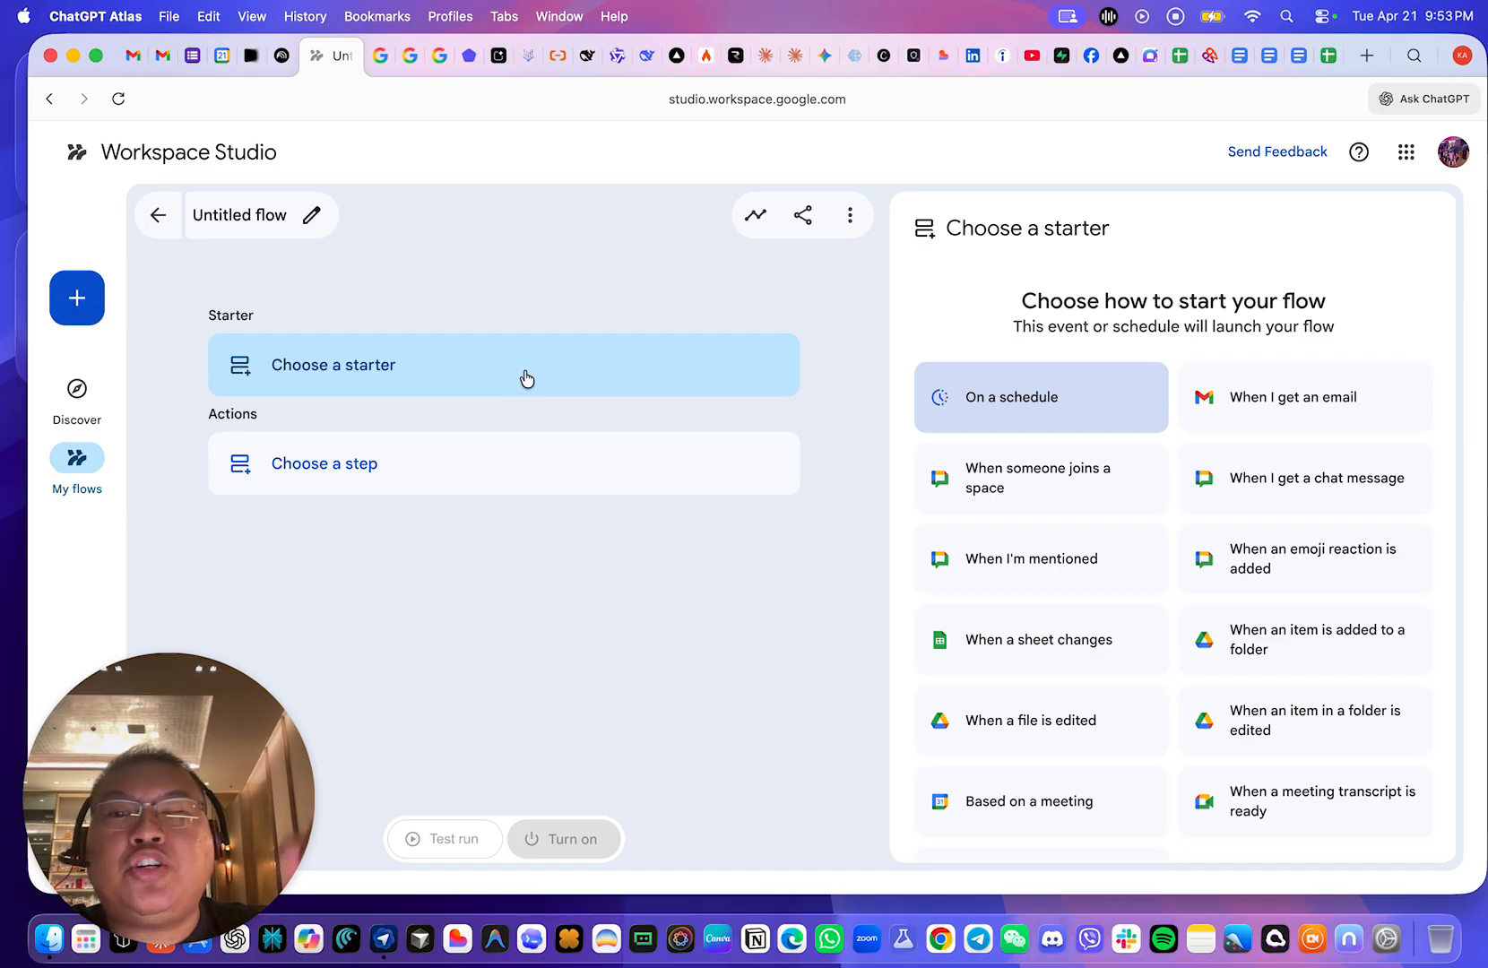
scroll(1040, 546, down, 3)
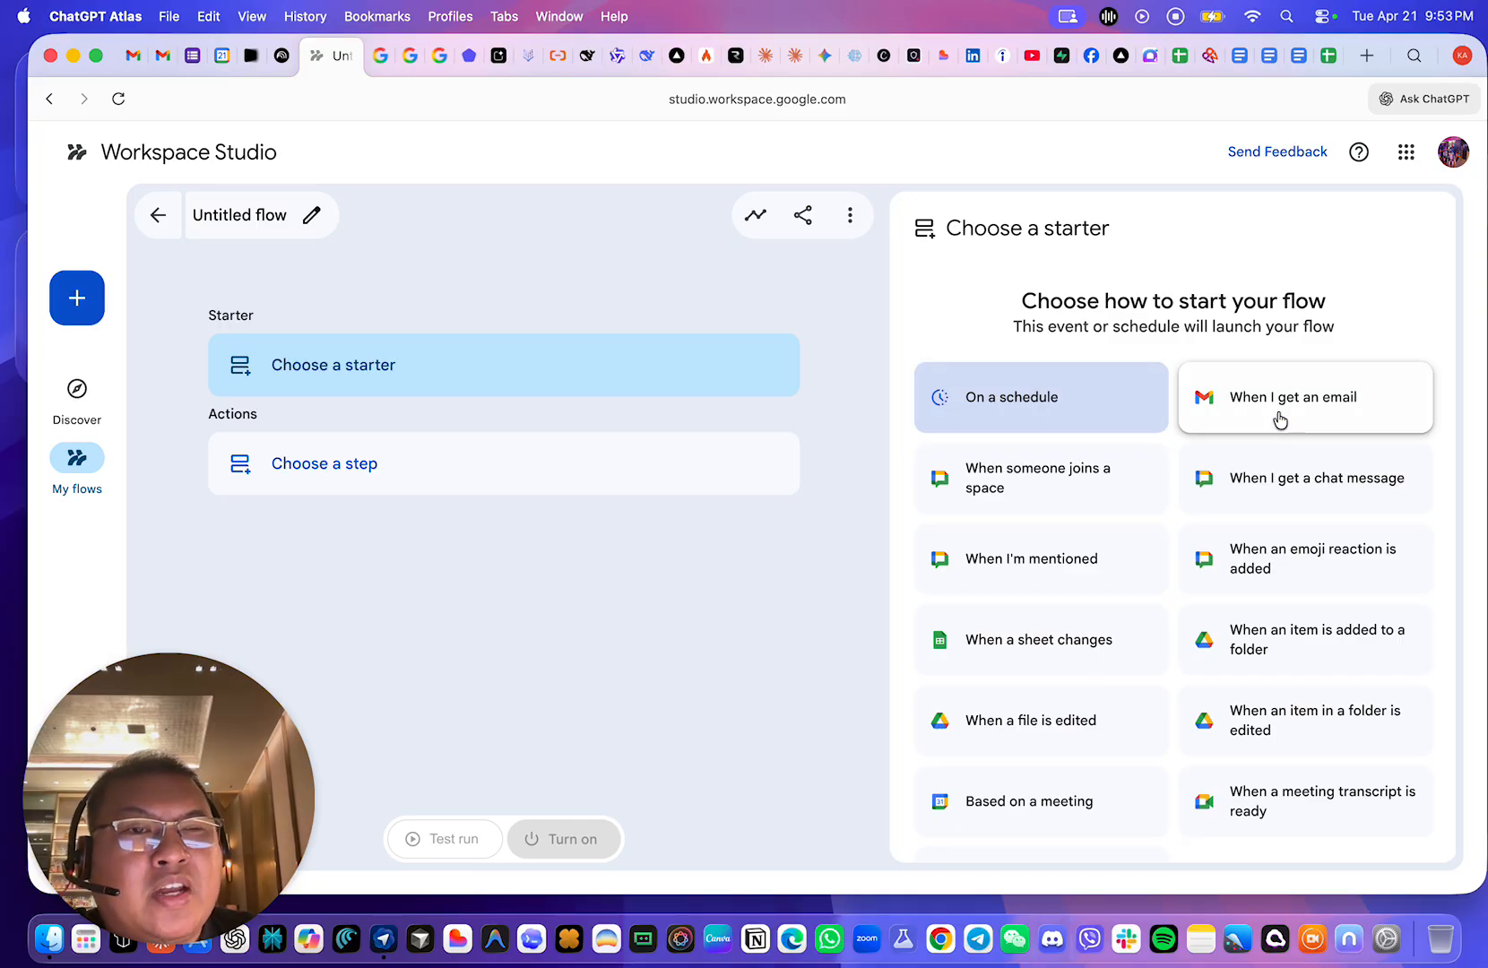
- Review the remaining starter options, open the step choices for the untitled flow, and examine the AI actions and tools
scroll(1112, 471, down, 2)
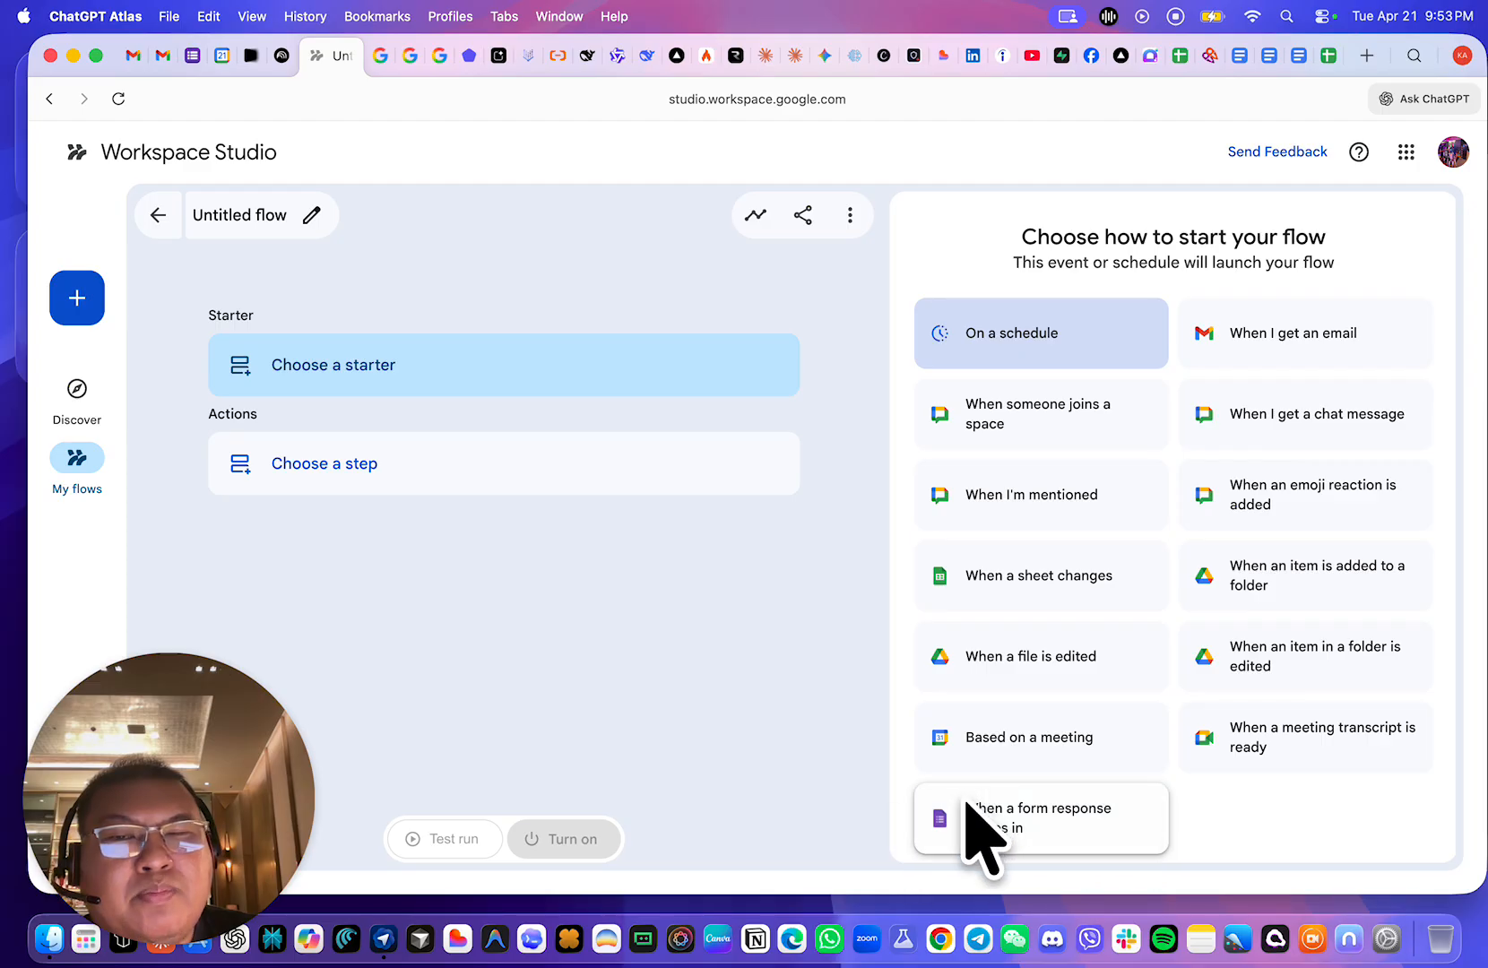
click(457, 475)
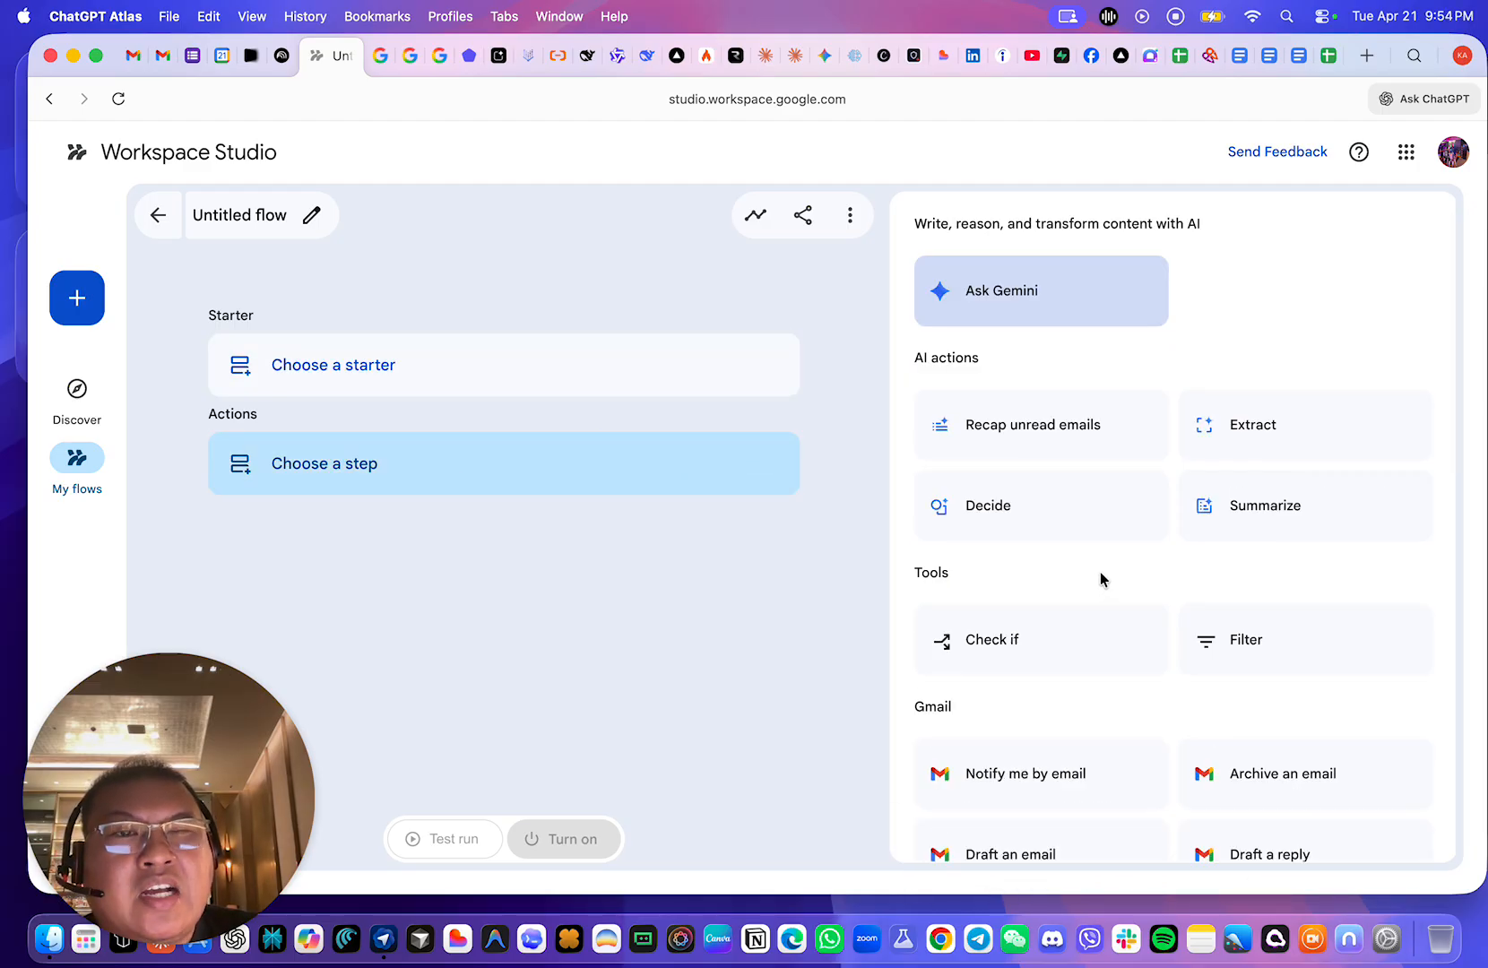
scroll(1100, 574, down, 10)
scroll(1104, 547, up, 15)
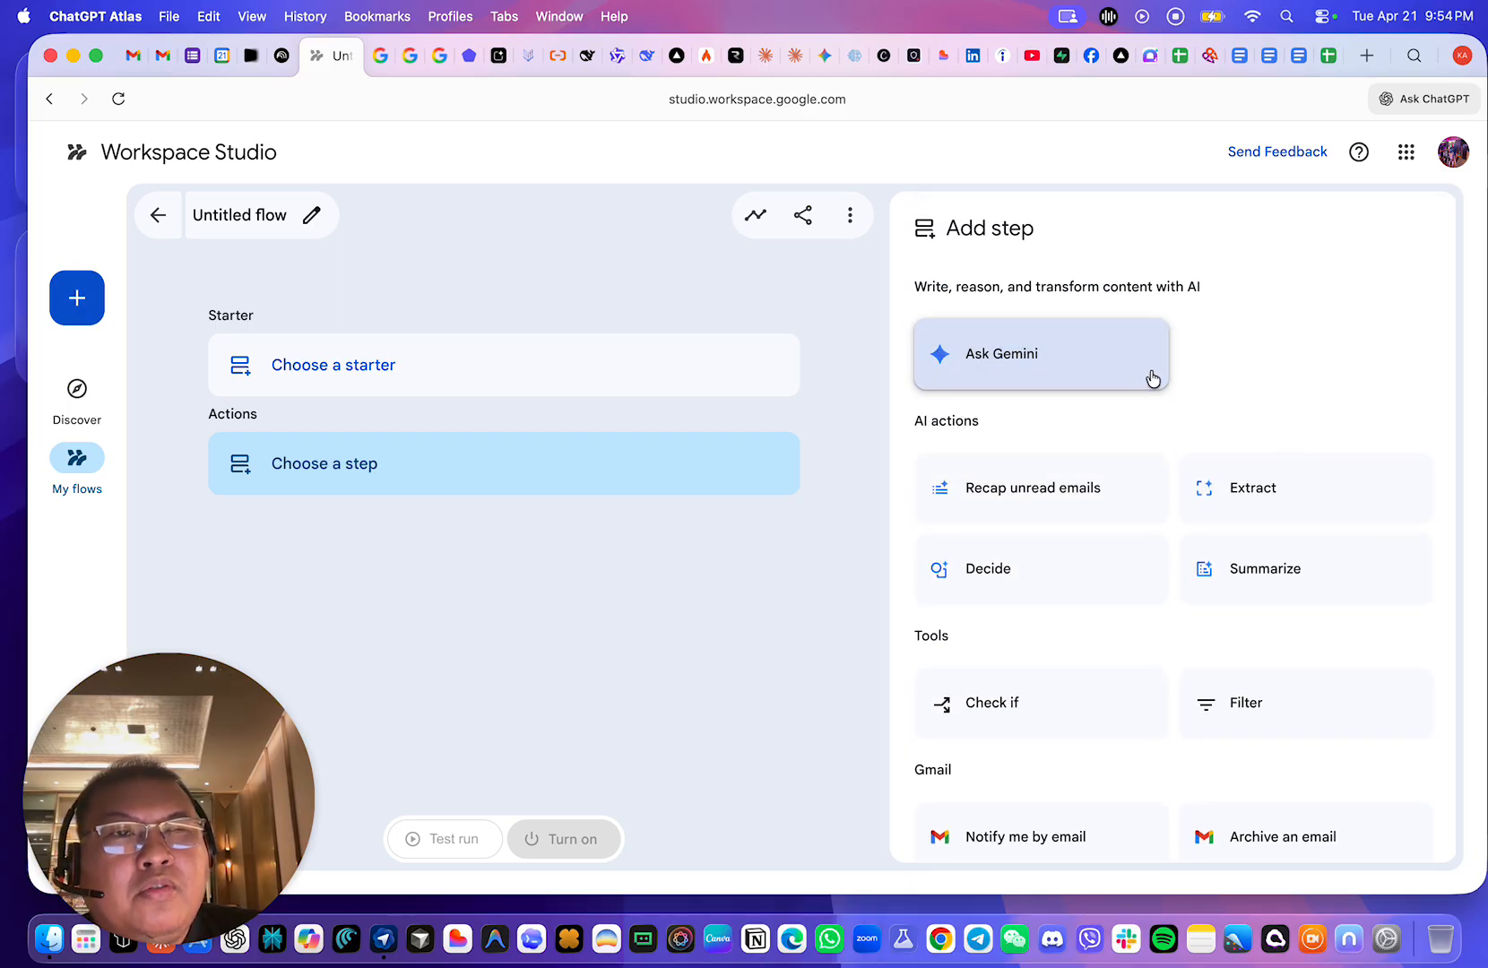
scroll(1256, 394, down, 1)
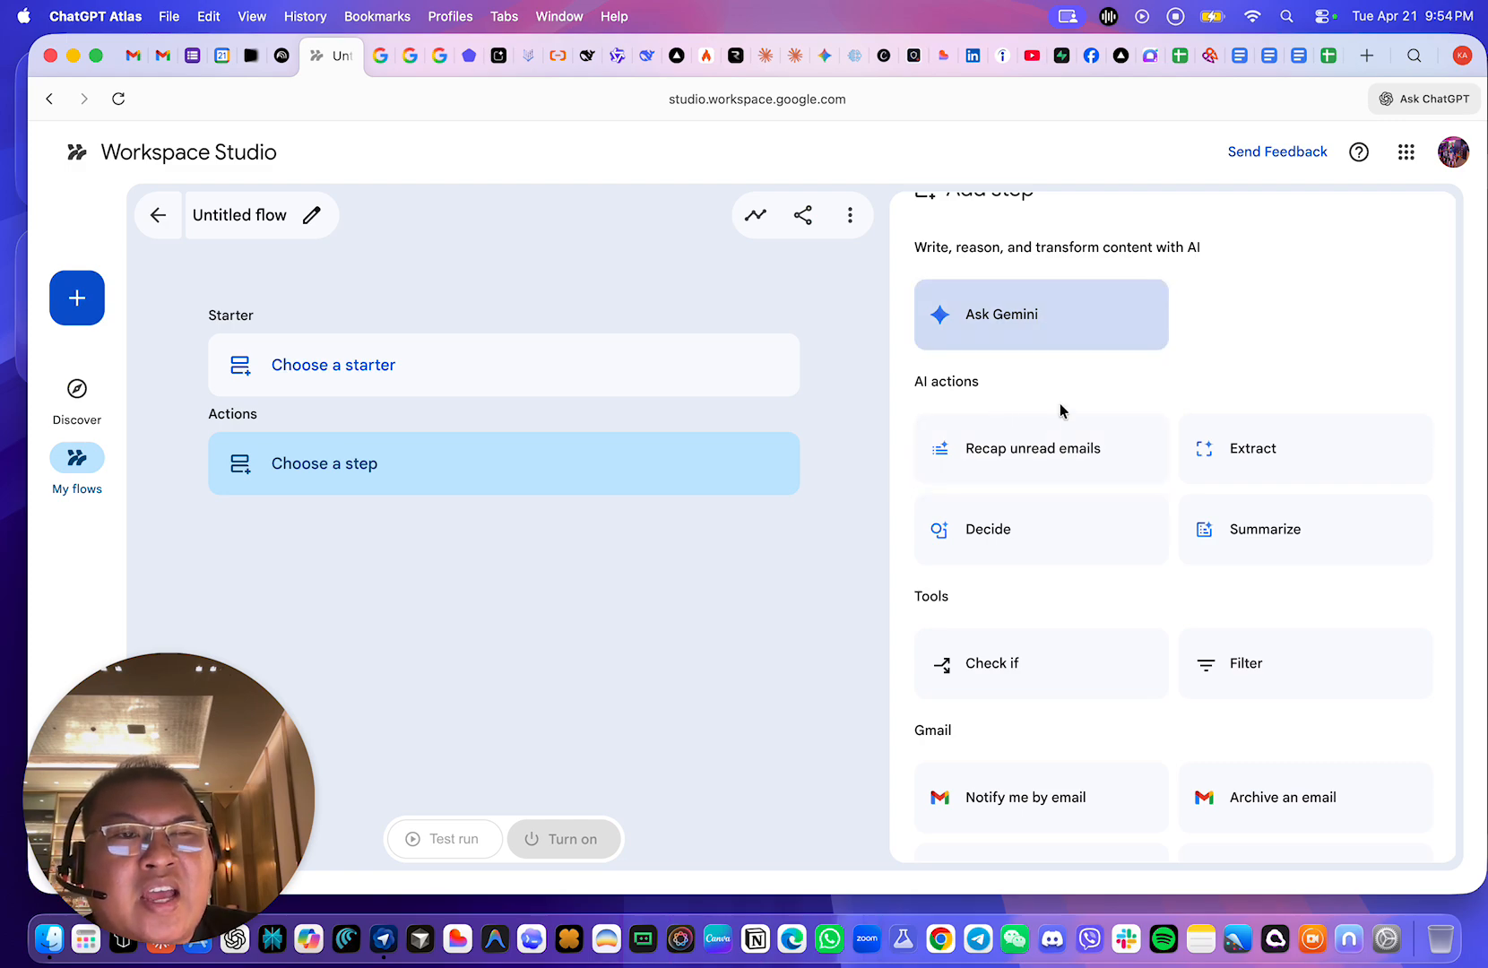
scroll(1063, 442, down, 1)
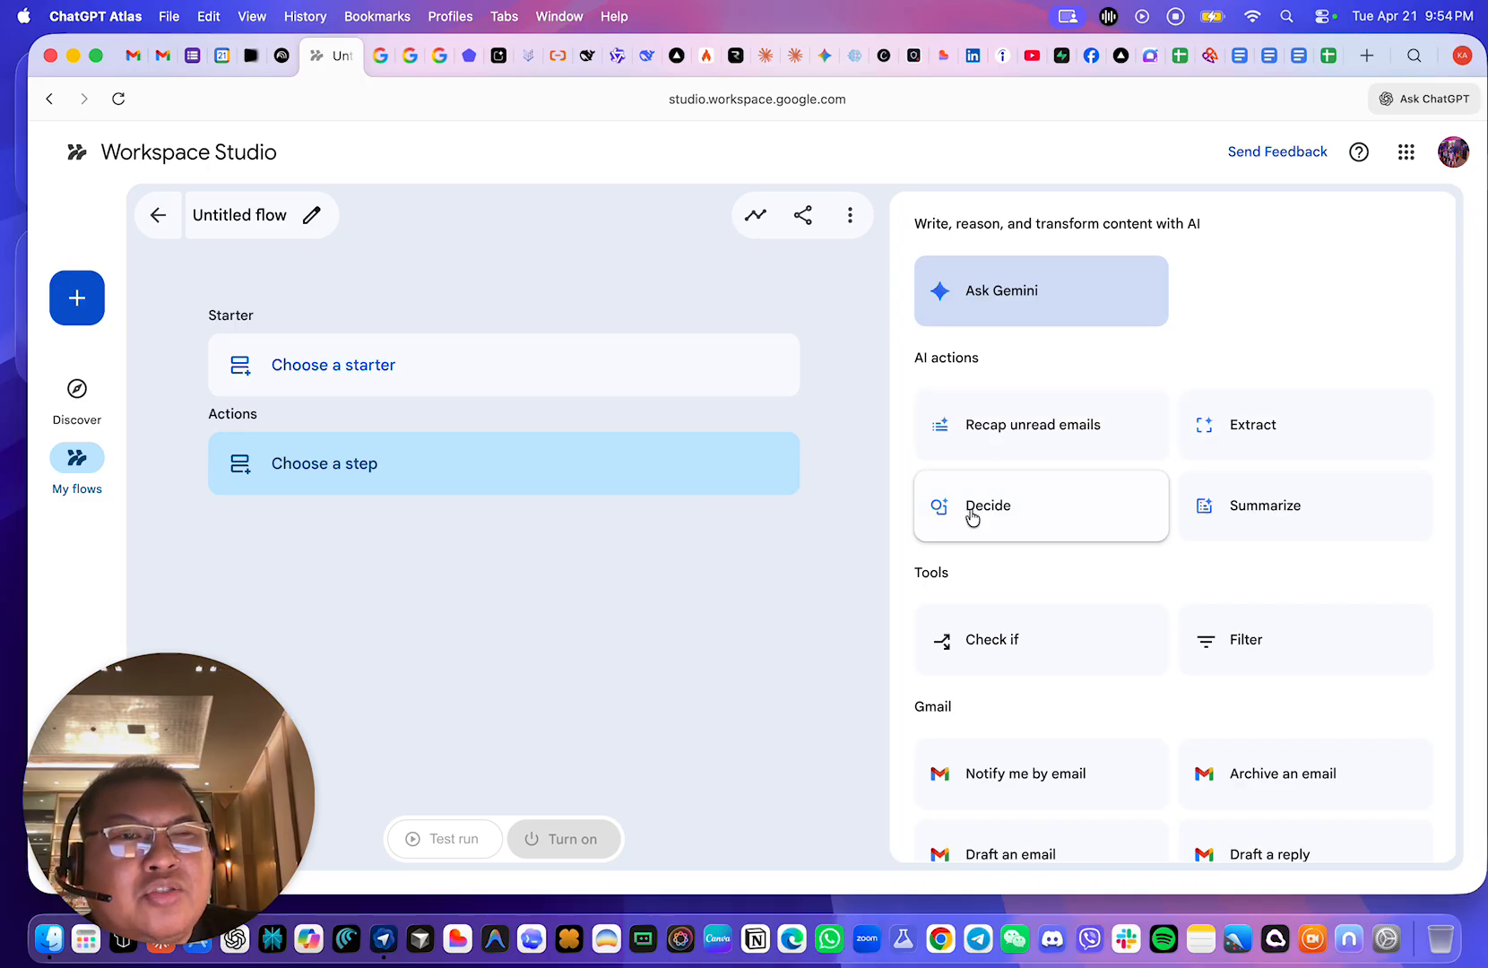
scroll(1304, 531, down, 5)
scroll(1018, 439, down, 1)
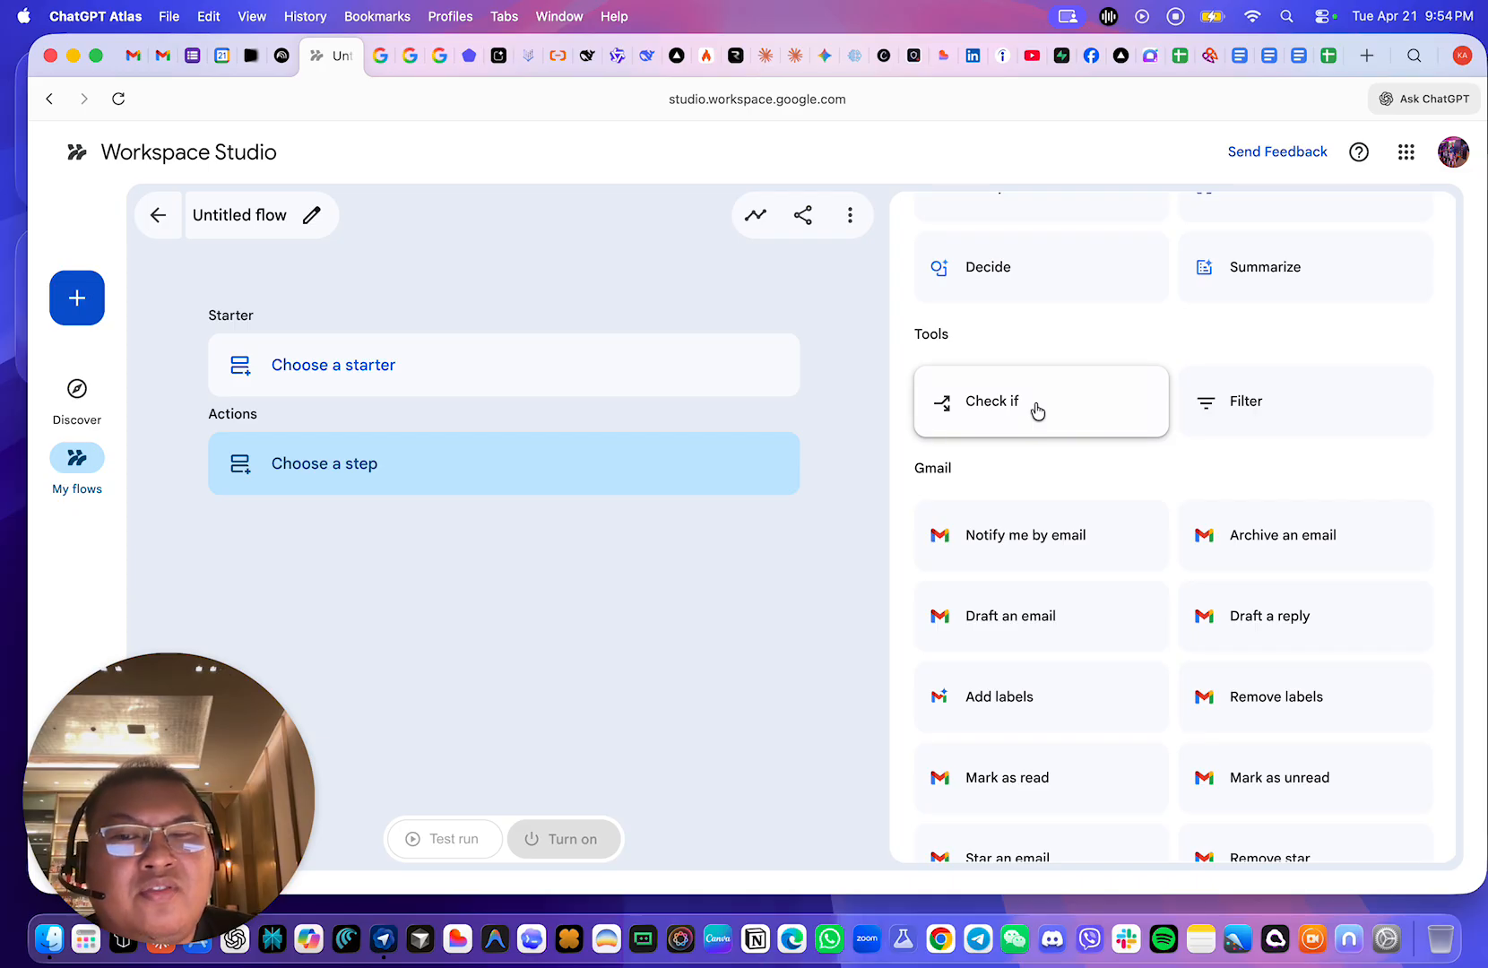
- Add a "Check if" step to the untitled flow, try its condition fields, and delete the step
click(1072, 406)
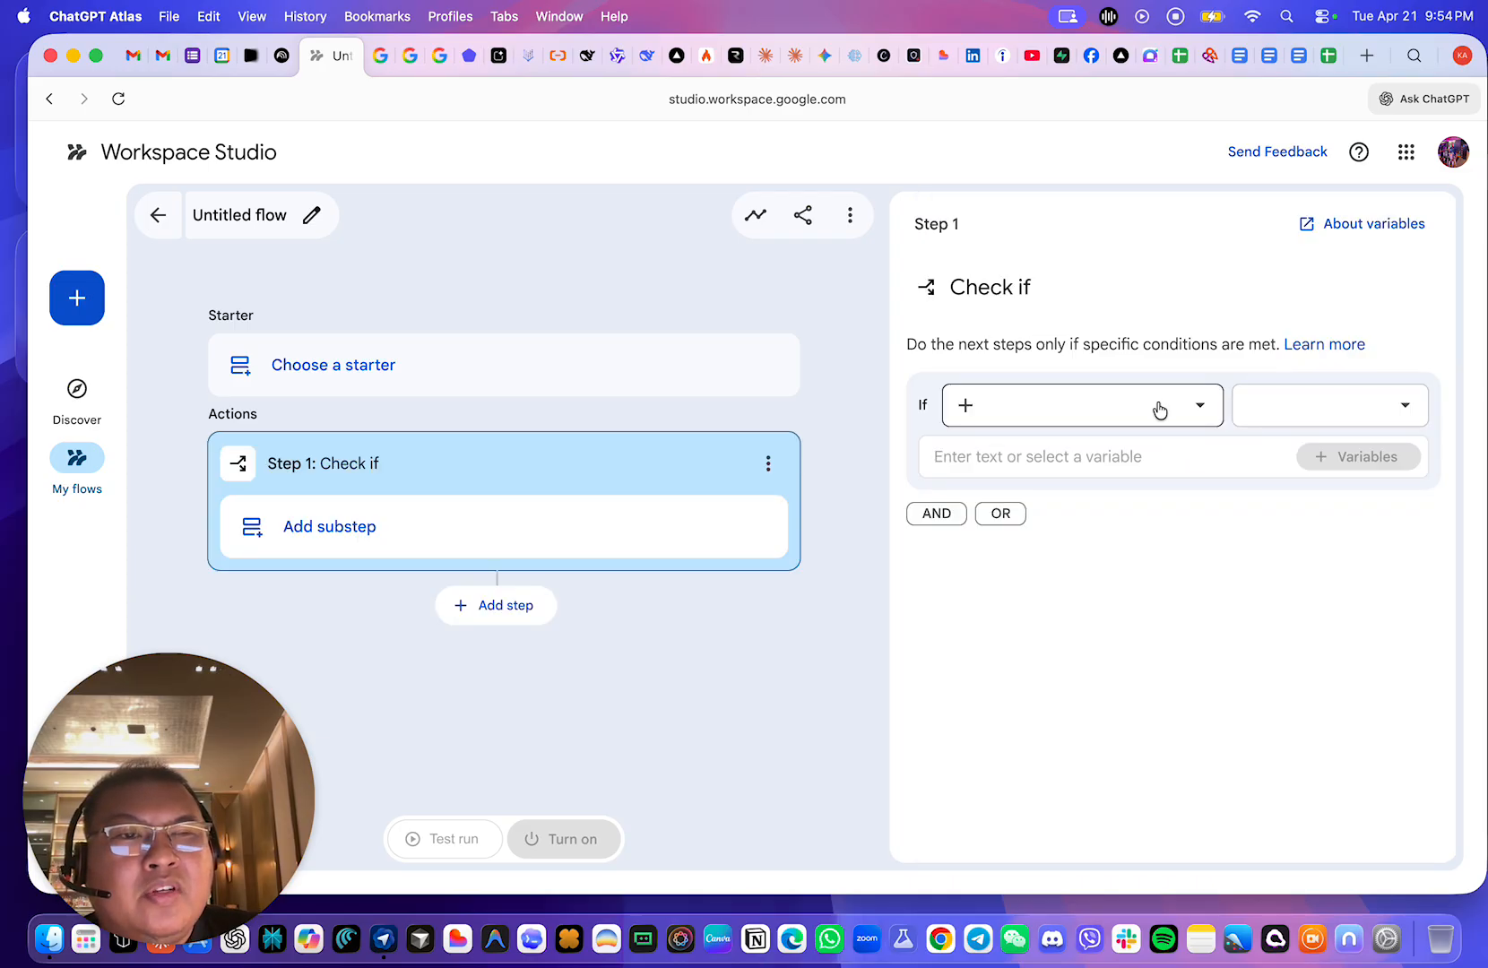
click(1143, 413)
click(1318, 410)
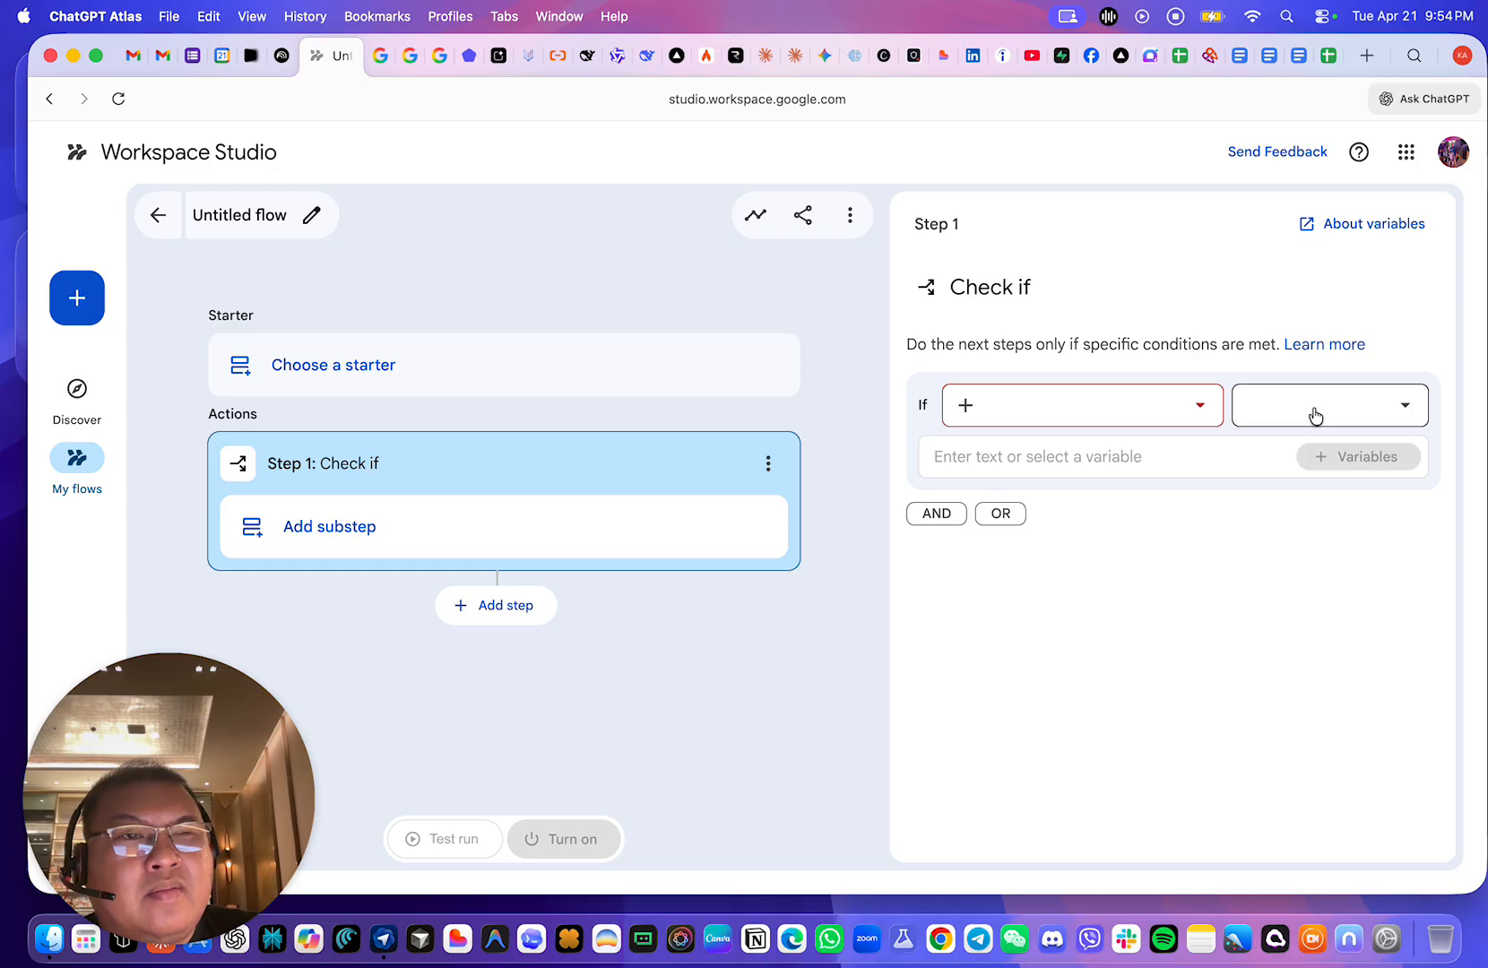
click(1107, 480)
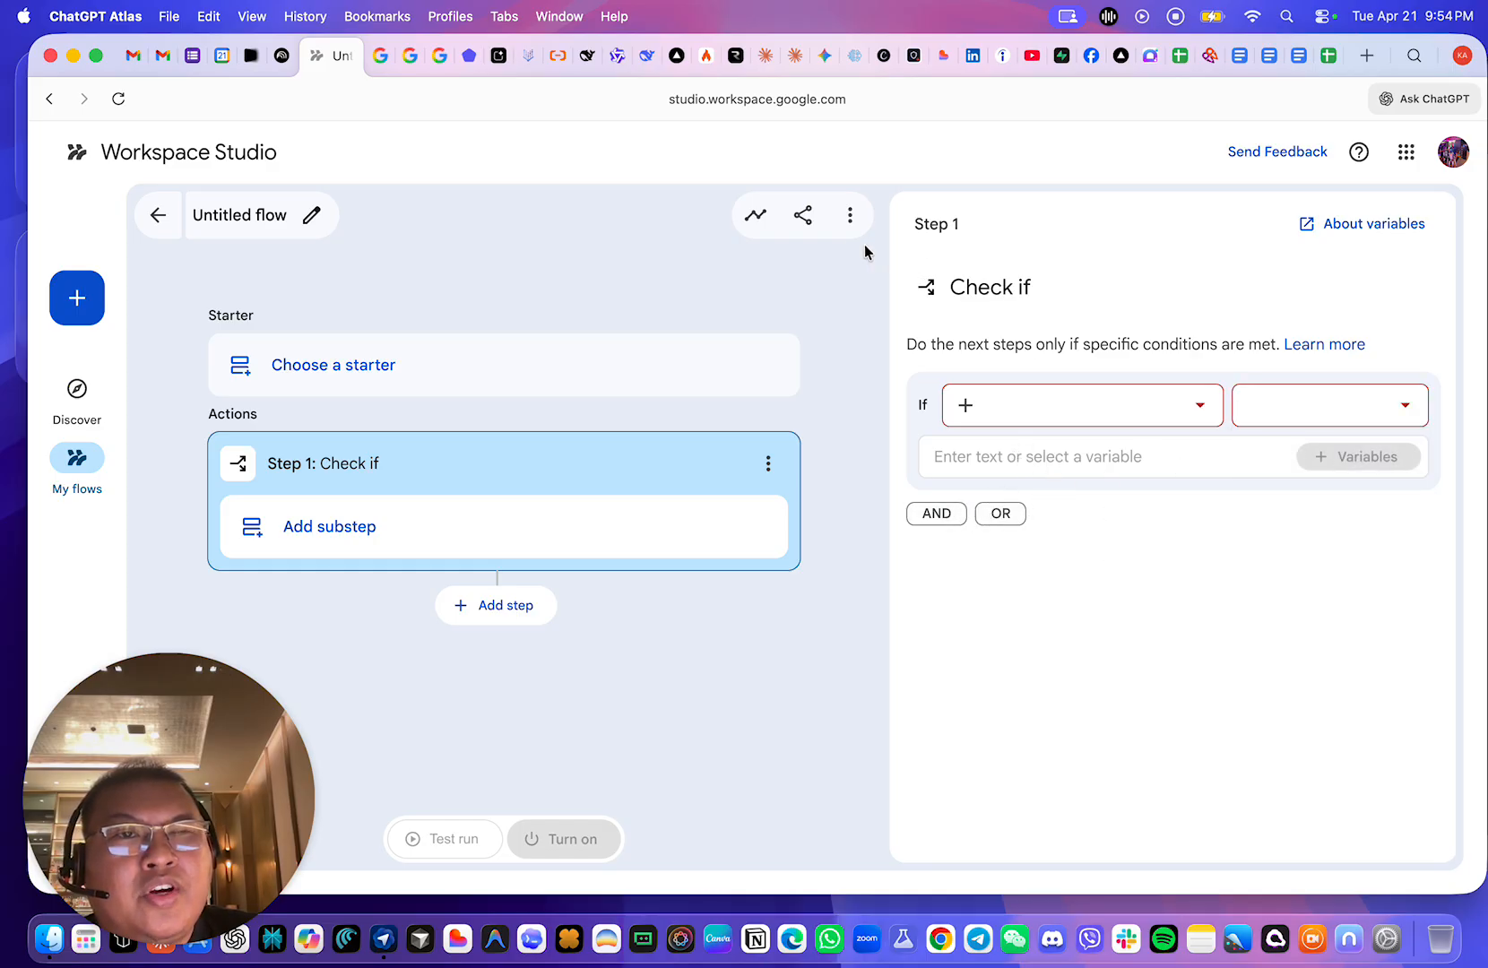
click(767, 463)
click(707, 621)
click(655, 467)
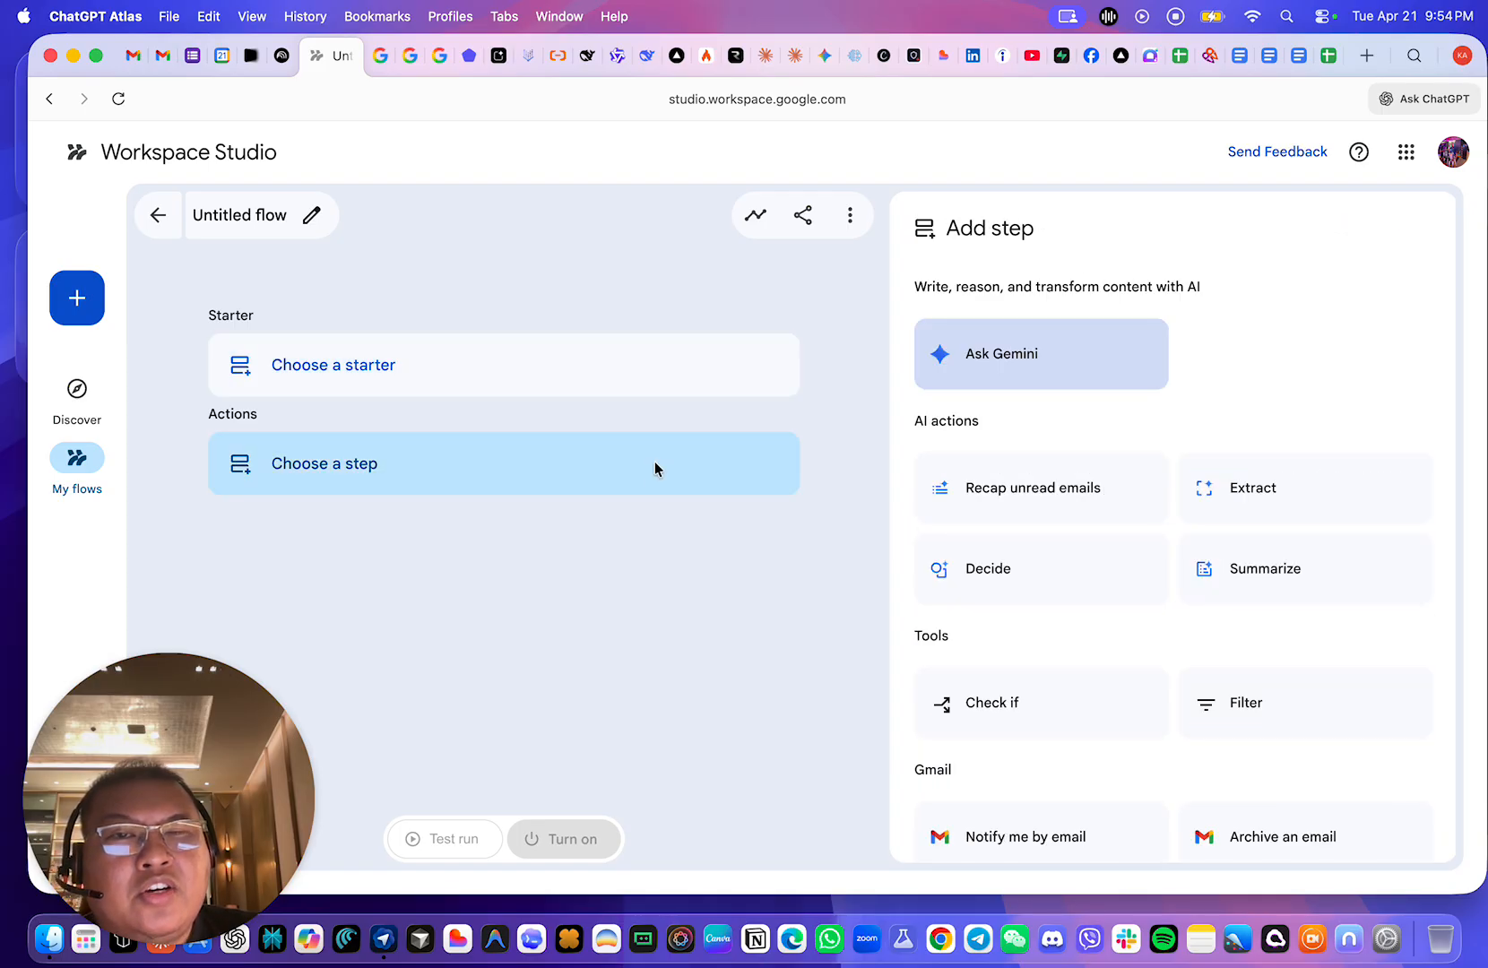
- Examine the available Gmail, Chat, Sheets, Drive, Docs and Tasks actions for the untitled flow
scroll(1056, 522, down, 7)
scroll(1067, 484, up, 1)
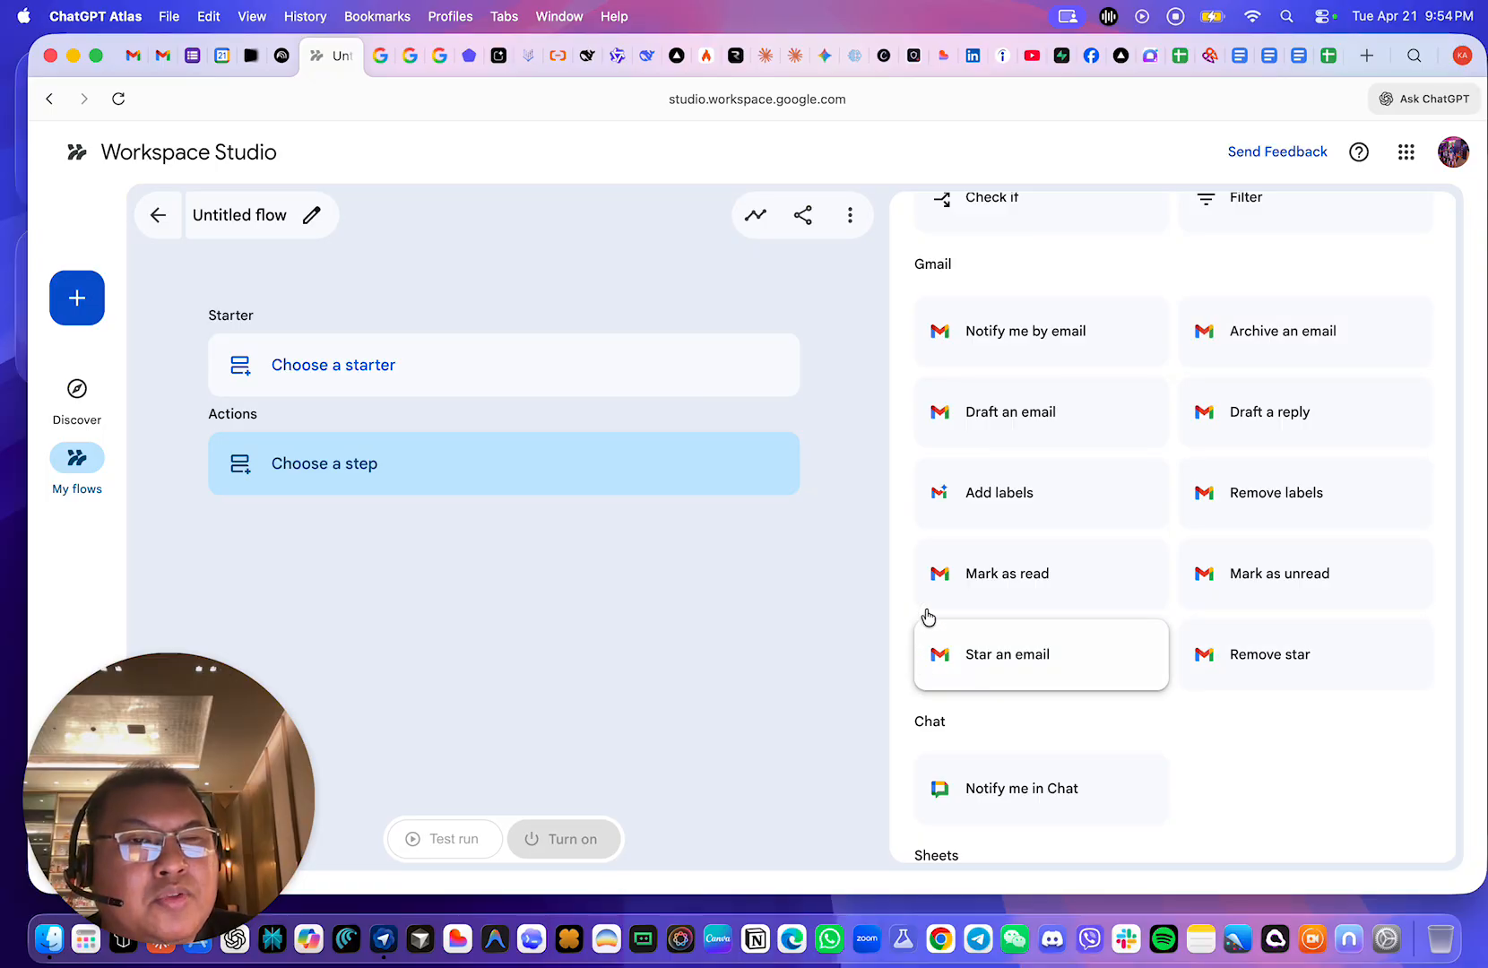
scroll(1310, 441, down, 1)
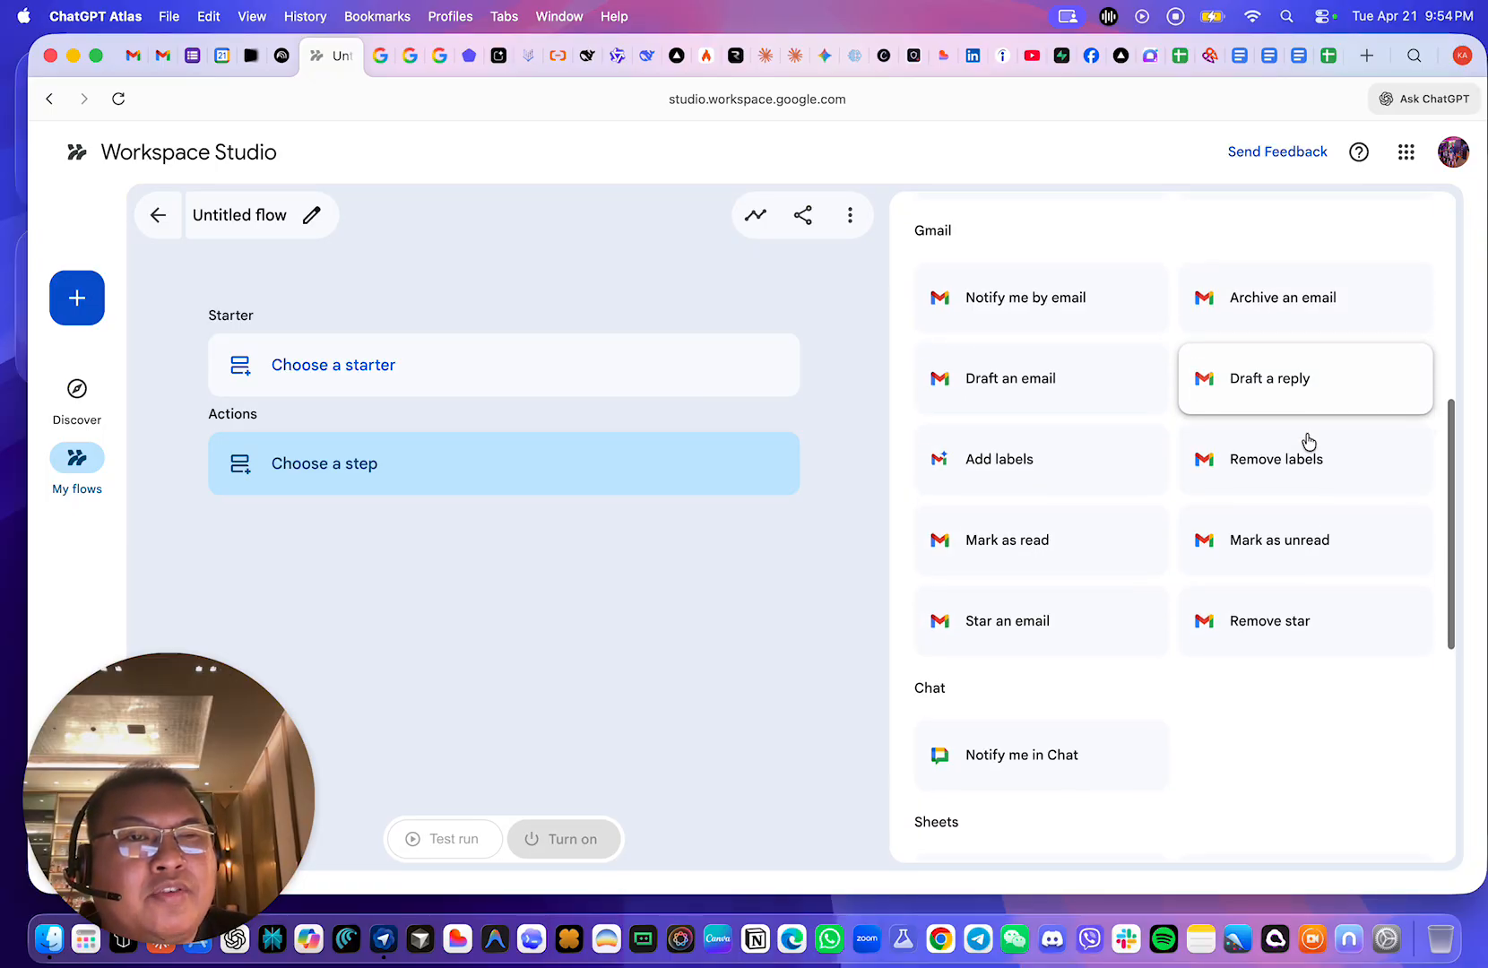
scroll(1319, 446, down, 6)
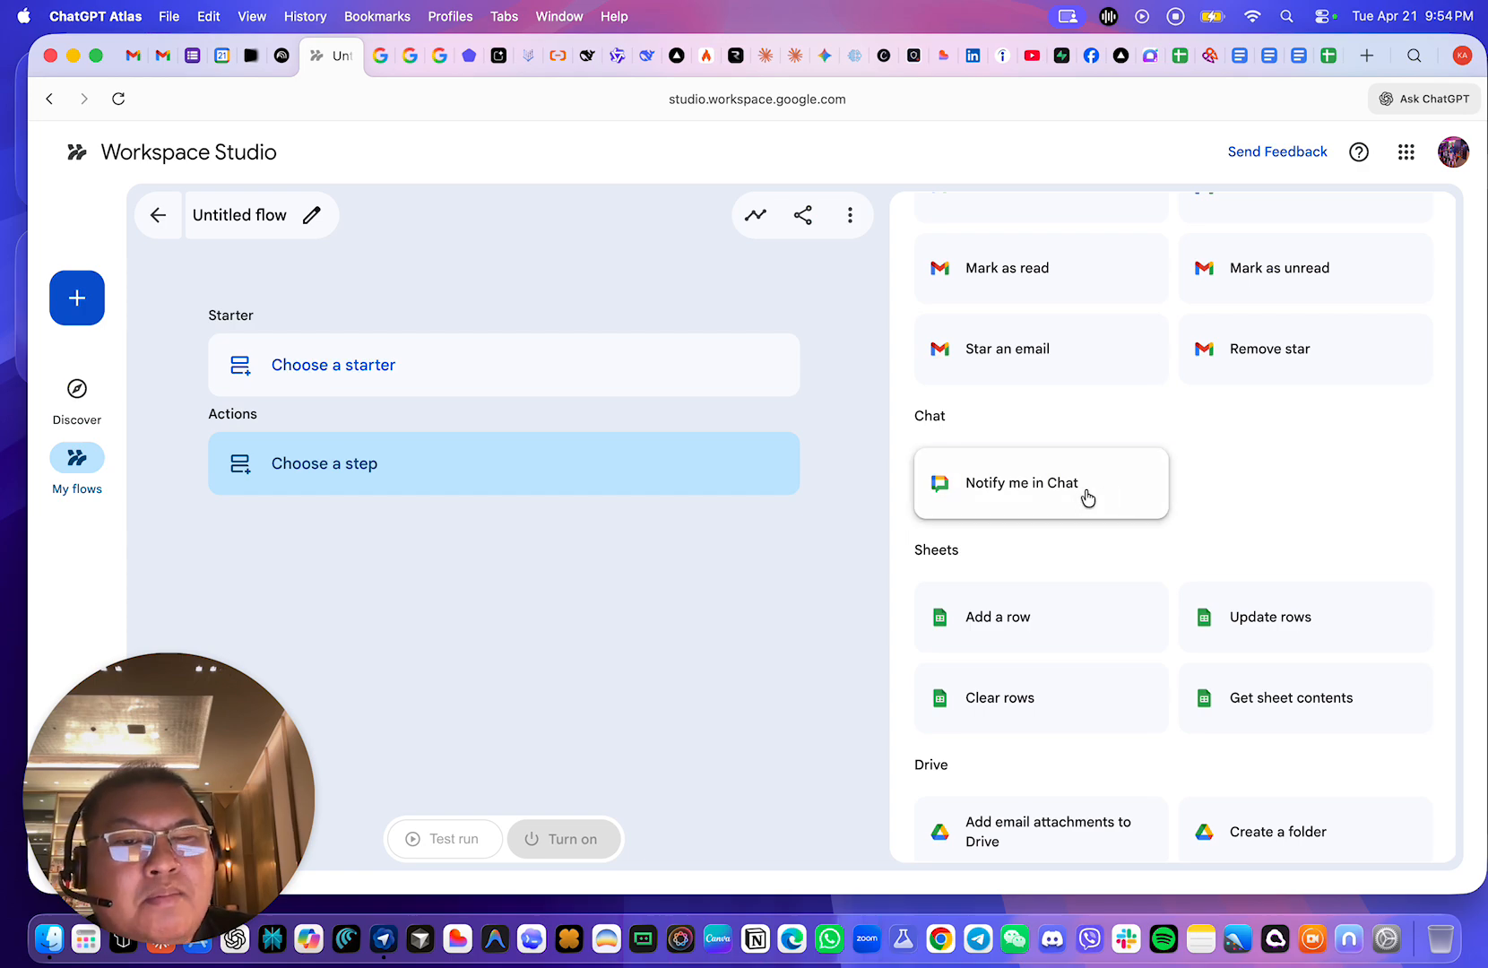
scroll(1085, 499, down, 2)
scroll(1074, 513, down, 2)
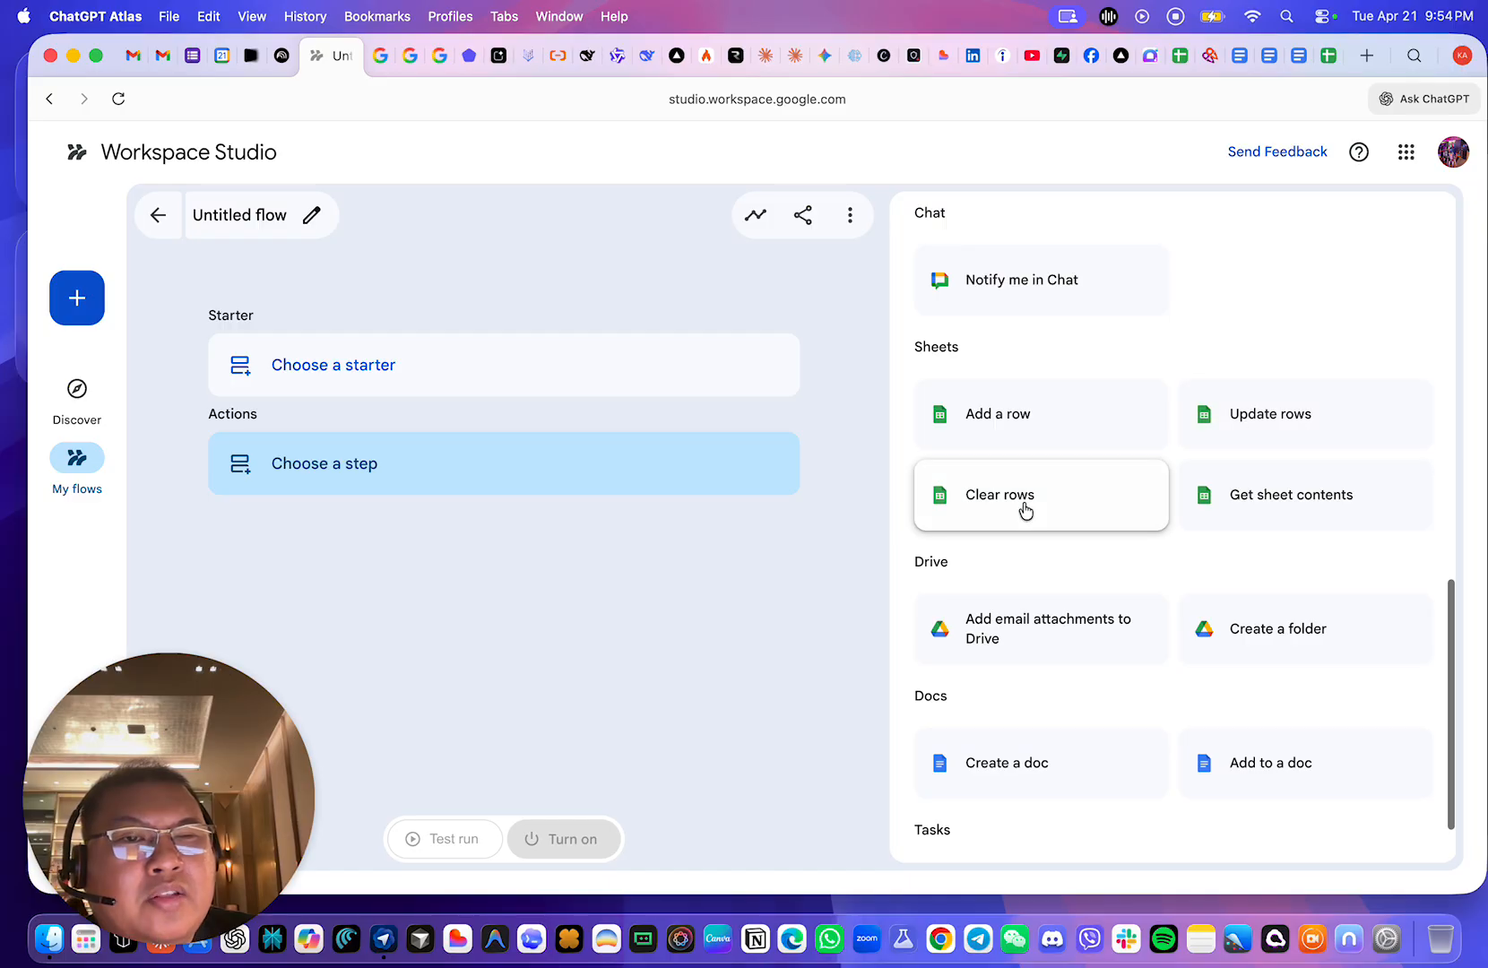
scroll(1319, 509, down, 1)
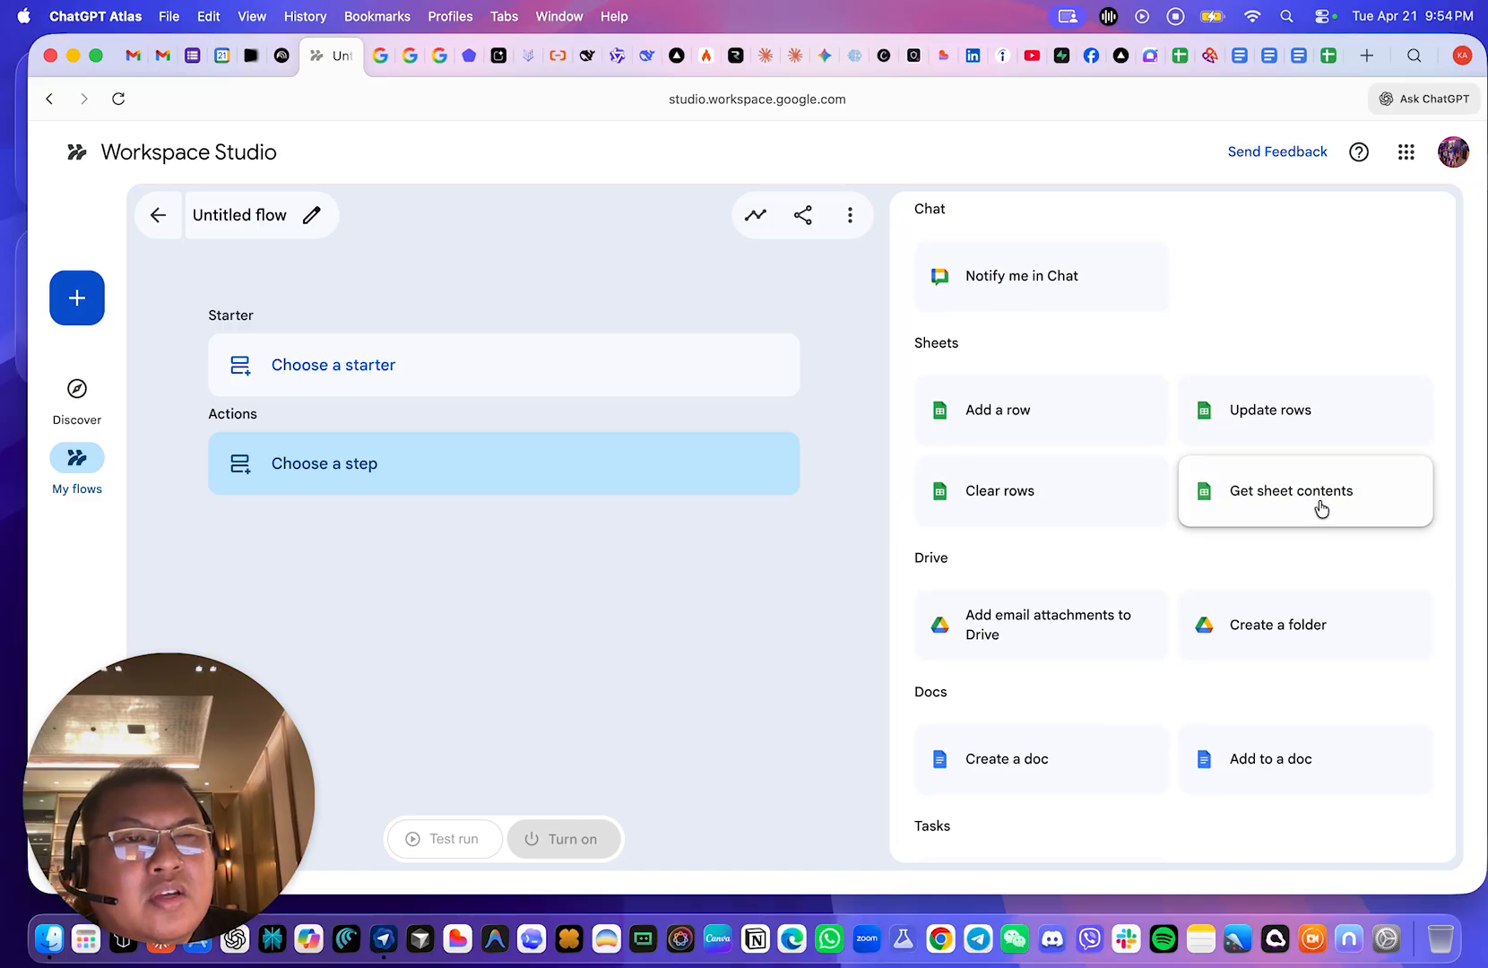
scroll(1291, 507, down, 2)
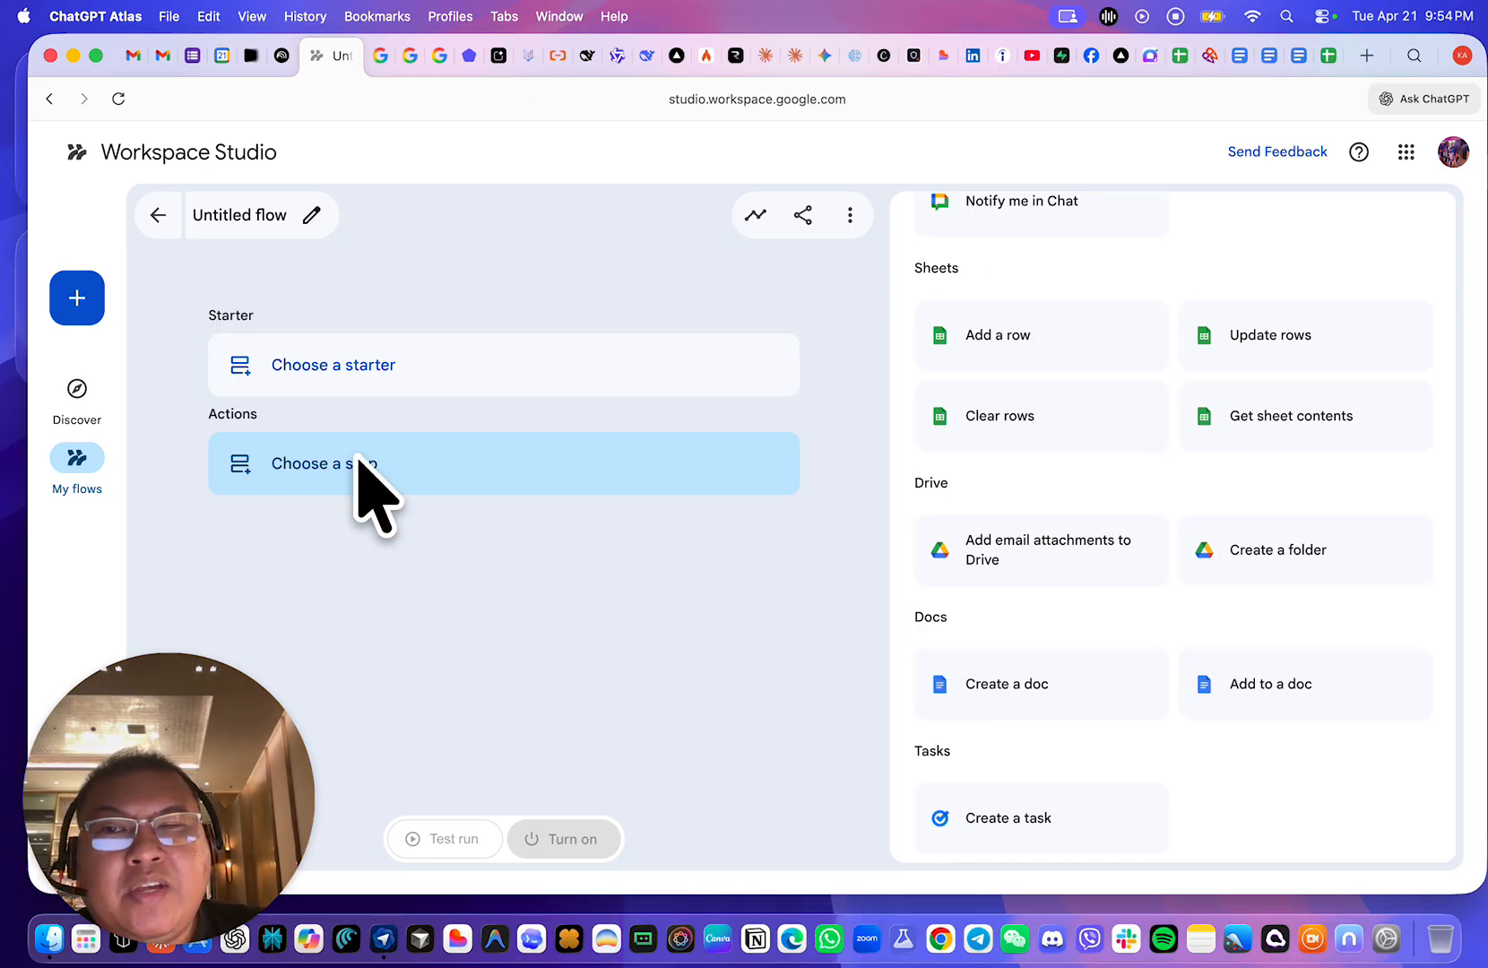
- Return to the Workspace Studio Discover page and browse its ready-made flow templates
click(82, 406)
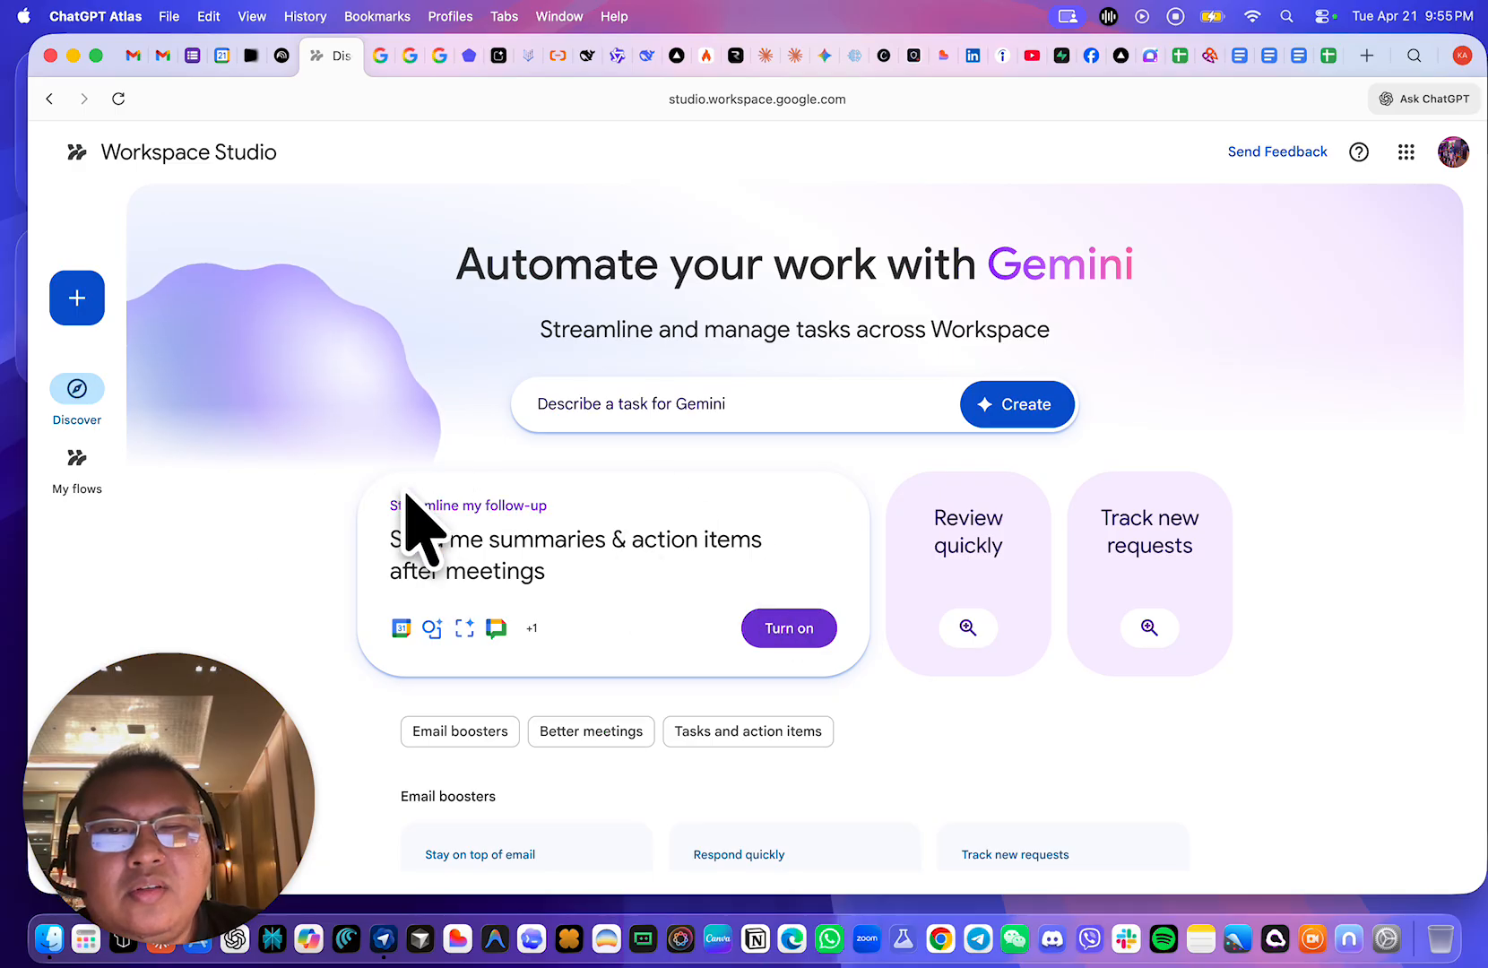
scroll(738, 502, down, 1)
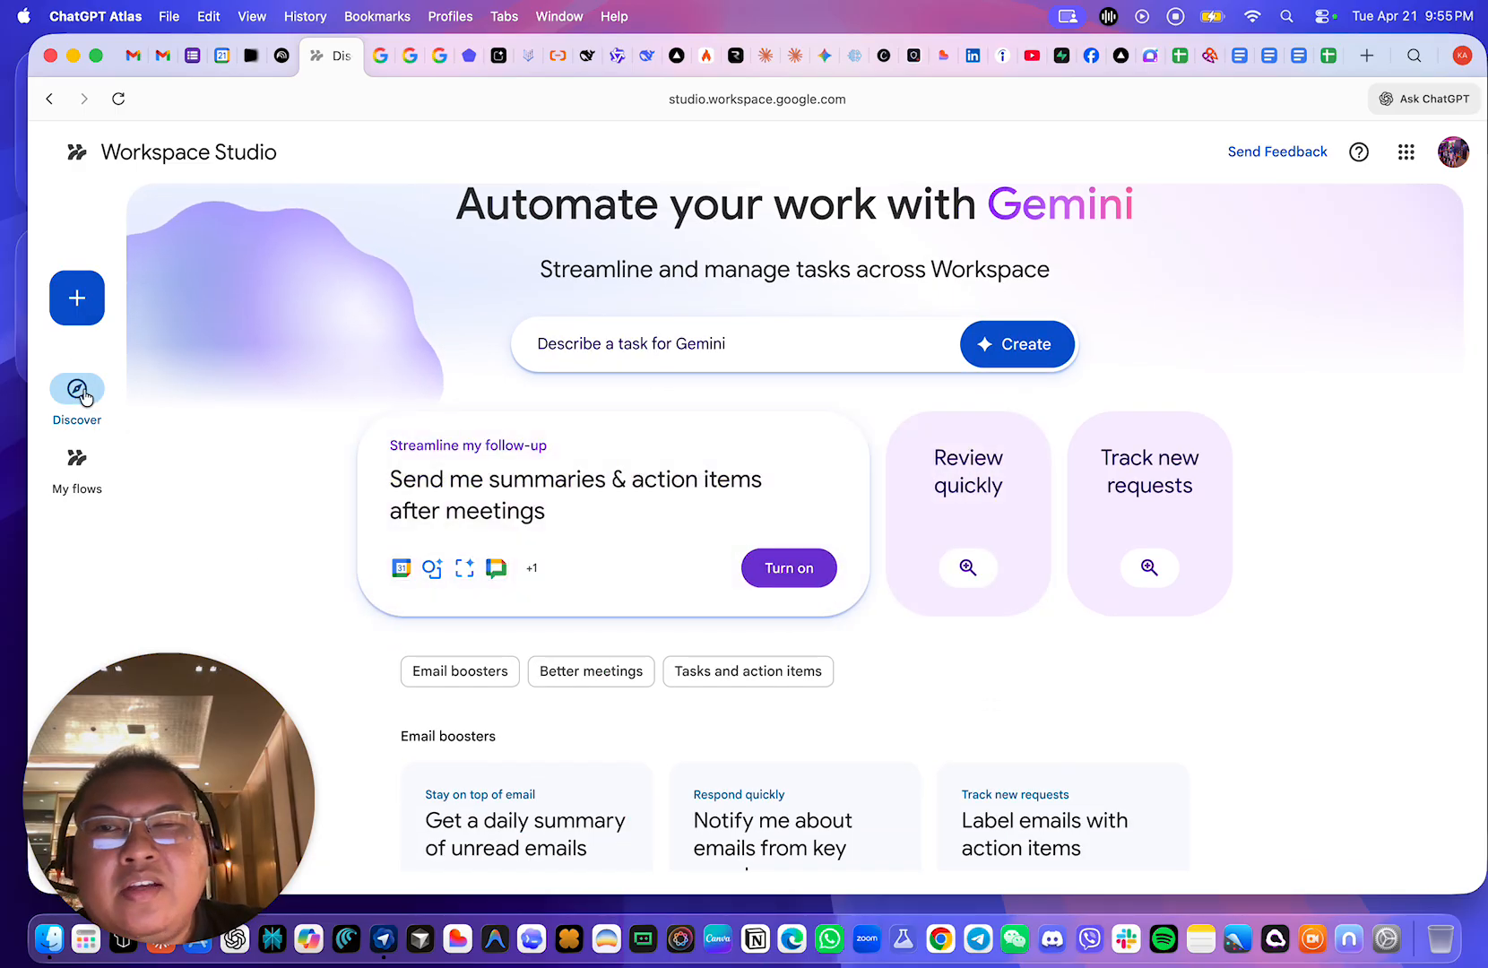
scroll(616, 507, down, 10)
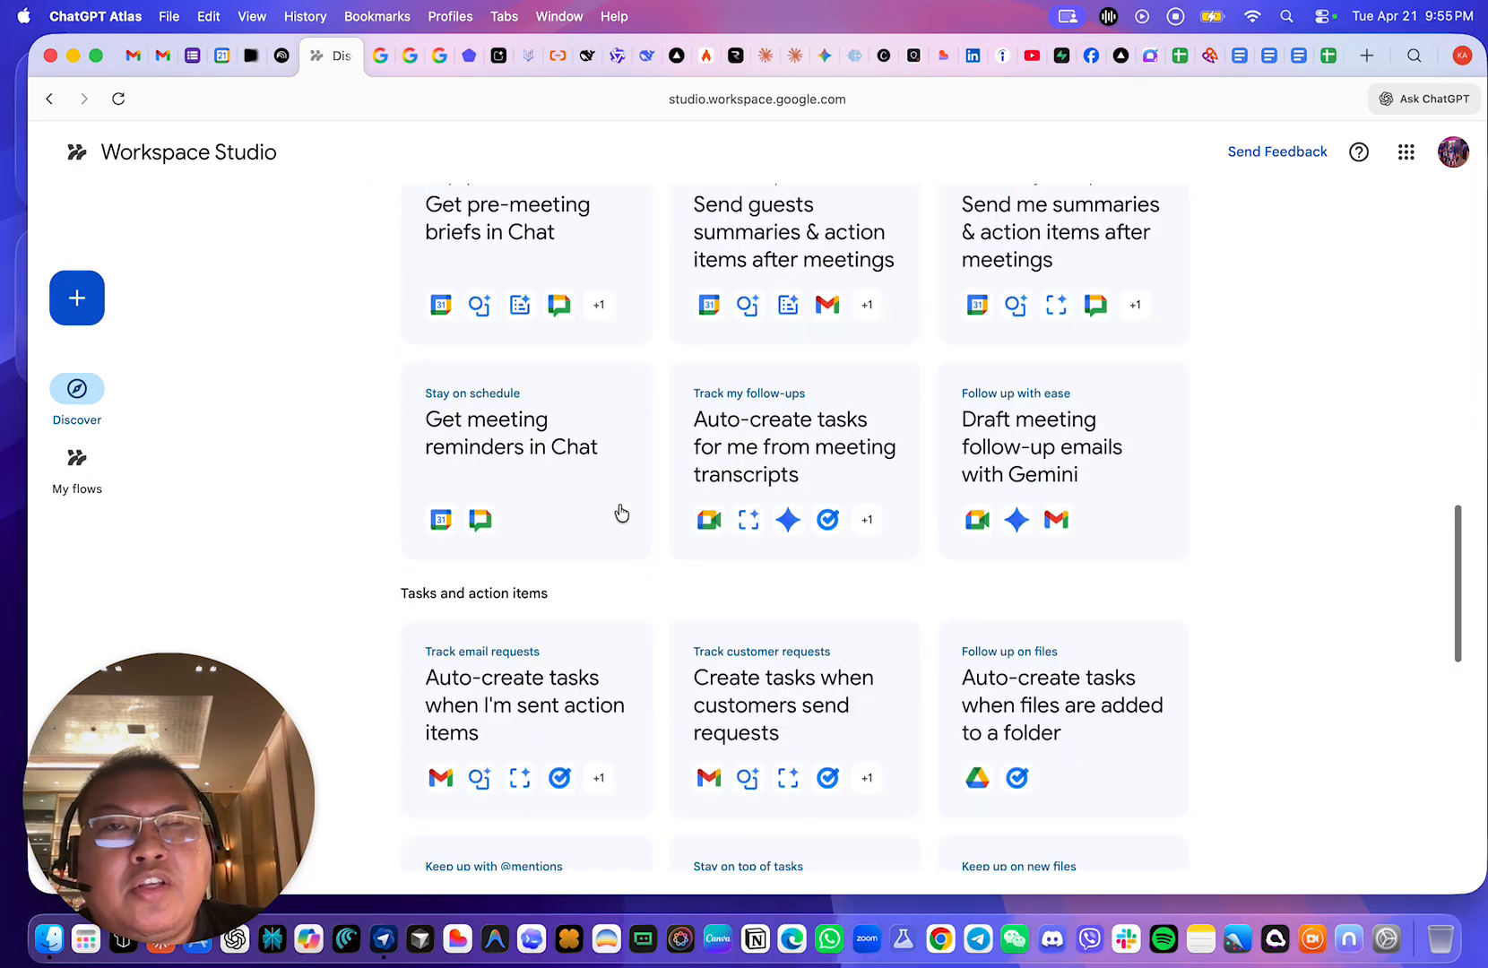
scroll(621, 512, up, 10)
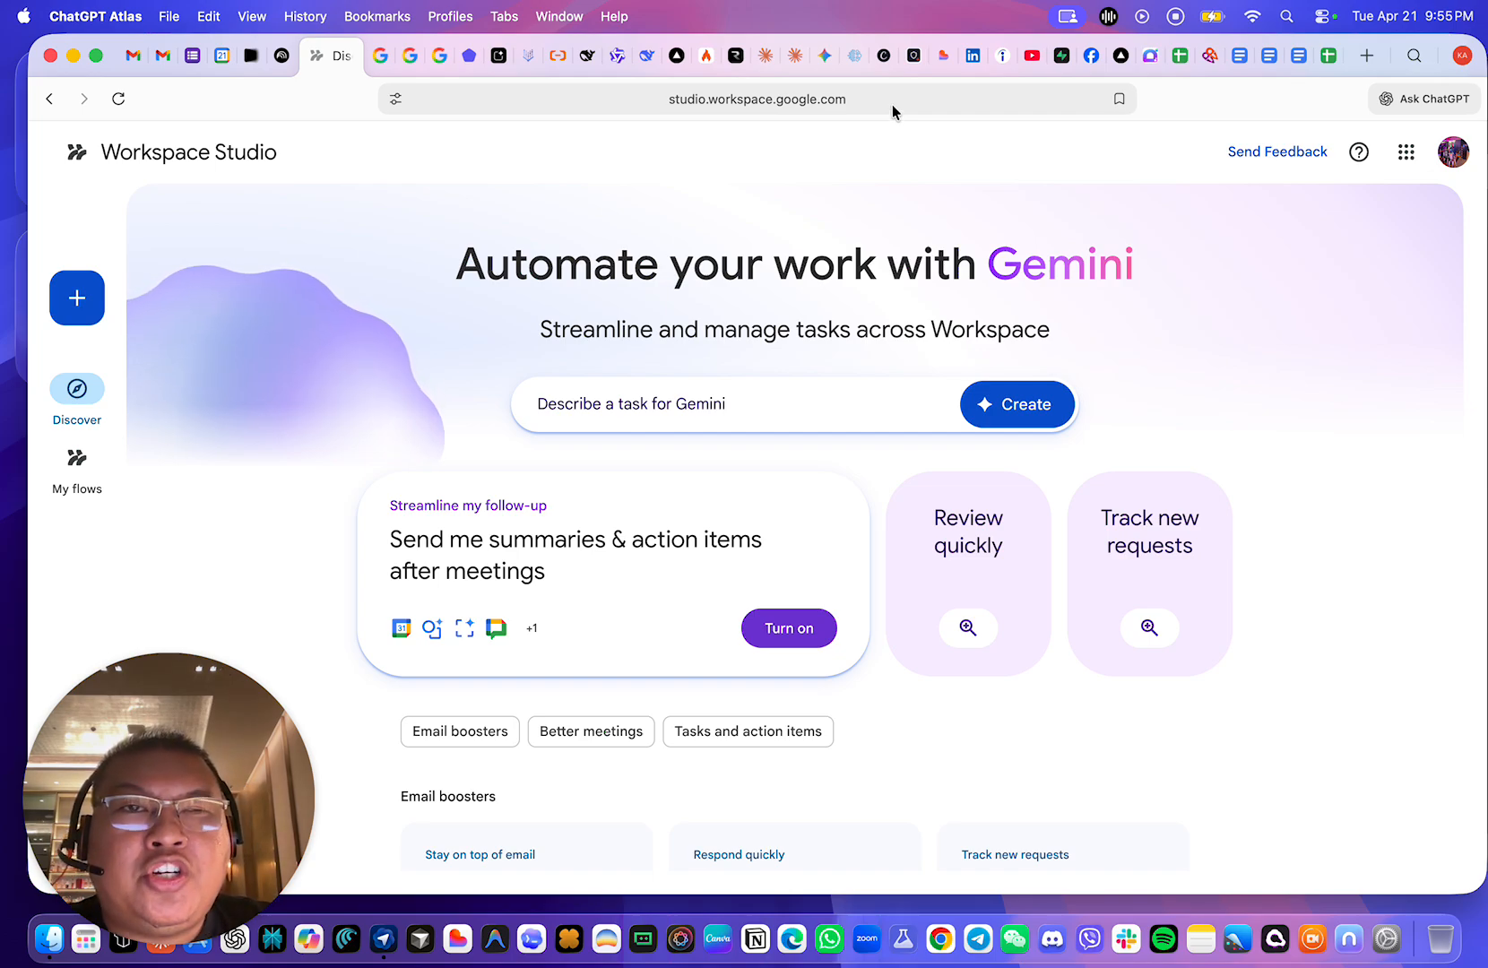
click(891, 105)
click(851, 215)
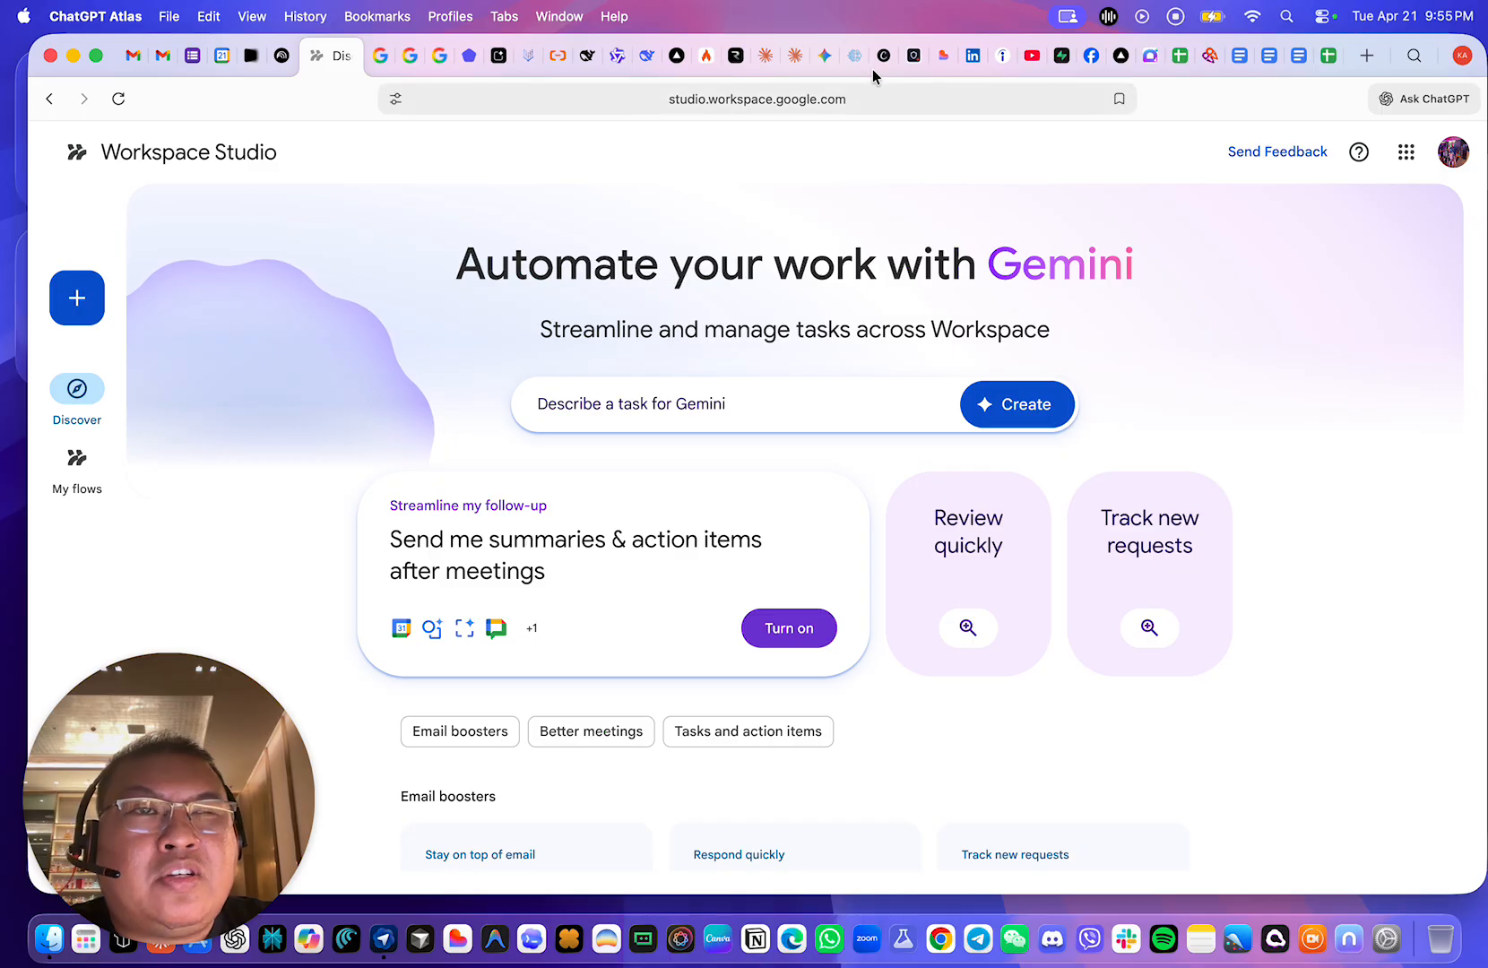
- Switch to the DocypherLabs website's home page and view its full web address
click(933, 63)
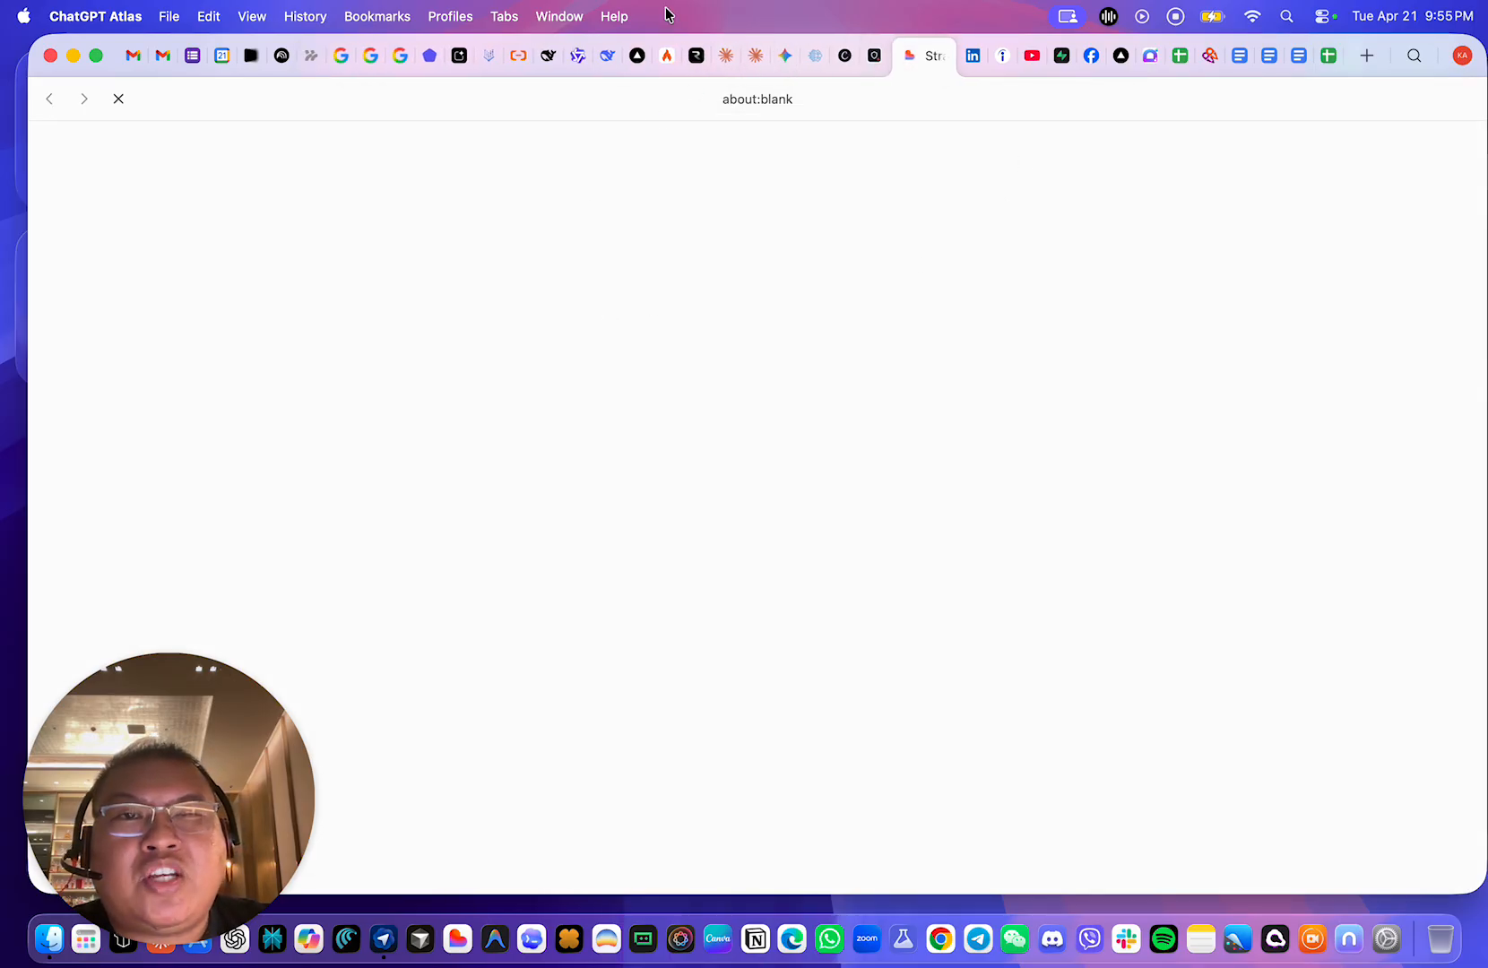
click(975, 62)
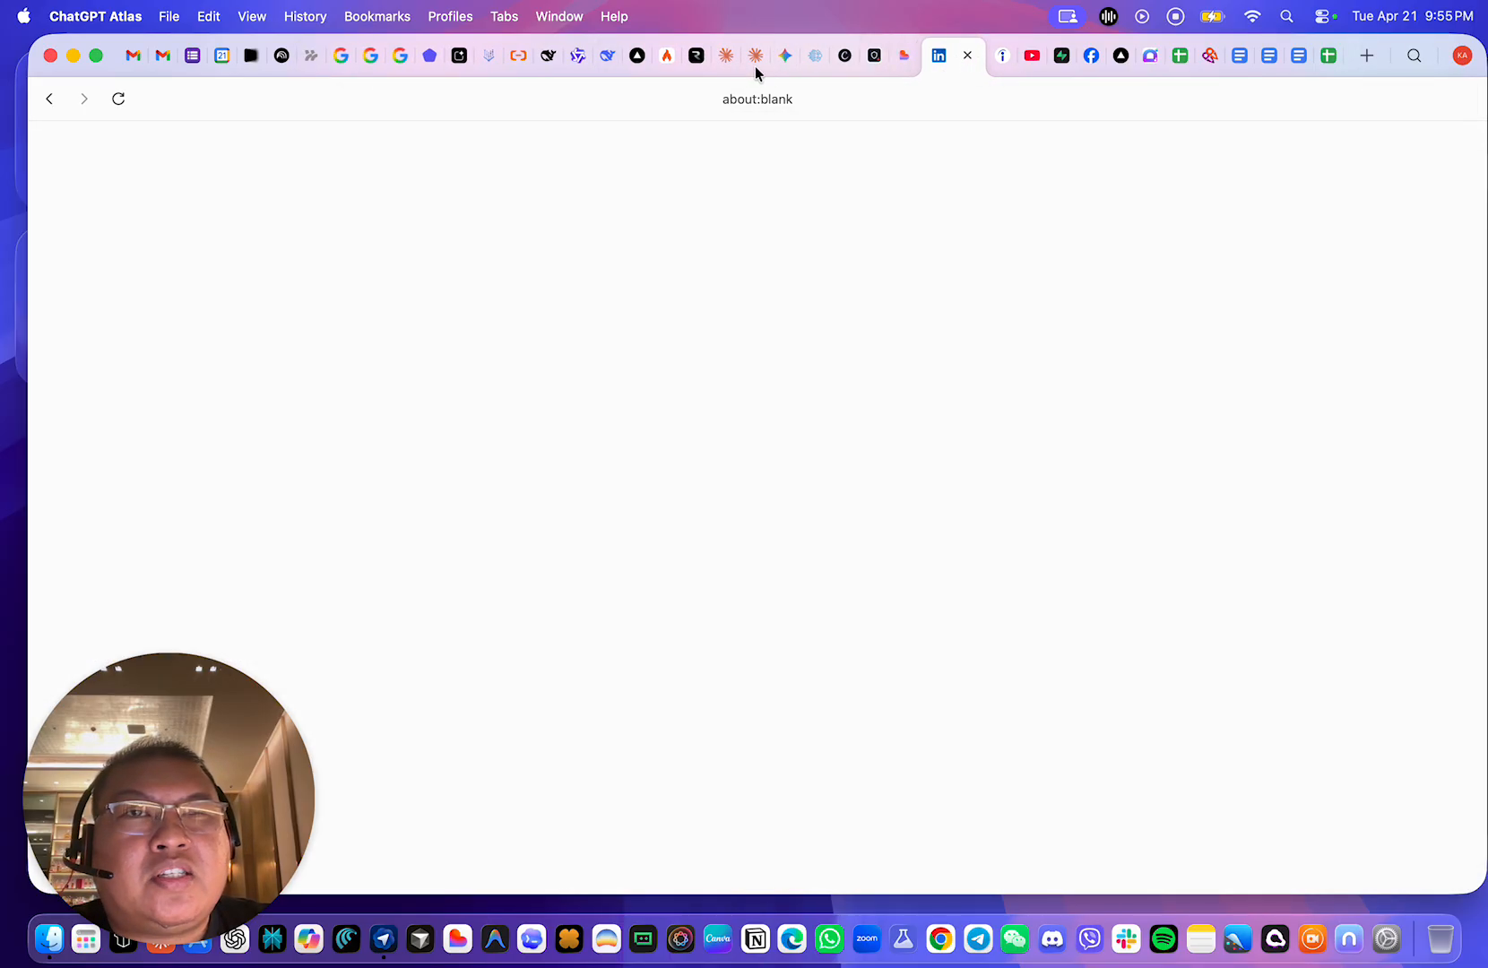
click(1148, 61)
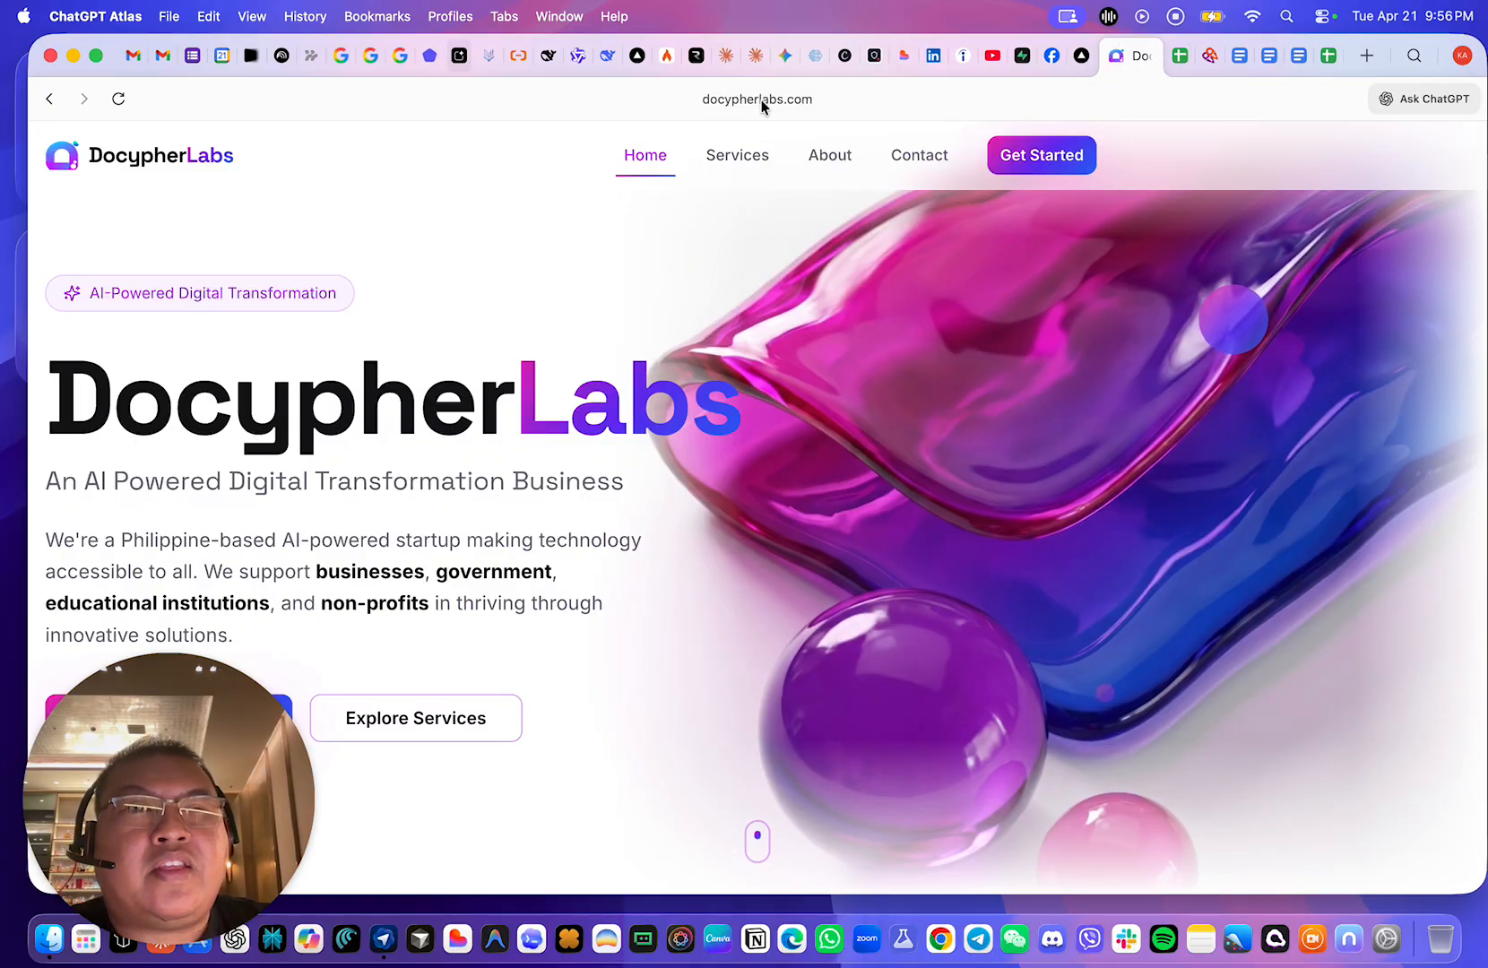
click(827, 103)
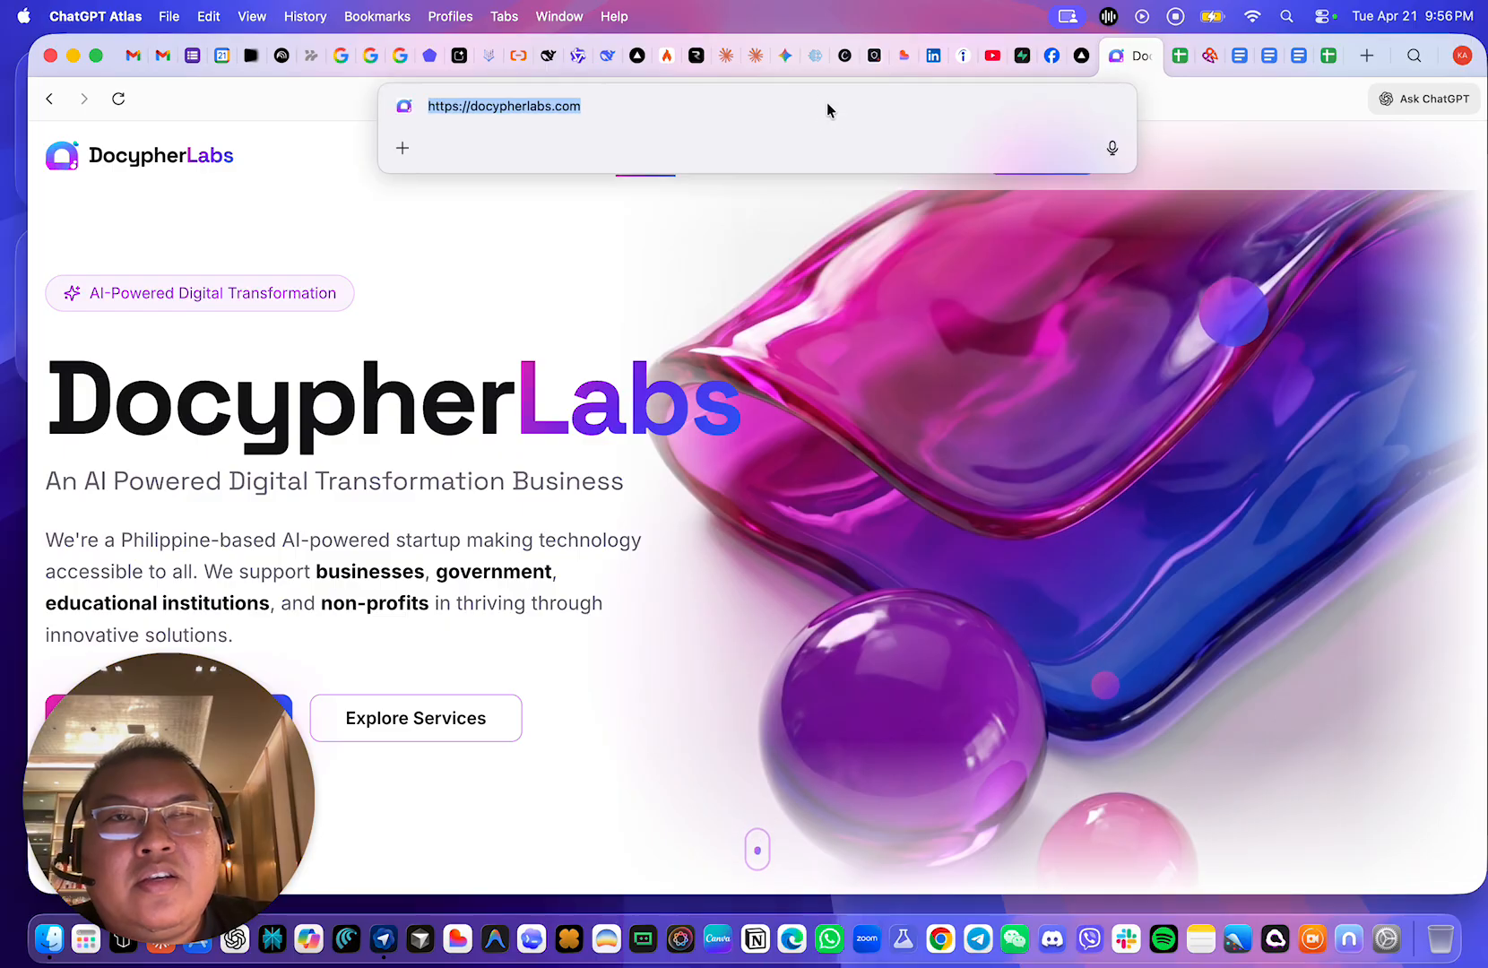
click(581, 281)
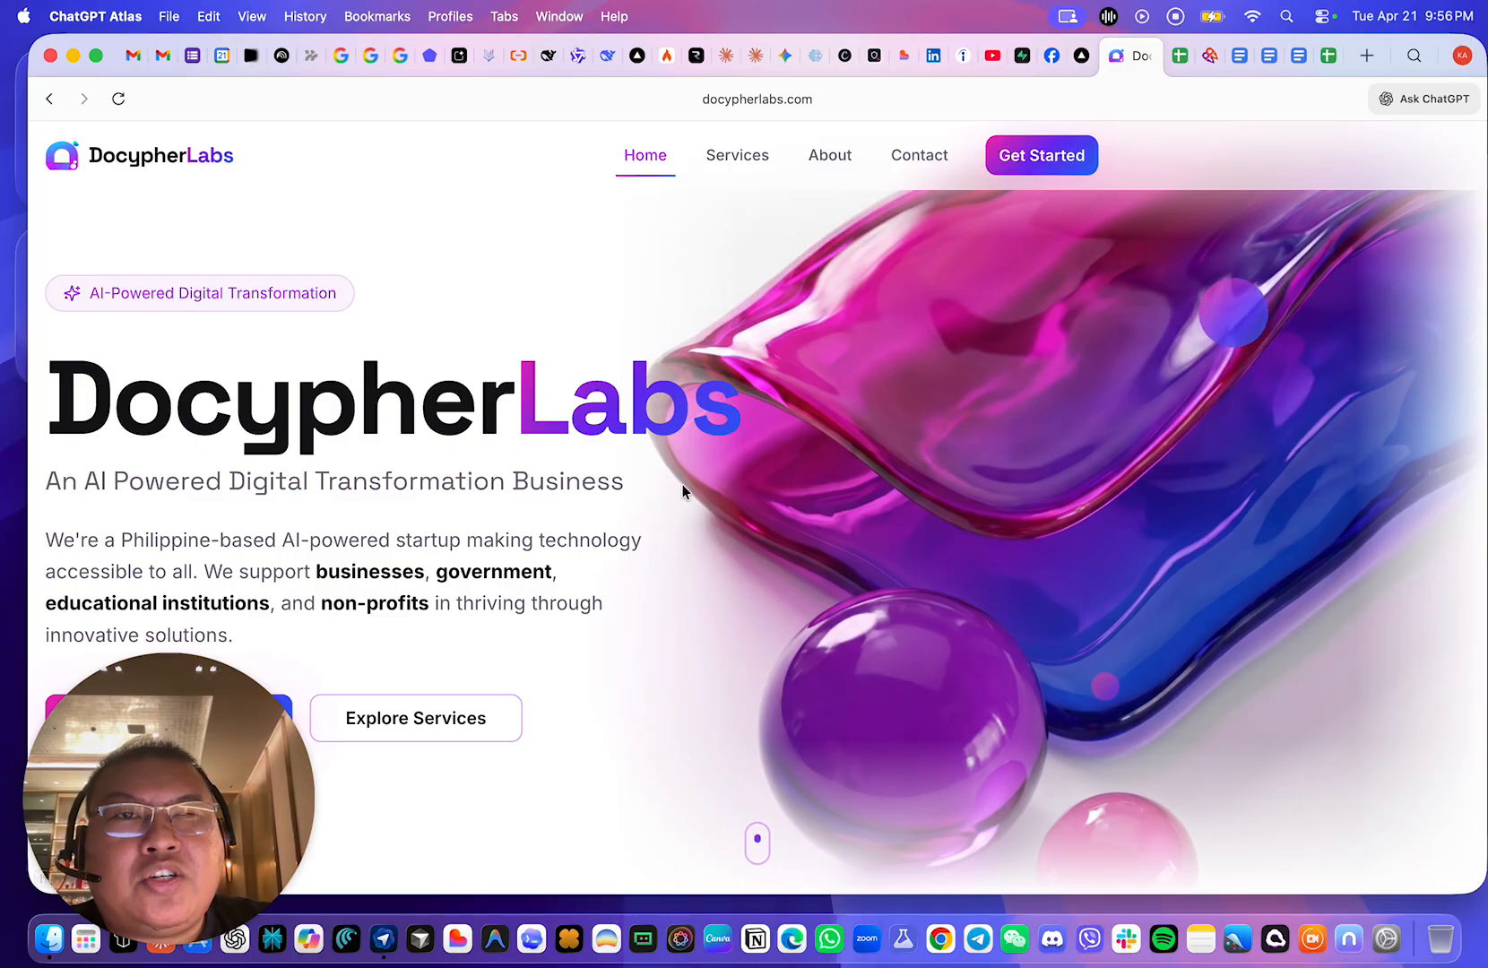
- Go to the website's Get Started contact form and review its fields
click(1060, 151)
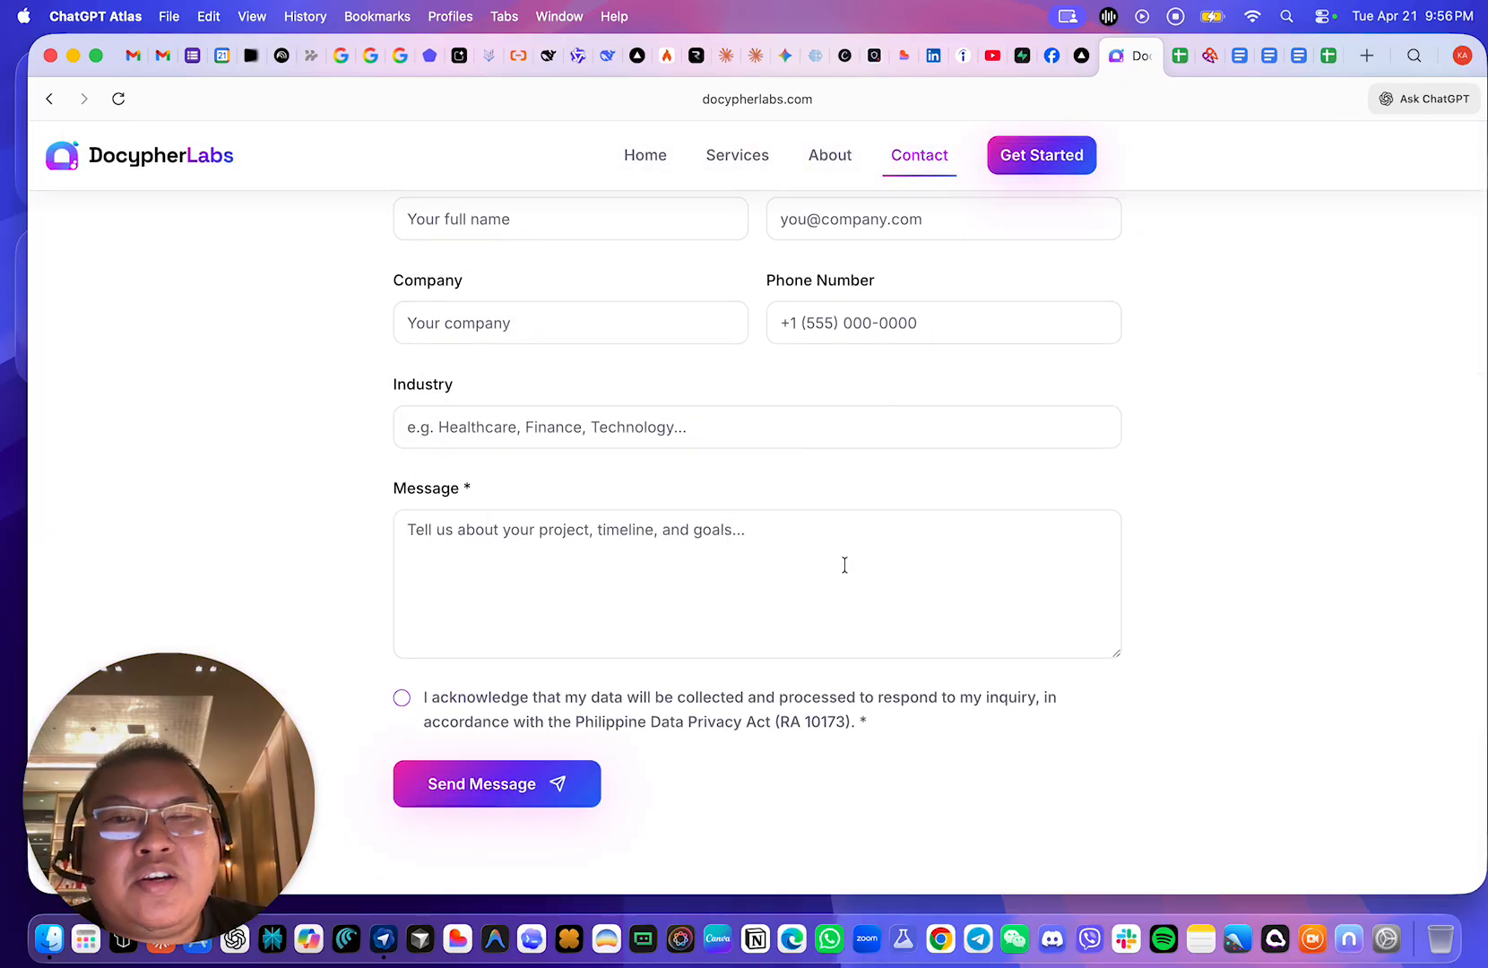
scroll(844, 565, up, 2)
scroll(847, 567, down, 1)
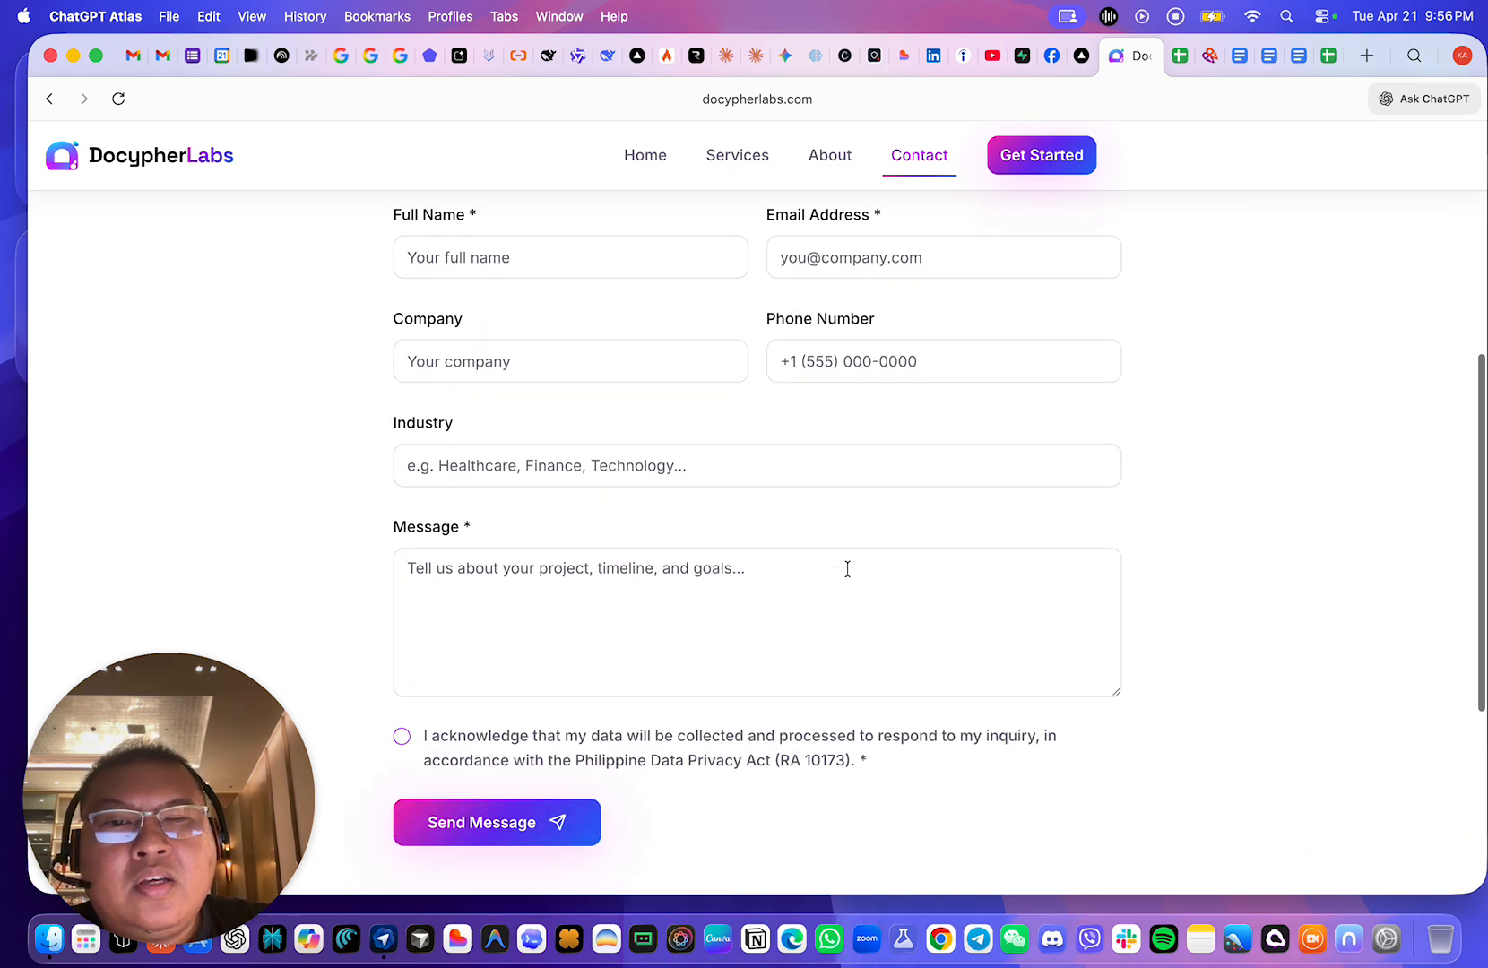
- Switch to the DocypherLabs Facebook page, view its full web address, and look through its details and posts
click(1055, 65)
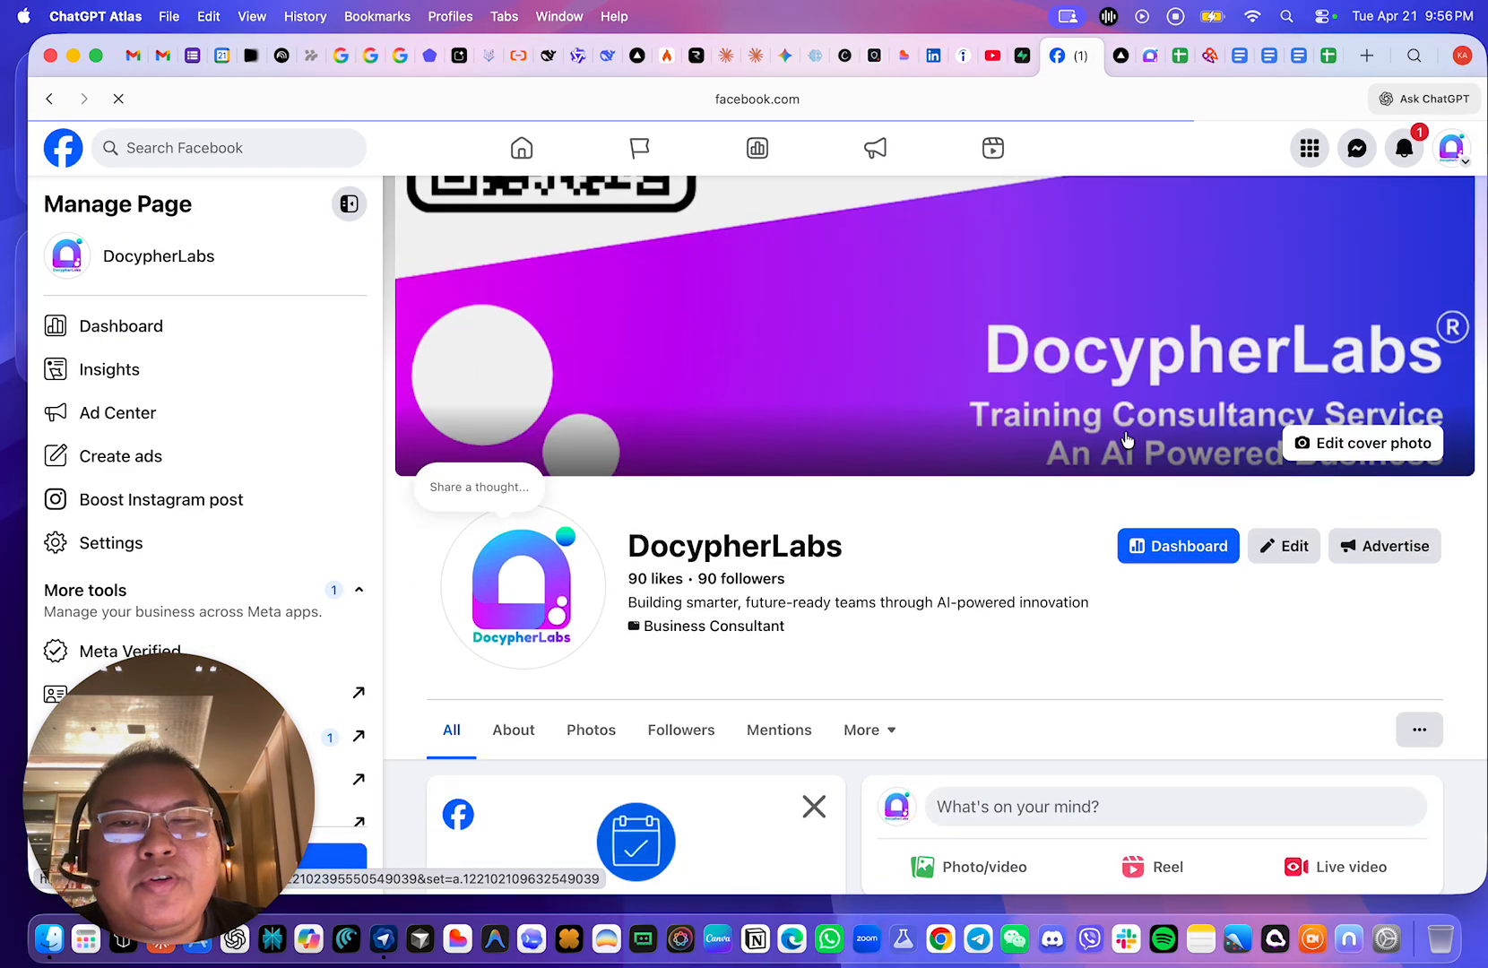
scroll(1131, 430, down, 2)
scroll(1126, 438, down, 1)
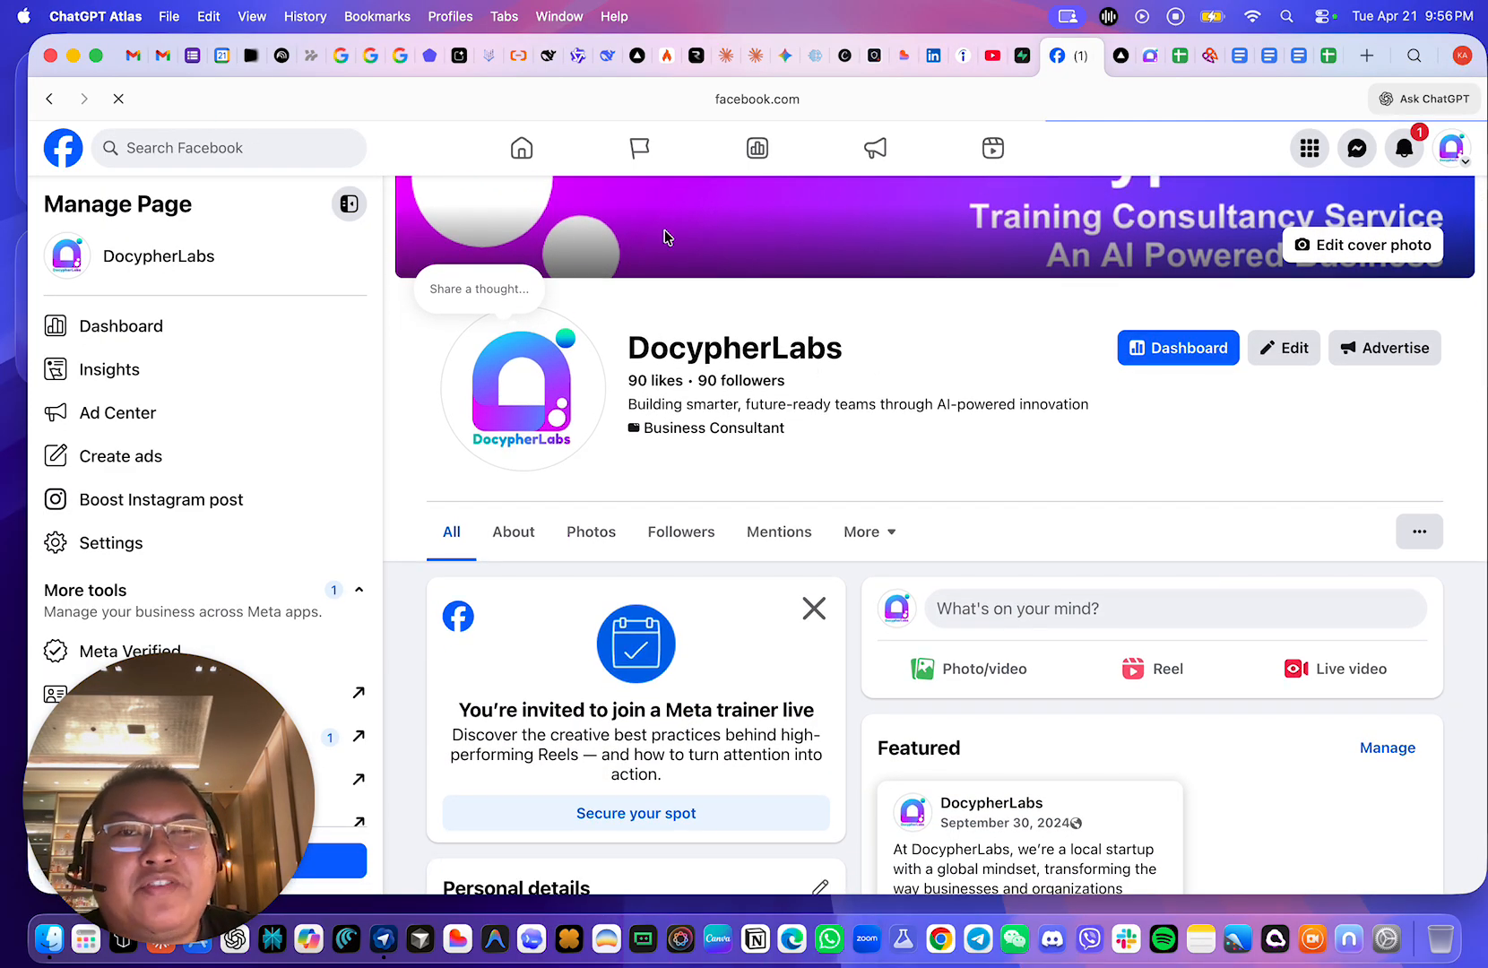
click(824, 101)
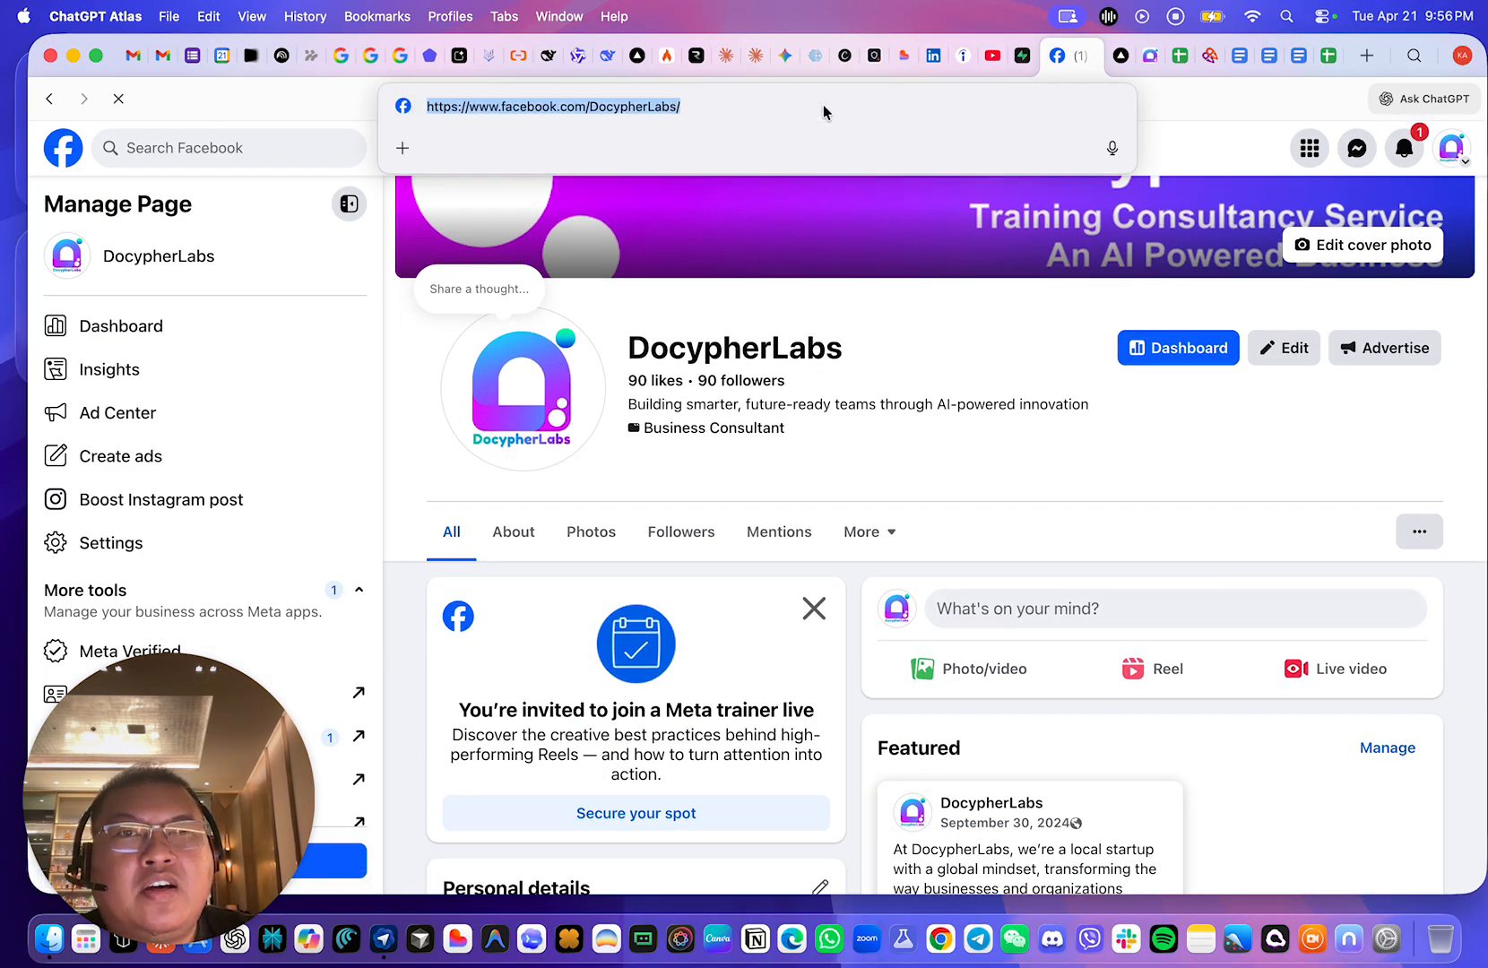
click(886, 386)
scroll(880, 586, down, 3)
scroll(844, 485, up, 5)
scroll(961, 518, down, 12)
scroll(960, 525, up, 12)
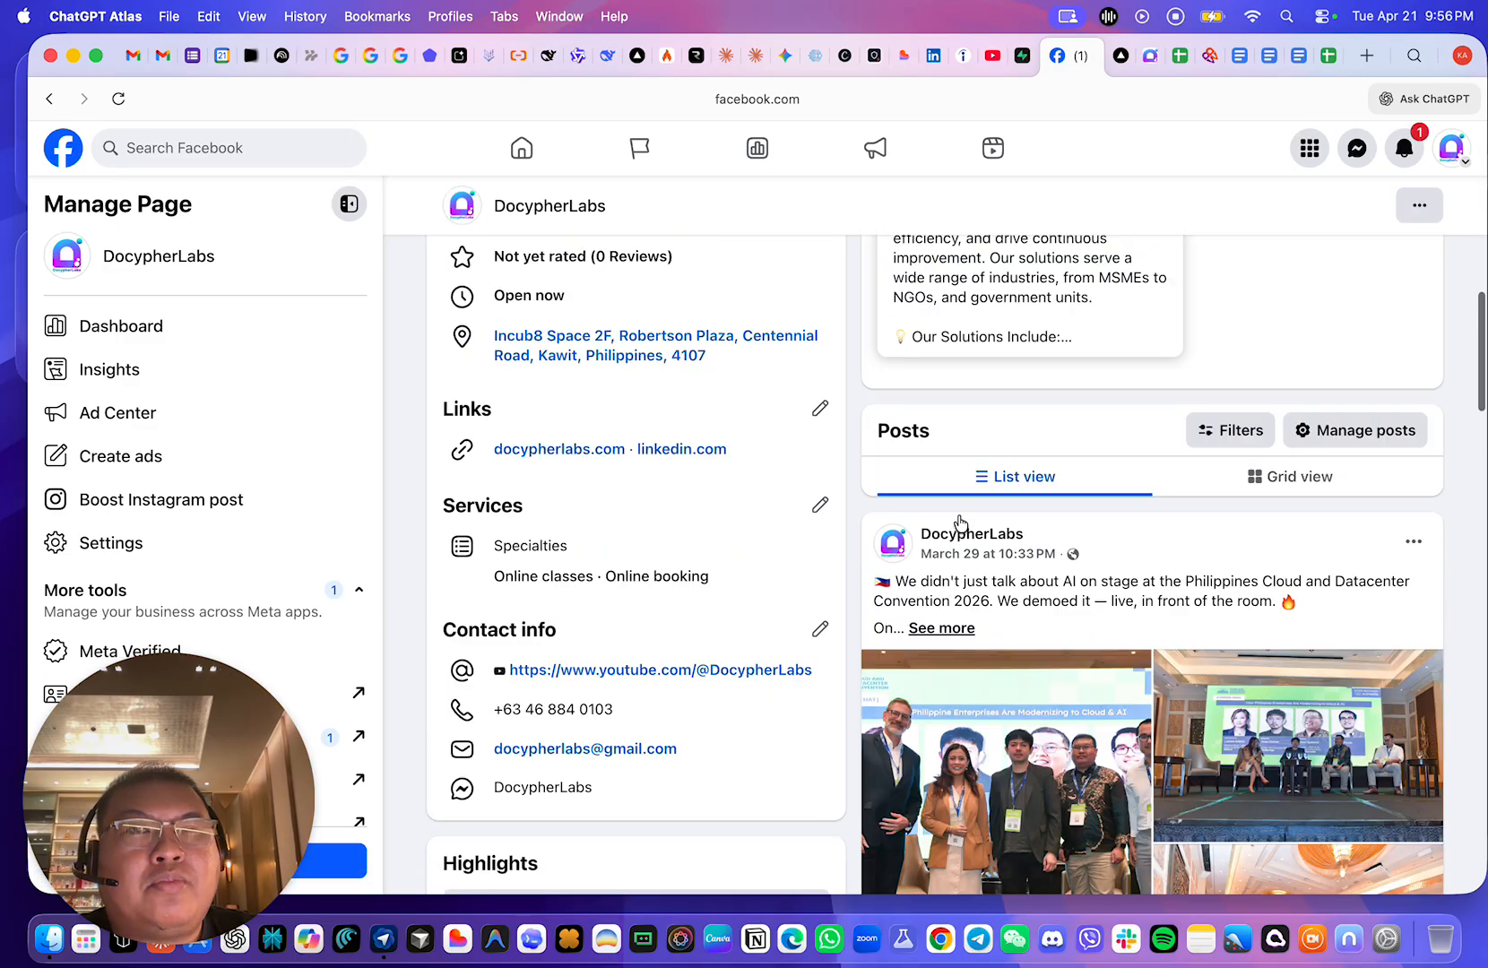
- Switch to the DocypherLabs YouTube channel, highlight the channel name, and look over its home page
click(992, 57)
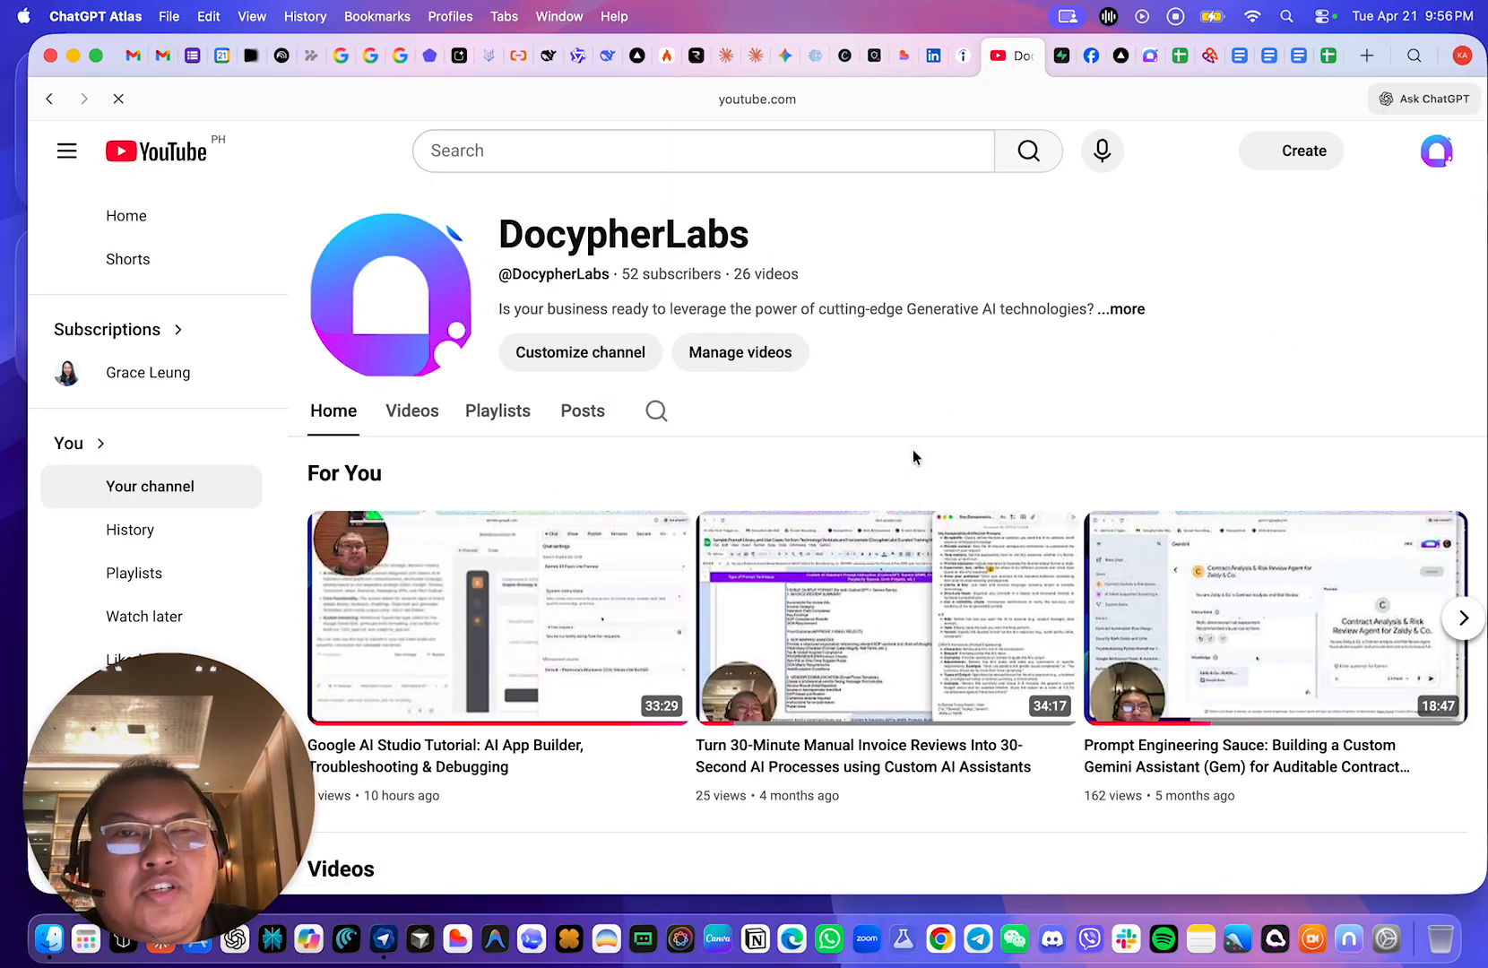
drag(826, 235, 495, 226)
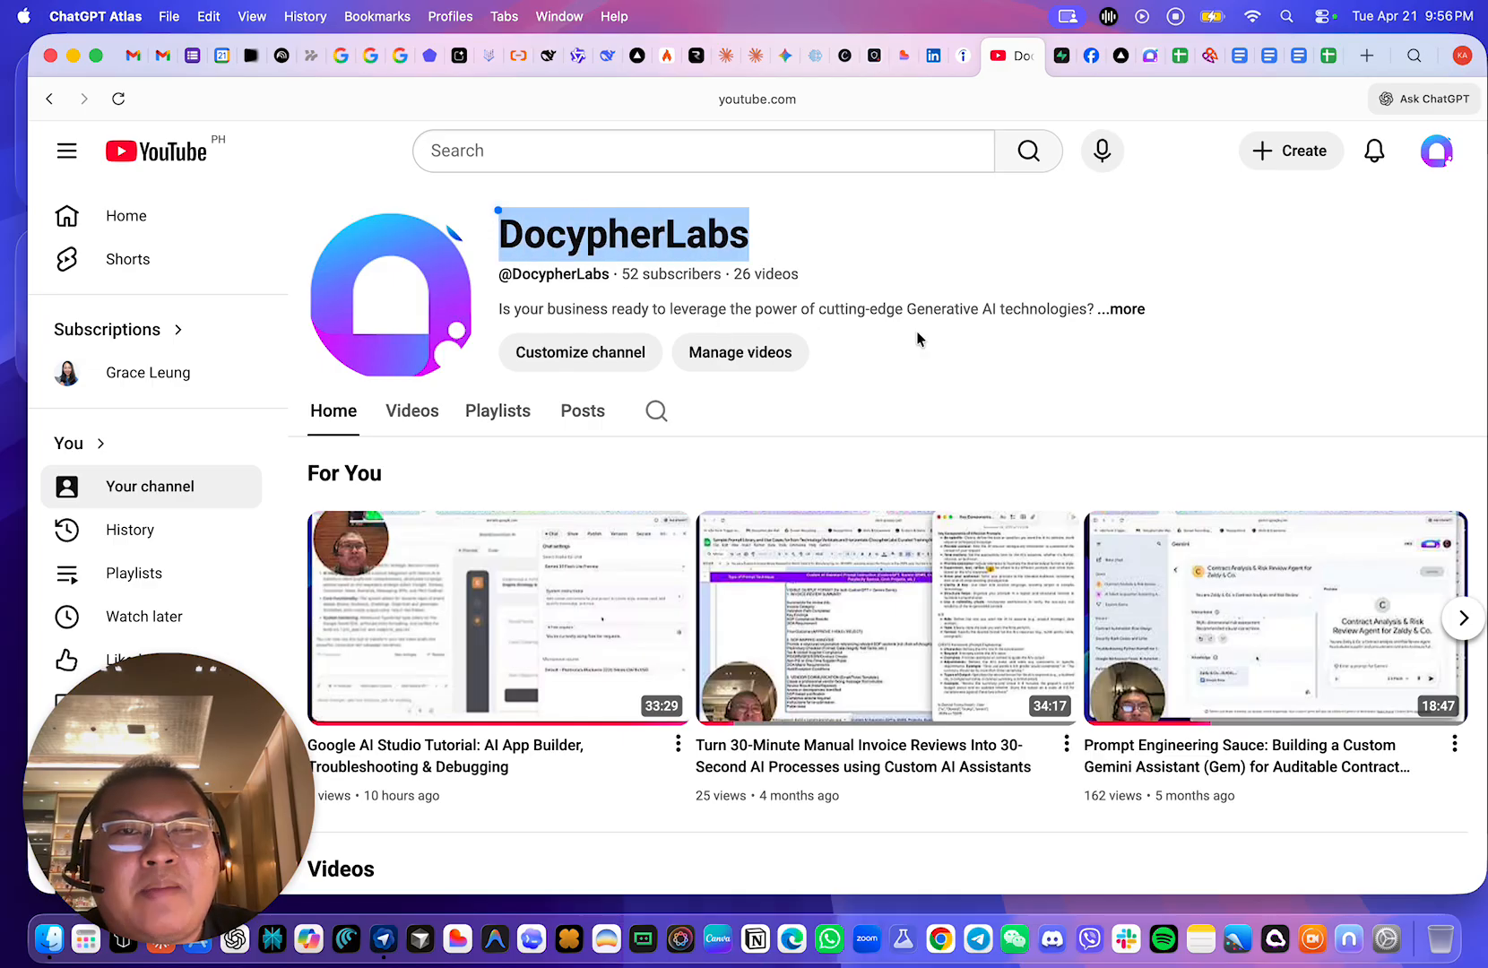
scroll(1166, 511, down, 1)
scroll(1031, 498, up, 1)
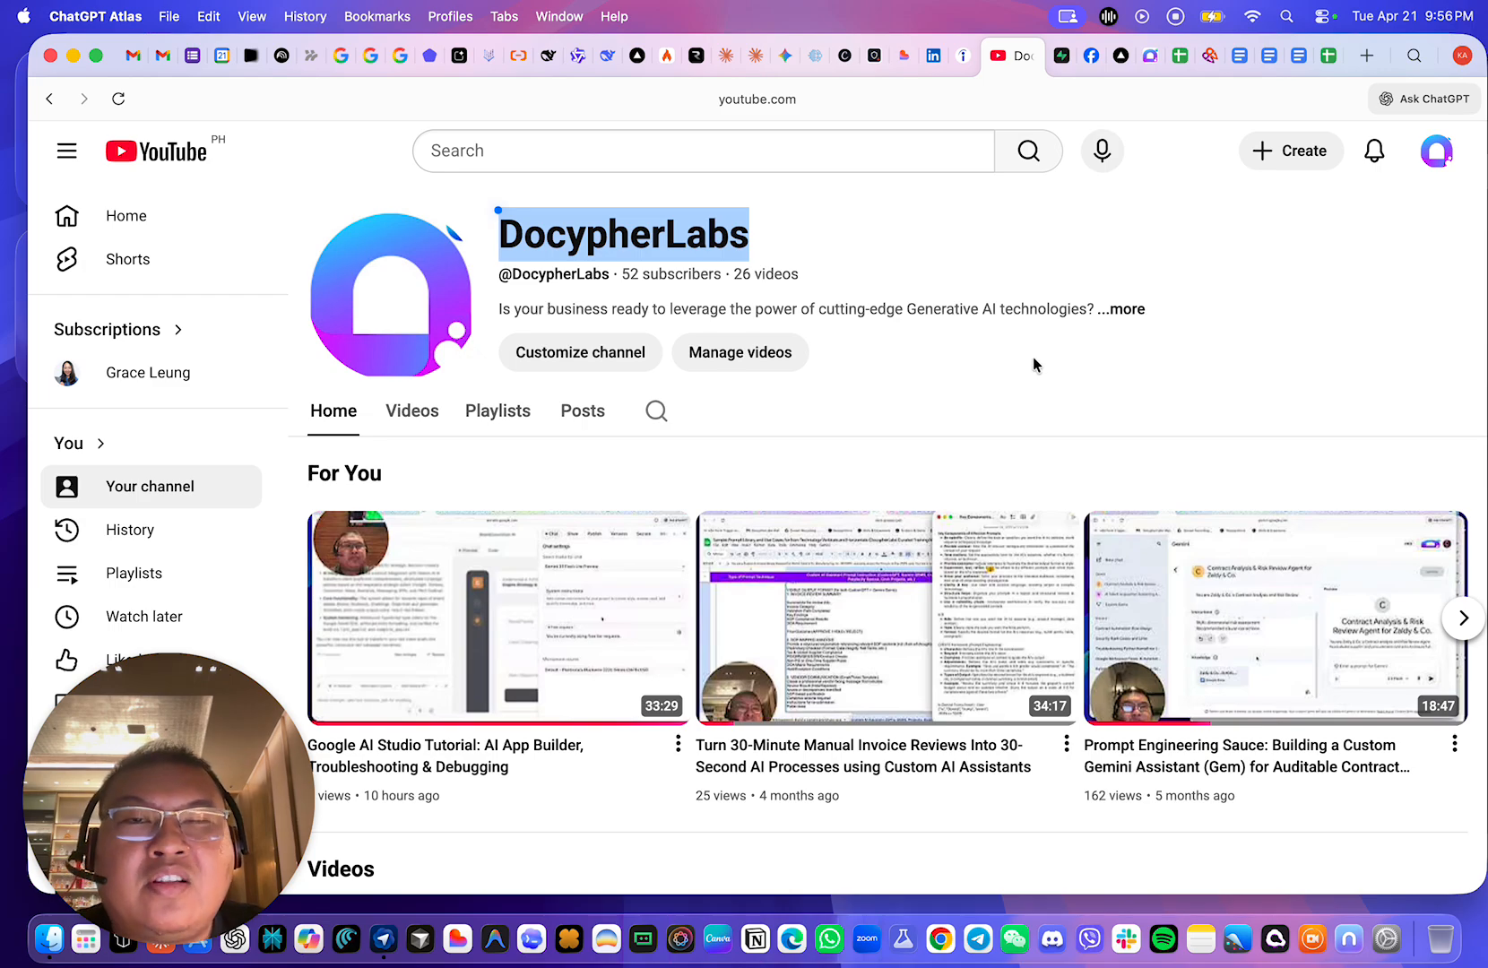
- Switch to the DocypherLabs LinkedIn page and look over its profile header, overview and page posts
click(933, 57)
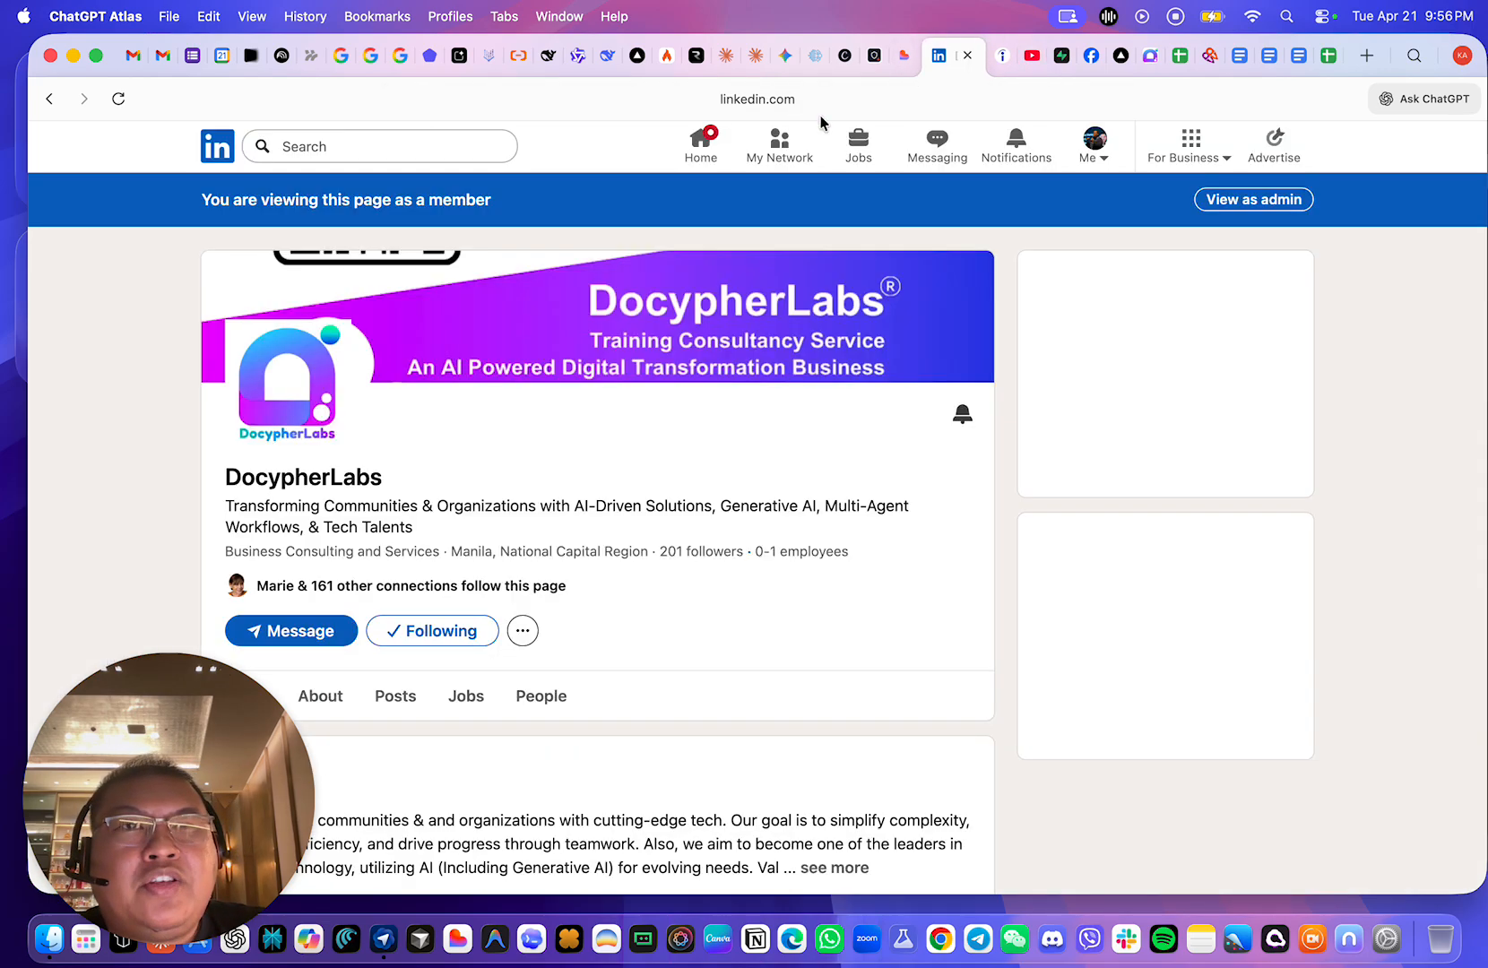
scroll(760, 484, down, 5)
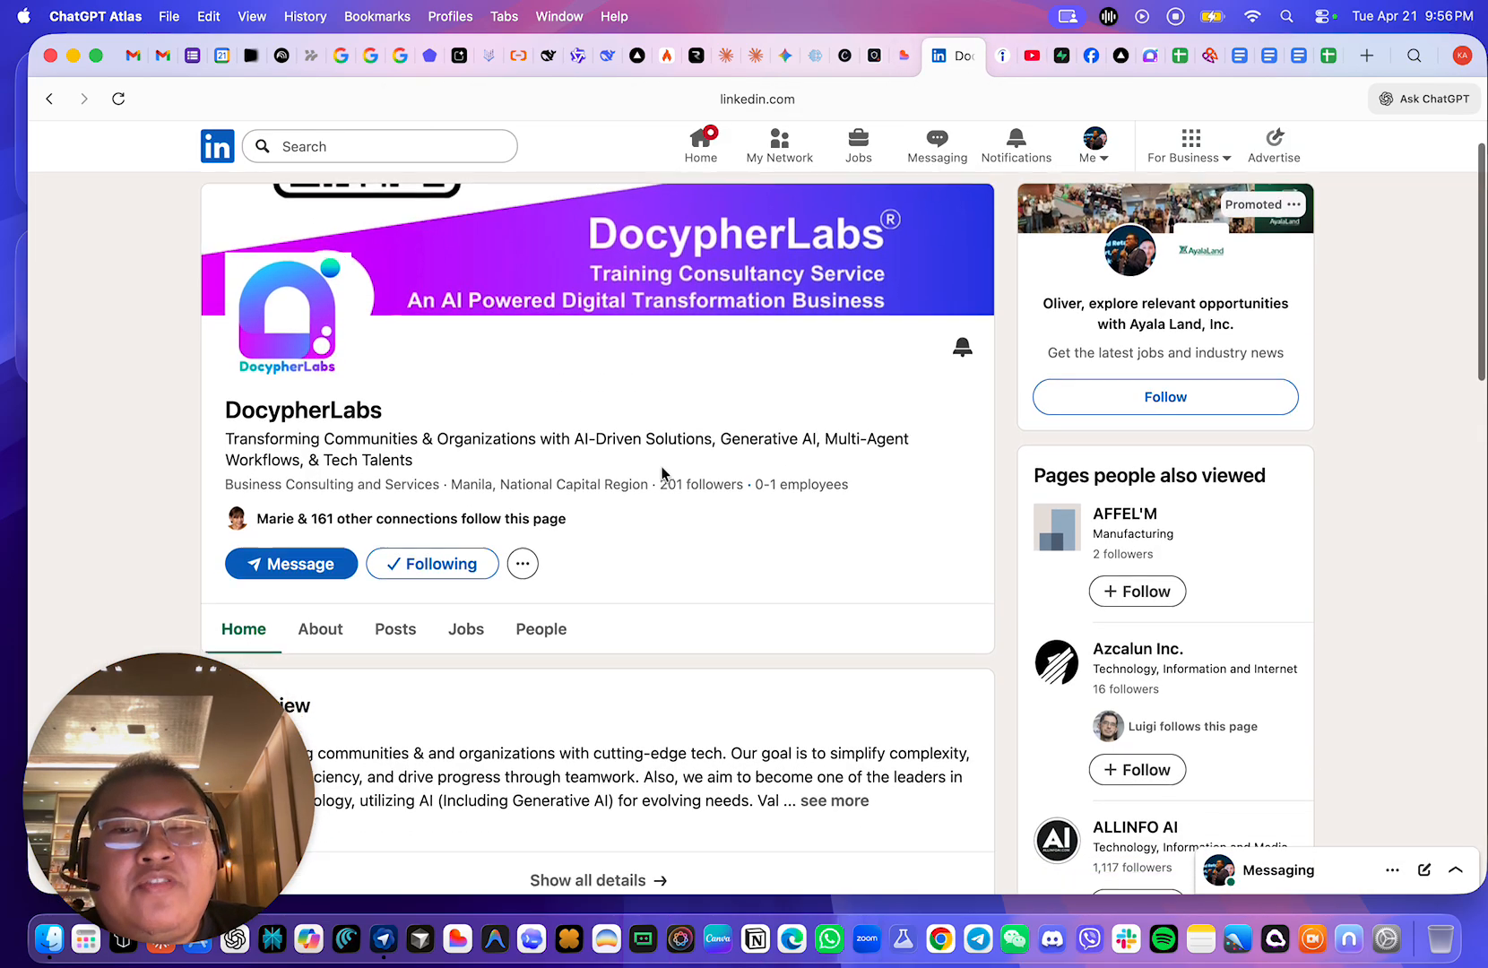
scroll(701, 542, down, 7)
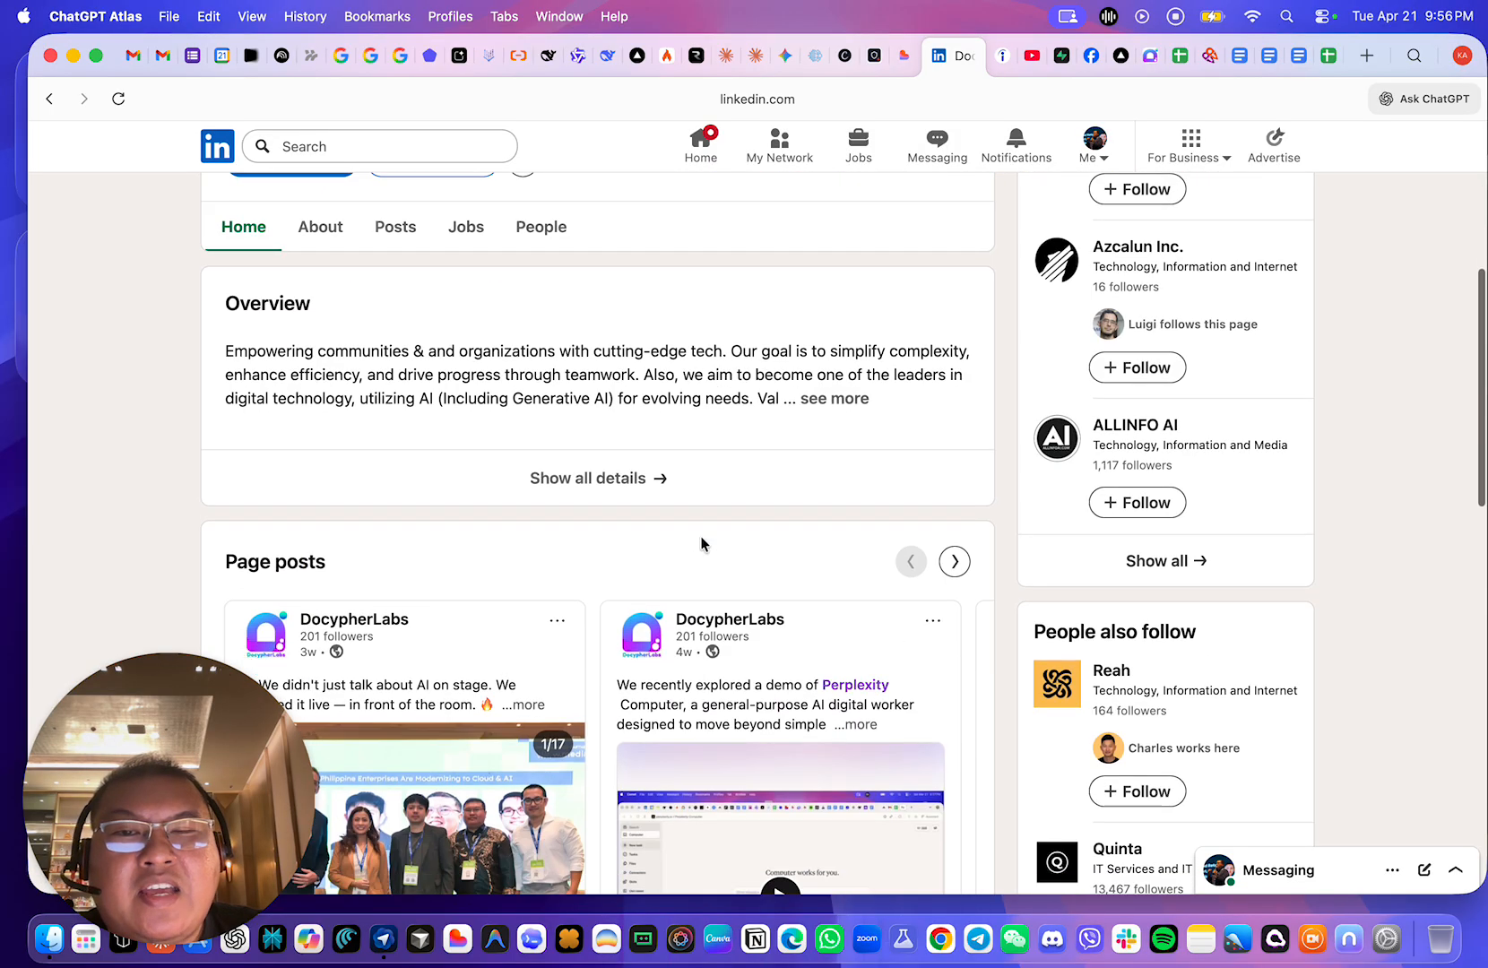
scroll(701, 541, up, 5)
scroll(702, 538, up, 5)
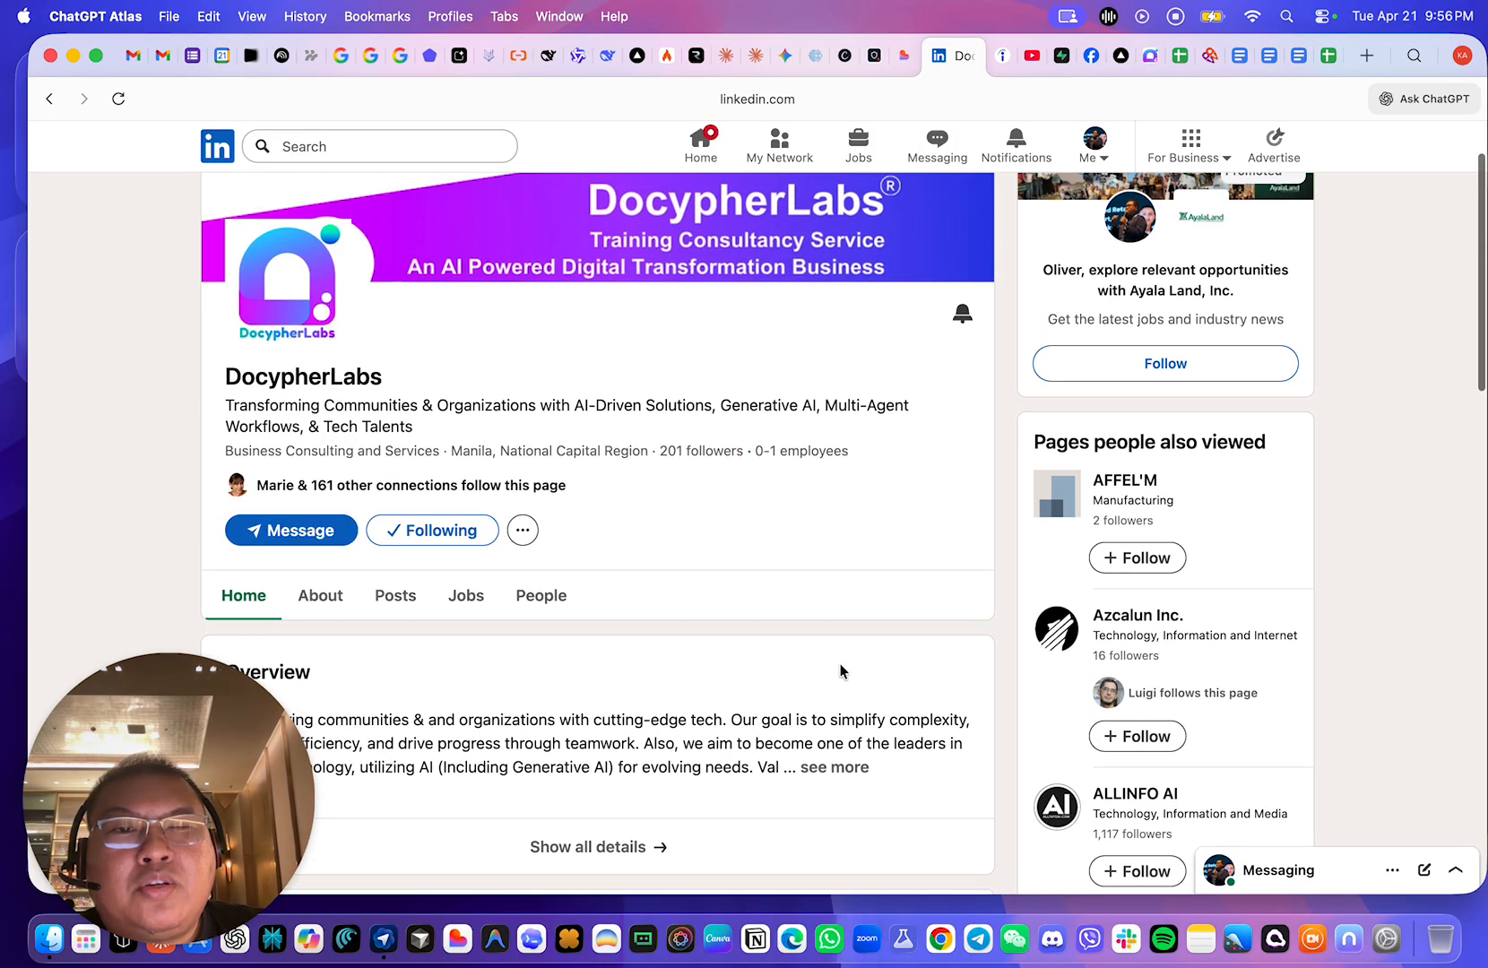
- Expand the full overview text on the LinkedIn page and read through the company's goal, values, impact and solutions
click(834, 766)
scroll(692, 538, down, 6)
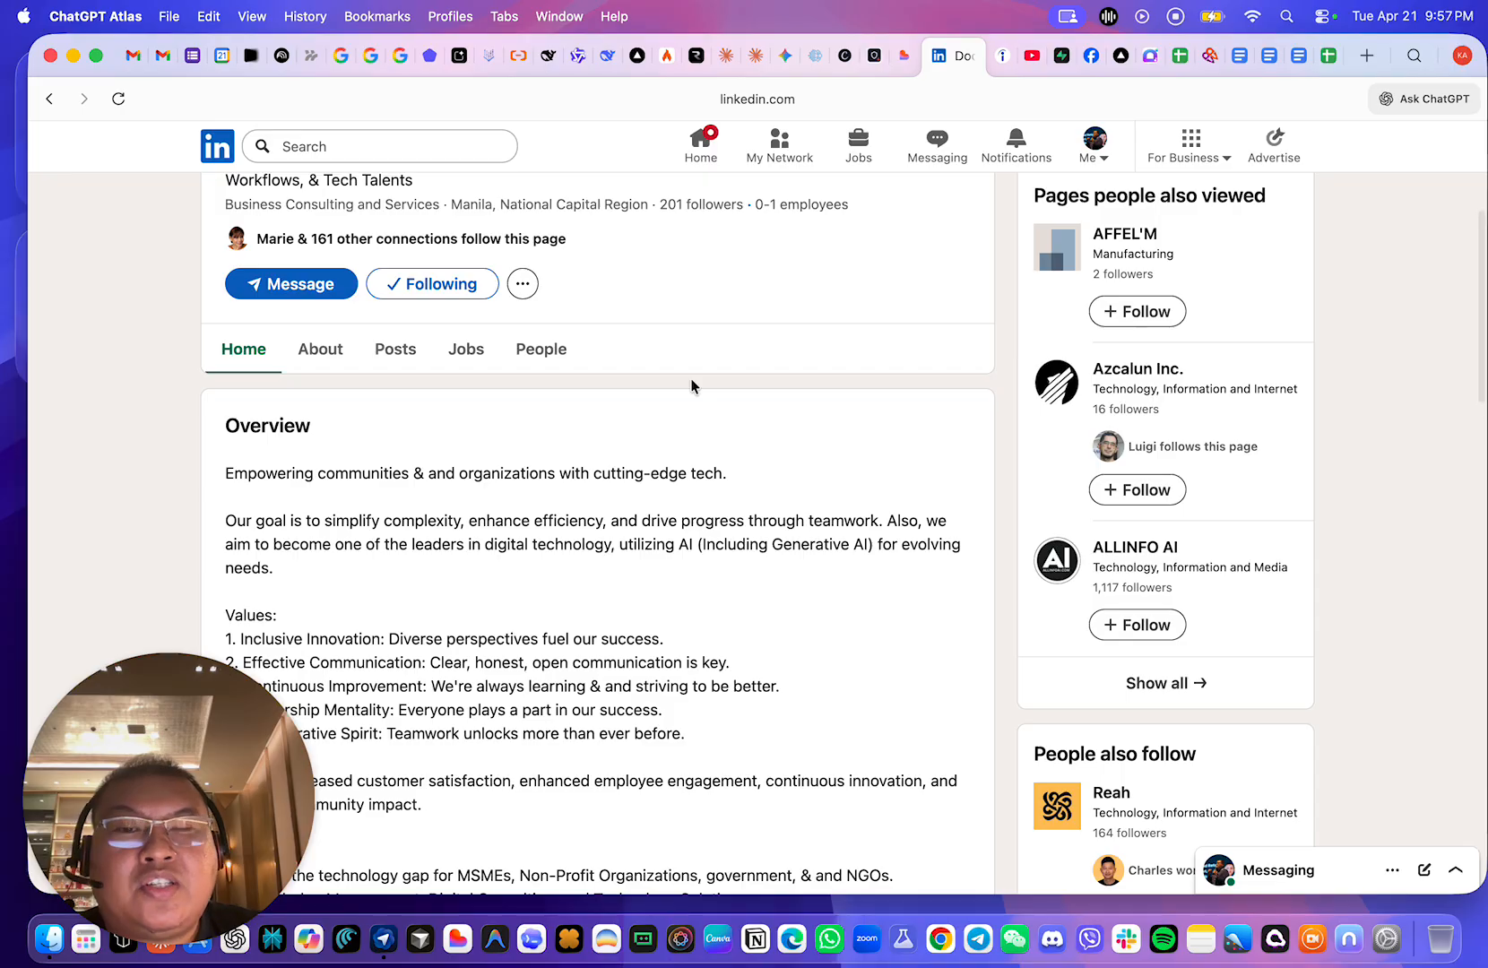
scroll(704, 422, down, 4)
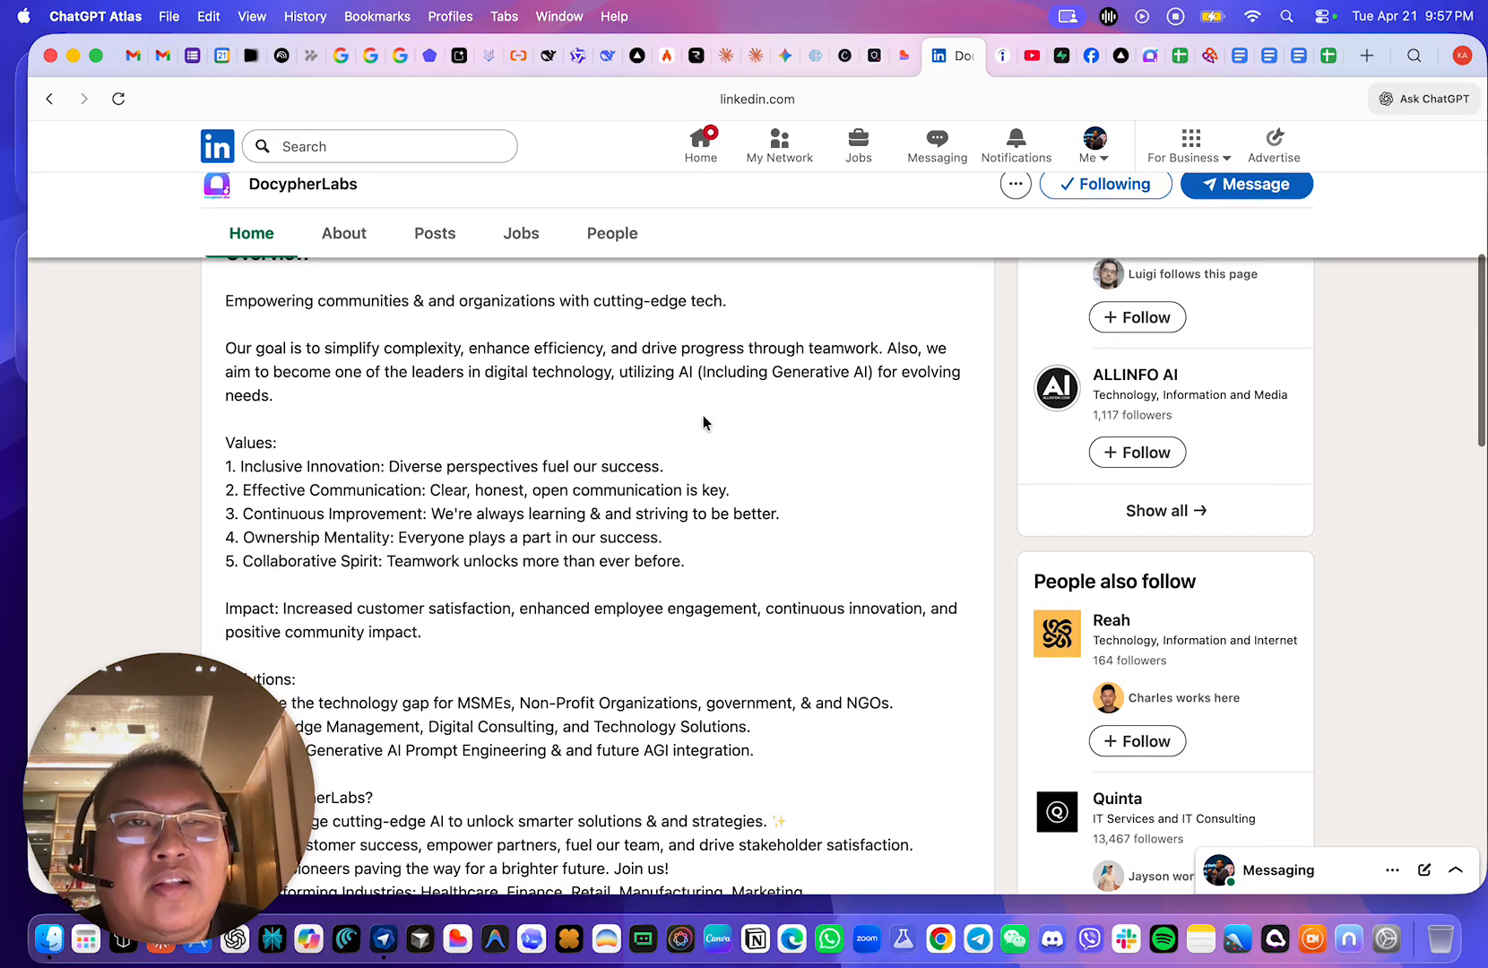
scroll(704, 421, up, 9)
scroll(704, 421, up, 3)
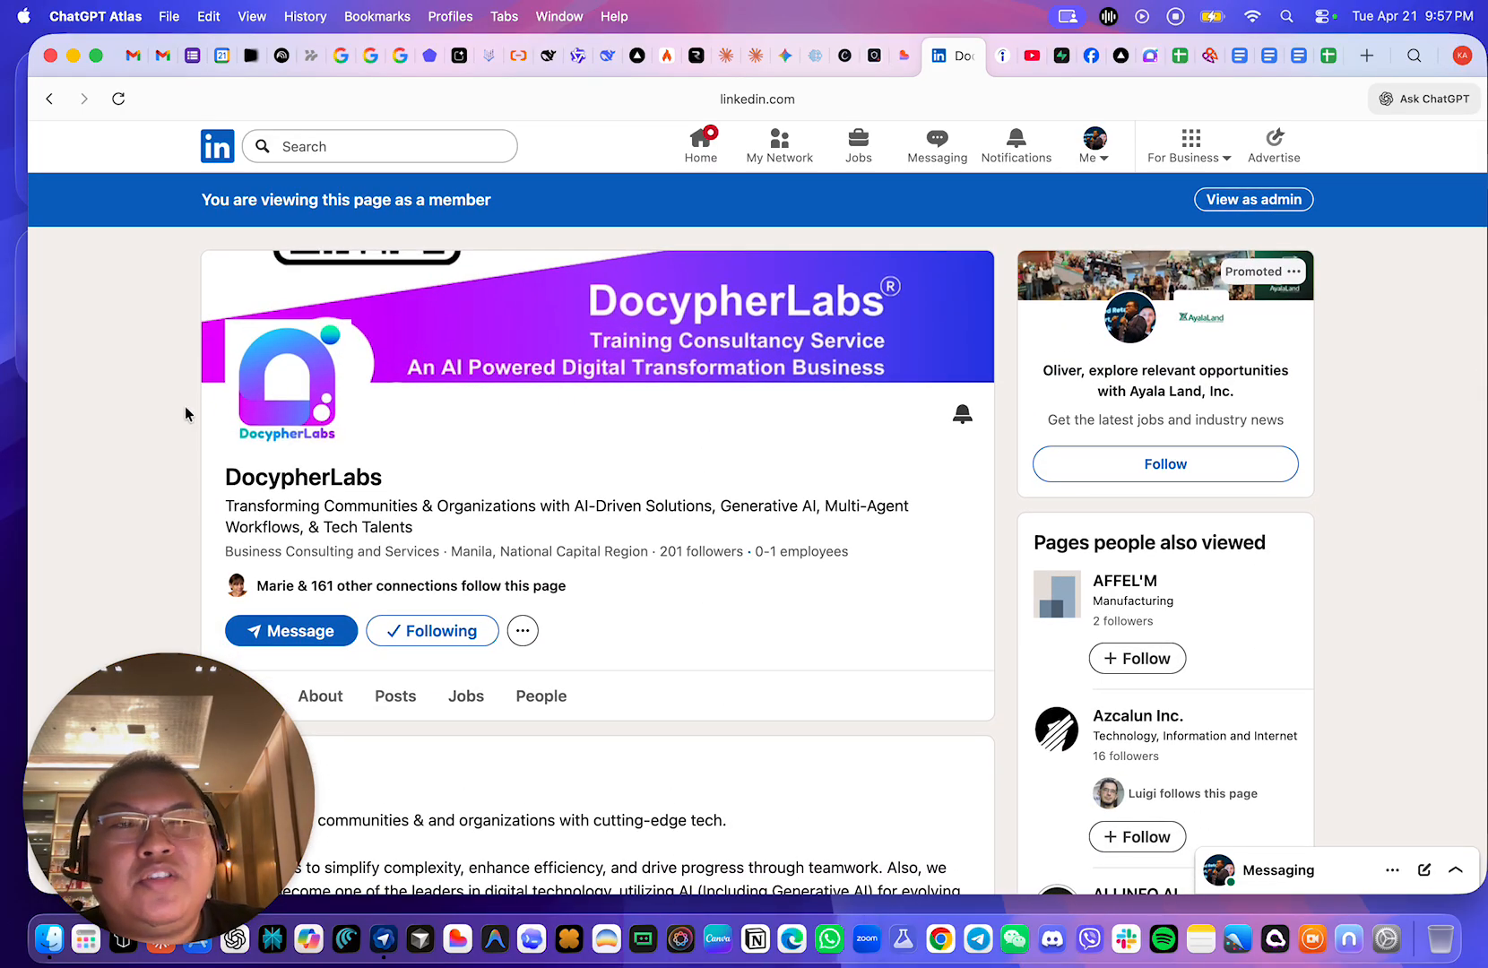